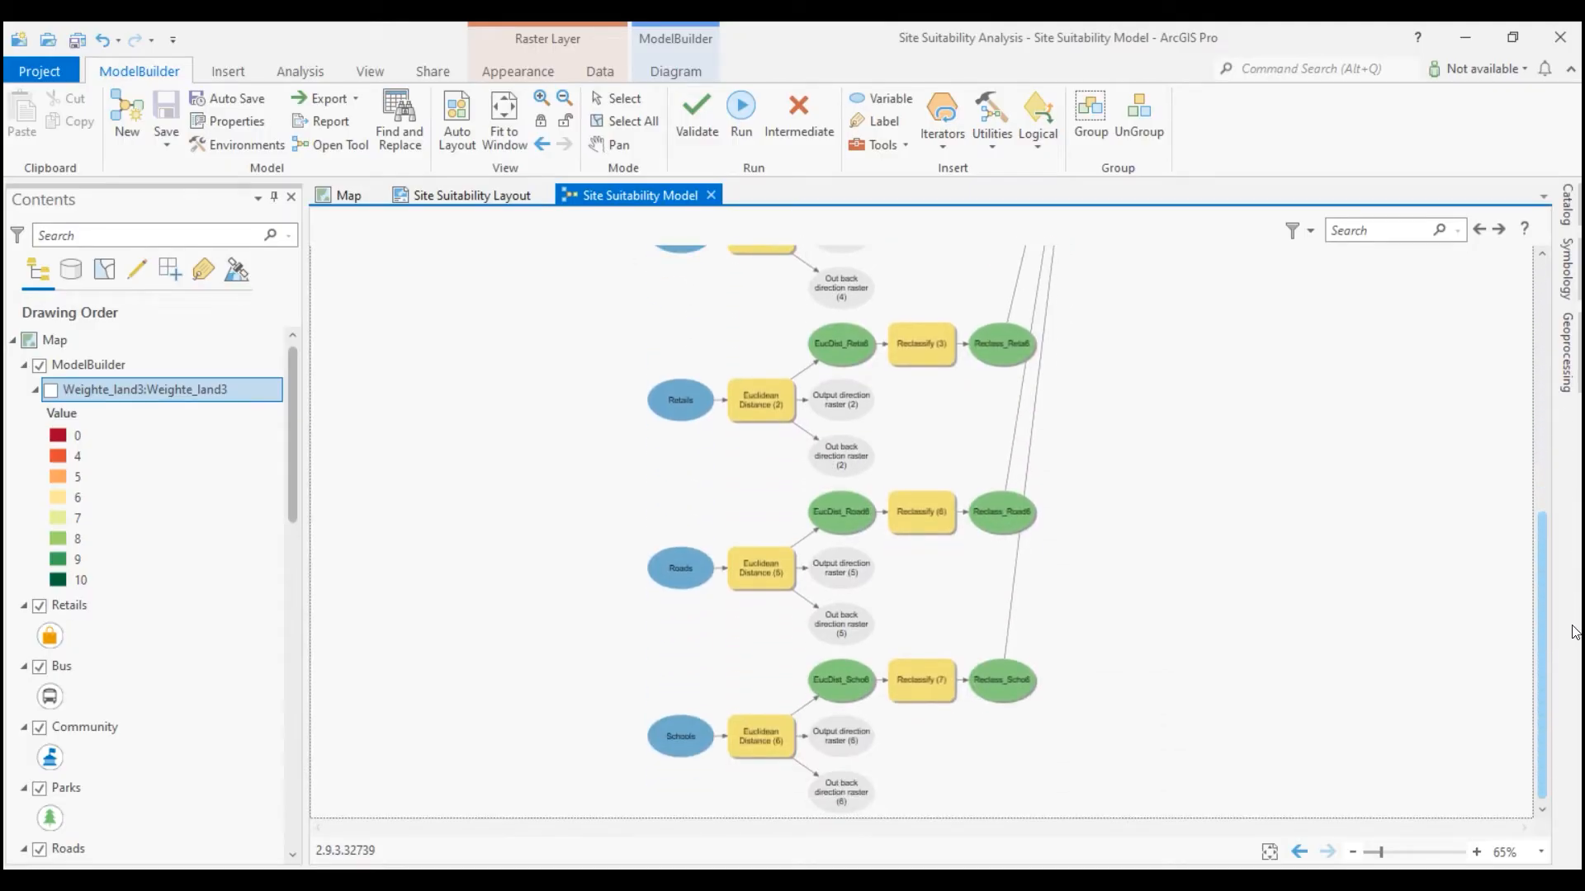
{"action": "left_click_drag", "start_coordinate": [1536, 549], "coordinate": [1500, 281]}
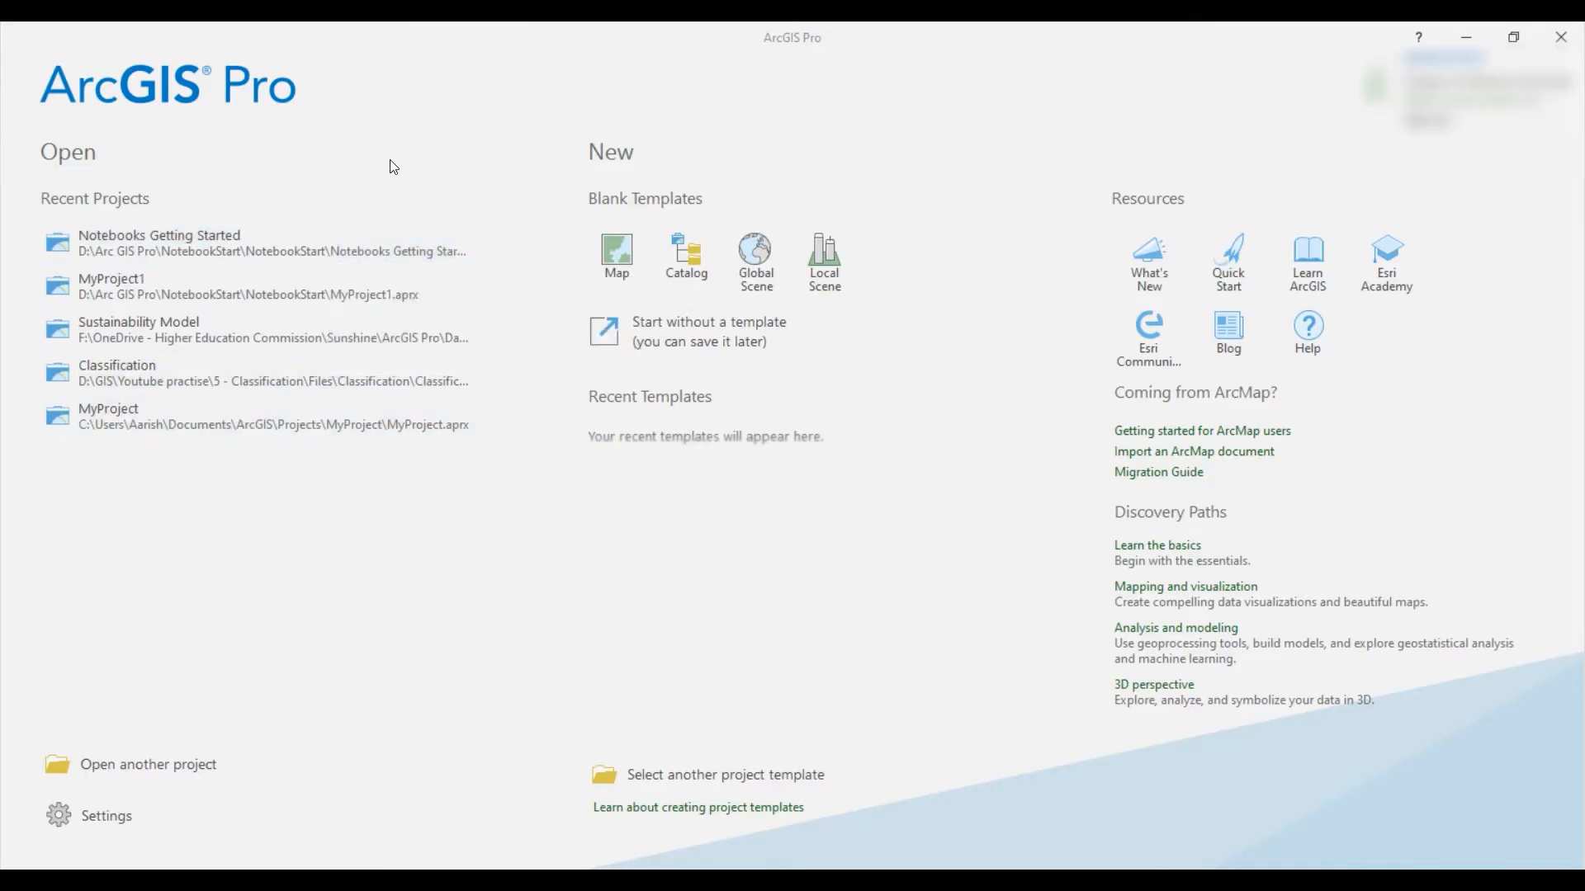
Start a new project from the blank Map template and name it "Site Suitability Analysis"
{"action": "left_click", "coordinate": [615, 262]}
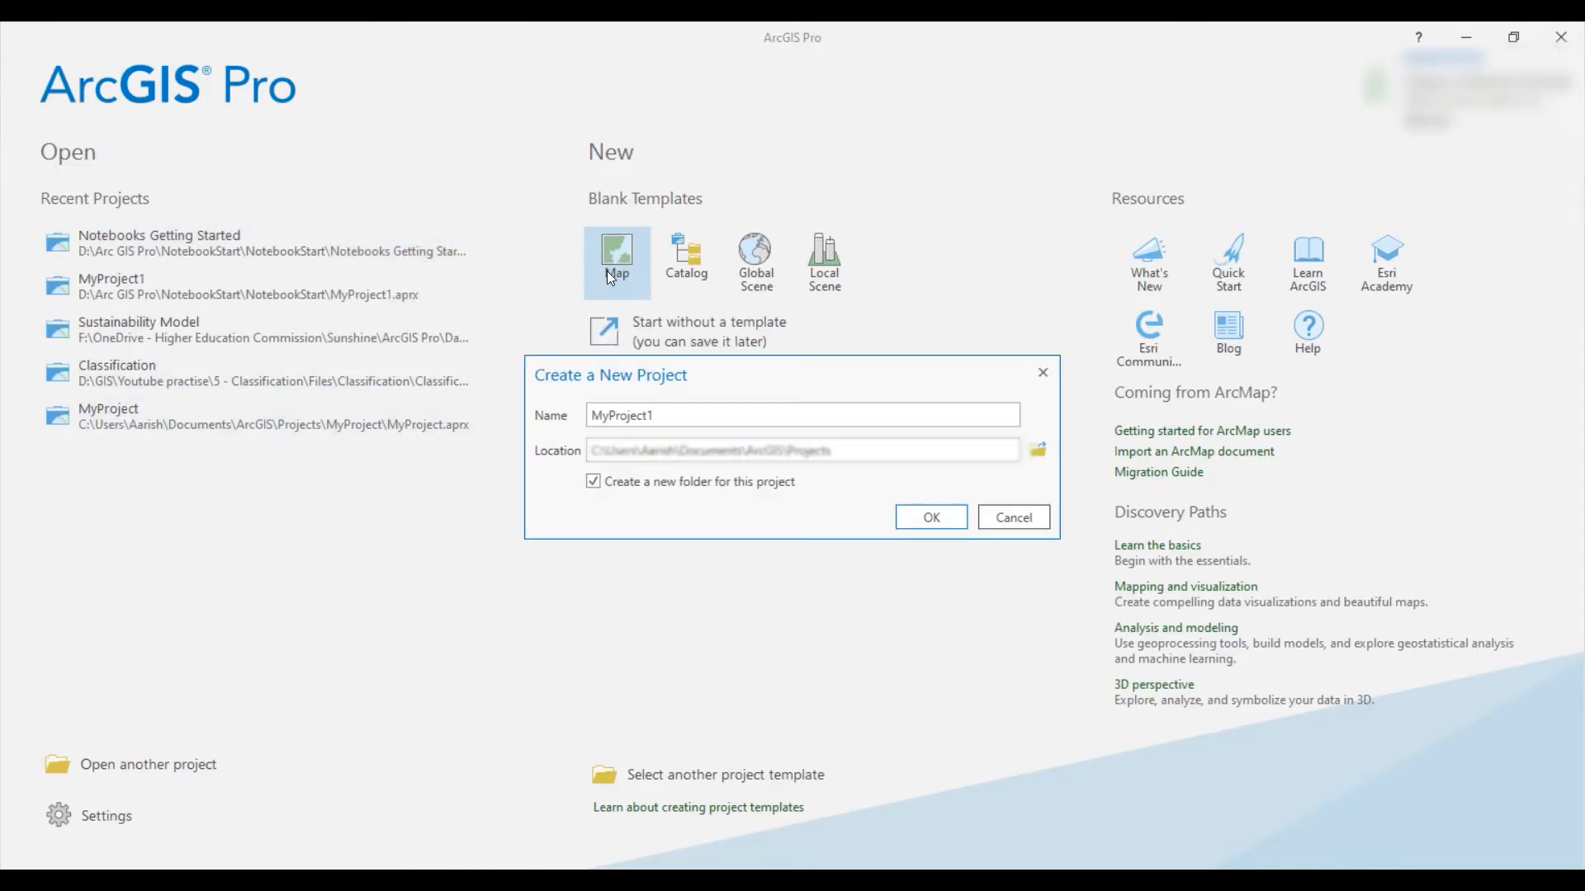
{"action": "double_click", "coordinate": [669, 415]}
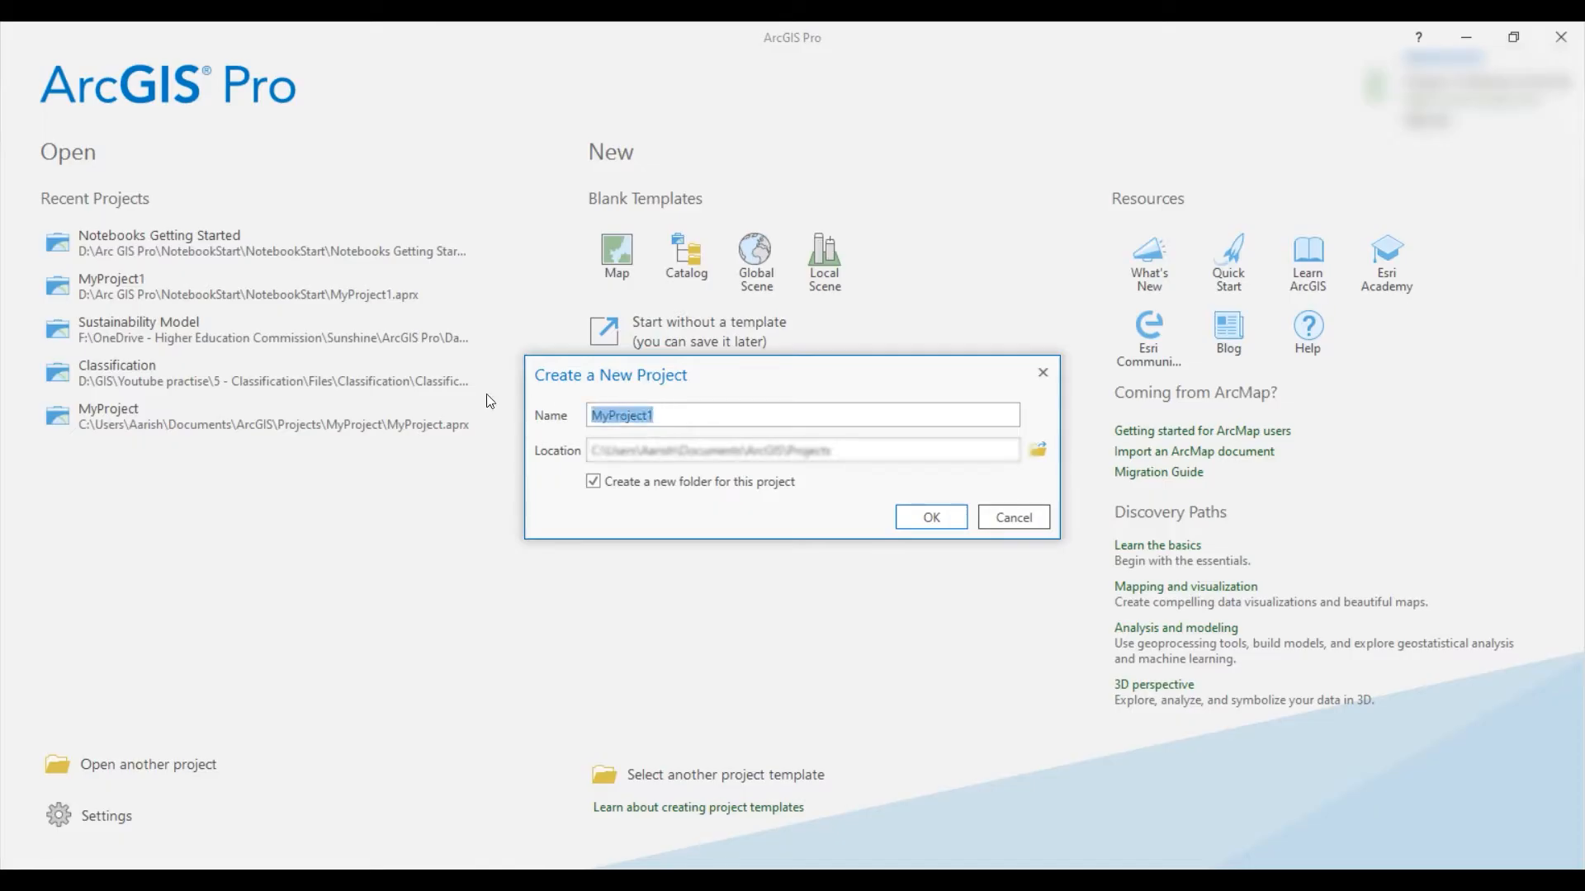
{"action": "type", "text": "Site Suitability Analysiss"}
{"action": "key", "text": "BackSpace"}
{"action": "key", "text": "BackSpace"}
{"action": "key", "text": "BackSpace"}
{"action": "key", "text": "BackSpace"}
{"action": "key", "text": "BackSpace"}
{"action": "type", "text": "ysis"}
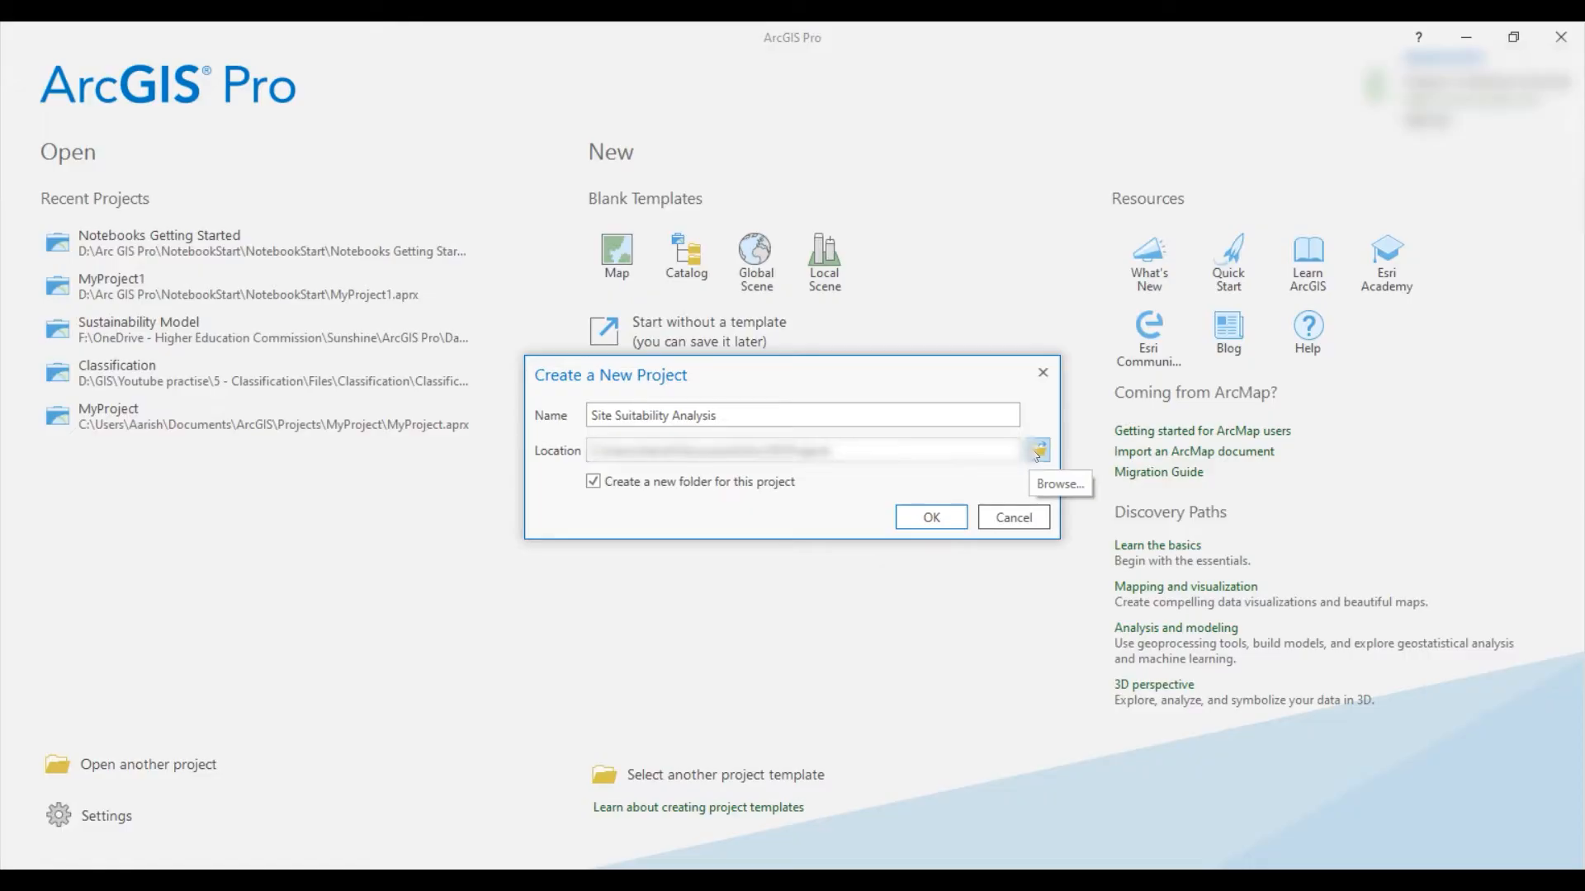
Create the project in the practical1_22 folder under GIS\Youtube practise on drive D:, without making a new project folder
{"action": "left_click", "coordinate": [1038, 456]}
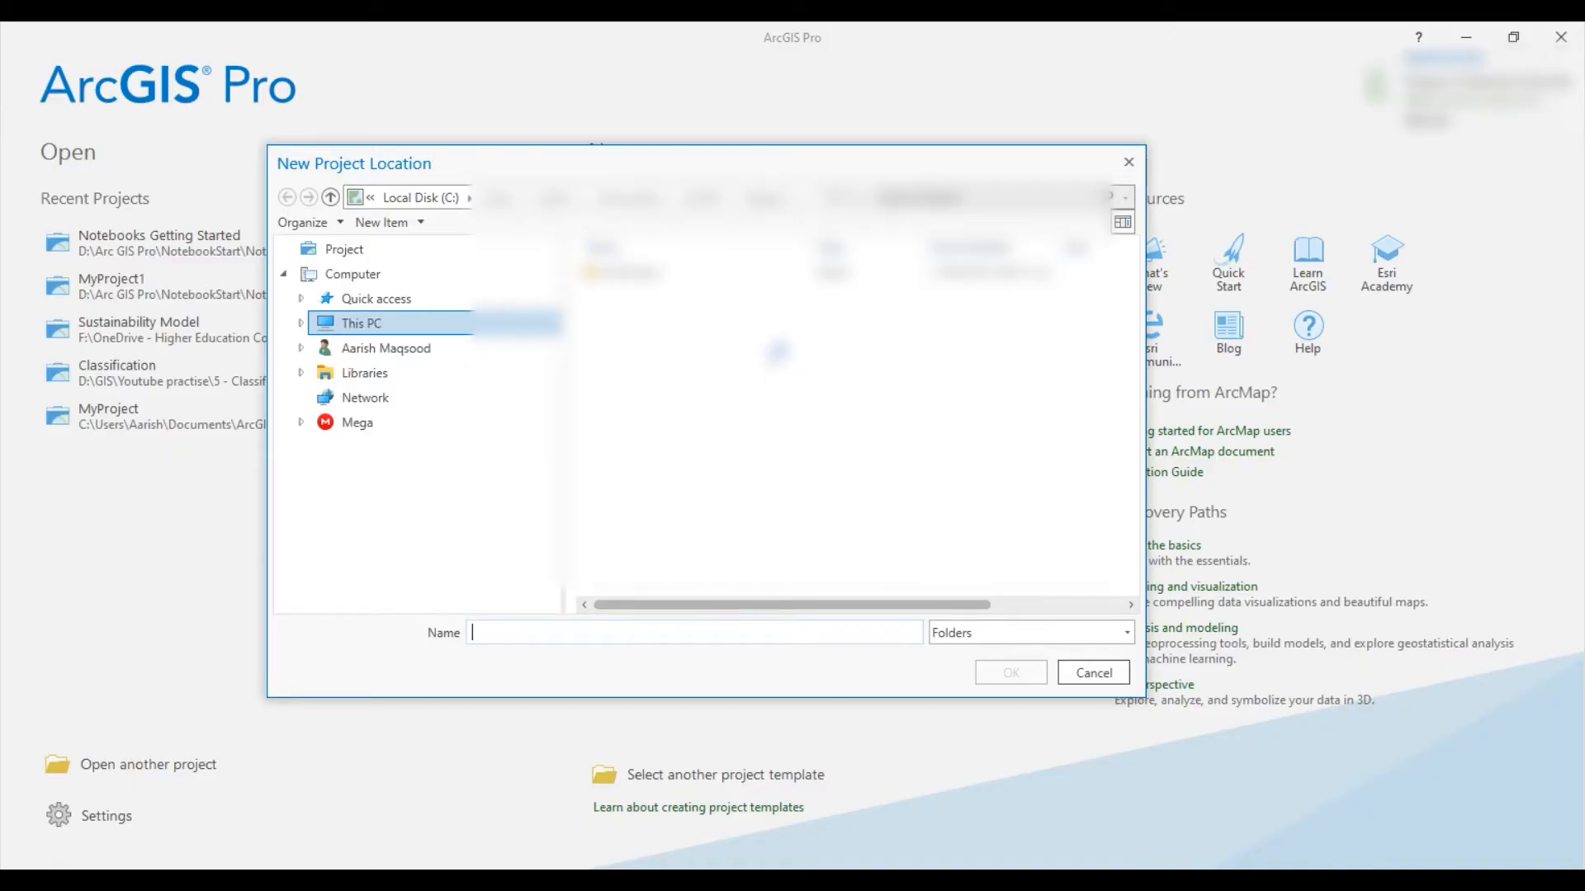
{"action": "left_click", "coordinate": [419, 321]}
{"action": "double_click", "coordinate": [647, 476]}
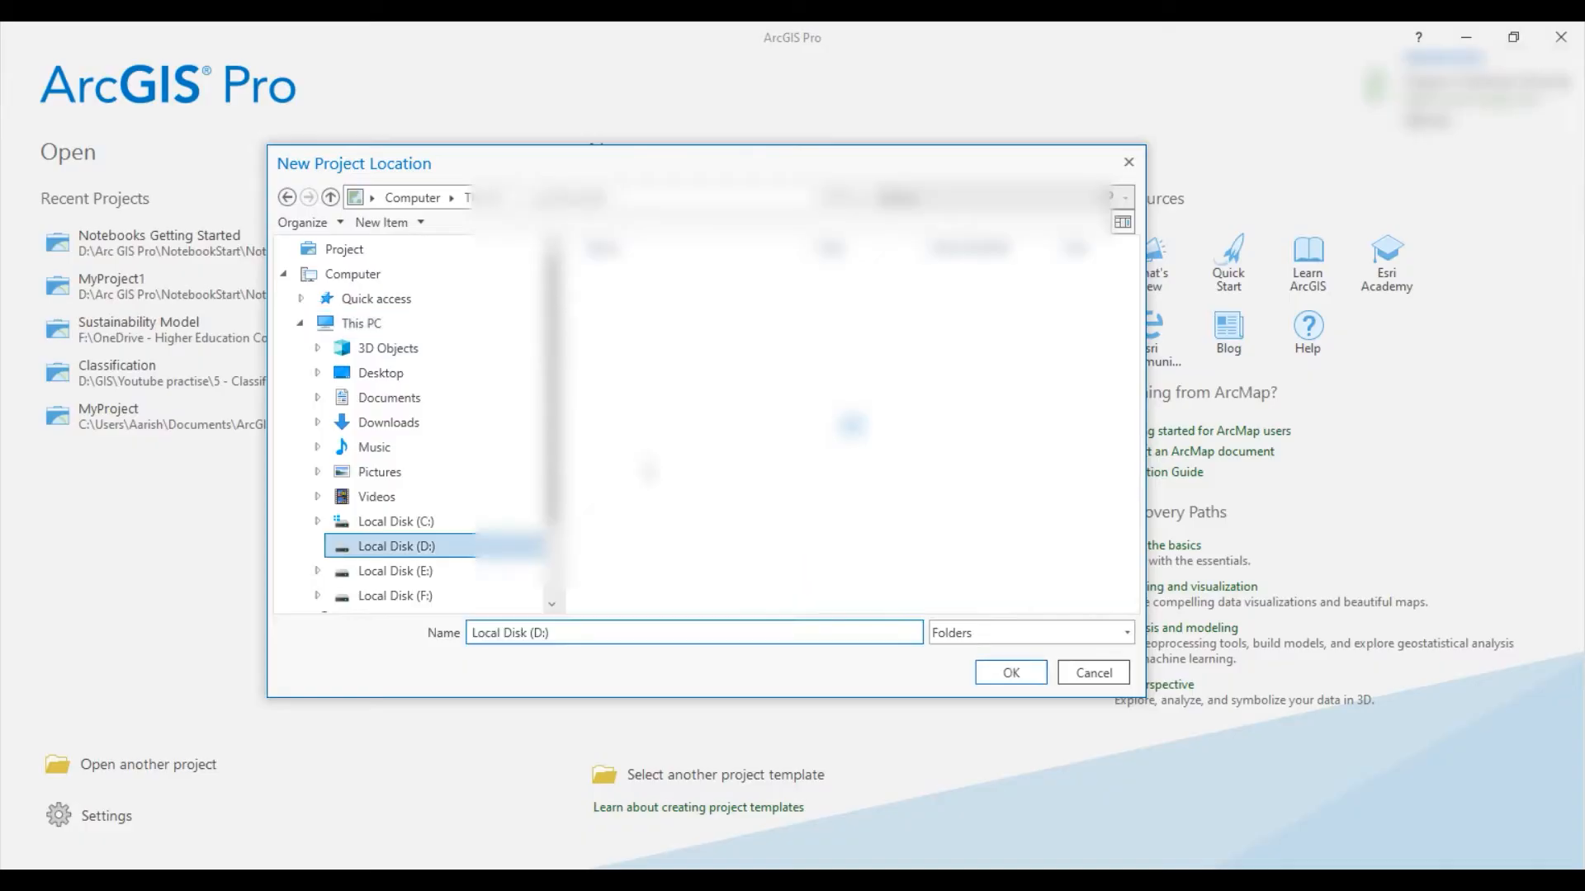
{"action": "double_click", "coordinate": [636, 350]}
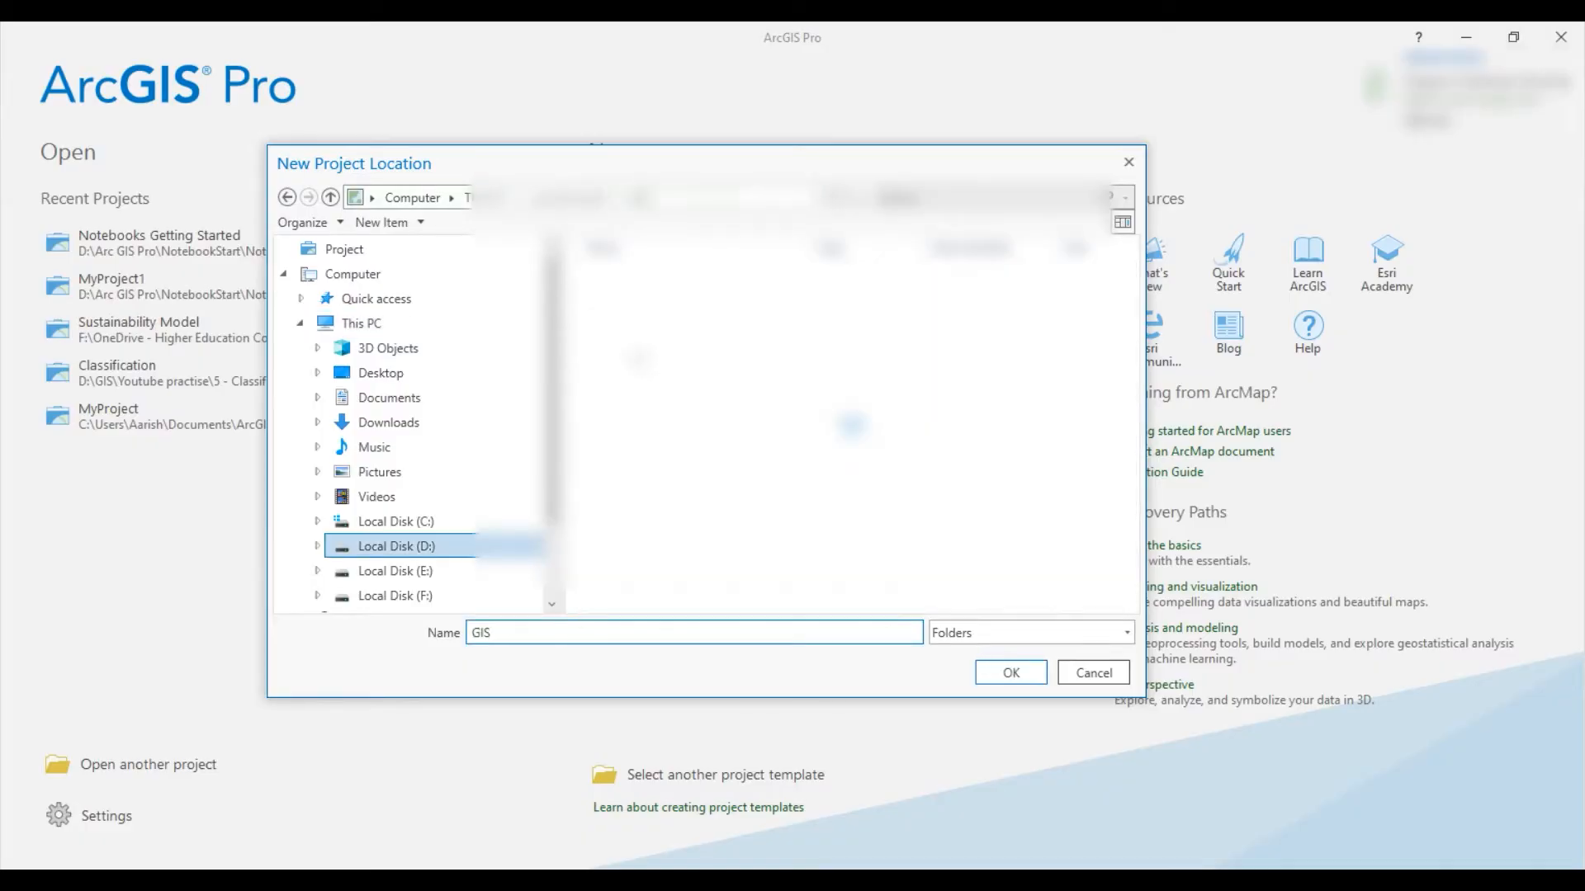
{"action": "double_click", "coordinate": [633, 376]}
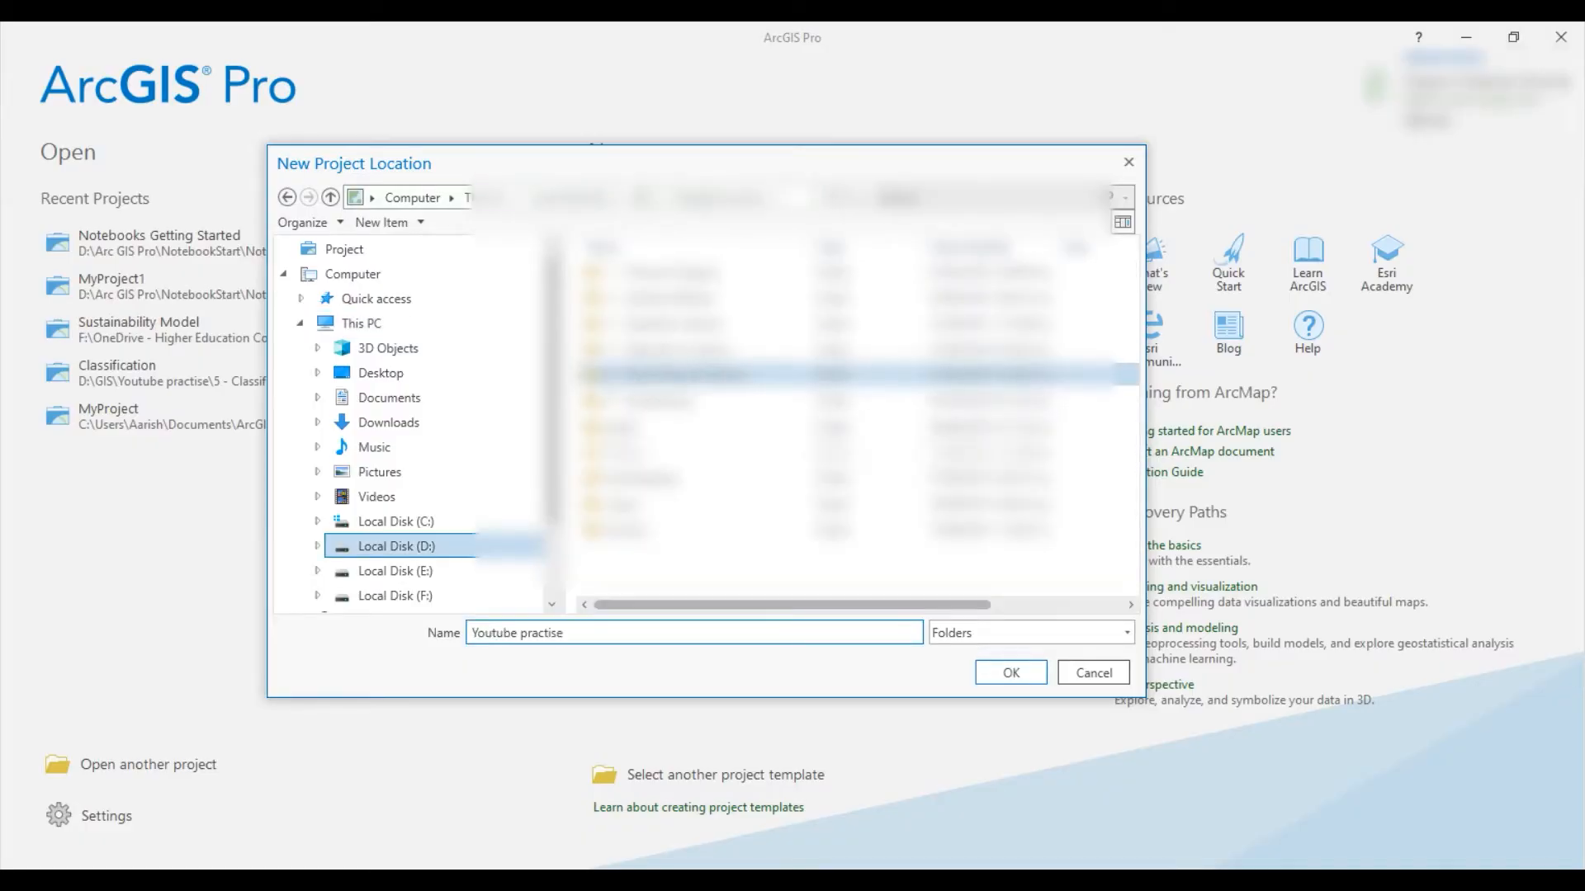
{"action": "double_click", "coordinate": [635, 403]}
{"action": "double_click", "coordinate": [639, 297]}
{"action": "left_click", "coordinate": [639, 272]}
{"action": "left_click", "coordinate": [1011, 670]}
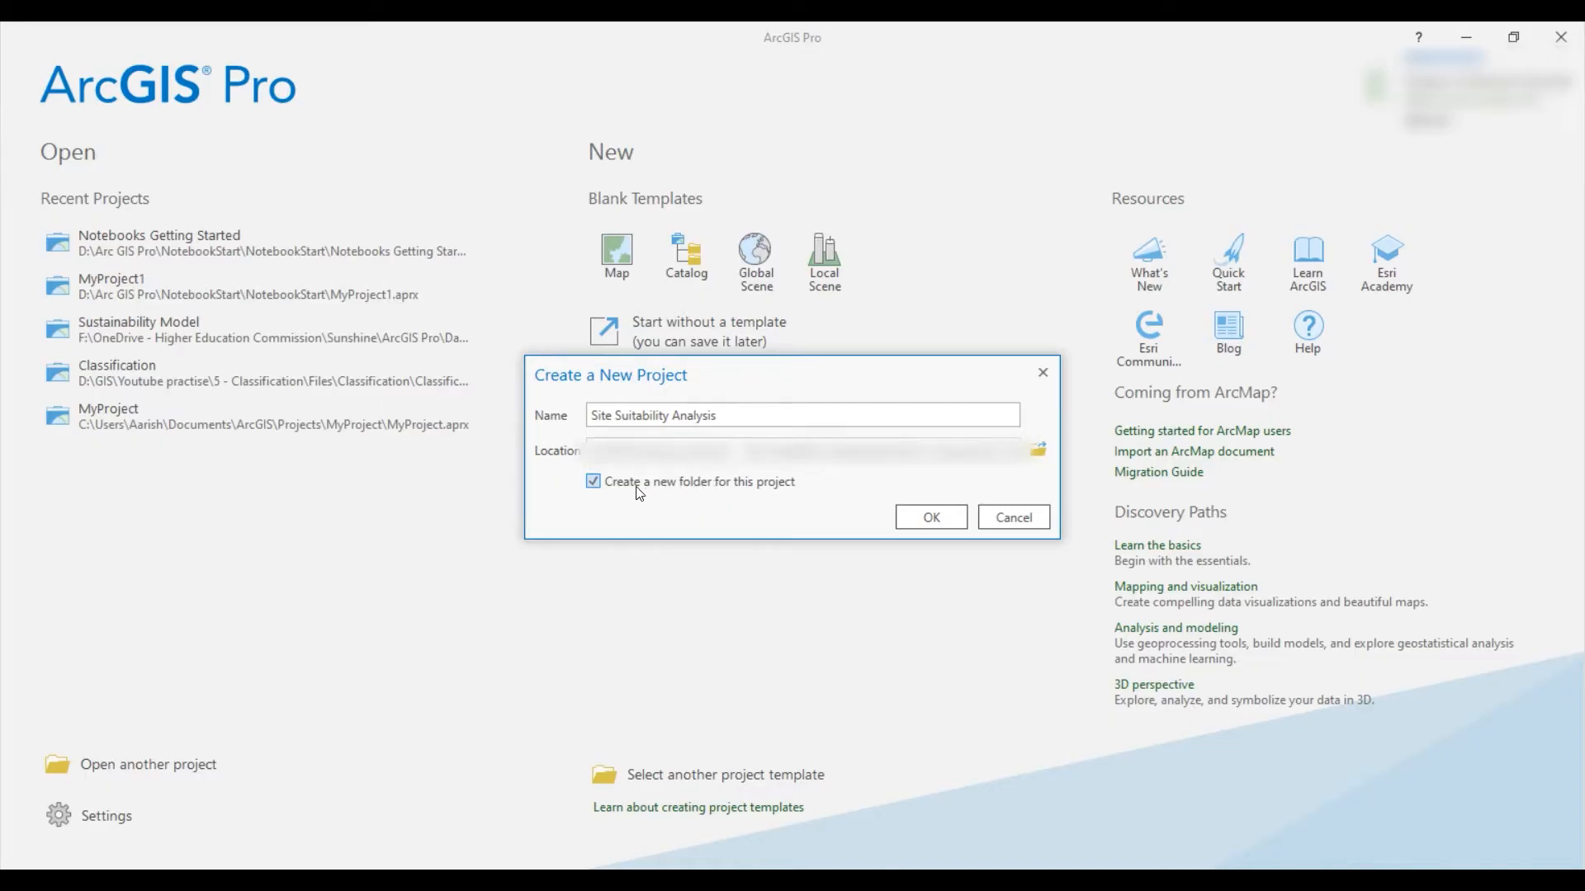
{"action": "left_click", "coordinate": [595, 484]}
{"action": "left_click", "coordinate": [908, 517]}
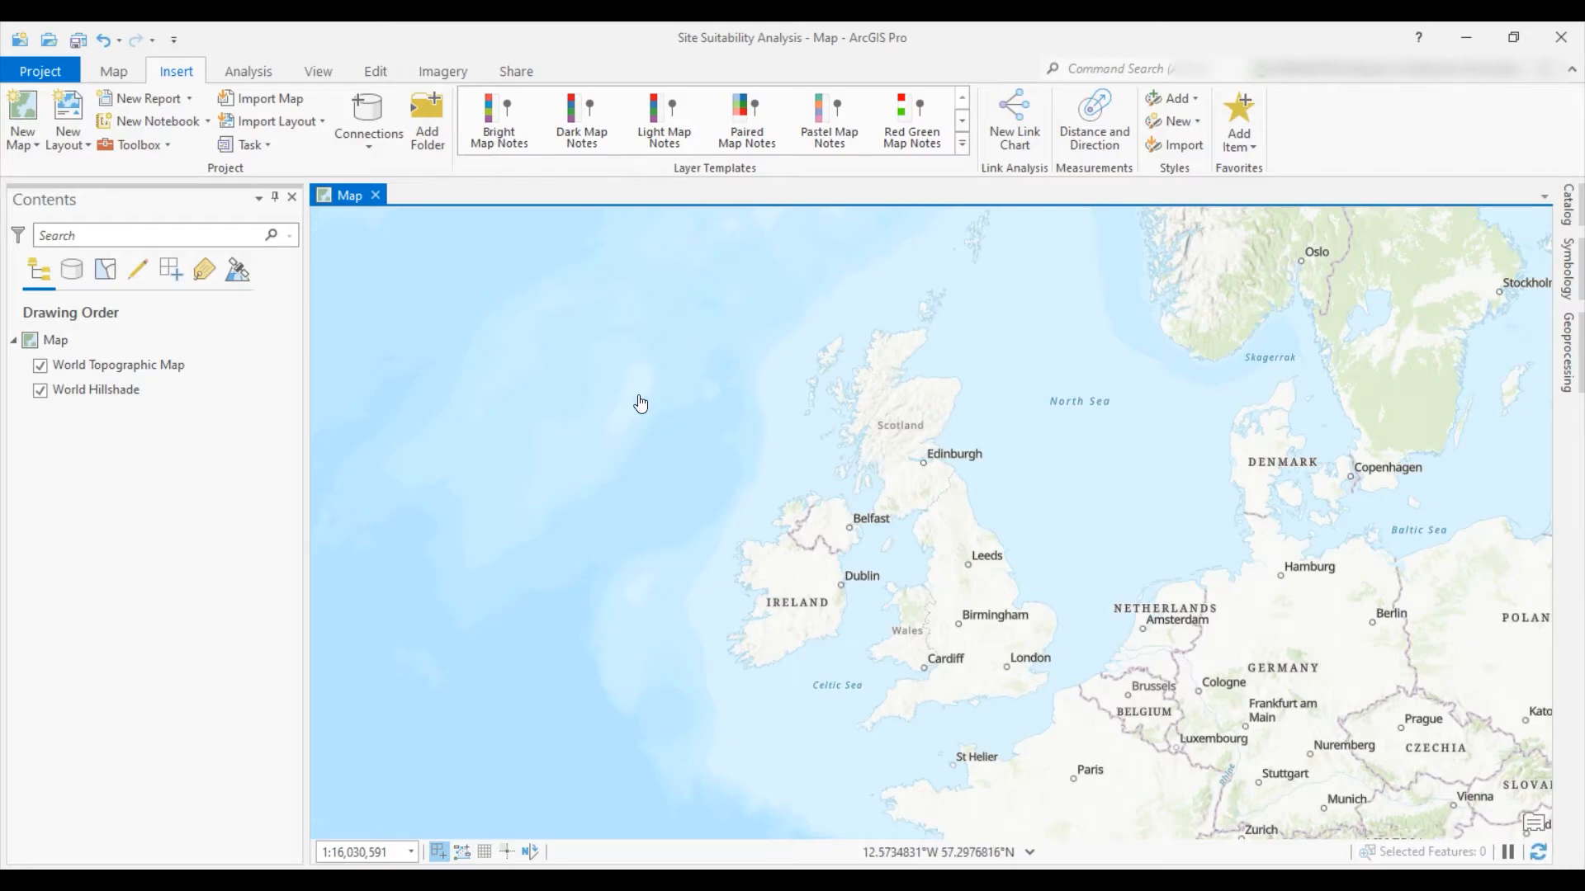
Hide the World Topographic Map and World Hillshade basemap layers
{"action": "left_click", "coordinate": [38, 364]}
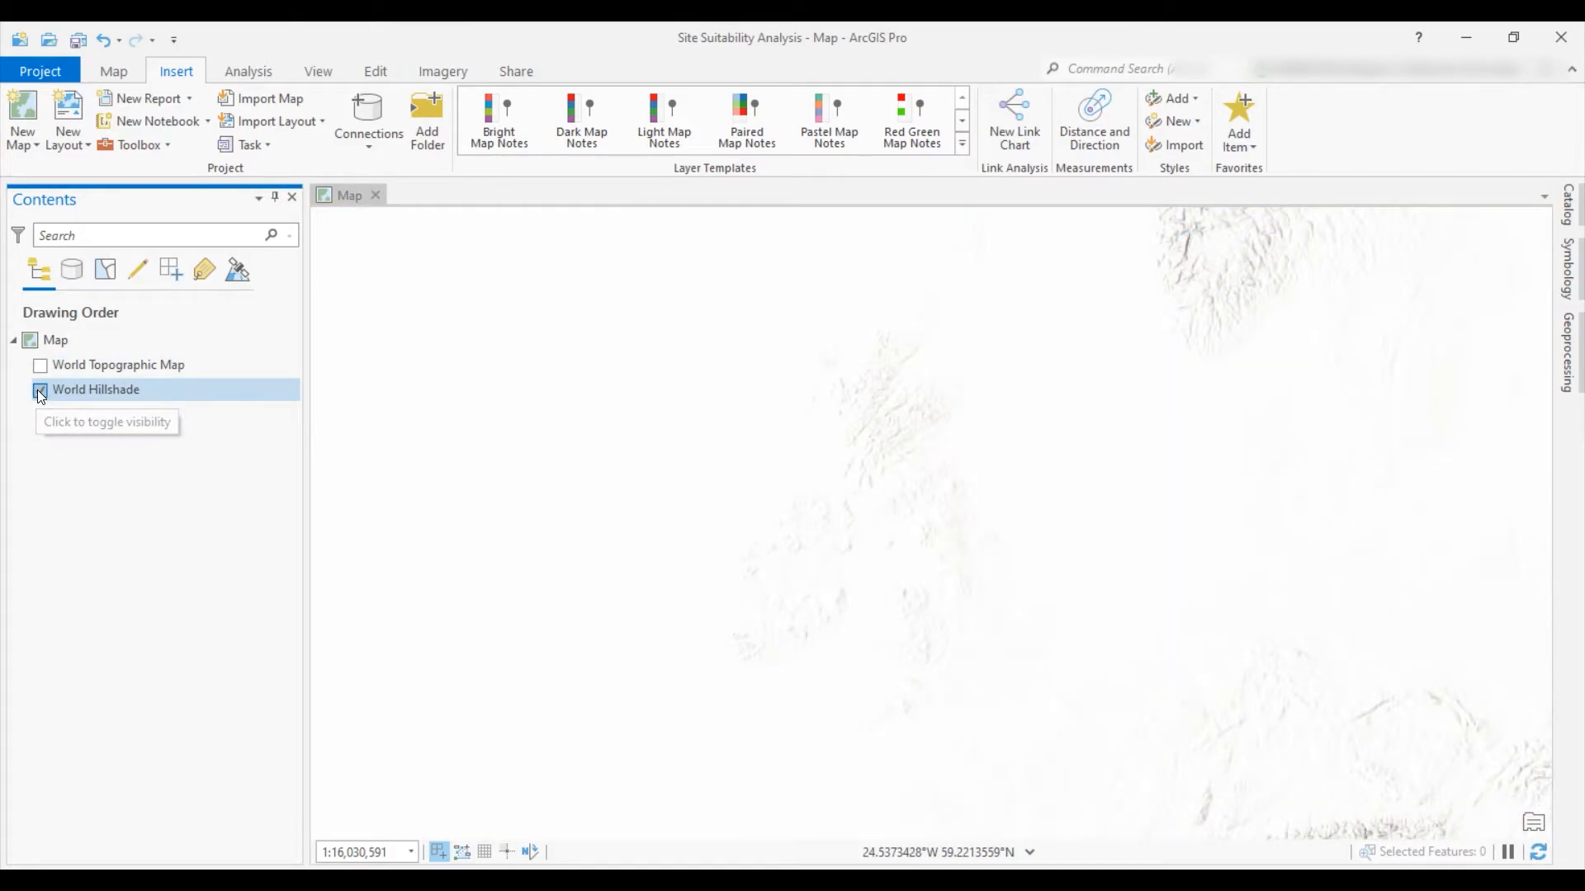
{"action": "left_click", "coordinate": [39, 390]}
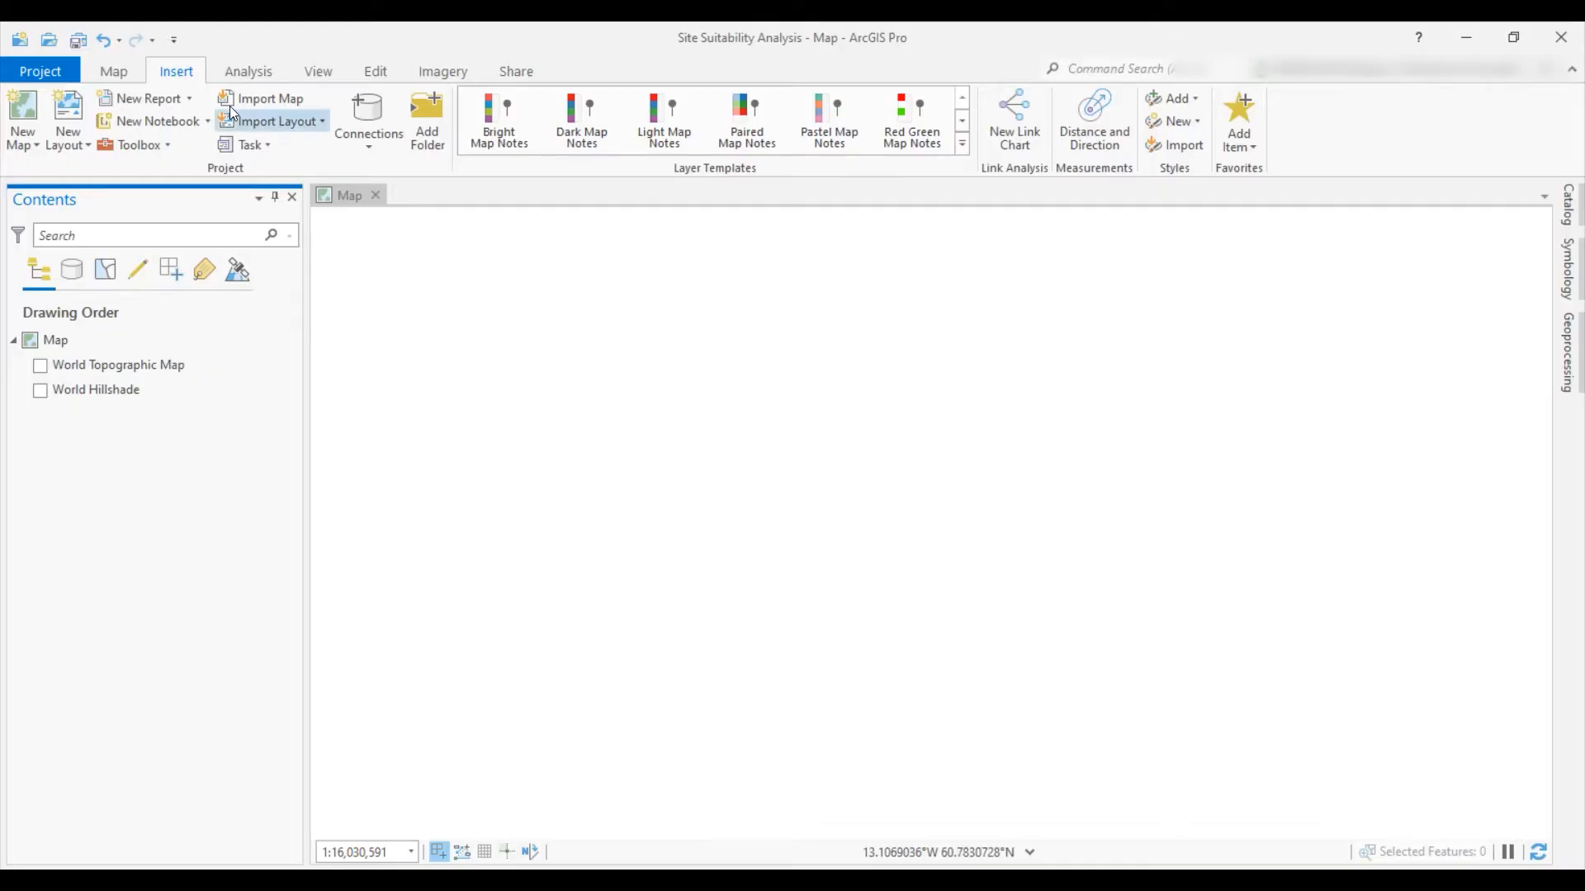
{"action": "left_click", "coordinate": [114, 71]}
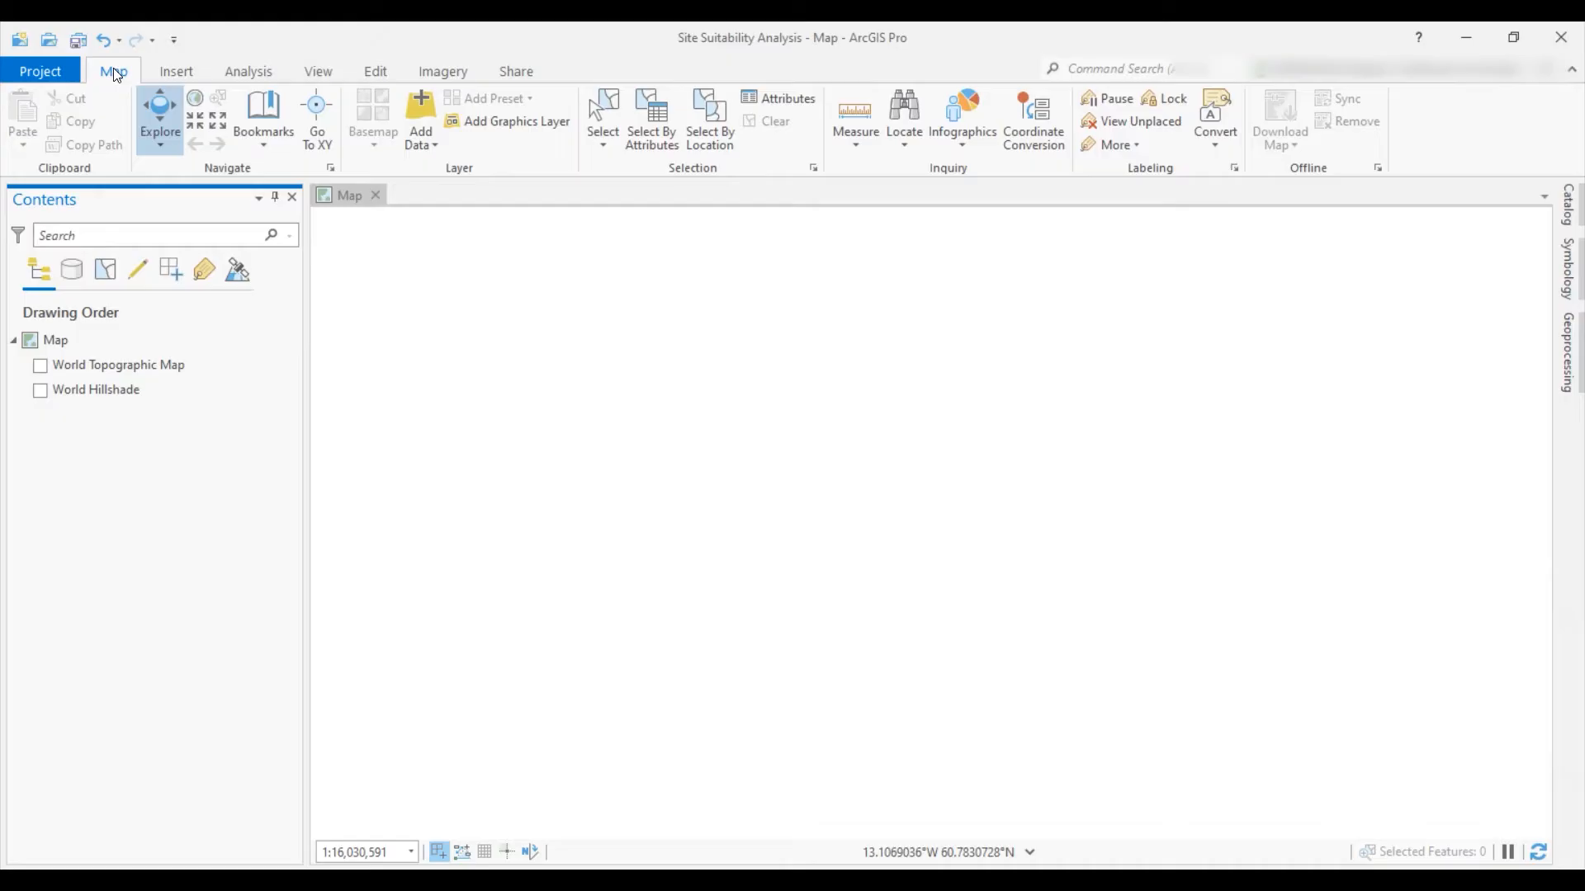
{"action": "left_click", "coordinate": [431, 147]}
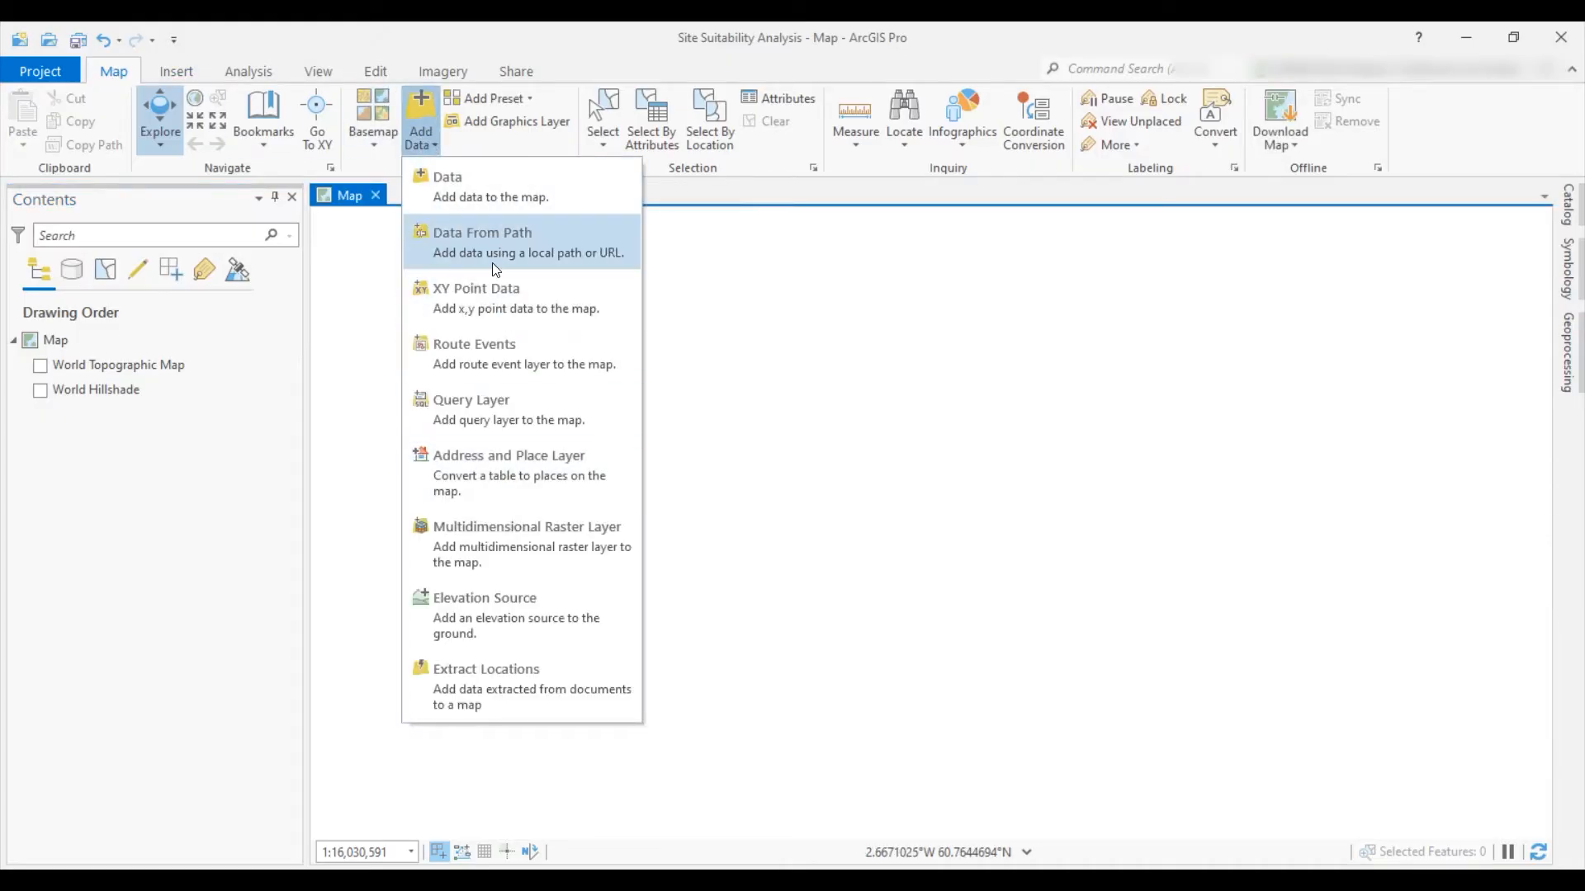
{"action": "left_click", "coordinate": [488, 196]}
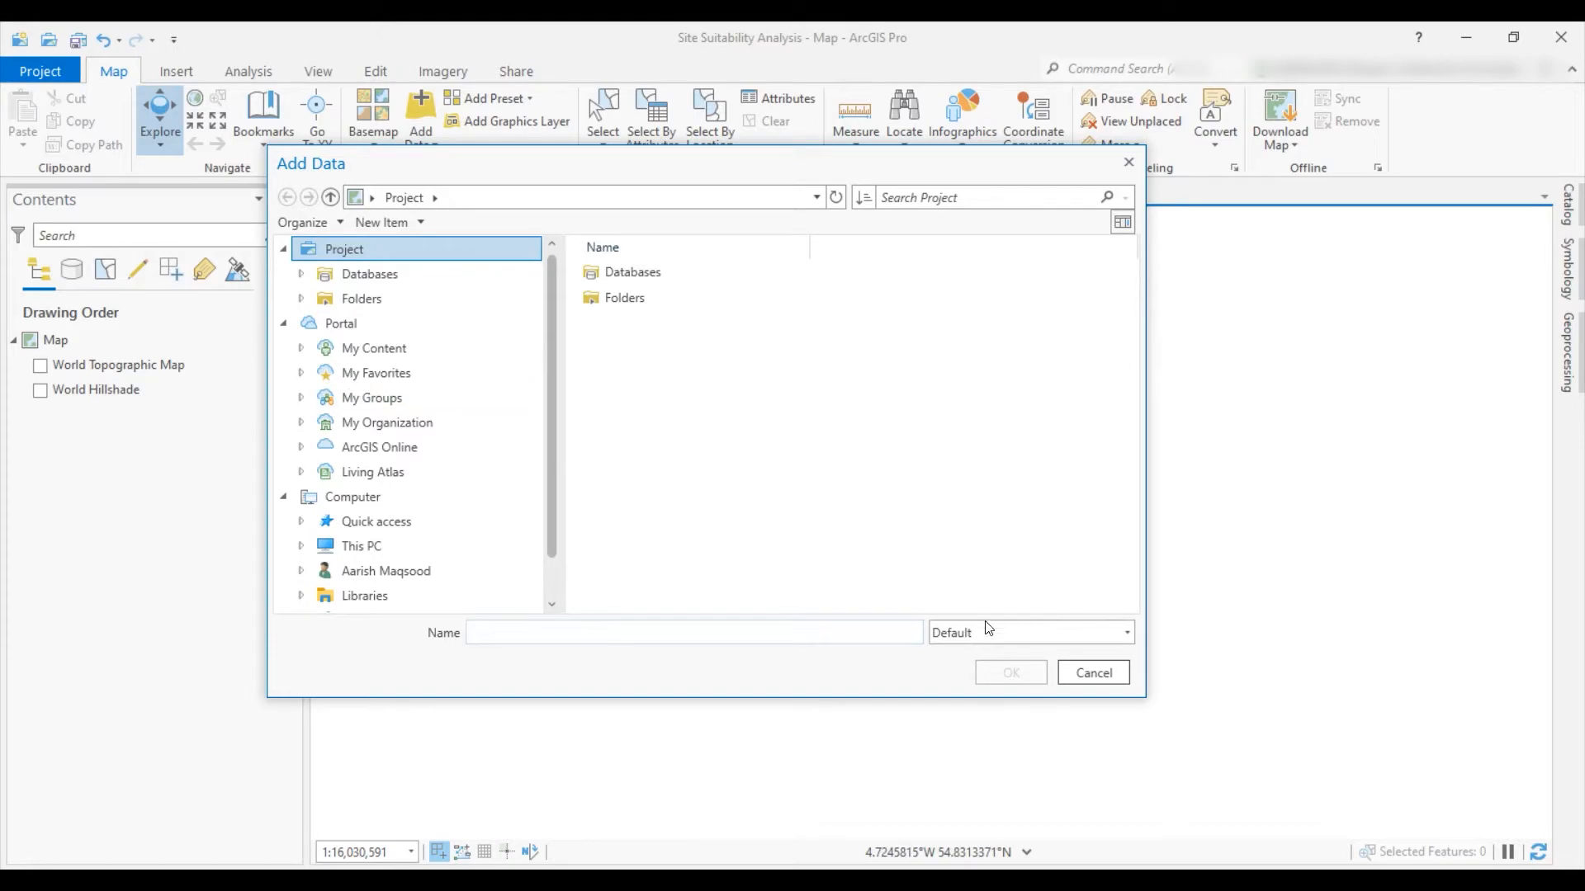
{"action": "left_click", "coordinate": [1088, 674]}
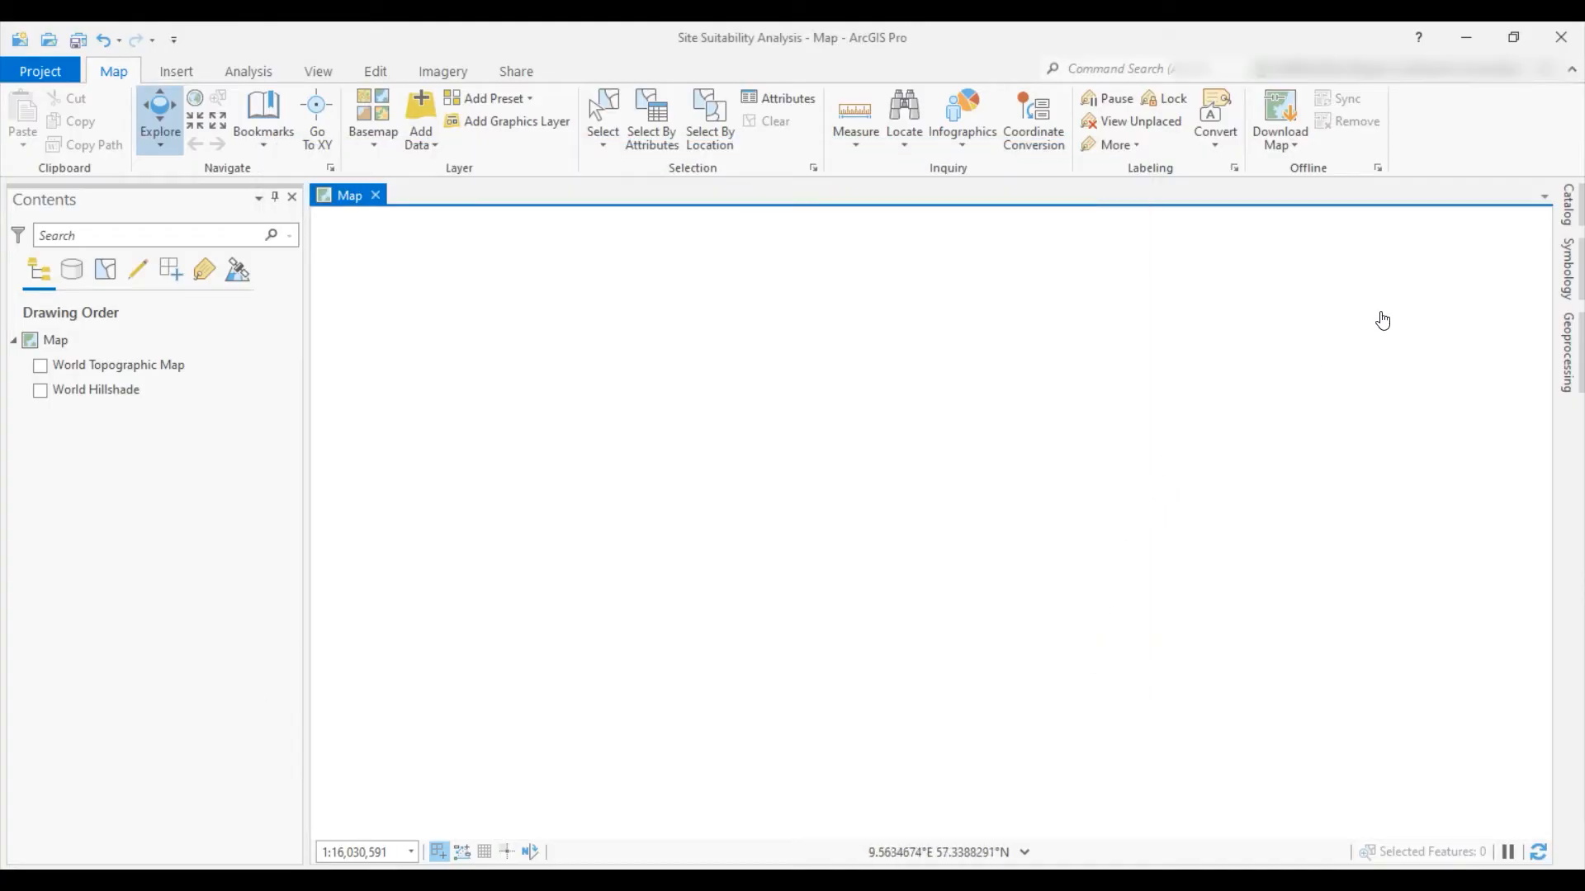
Add all datasets of data.gdb in the practical1_22 folder, from Bus through Schools, to the map
{"action": "left_click", "coordinate": [1571, 208]}
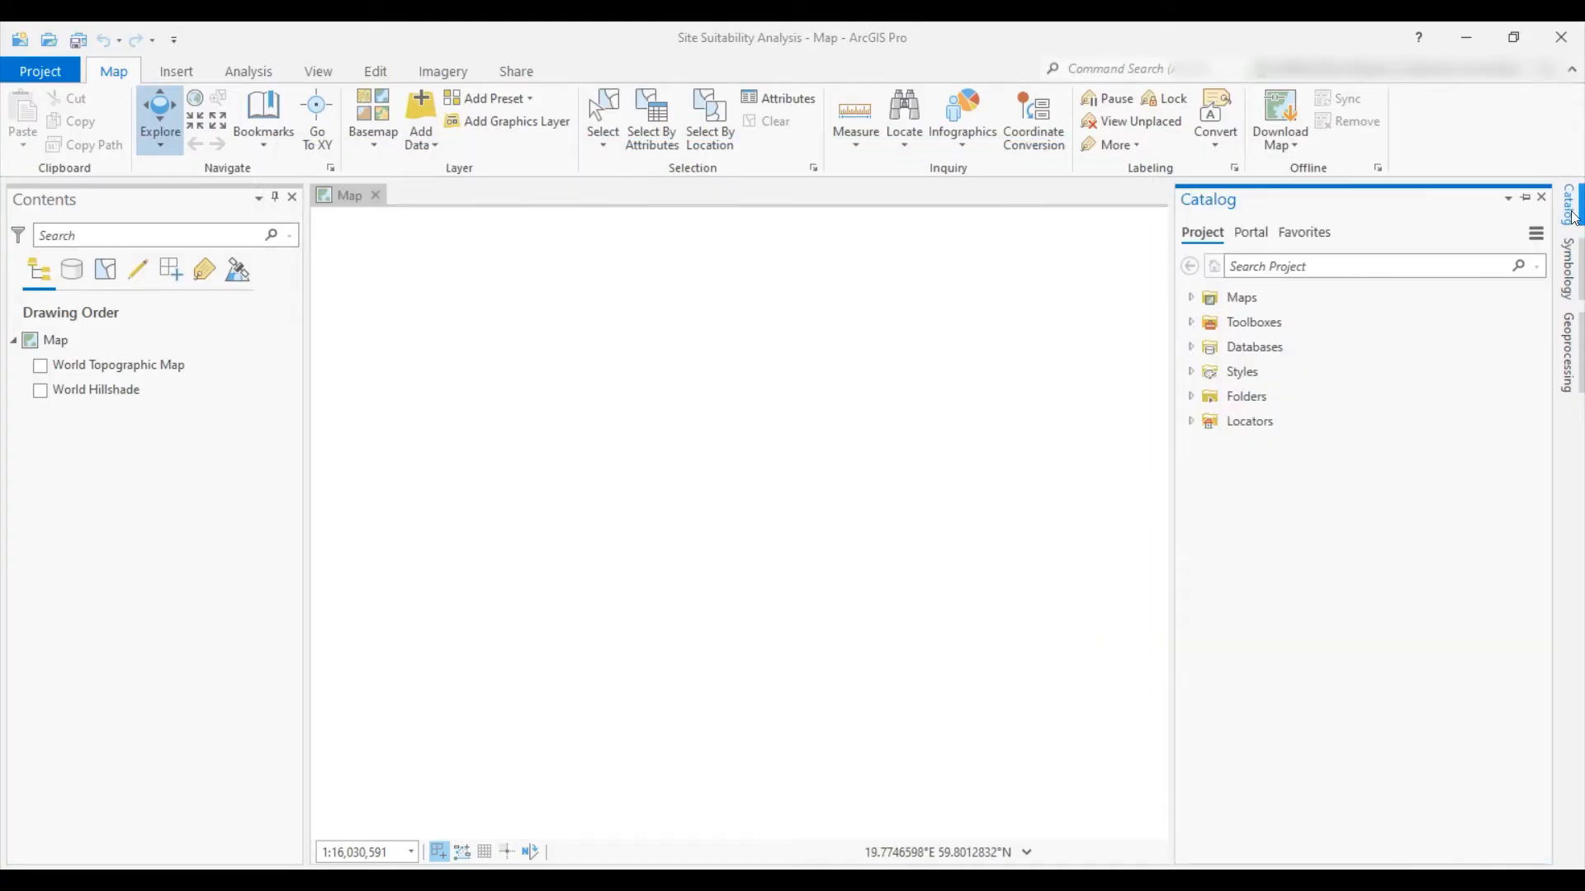
{"action": "left_click", "coordinate": [1191, 397]}
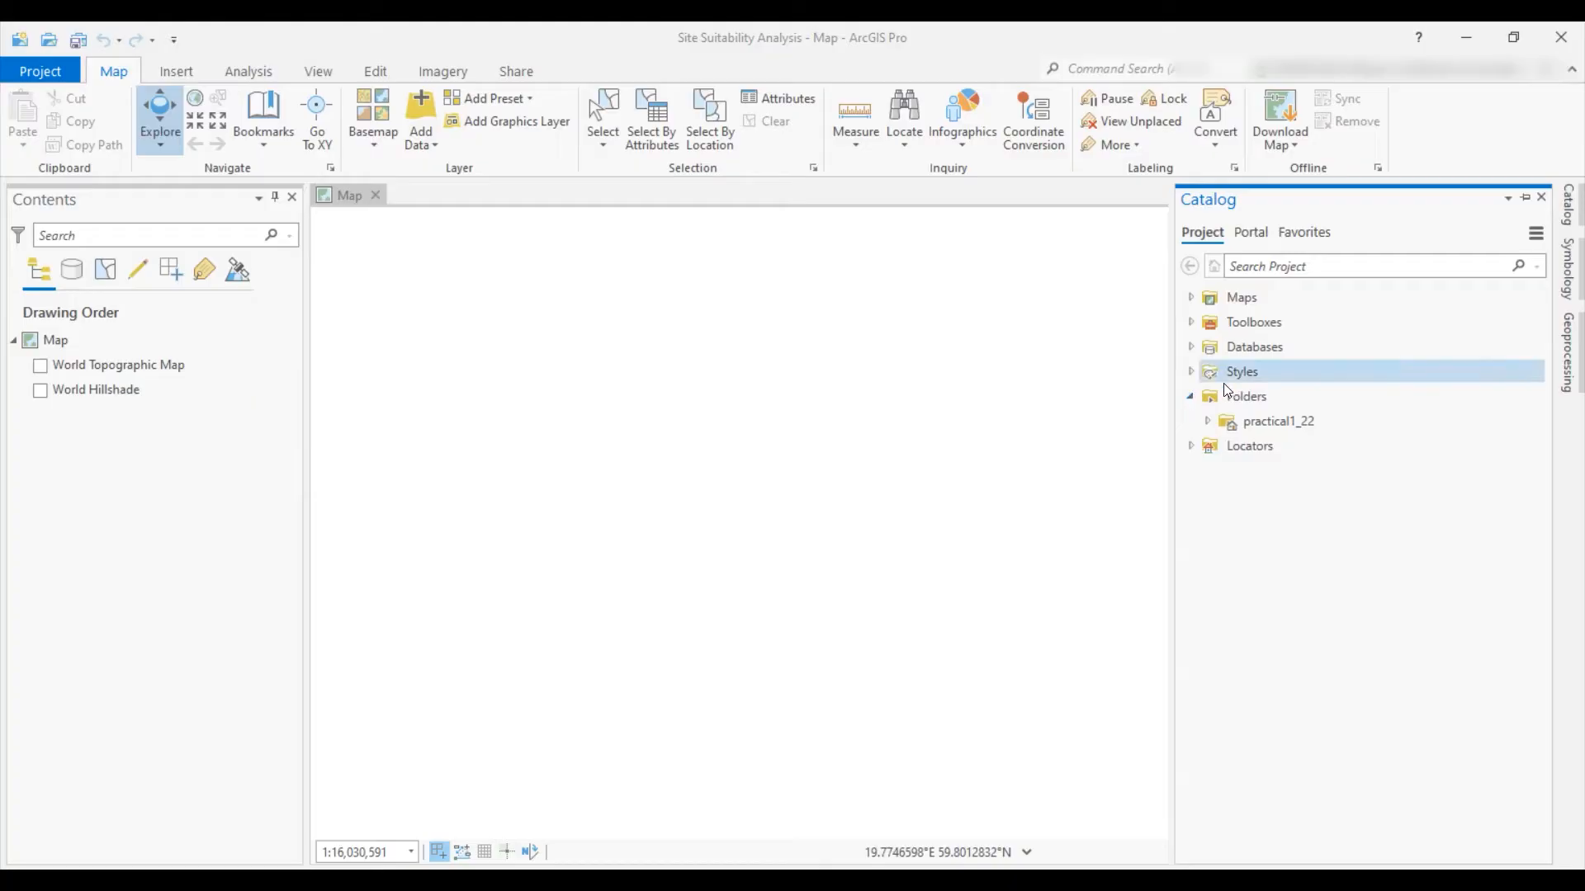
{"action": "left_click", "coordinate": [1206, 423]}
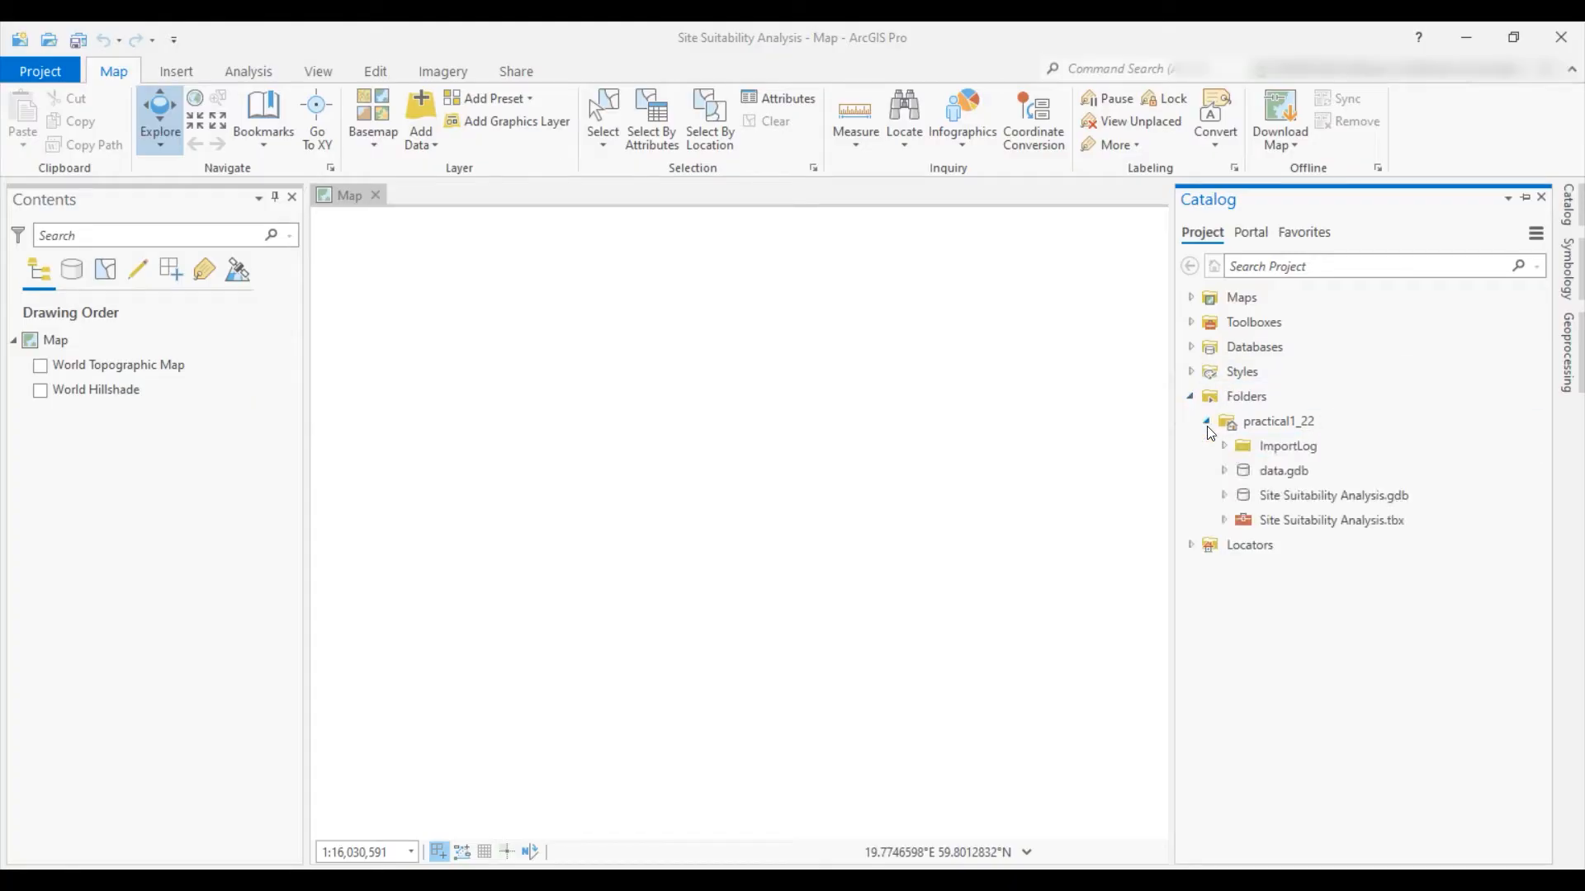
{"action": "left_click", "coordinate": [1224, 470]}
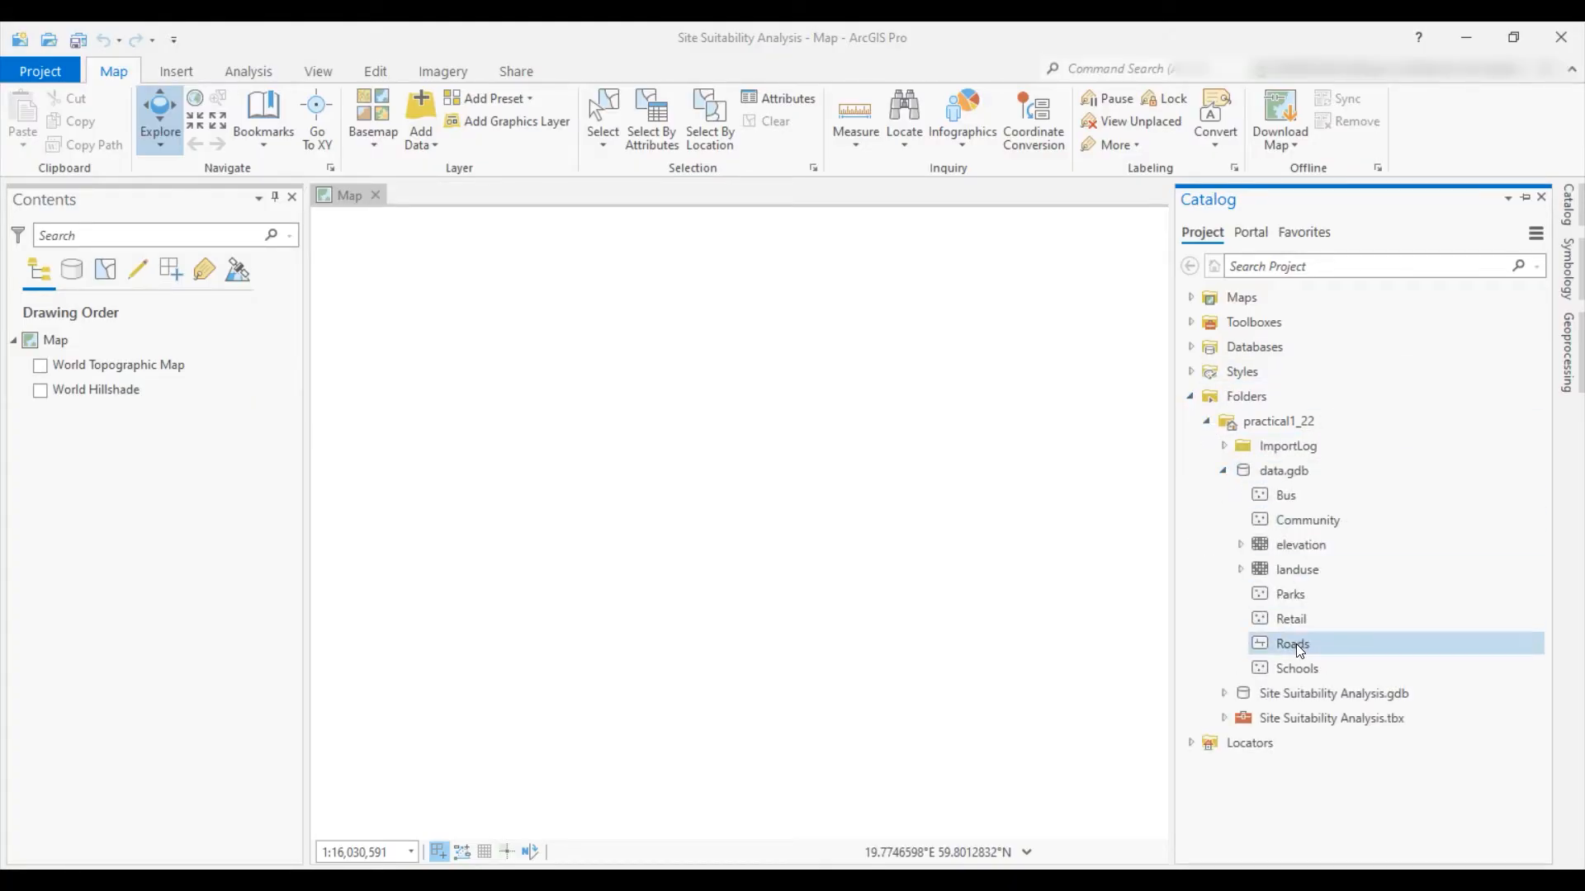
{"action": "left_click", "coordinate": [1295, 505]}
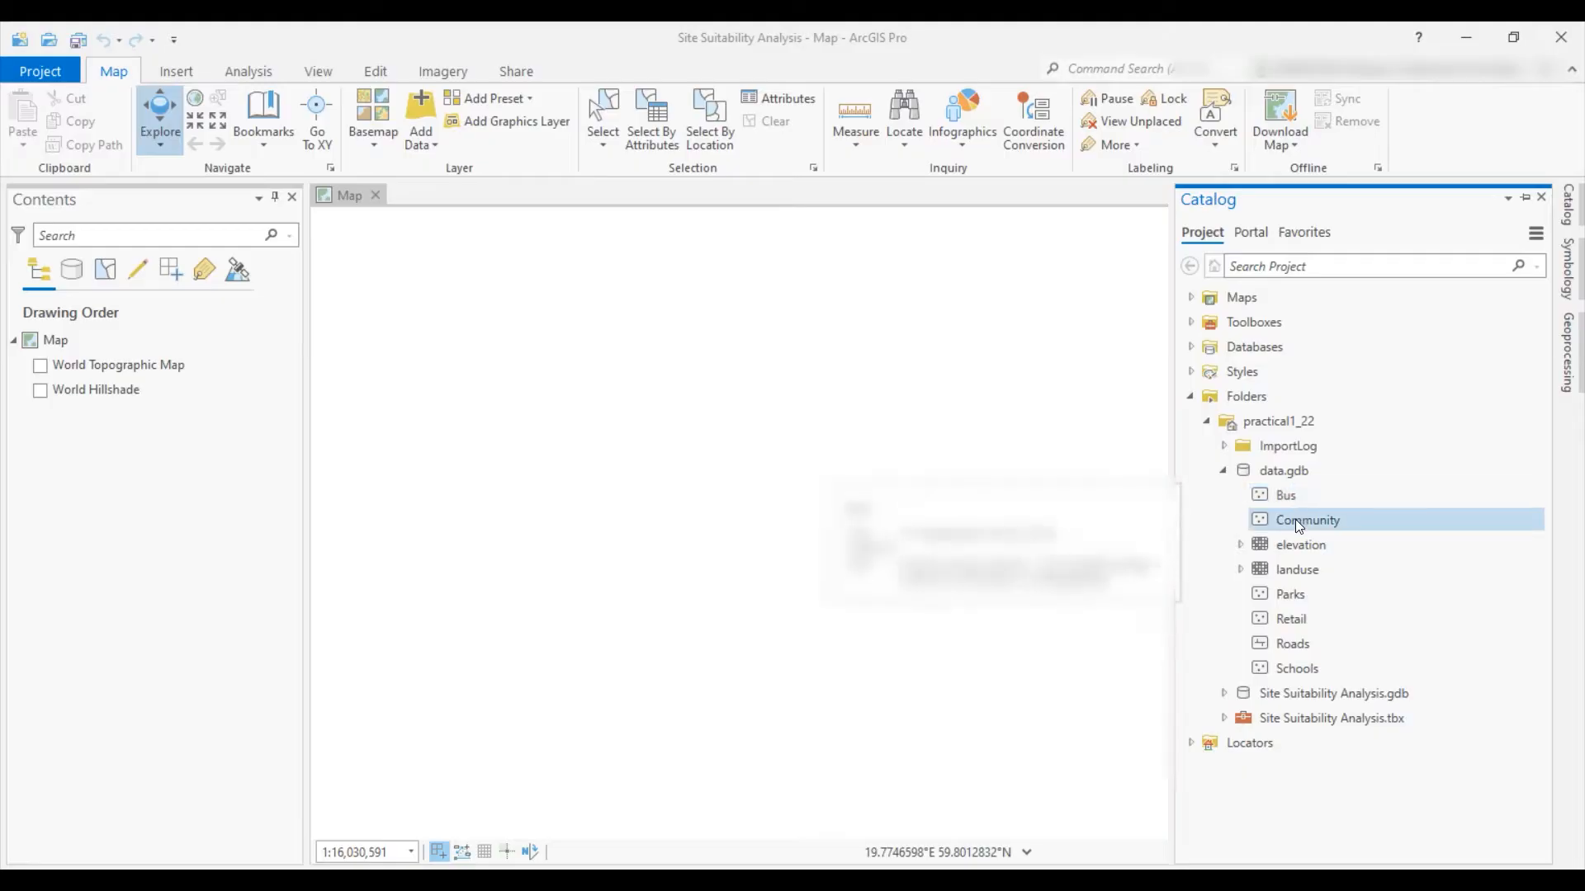
{"action": "left_click", "coordinate": [1297, 621]}
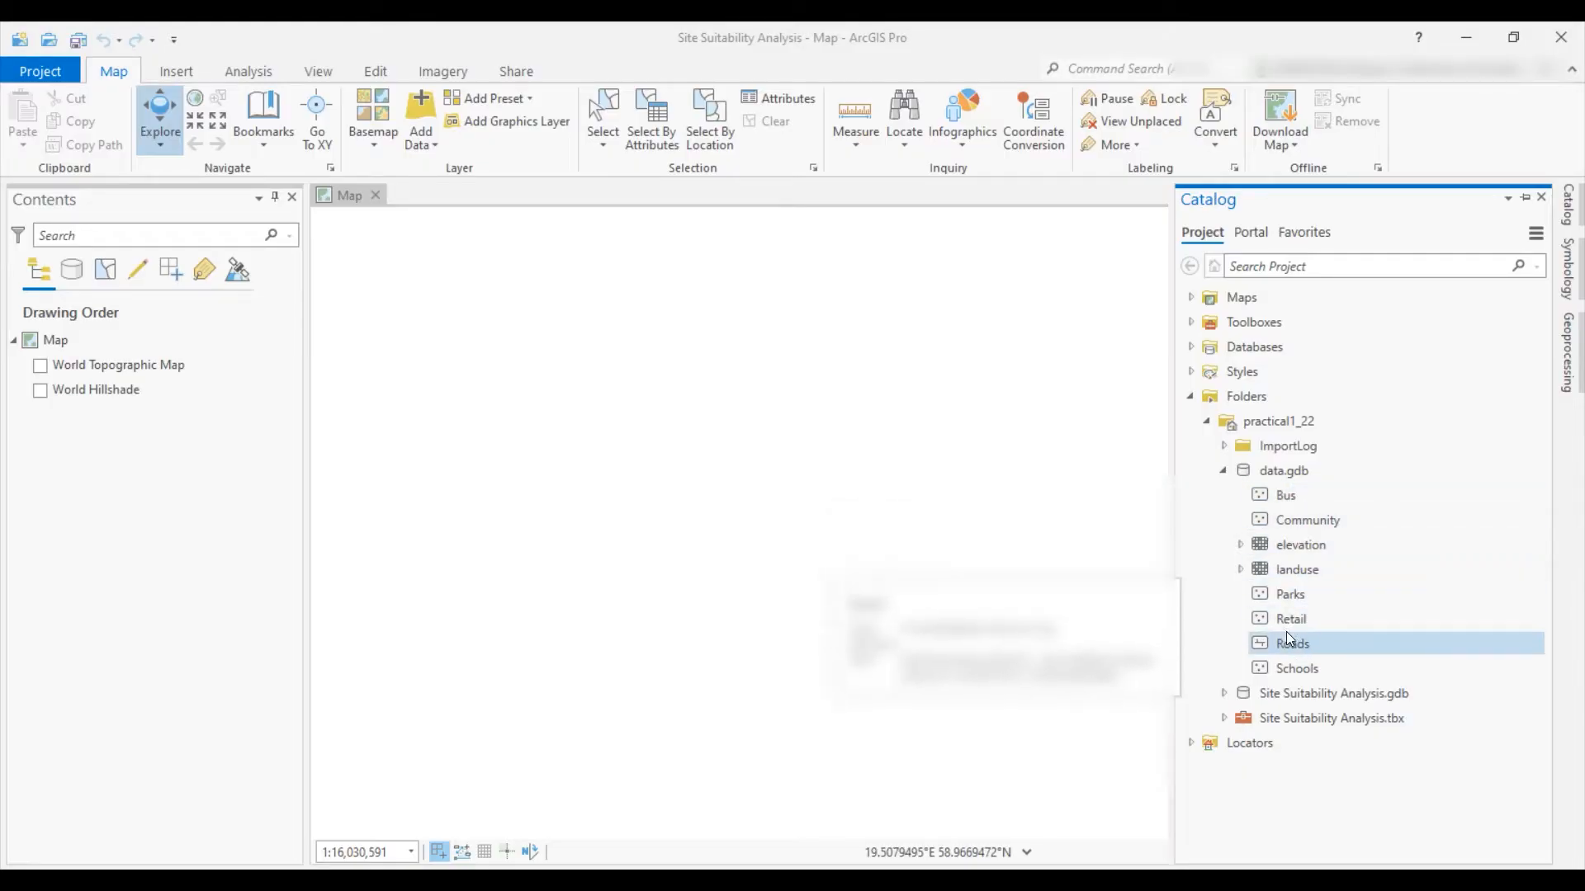
{"action": "left_click", "coordinate": [1299, 570]}
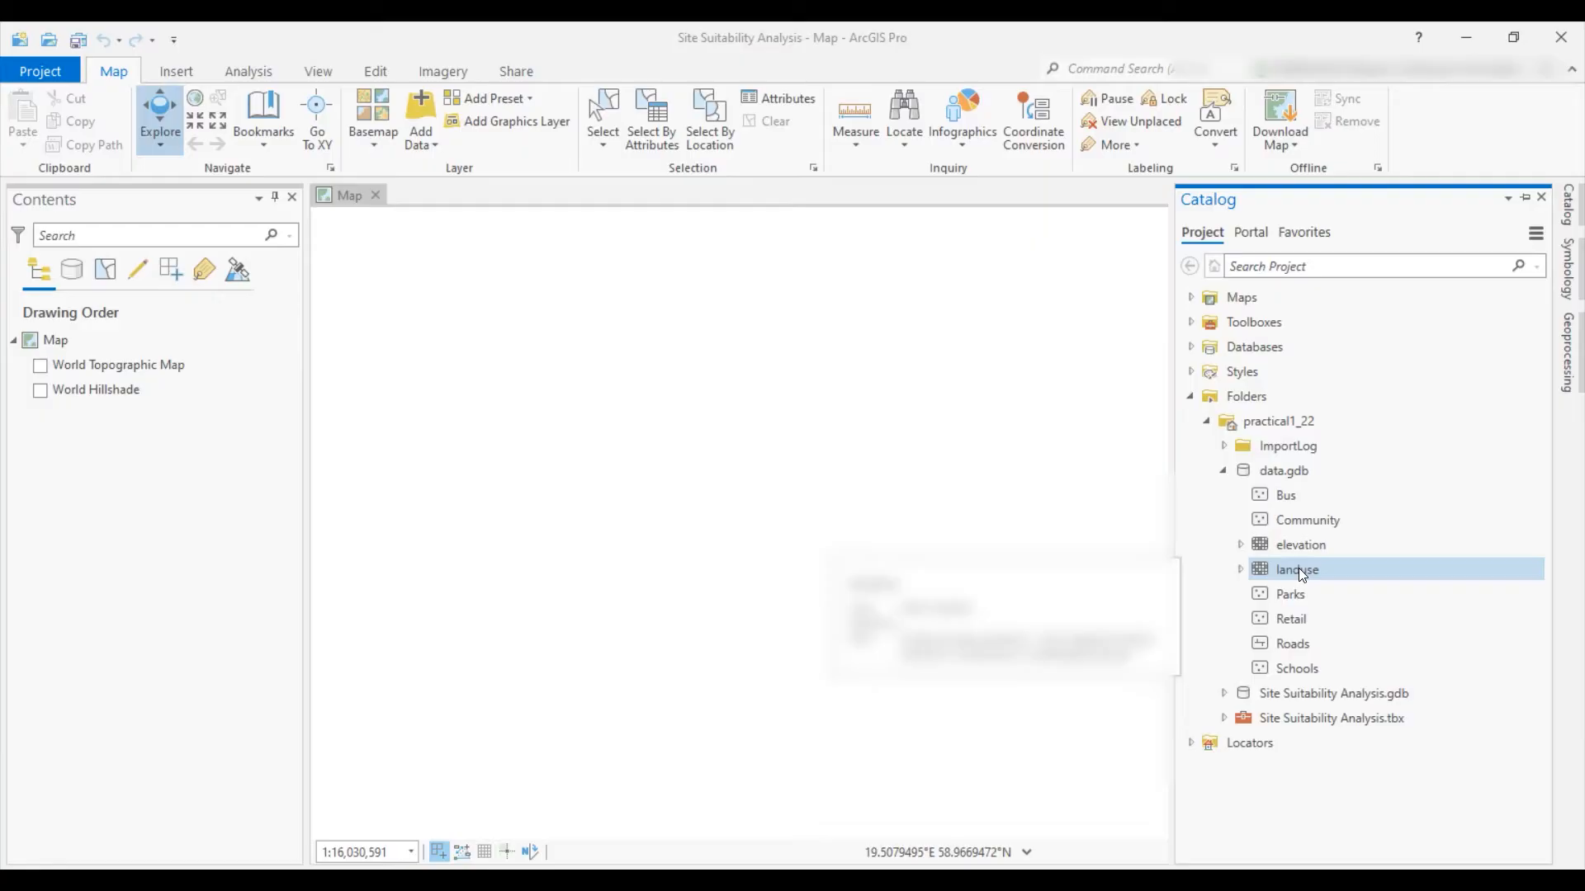
{"action": "left_click", "coordinate": [1300, 549]}
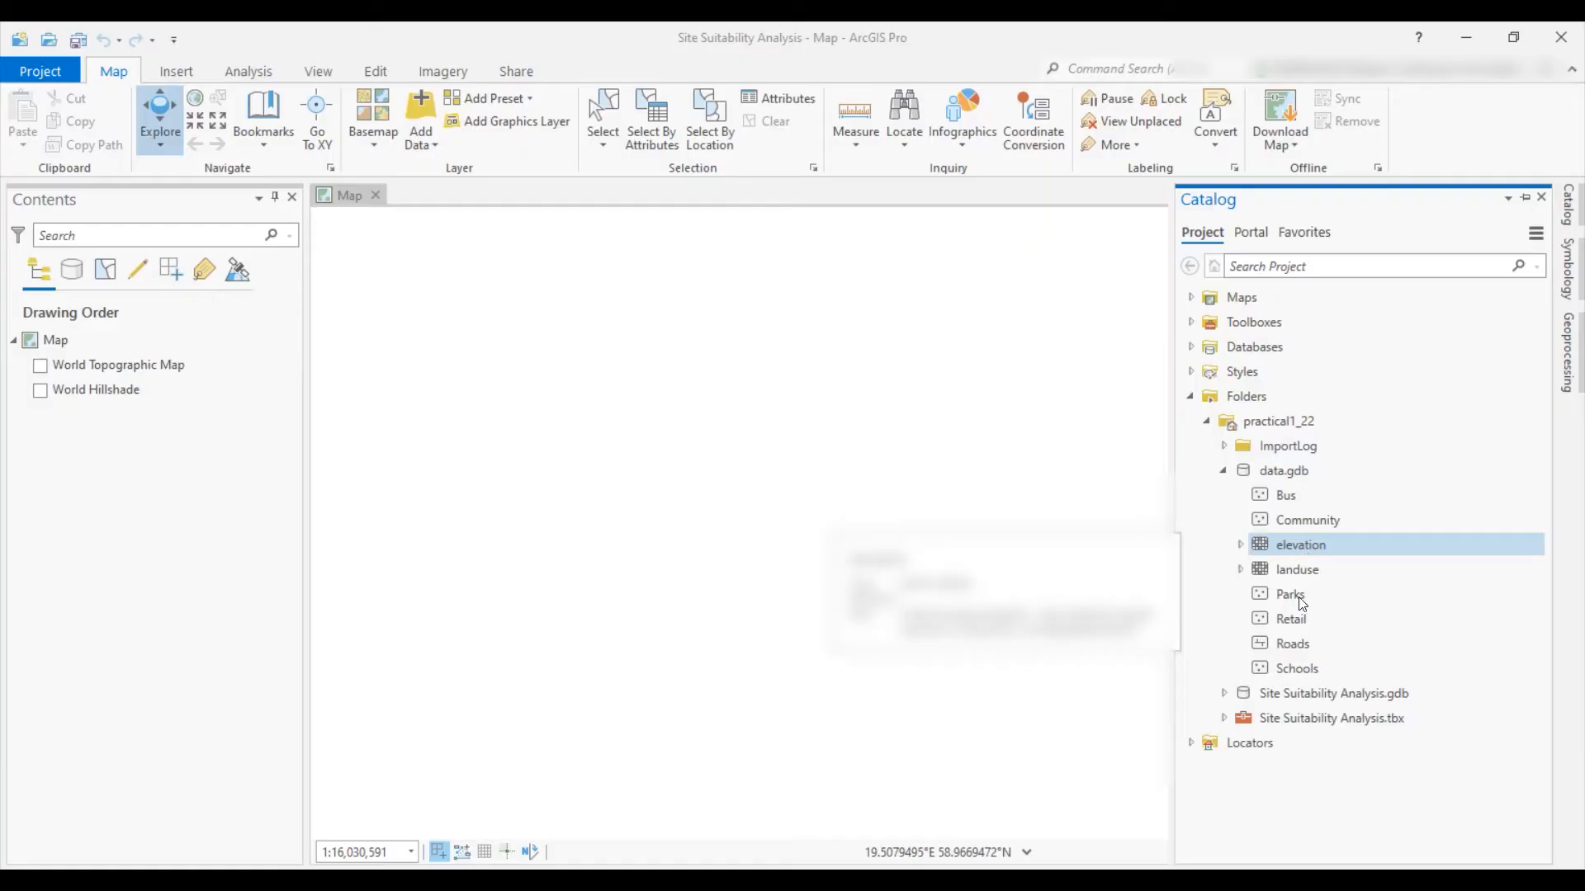
{"action": "left_click", "coordinate": [1309, 551]}
{"action": "left_click", "coordinate": [1287, 495]}
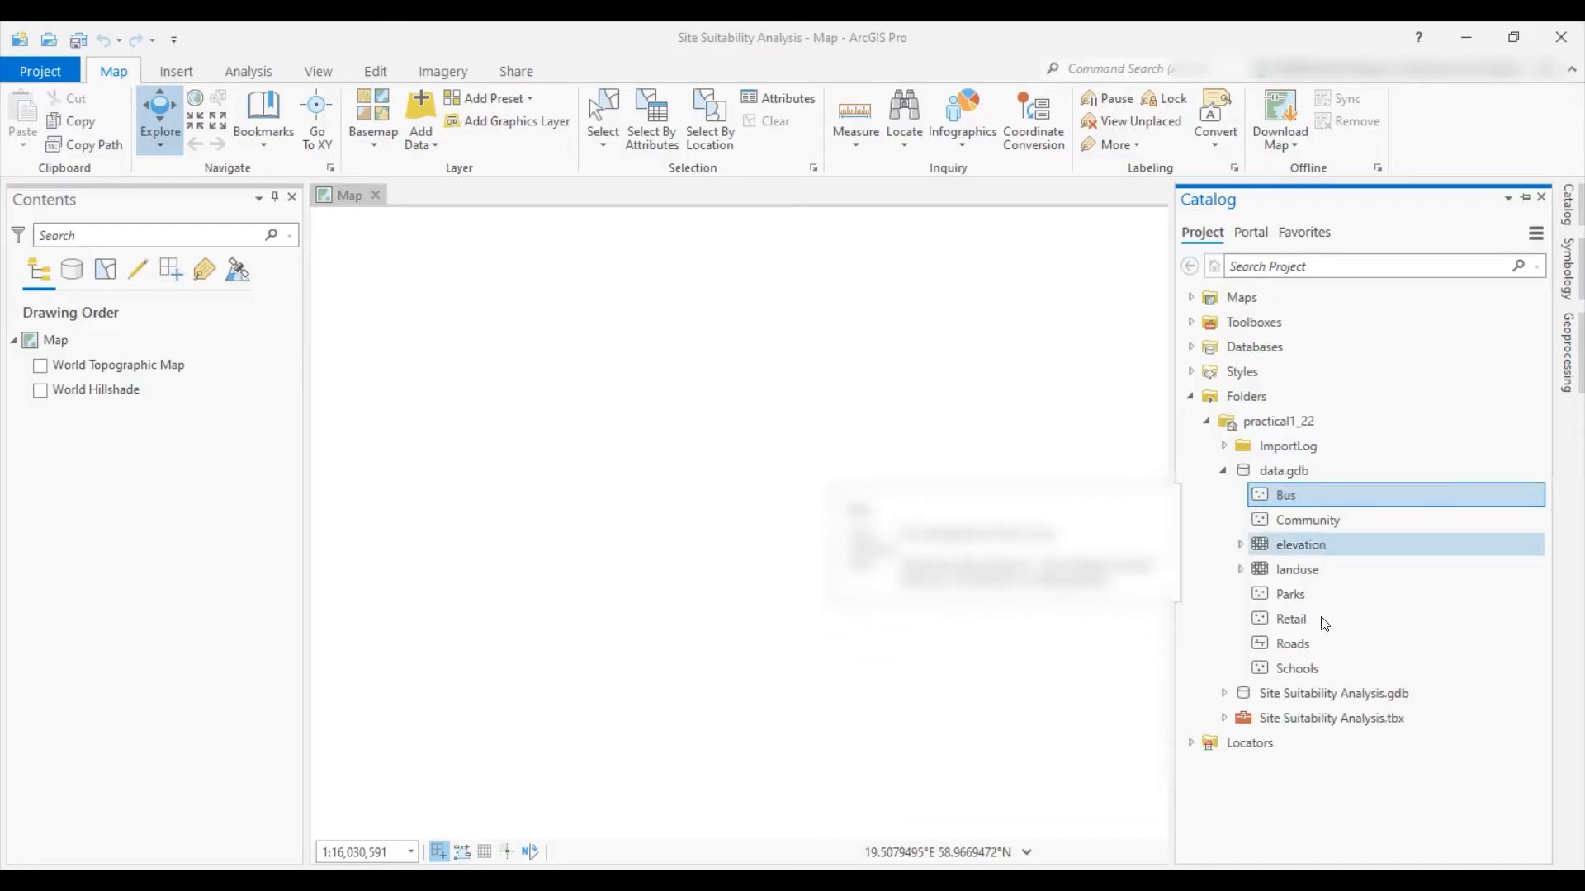
{"action": "left_click", "coordinate": [1306, 667], "text": "shift"}
{"action": "left_click_drag", "start_coordinate": [1304, 652], "coordinate": [218, 562]}
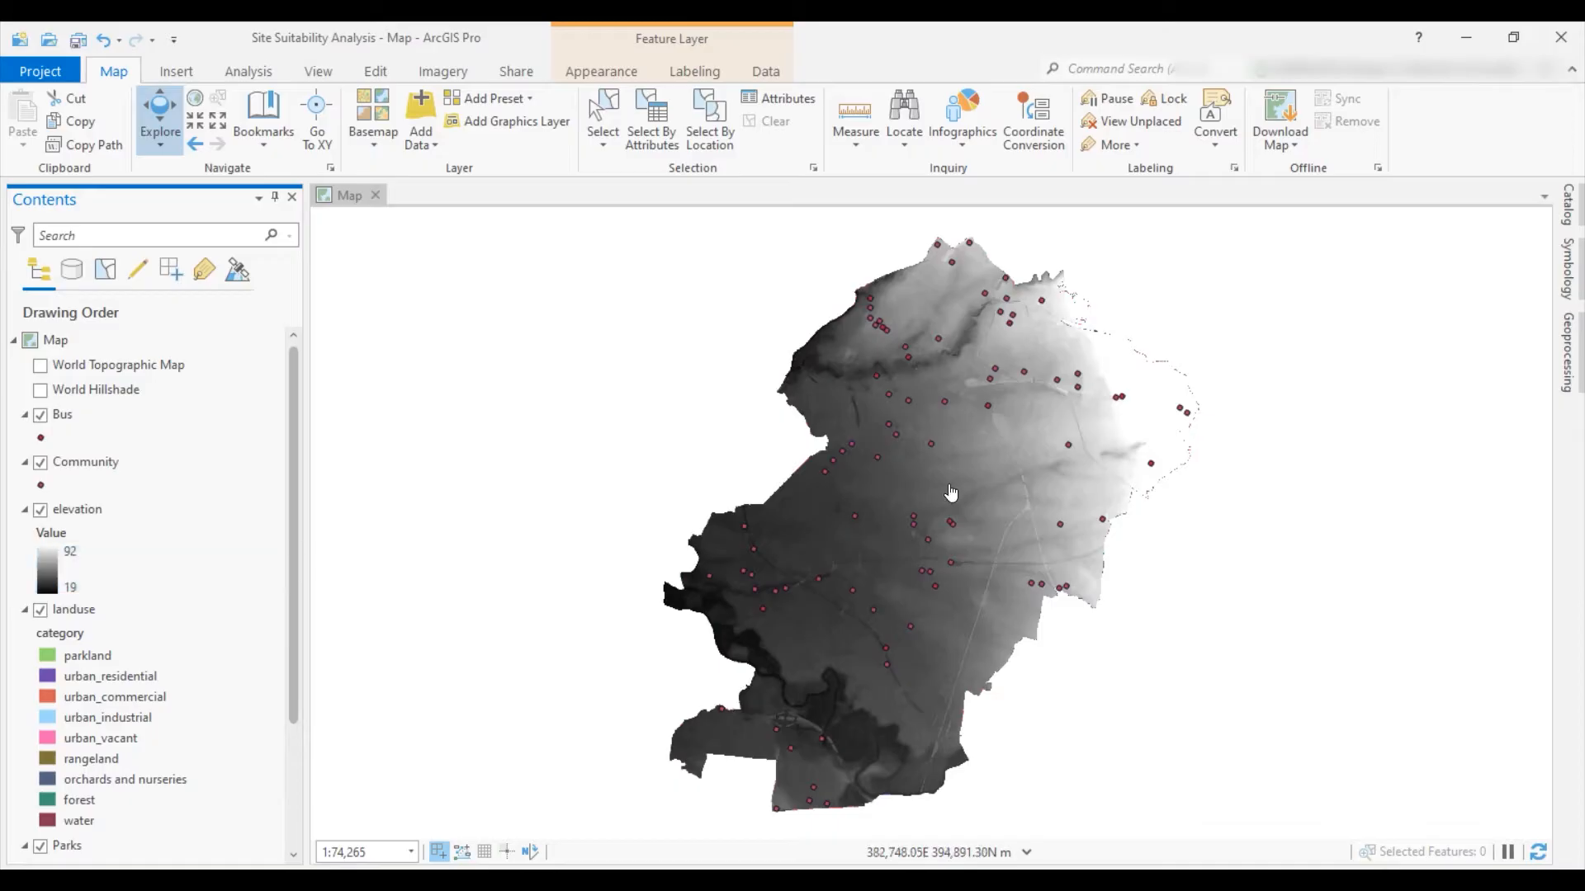
Set up the Spatial Analyst Slope tool with elevation as the input raster and a Z factor of 0.3048
{"action": "left_click", "coordinate": [1568, 350]}
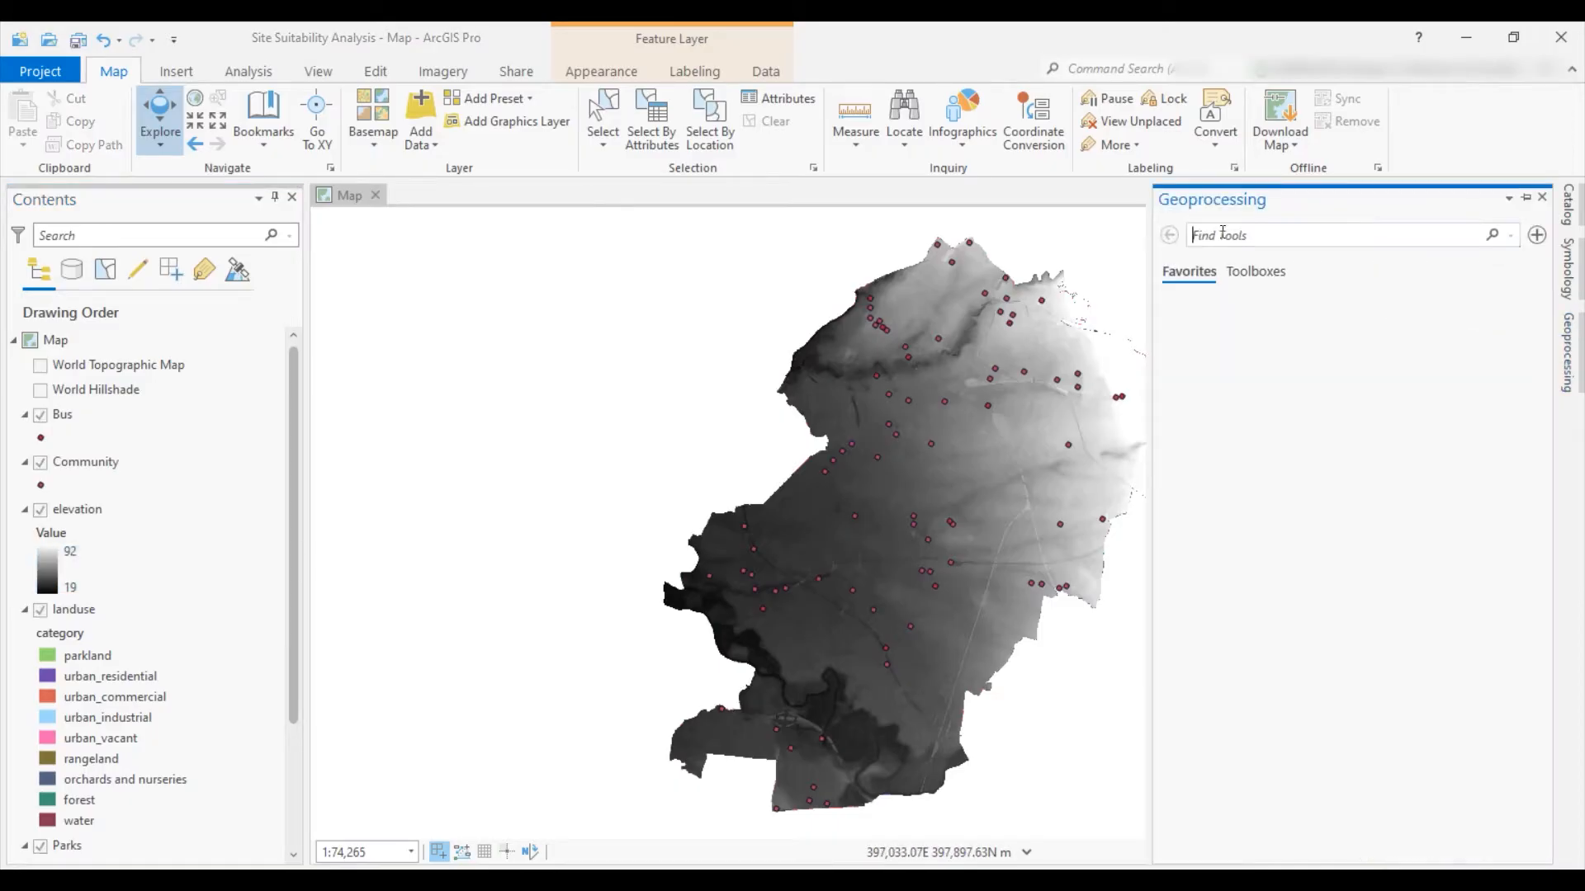
{"action": "type", "text": "slope"}
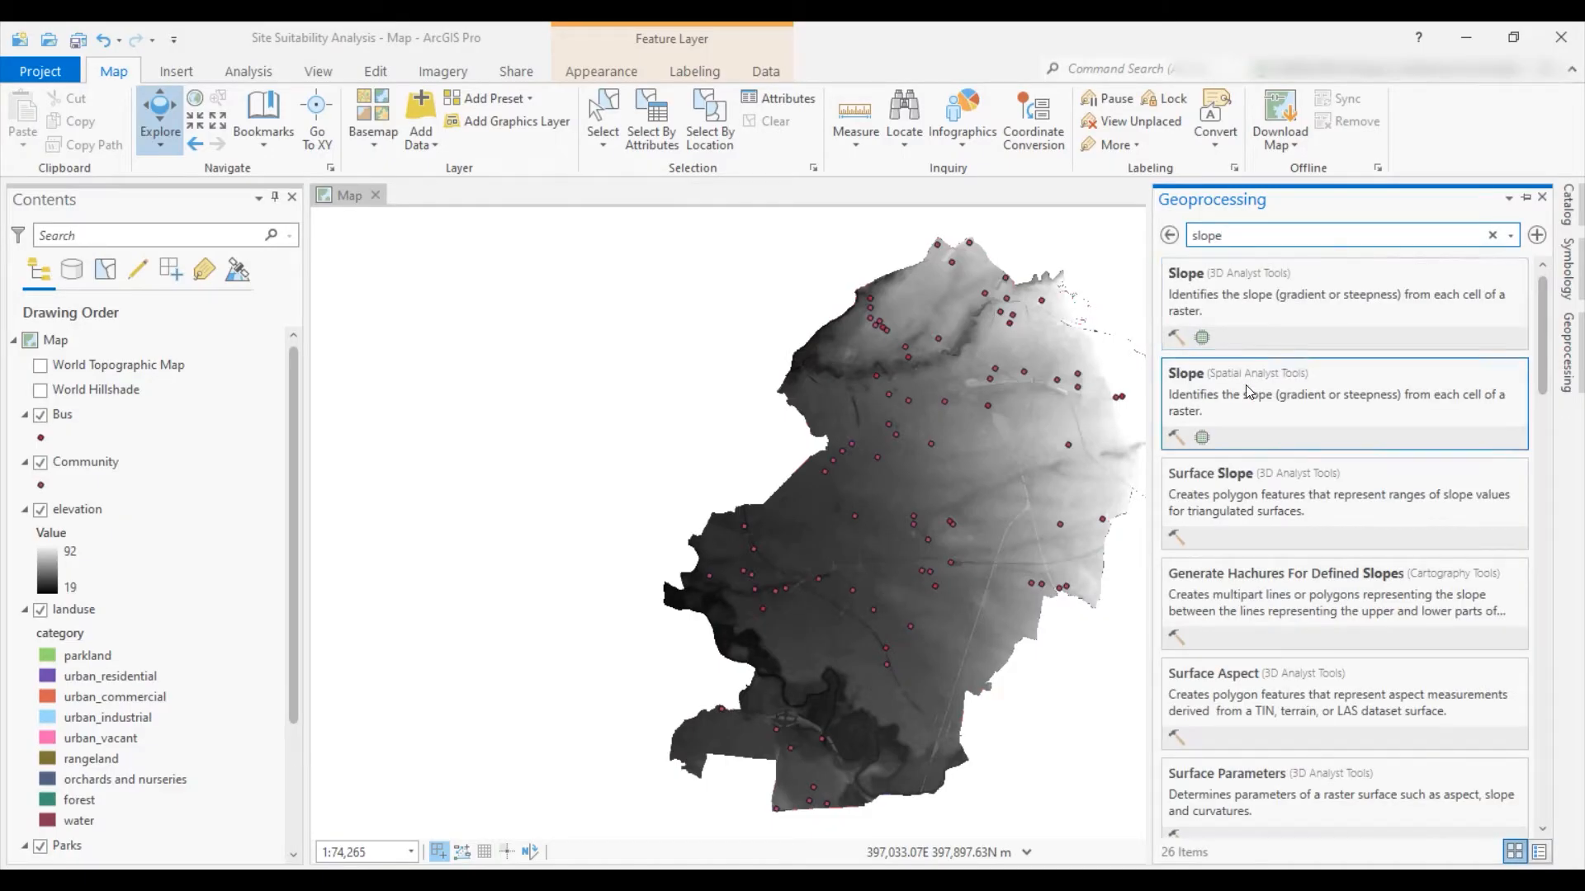
{"action": "left_click", "coordinate": [1182, 393]}
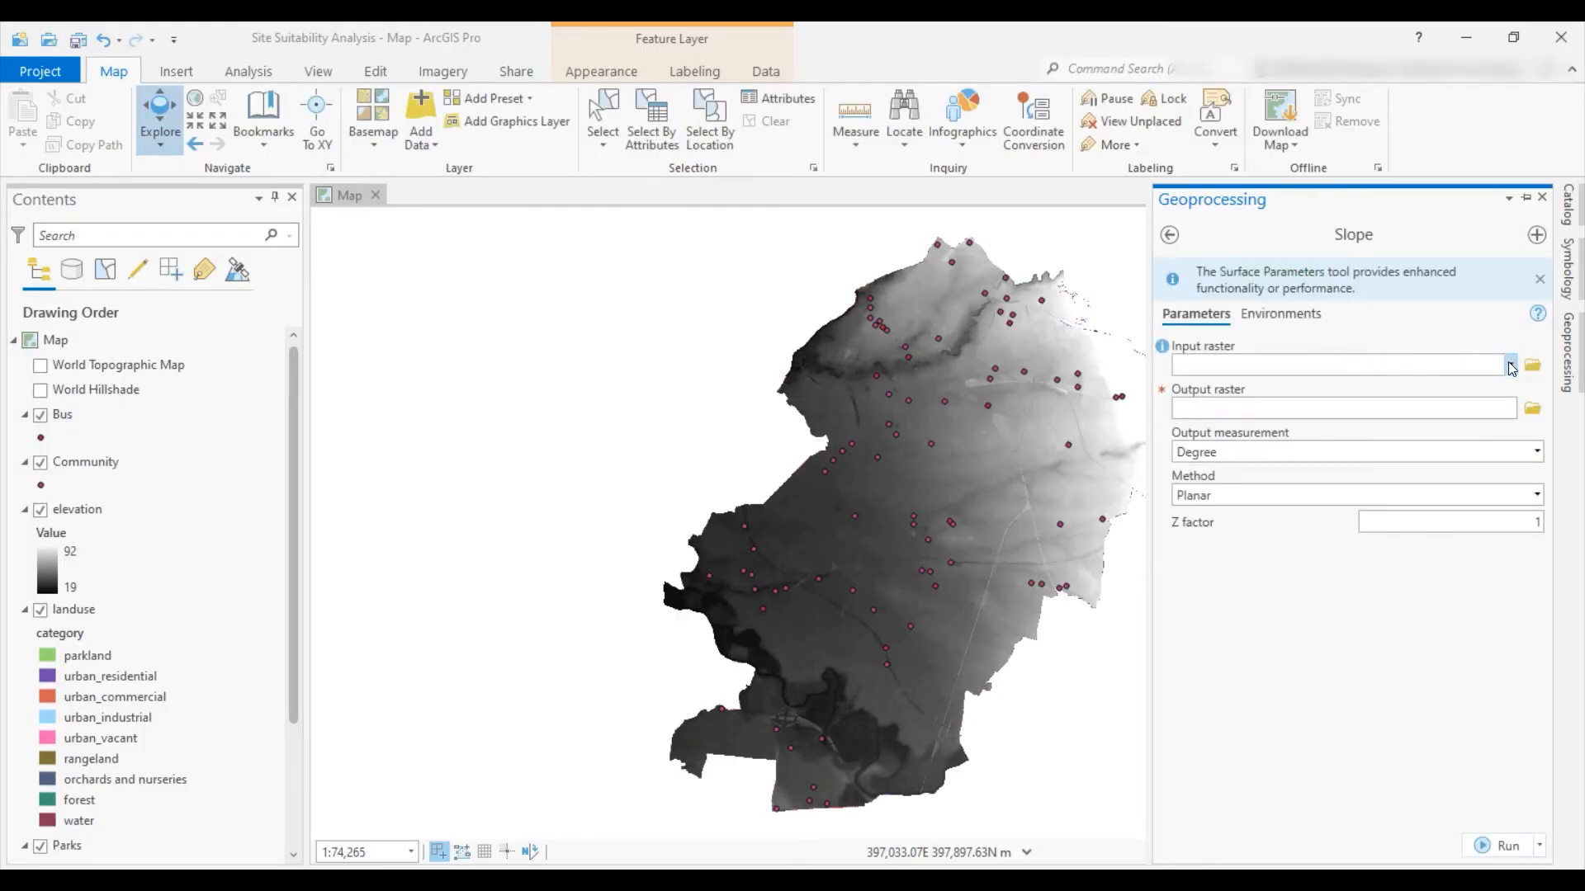
{"action": "left_click", "coordinate": [1509, 364]}
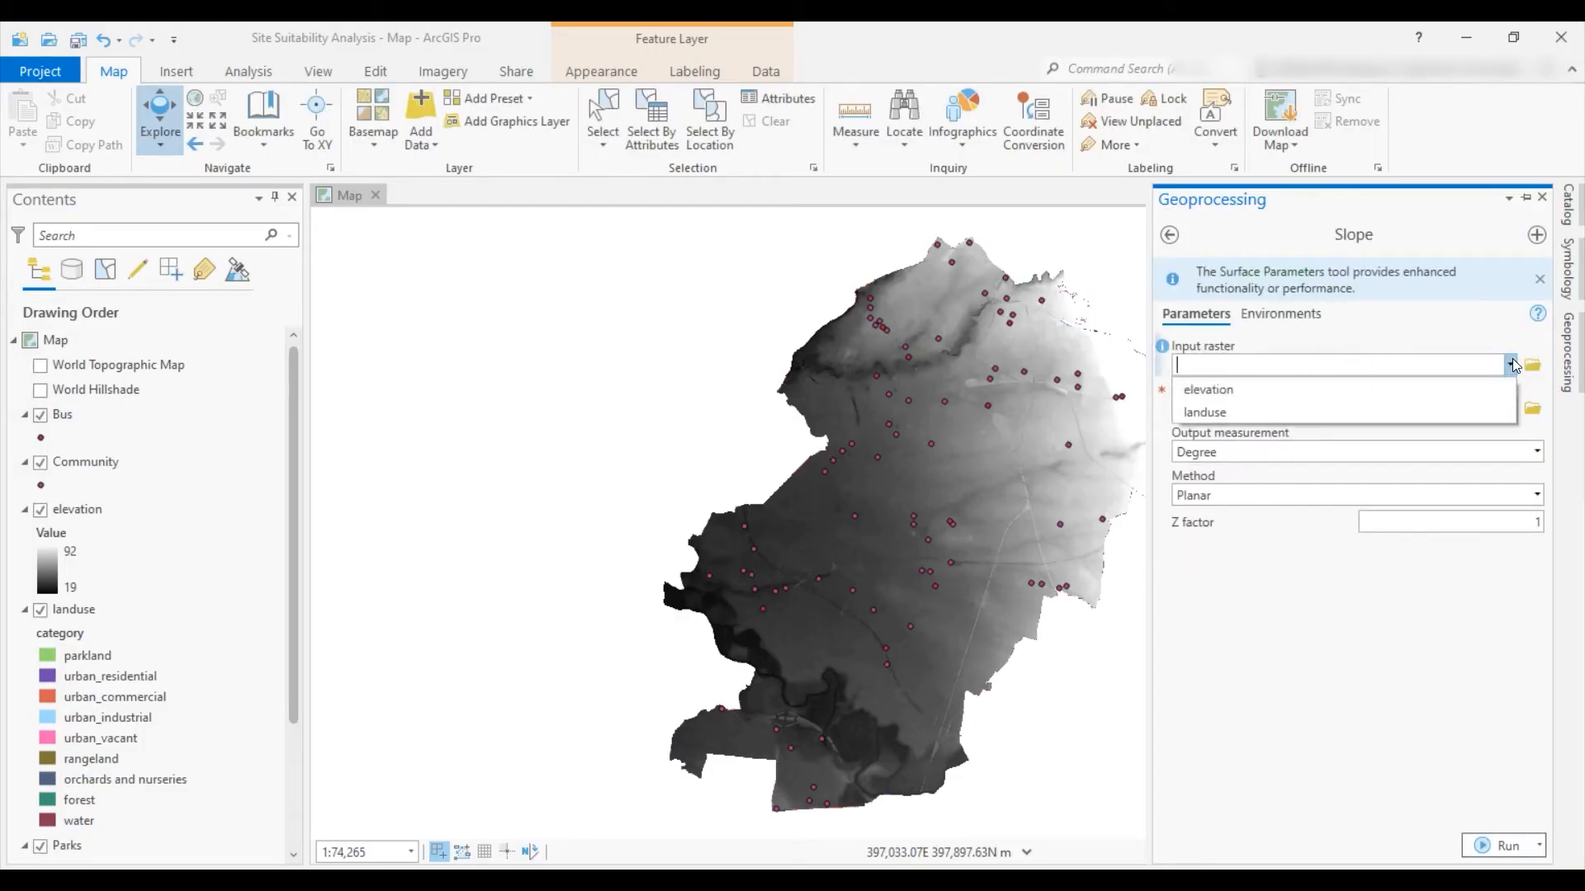
{"action": "left_click", "coordinate": [1233, 390]}
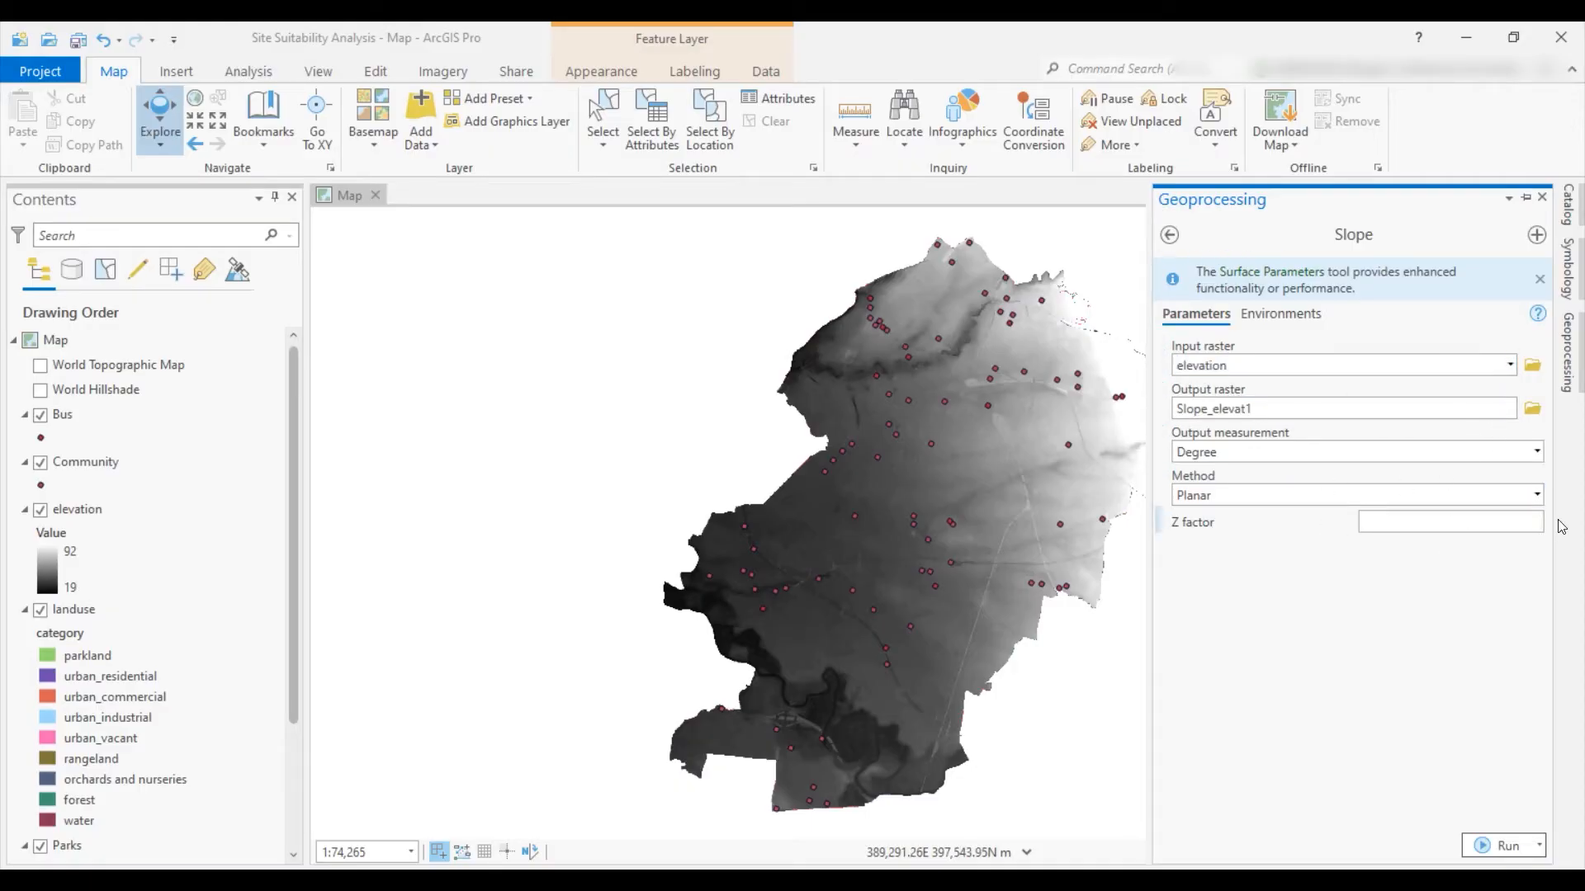
{"action": "type", "text": "0.3048"}
{"action": "mouse_move", "coordinate": [1164, 524]}
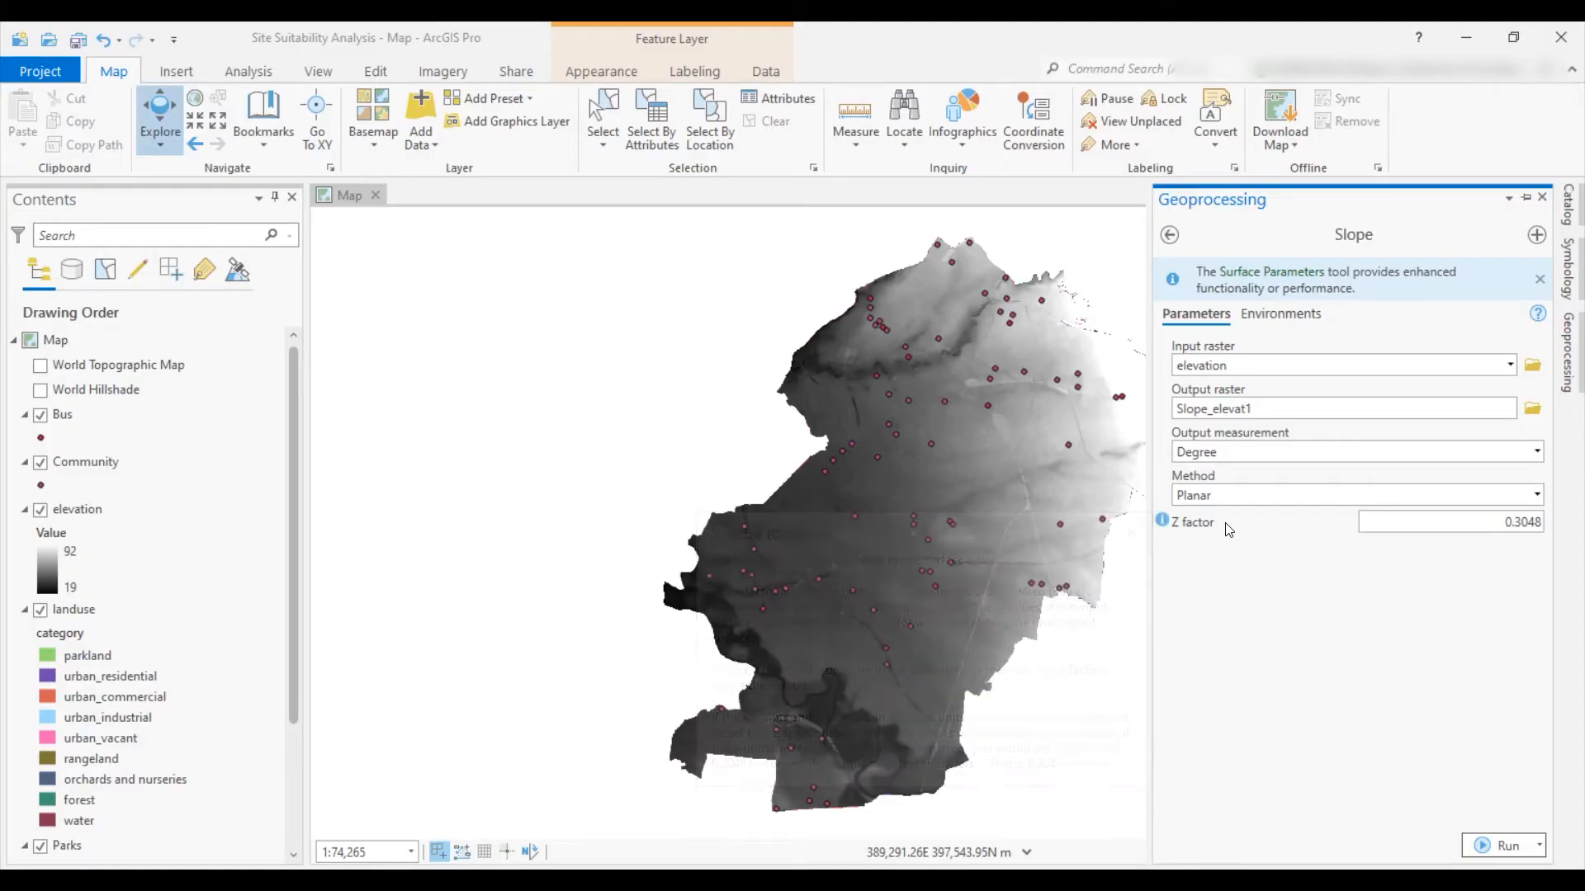
Set the Slope tool's processing extent environment to match the landuse layer
{"action": "left_click", "coordinate": [1277, 313]}
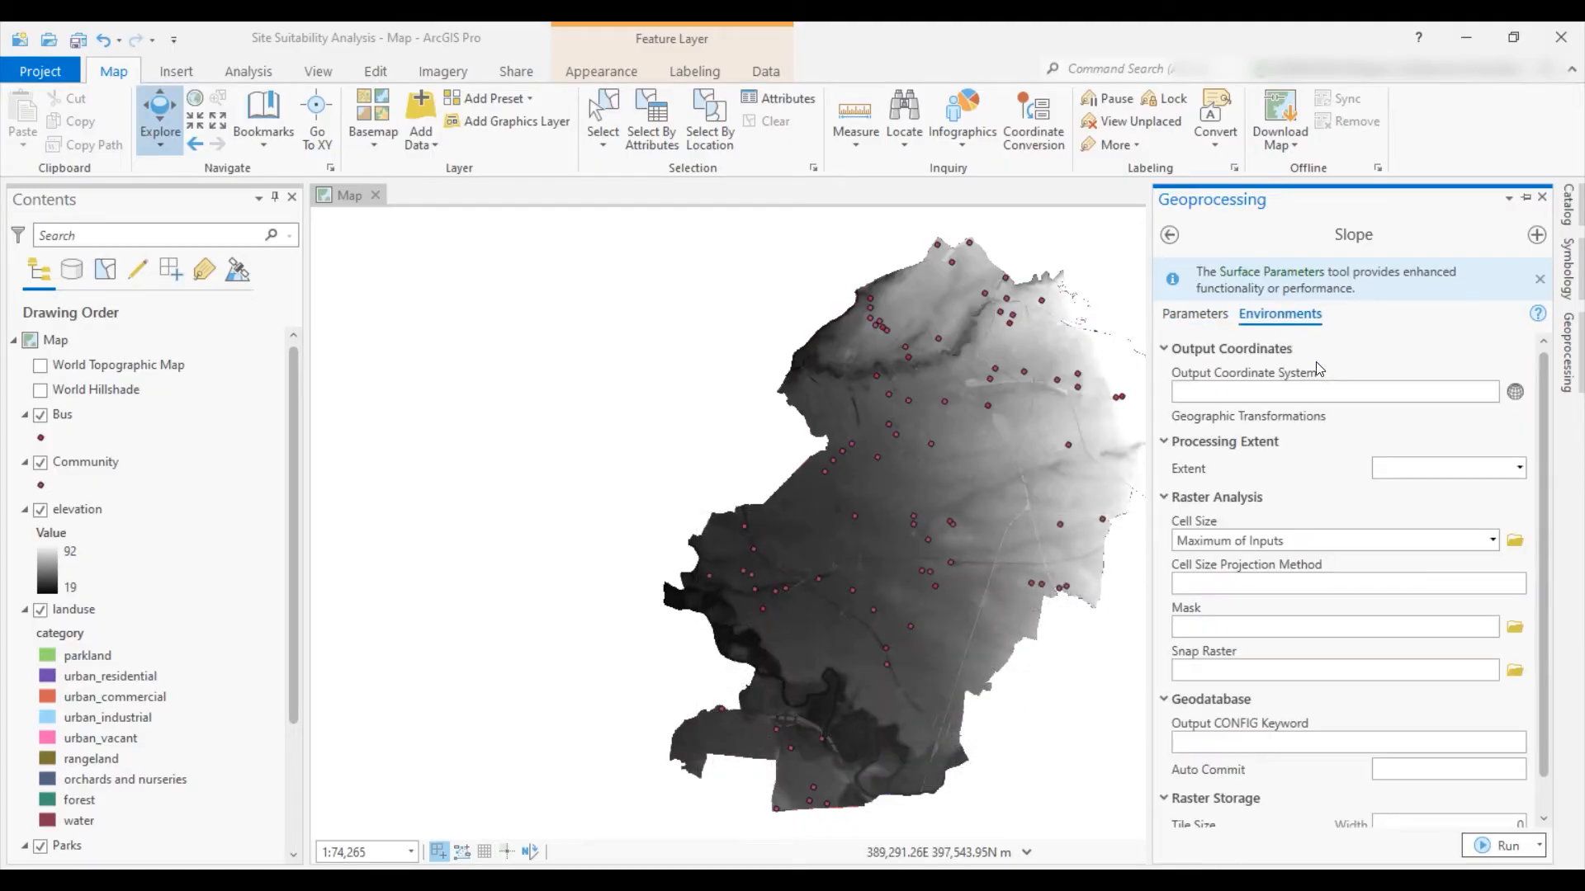
{"action": "left_click", "coordinate": [1520, 493]}
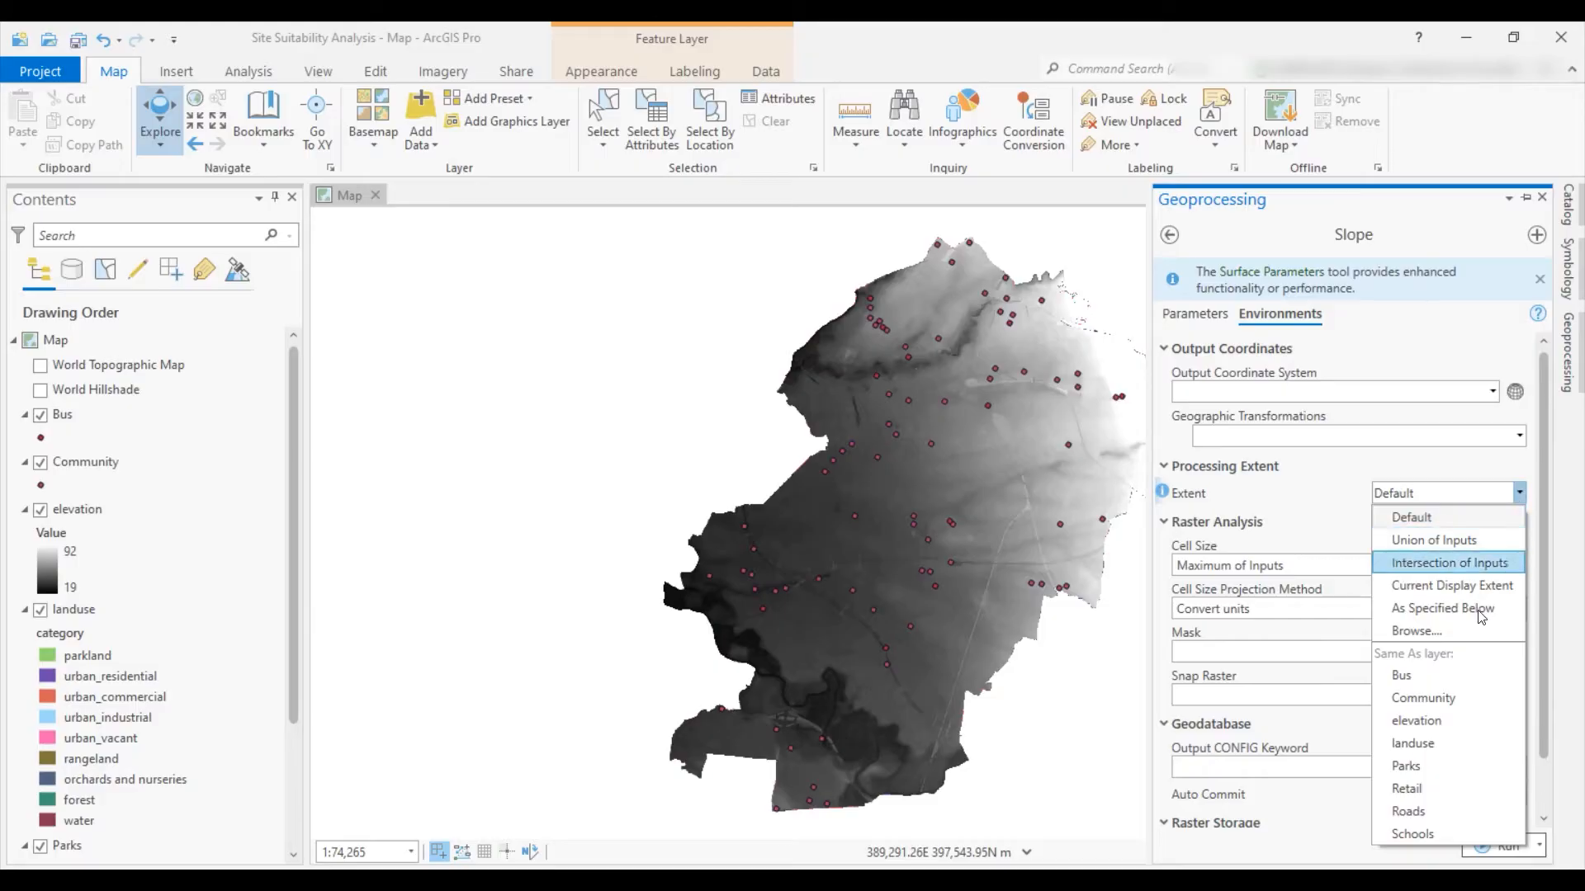
{"action": "left_click", "coordinate": [1428, 742]}
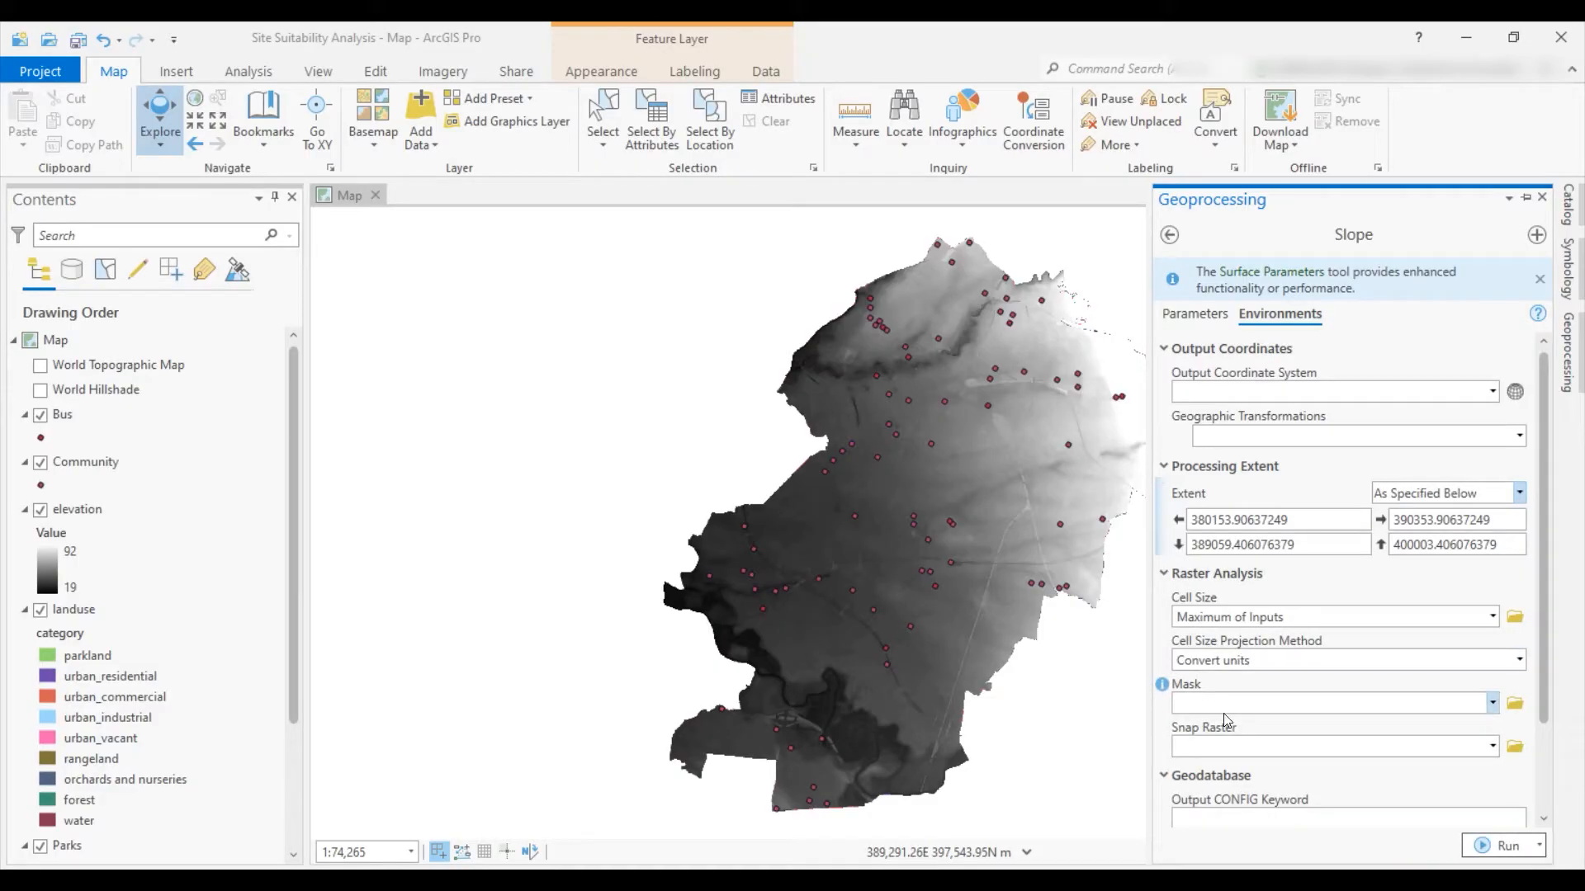
Match the Slope tool's cell size, mask and snap raster to the landuse layer, and run the tool
{"action": "left_click", "coordinate": [1493, 616]}
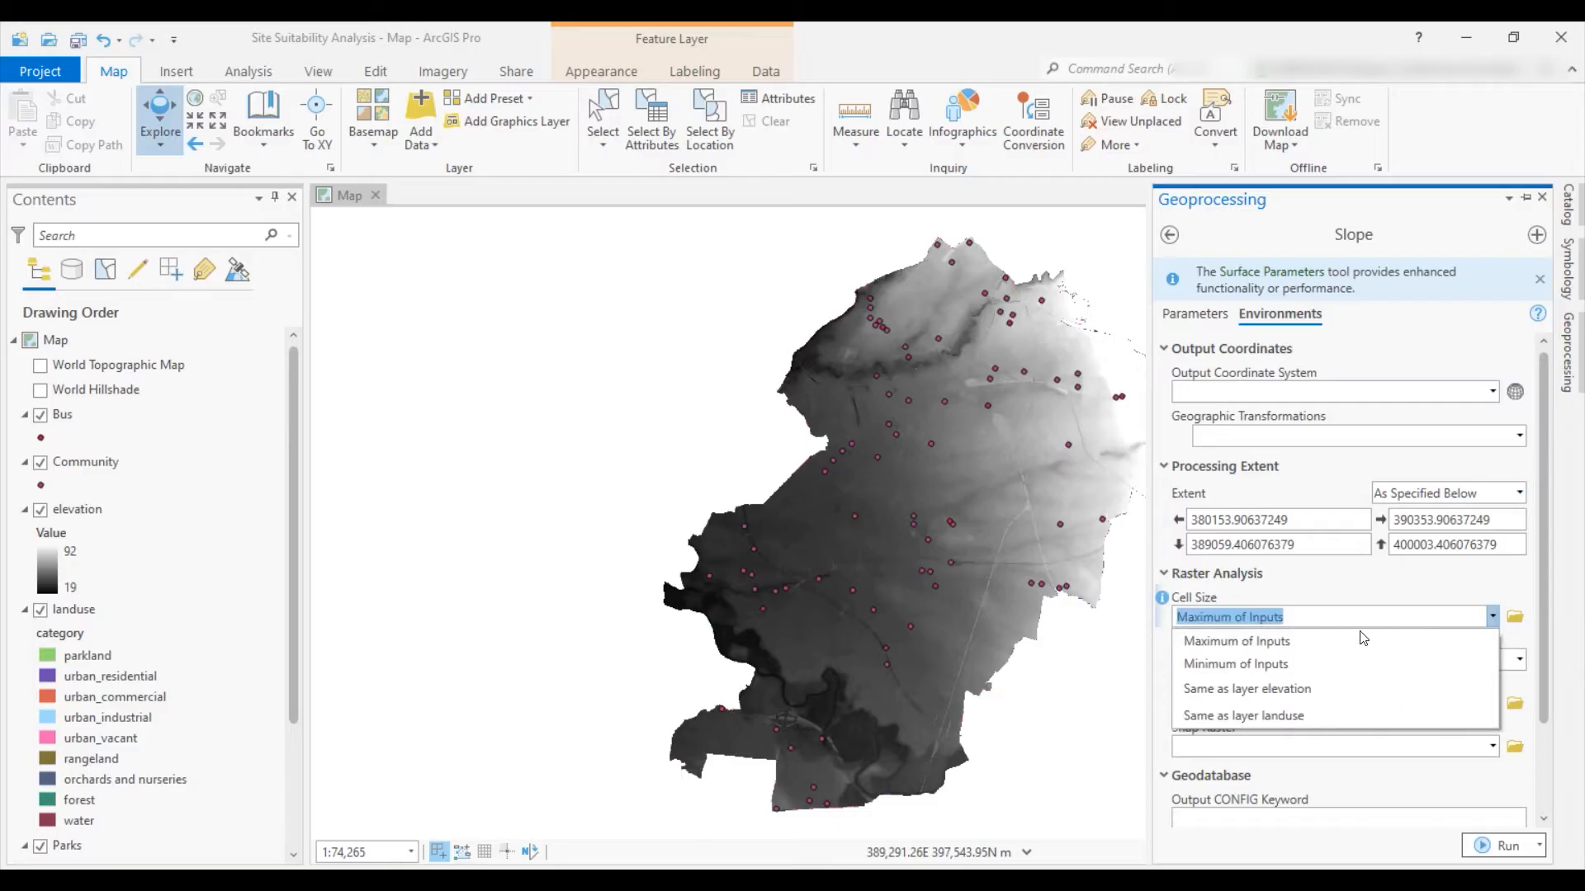
{"action": "left_click", "coordinate": [1285, 714]}
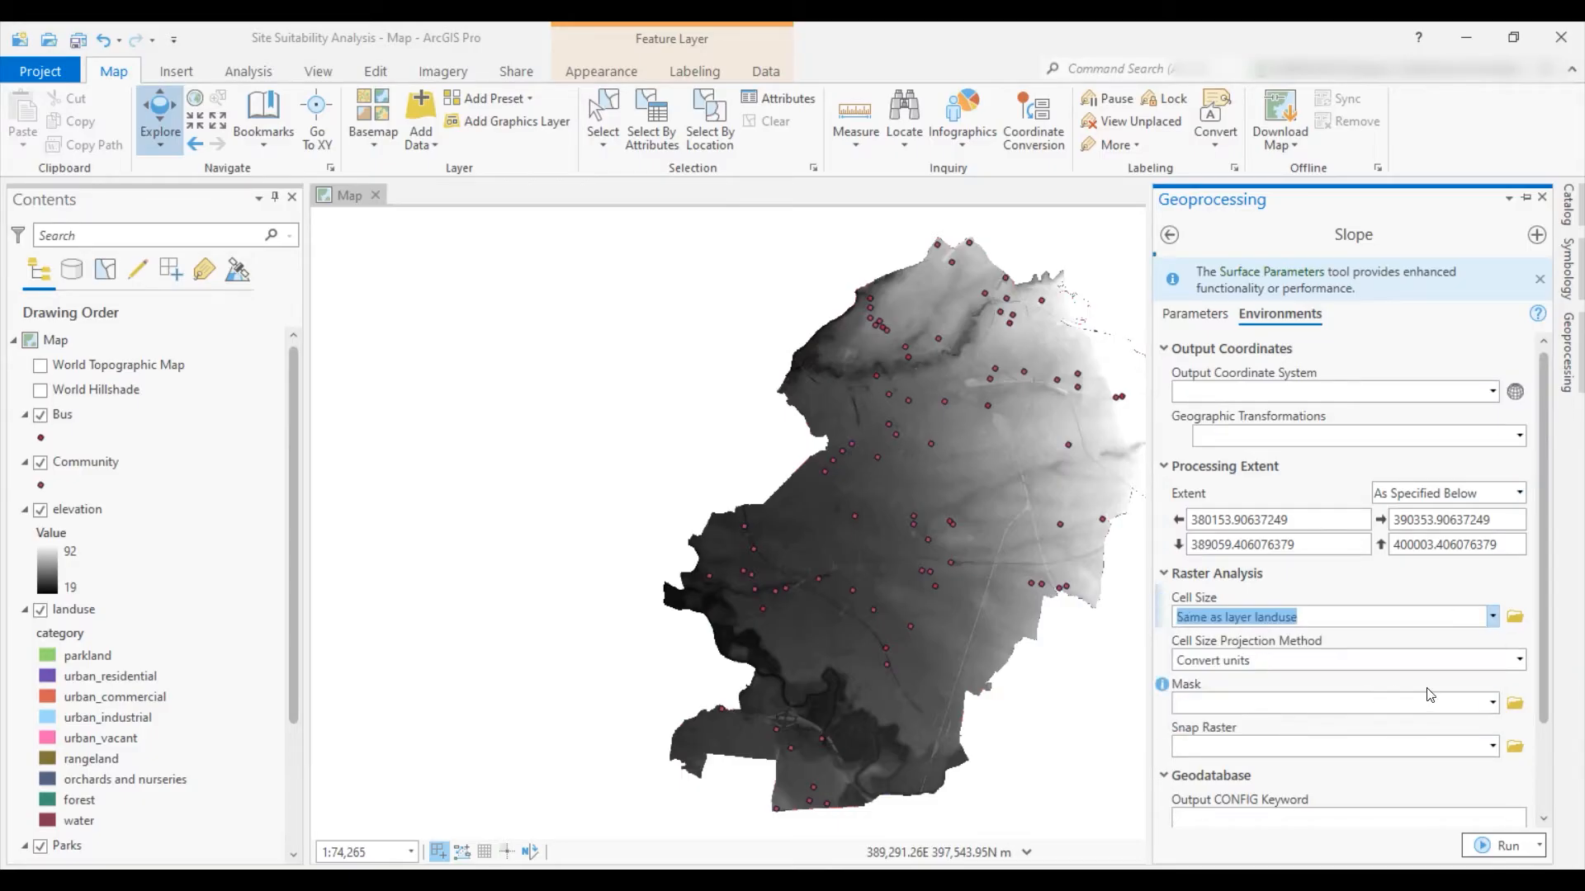
{"action": "left_click", "coordinate": [1492, 702]}
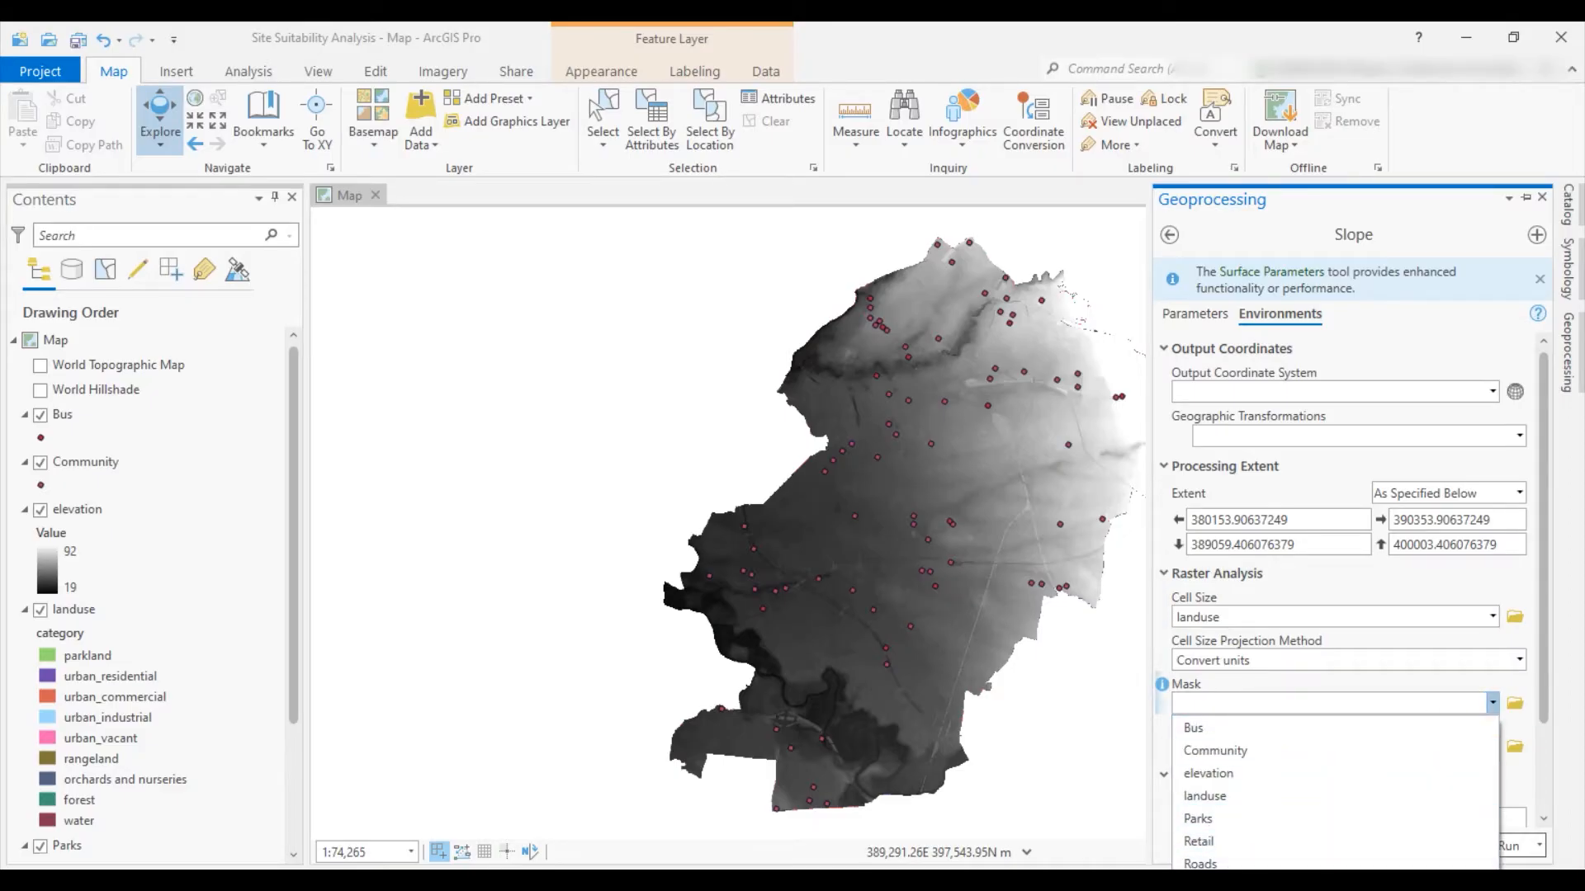
{"action": "left_click", "coordinate": [1234, 798]}
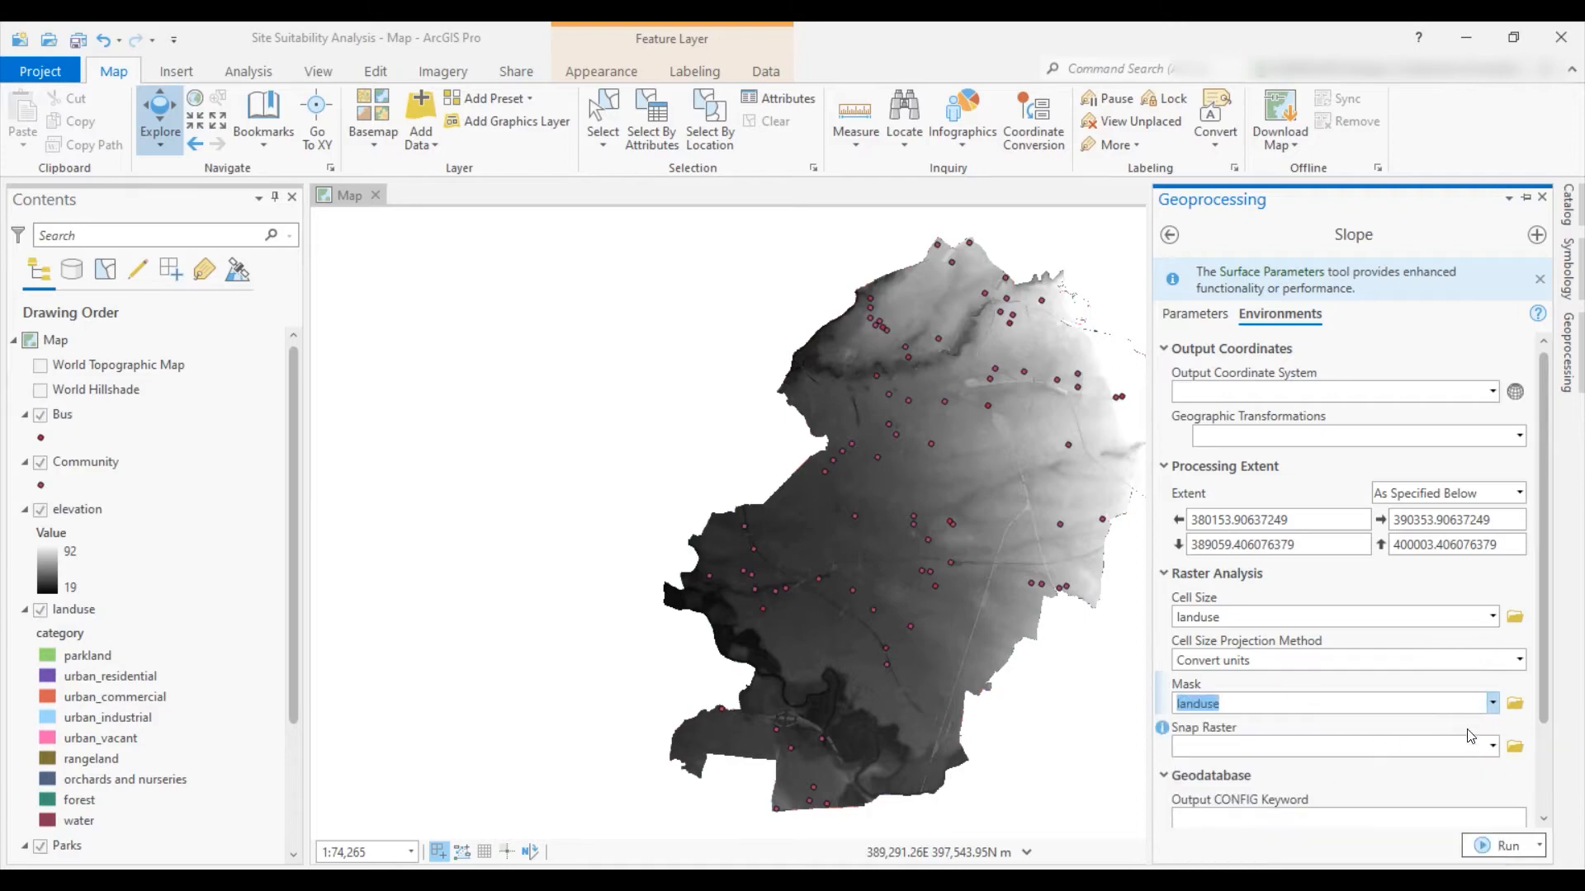
{"action": "left_click", "coordinate": [1494, 746]}
{"action": "left_click", "coordinate": [1358, 792]}
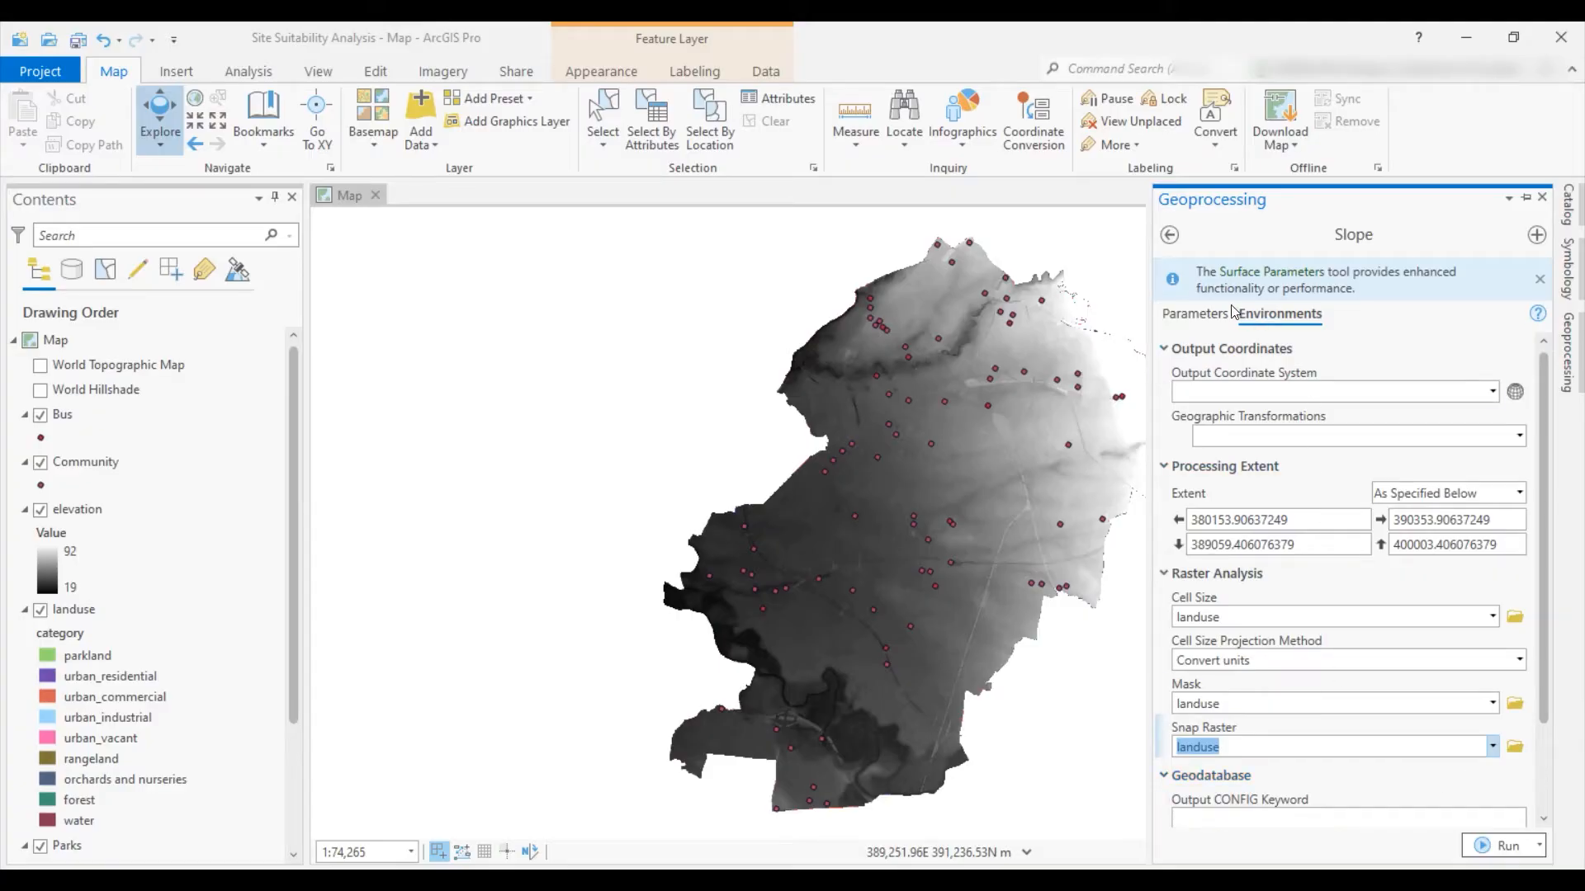
{"action": "left_click", "coordinate": [1191, 315]}
{"action": "left_click", "coordinate": [1487, 841]}
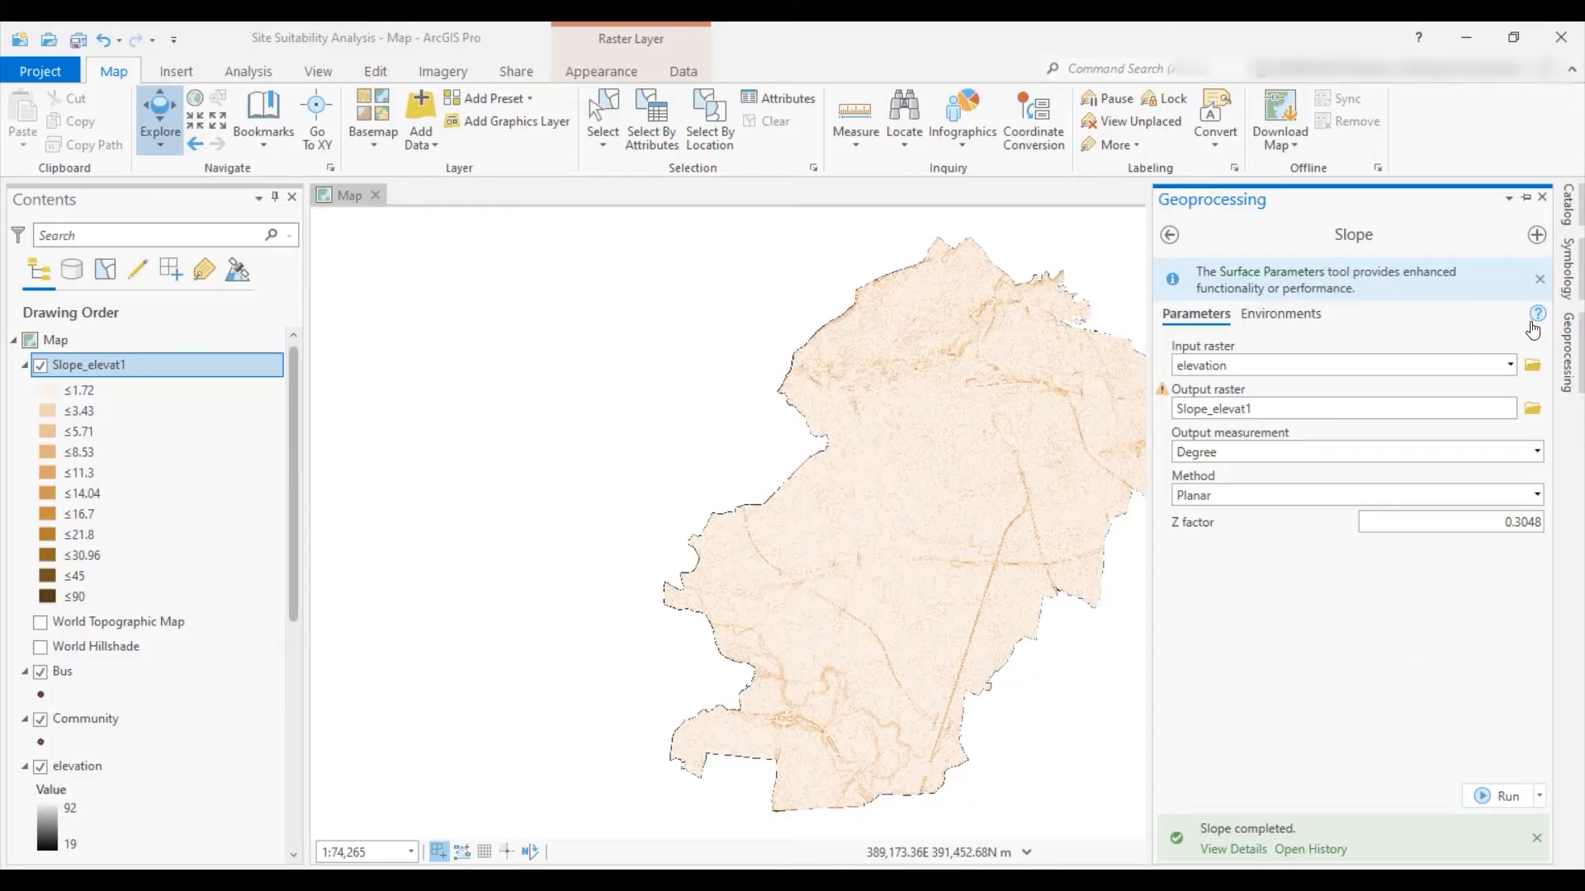
Find the Spatial Analyst Euclidean Distance tool and set Bus as its source data
{"action": "left_click", "coordinate": [1170, 235]}
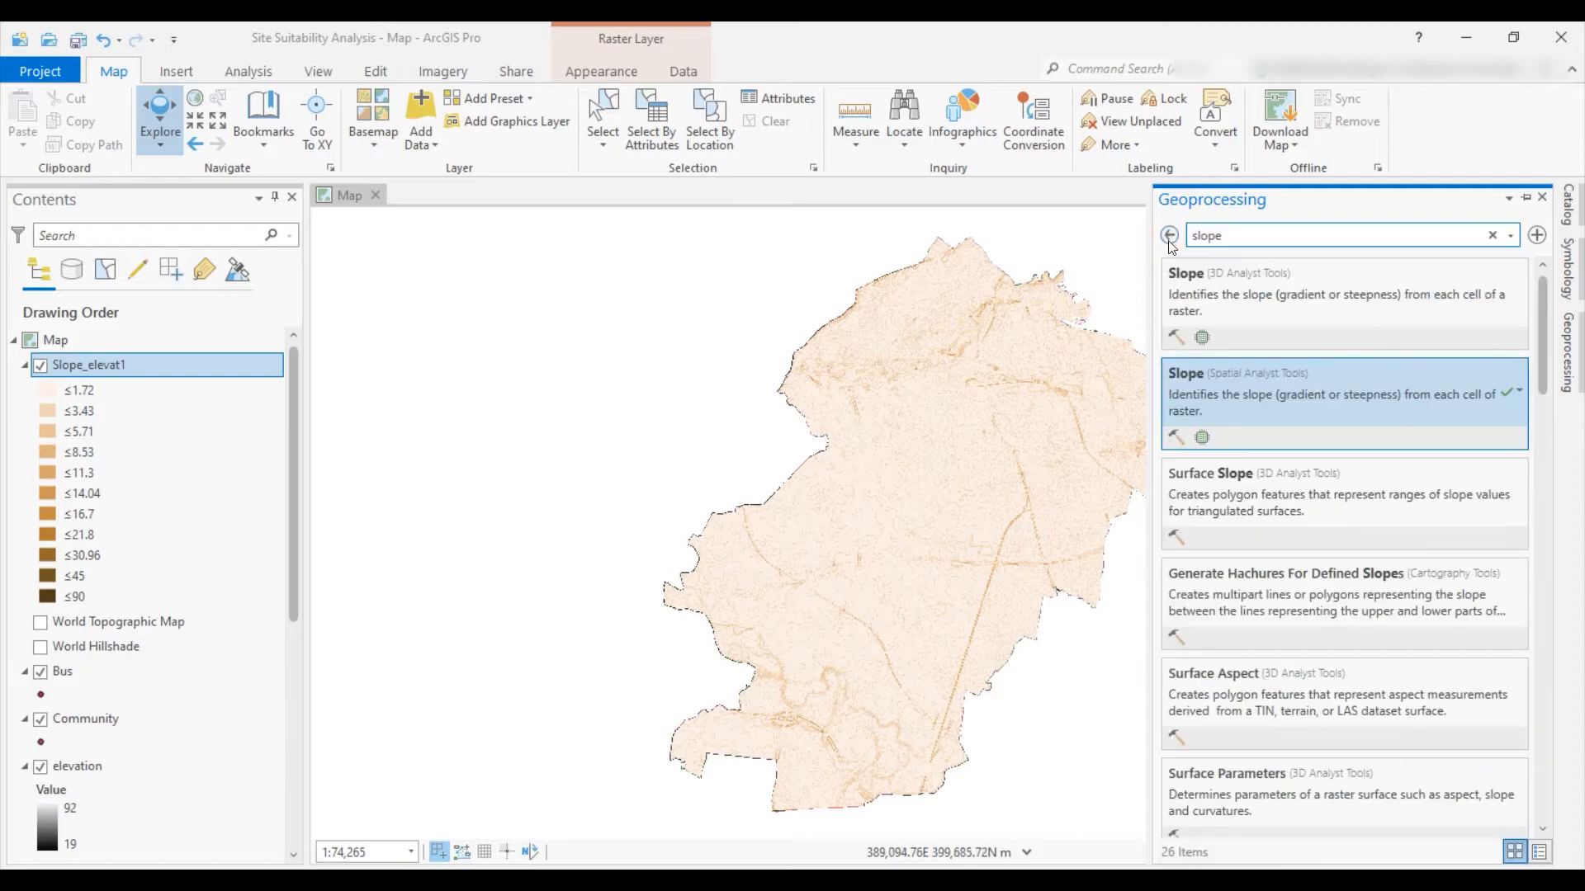
{"action": "type", "text": "Eucle"}
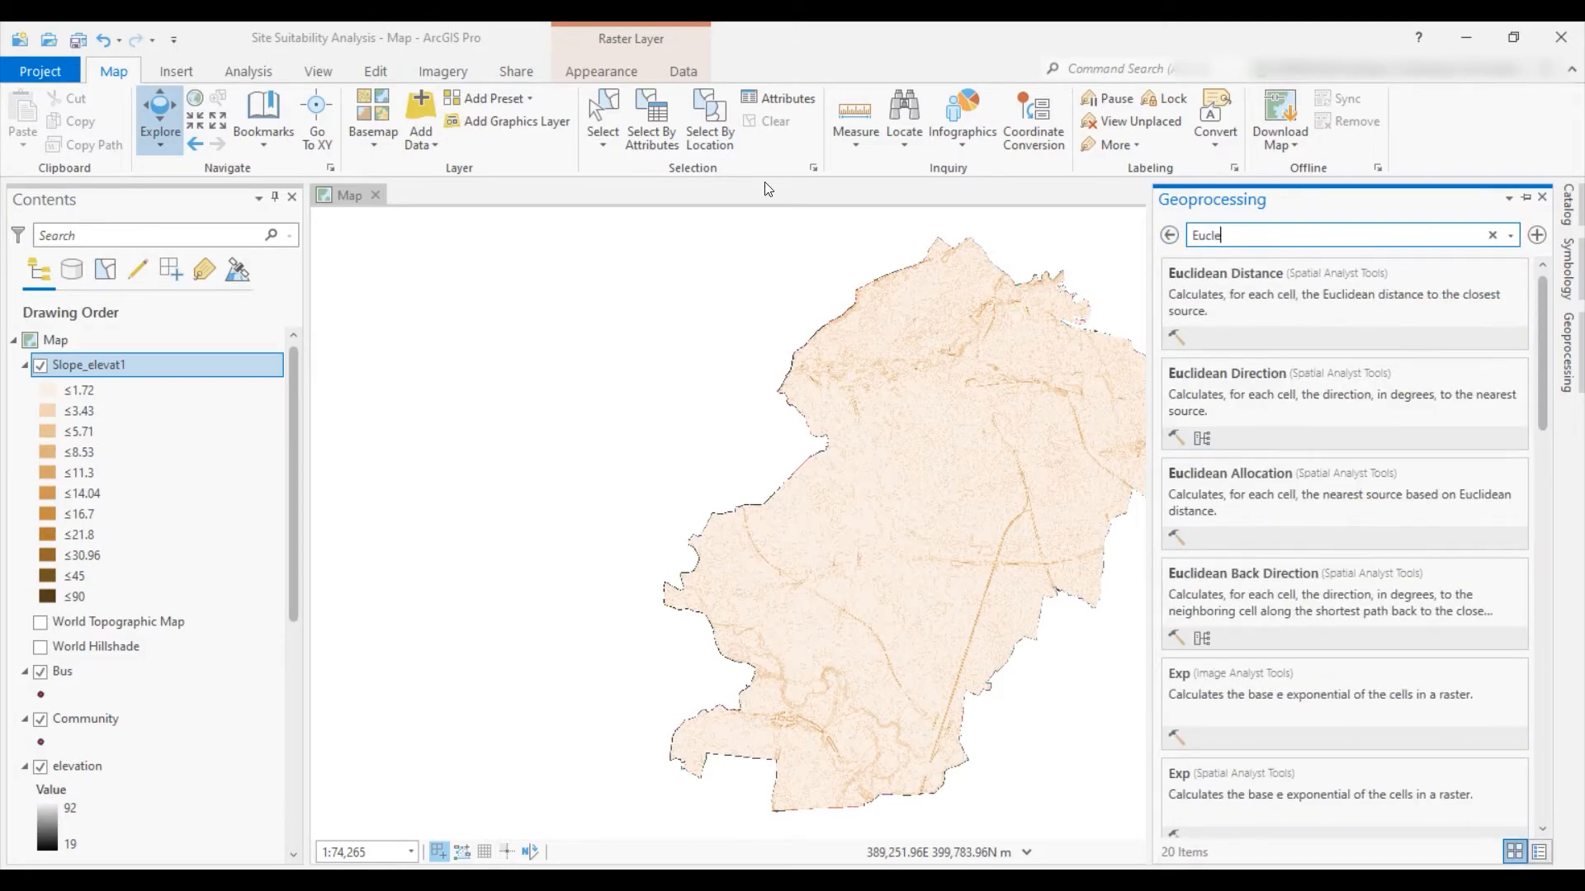
{"action": "key", "text": "BackSpace"}
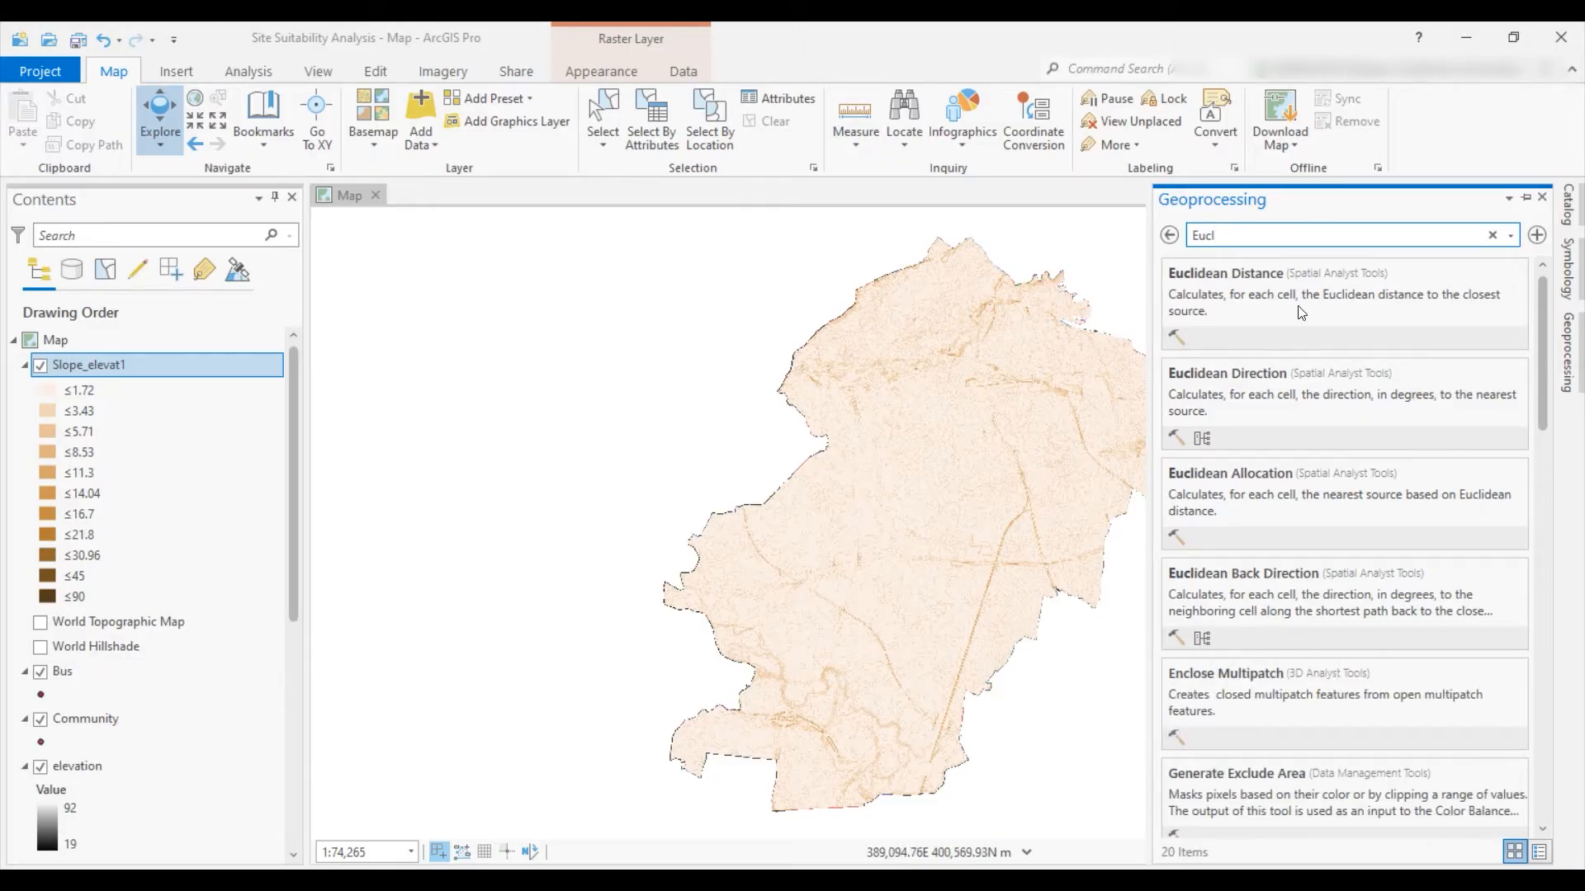
{"action": "left_click", "coordinate": [1232, 302]}
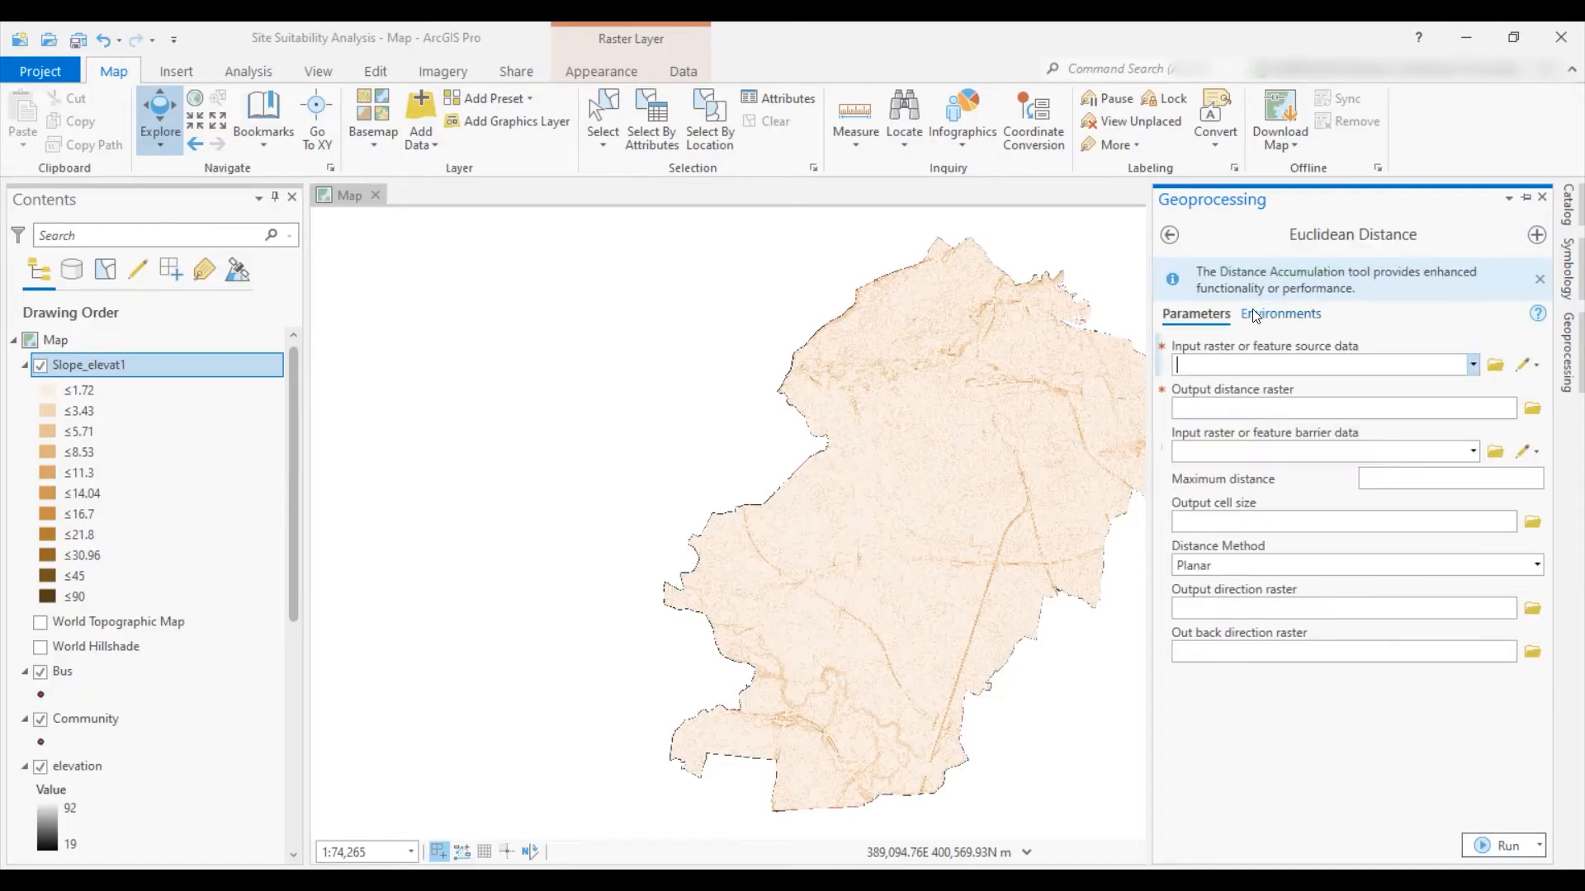
{"action": "left_click", "coordinate": [1474, 363]}
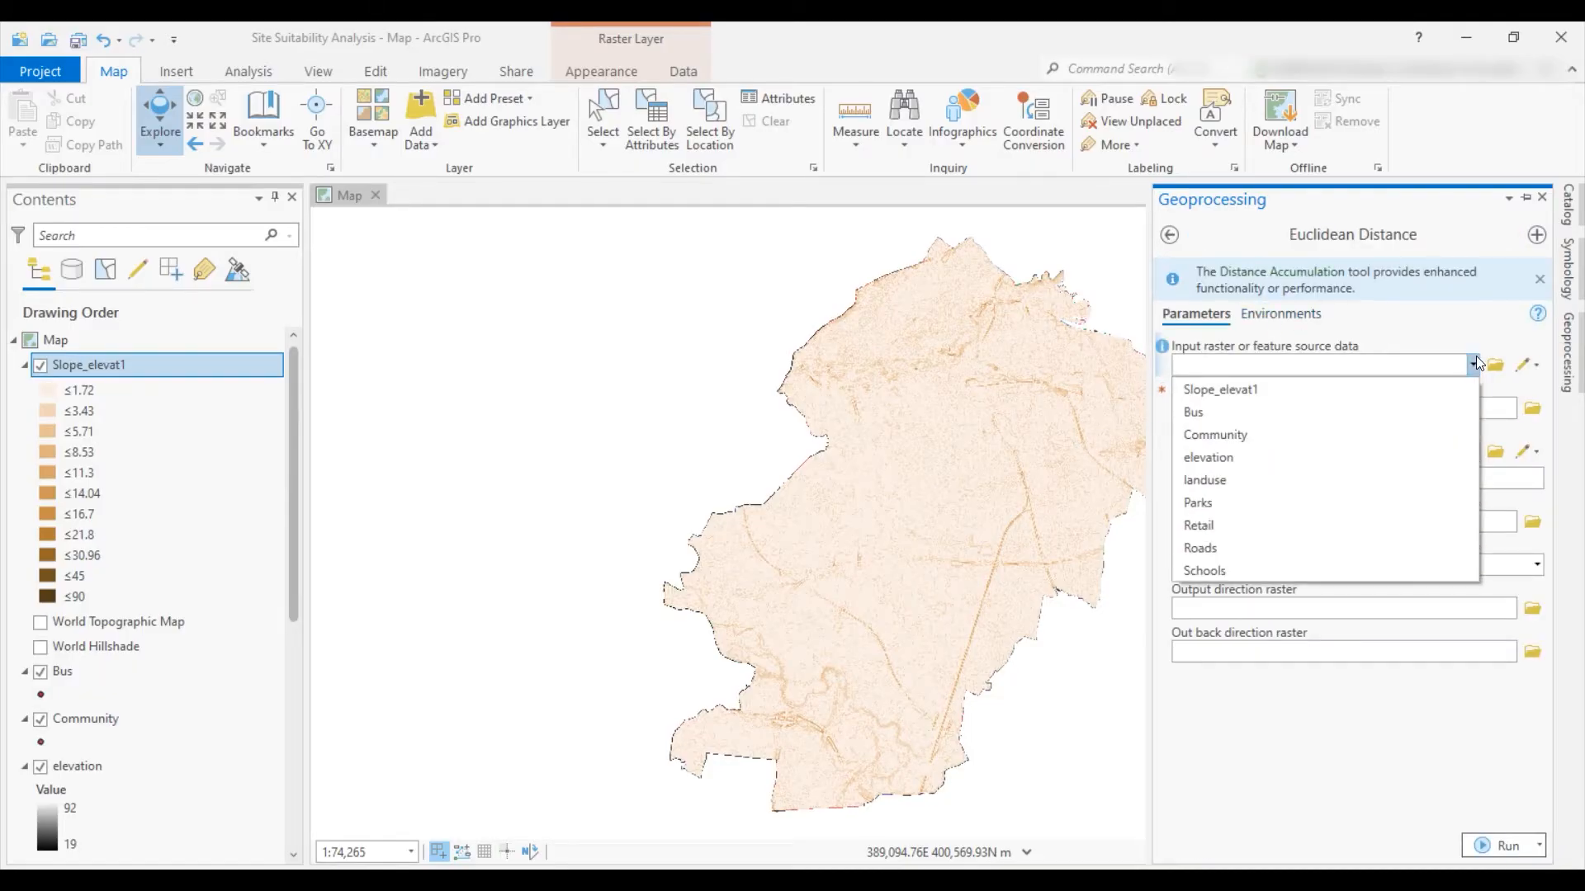
{"action": "left_click", "coordinate": [1224, 413]}
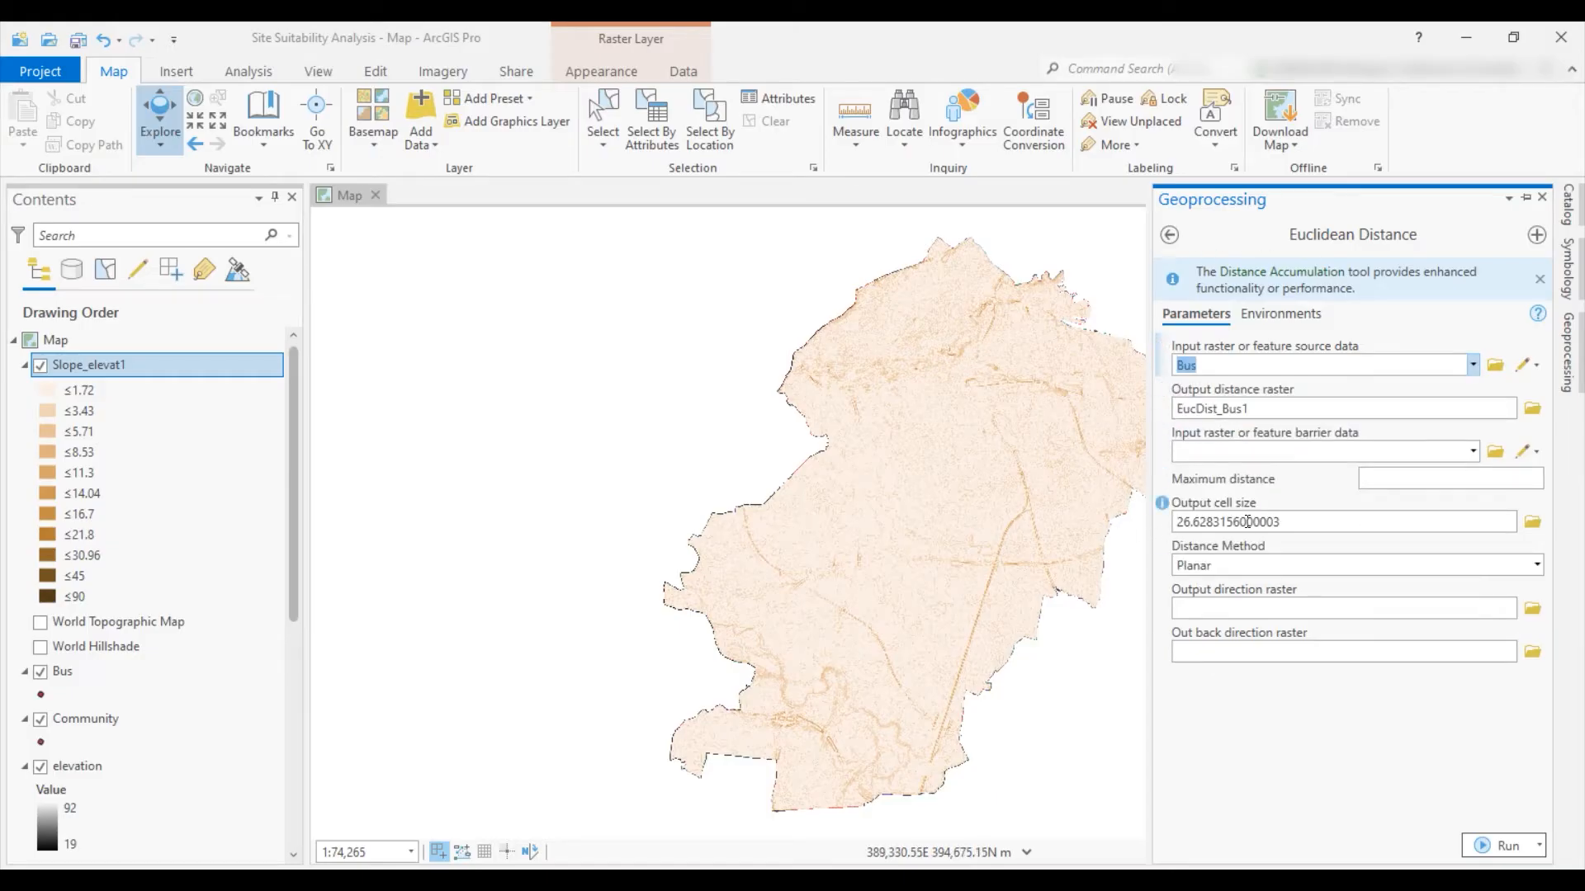
Match the Euclidean Distance tool's processing extent and cell size environments to the landuse layer
{"action": "left_click", "coordinate": [1278, 316]}
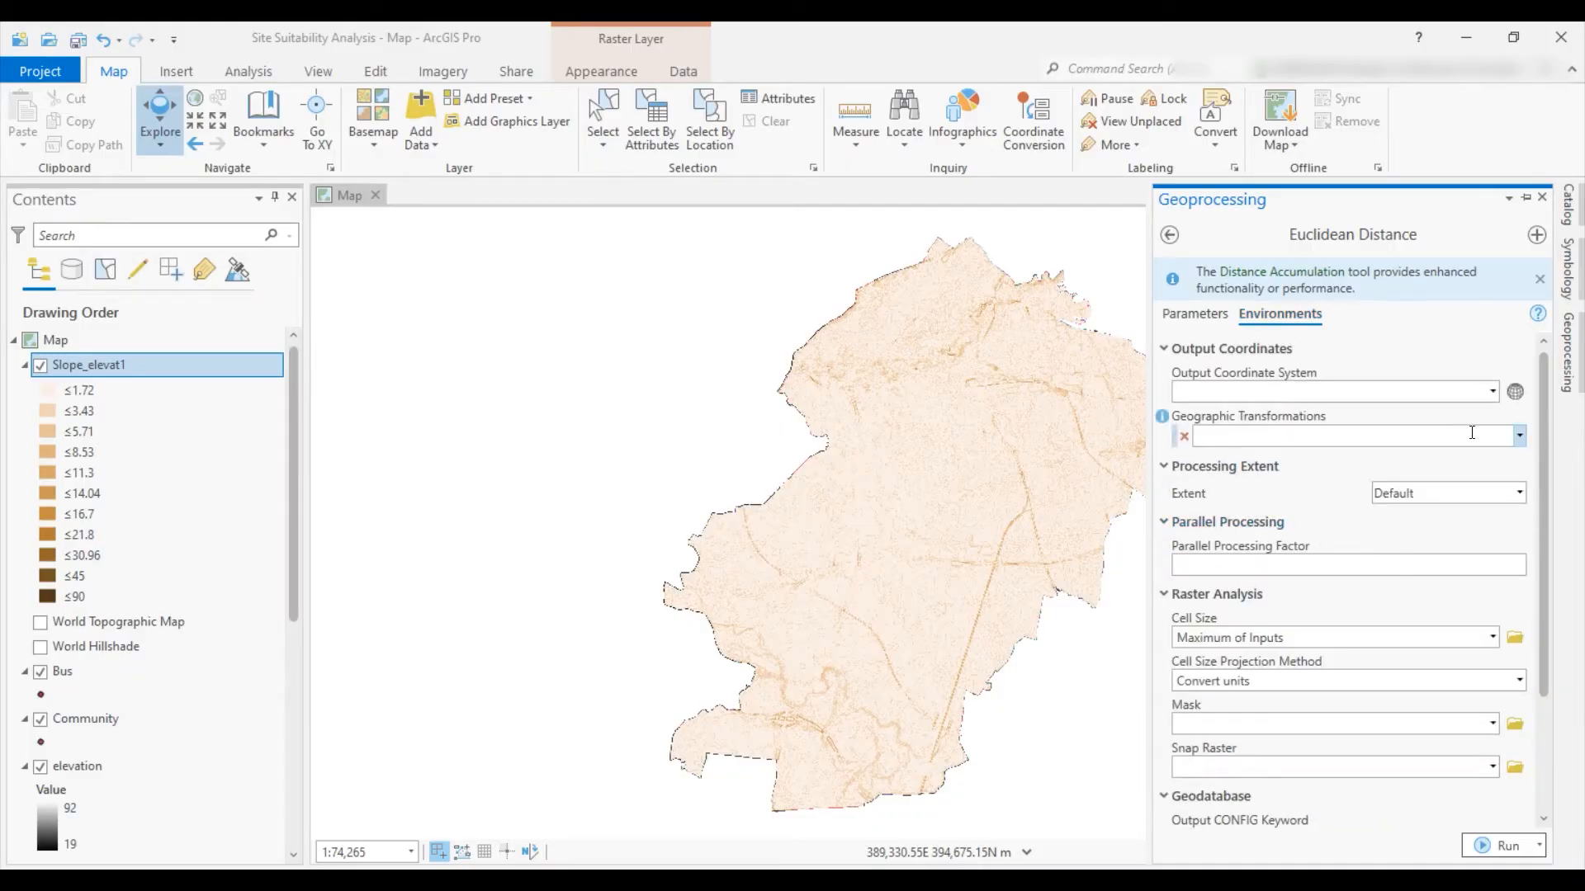
{"action": "left_click", "coordinate": [1519, 493]}
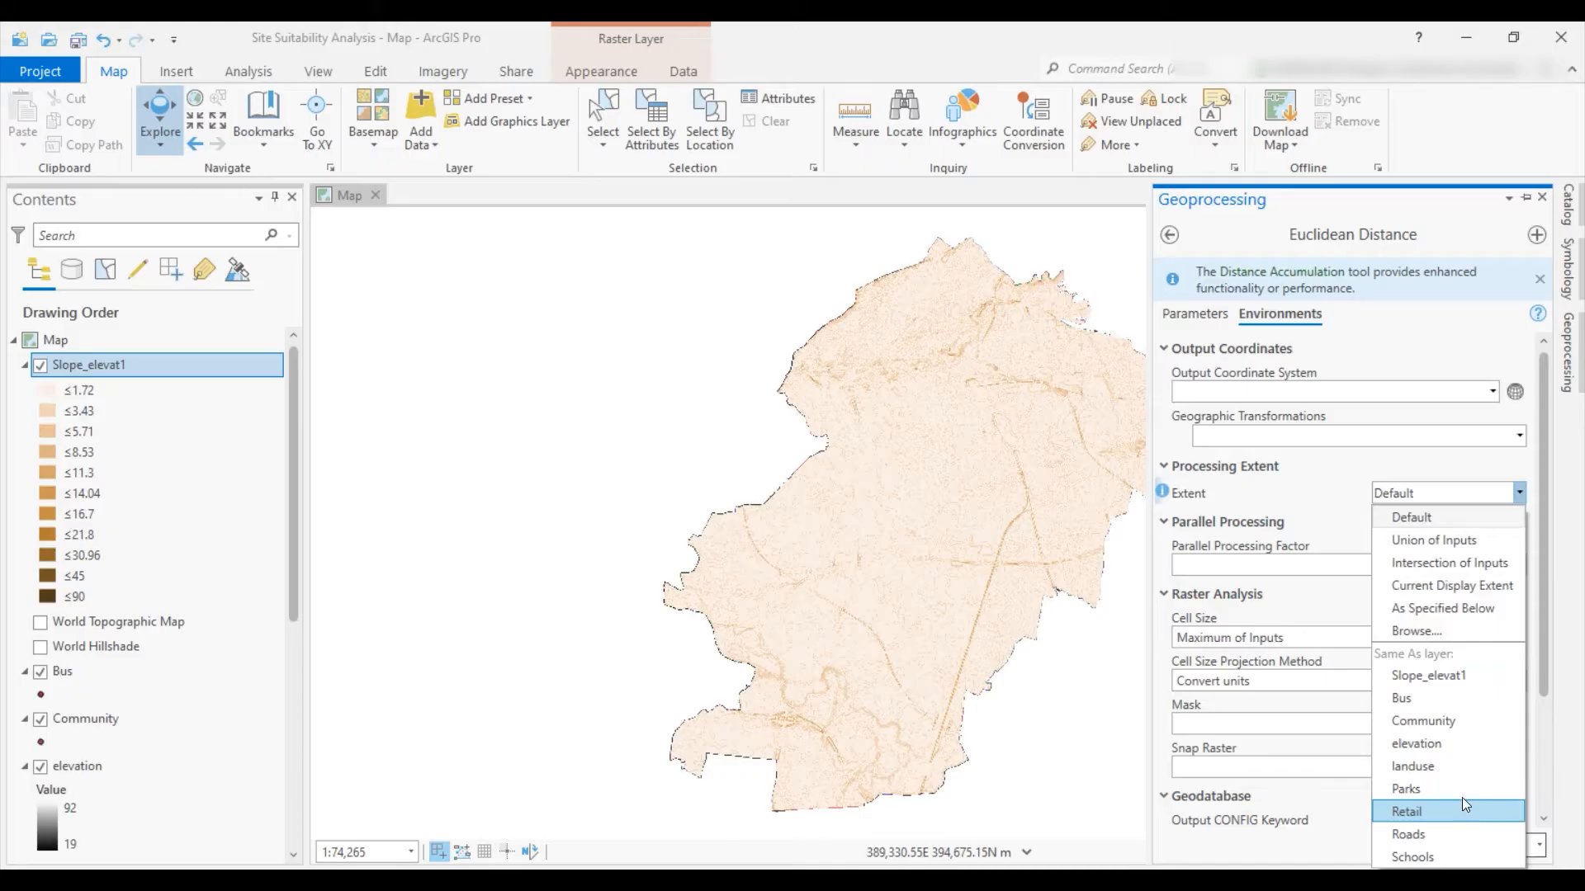
{"action": "left_click", "coordinate": [1442, 766]}
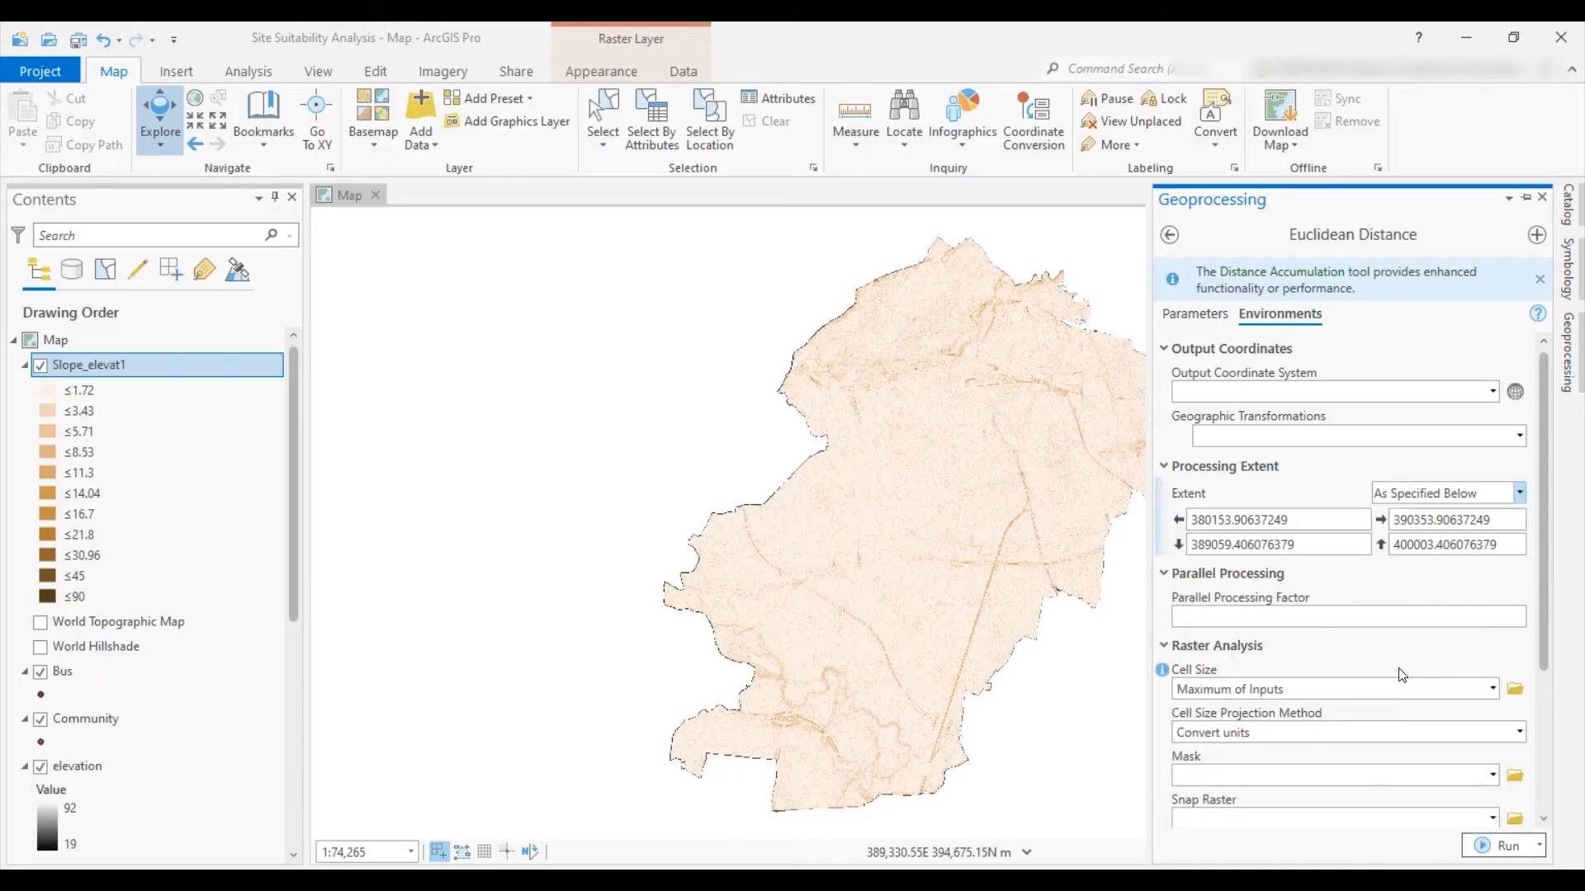
{"action": "left_click", "coordinate": [1492, 689]}
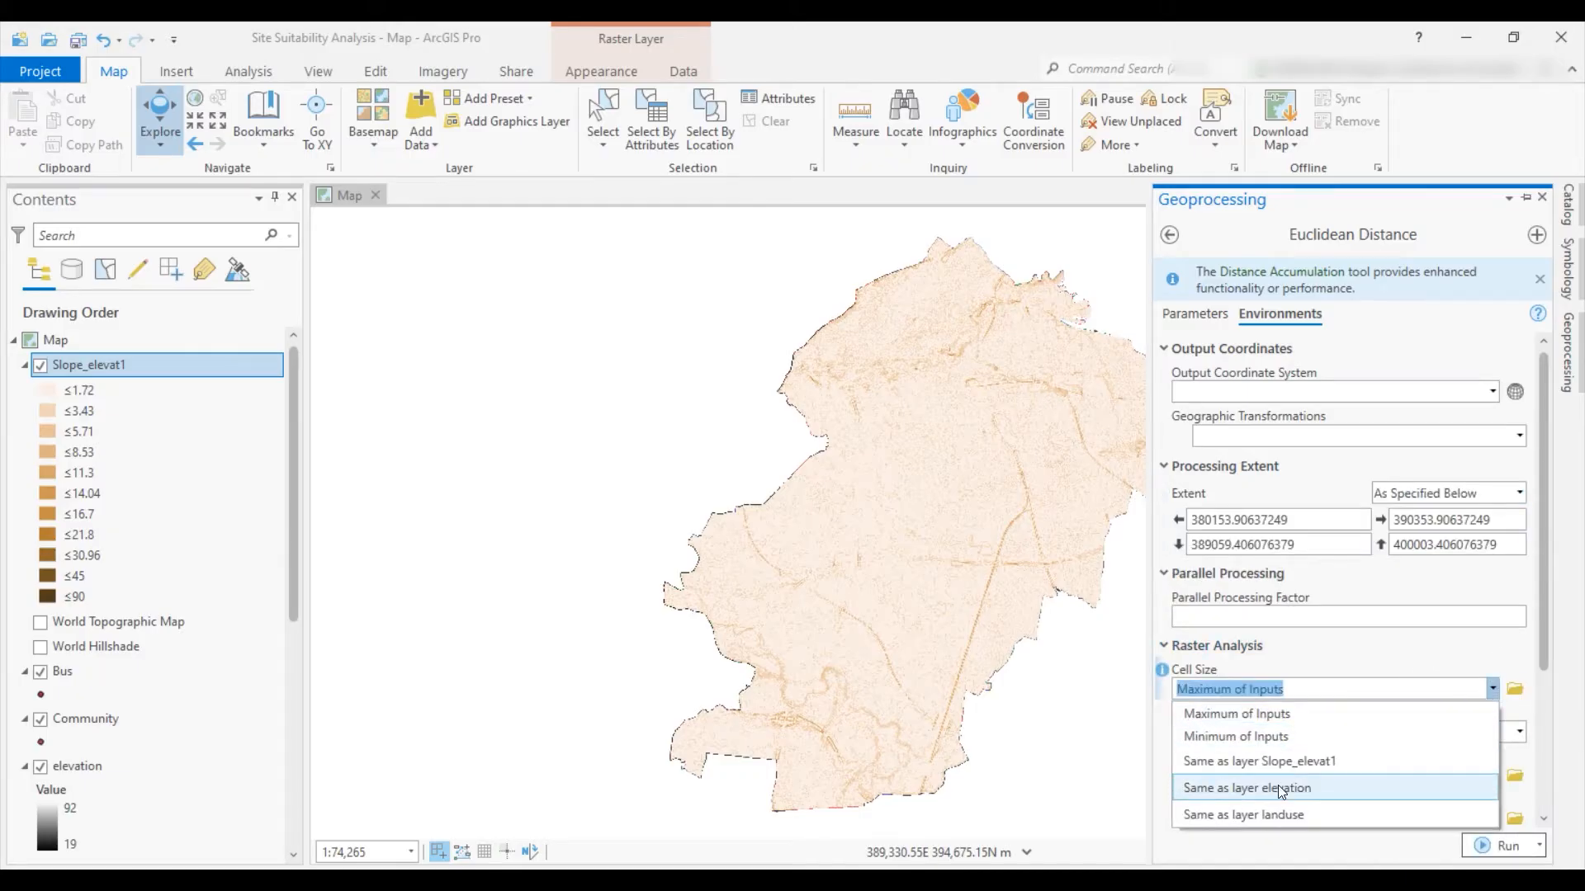
{"action": "left_click", "coordinate": [1280, 814]}
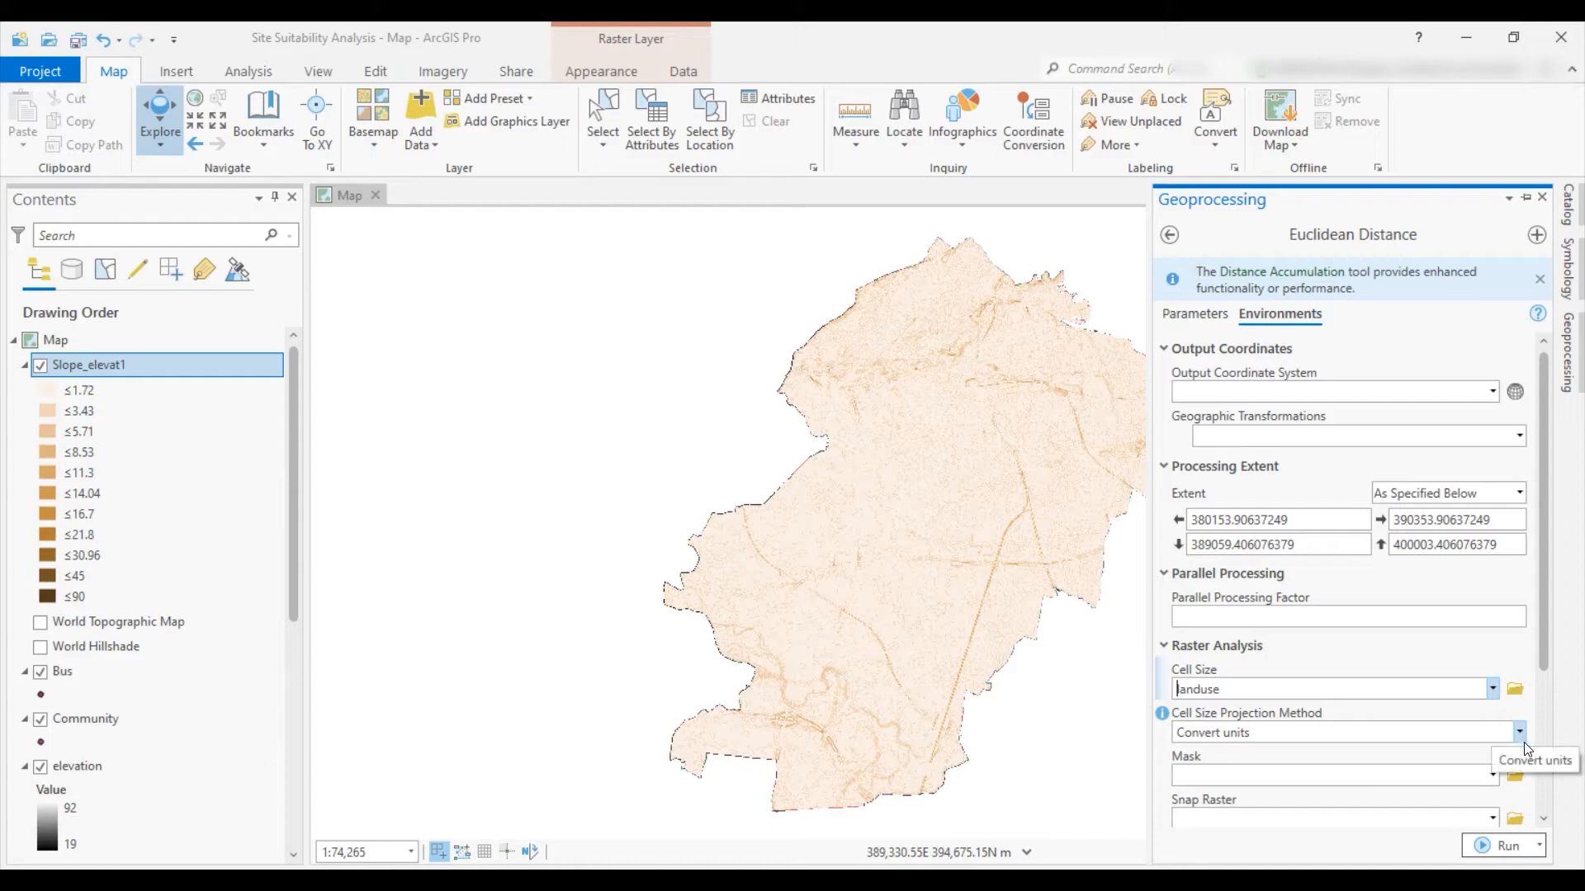
Set landuse as the Euclidean Distance mask and snap raster, and run the tool for Bus
{"action": "left_click", "coordinate": [1487, 778]}
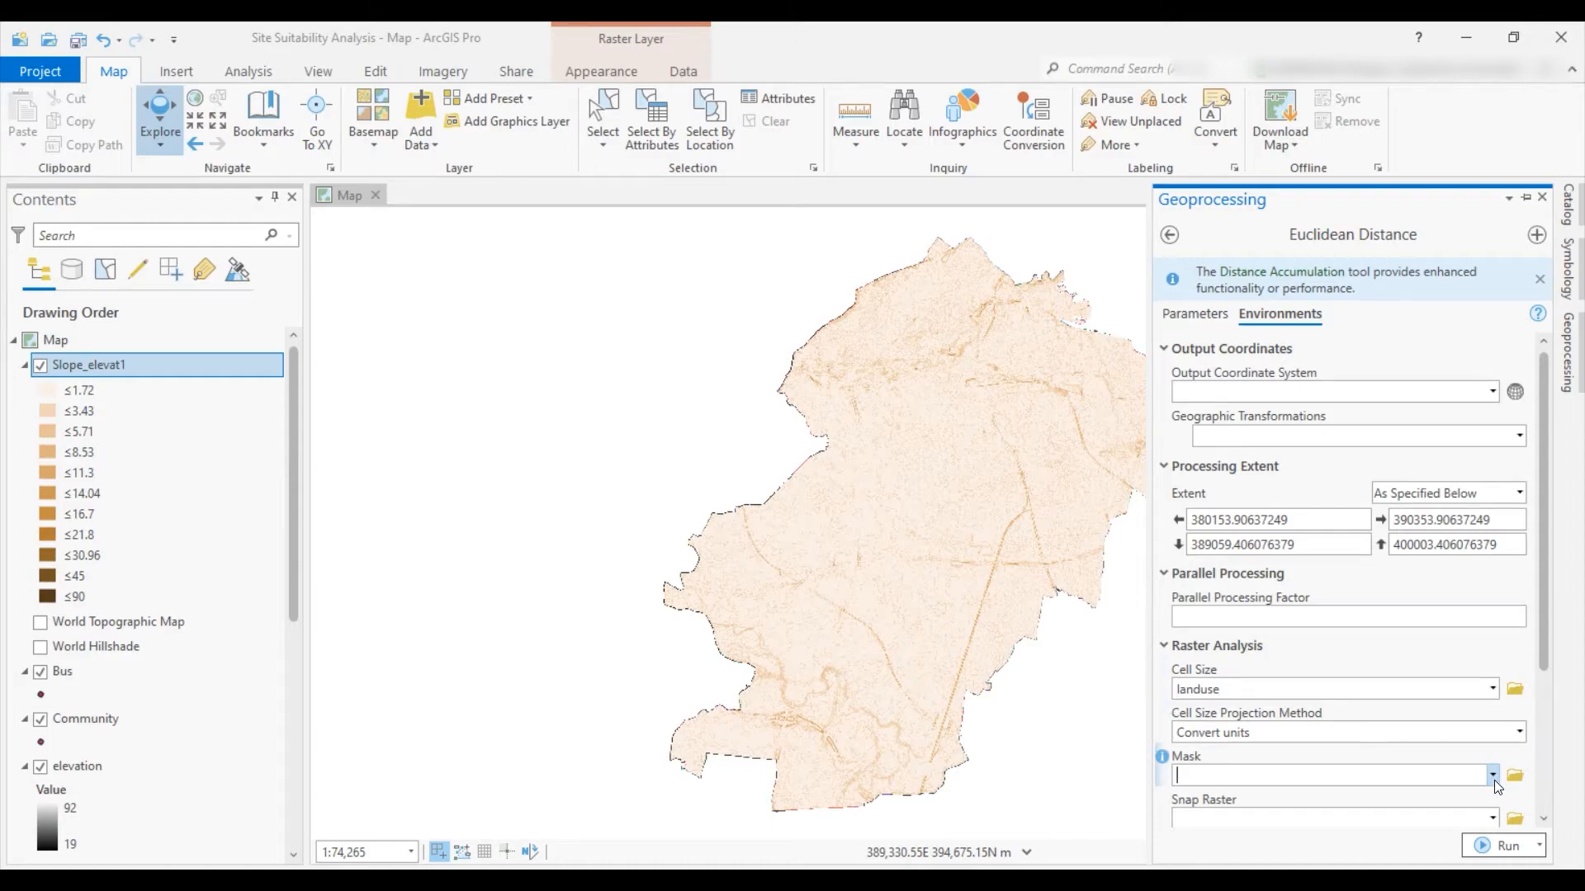
{"action": "left_click", "coordinate": [1492, 776]}
{"action": "left_click", "coordinate": [1271, 662]}
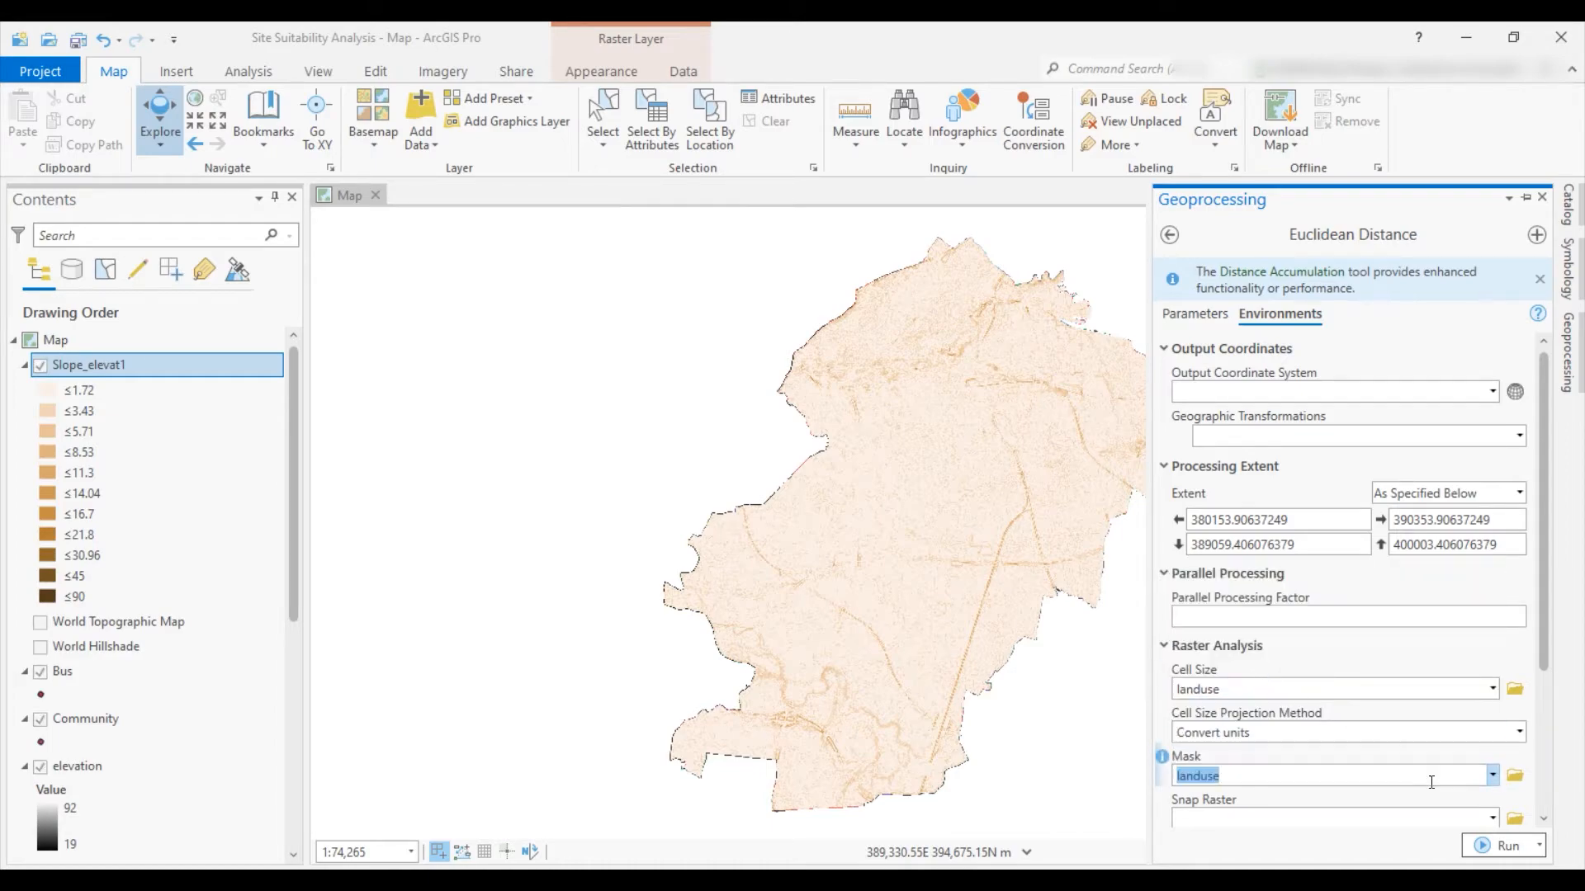
{"action": "left_click", "coordinate": [1492, 818]}
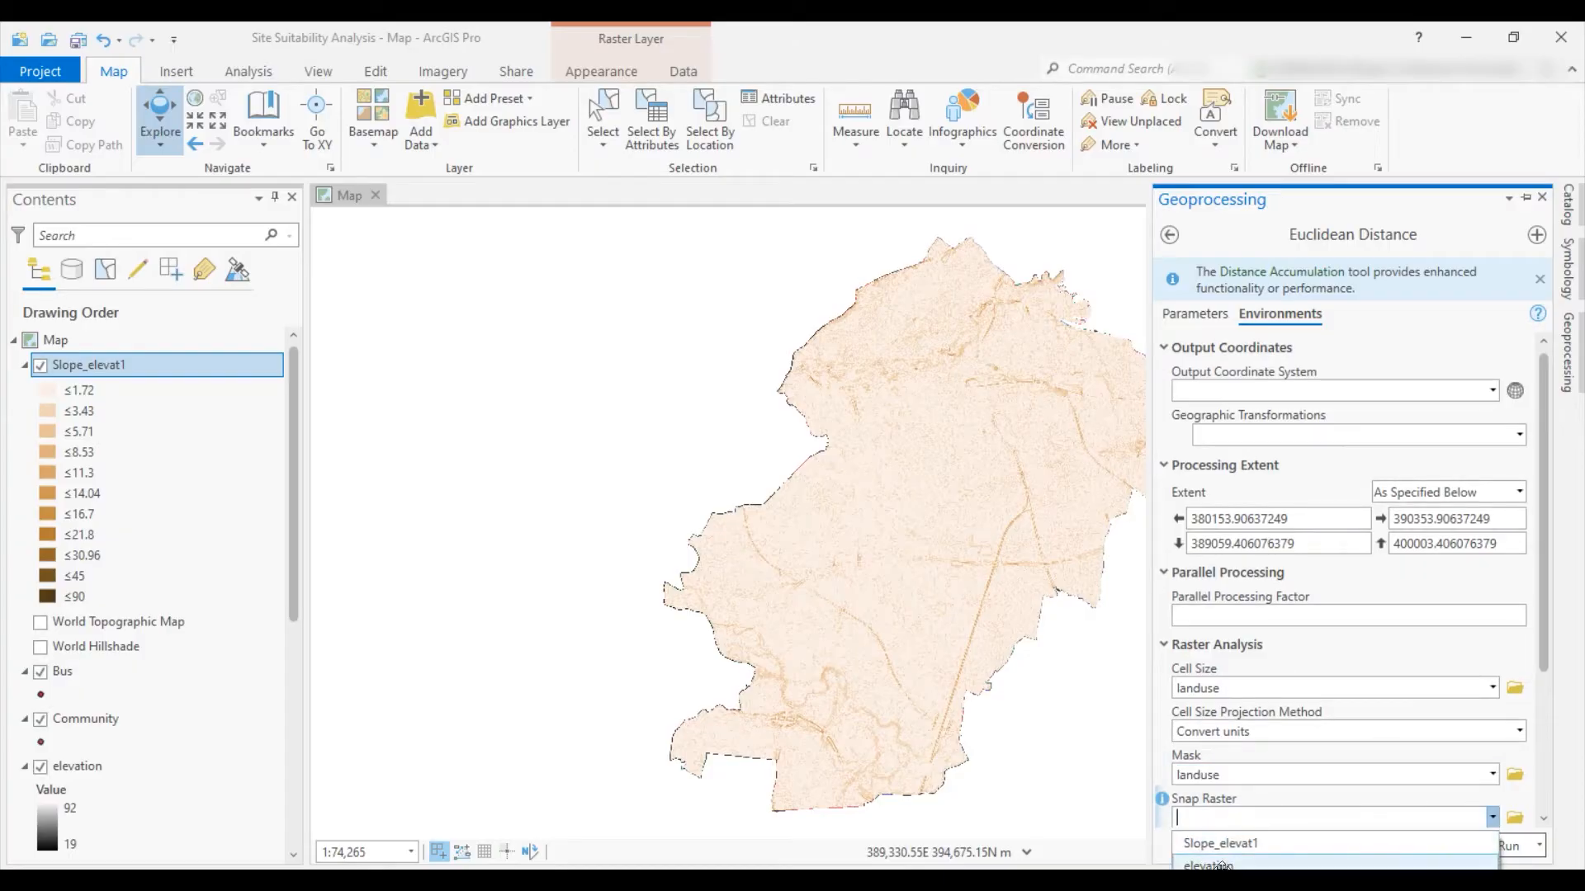
{"action": "left_click", "coordinate": [1213, 884]}
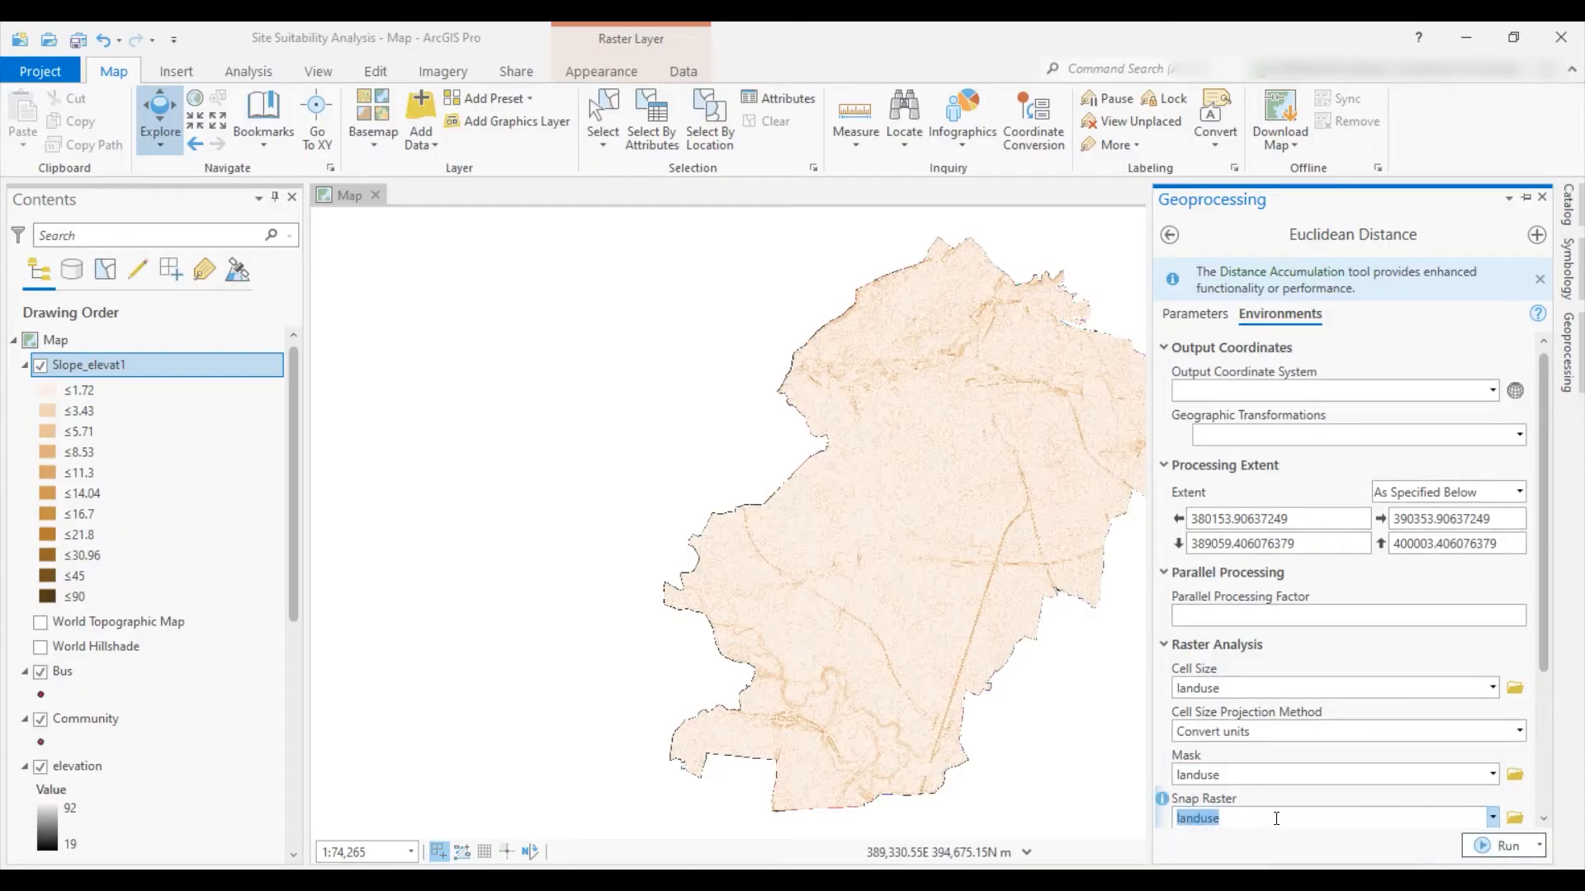
{"action": "left_click", "coordinate": [1212, 318]}
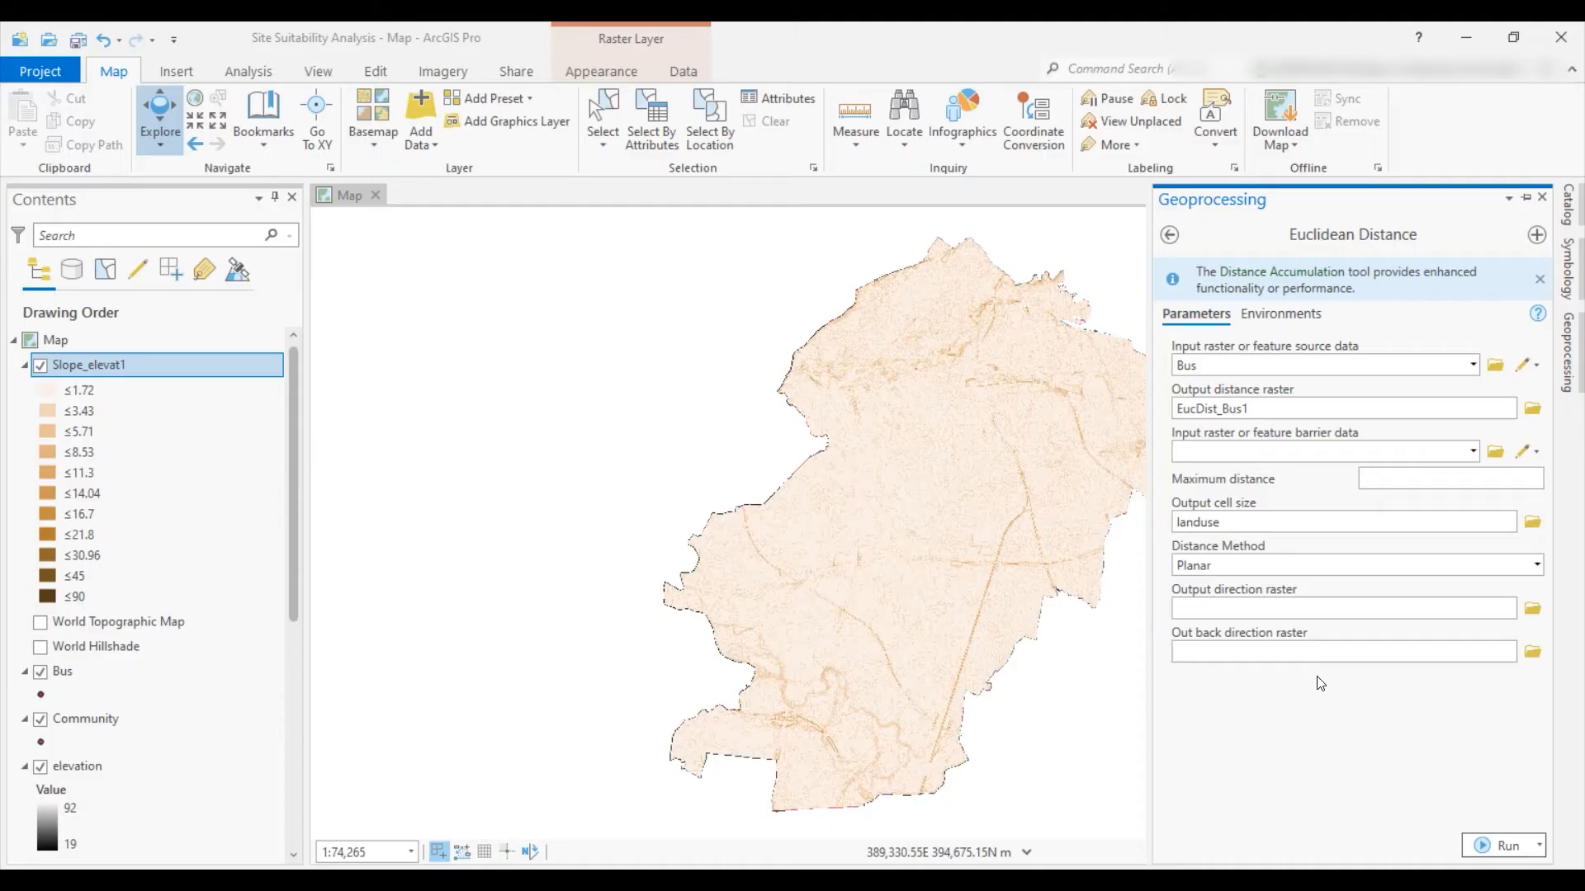
{"action": "left_click", "coordinate": [1488, 846]}
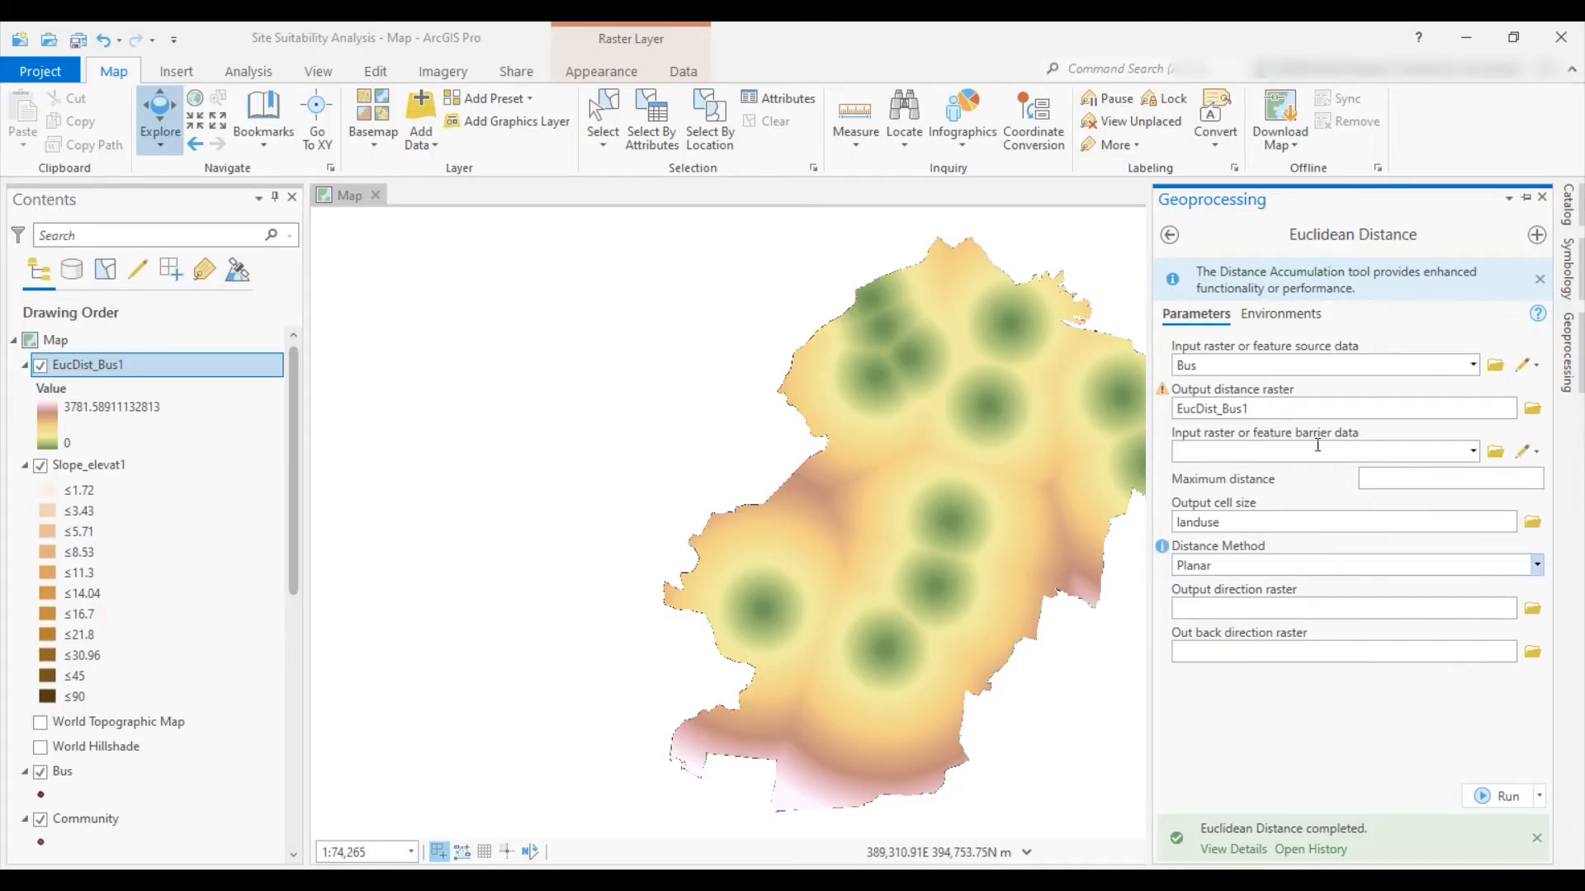
Run Euclidean Distance for the Community and Parks layers, keeping landuse as the output cell size
{"action": "left_click", "coordinate": [1473, 365]}
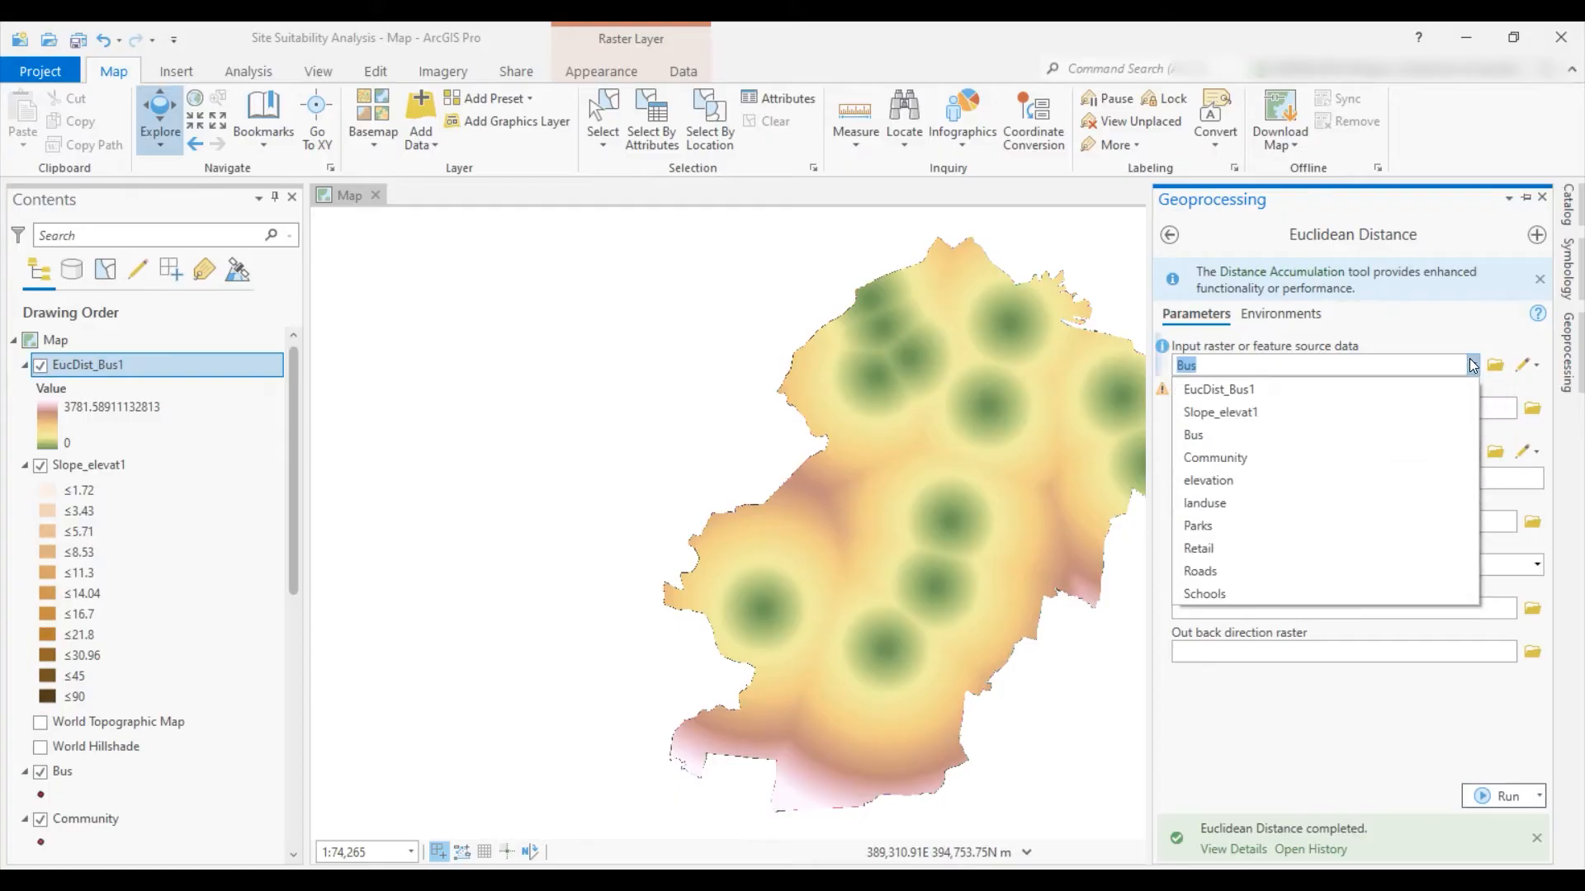
{"action": "left_click", "coordinate": [1222, 457]}
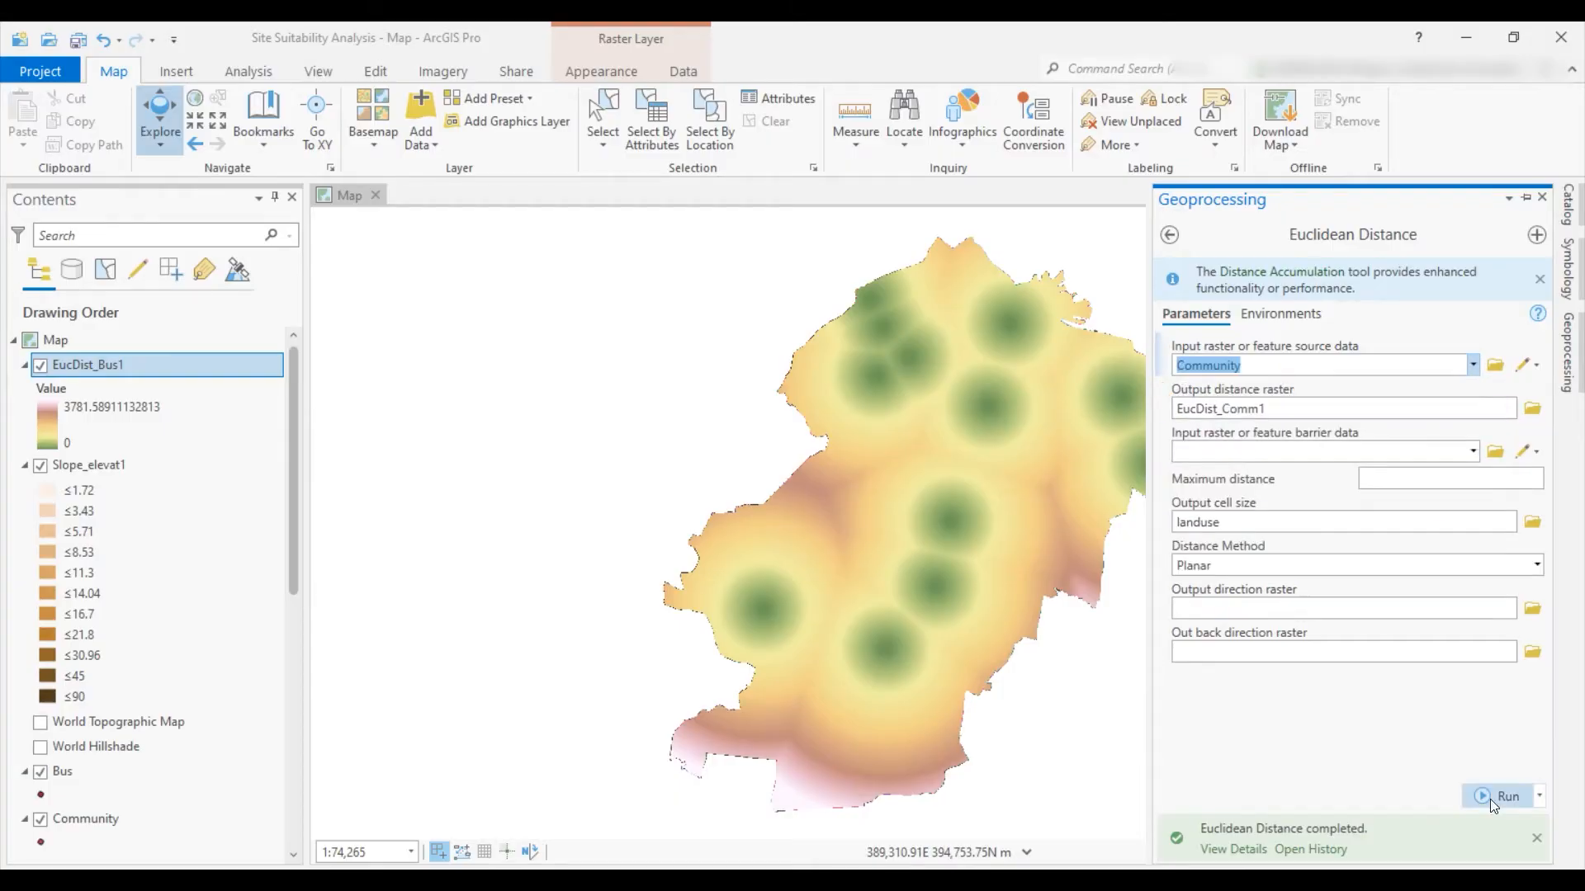
{"action": "left_click", "coordinate": [1489, 797]}
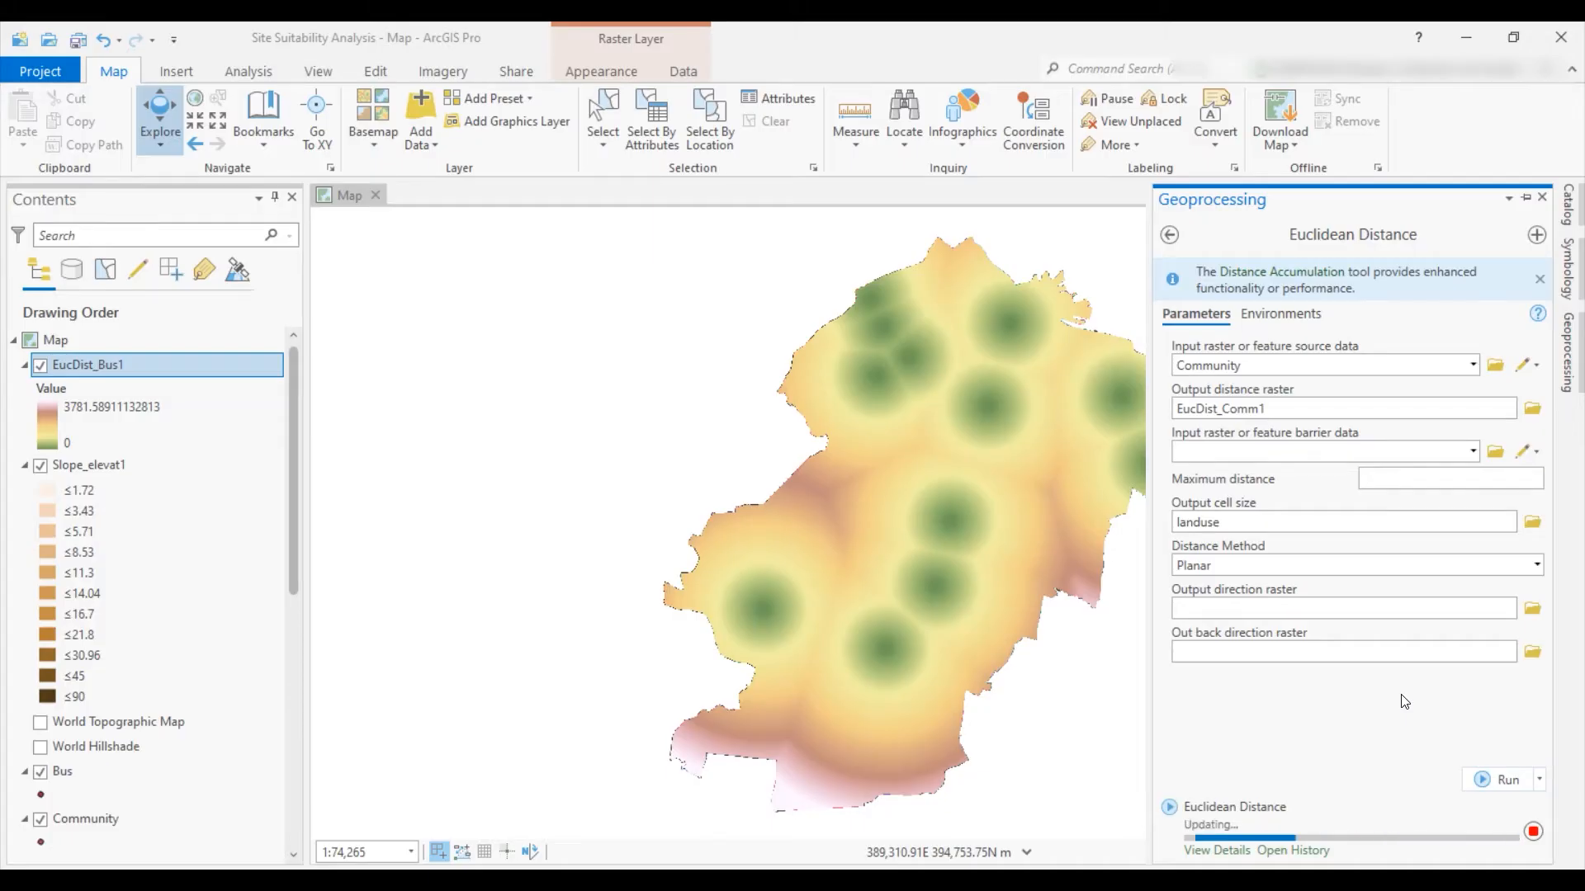
{"action": "left_click", "coordinate": [1473, 365]}
{"action": "left_click", "coordinate": [1221, 500]}
{"action": "left_click", "coordinate": [1474, 365]}
{"action": "left_click", "coordinate": [1221, 520]}
{"action": "left_click", "coordinate": [1500, 786]}
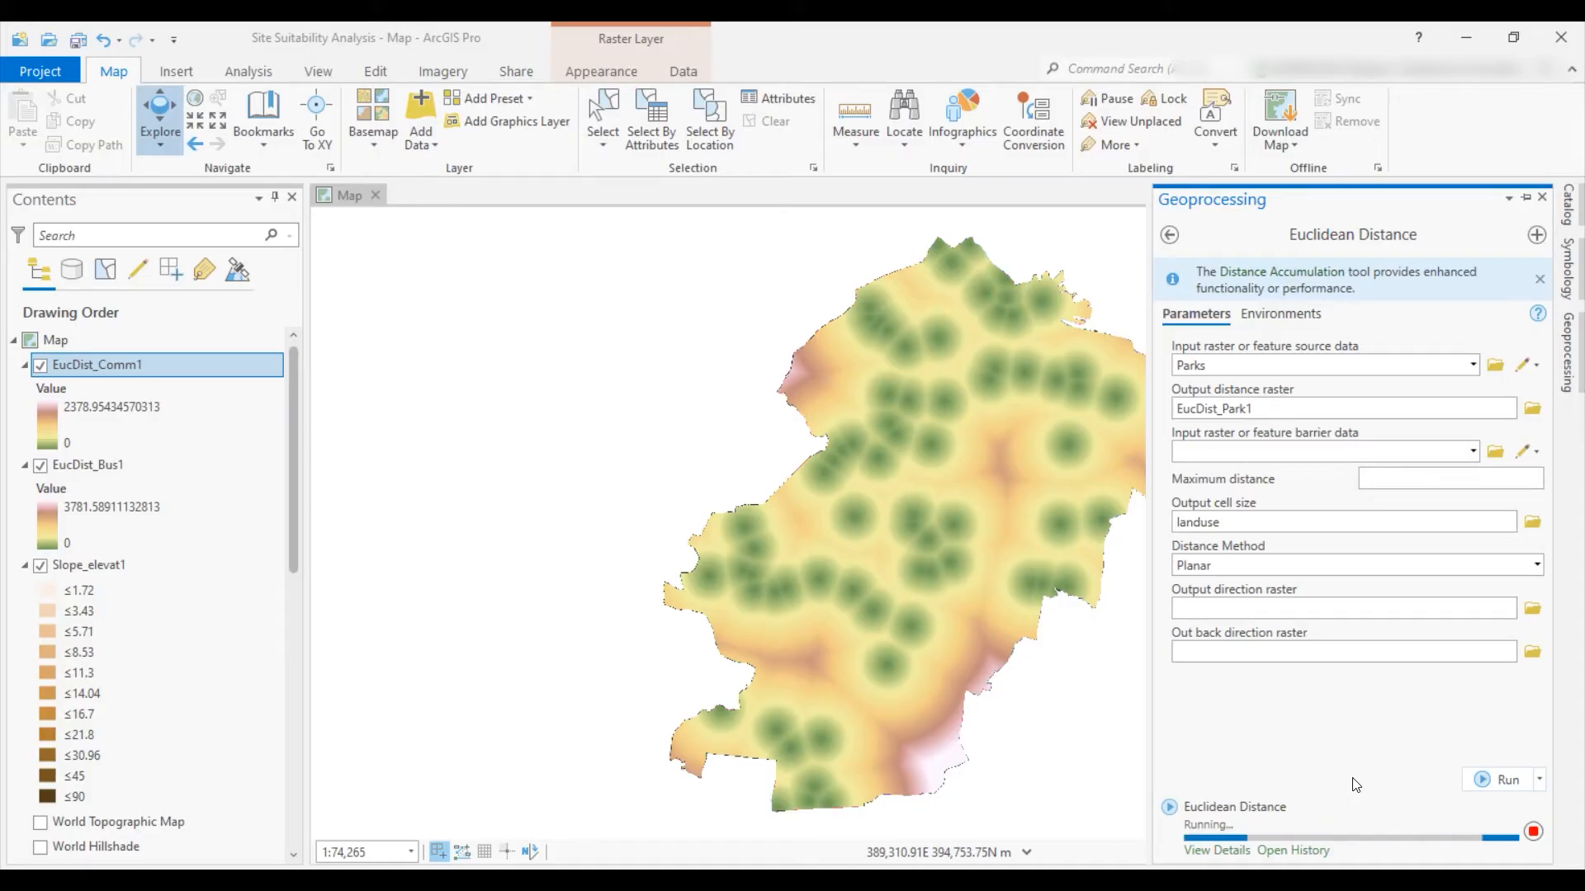
Run Euclidean Distance for the Retail and Roads layers with the same settings
{"action": "left_click", "coordinate": [1473, 365]}
{"action": "left_click", "coordinate": [1224, 605]}
{"action": "key", "text": "Return"}
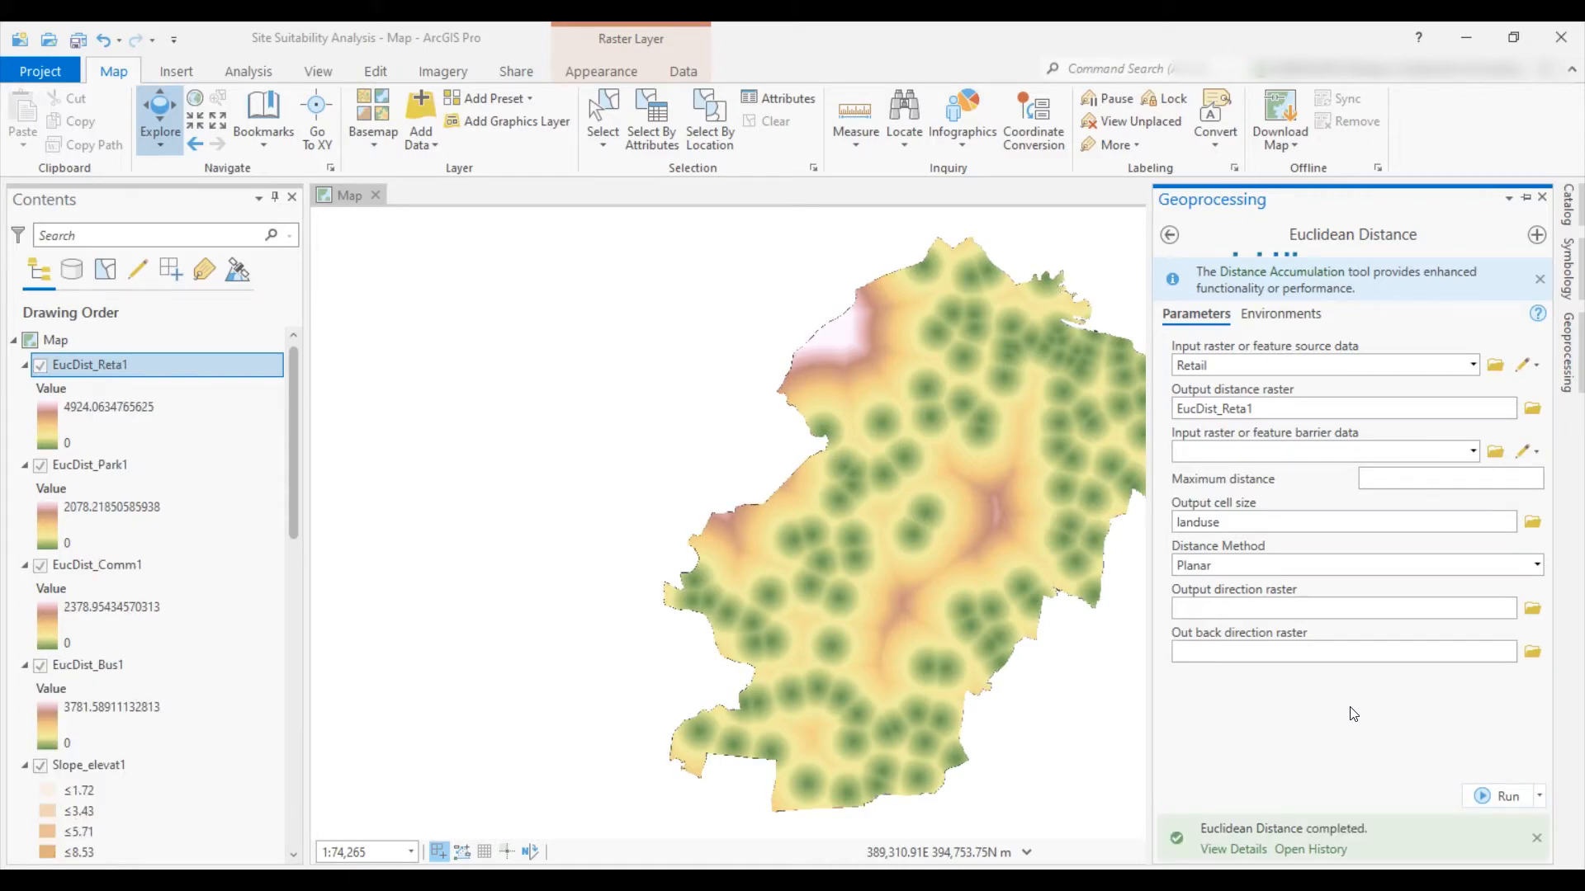
{"action": "left_click", "coordinate": [1472, 365]}
{"action": "left_click", "coordinate": [1213, 641]}
{"action": "left_click", "coordinate": [1501, 794]}
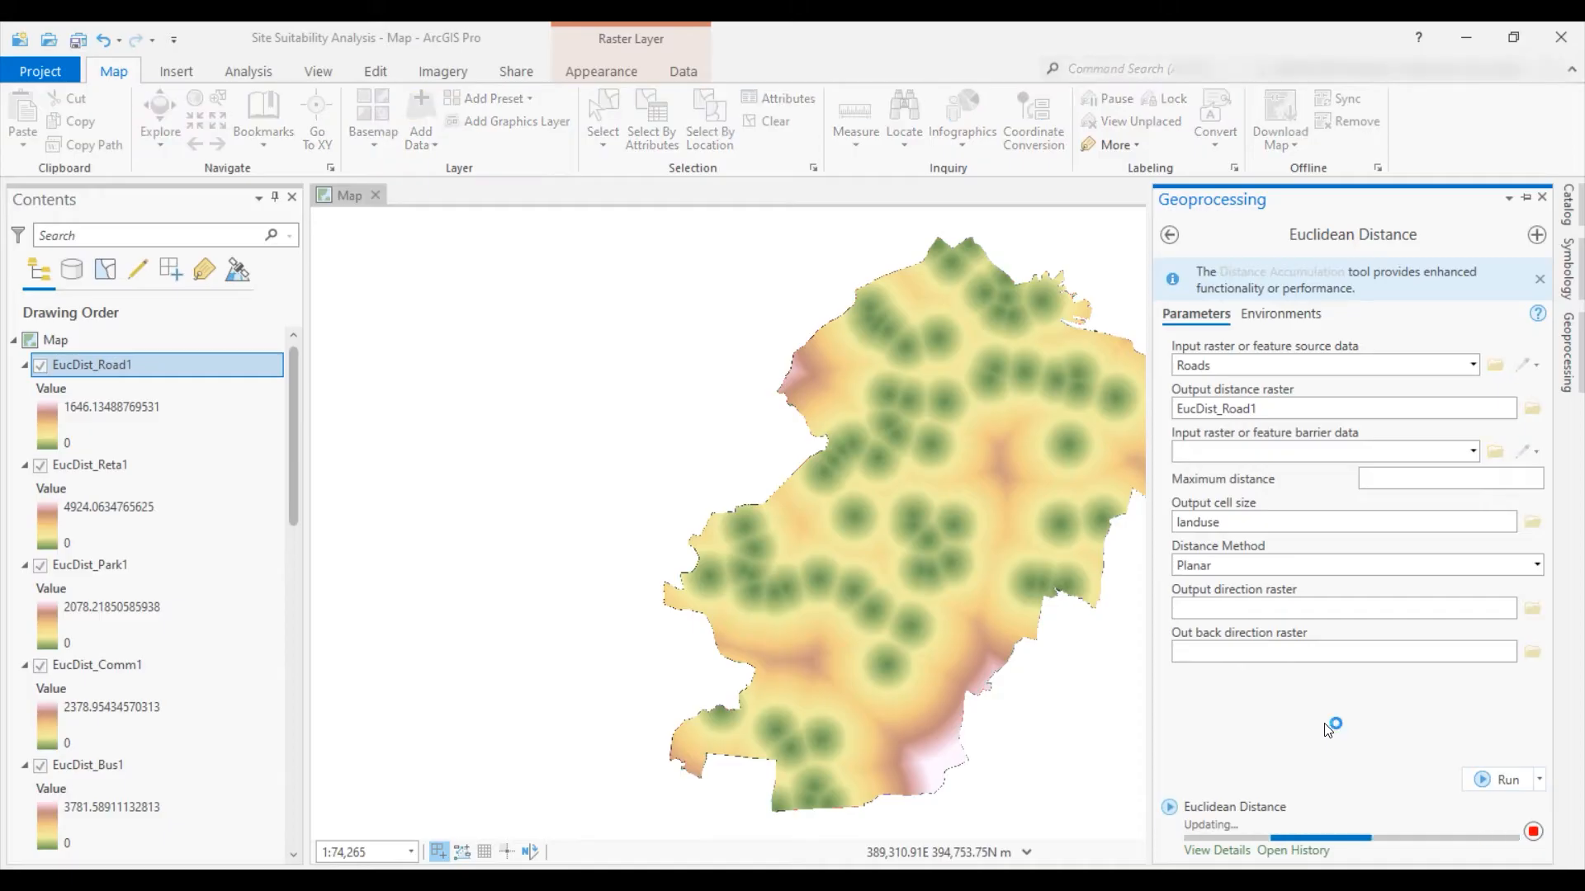
Run Euclidean Distance with Schools as the source data
{"action": "left_click", "coordinate": [1472, 364]}
{"action": "left_click", "coordinate": [1205, 681]}
{"action": "left_click", "coordinate": [1501, 796]}
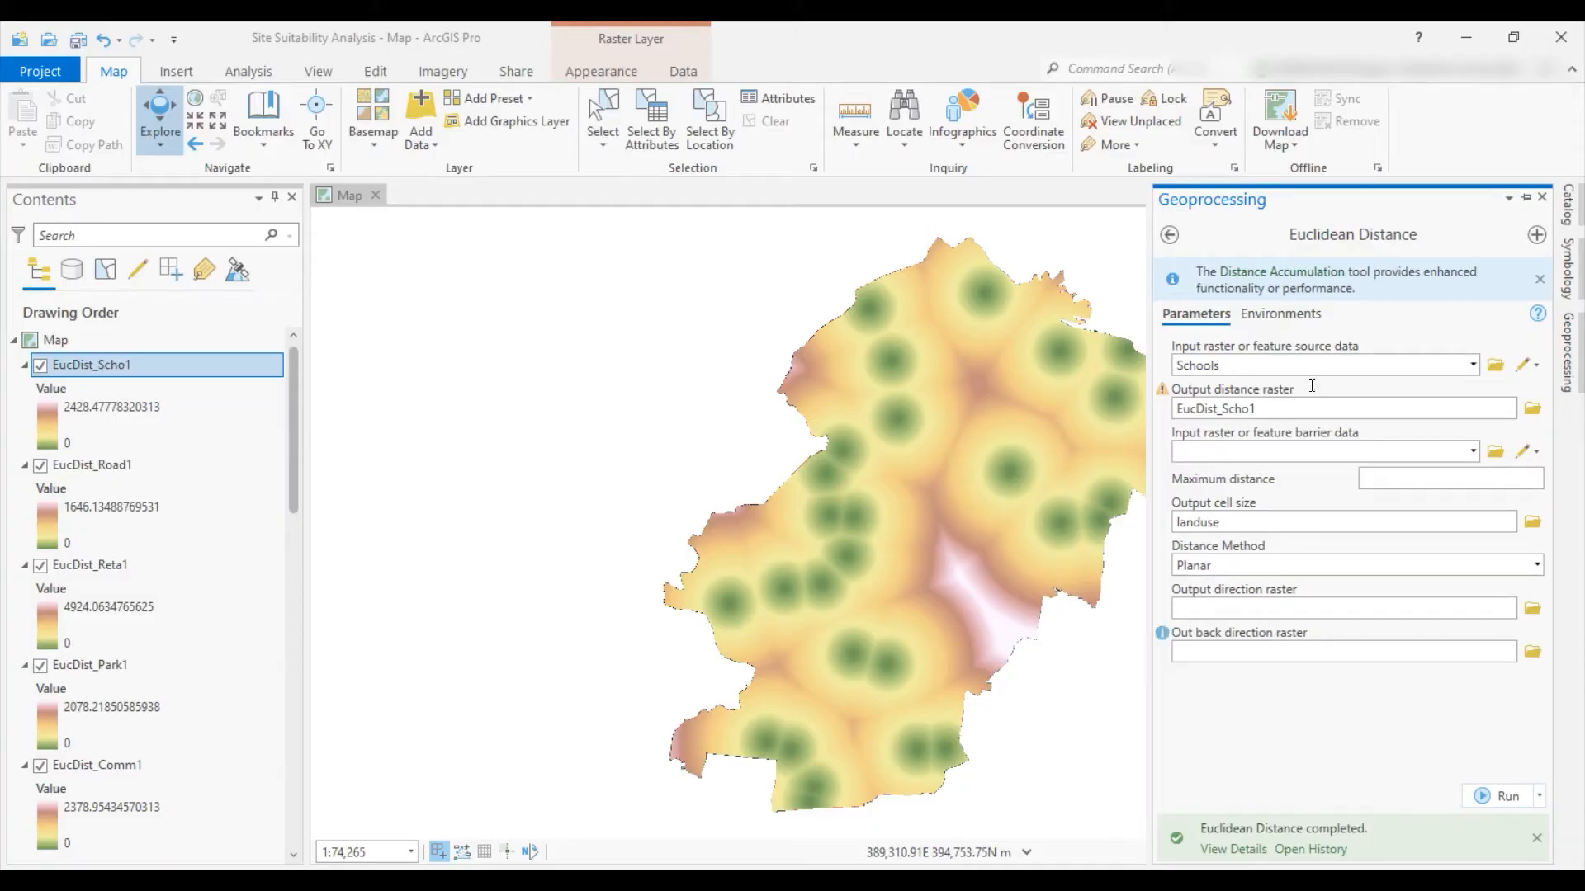
Find the Spatial Analyst Reclassify tool and set Slope_elevat1 as its input raster
{"action": "left_click", "coordinate": [1176, 238]}
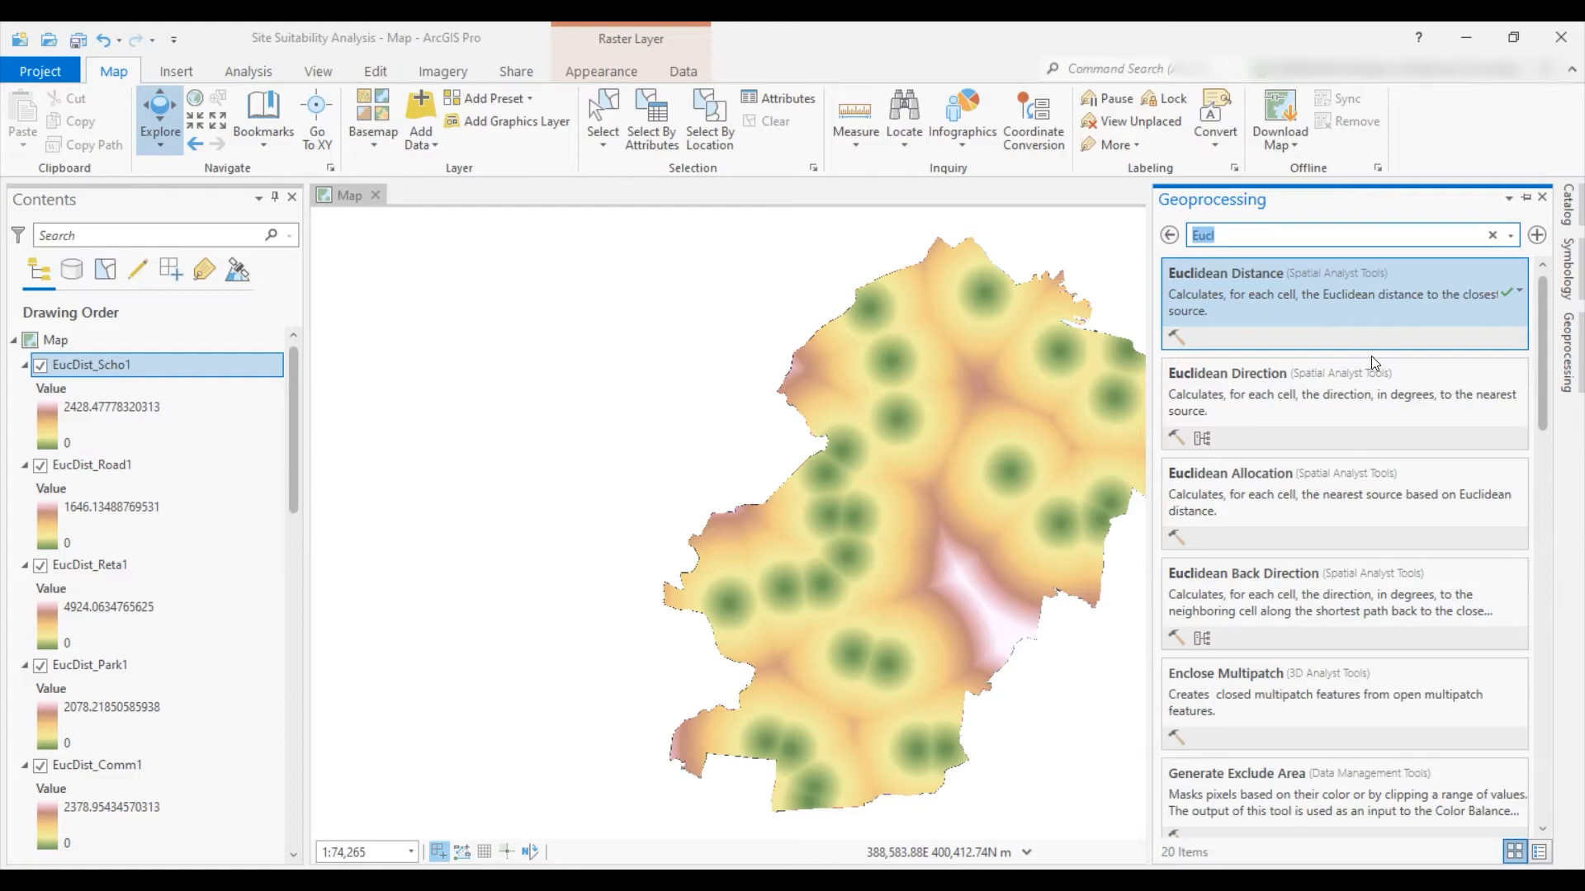
{"action": "type", "text": "rec"}
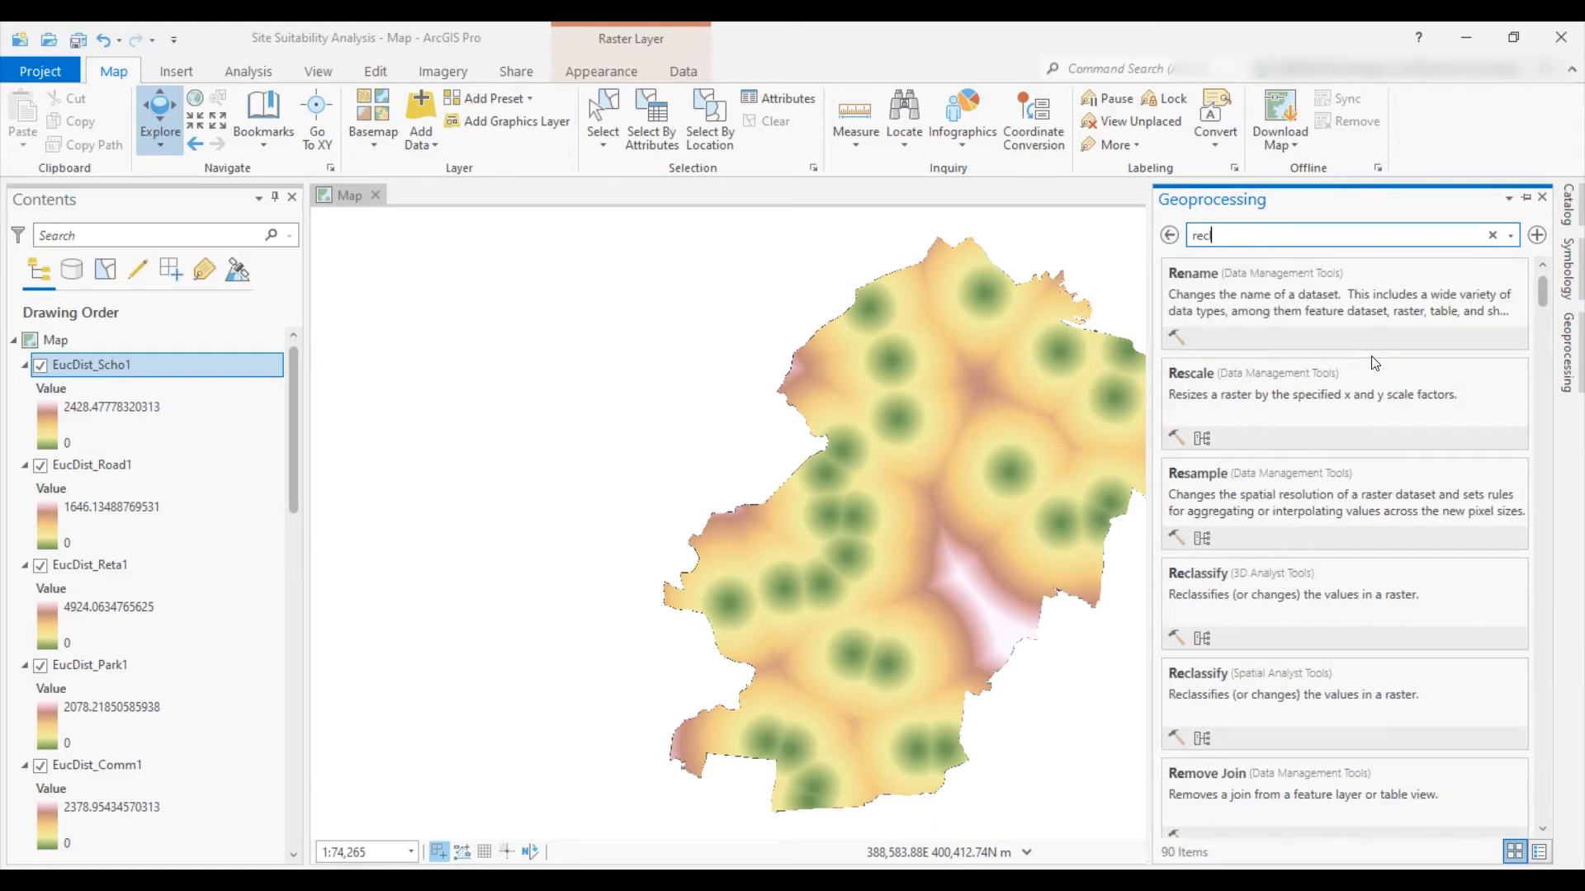
{"action": "type", "text": "lass"}
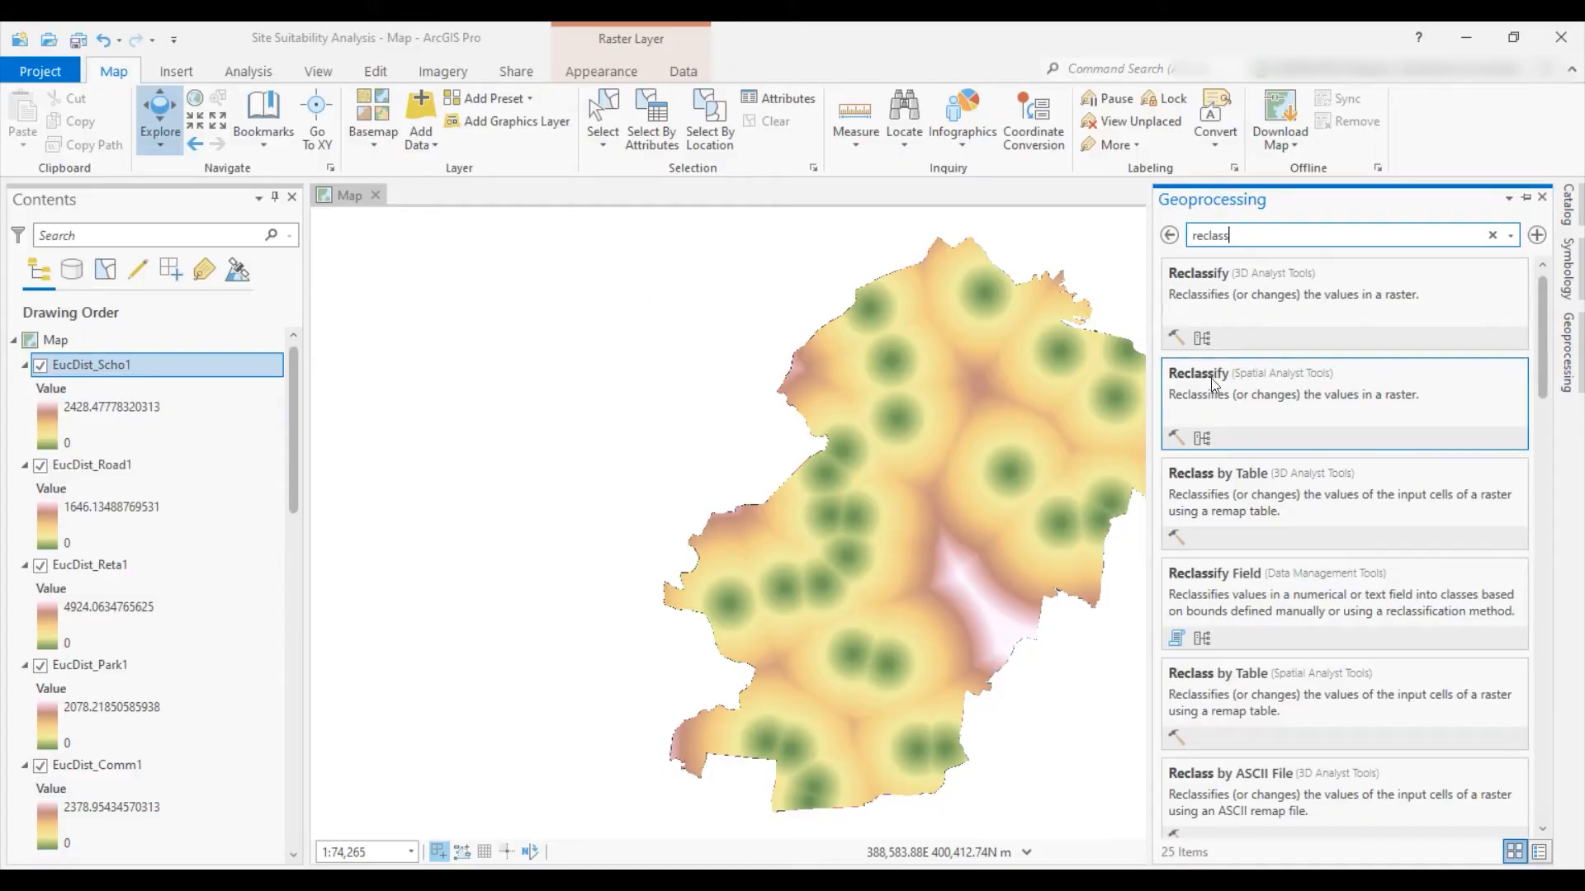
{"action": "left_click", "coordinate": [1241, 393]}
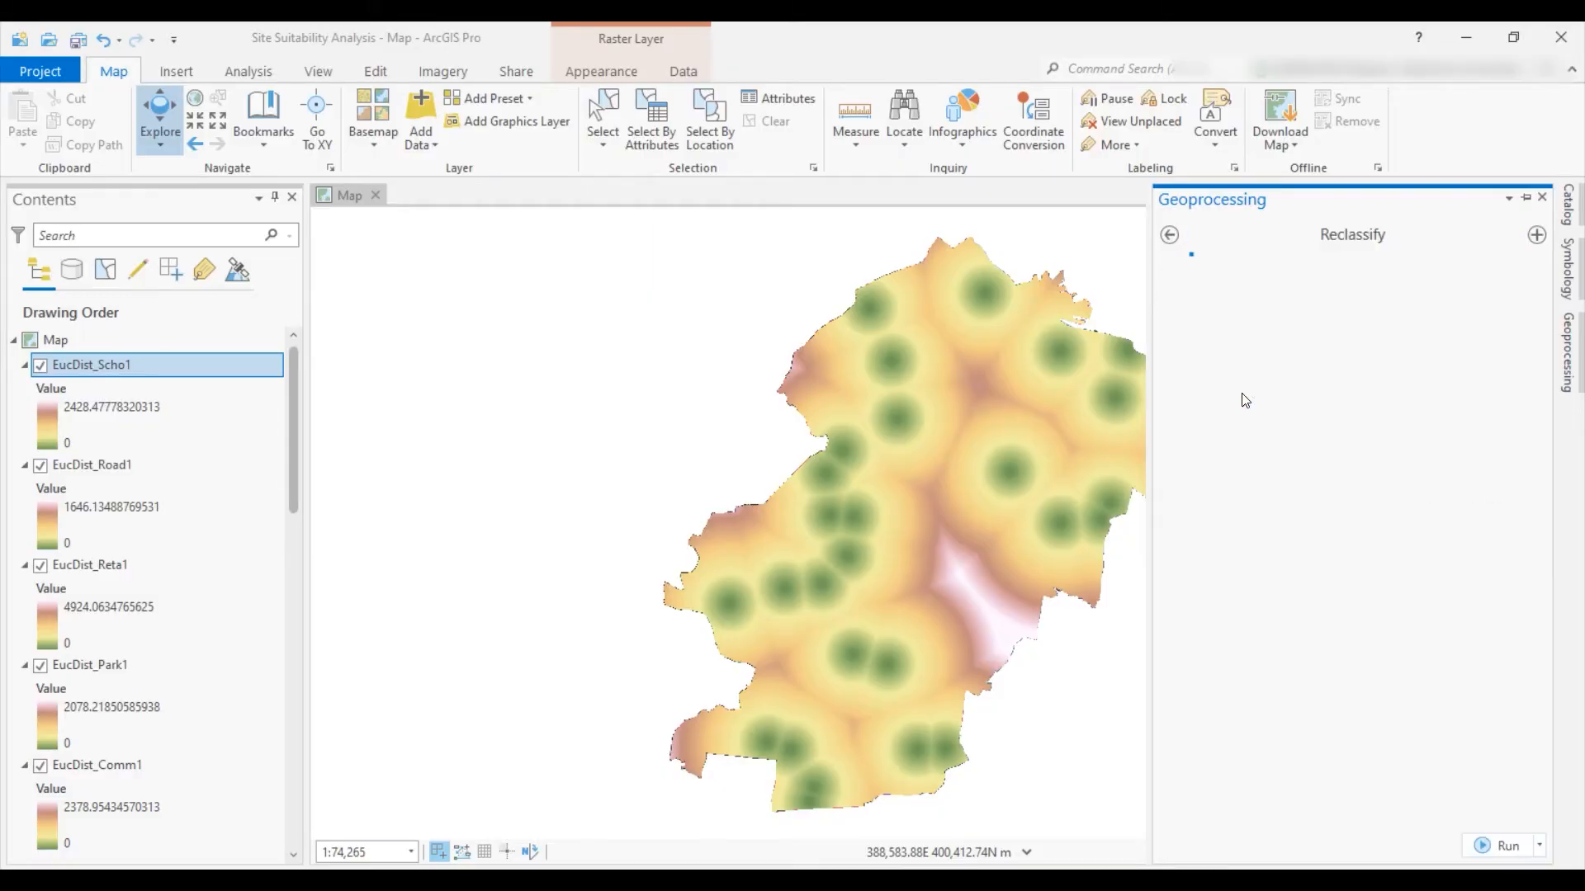
{"action": "left_click", "coordinate": [1444, 322]}
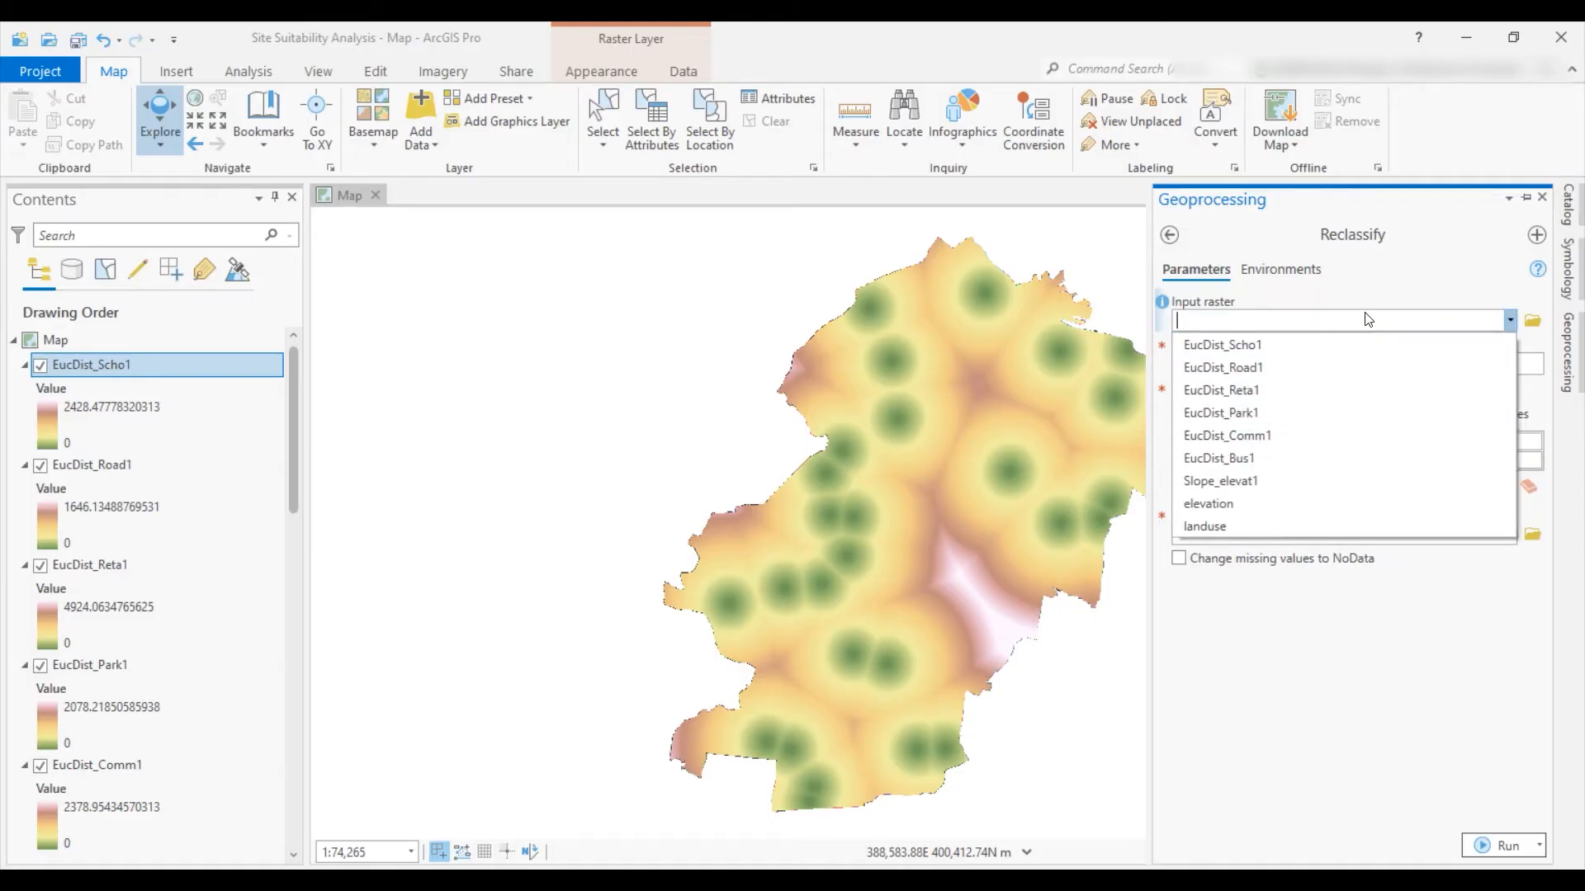
{"action": "left_click", "coordinate": [1238, 480]}
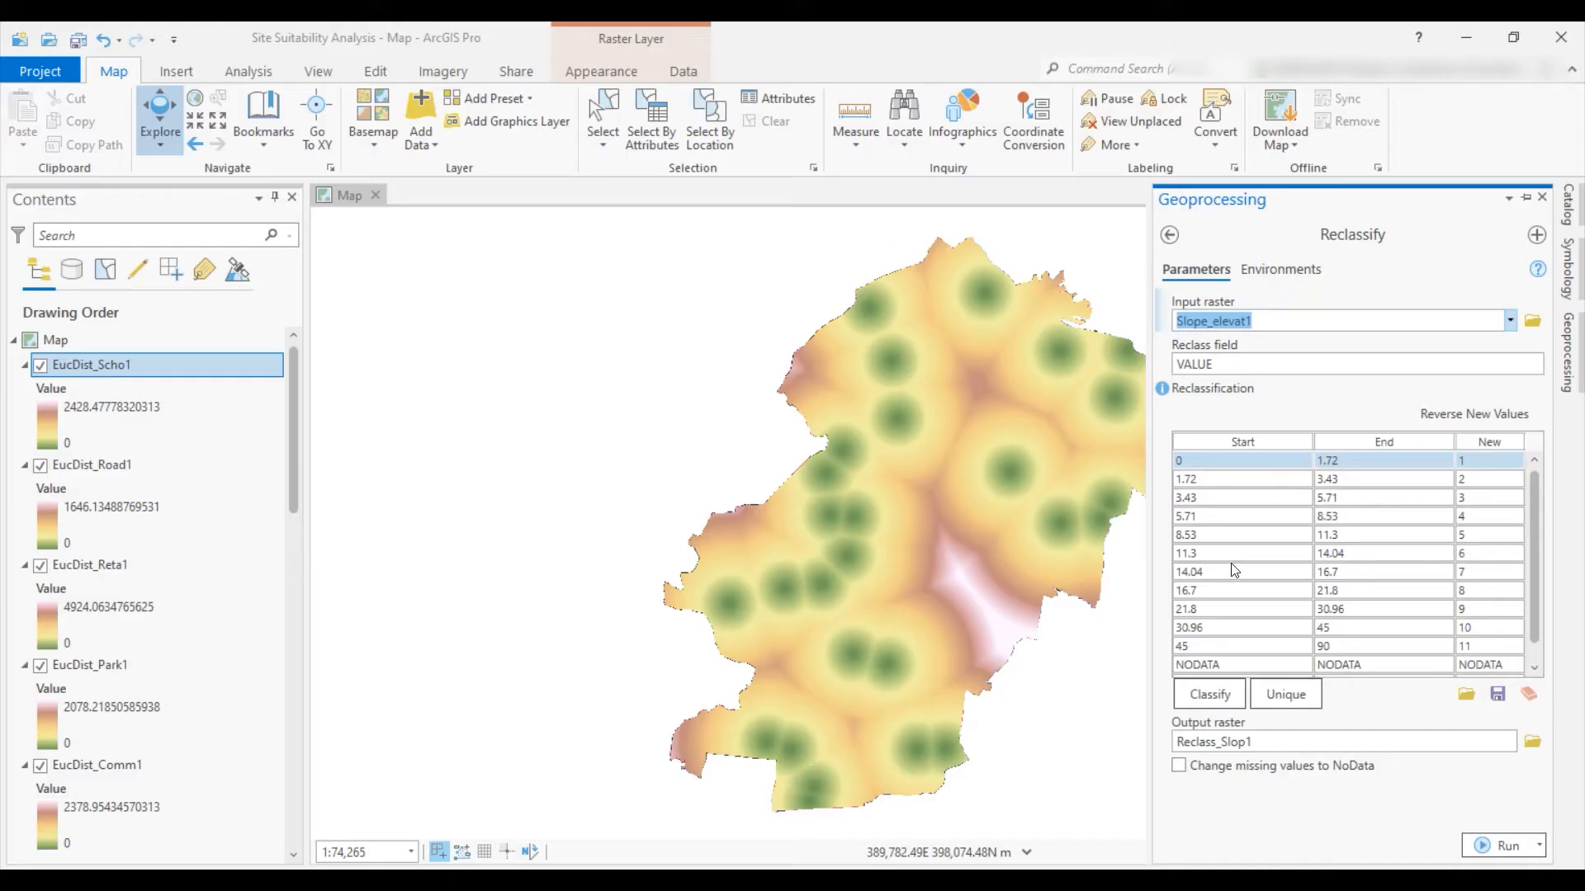
Classify the slope values into 10 equal-interval classes and reverse the new values so the gentlest slopes score 10
{"action": "left_click", "coordinate": [1214, 692]}
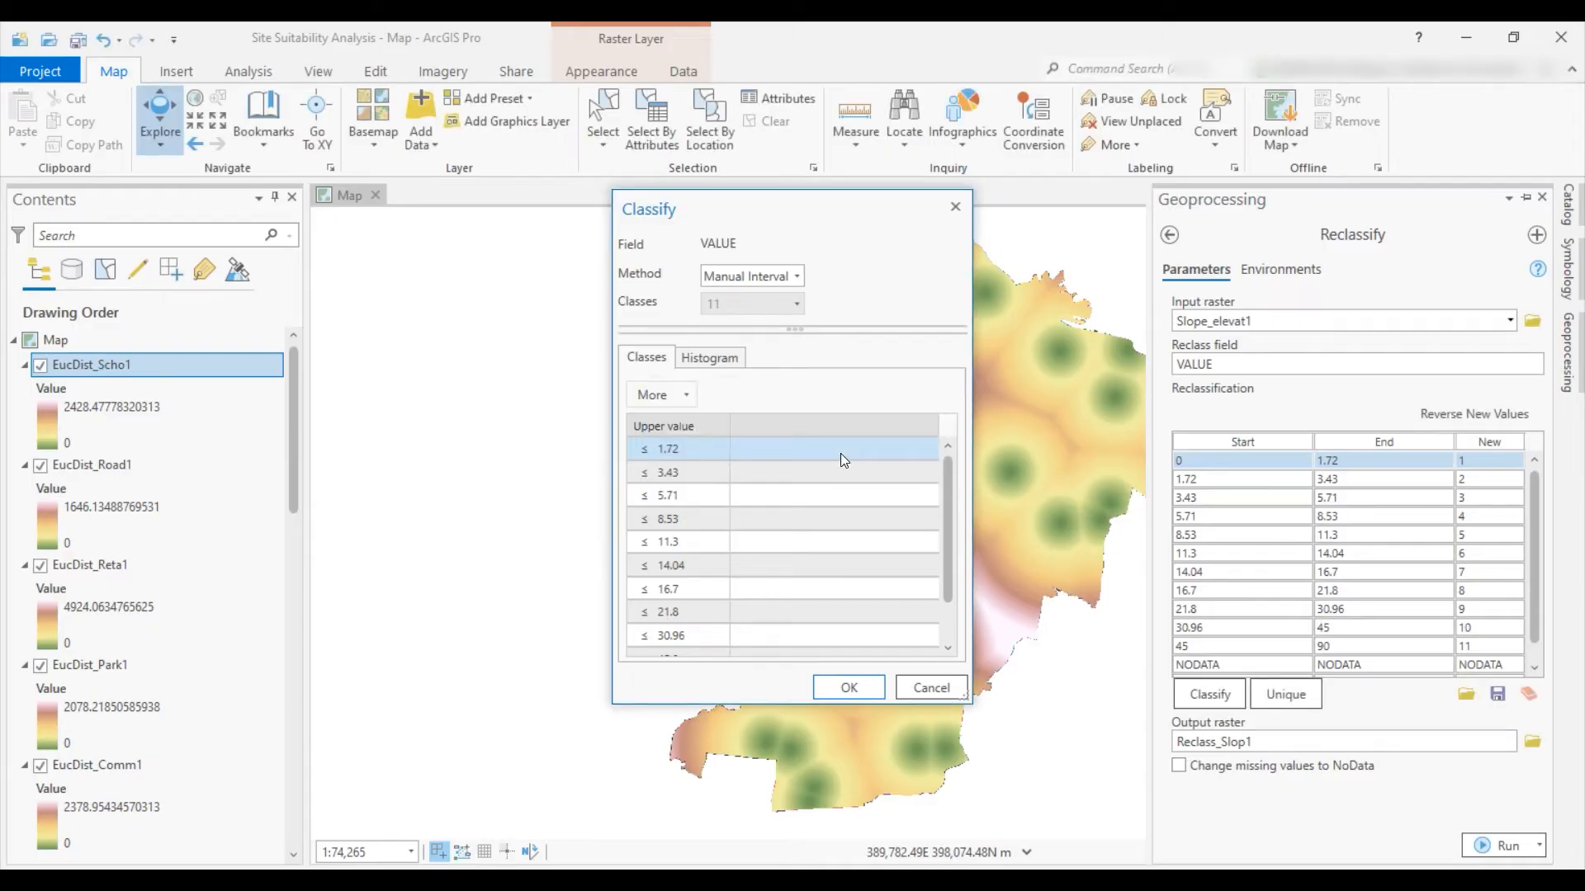
{"action": "left_click", "coordinate": [779, 276]}
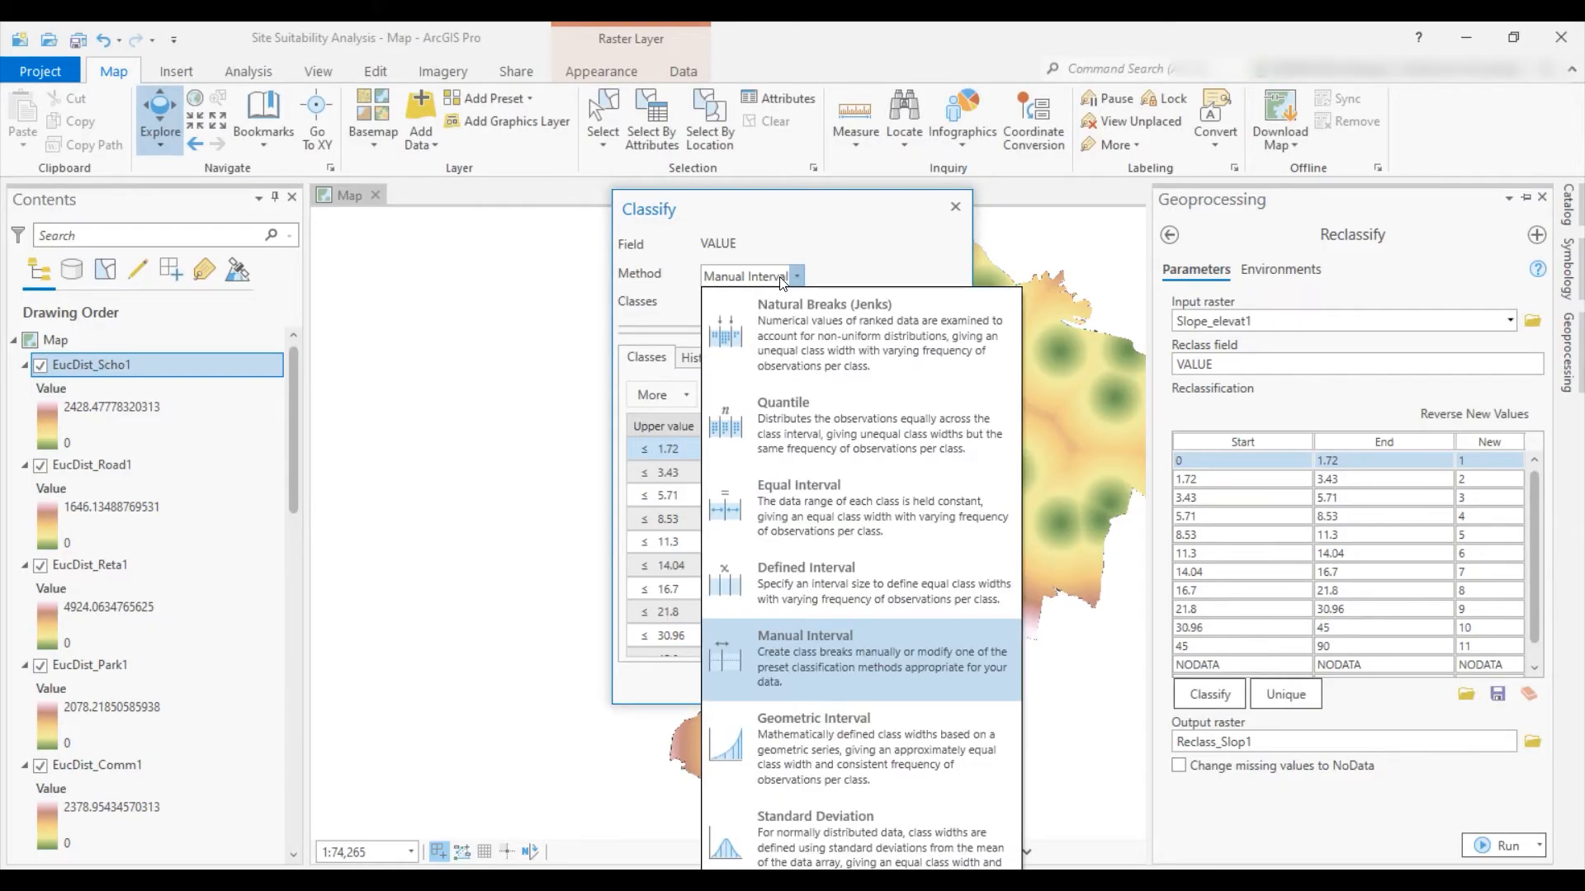
{"action": "left_click", "coordinate": [820, 511]}
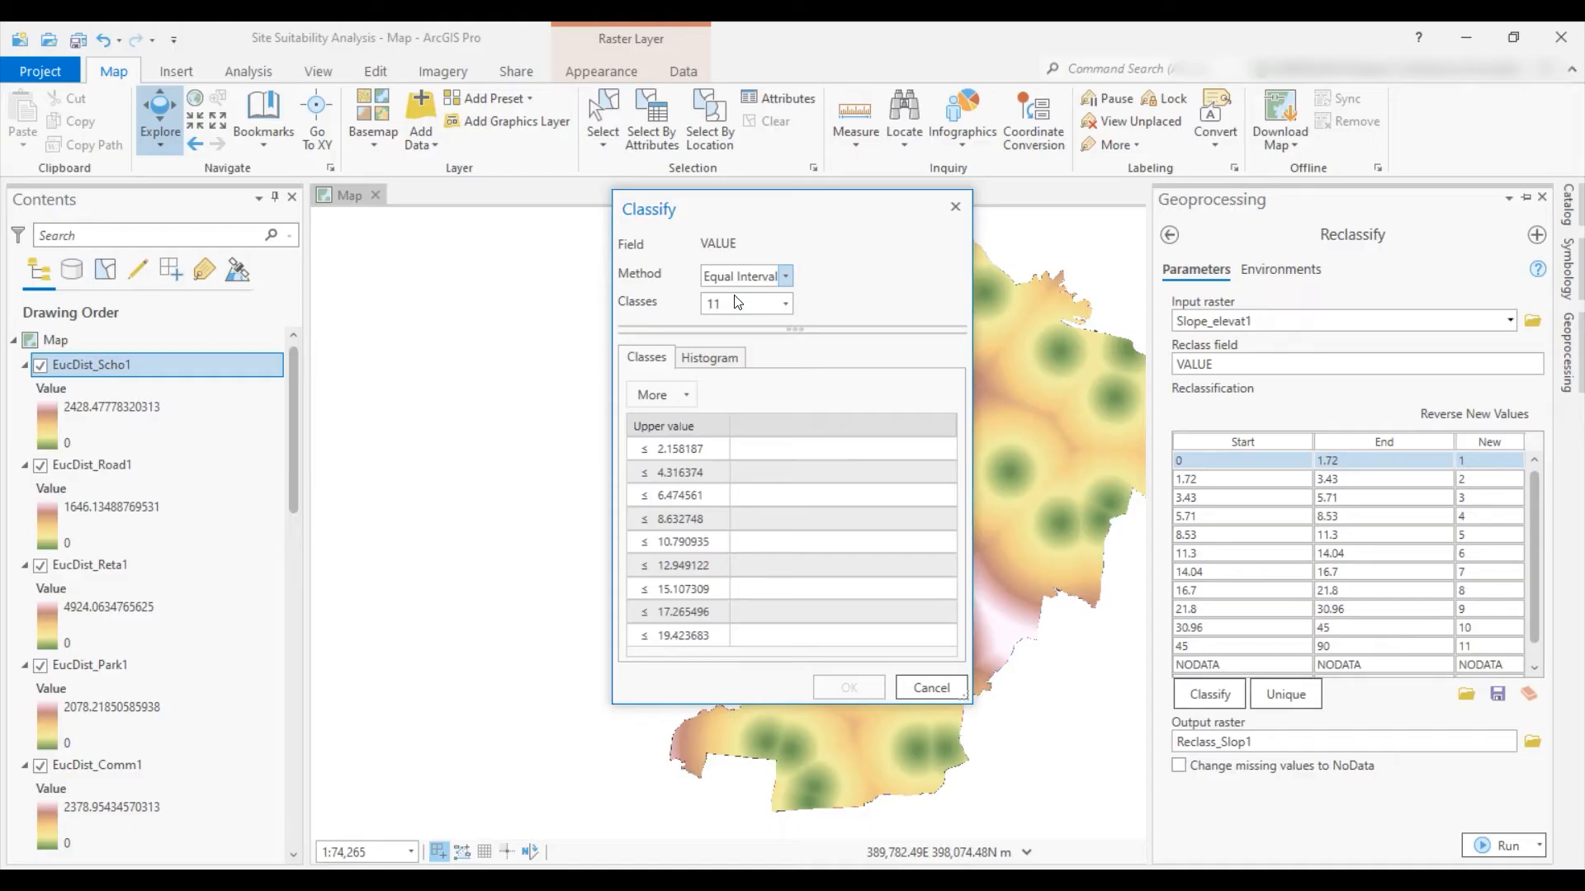
{"action": "left_click", "coordinate": [786, 304]}
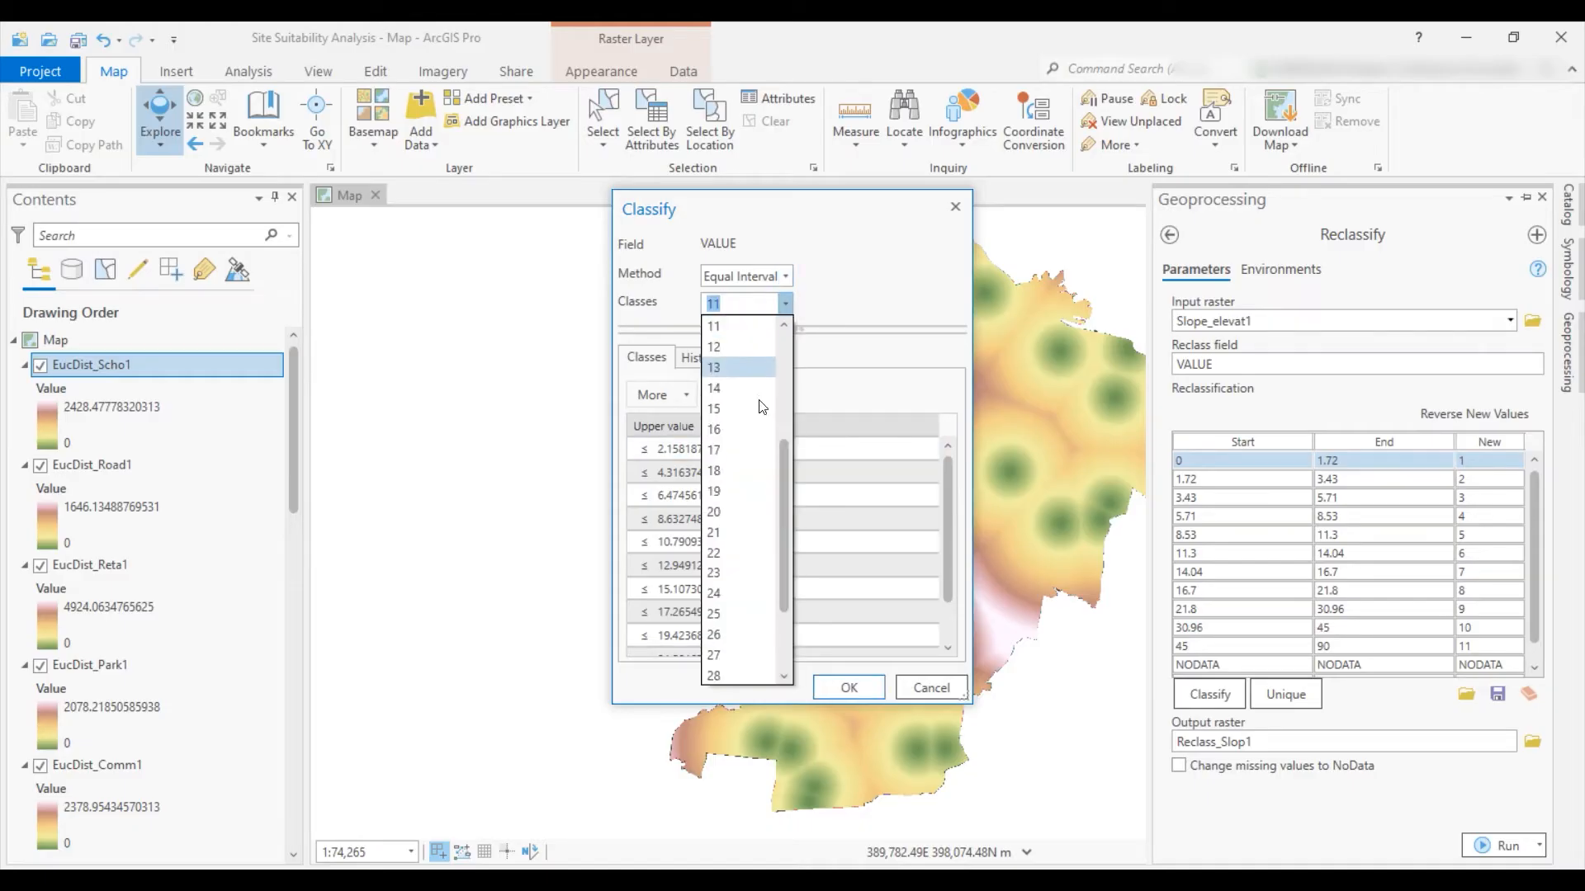
{"action": "scroll", "coordinate": [741, 343], "scroll_direction": "up", "scroll_amount": 1}
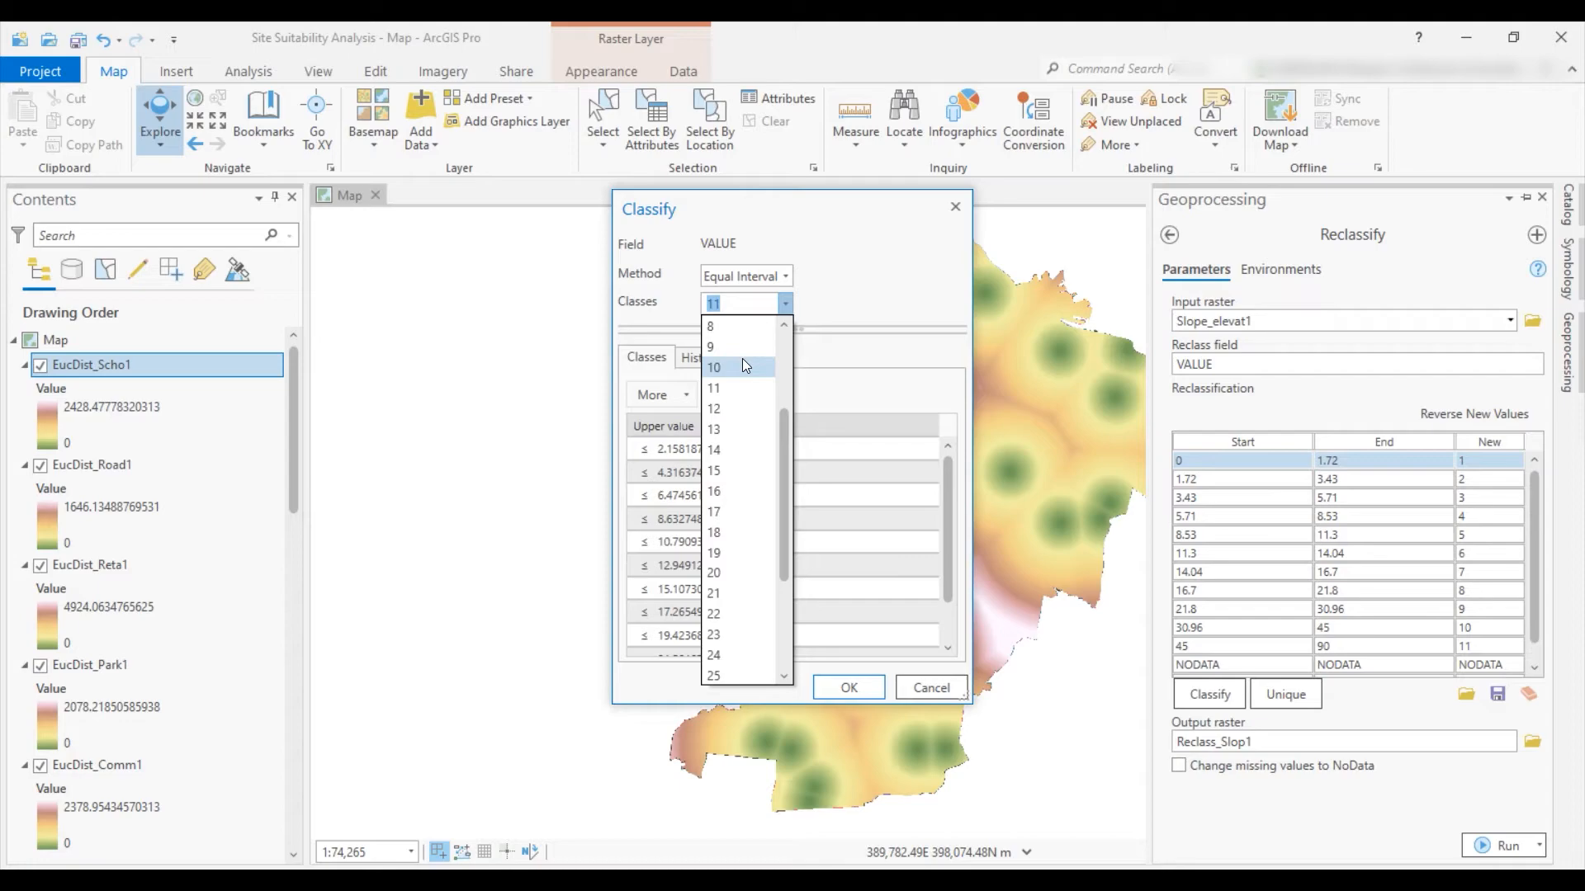
{"action": "left_click", "coordinate": [741, 366]}
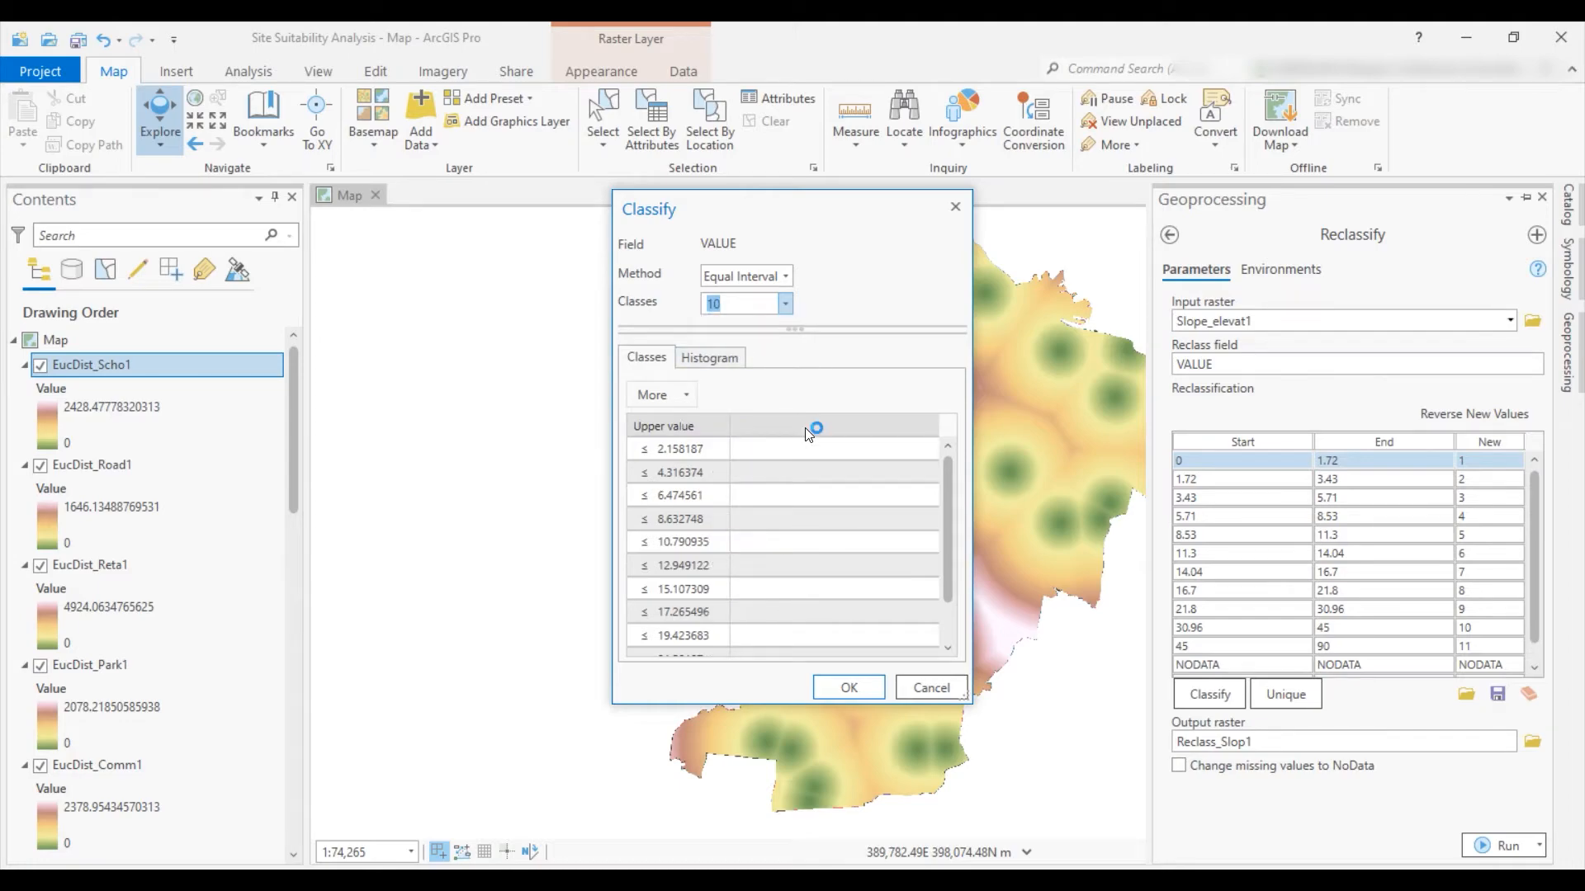
{"action": "left_click", "coordinate": [847, 692]}
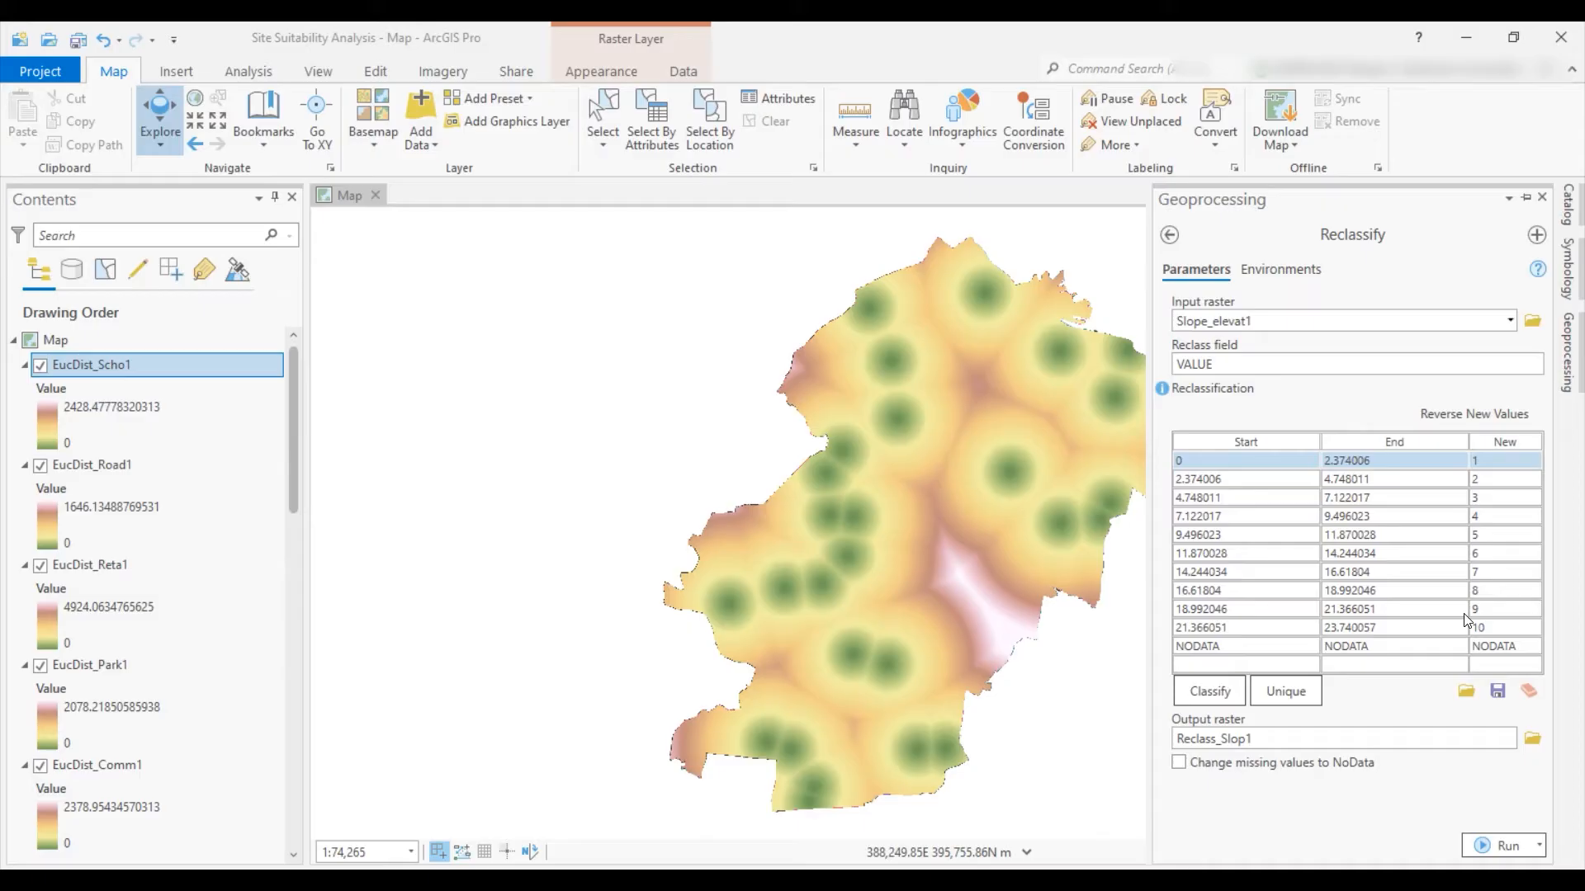
{"action": "left_click", "coordinate": [1477, 417]}
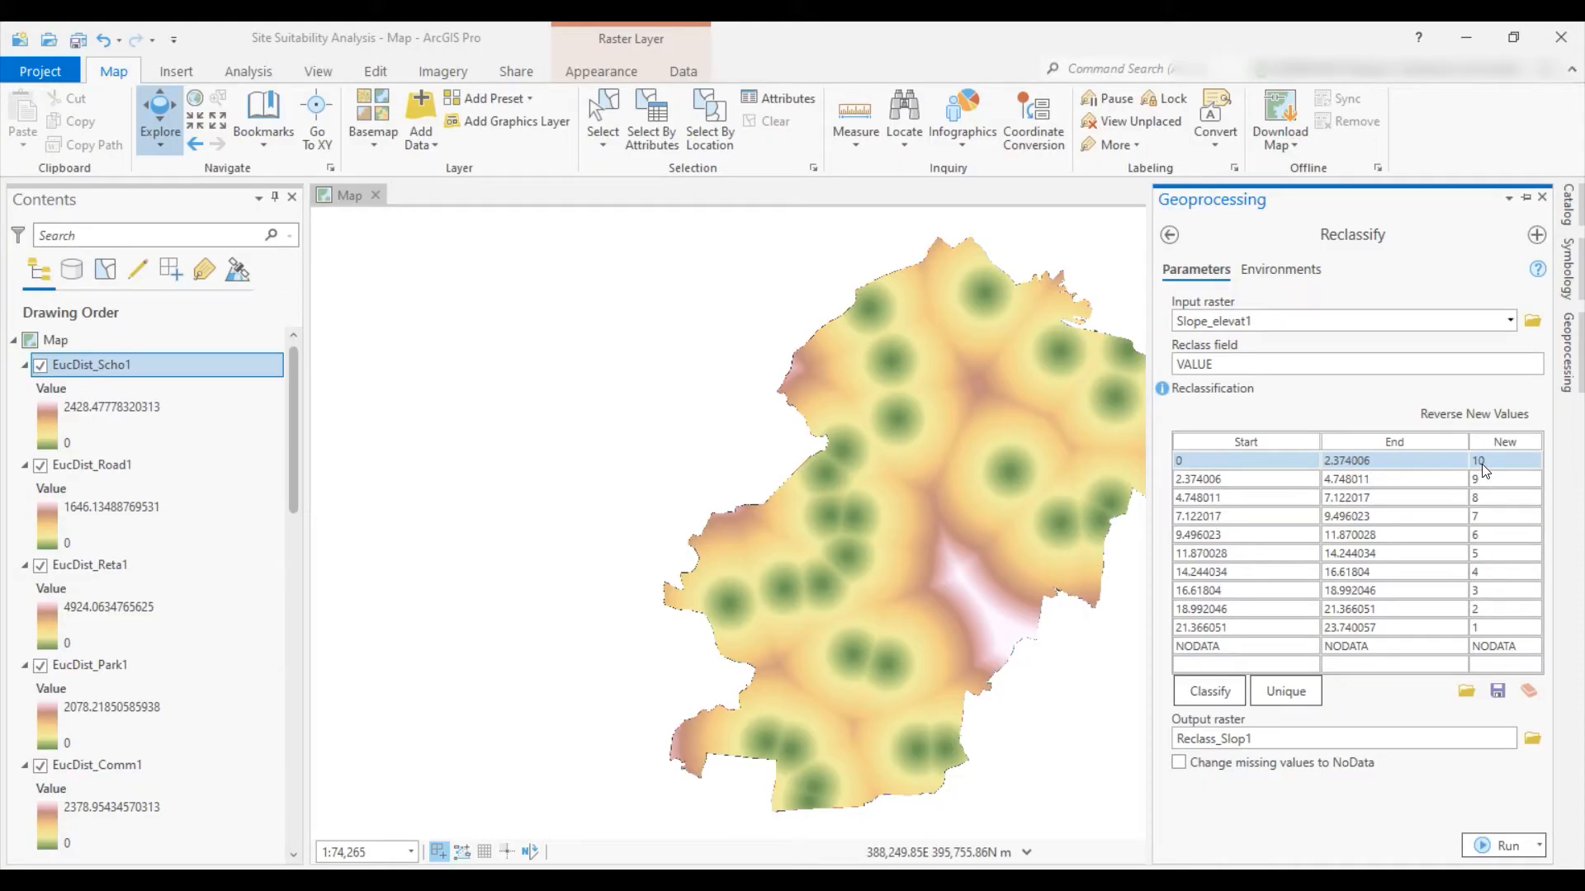
Set the Reclassify processing extent and cell size to match the landuse layer
{"action": "left_click", "coordinate": [1260, 265]}
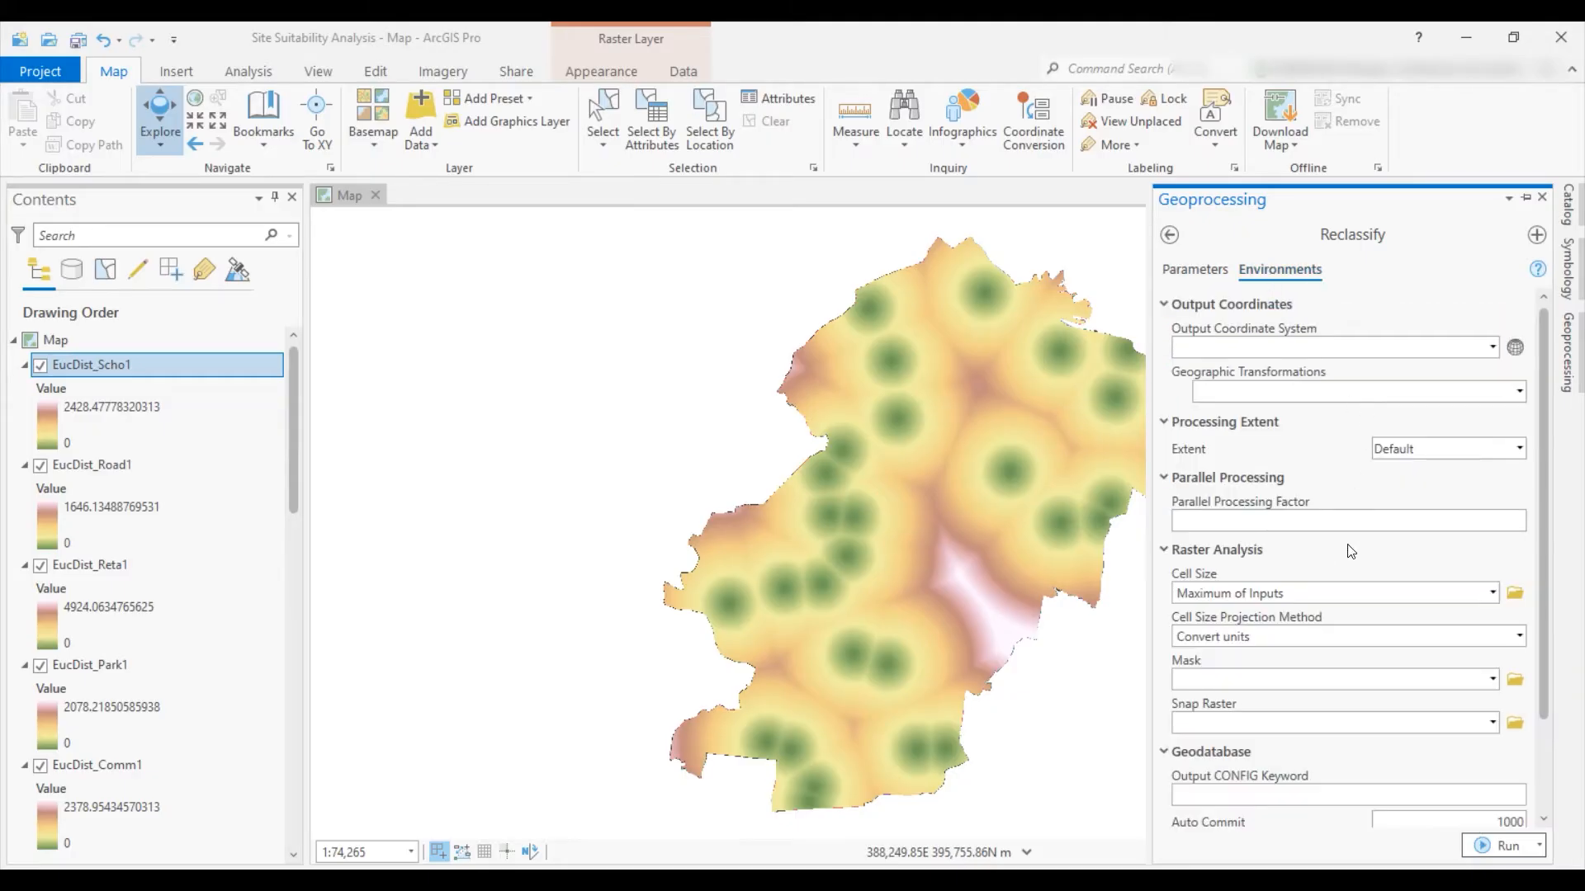
{"action": "left_click", "coordinate": [1517, 450]}
{"action": "scroll", "coordinate": [1424, 557], "scroll_direction": "down", "scroll_amount": 2}
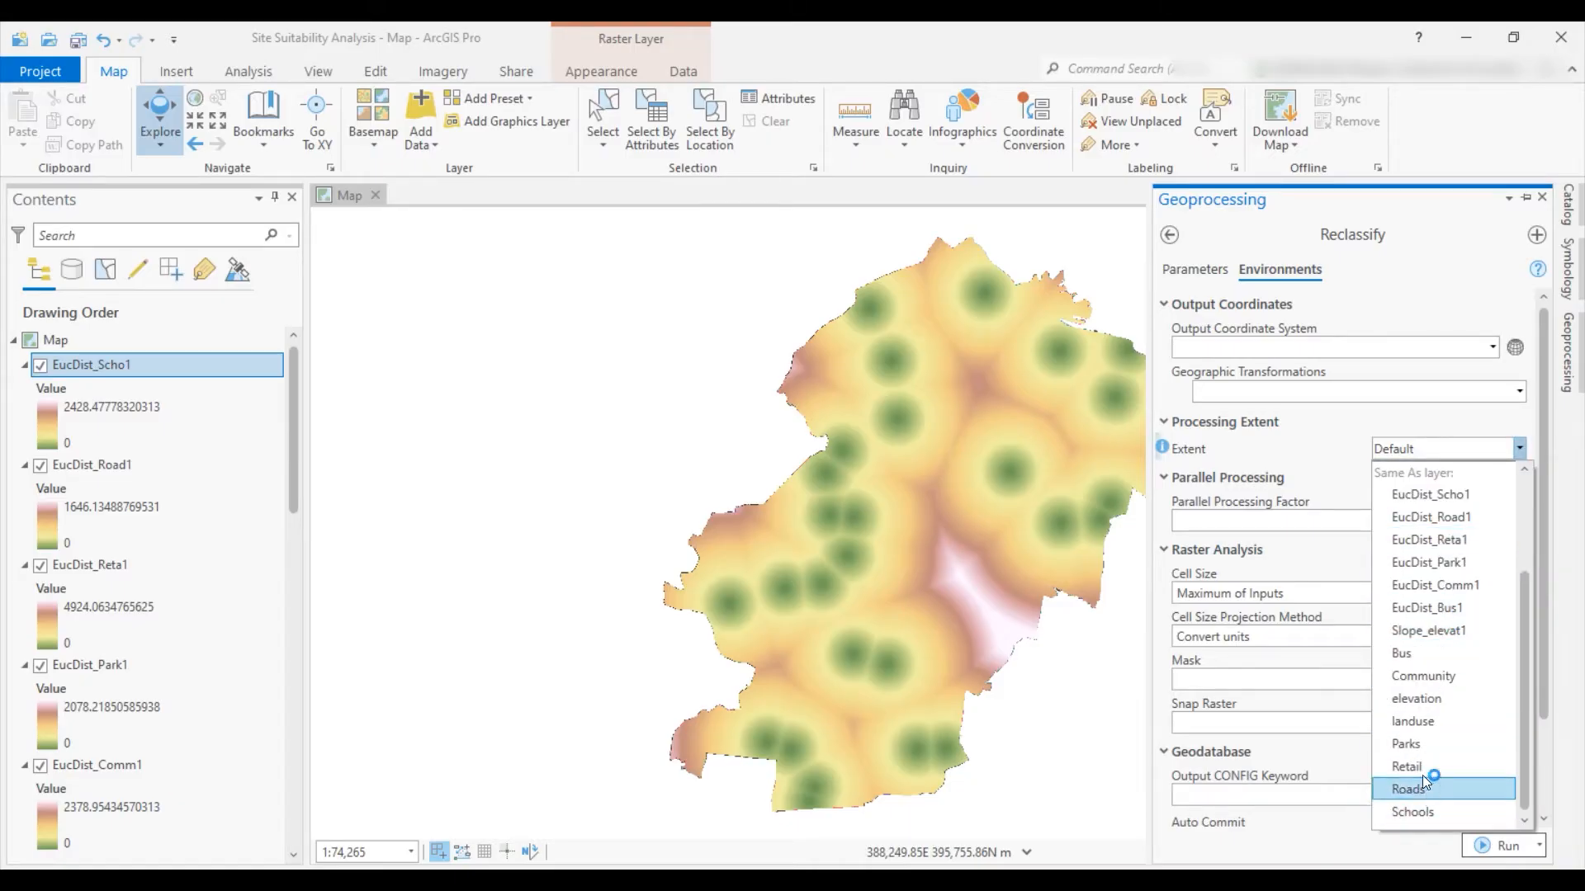
{"action": "left_click", "coordinate": [1419, 723]}
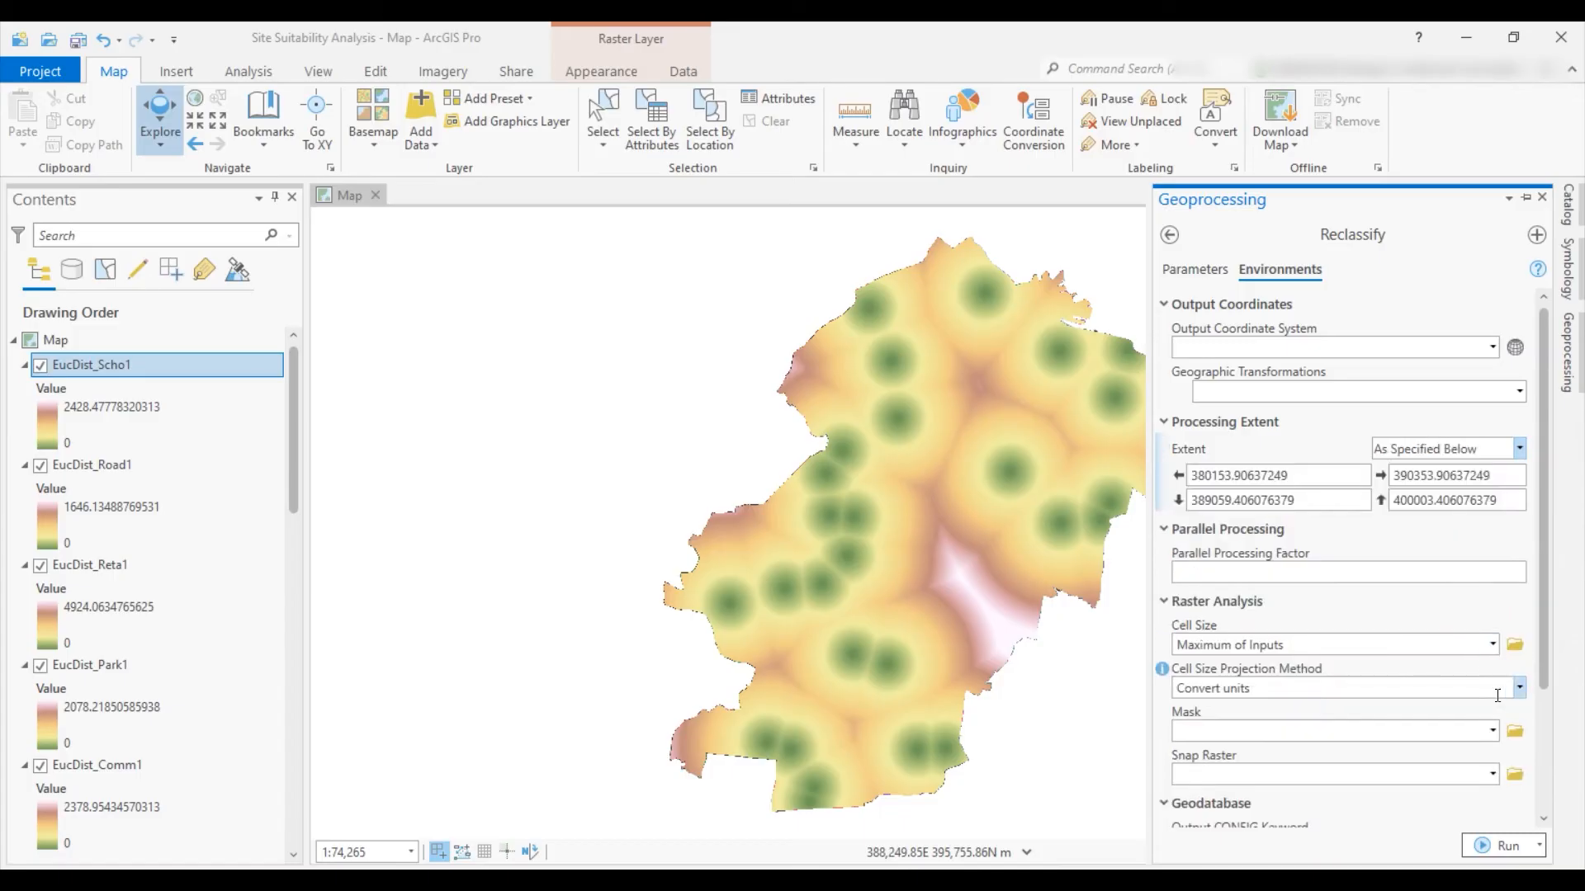
{"action": "left_click", "coordinate": [1493, 644]}
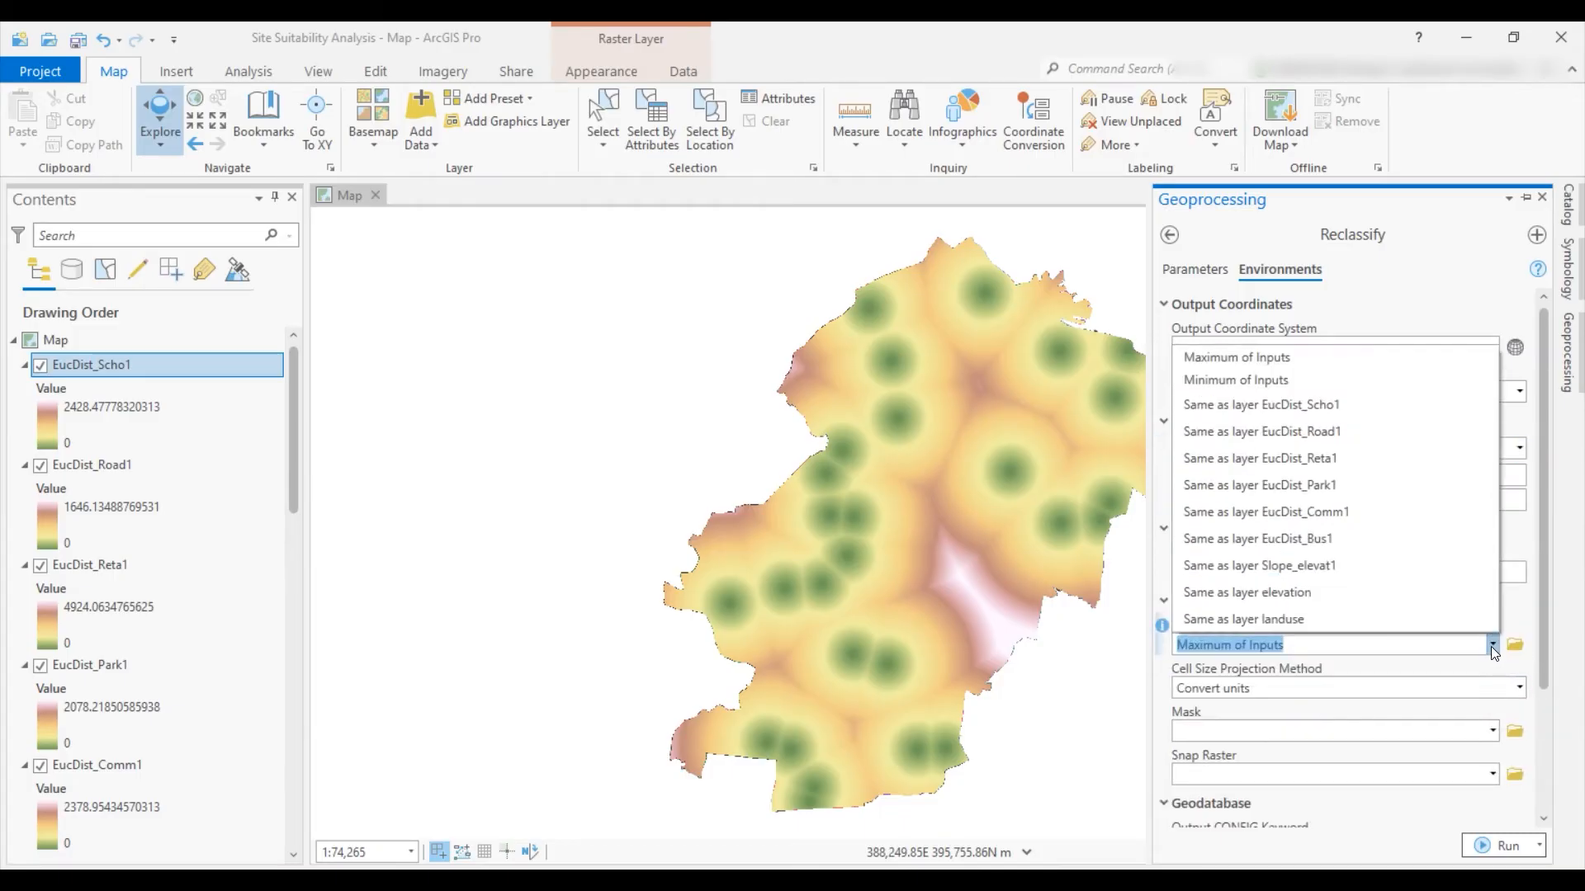
{"action": "left_click", "coordinate": [1340, 618]}
Set landuse as the mask and snap raster, and run Reclassify on the slope raster
{"action": "left_click", "coordinate": [1493, 729]}
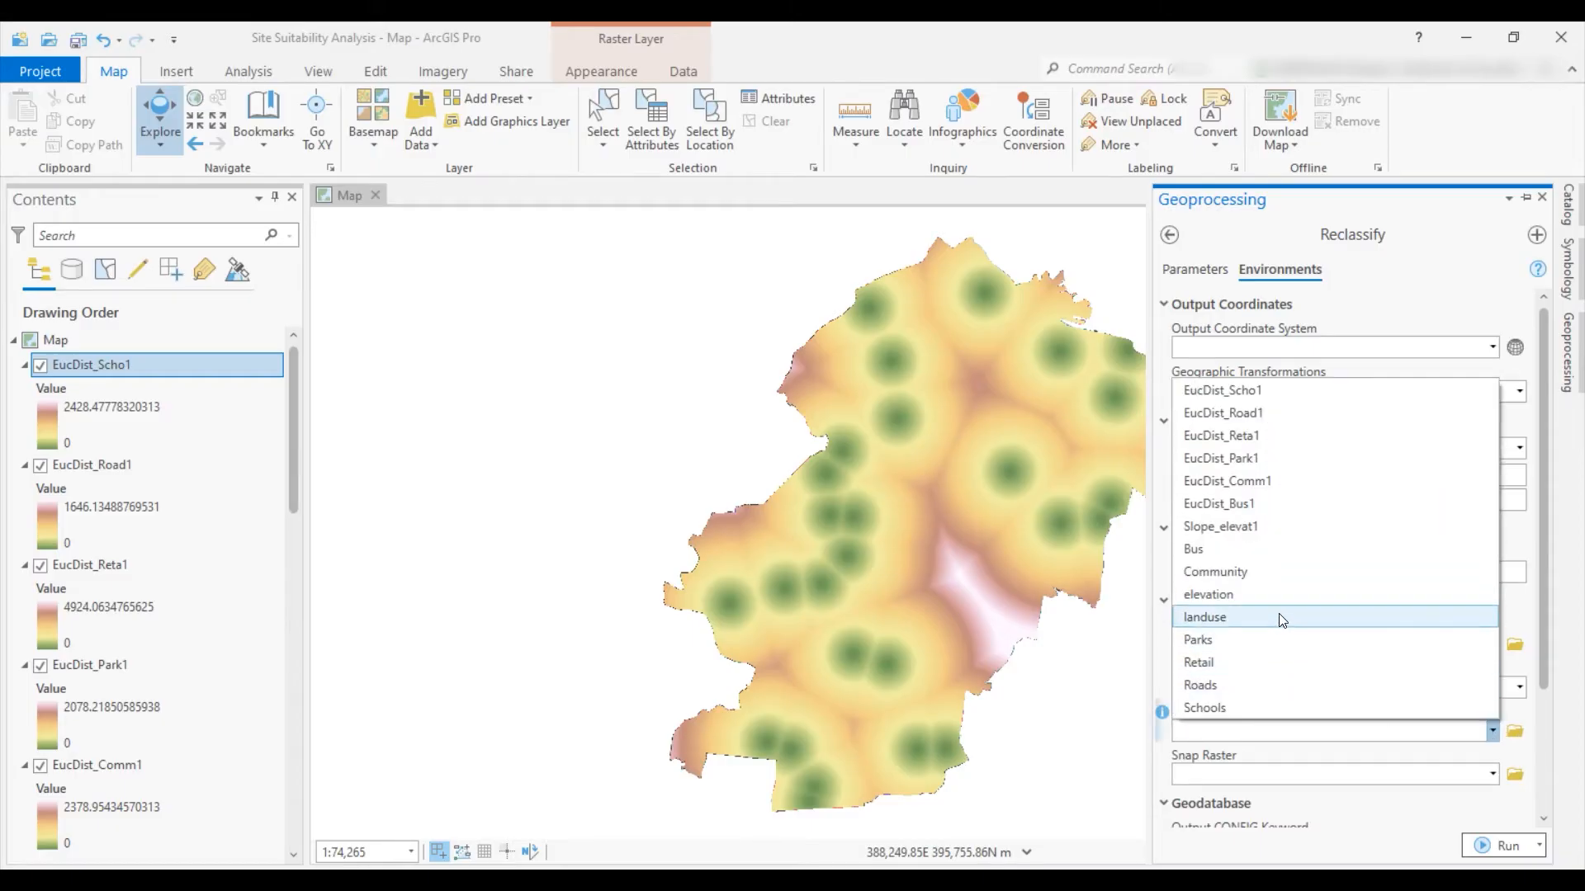
{"action": "left_click", "coordinate": [1280, 619]}
{"action": "left_click", "coordinate": [1493, 774]}
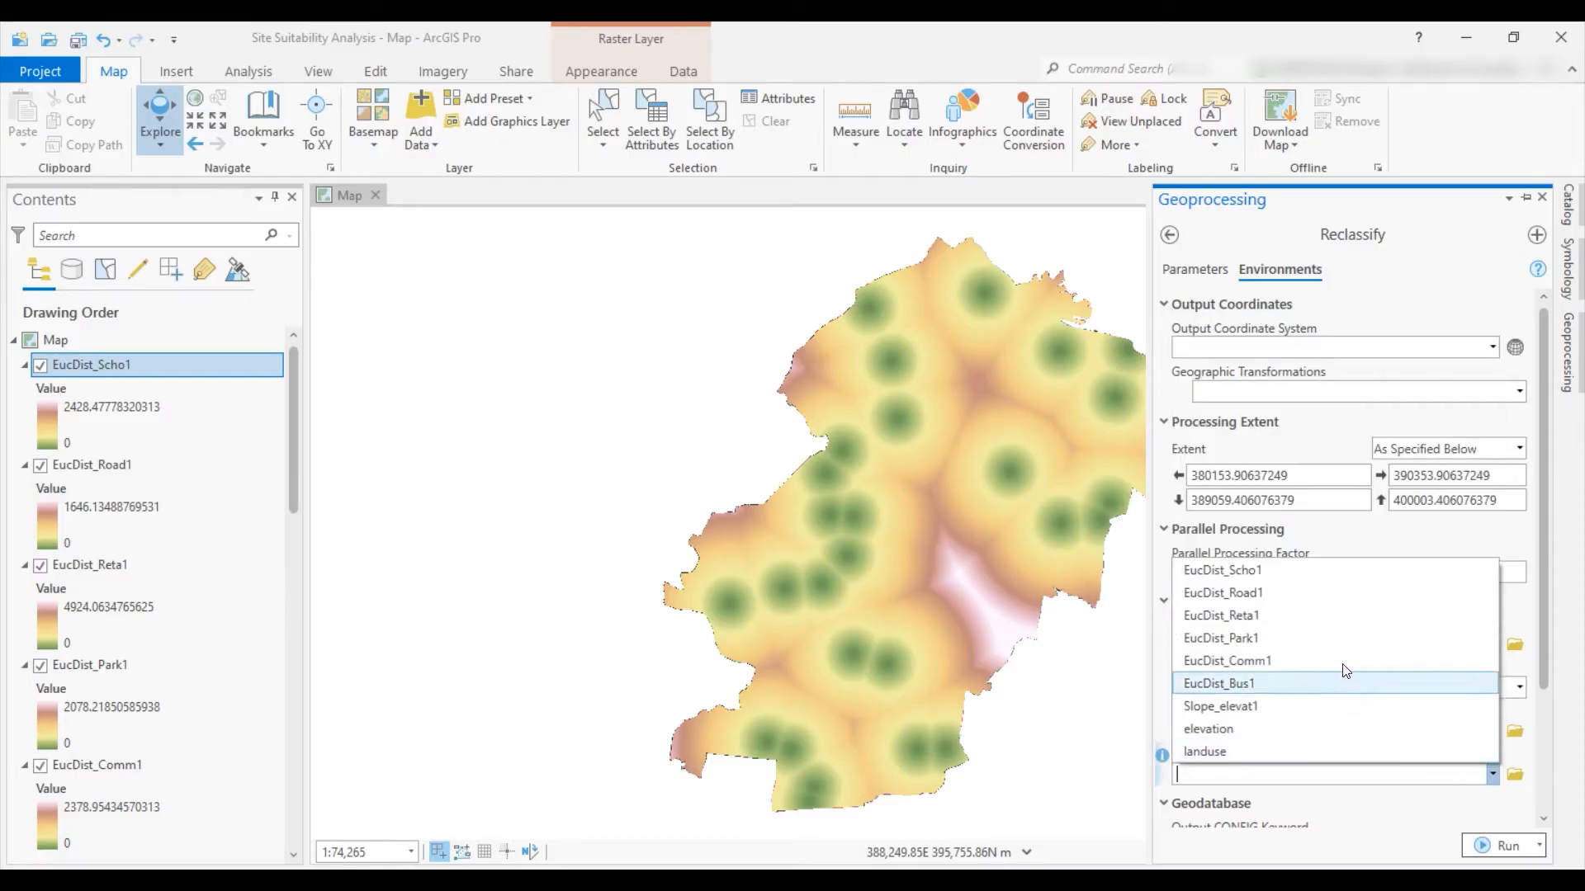
{"action": "left_click", "coordinate": [1291, 748]}
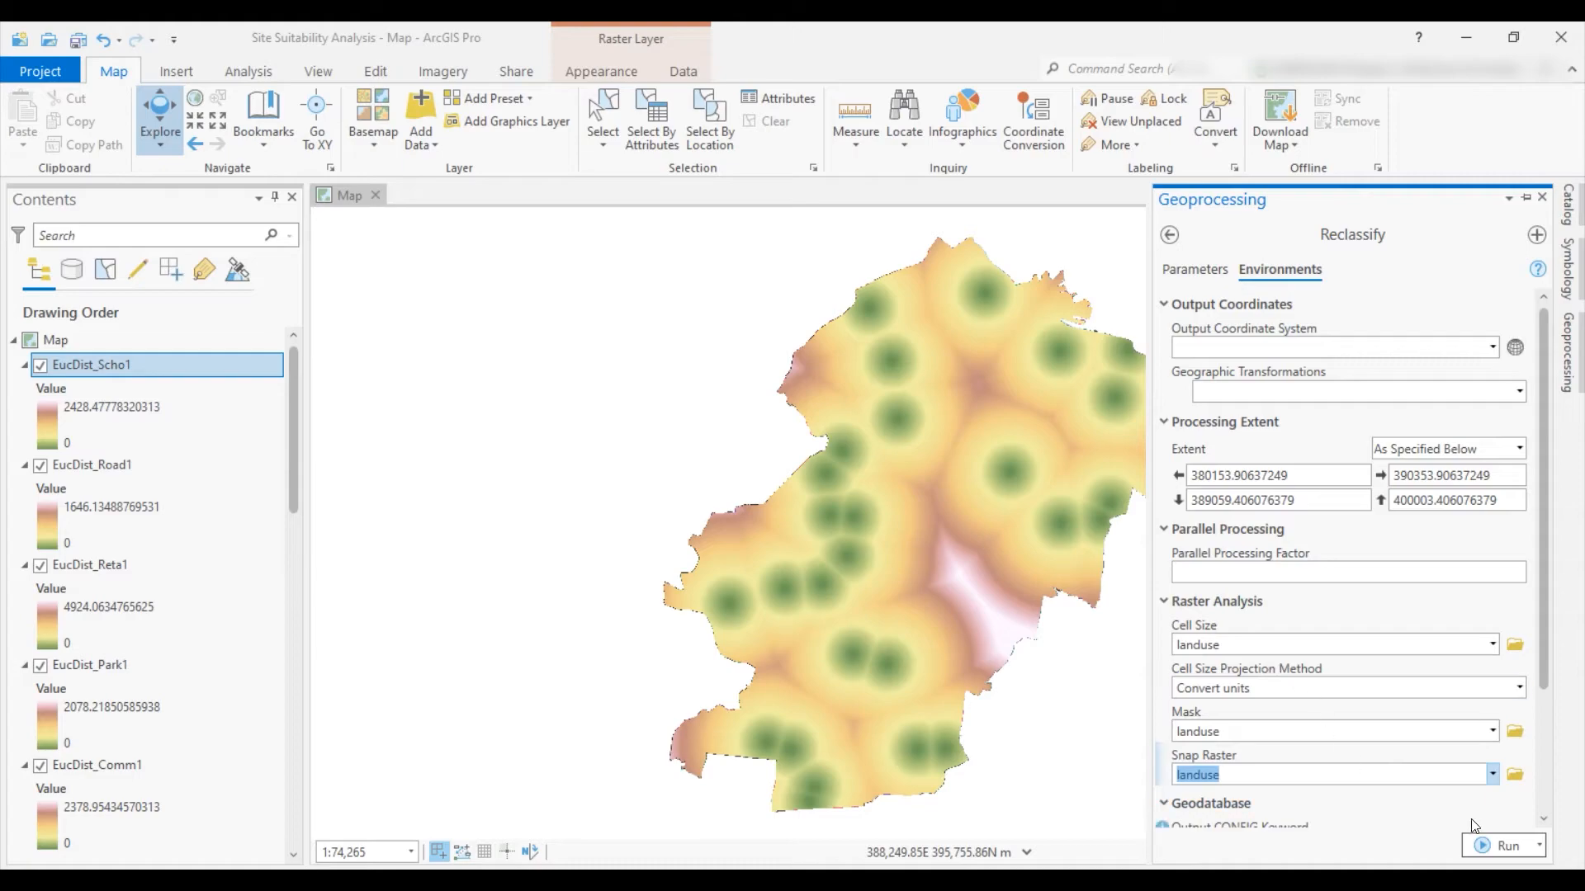
{"action": "left_click", "coordinate": [1491, 849]}
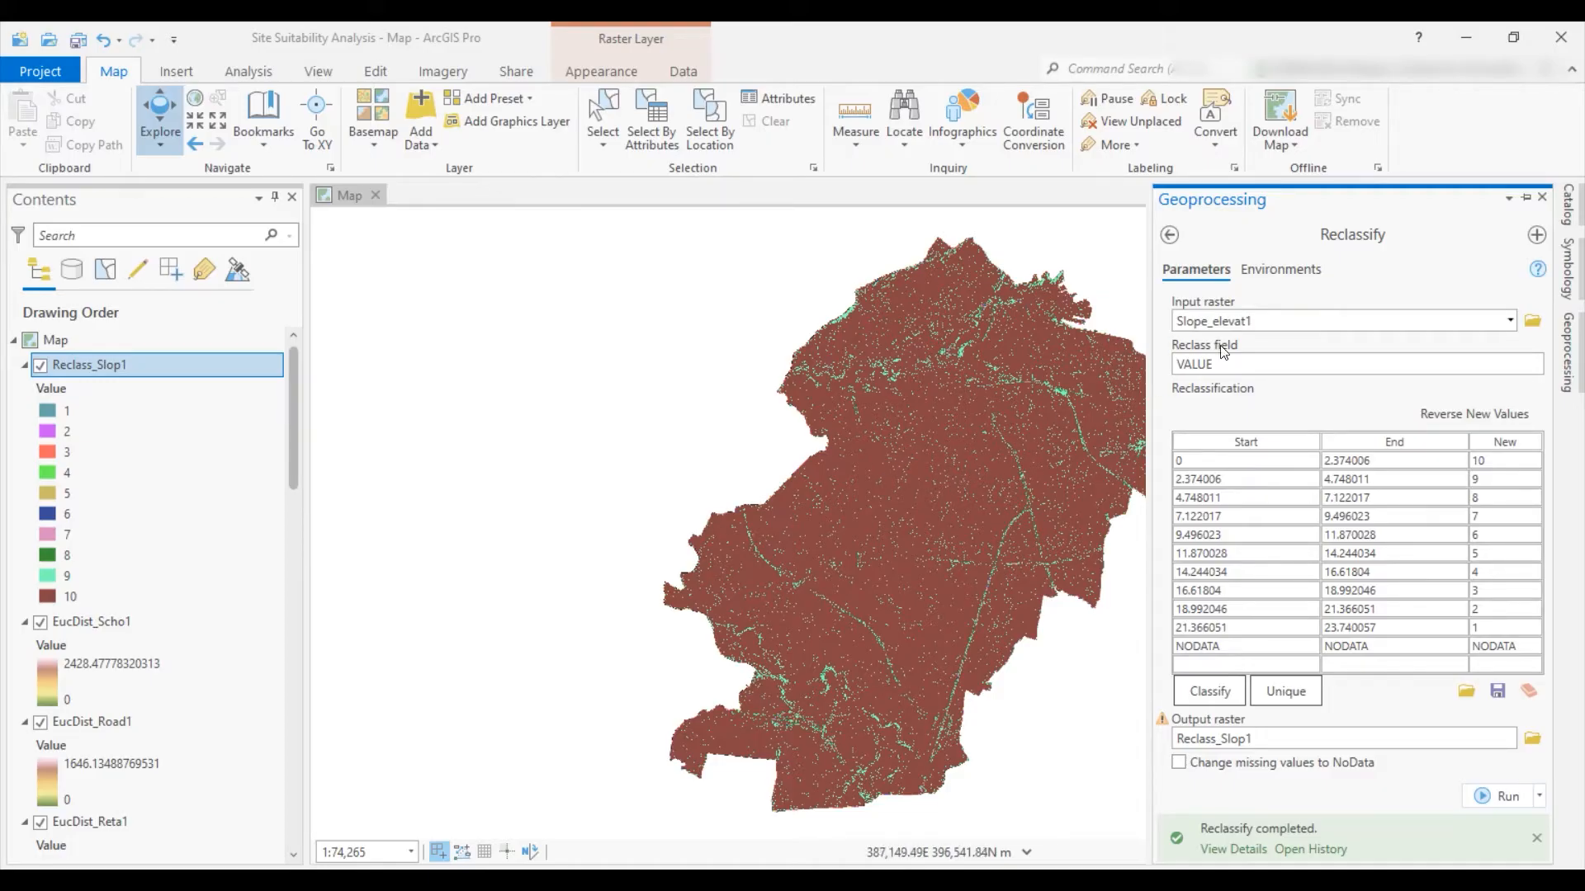
Set EucDist_Bus1 as the Reclassify input, classify it by equal interval, and reverse the new values
{"action": "left_click", "coordinate": [1513, 319]}
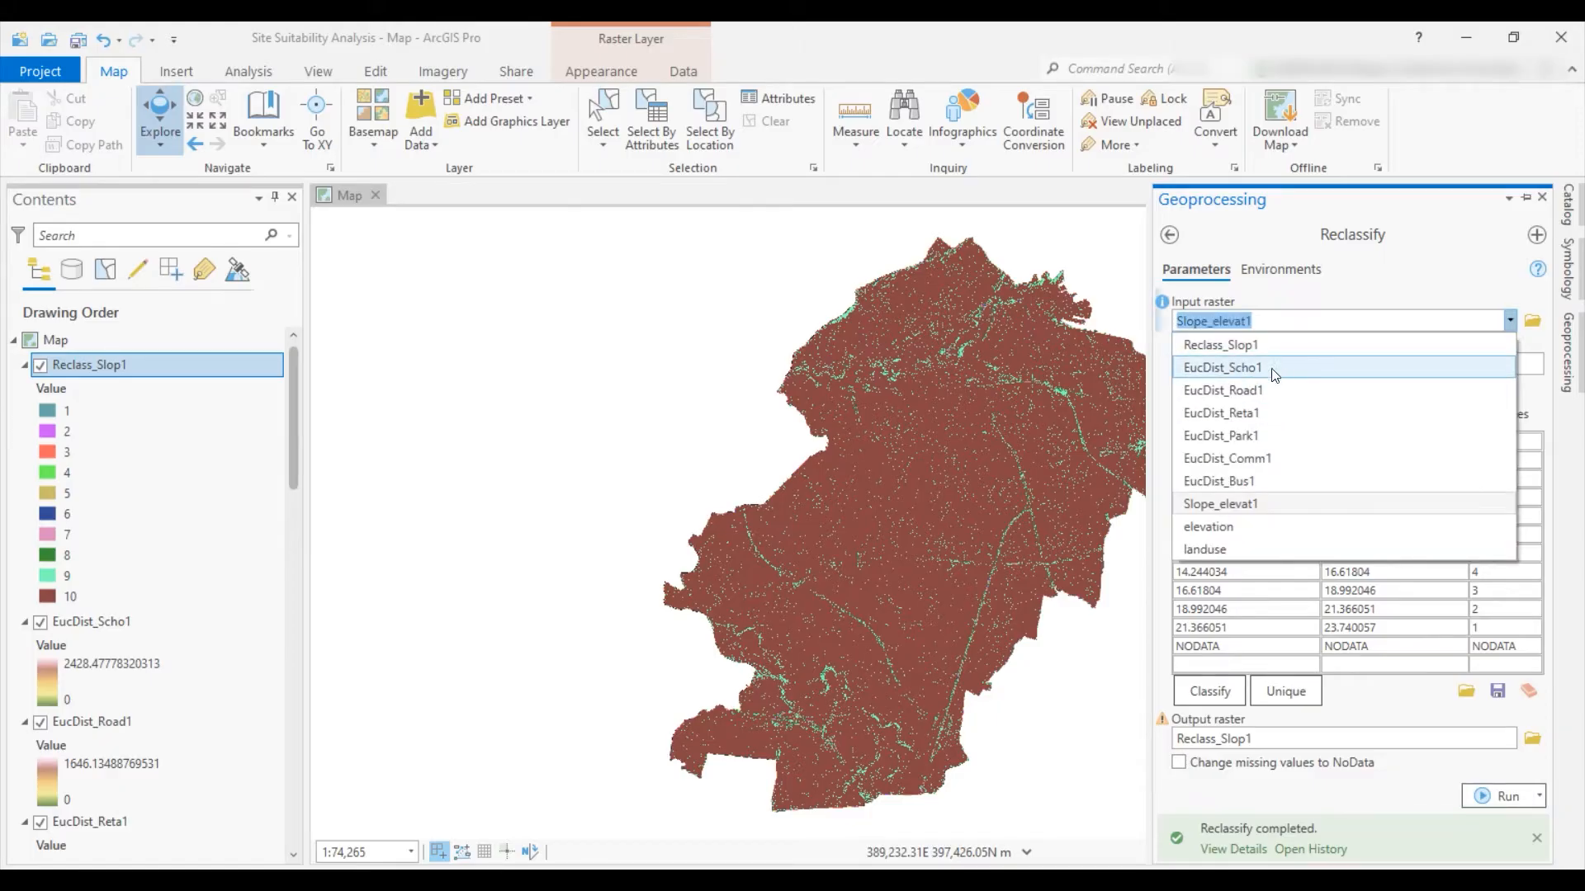
{"action": "left_click", "coordinate": [1234, 483]}
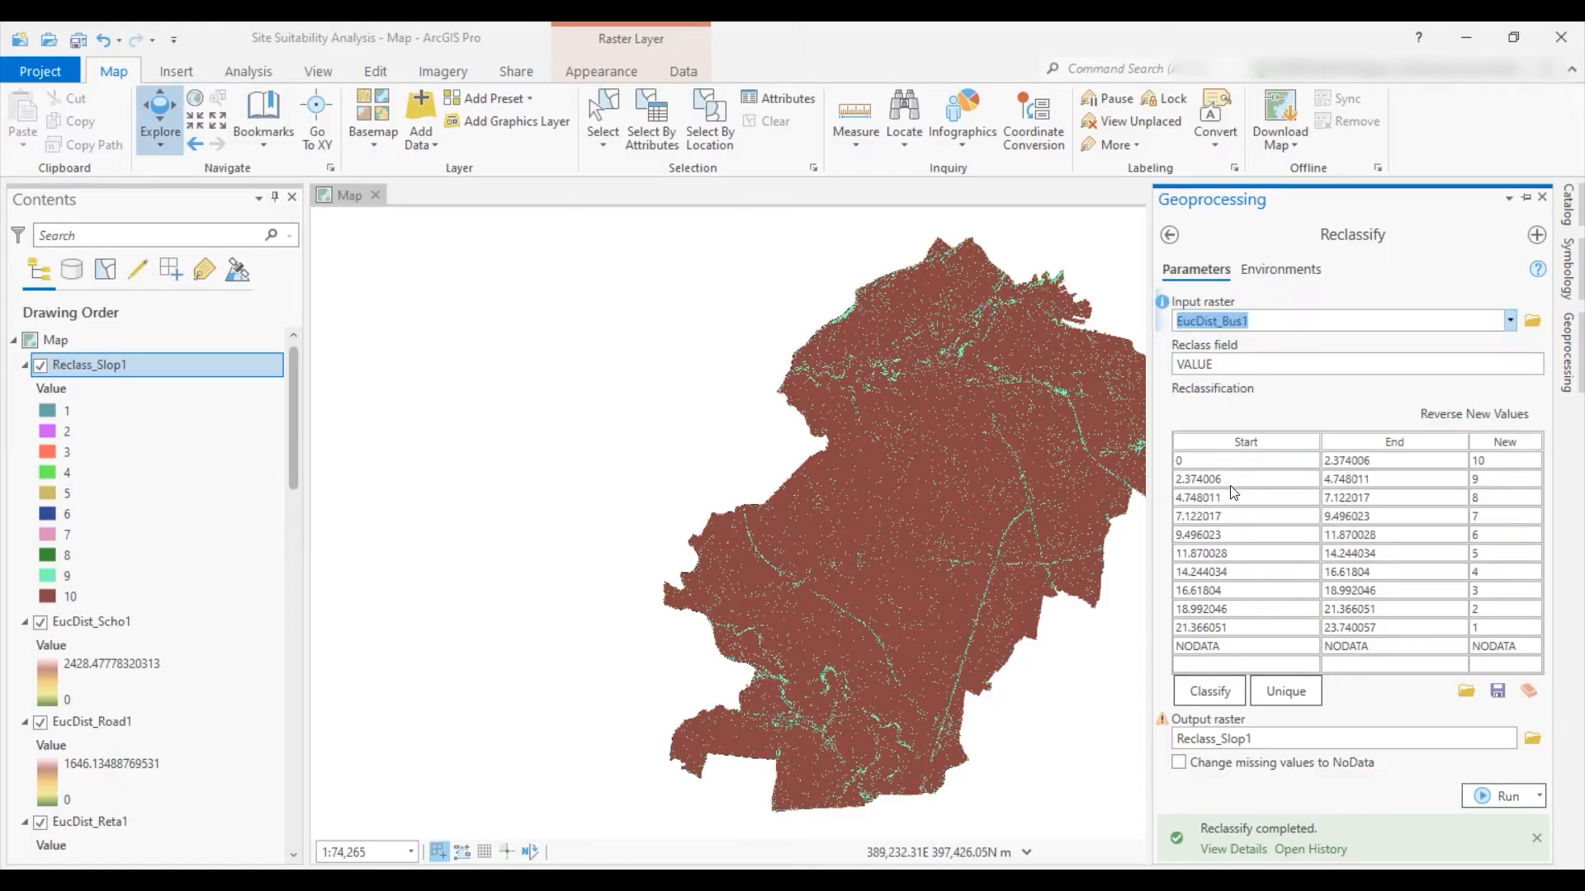
{"action": "left_click", "coordinate": [1211, 692]}
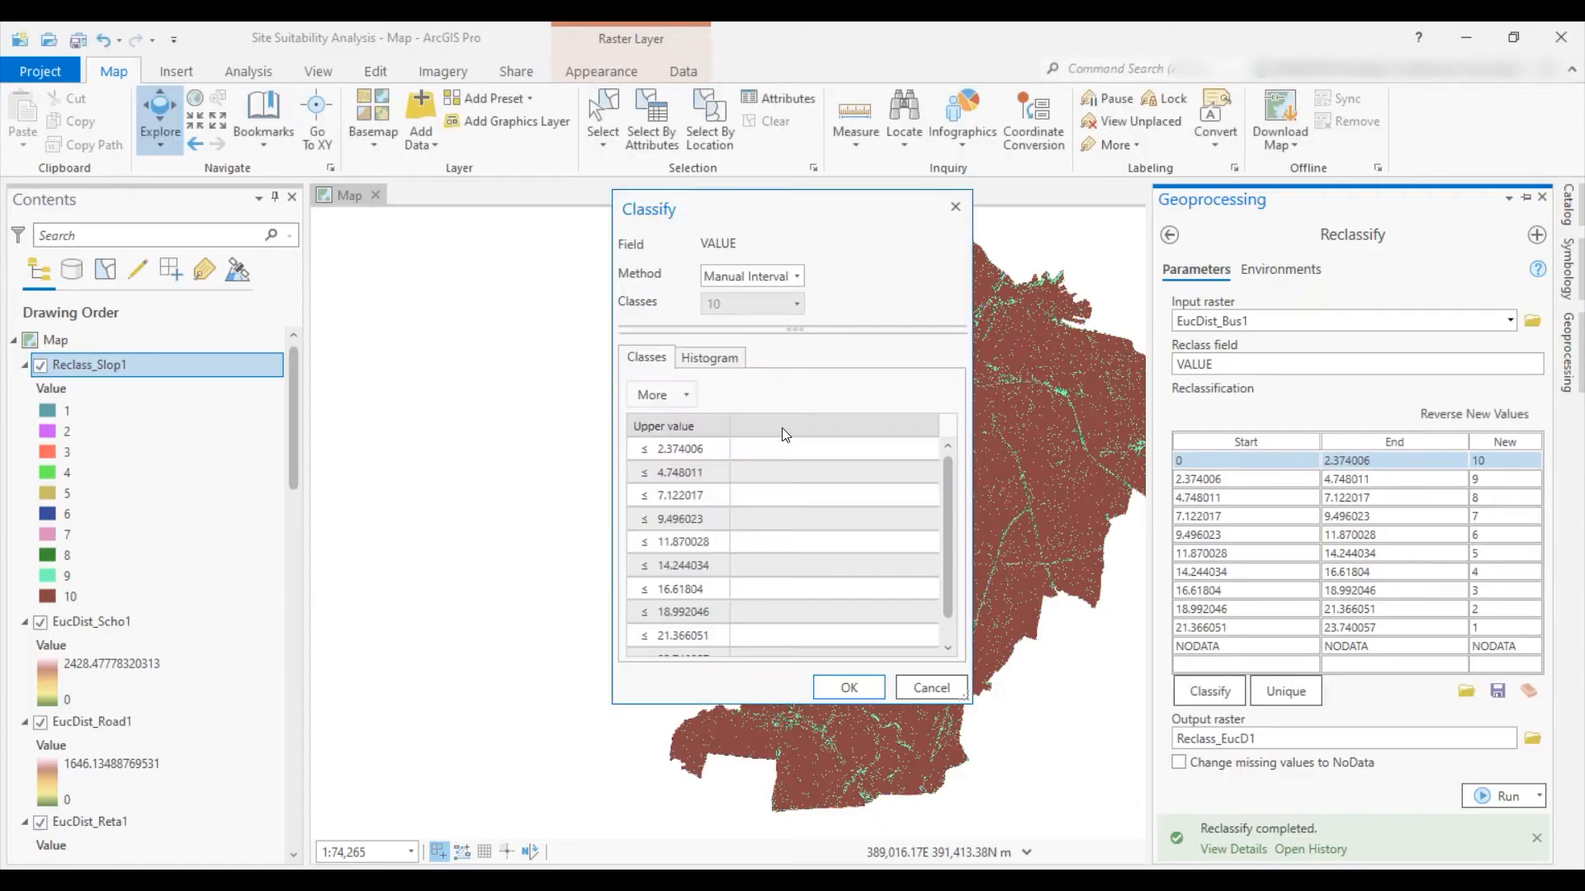
{"action": "left_click", "coordinate": [781, 276]}
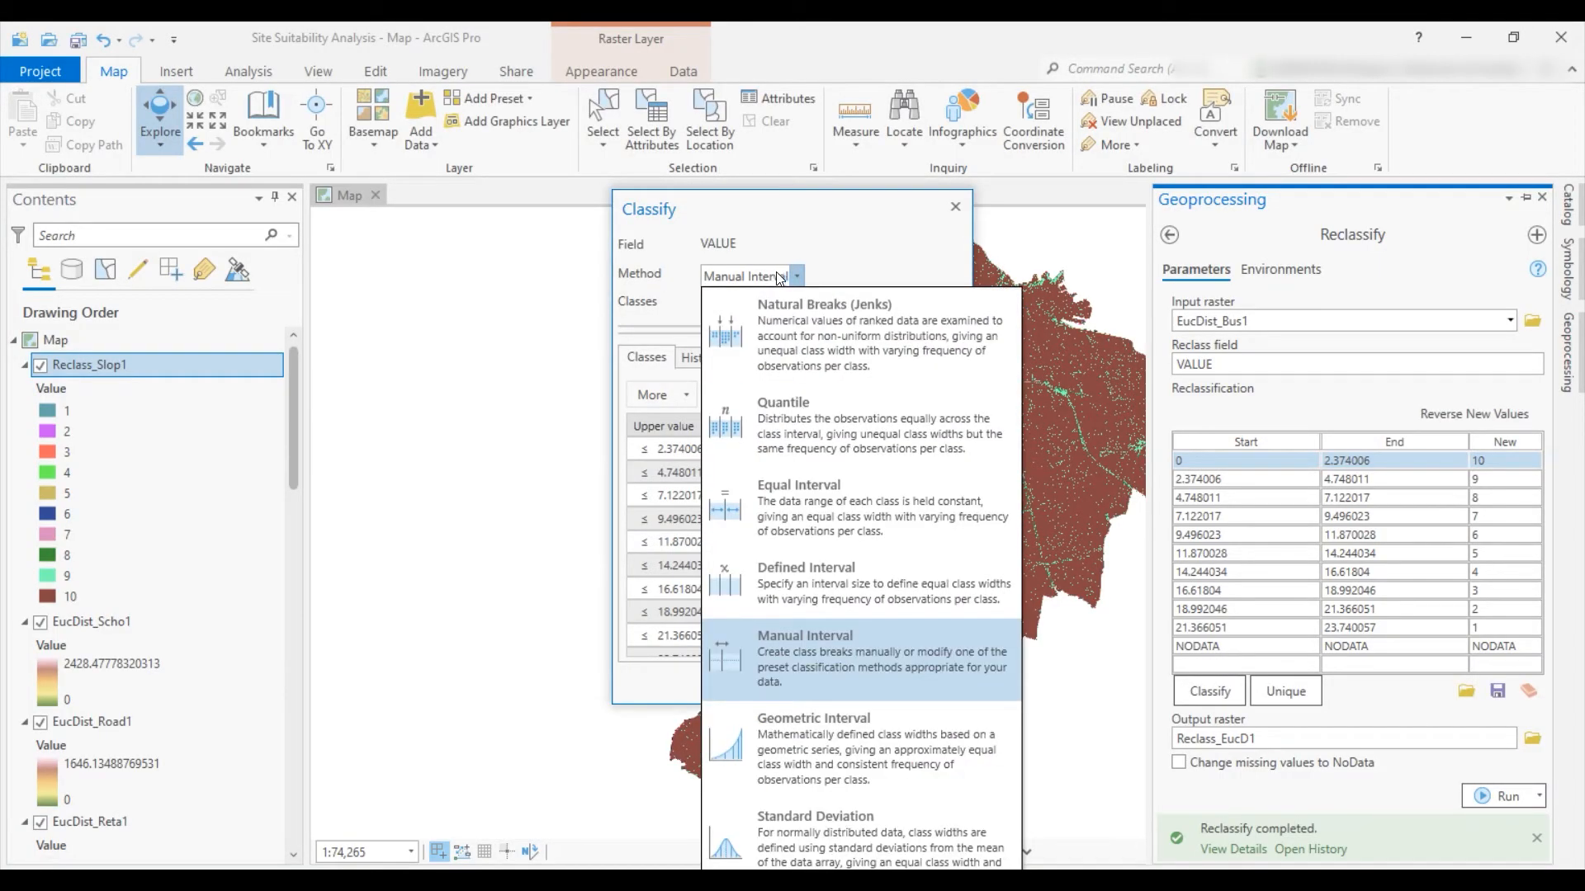
{"action": "left_click", "coordinate": [807, 504]}
{"action": "left_click", "coordinate": [844, 685]}
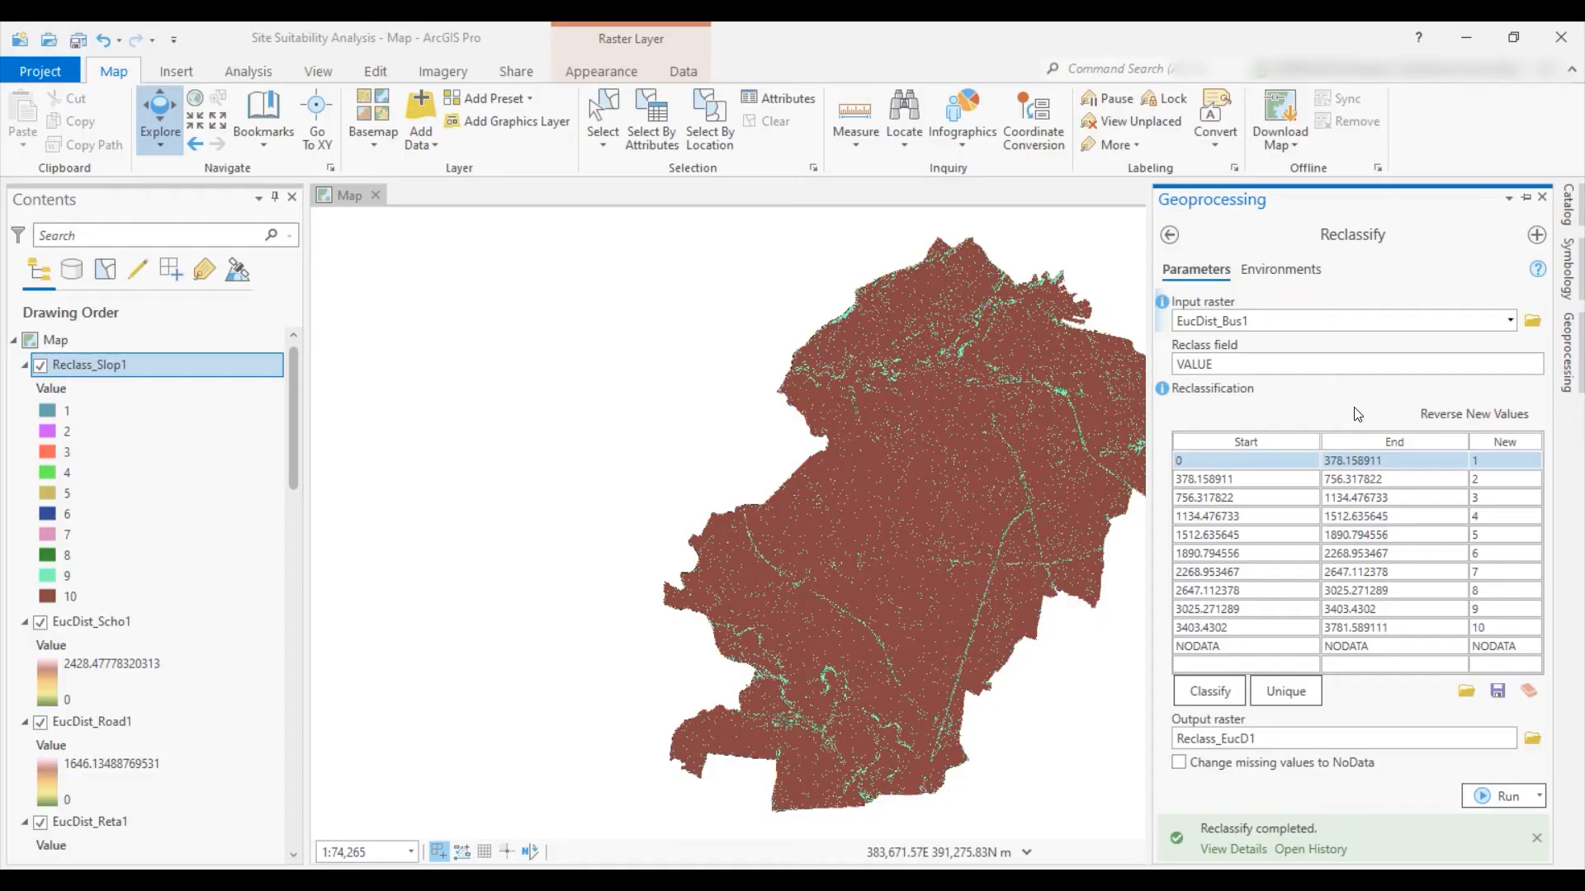
{"action": "left_click", "coordinate": [1458, 411]}
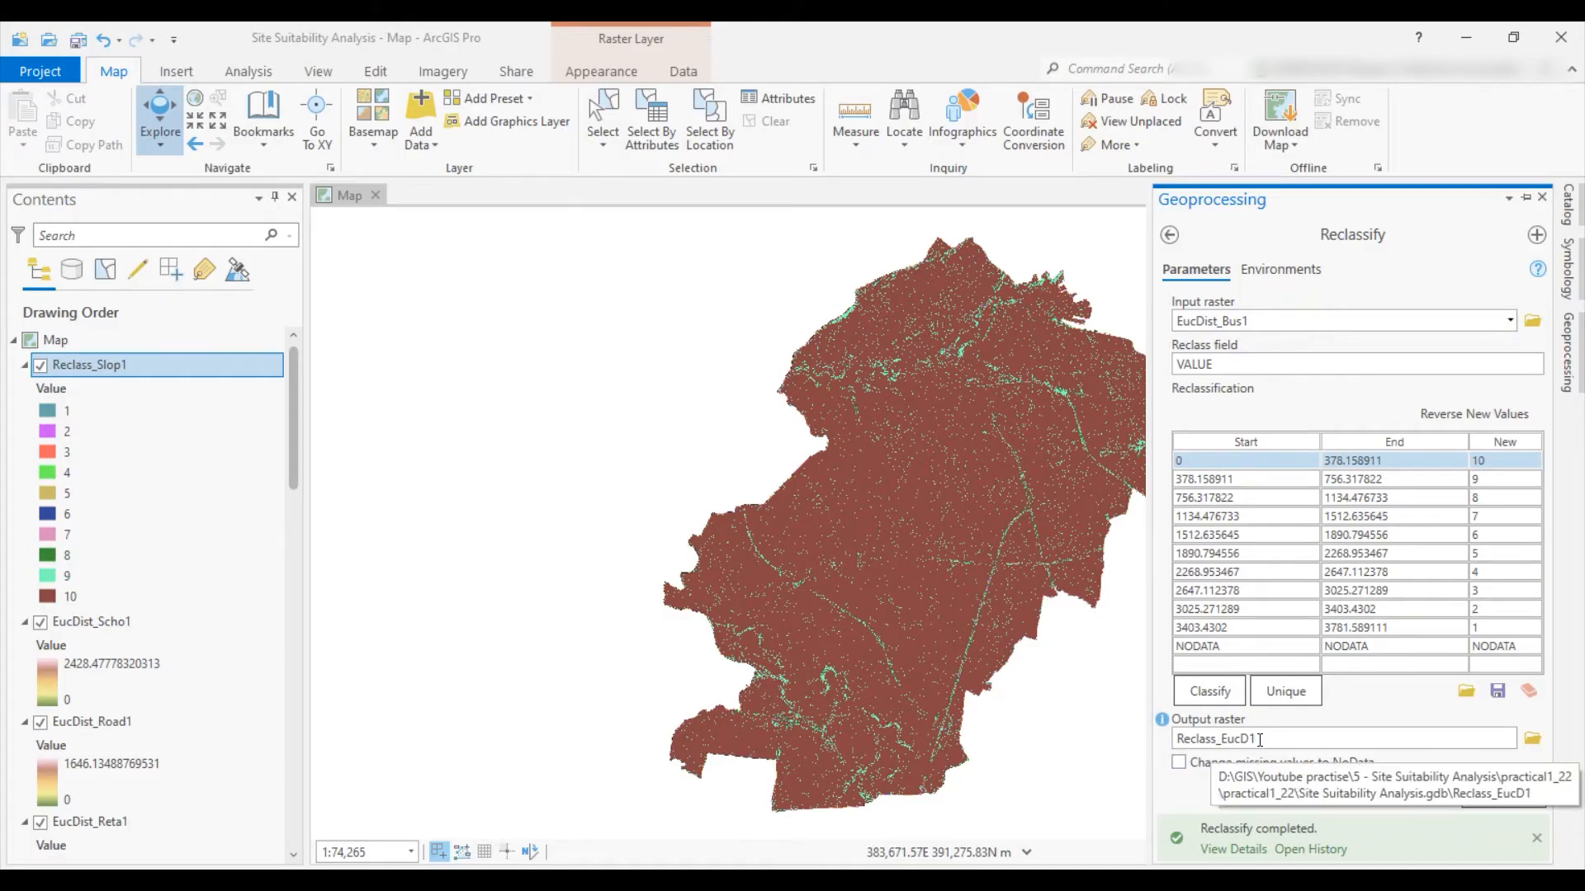
Name the output raster Reclass_Bus1, check the environment settings, and run Reclassify on the bus distance raster
{"action": "left_click", "coordinate": [1278, 324]}
{"action": "left_click", "coordinate": [1278, 327]}
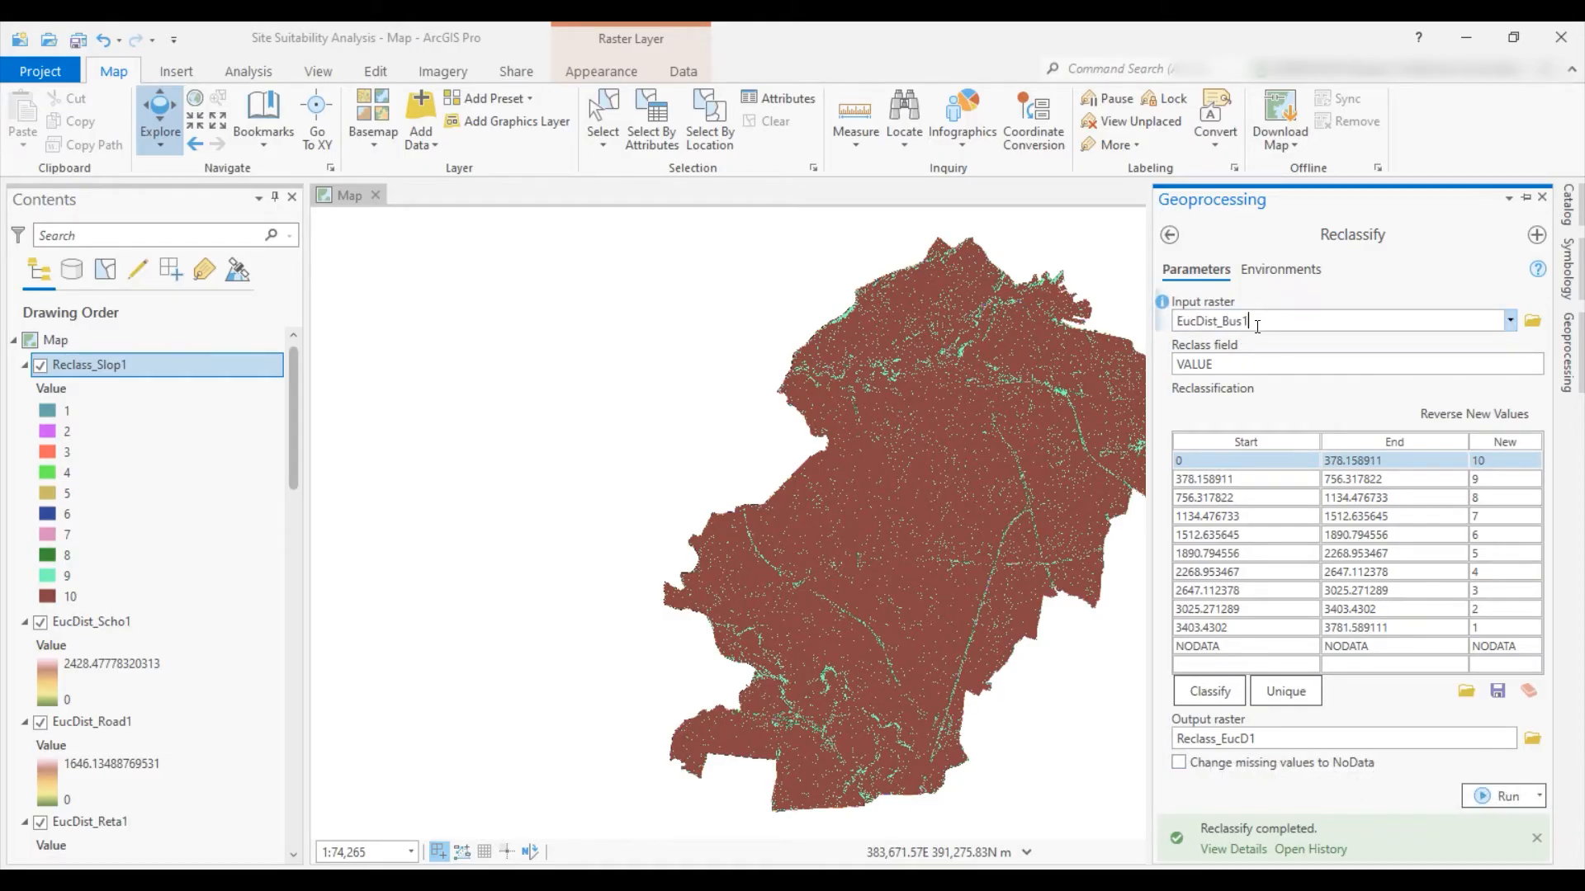
{"action": "left_click", "coordinate": [1271, 739]}
{"action": "left_click_drag", "start_coordinate": [1509, 742], "coordinate": [1479, 741]}
{"action": "type", "text": "Bus1"}
{"action": "left_click", "coordinate": [1436, 775]}
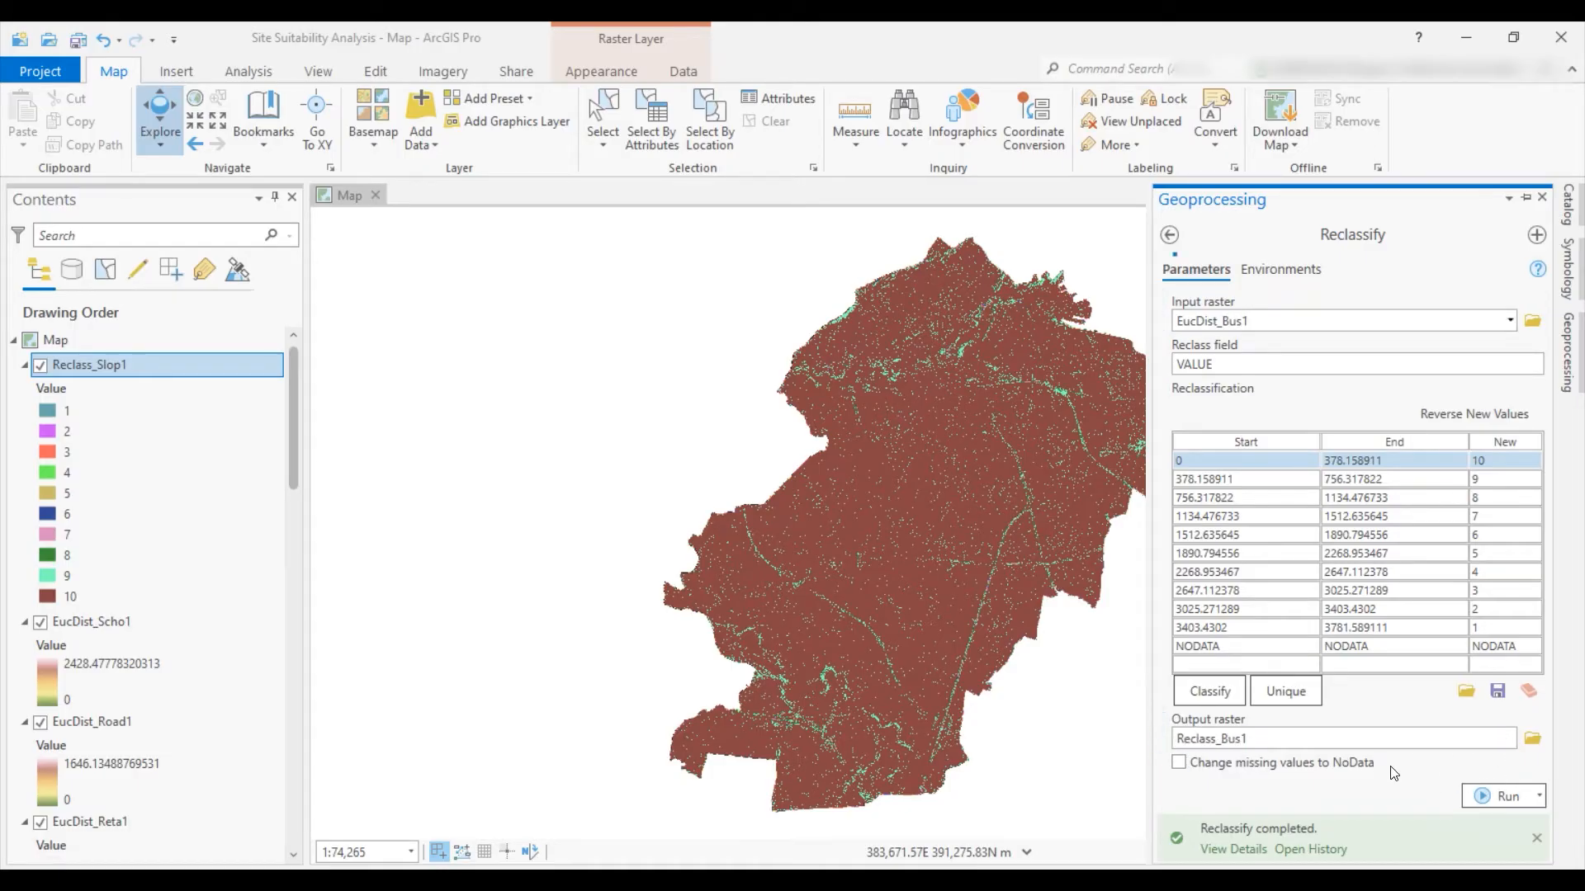
{"action": "left_click", "coordinate": [1277, 271]}
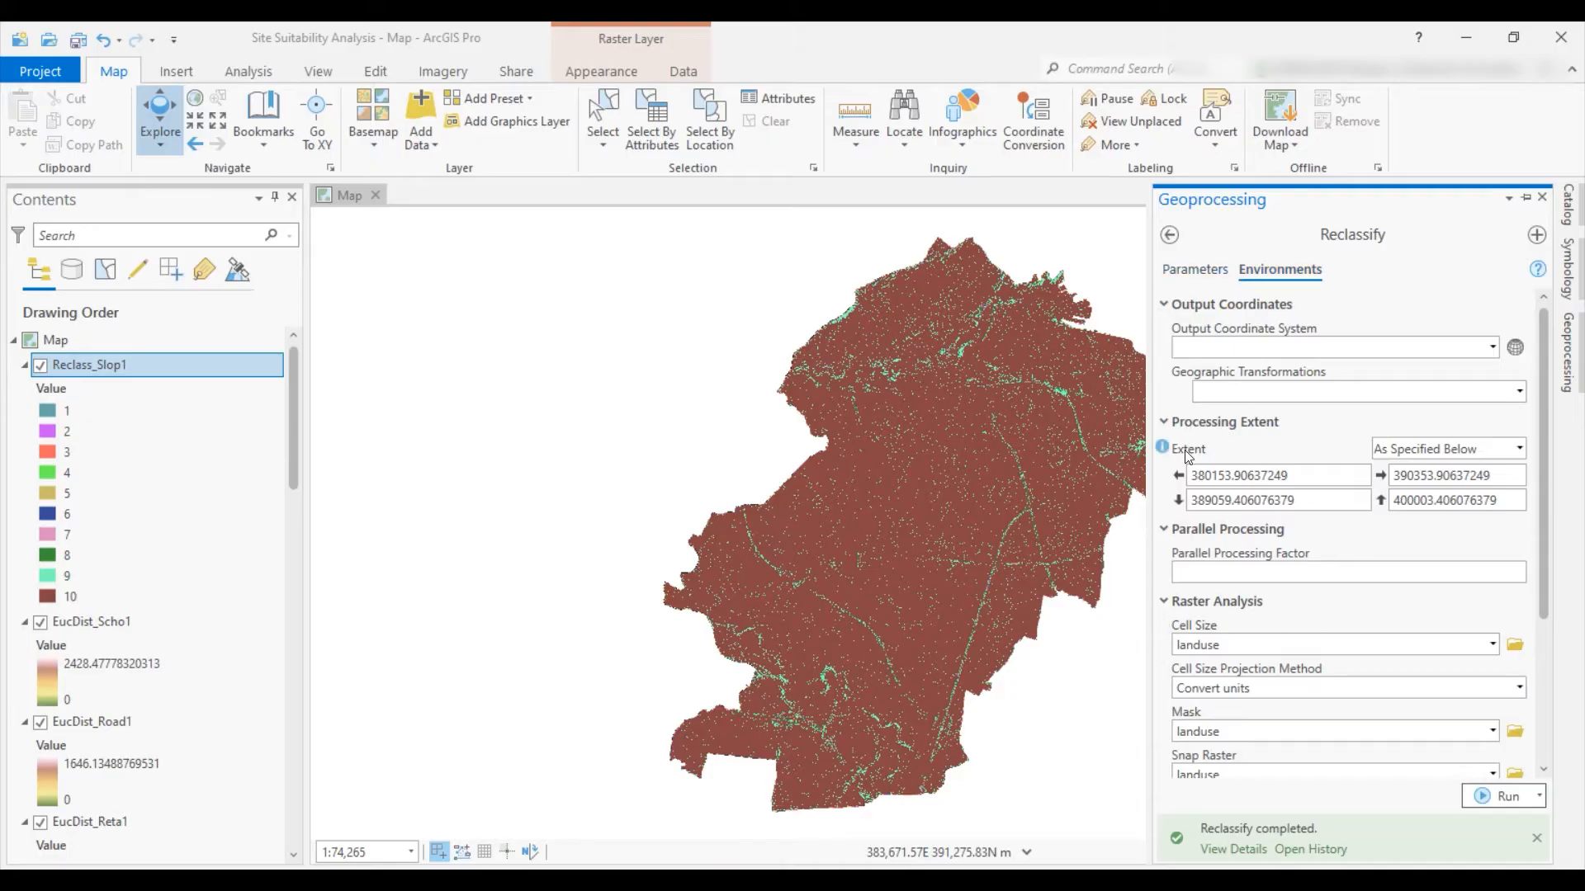
{"action": "left_click", "coordinate": [1212, 277]}
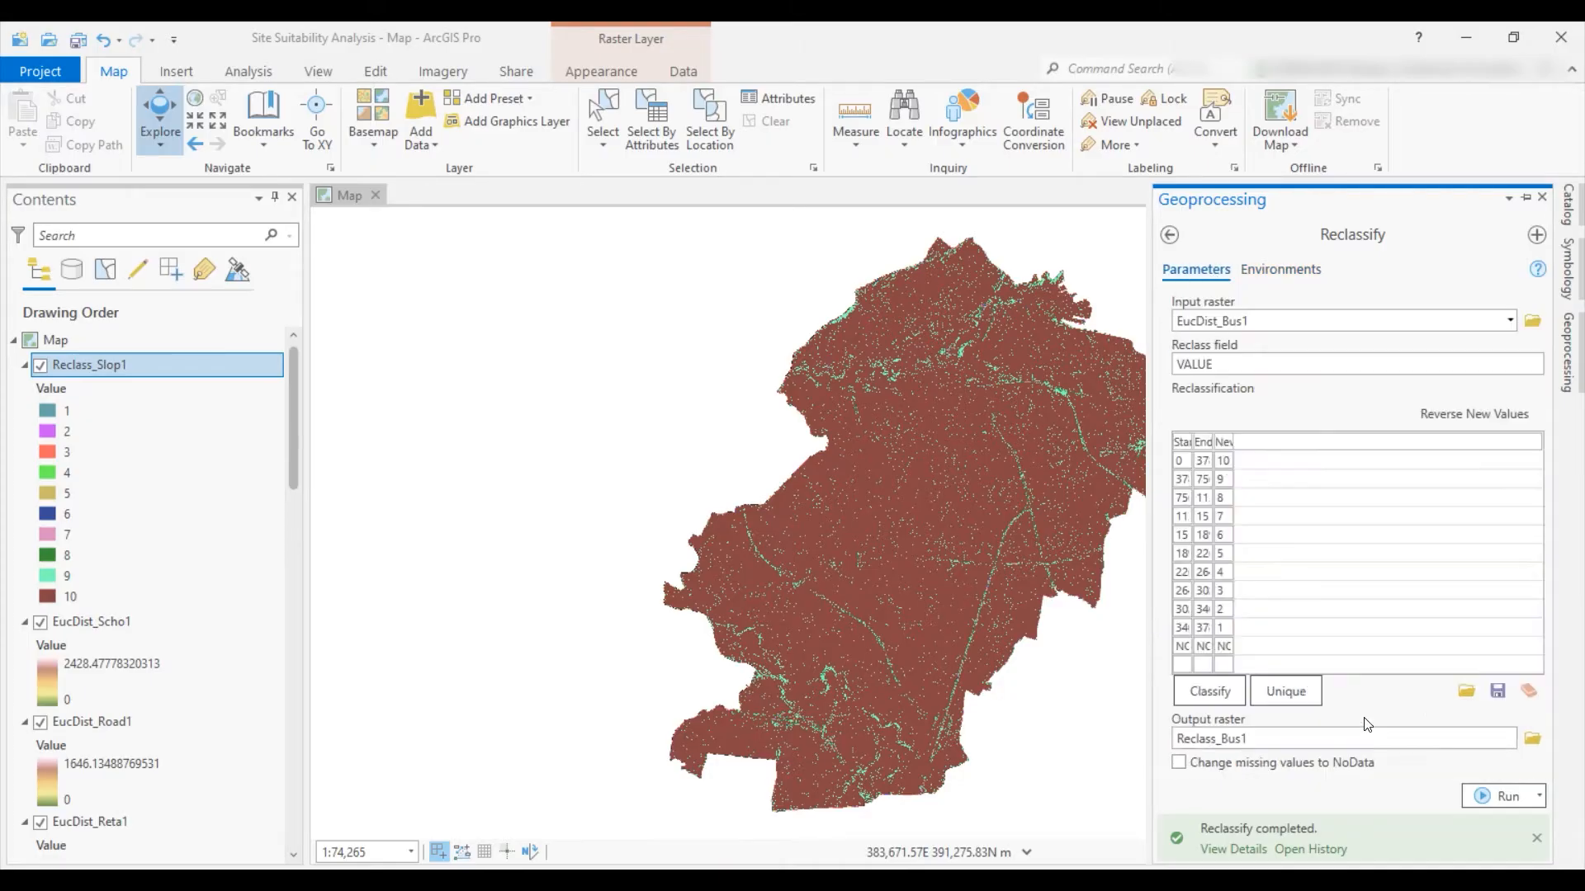
{"action": "left_click", "coordinate": [1508, 796]}
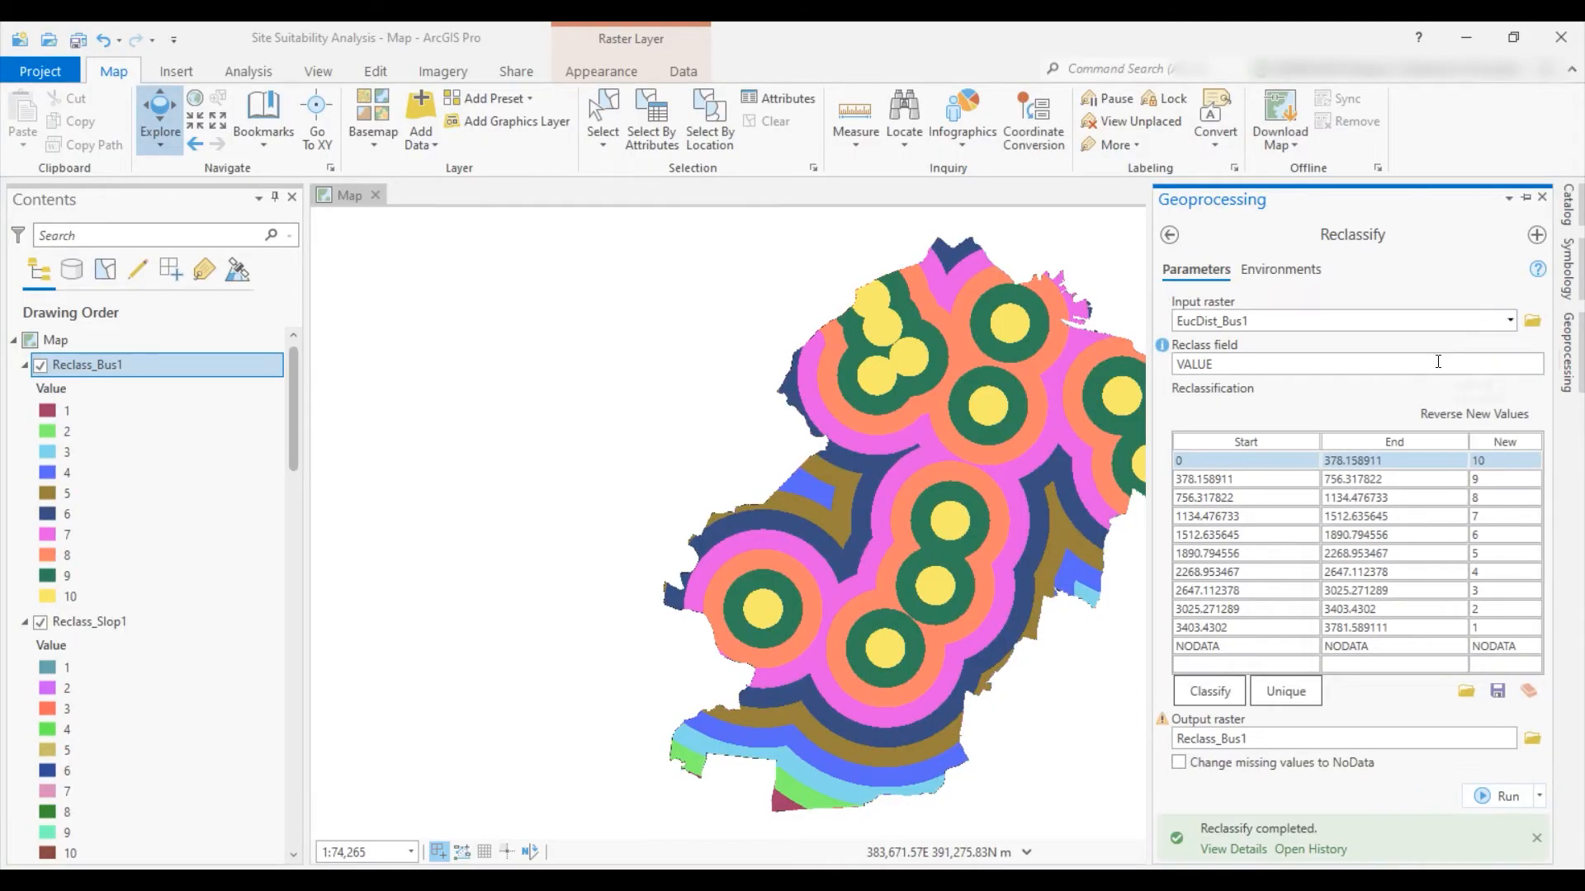
Set EucDist_Comm1 as the Reclassify input, classify it by equal interval into 10 classes, and reverse the new values
{"action": "left_click", "coordinate": [1510, 321]}
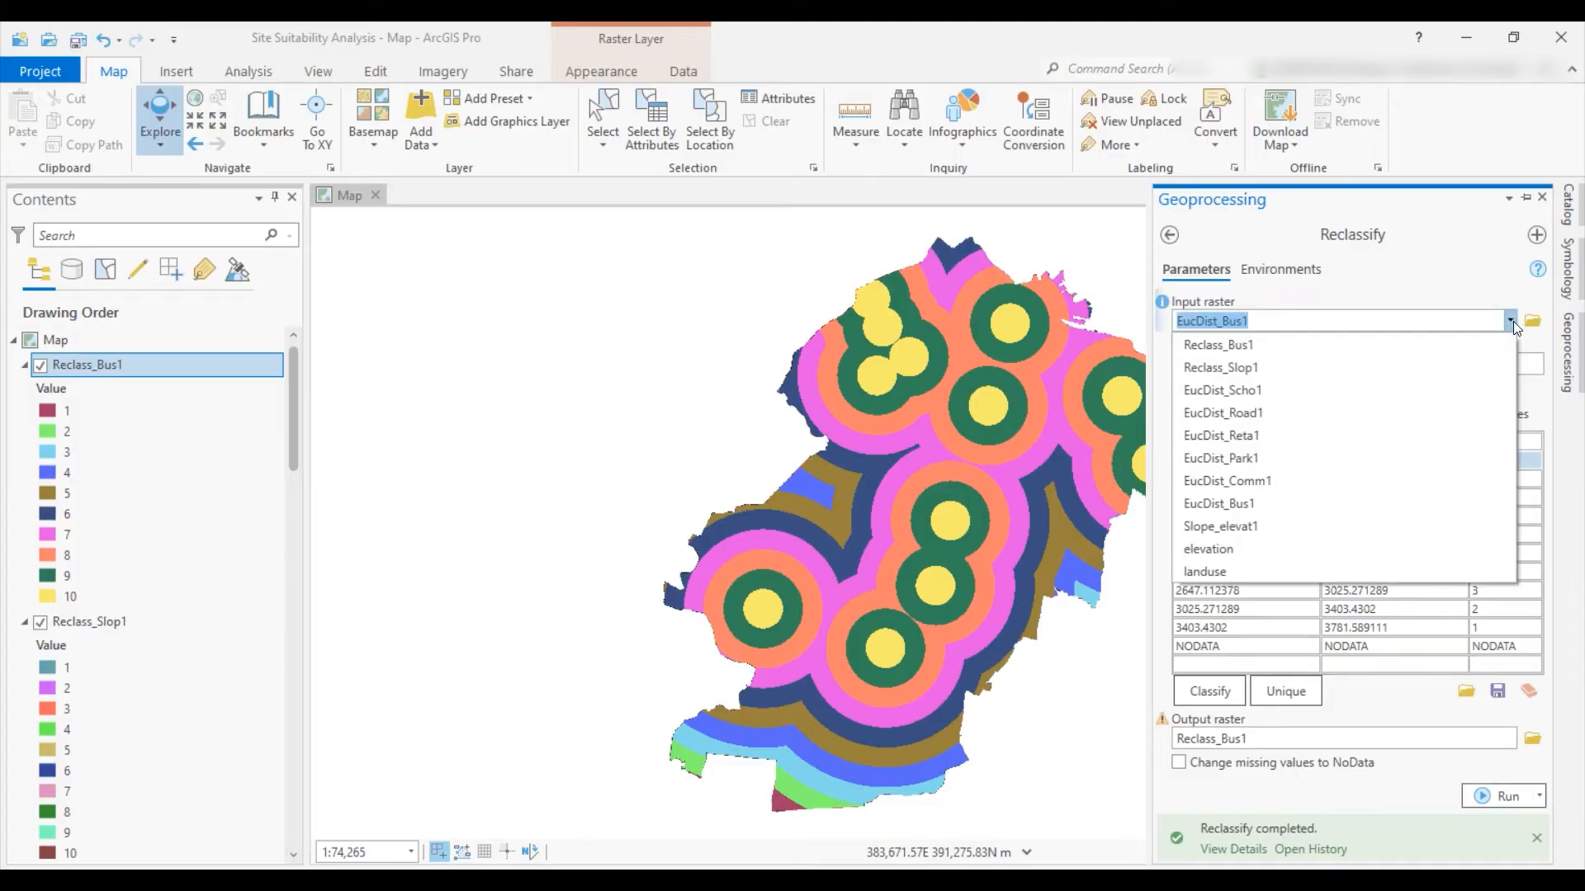
{"action": "left_click", "coordinate": [1213, 481]}
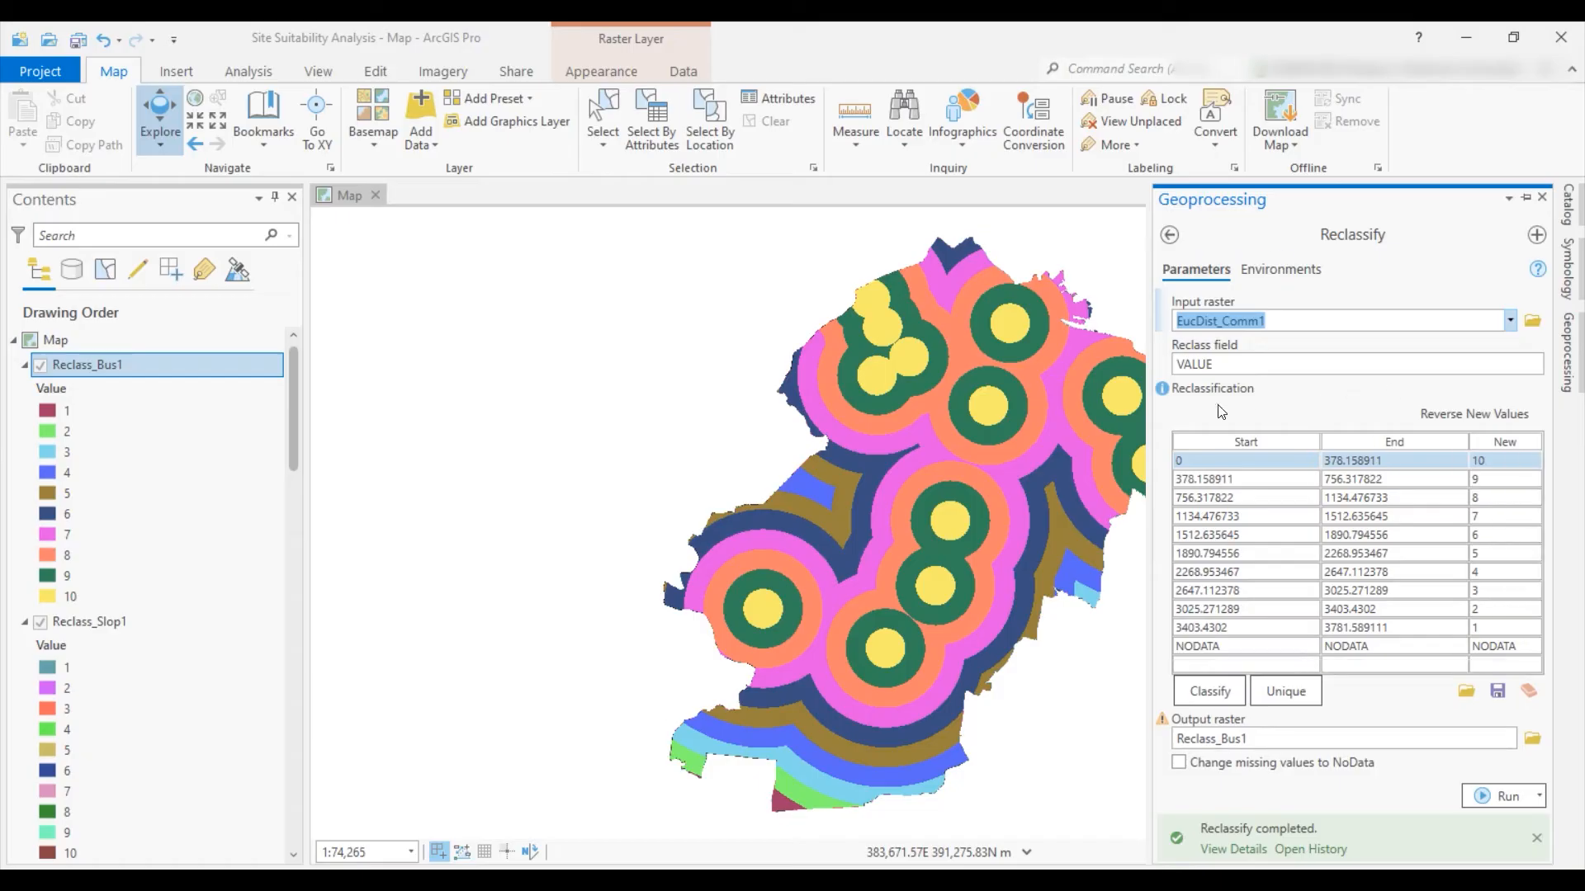
{"action": "left_click", "coordinate": [1218, 690]}
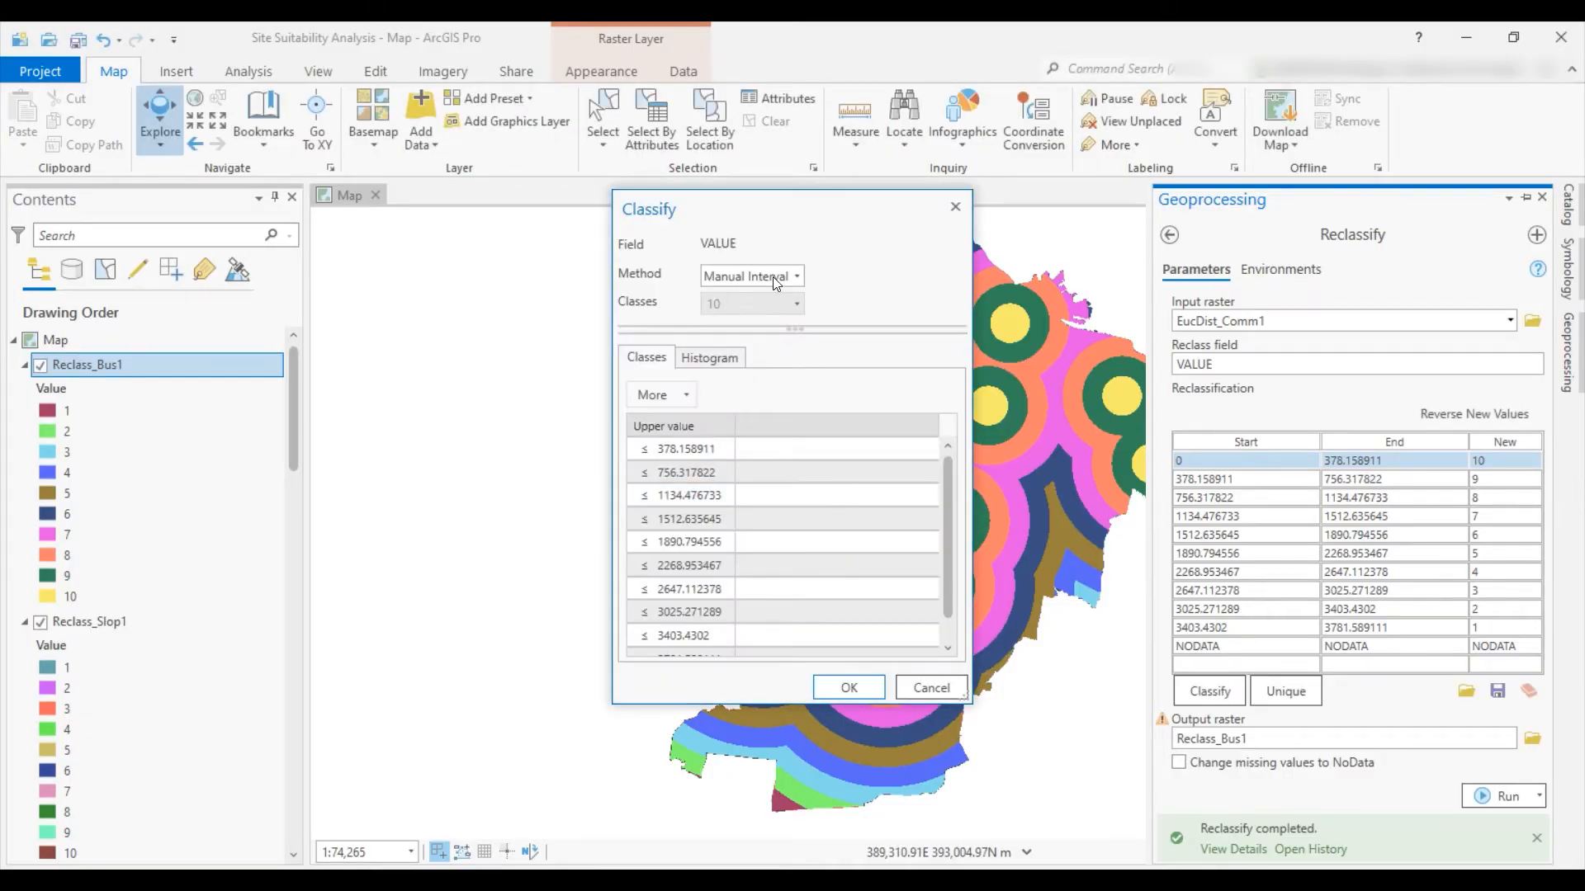
{"action": "left_click", "coordinate": [772, 275]}
{"action": "left_click", "coordinate": [784, 500]}
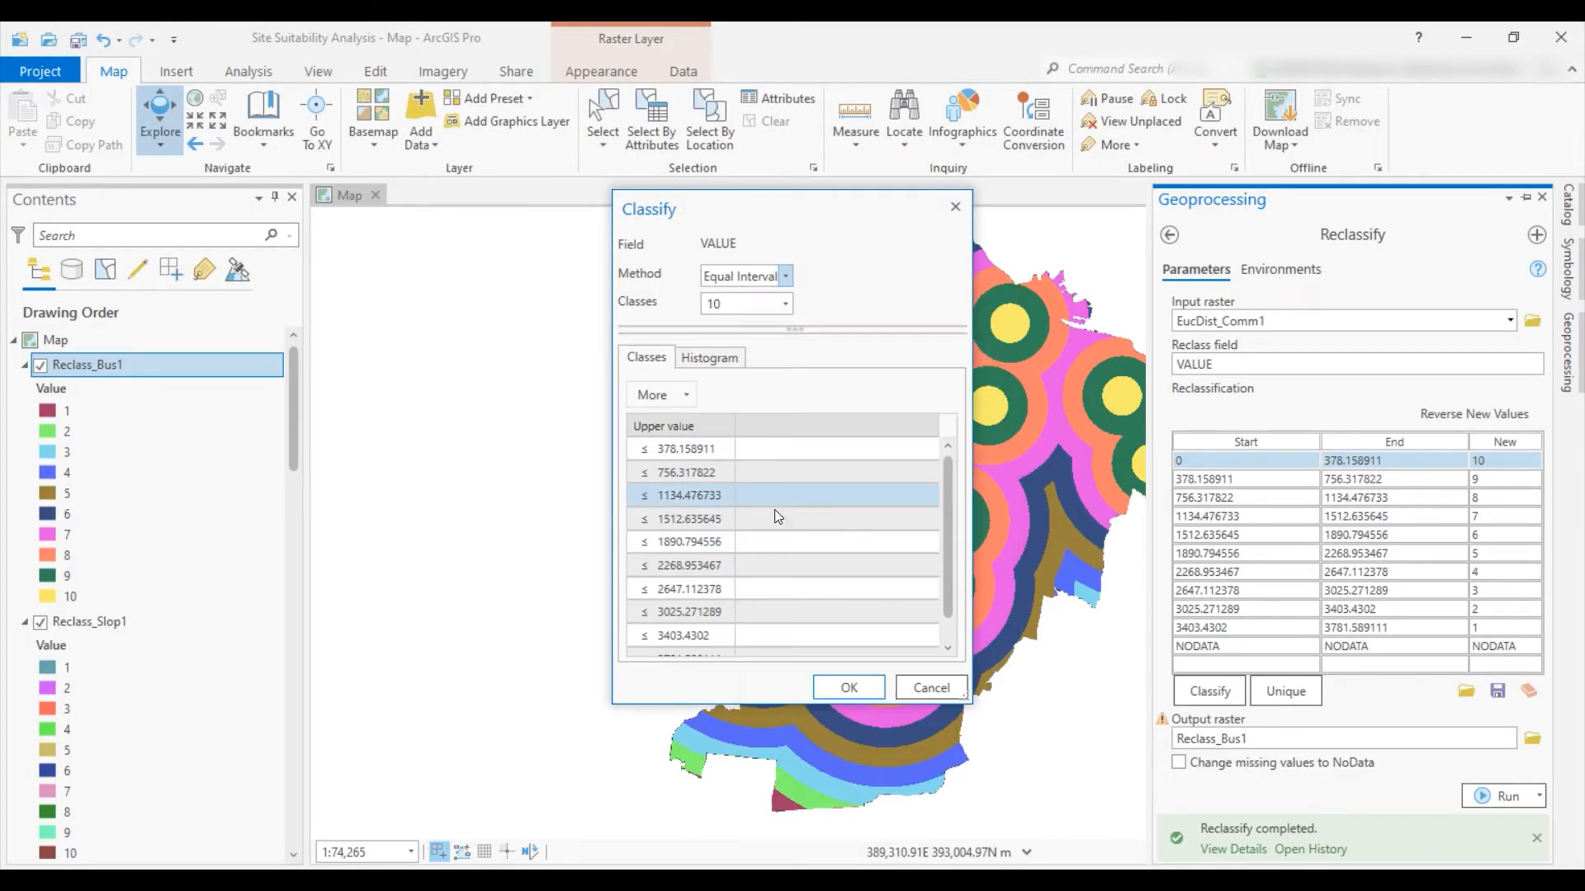
{"action": "left_click", "coordinate": [847, 685]}
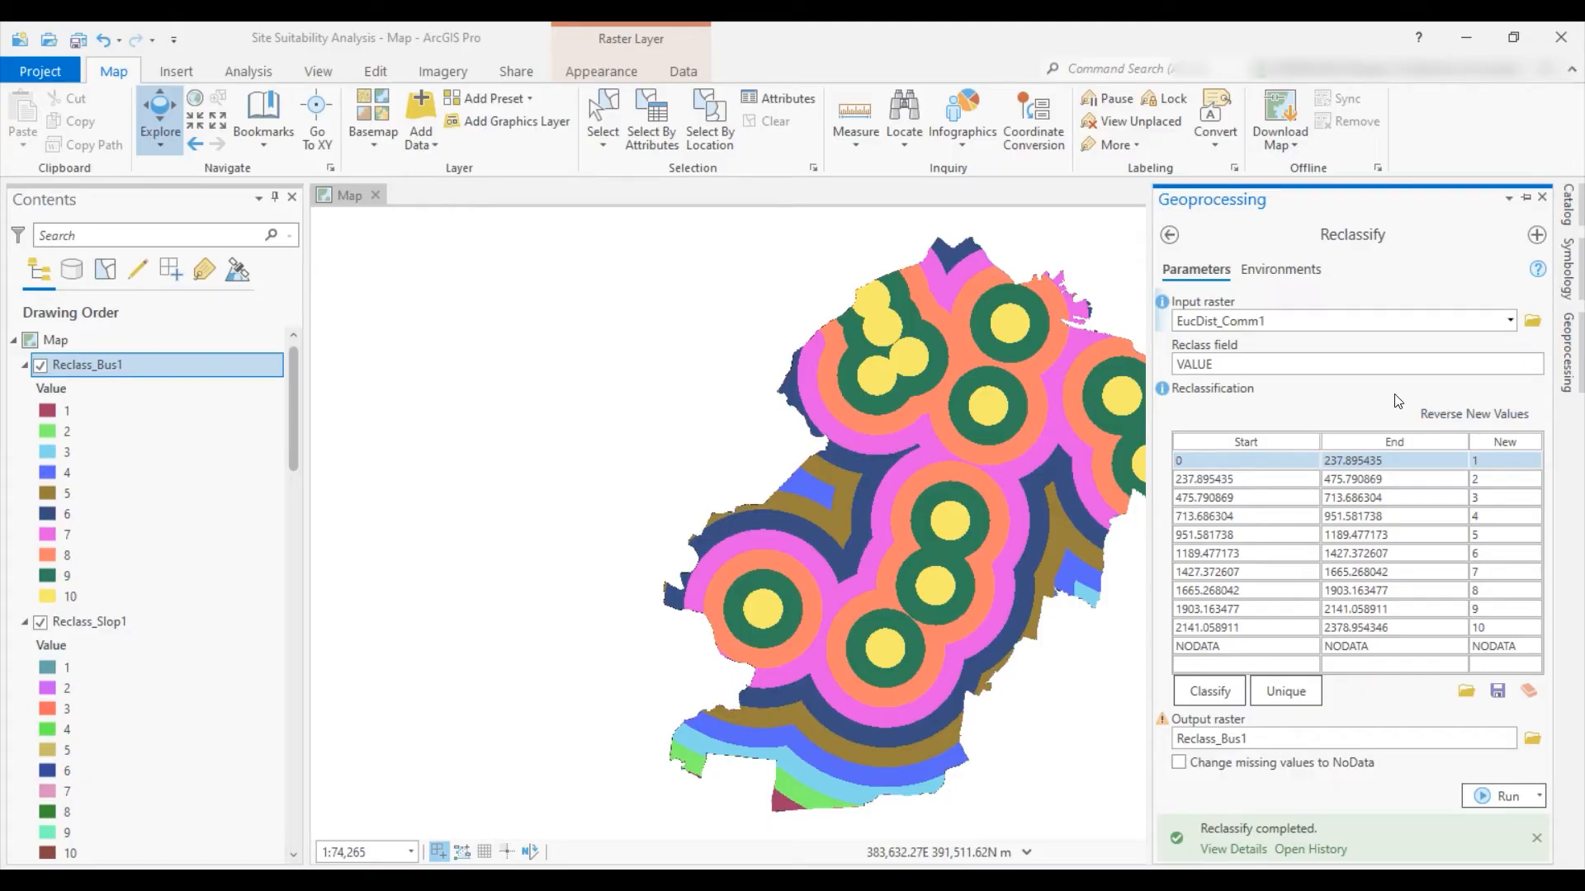
{"action": "left_click", "coordinate": [1510, 413]}
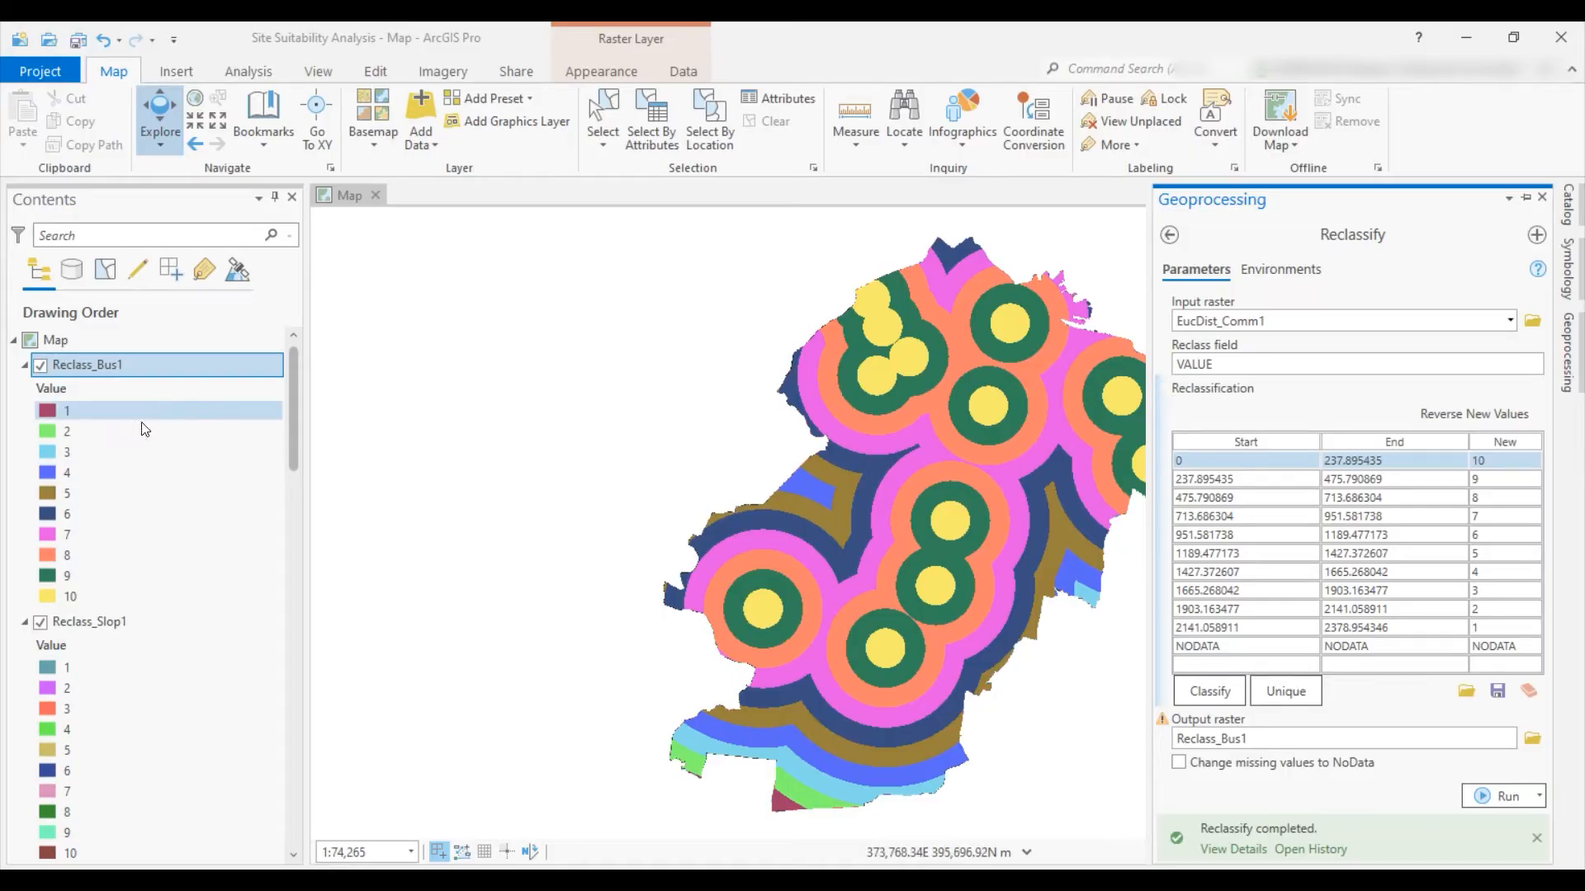
Name the output raster Reclass_Comm1 and run Reclassify on the EucDist_Comm1 raster
{"action": "left_click", "coordinate": [1288, 320]}
{"action": "double_click", "coordinate": [1258, 321]}
{"action": "left_click", "coordinate": [1258, 321]}
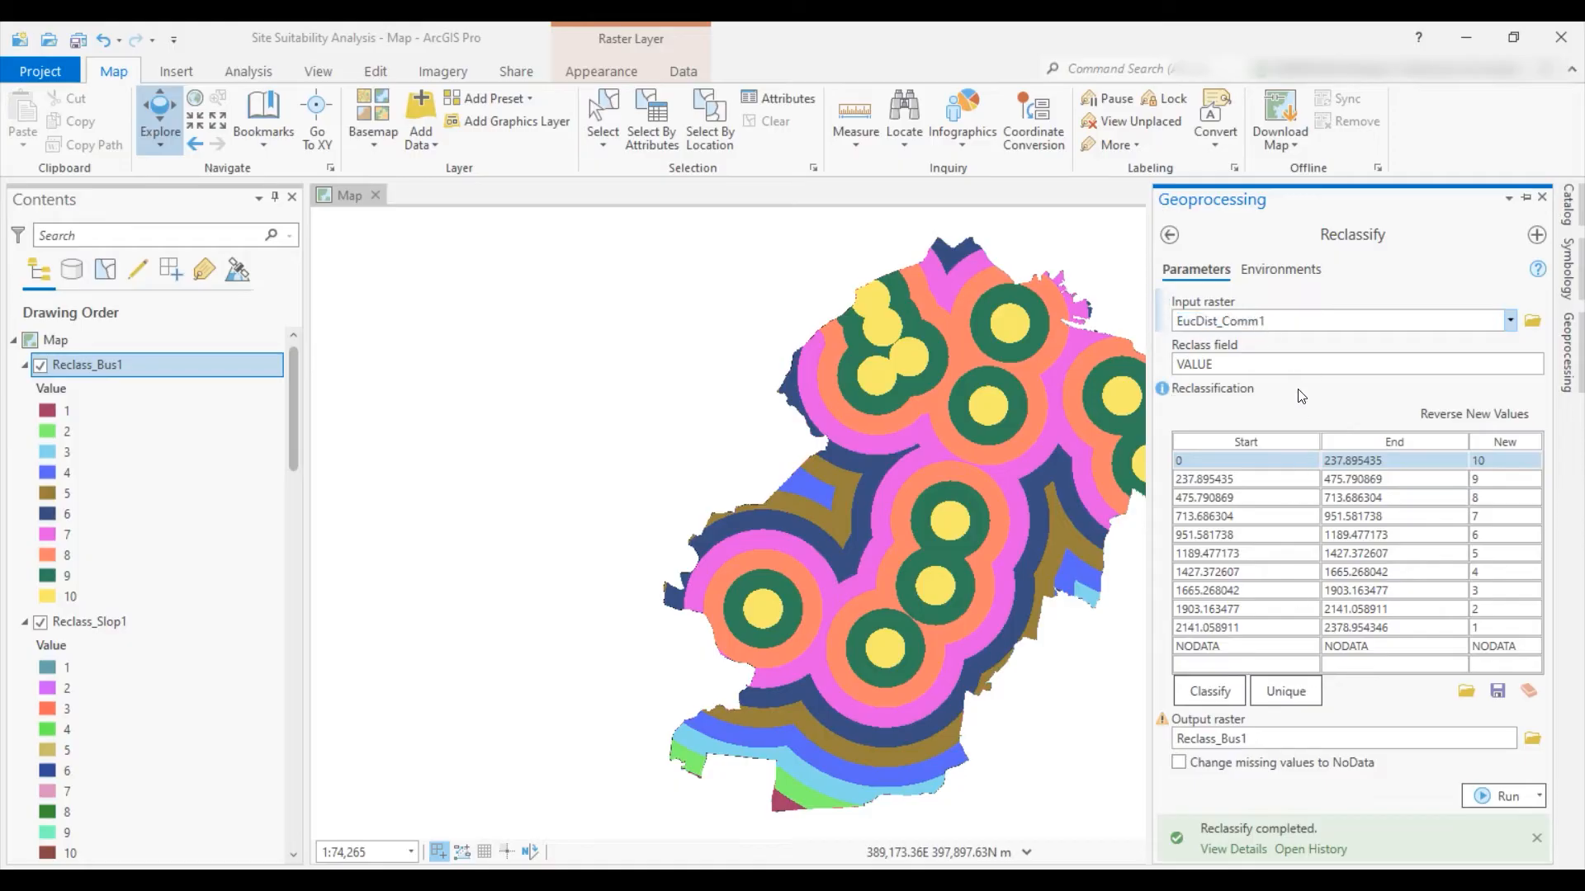
{"action": "double_click", "coordinate": [1258, 321]}
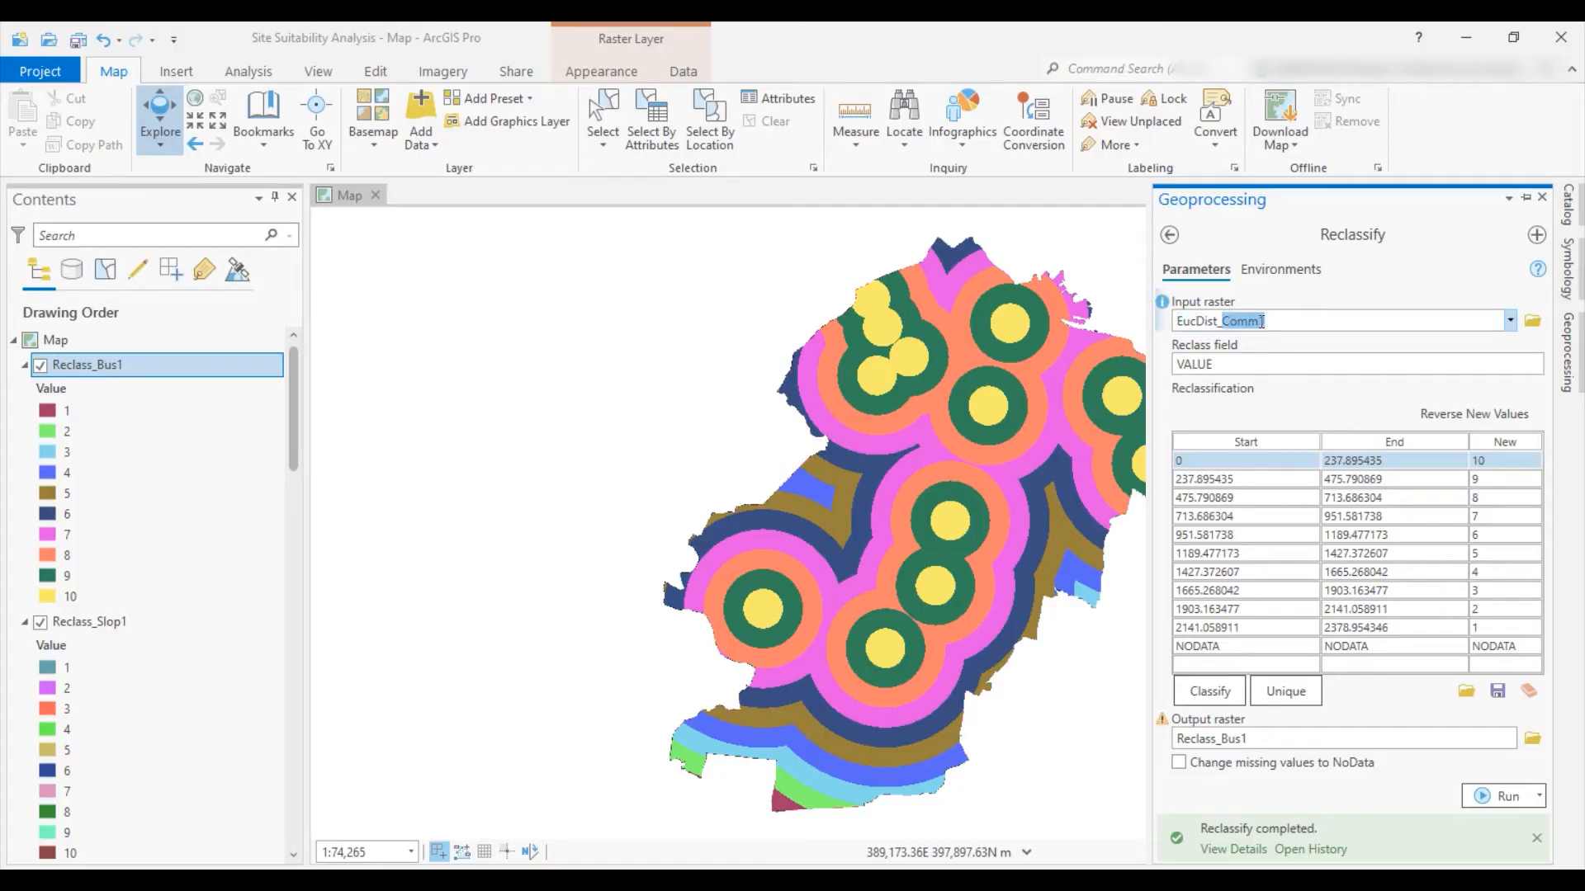
{"action": "left_click", "coordinate": [1257, 743]}
{"action": "double_click", "coordinate": [1495, 739]}
{"action": "type", "text": "Comm1"}
{"action": "left_click", "coordinate": [1443, 772]}
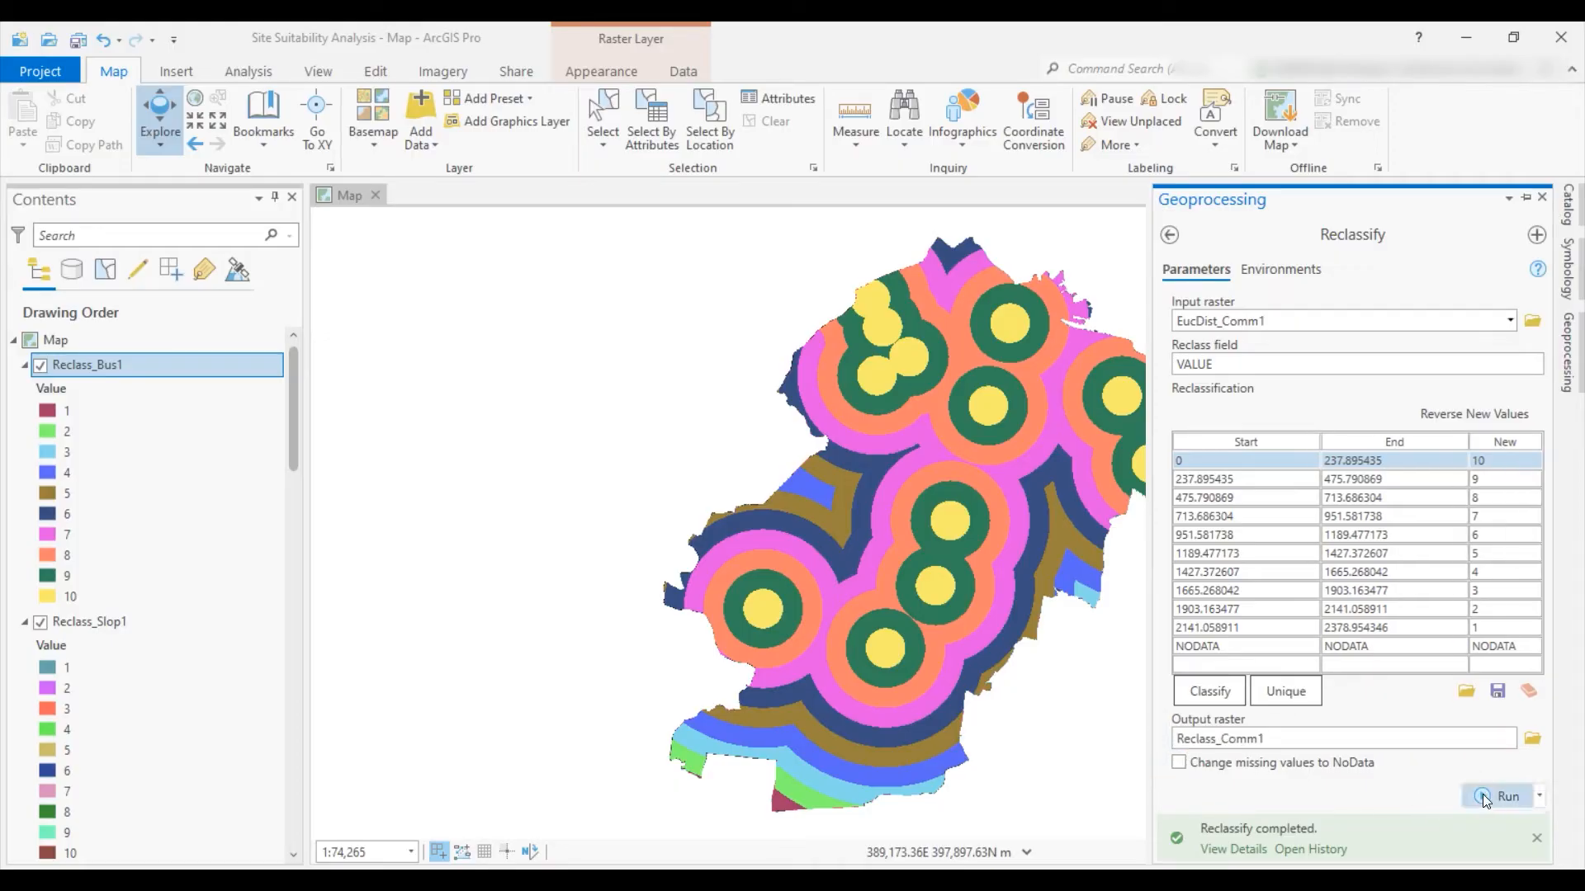
{"action": "left_click", "coordinate": [1475, 797]}
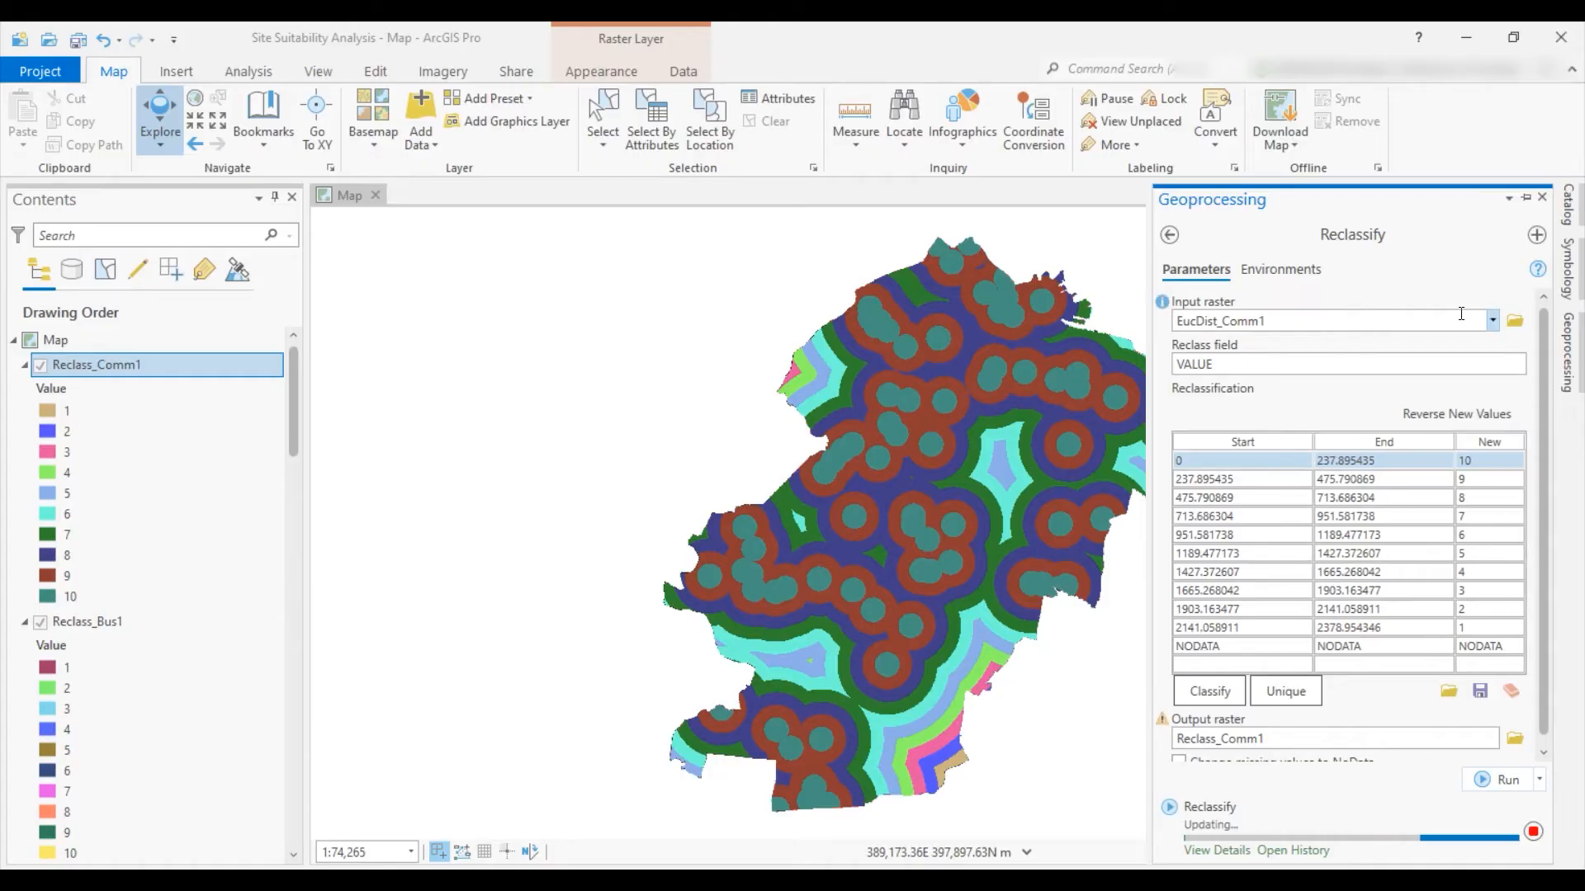
Set EucDist_Park1 as the Reclassify input, classify it by equal interval into 10 classes, and reverse the new values
{"action": "double_click", "coordinate": [1494, 320]}
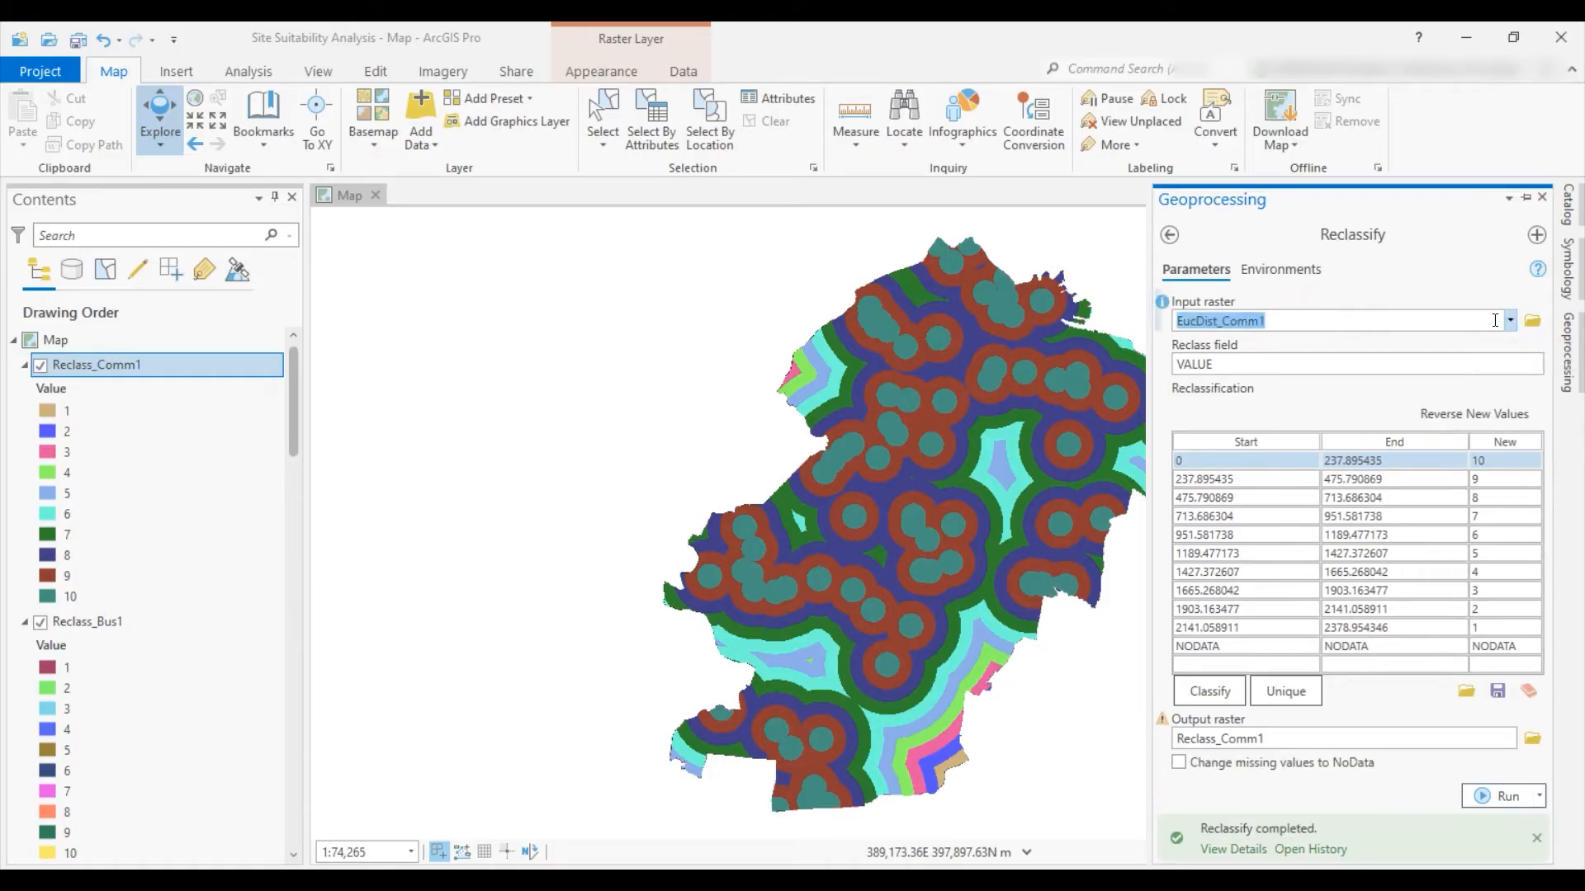
{"action": "left_click", "coordinate": [1511, 320]}
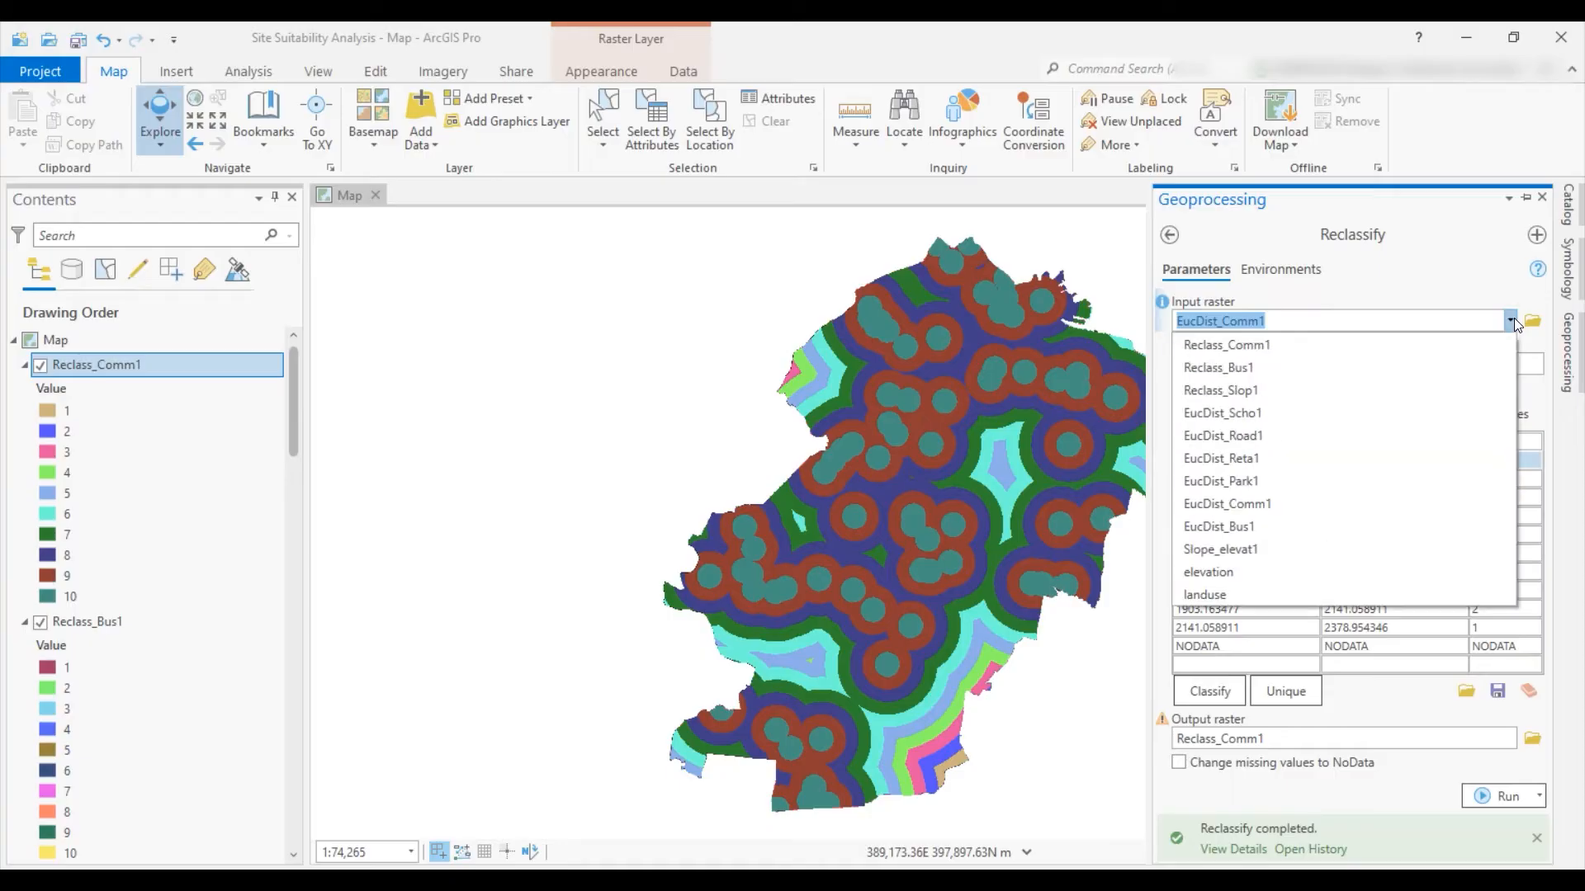
{"action": "left_click", "coordinate": [1253, 477]}
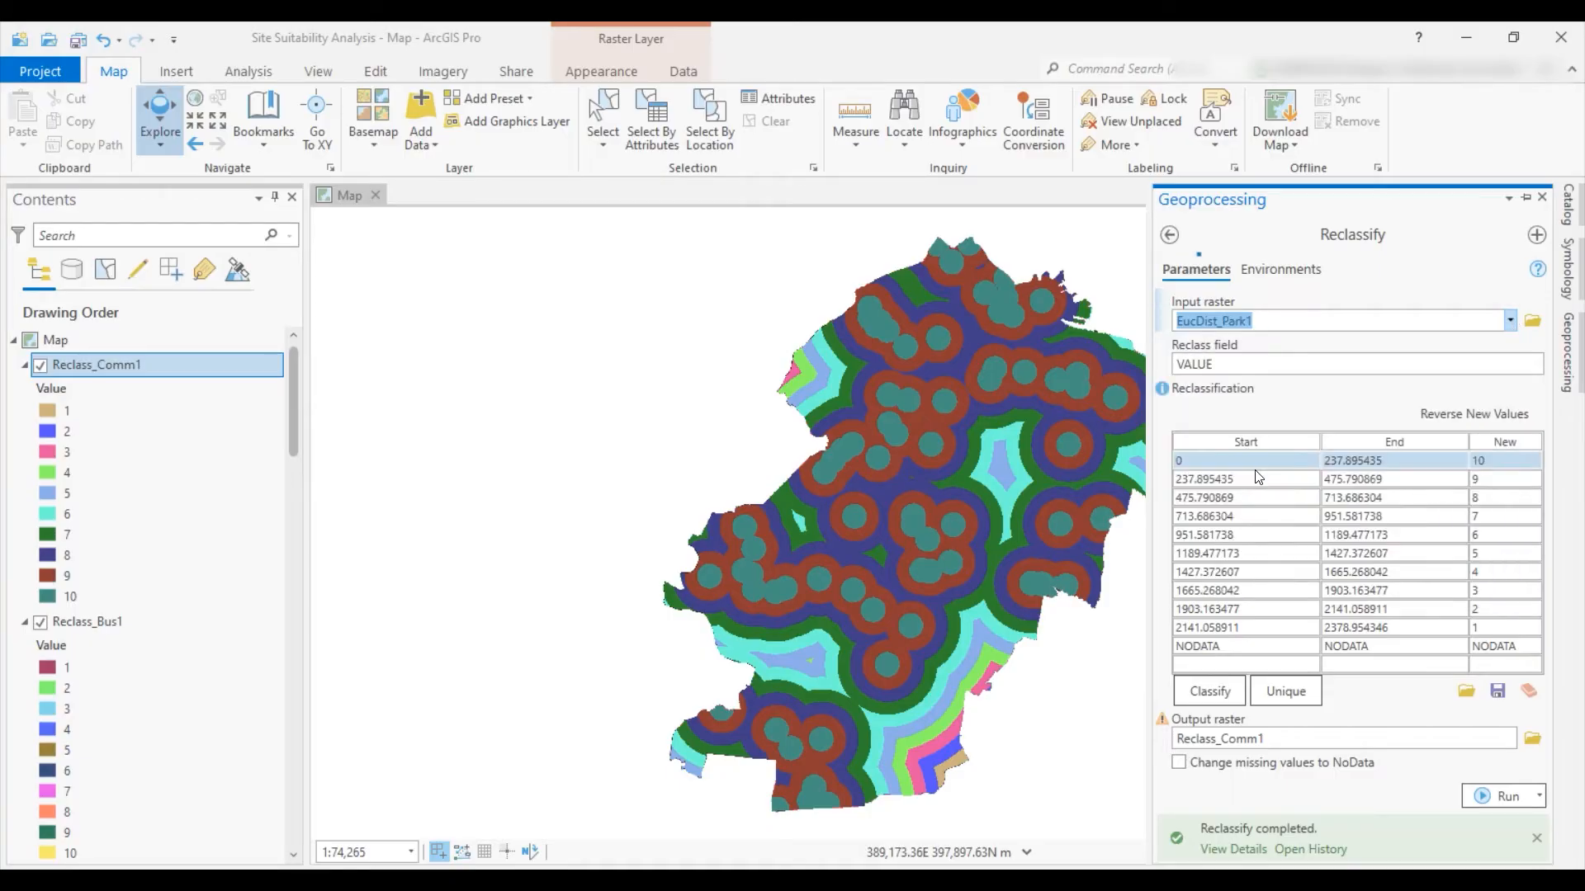
{"action": "left_click", "coordinate": [1220, 695]}
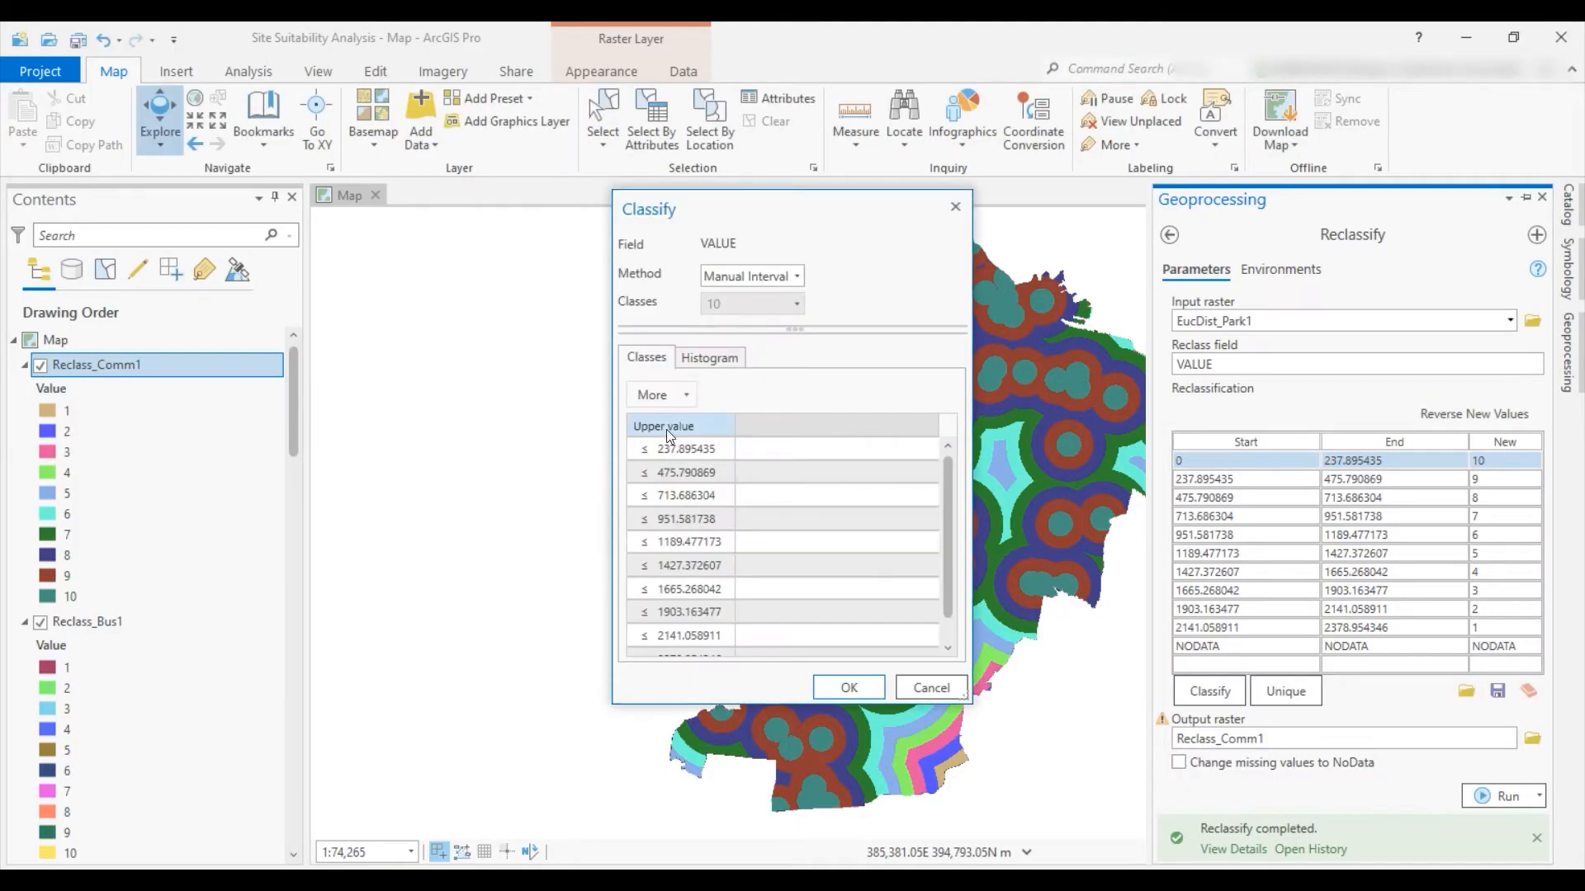
{"action": "left_click", "coordinate": [757, 277]}
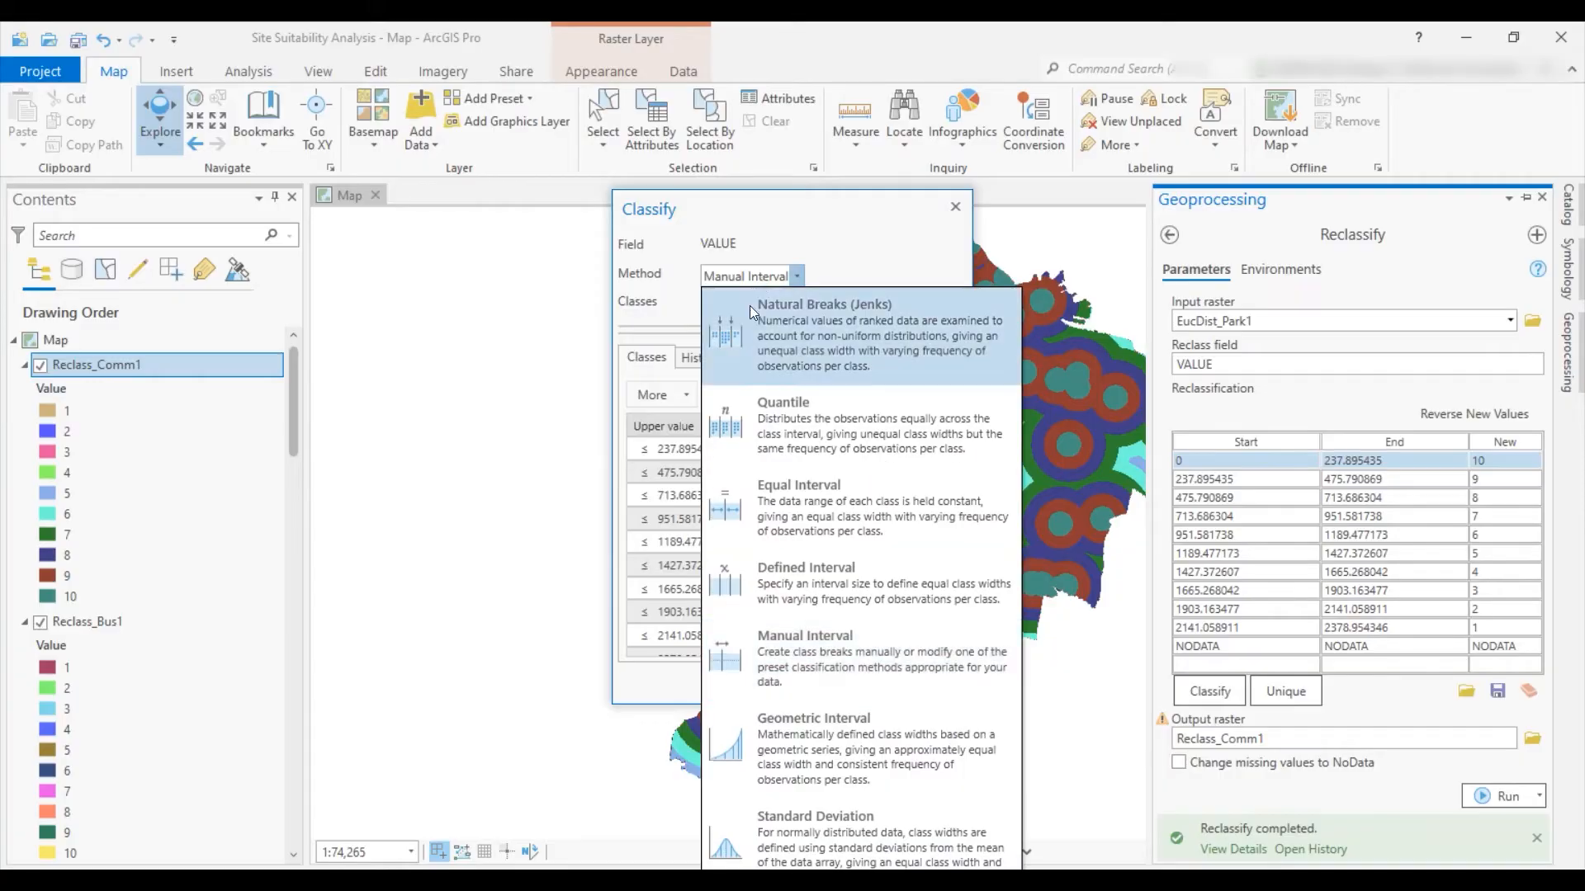
{"action": "left_click", "coordinate": [831, 507]}
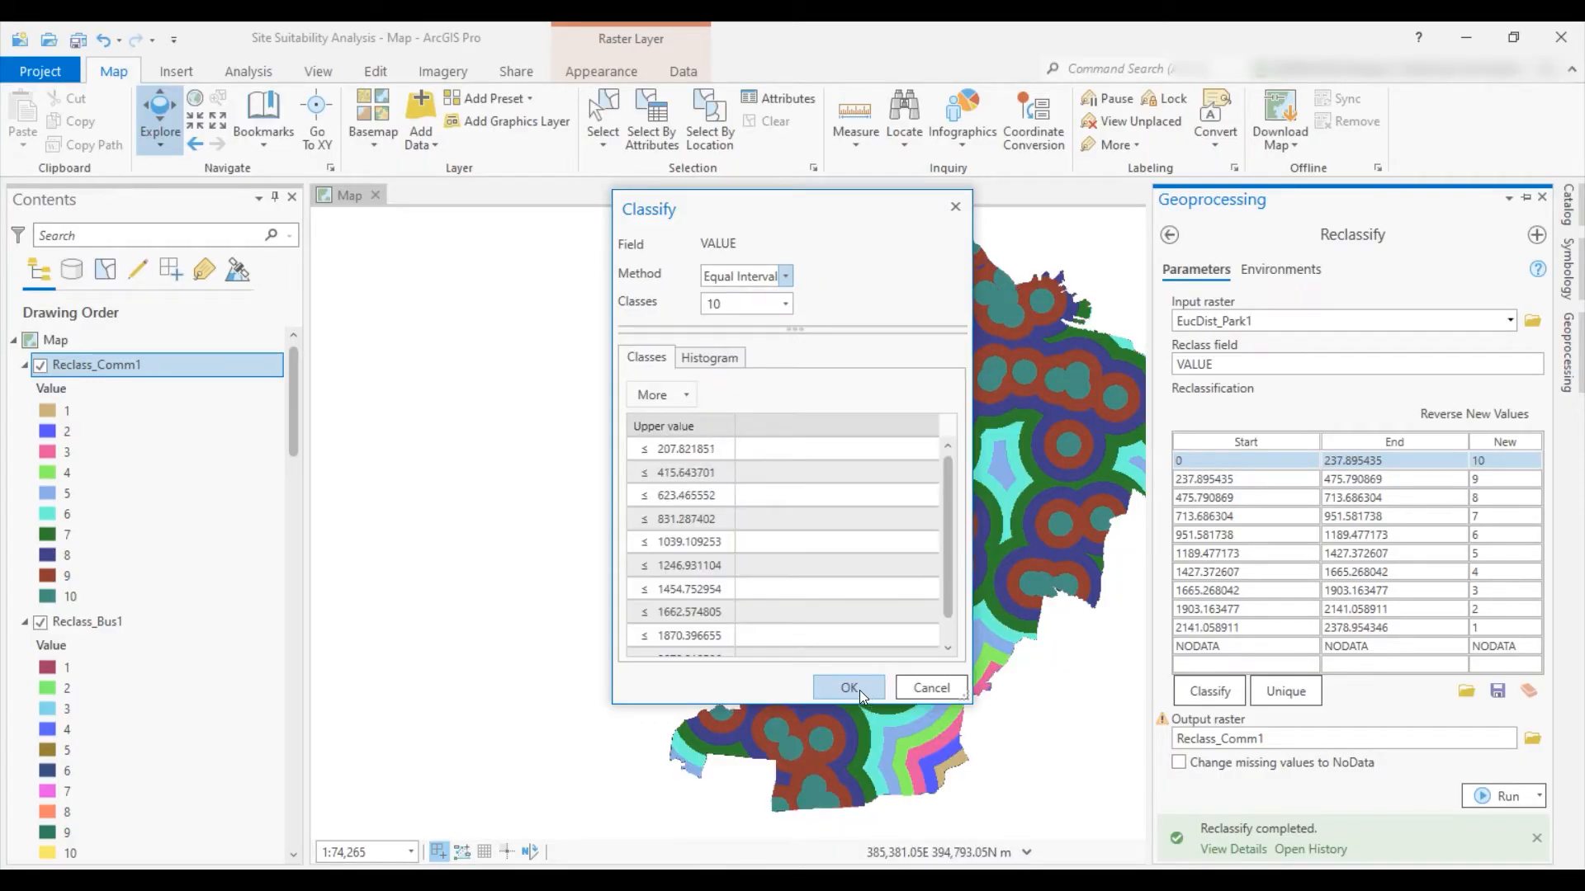
{"action": "left_click", "coordinate": [859, 690]}
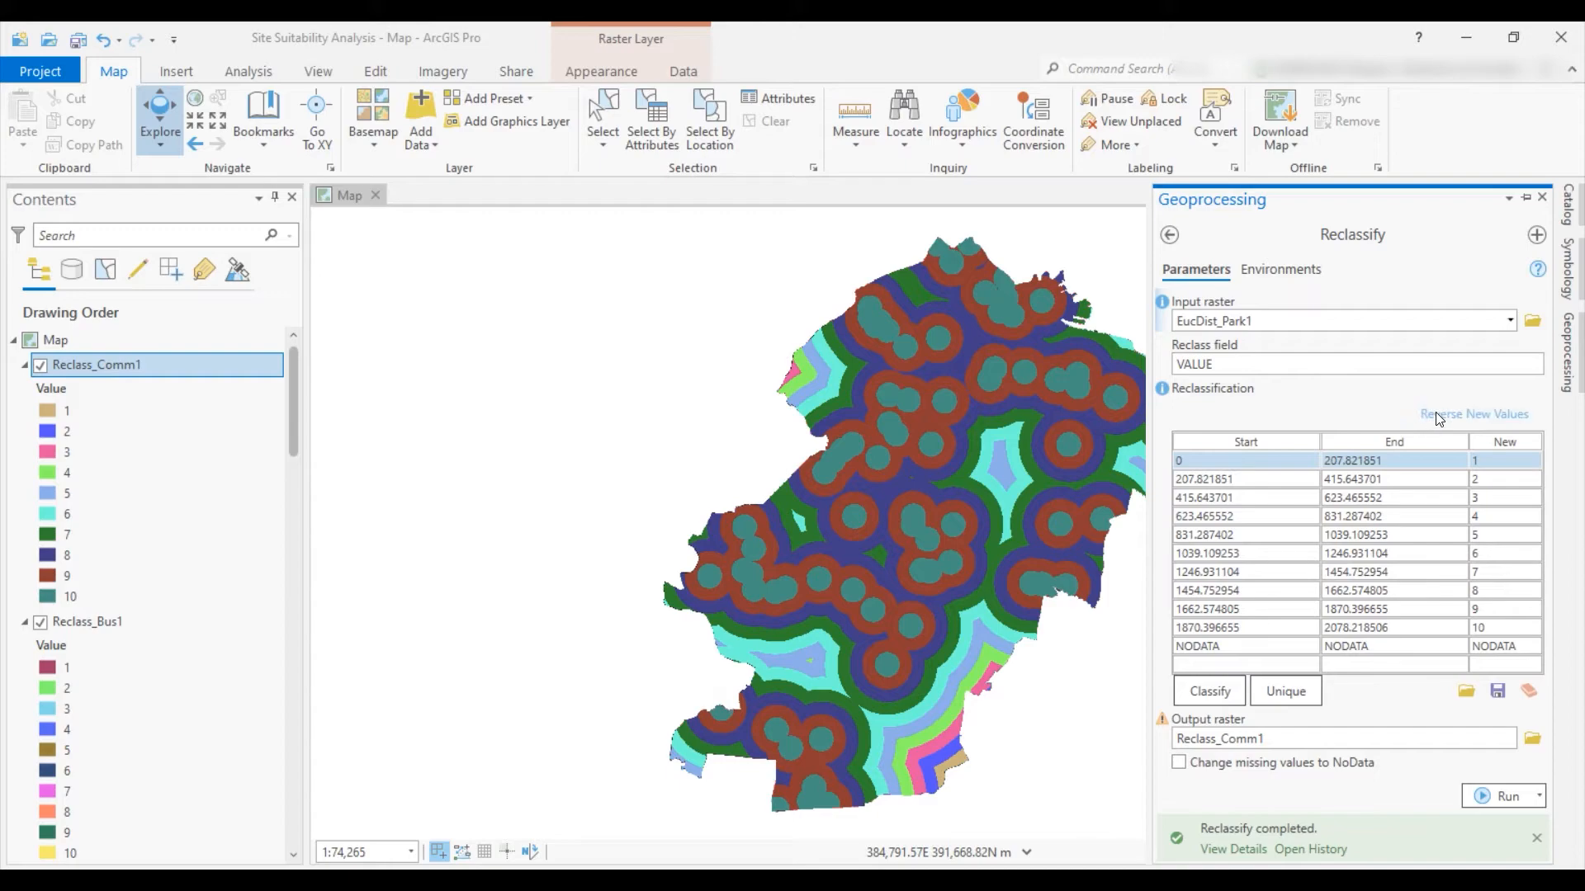
{"action": "left_click", "coordinate": [1469, 414]}
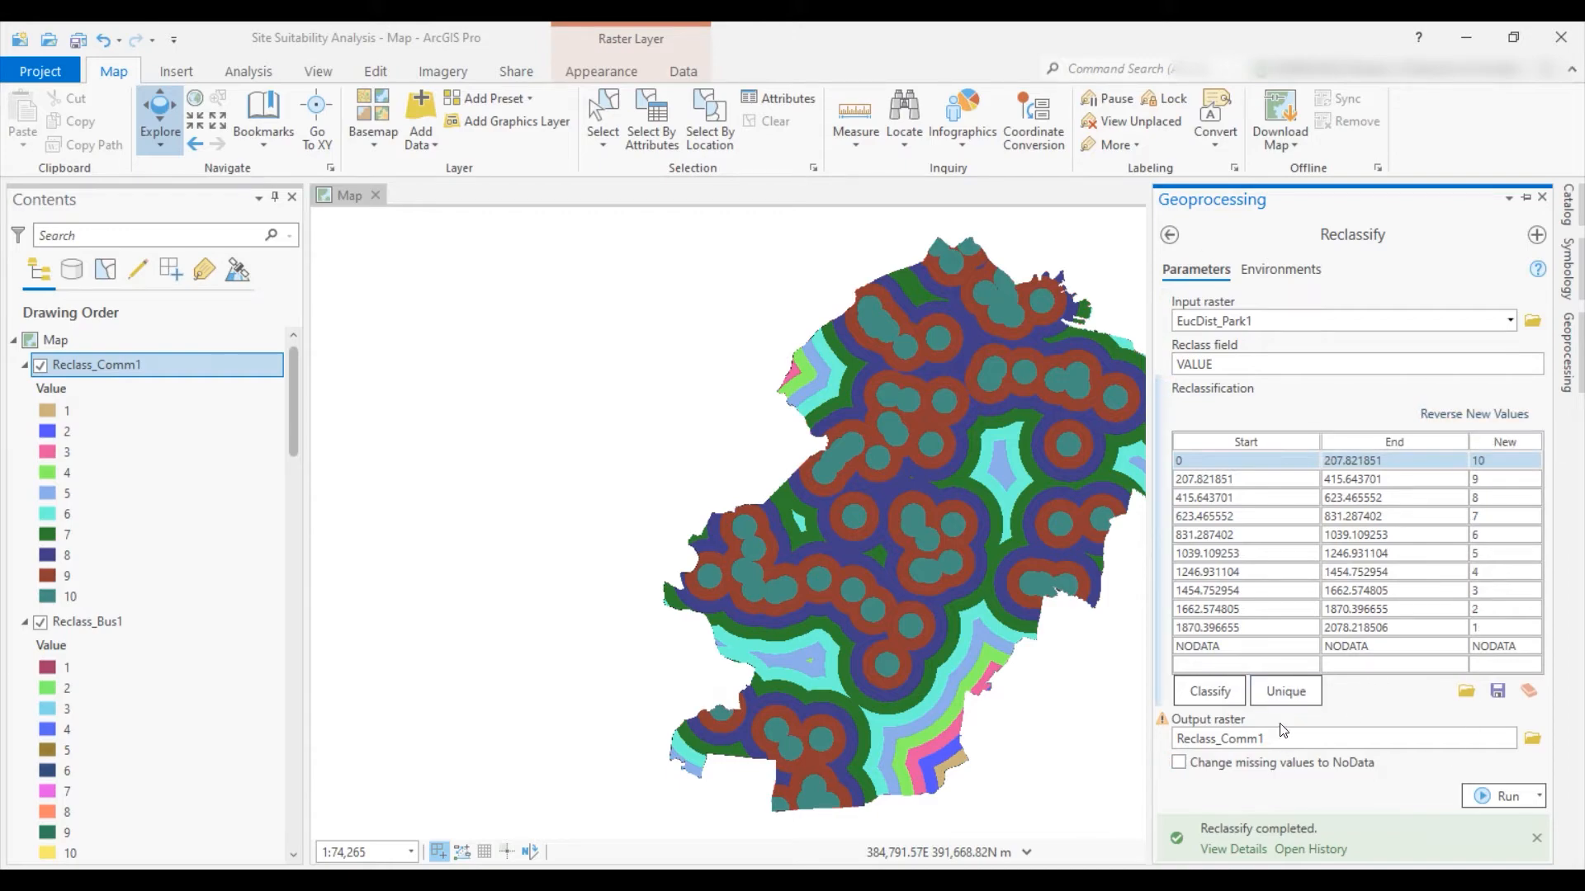
Name the output raster Reclass_Park1 and run Reclassify on the park distance raster
{"action": "left_click", "coordinate": [1248, 321]}
{"action": "left_click", "coordinate": [1264, 320]}
{"action": "double_click", "coordinate": [1248, 320]}
{"action": "key", "text": "ctrl+c"}
{"action": "left_click", "coordinate": [1273, 747]}
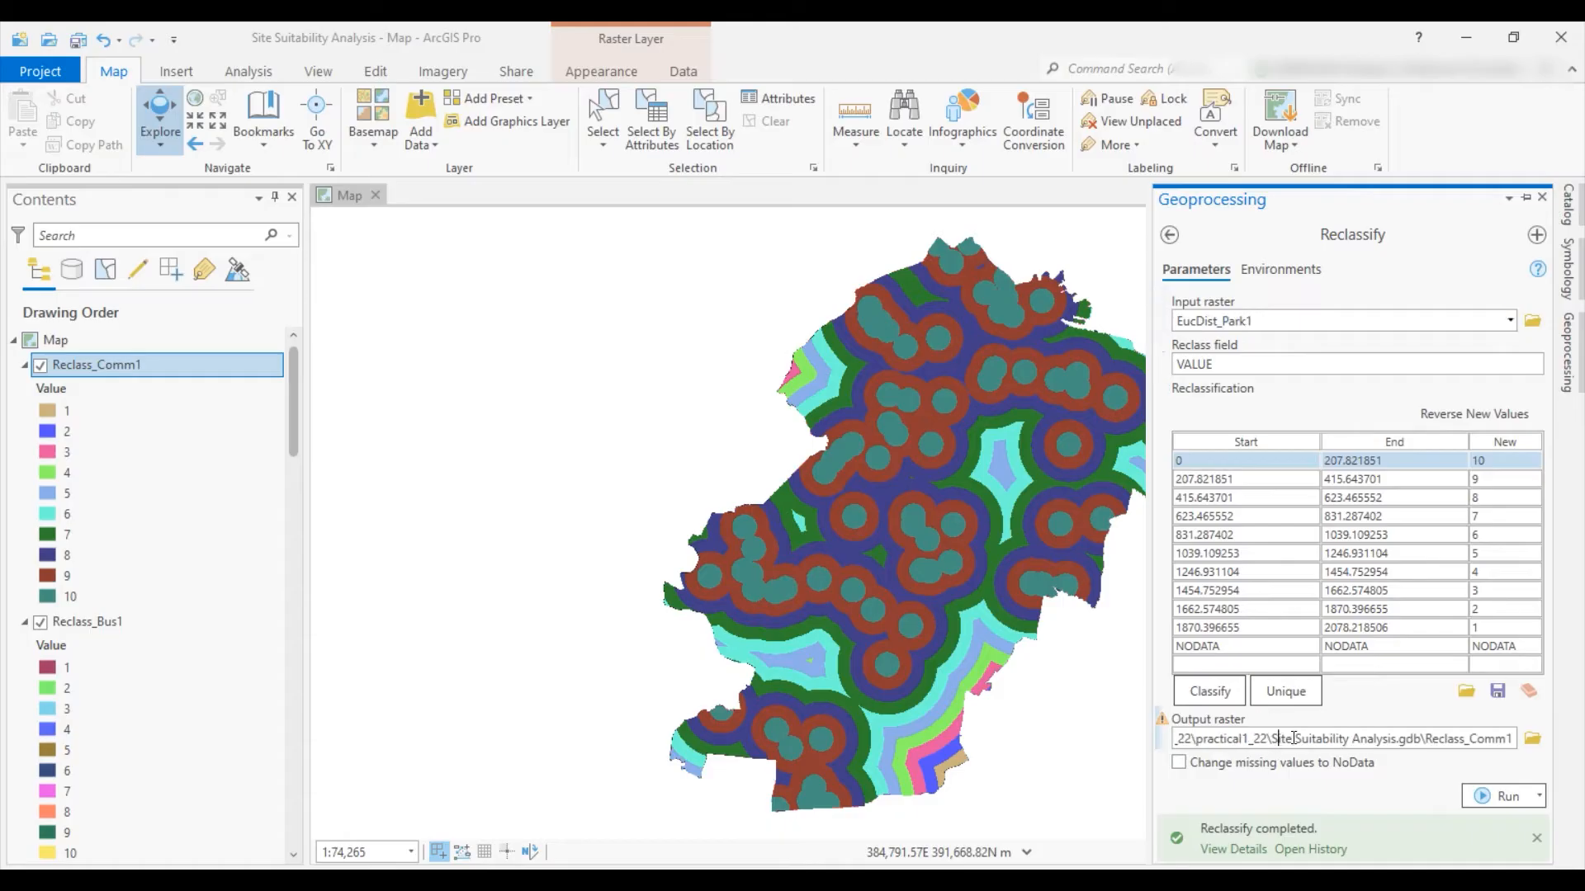
{"action": "double_click", "coordinate": [1490, 739]}
{"action": "key", "text": "ctrl+v"}
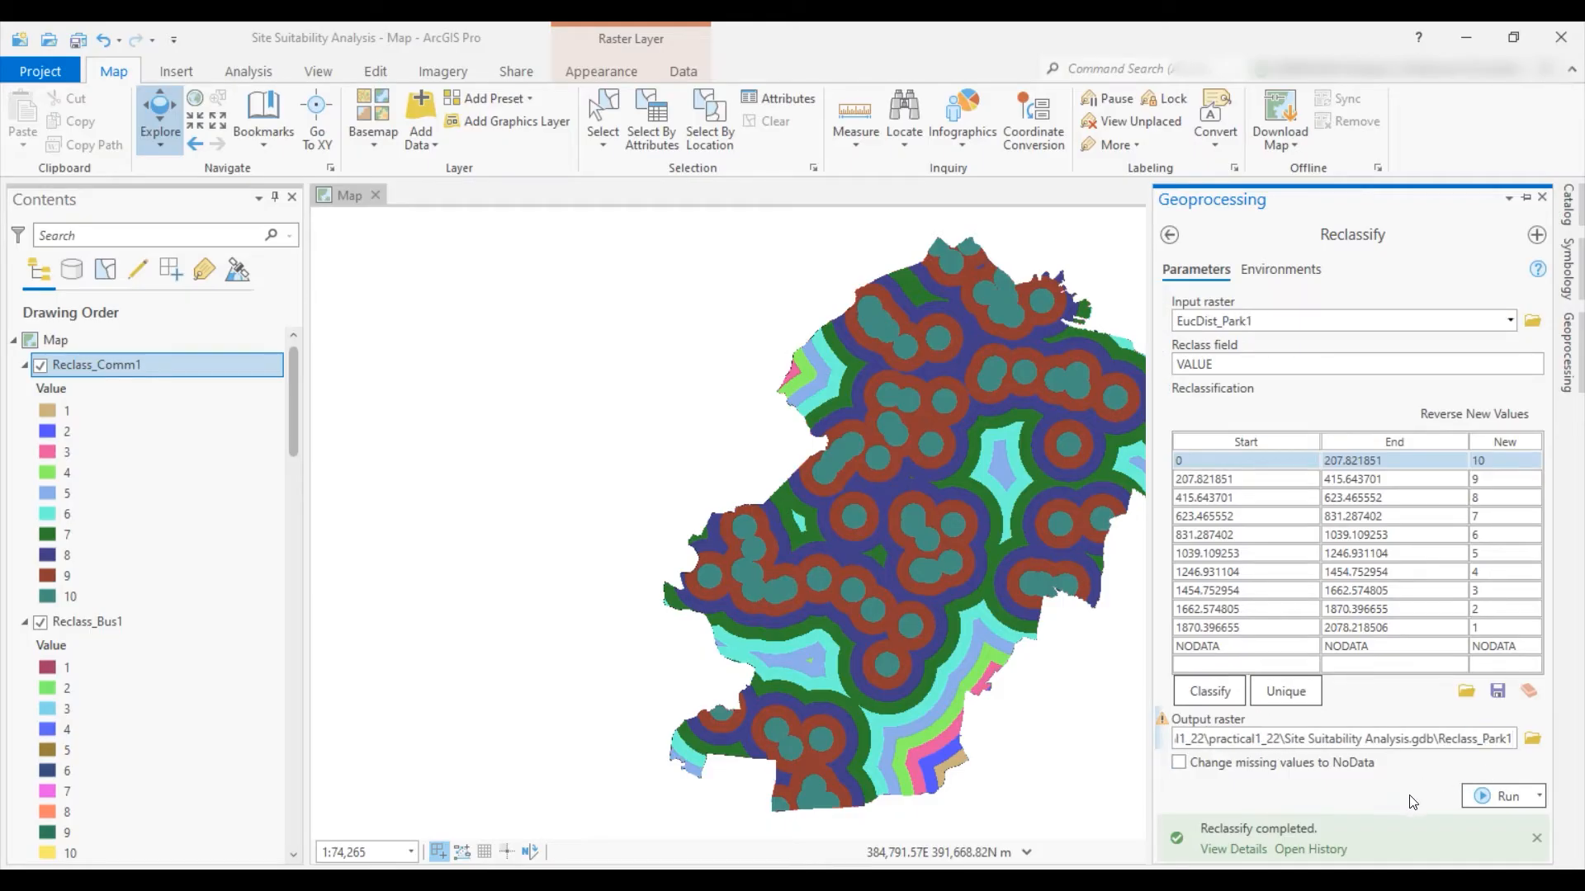
{"action": "left_click", "coordinate": [1486, 797]}
{"action": "mouse_move", "coordinate": [1399, 807]}
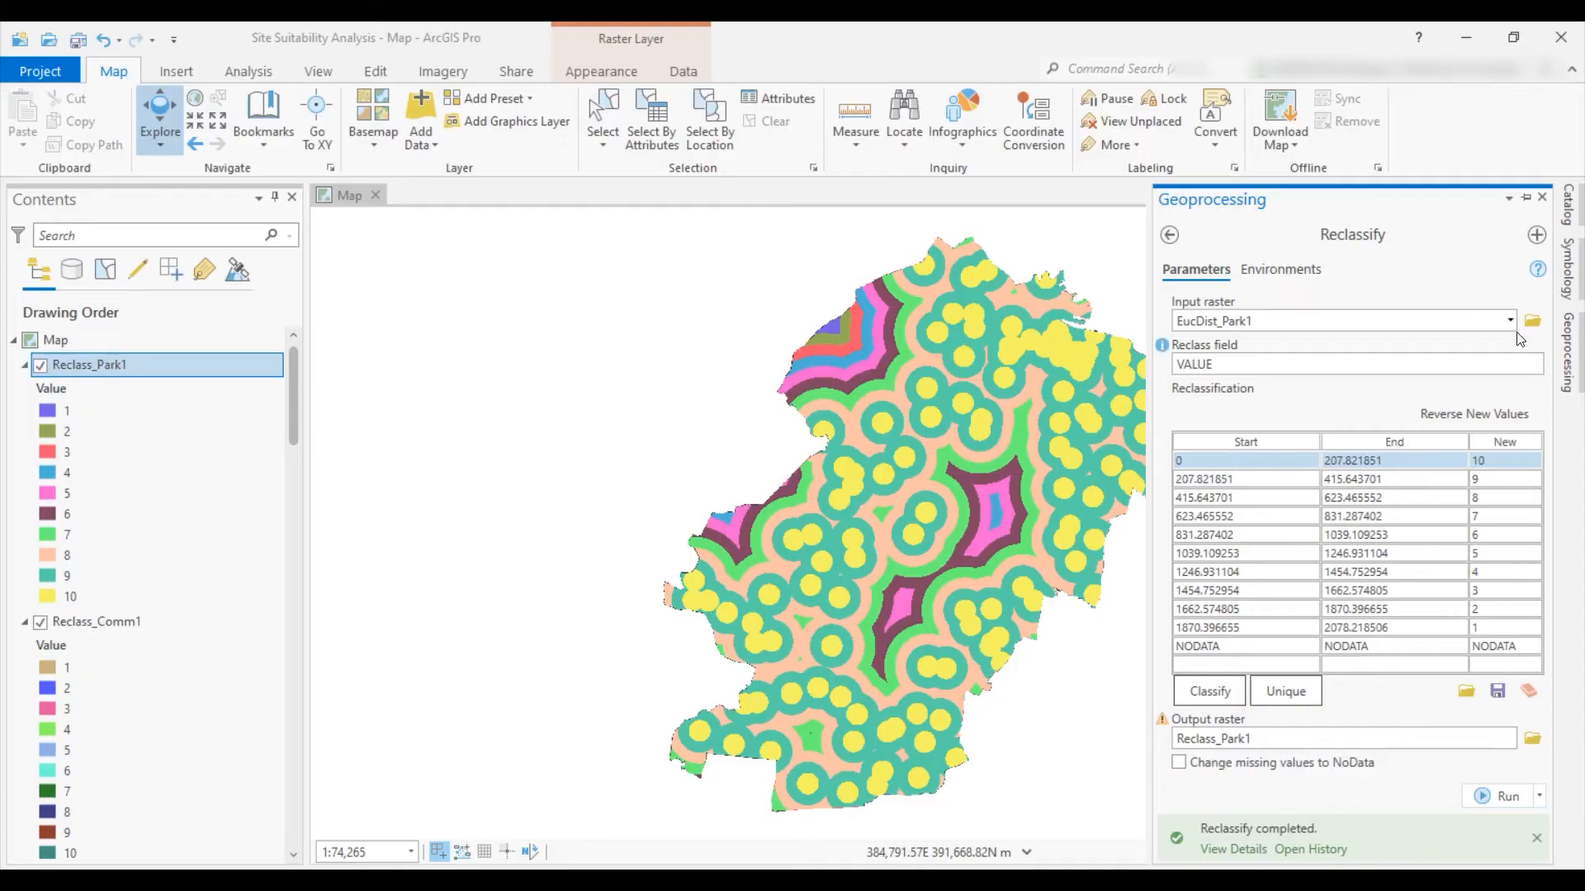
Reclassify EucDist_Road1 by equal interval with reversed new values, saving the output as Reclass_Road1
{"action": "left_click", "coordinate": [1476, 326]}
{"action": "left_click", "coordinate": [1238, 456]}
{"action": "left_click", "coordinate": [1210, 691]}
{"action": "left_click", "coordinate": [774, 276]}
{"action": "left_click", "coordinate": [742, 303]}
{"action": "left_click", "coordinate": [846, 687]}
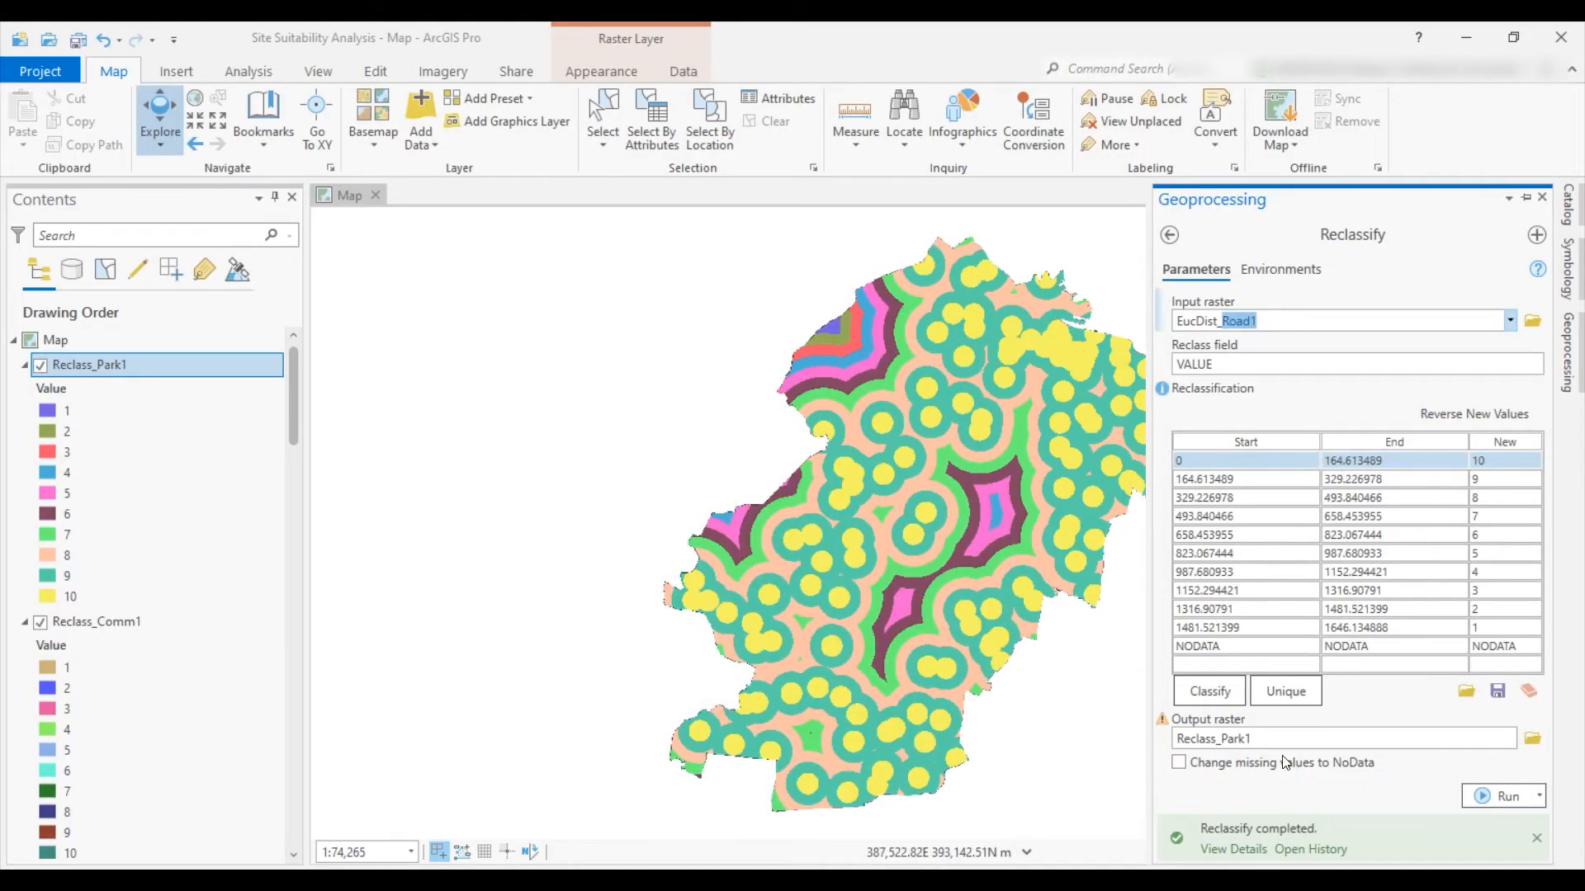
{"action": "left_click", "coordinate": [1489, 795]}
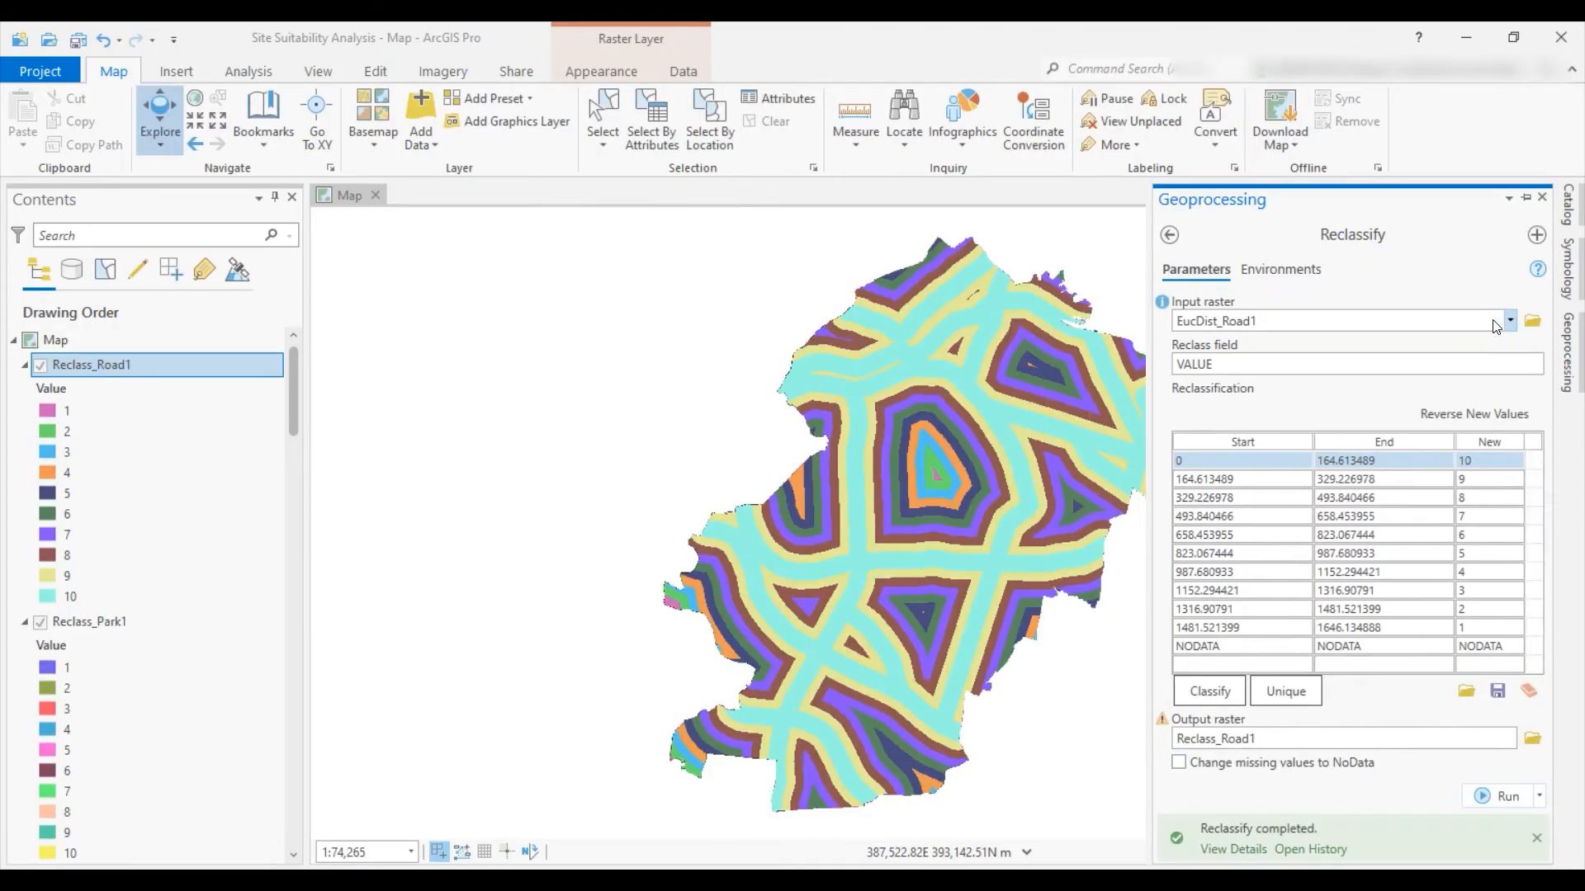
Classify EucDist_Scho1 by equal interval, reverse the new values, and run Reclassify with the output raster named Reclass_Scho1
{"action": "left_click", "coordinate": [1507, 321]}
{"action": "left_click", "coordinate": [1253, 453]}
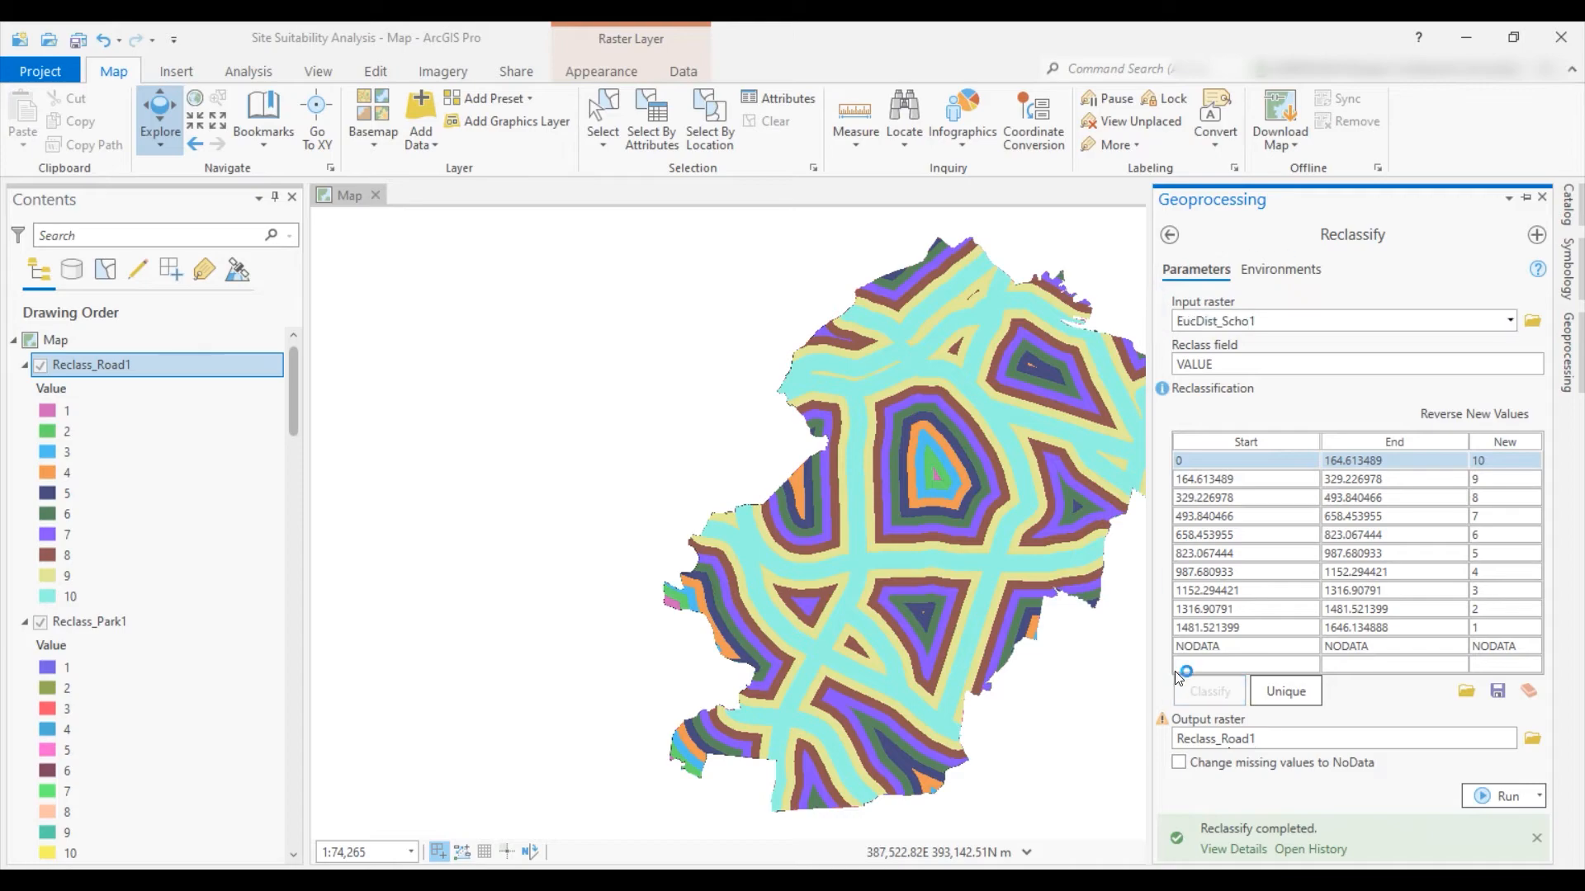
{"action": "left_click", "coordinate": [789, 274]}
{"action": "left_click", "coordinate": [817, 507]}
{"action": "left_click", "coordinate": [849, 688]}
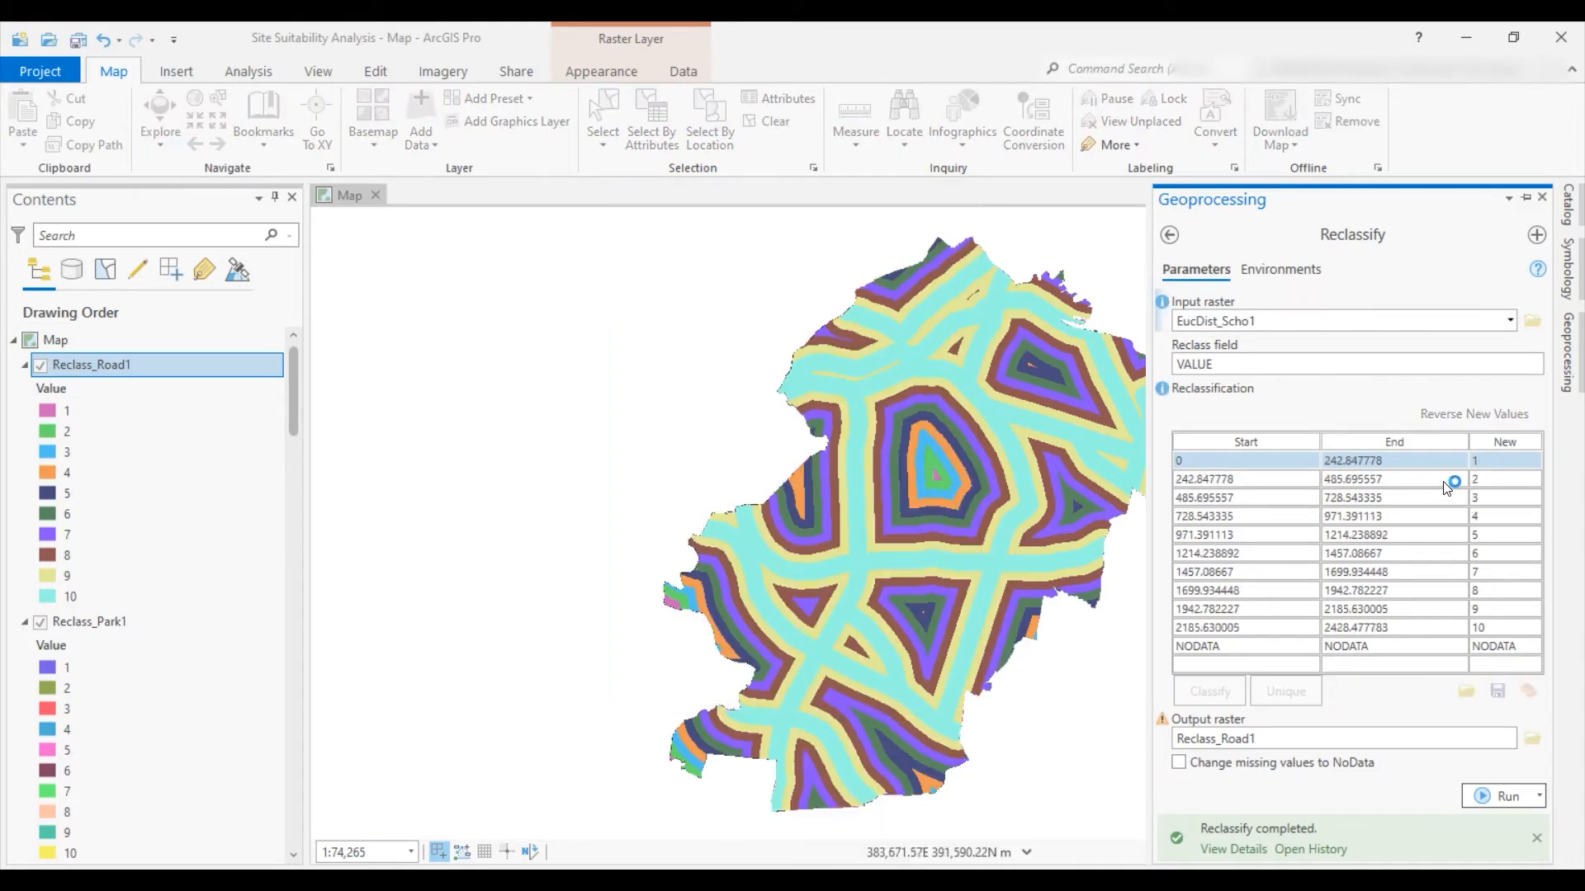
{"action": "left_click", "coordinate": [1461, 414]}
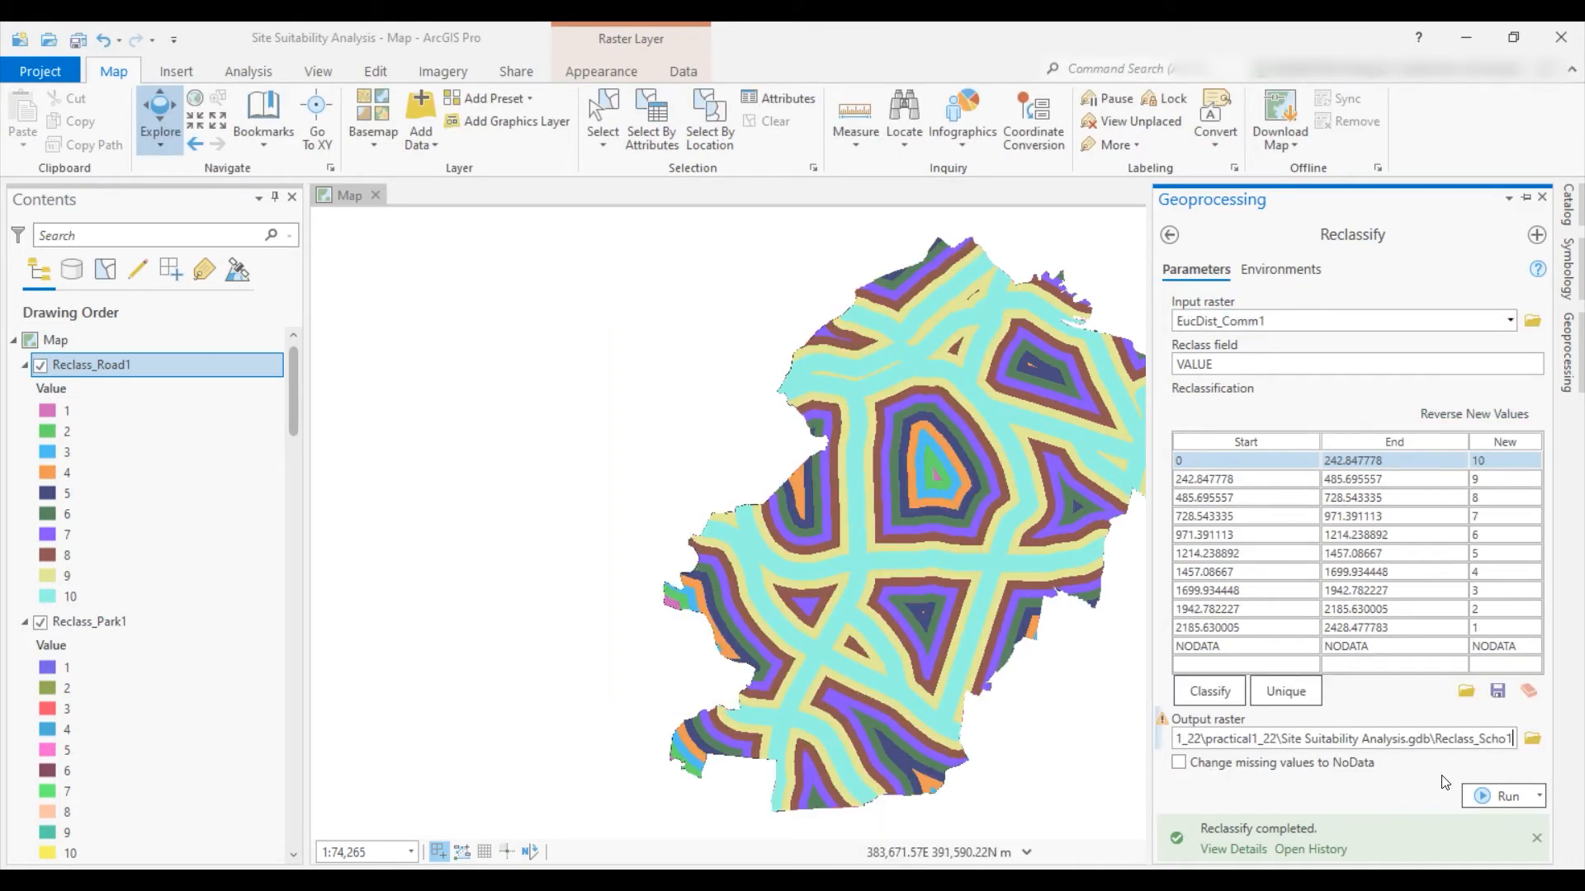
{"action": "left_click", "coordinate": [1493, 796]}
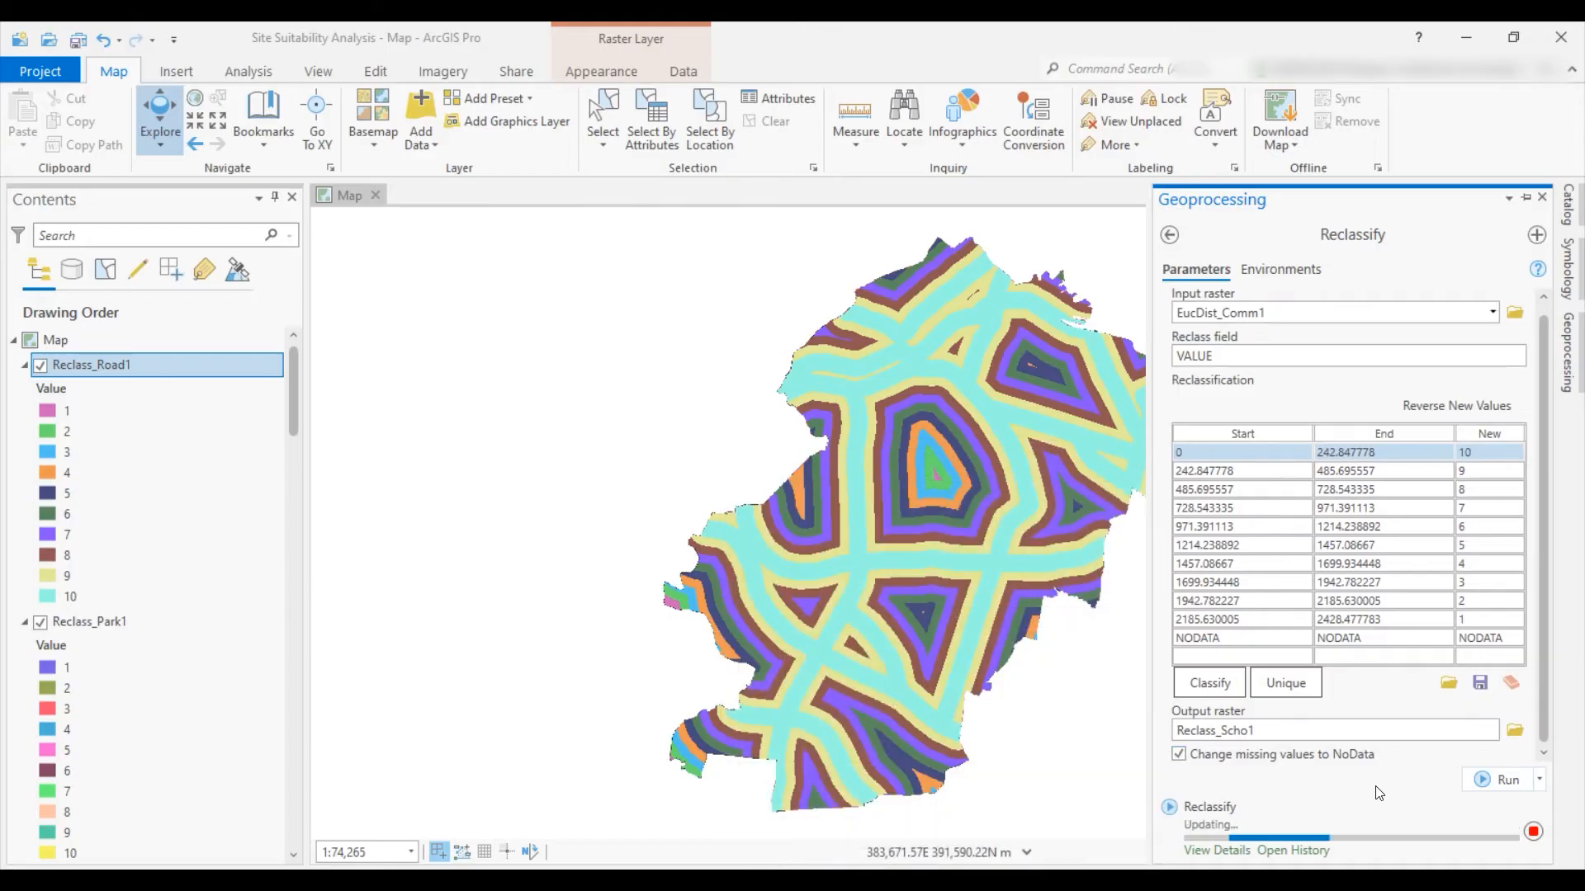
Find and open the Spatial Analyst Weighted Overlay tool and set its scale to 1 - 10
{"action": "left_click", "coordinate": [1568, 355]}
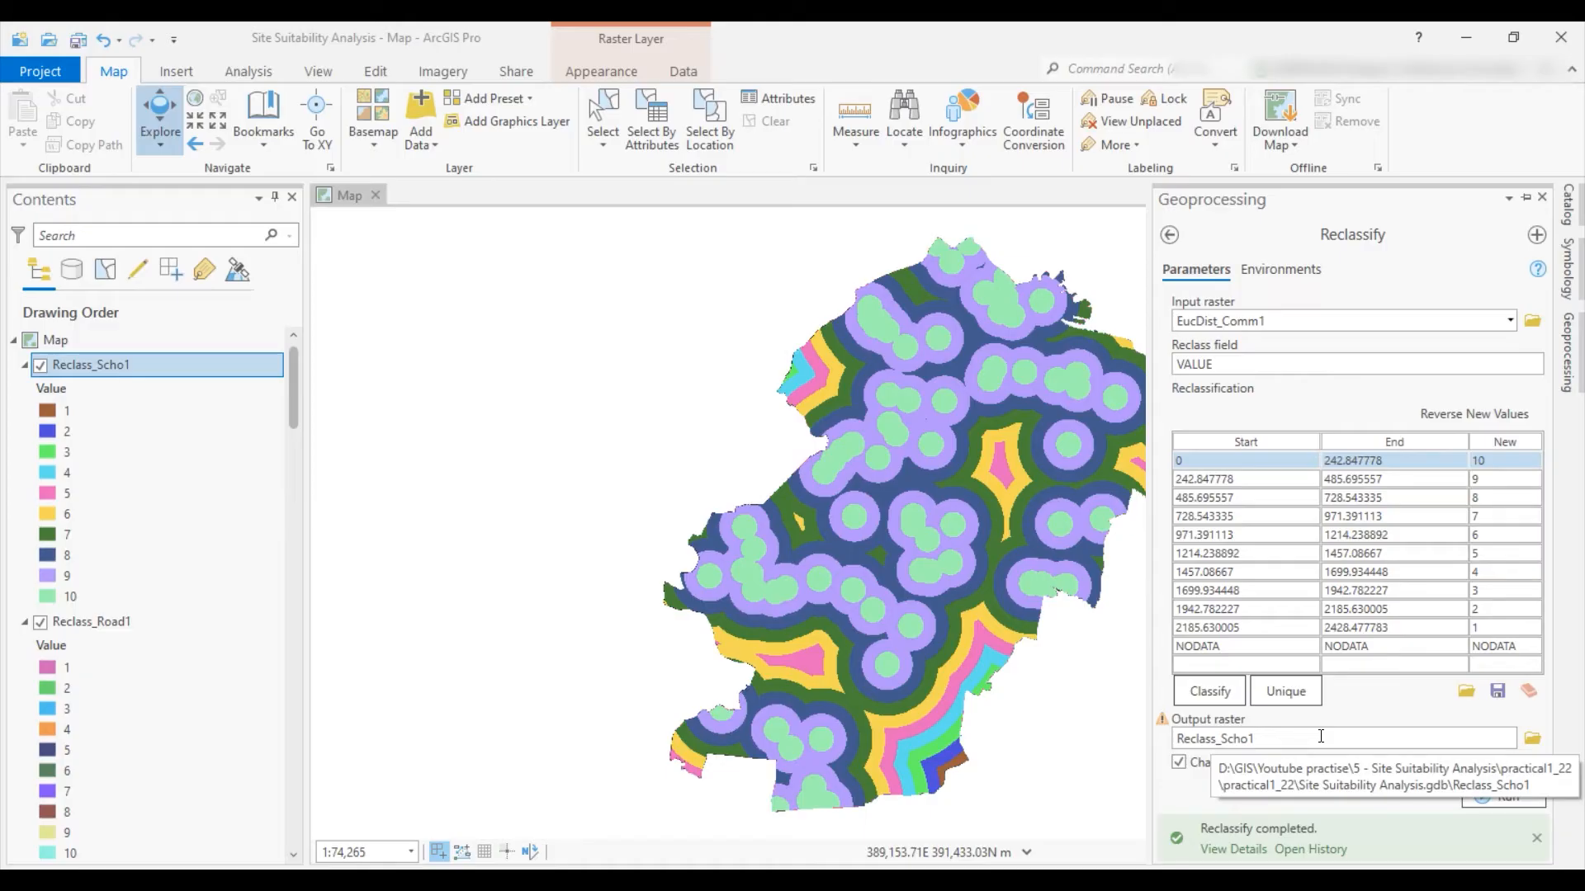
{"action": "left_click", "coordinate": [1170, 235]}
{"action": "double_click", "coordinate": [1187, 234]}
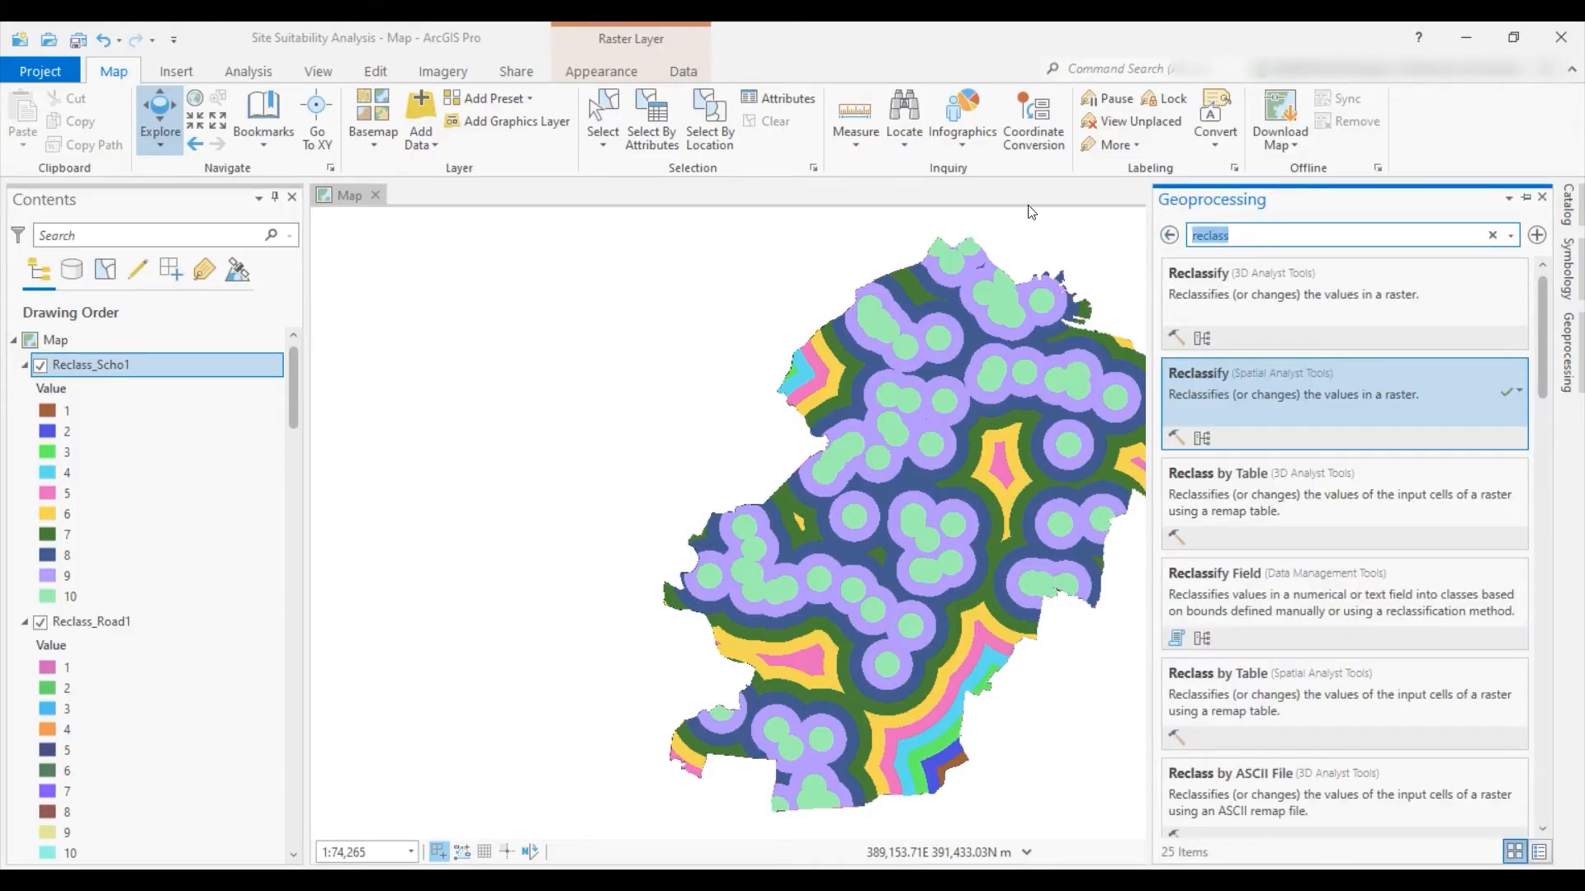
{"action": "type", "text": "weight ou"}
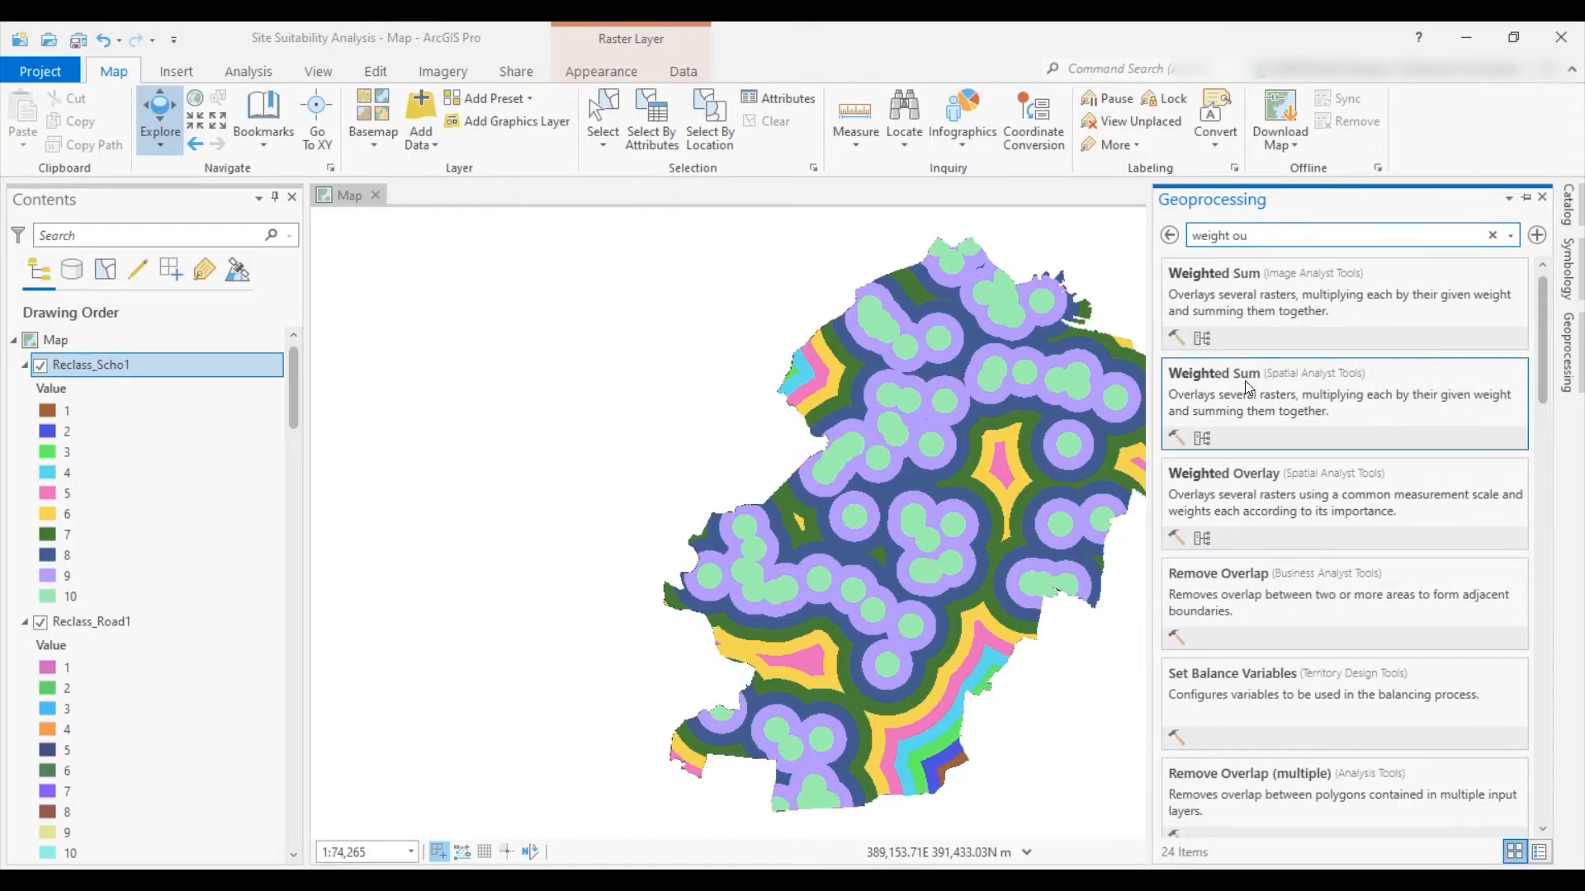
{"action": "left_click", "coordinate": [1243, 483]}
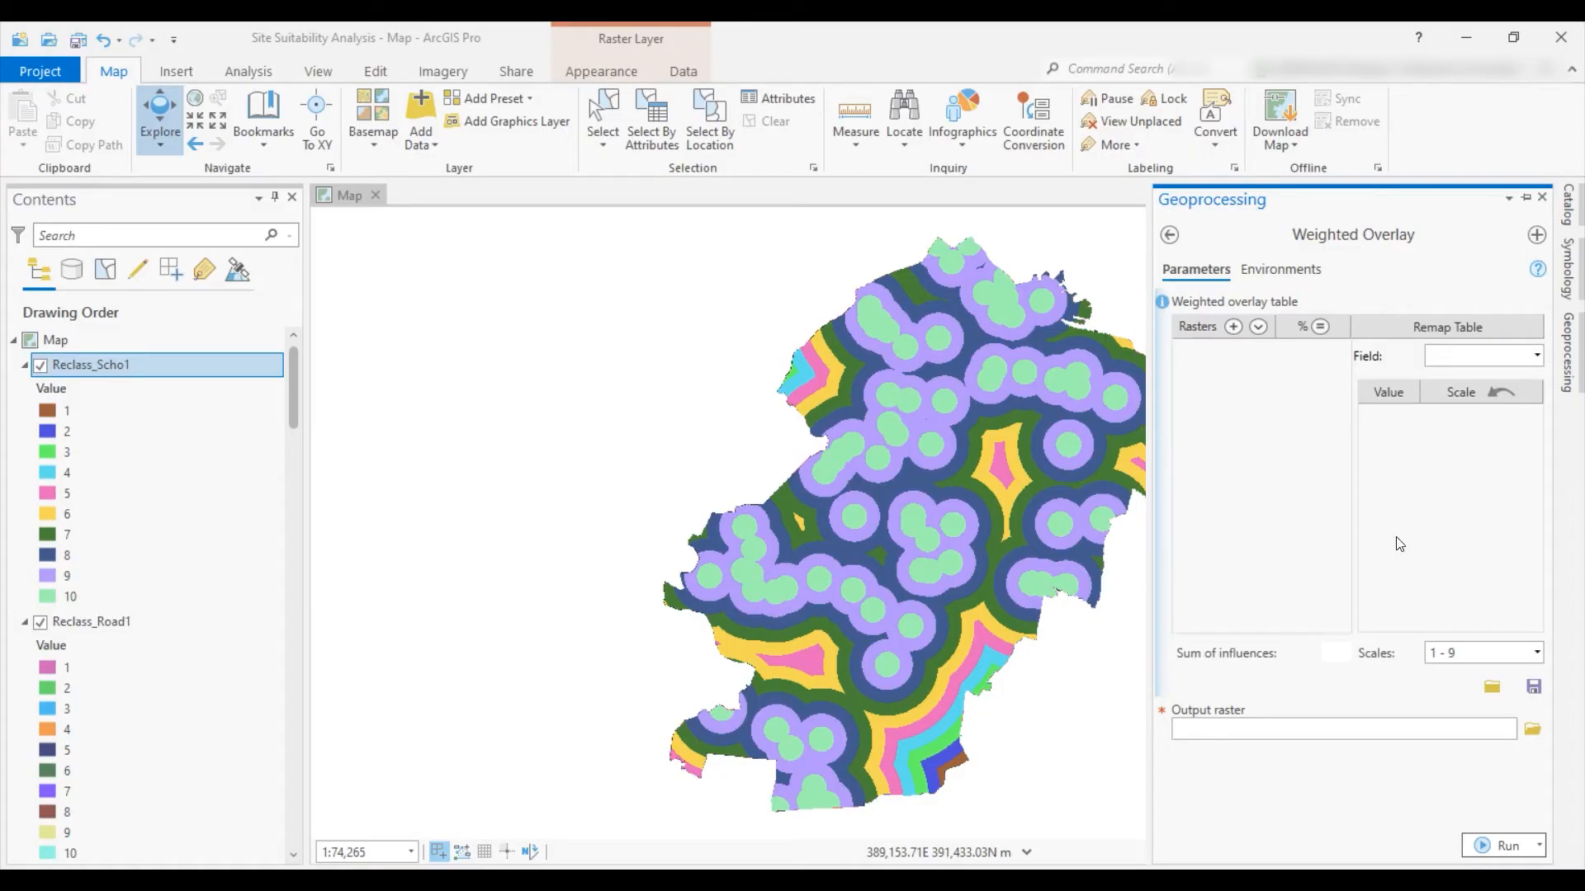
{"action": "left_click", "coordinate": [1533, 653]}
{"action": "left_click", "coordinate": [1446, 696]}
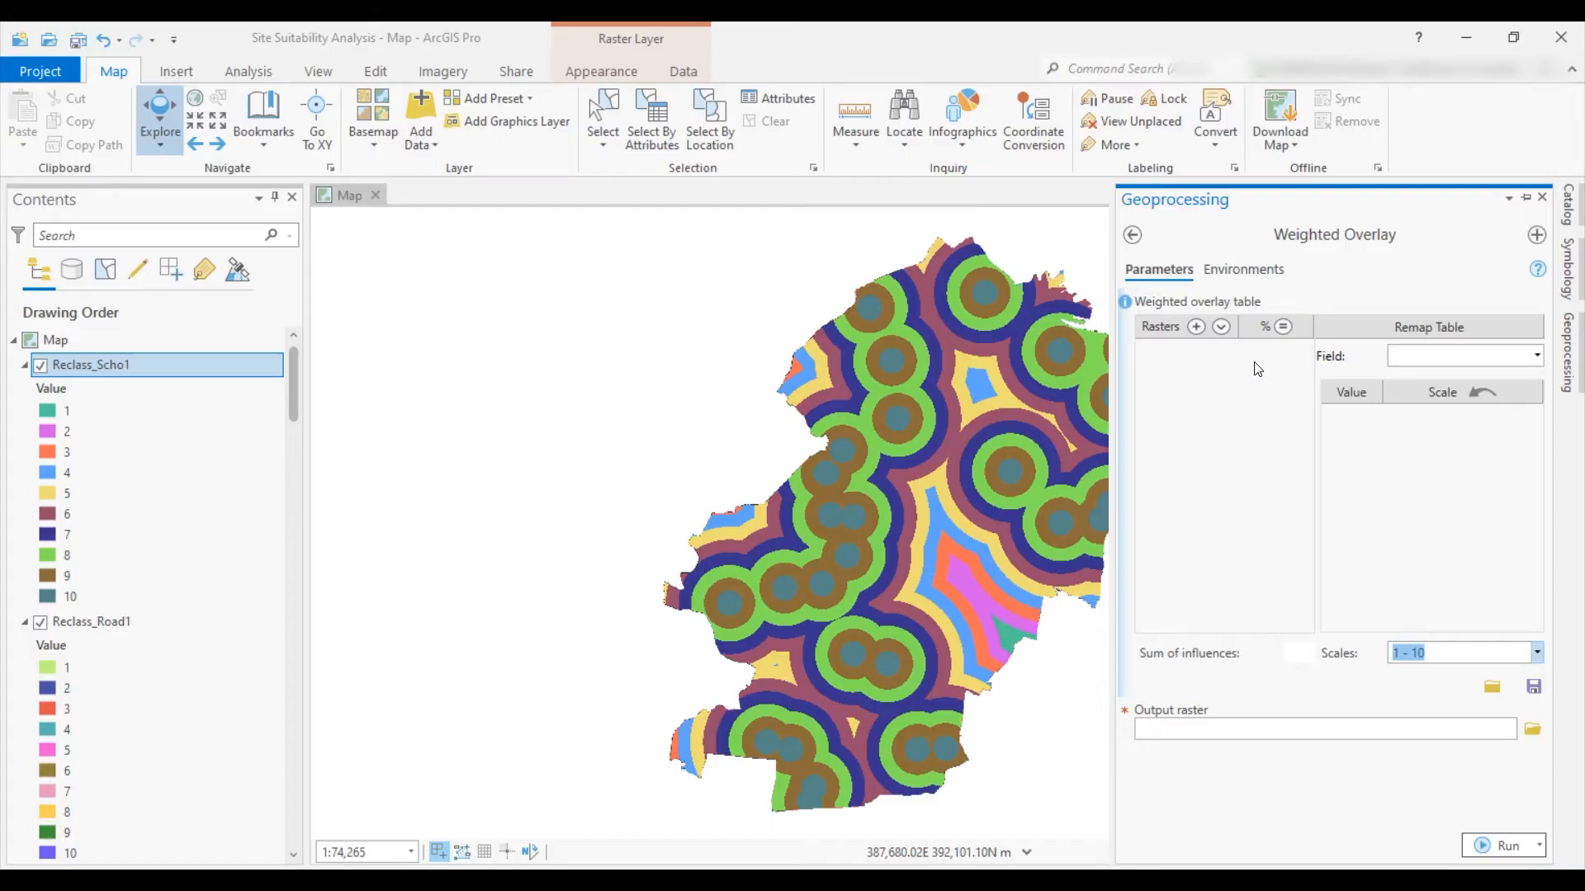
Add the seven reclassified rasters (Scho1, Road1, Reta1, Park1, Comm1, Bus1, Slop1) and landuse to the weighted overlay table
{"action": "left_click", "coordinate": [1220, 328]}
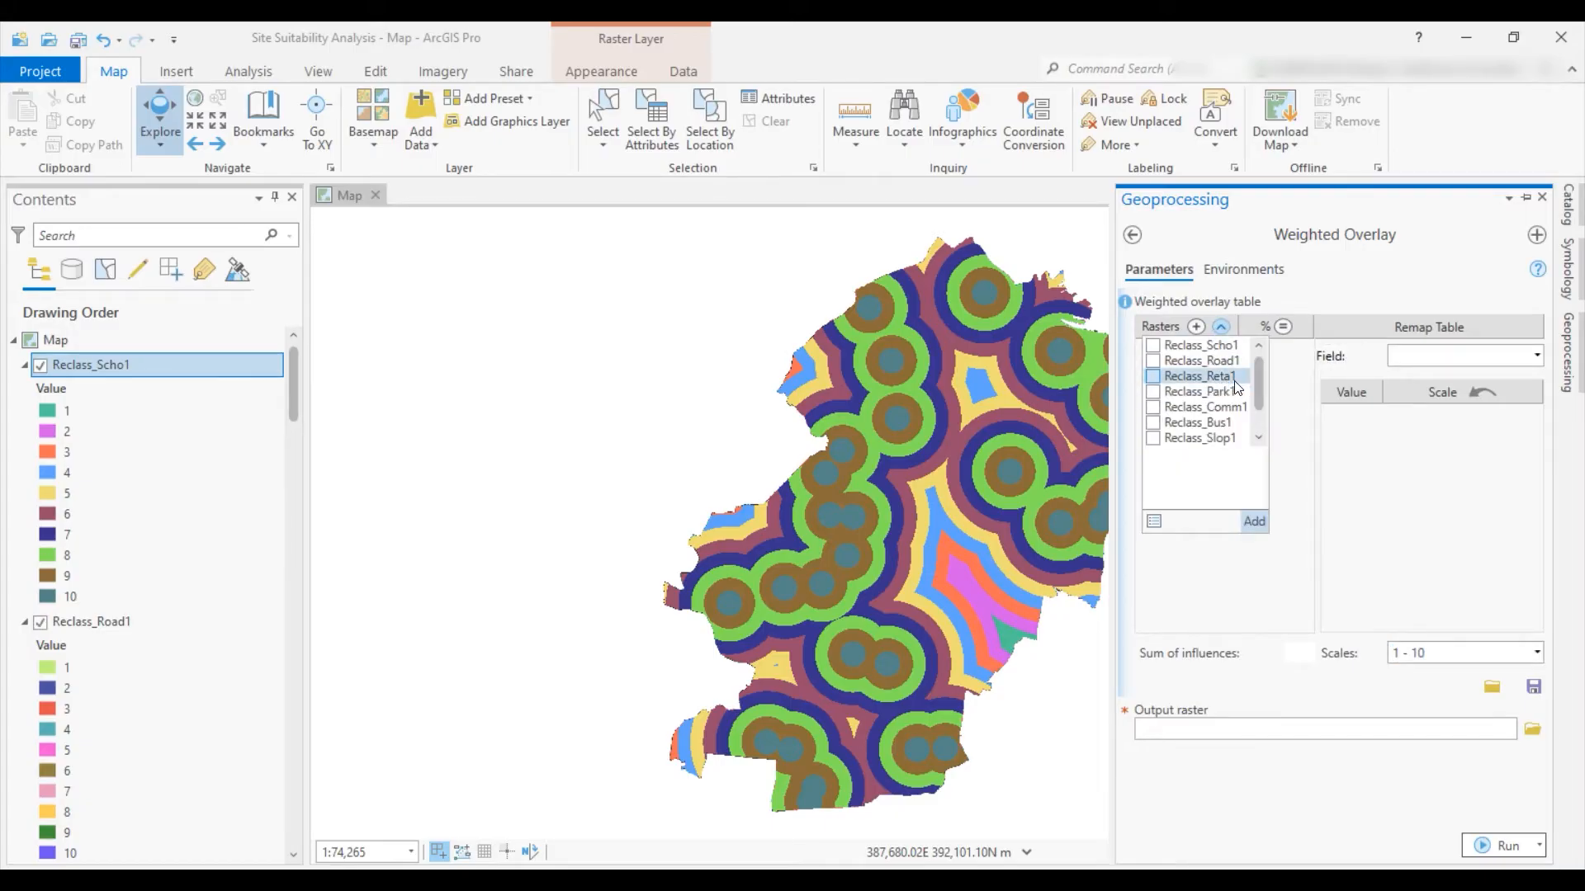
{"action": "left_click", "coordinate": [1153, 346]}
{"action": "left_click", "coordinate": [1153, 360]}
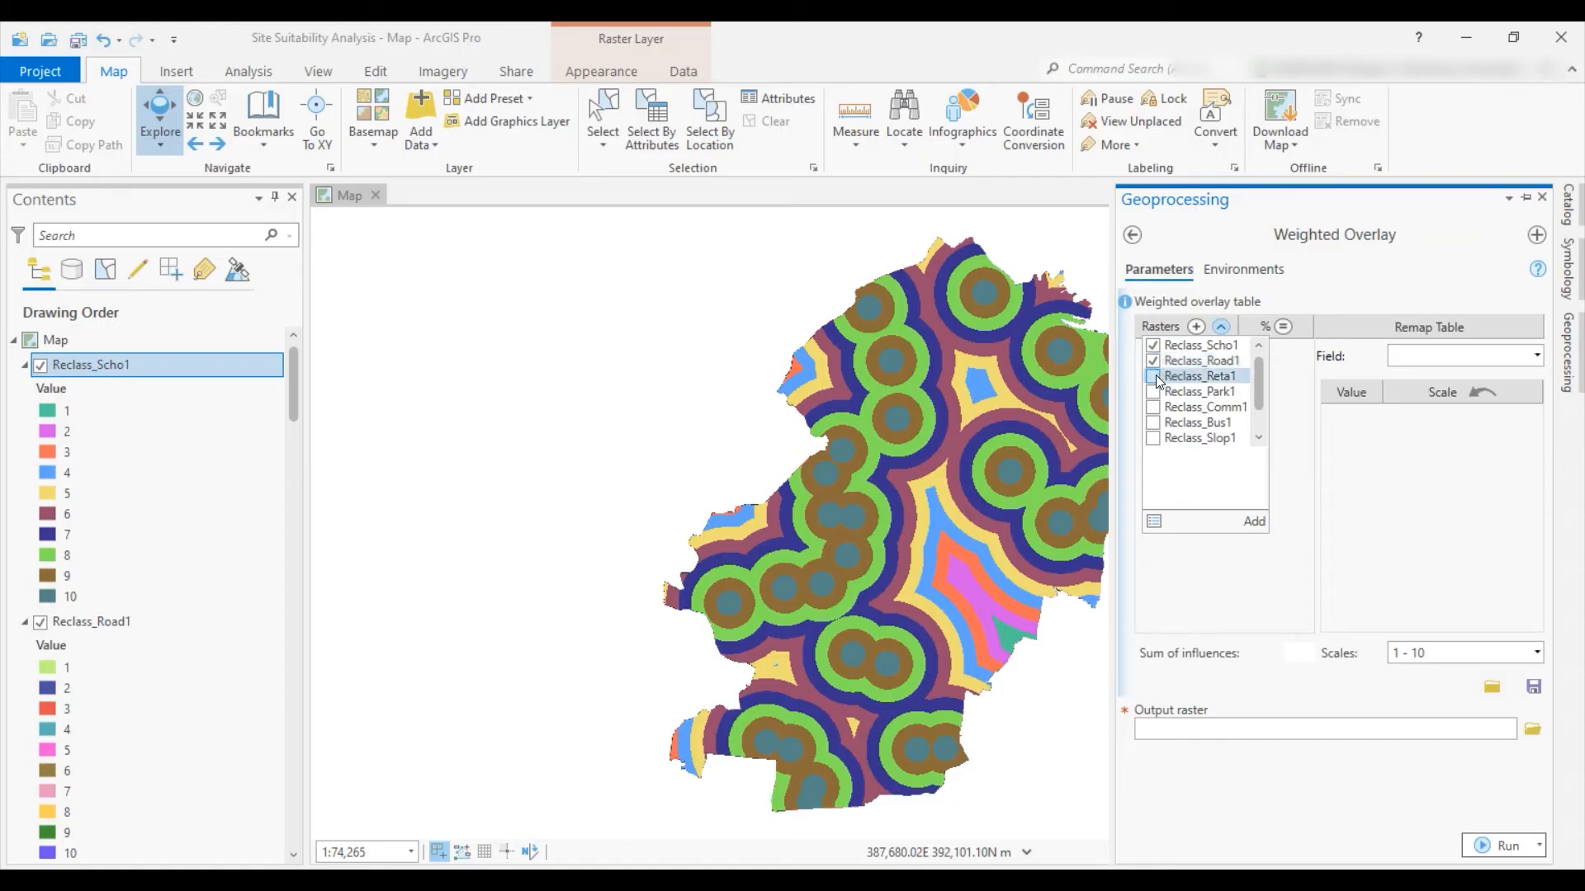
{"action": "left_click", "coordinate": [1153, 377]}
{"action": "left_click", "coordinate": [1153, 392]}
{"action": "left_click", "coordinate": [1153, 423]}
{"action": "left_click", "coordinate": [1153, 438]}
{"action": "left_click_drag", "start_coordinate": [1261, 388], "coordinate": [1260, 417]}
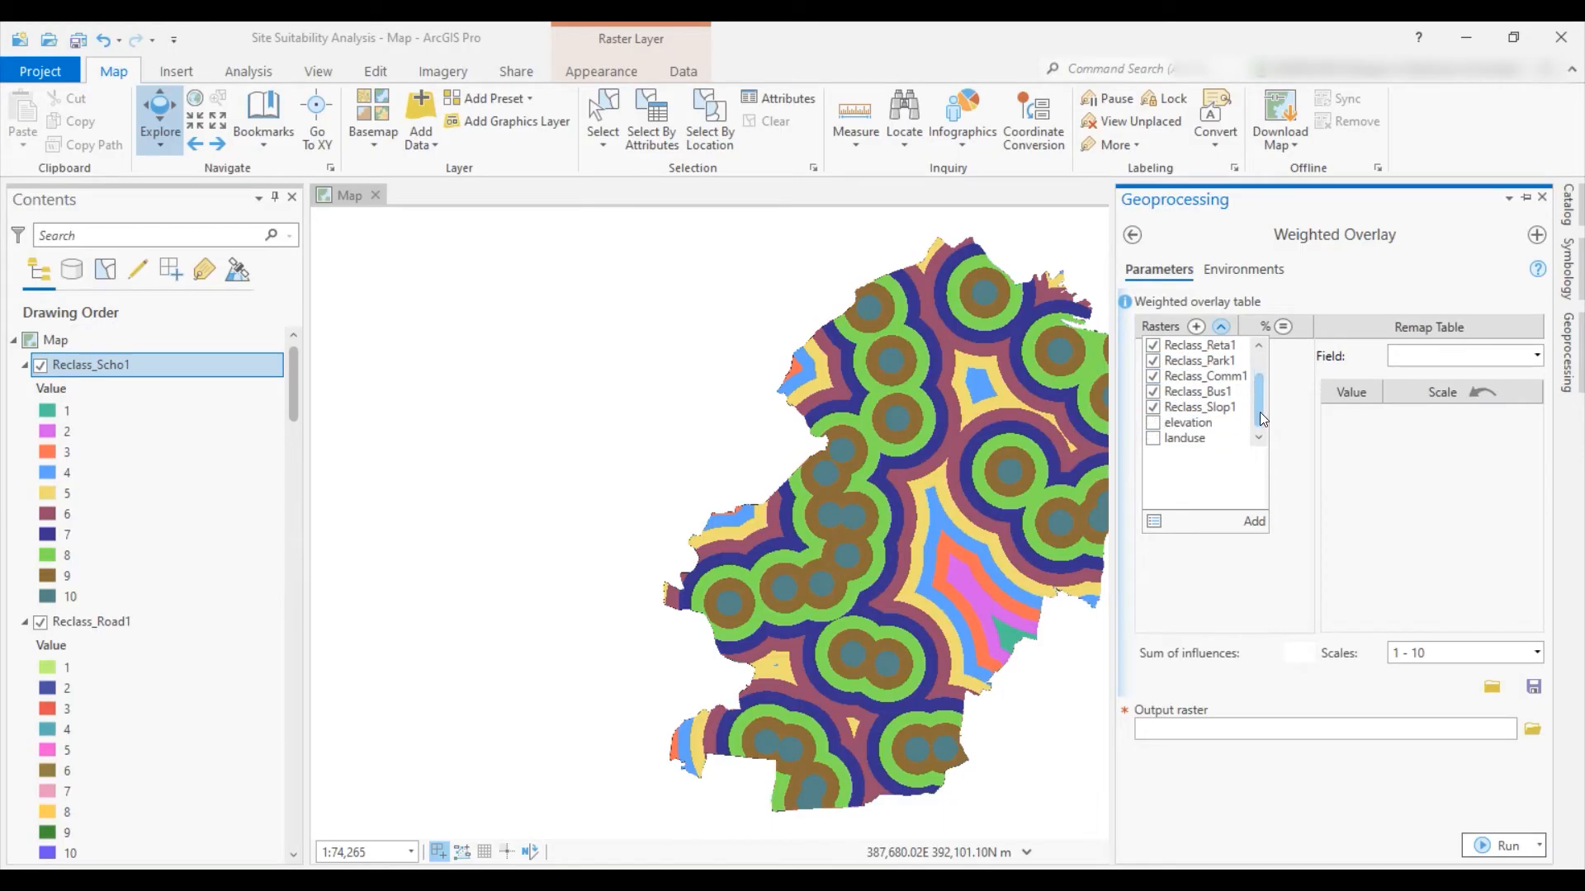
{"action": "left_click", "coordinate": [1253, 524]}
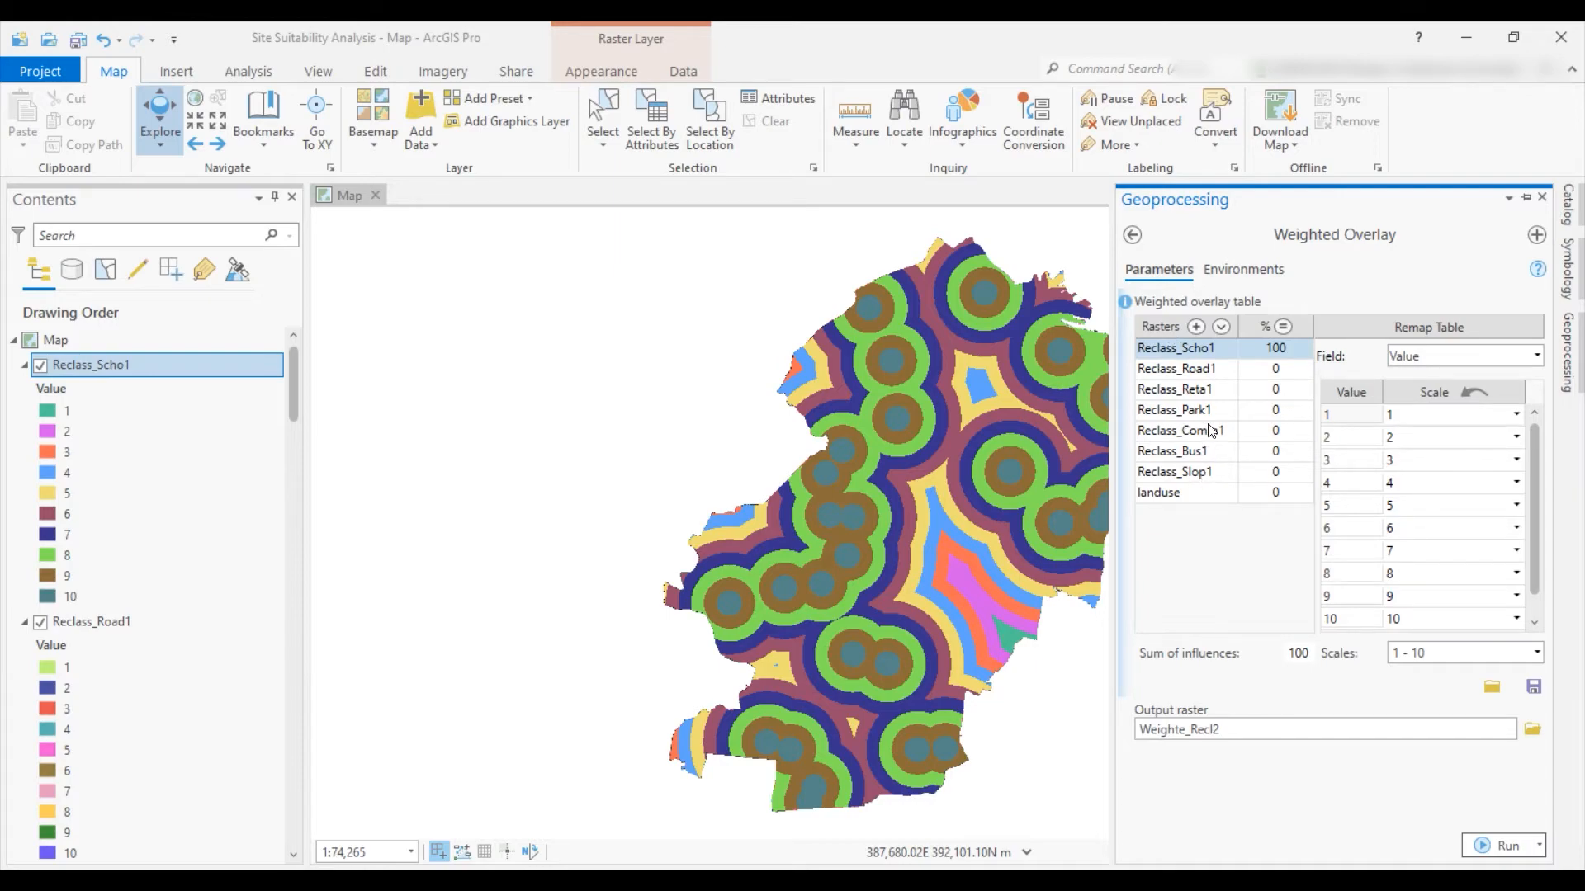
Set the remap field of the landuse raster to category, widening the Value column to show the class names
{"action": "left_click", "coordinate": [1173, 493]}
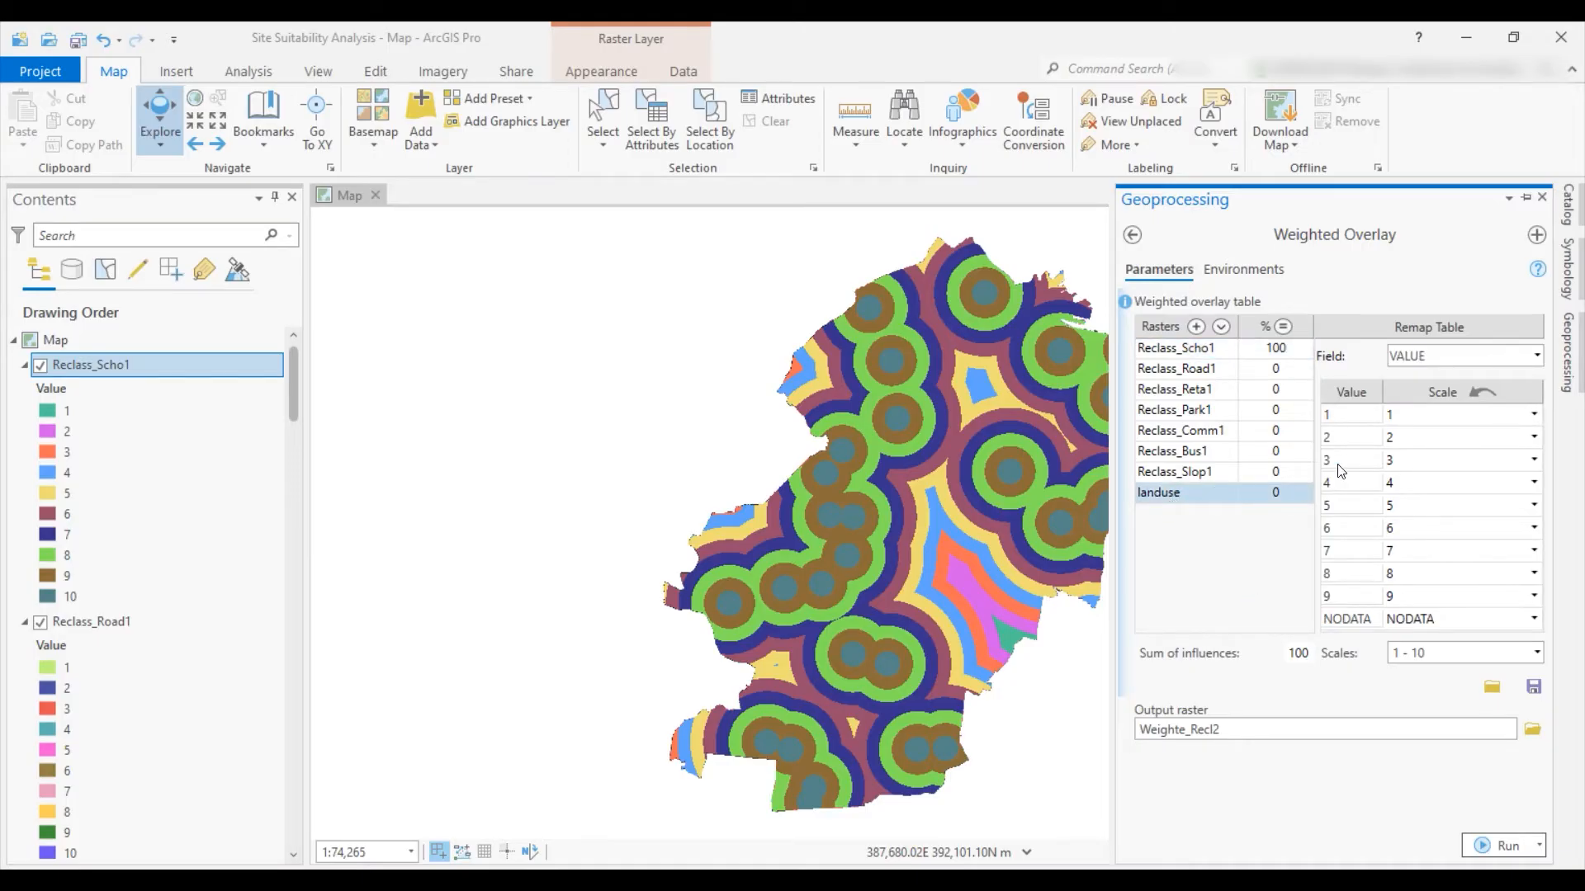
{"action": "left_click_drag", "start_coordinate": [1382, 392], "coordinate": [1441, 392]}
{"action": "left_click", "coordinate": [1536, 357]}
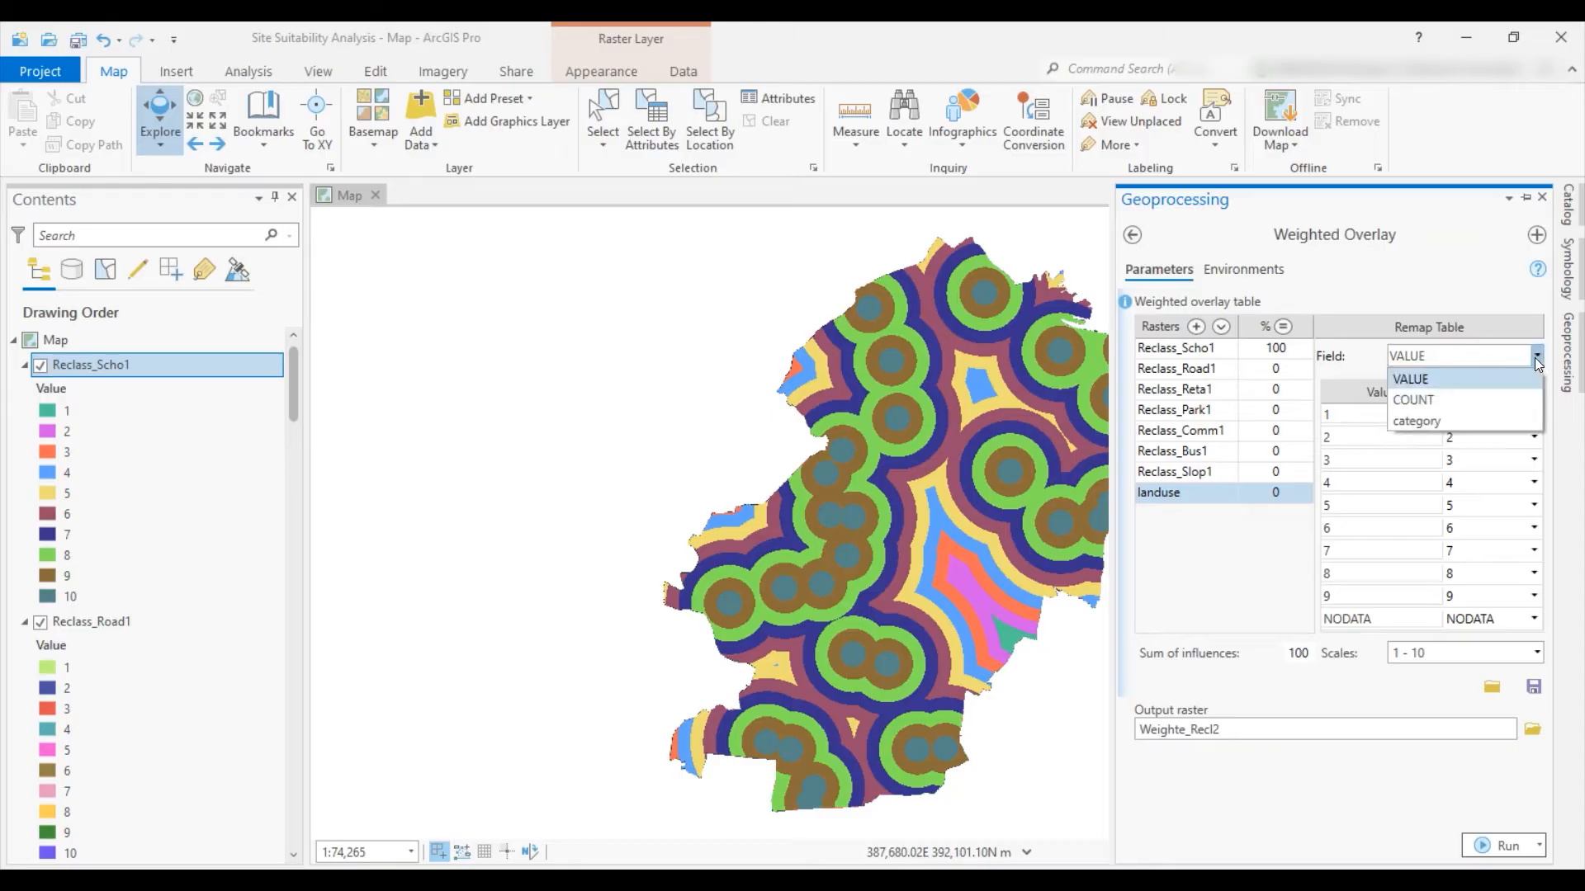
{"action": "left_click", "coordinate": [1424, 424]}
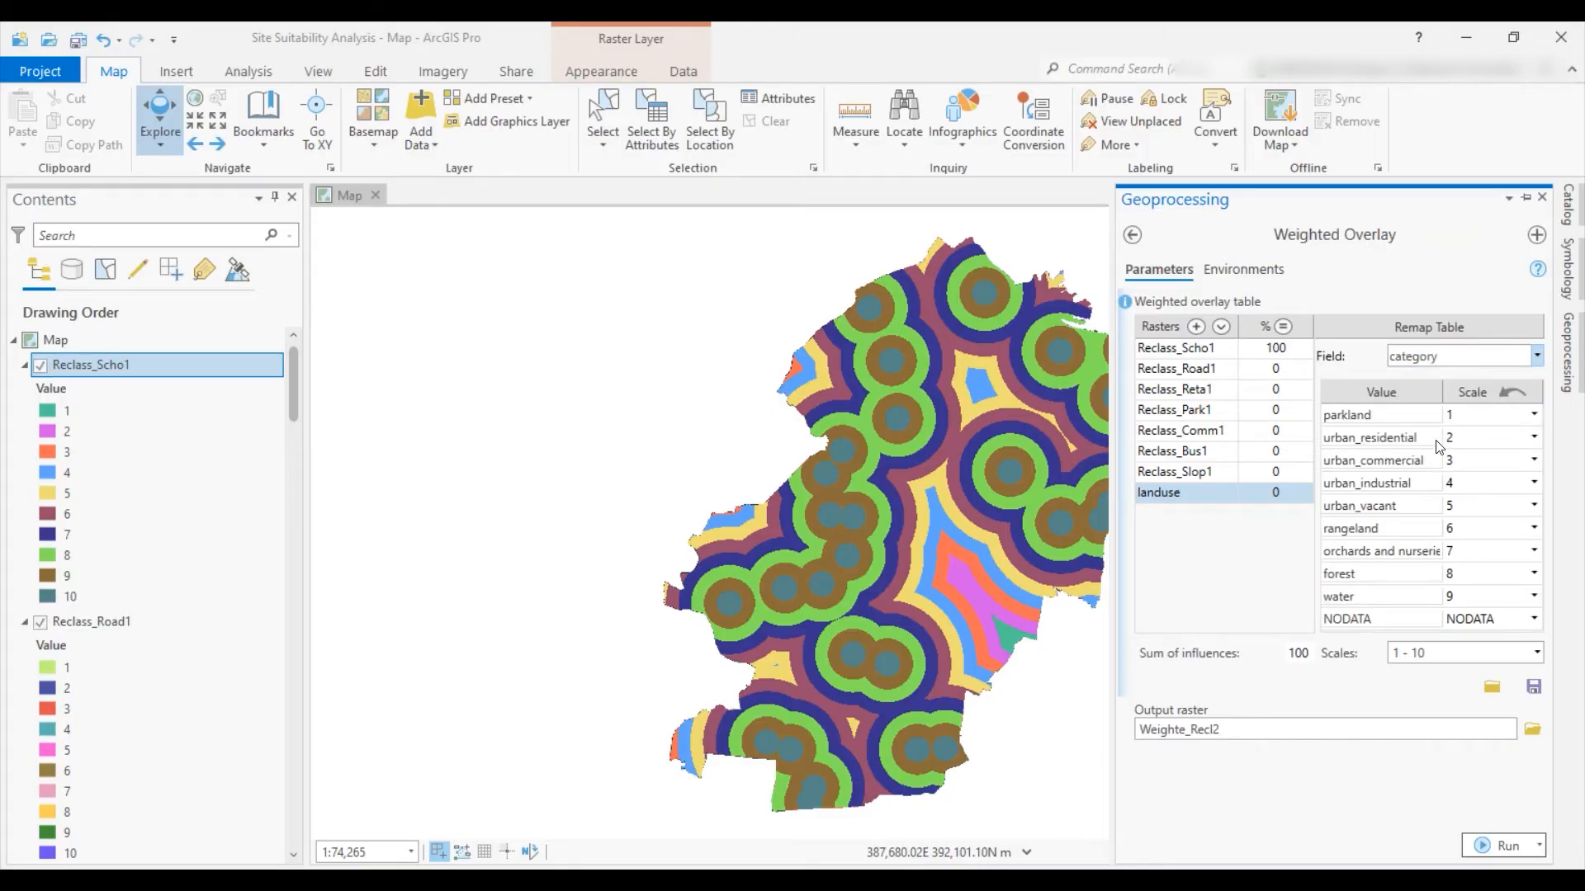
Set the landuse scale values to 10 for parkland, 4 for urban_residential, Restricted for urban_industrial and 9 for urban_vacant
{"action": "left_click", "coordinate": [1535, 413]}
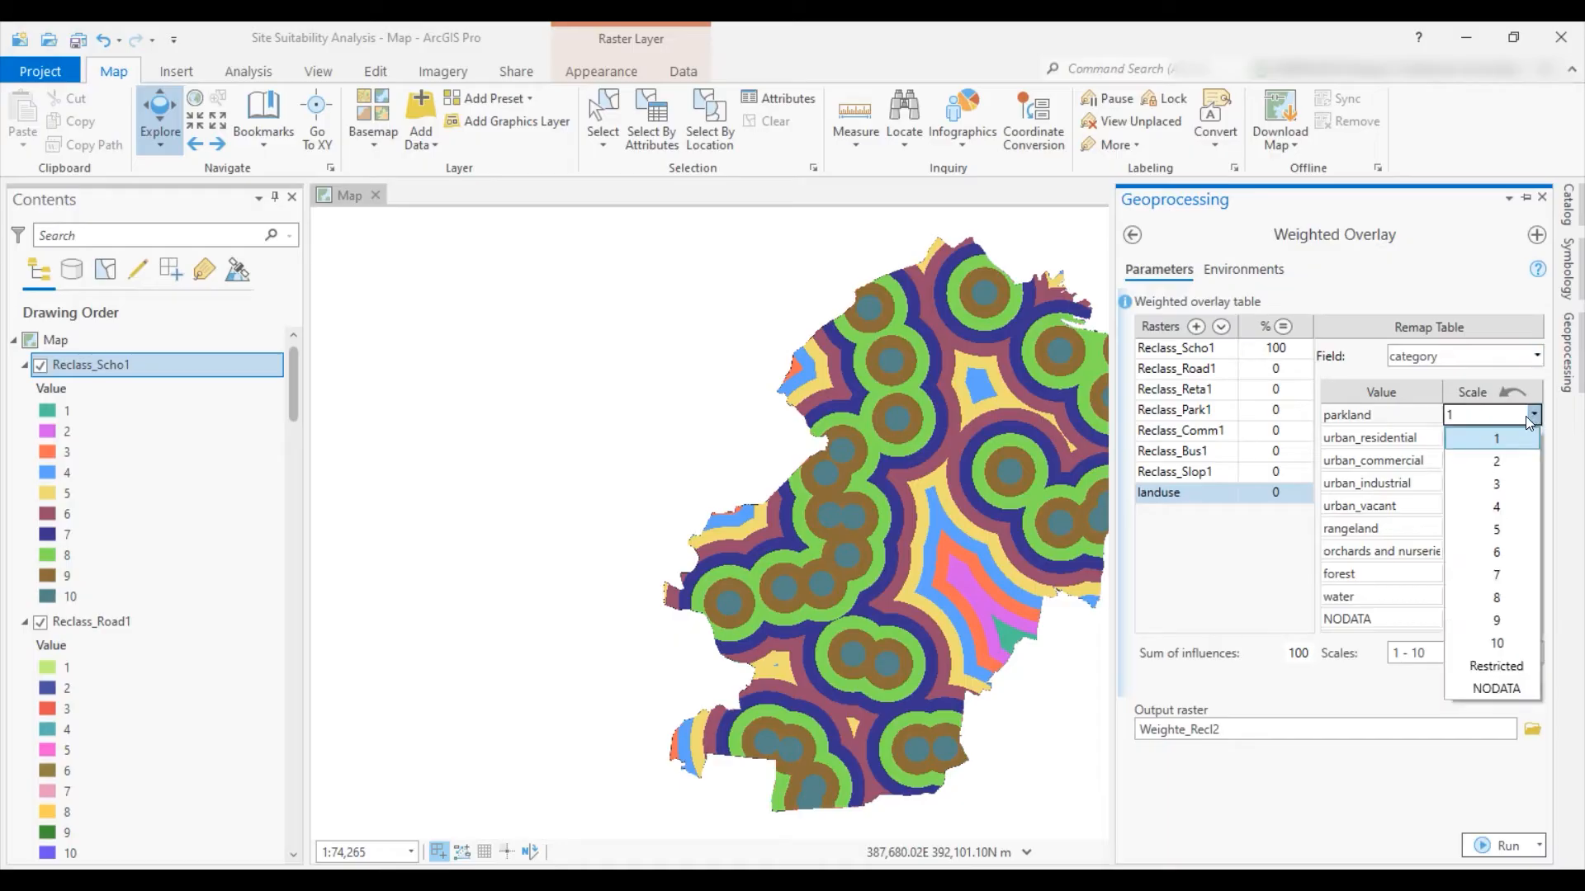
{"action": "left_click", "coordinate": [1486, 642]}
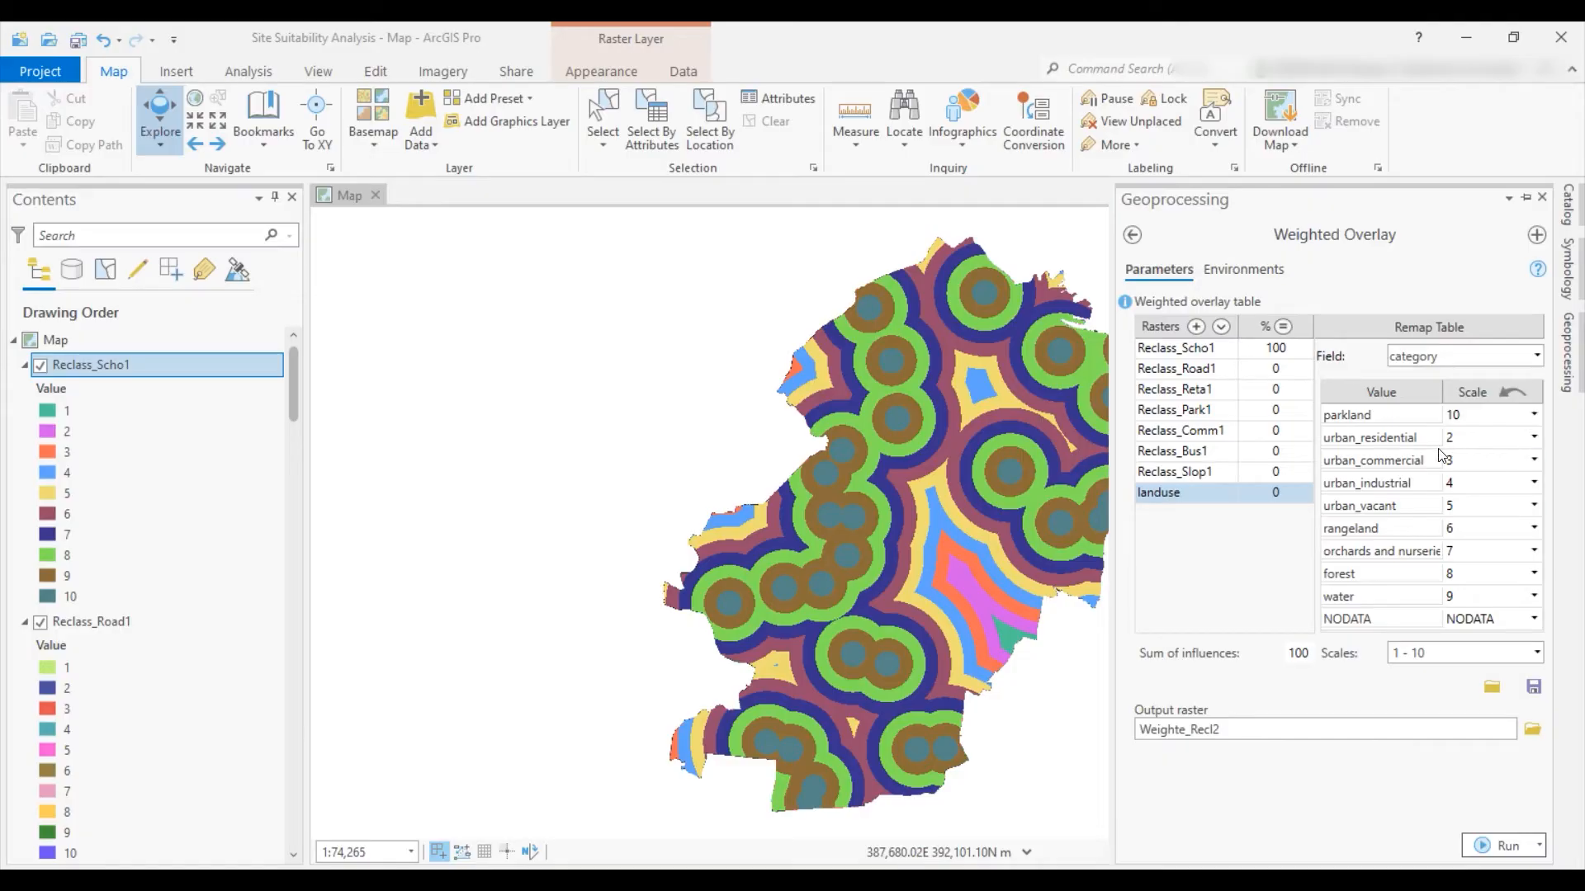
{"action": "left_click", "coordinate": [1535, 436]}
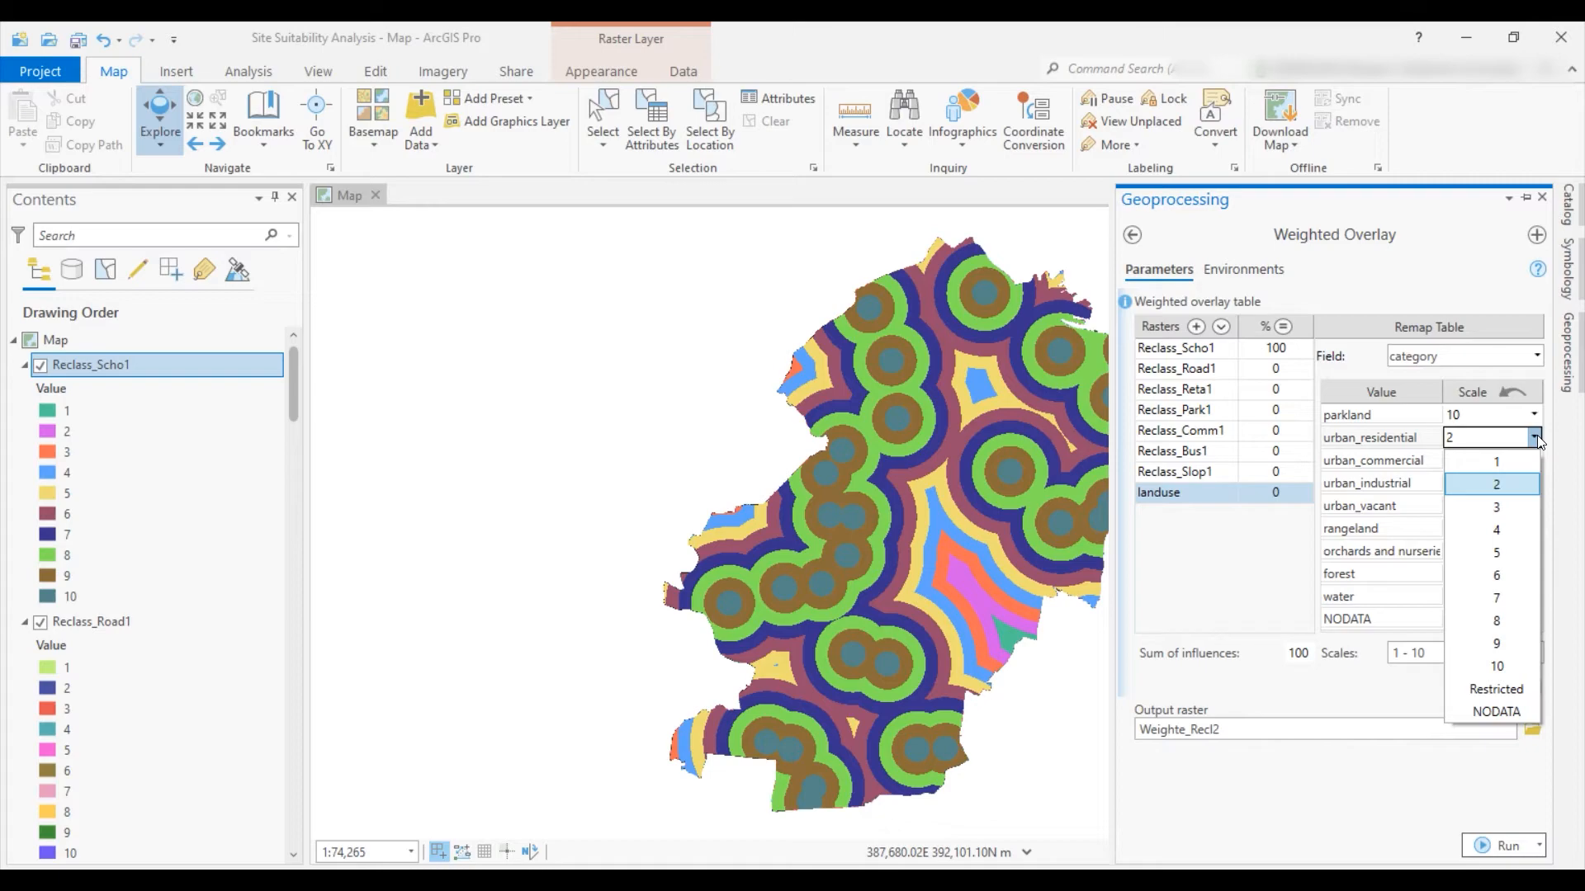
{"action": "left_click", "coordinate": [1503, 528]}
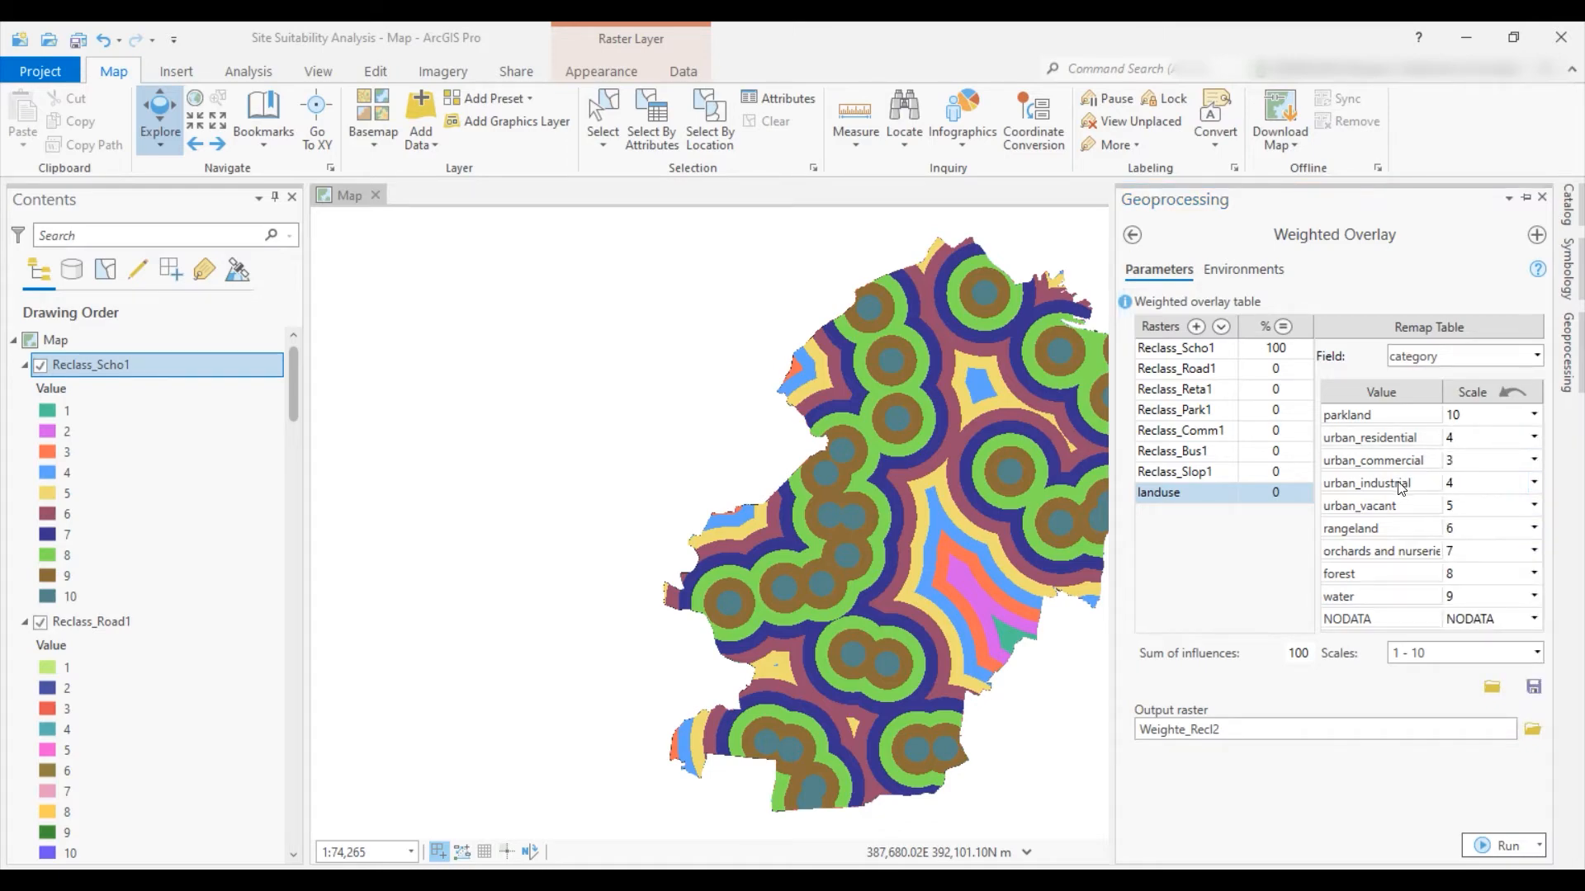
{"action": "left_click", "coordinate": [1534, 482]}
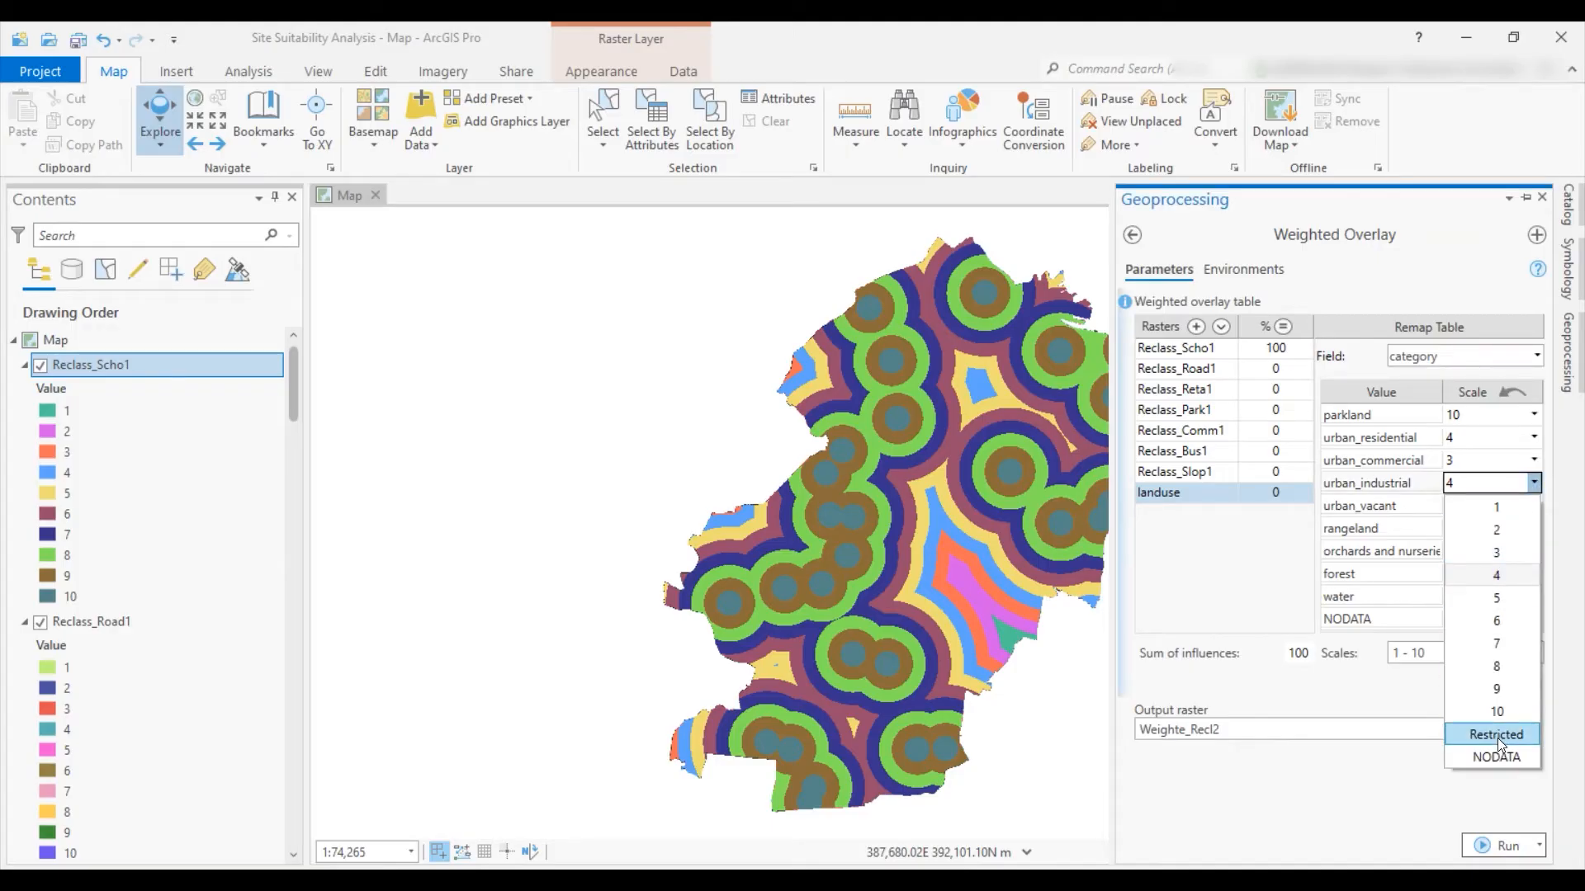
{"action": "left_click", "coordinate": [1497, 738]}
{"action": "left_click", "coordinate": [1534, 505]}
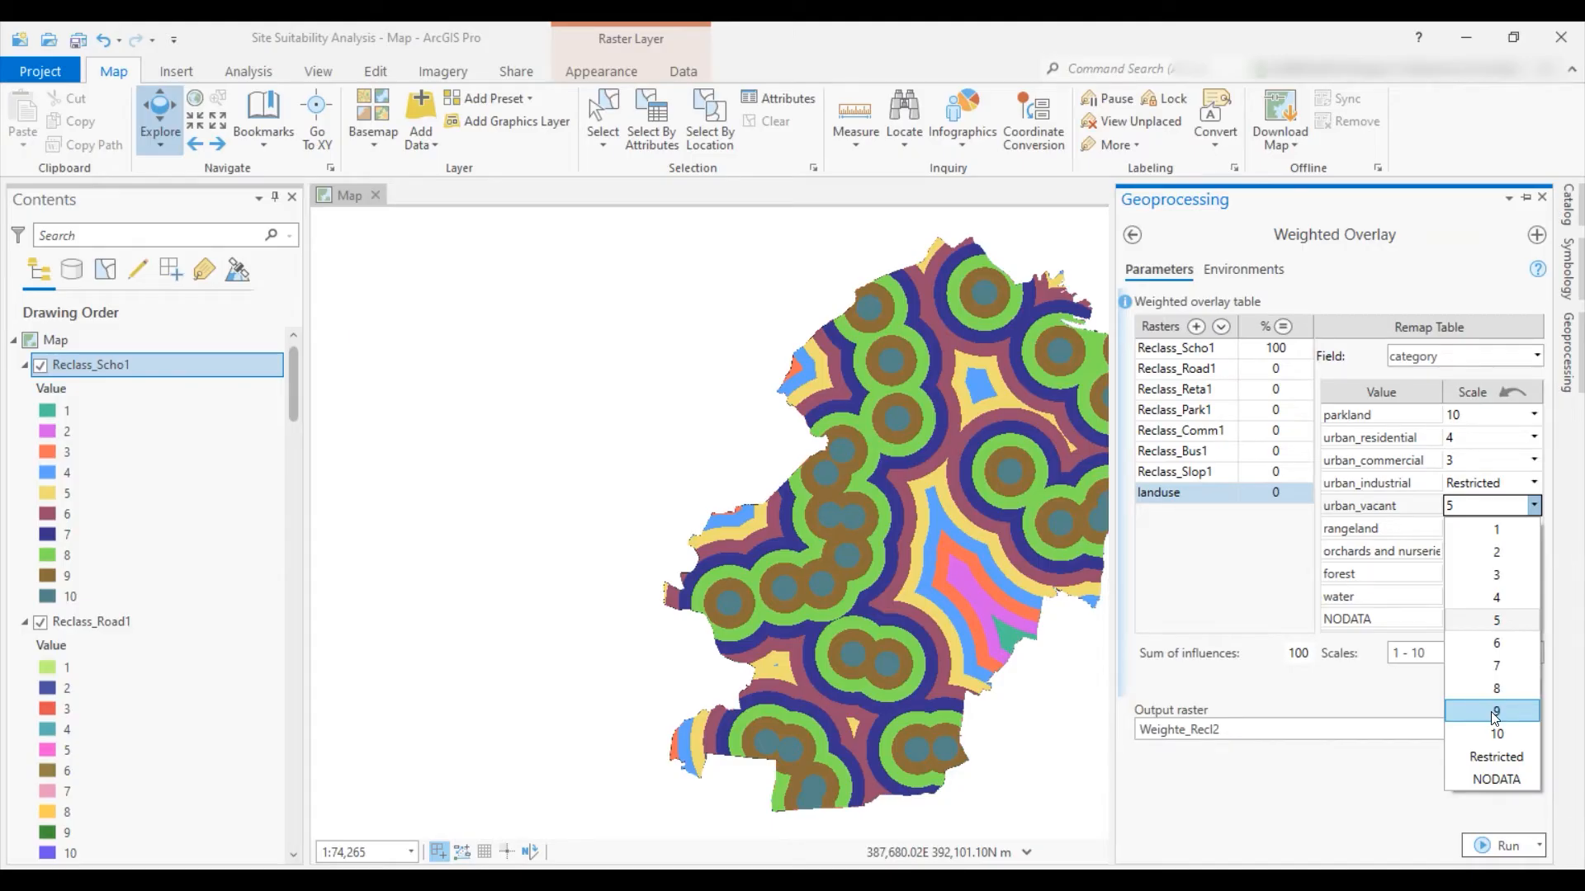
{"action": "left_click", "coordinate": [1494, 711]}
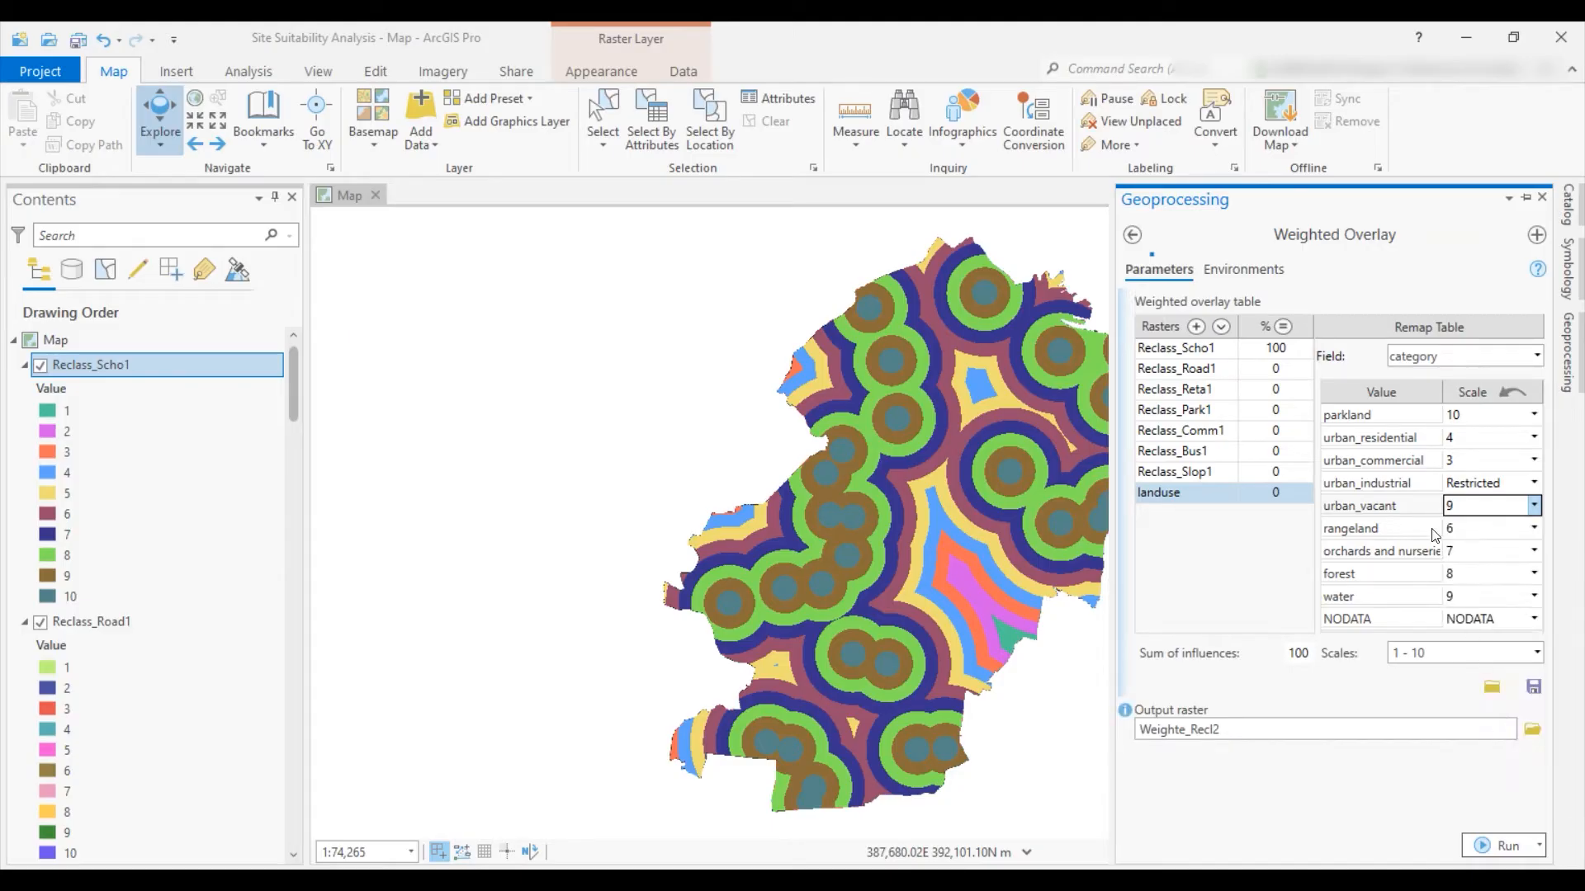
Set the landuse scale values to 7 for rangeland, 8 for orchards and nurseries, 5 for forest and Restricted for water
{"action": "left_click", "coordinate": [1535, 528]}
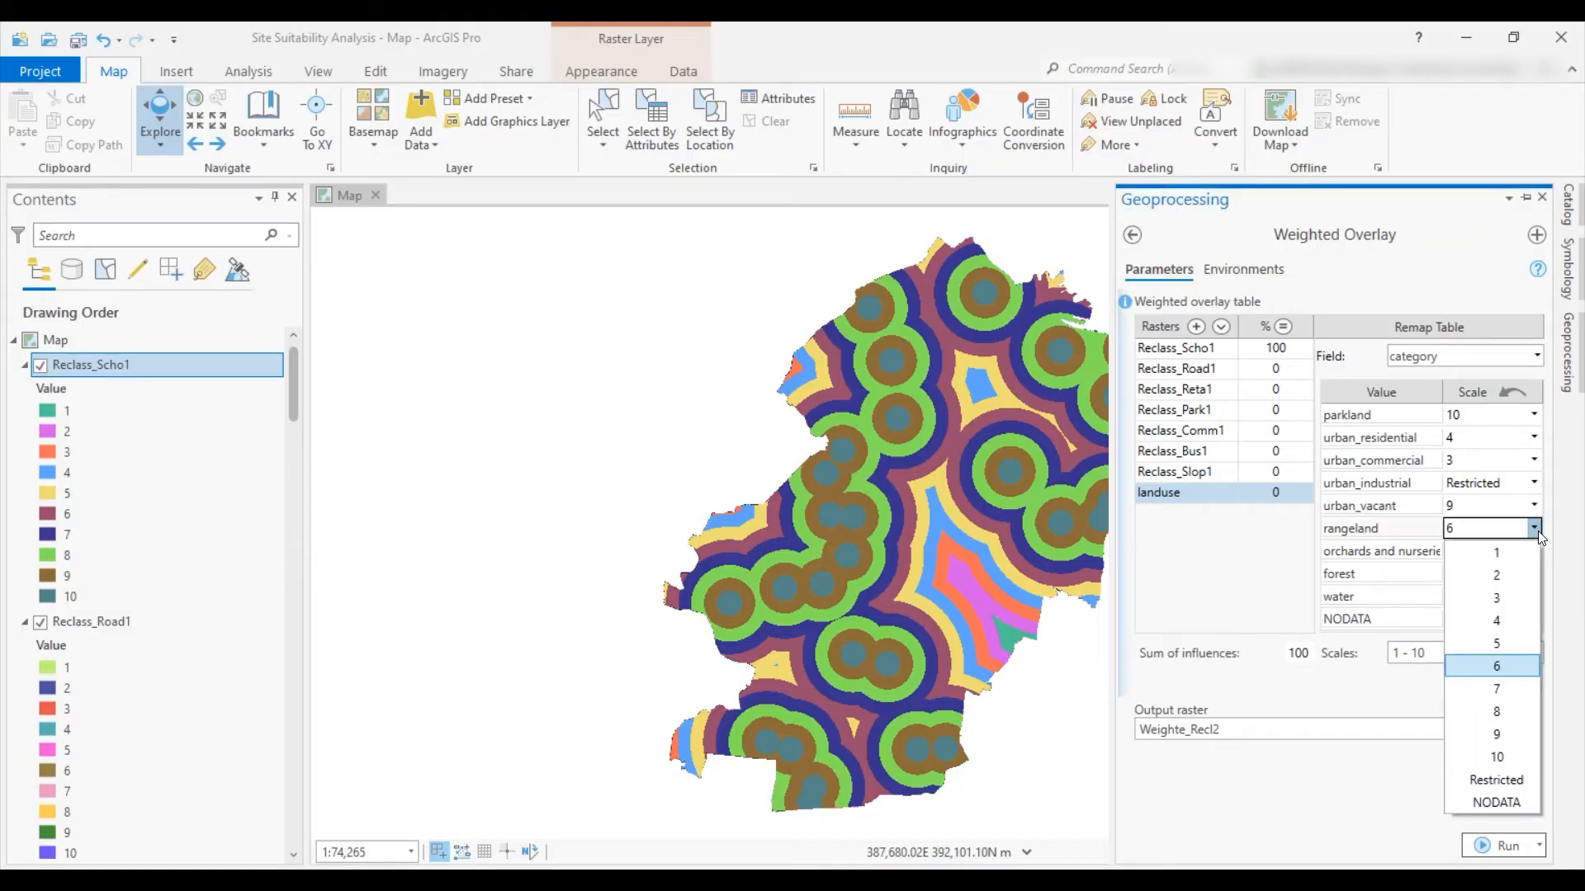
{"action": "left_click", "coordinate": [1498, 686]}
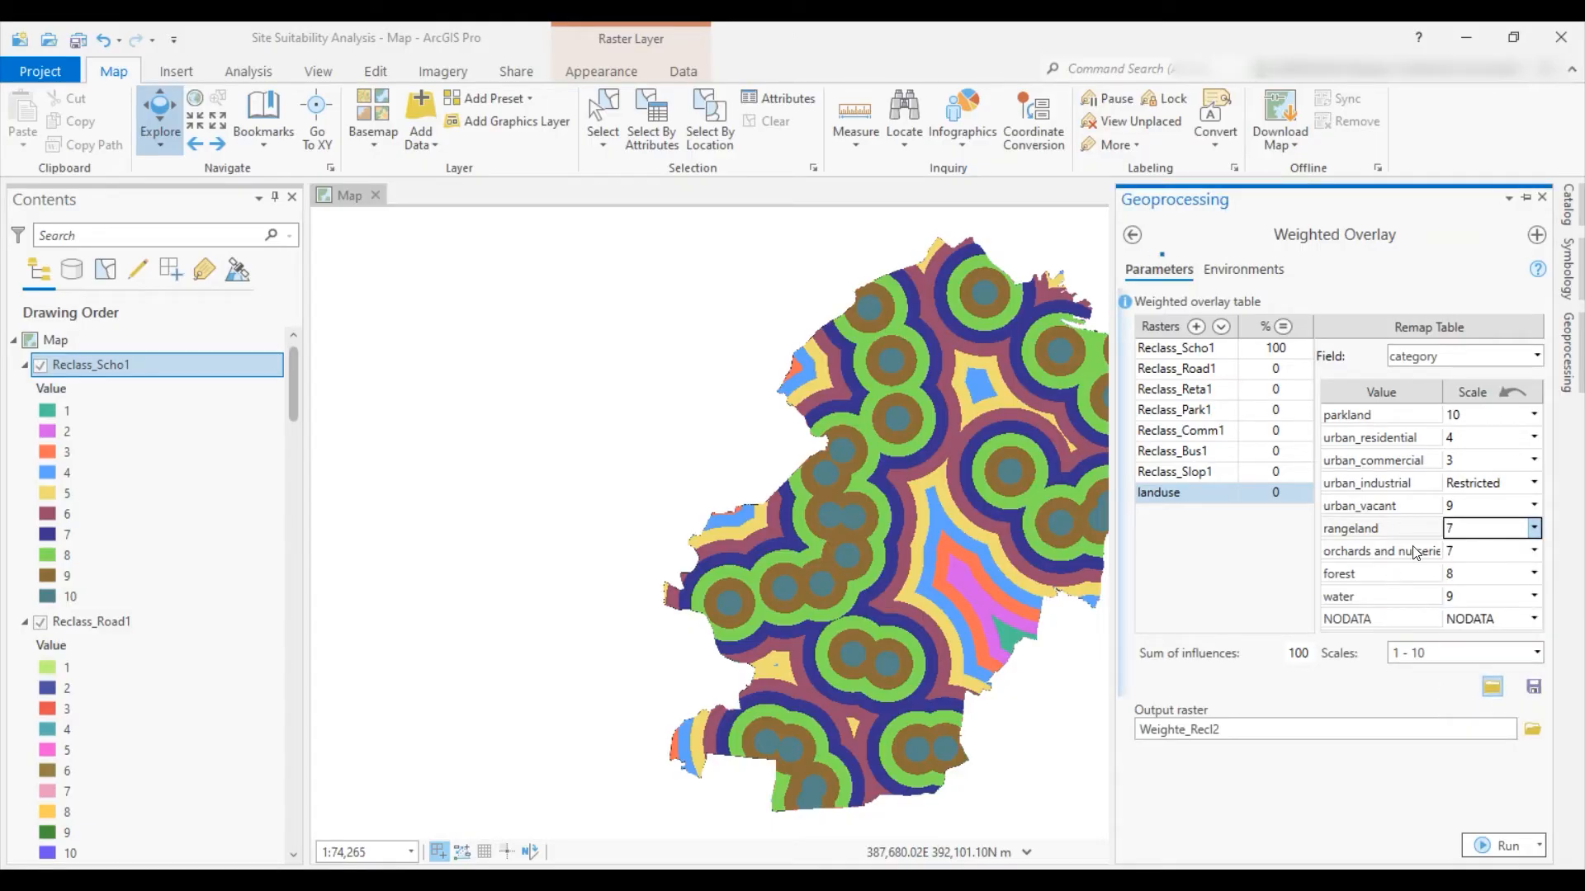
{"action": "left_click", "coordinate": [1539, 552]}
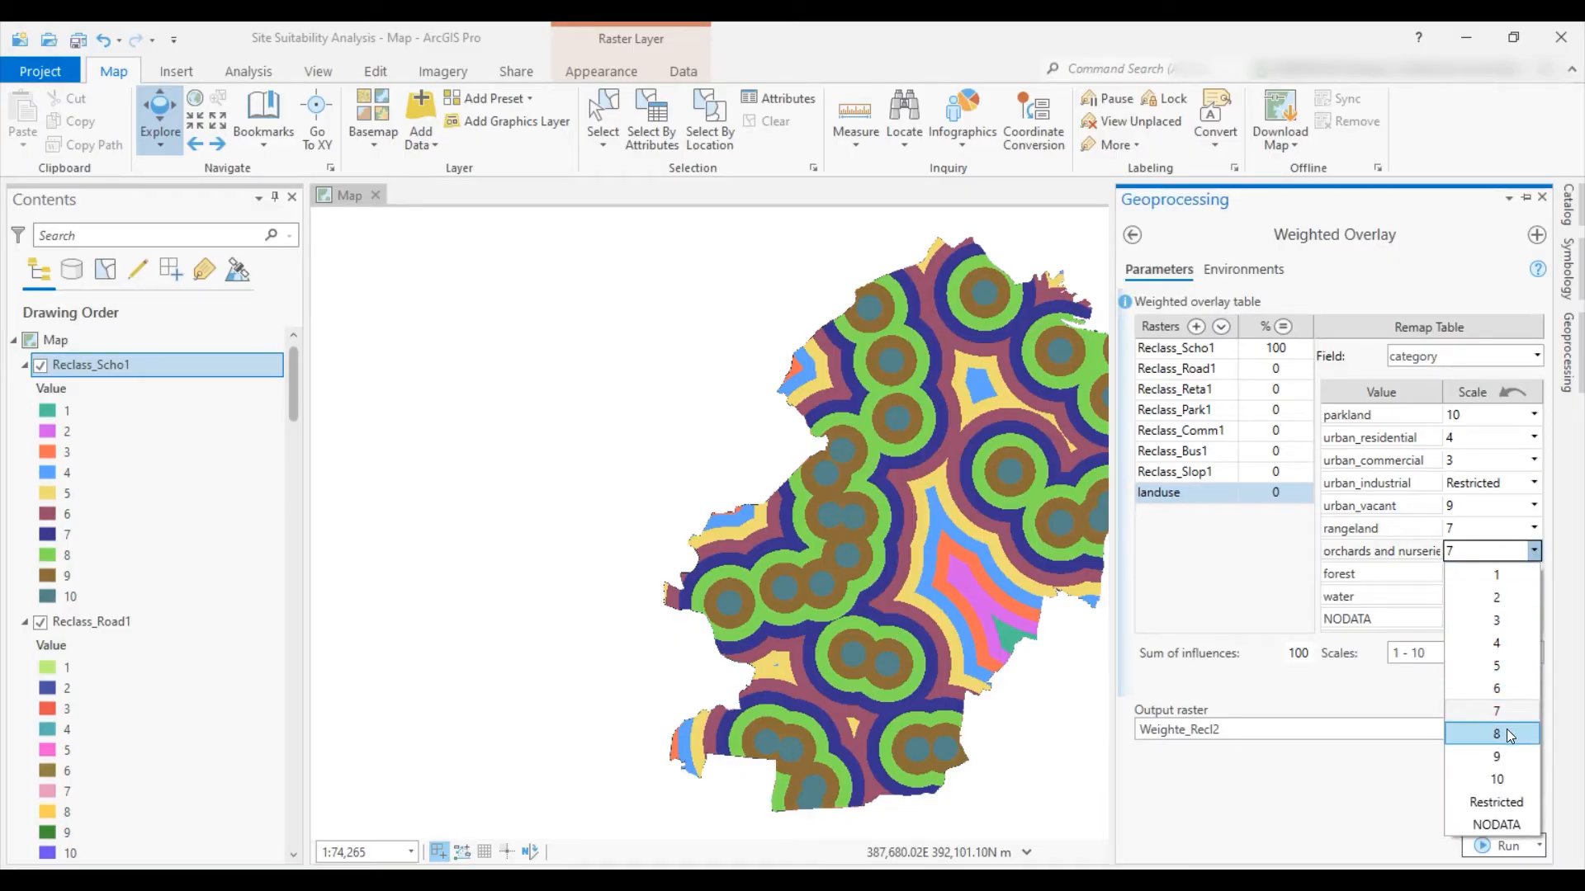
{"action": "left_click", "coordinate": [1505, 730]}
{"action": "left_click", "coordinate": [1533, 574]}
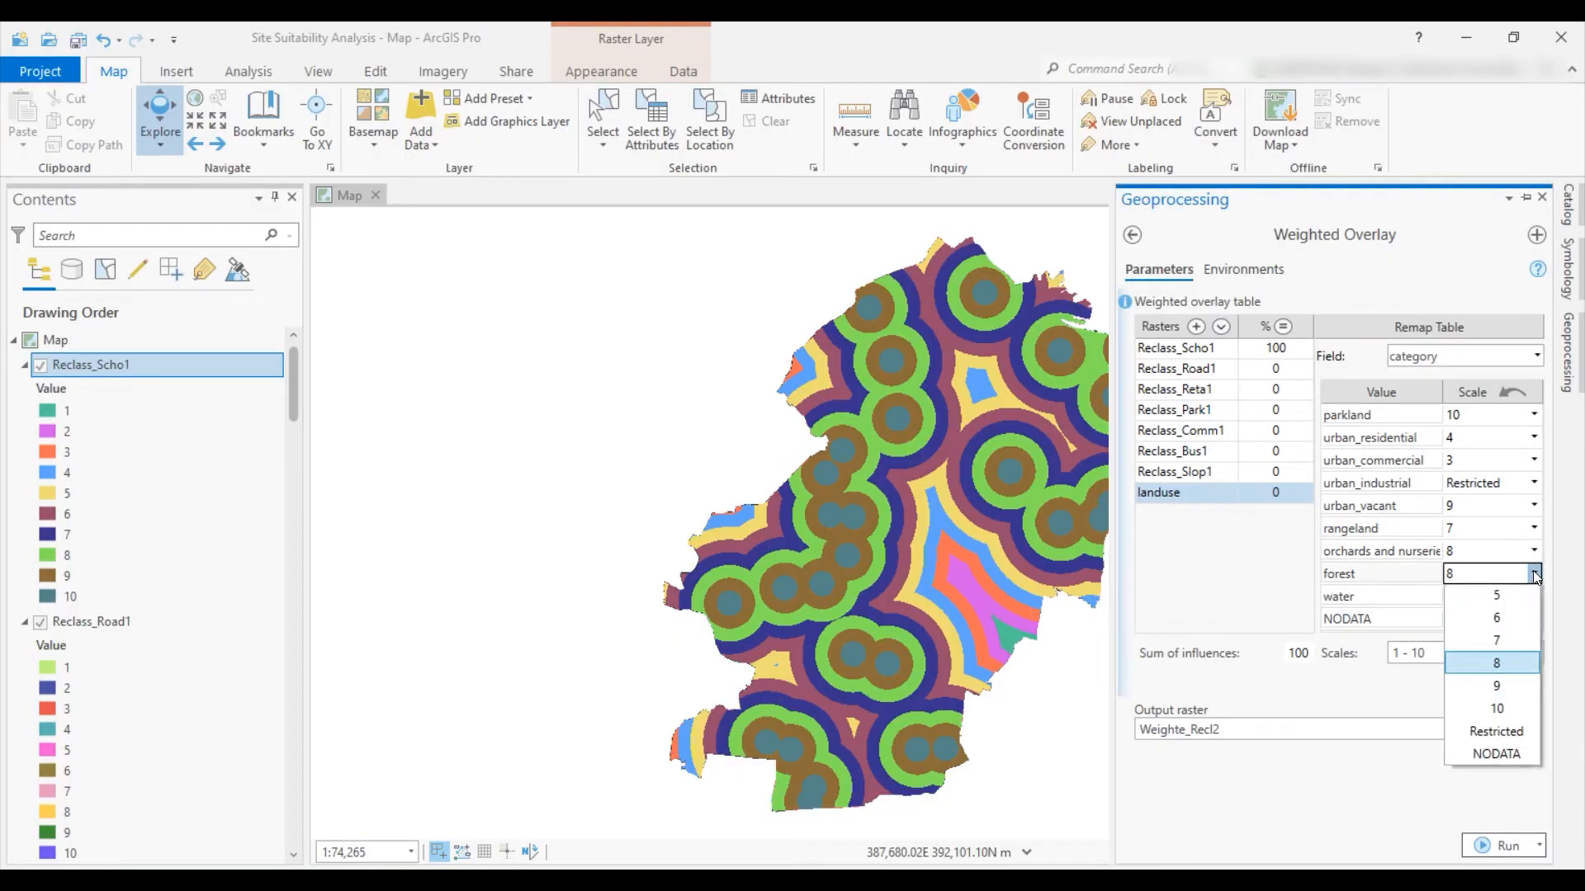
{"action": "left_click", "coordinate": [1506, 687]}
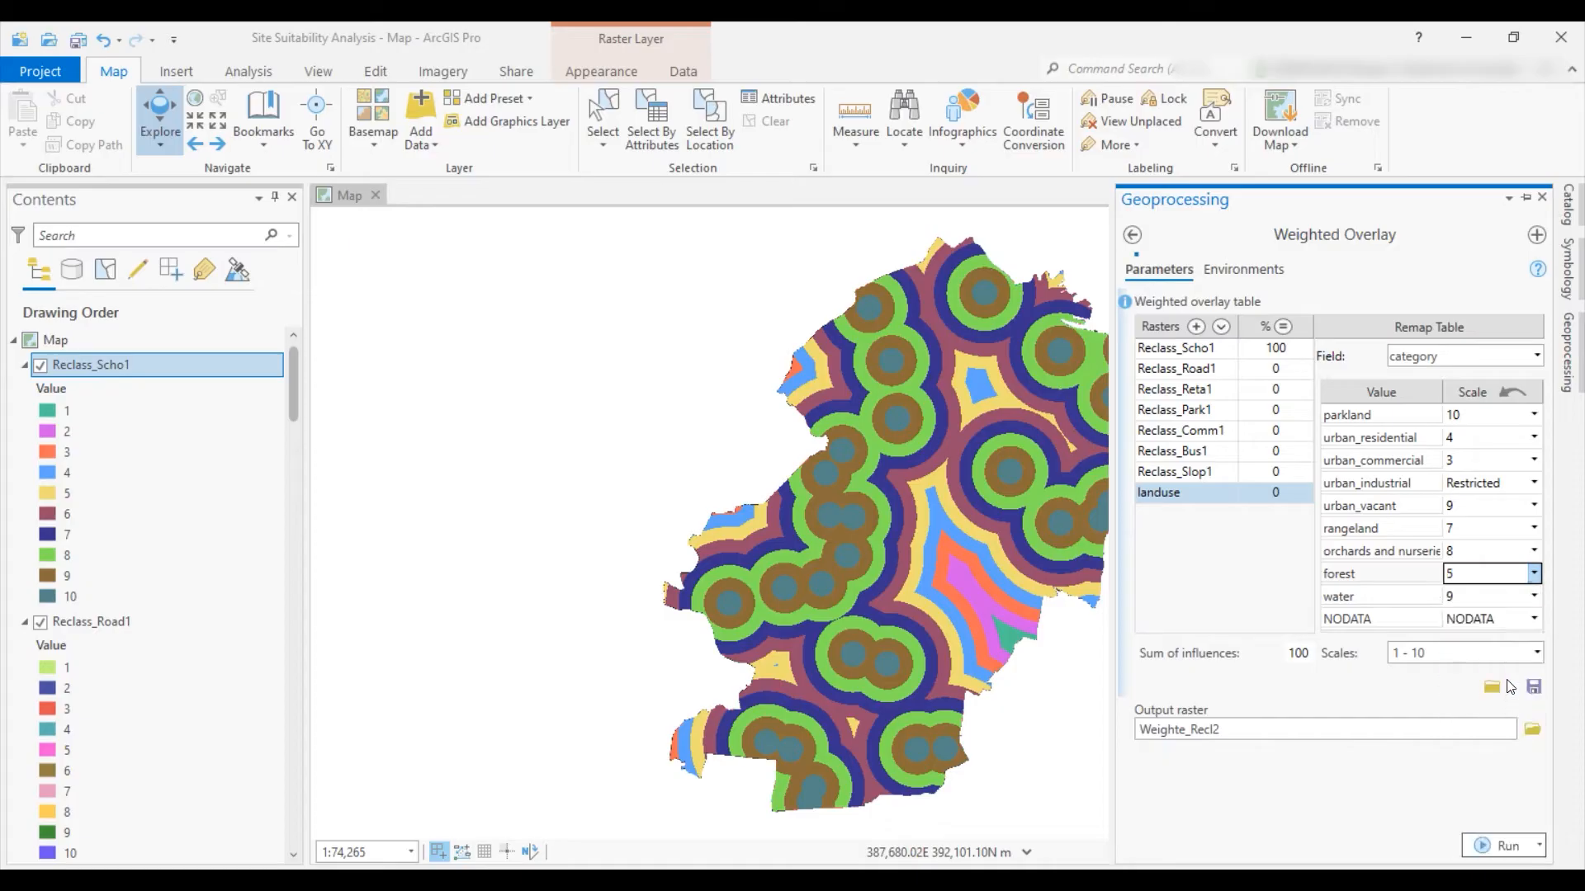
{"action": "left_click", "coordinate": [1535, 595]}
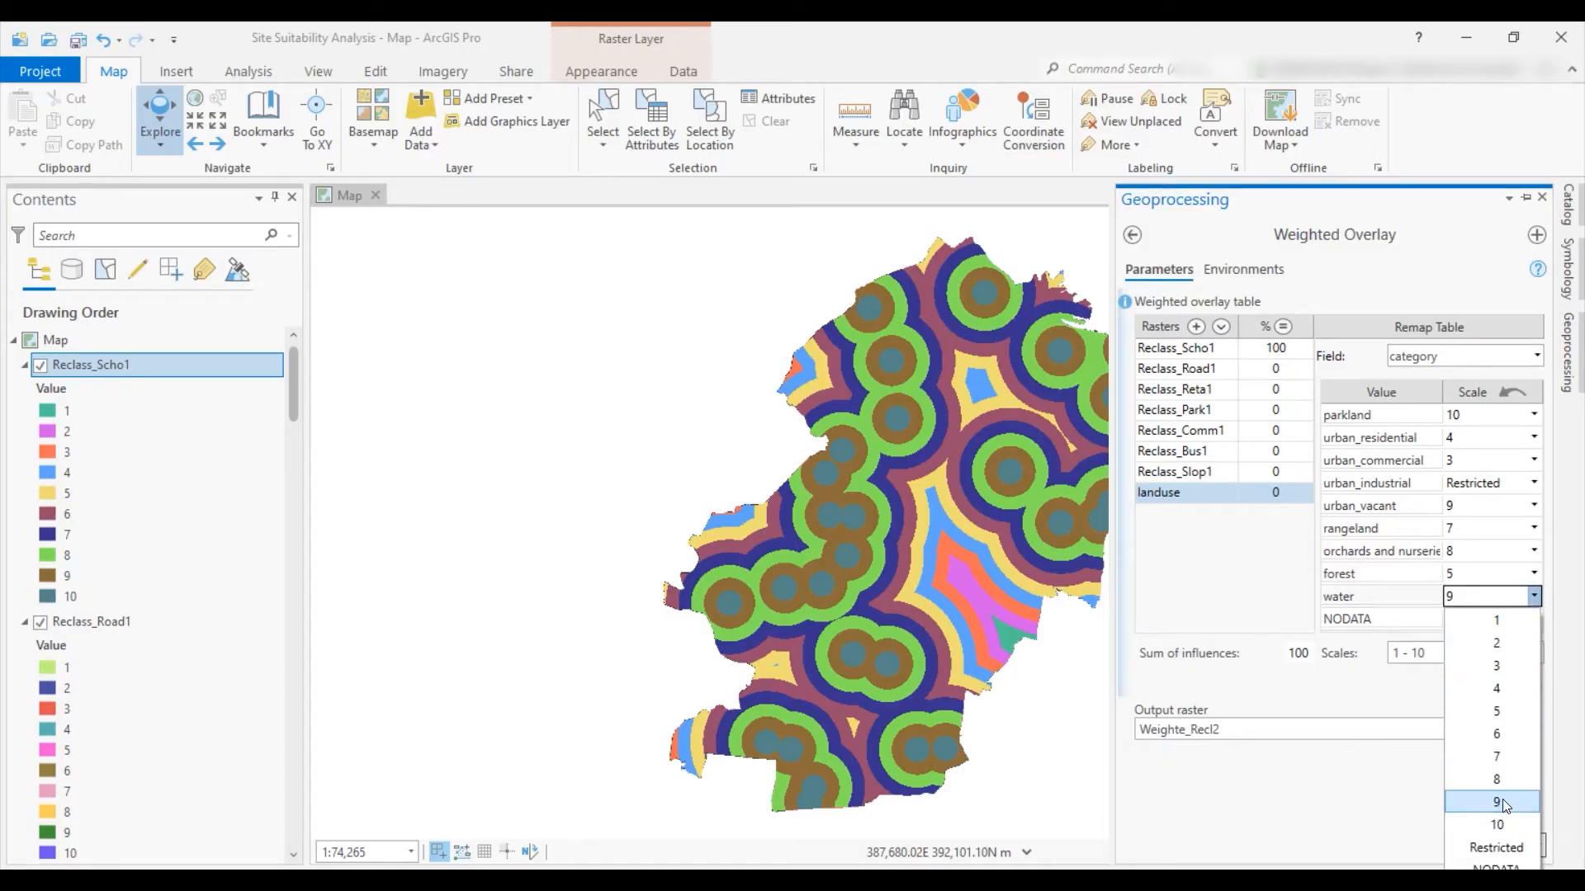
{"action": "left_click", "coordinate": [1501, 845]}
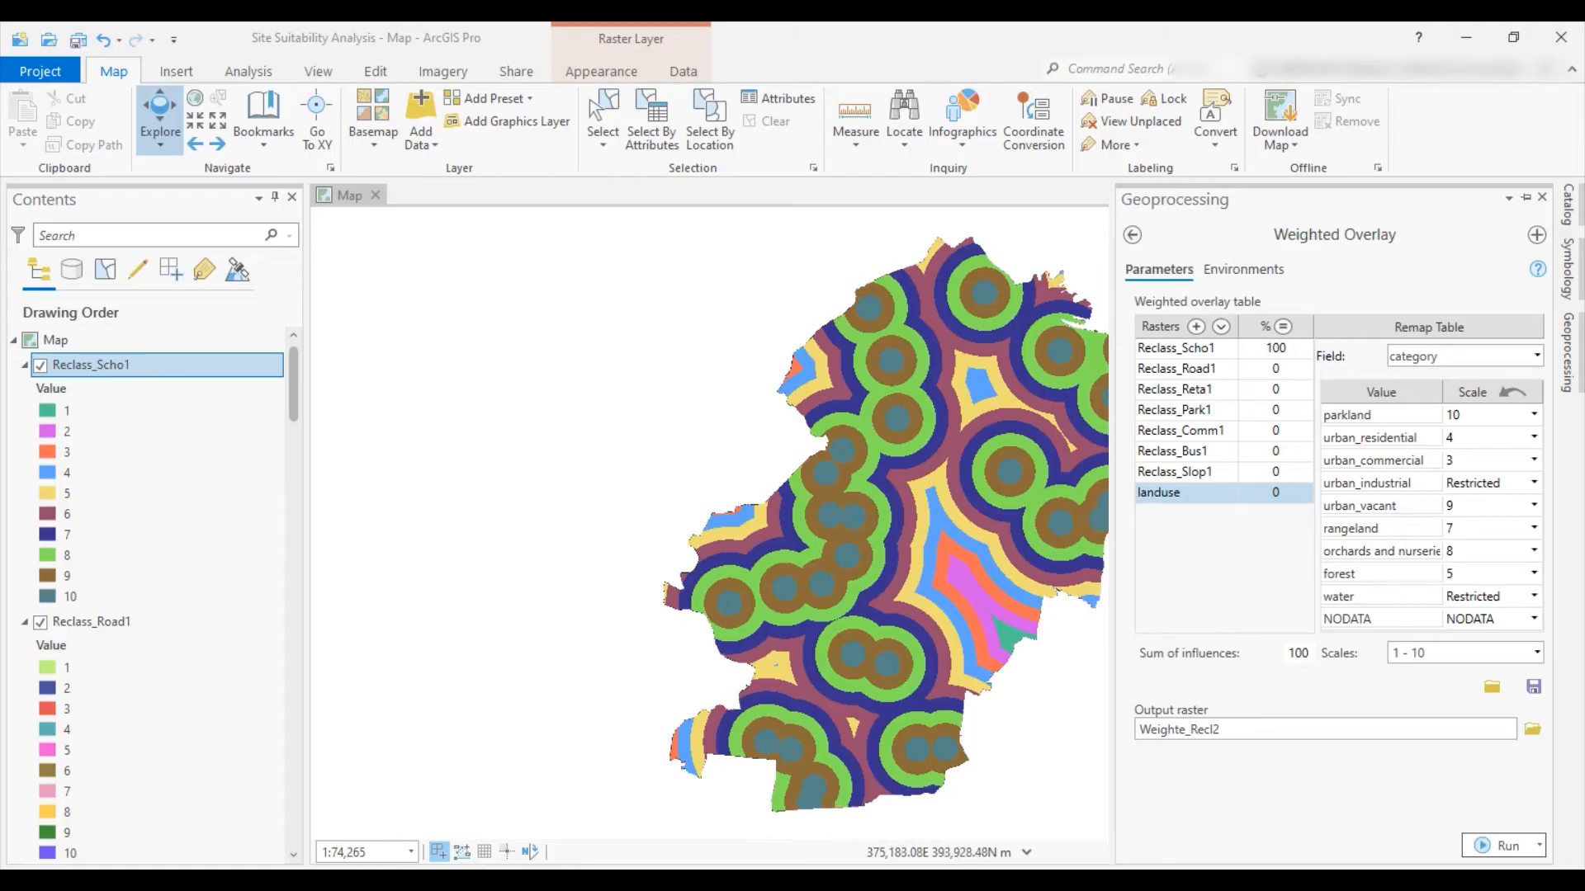
Set the influence percentages to 5 for Reclass_Scho1, 10 for Reclass_Road1, 10 for Reclass_Reta1 and 30 for Reclass_Park1
{"action": "left_click", "coordinate": [1275, 350]}
{"action": "type", "text": "5"}
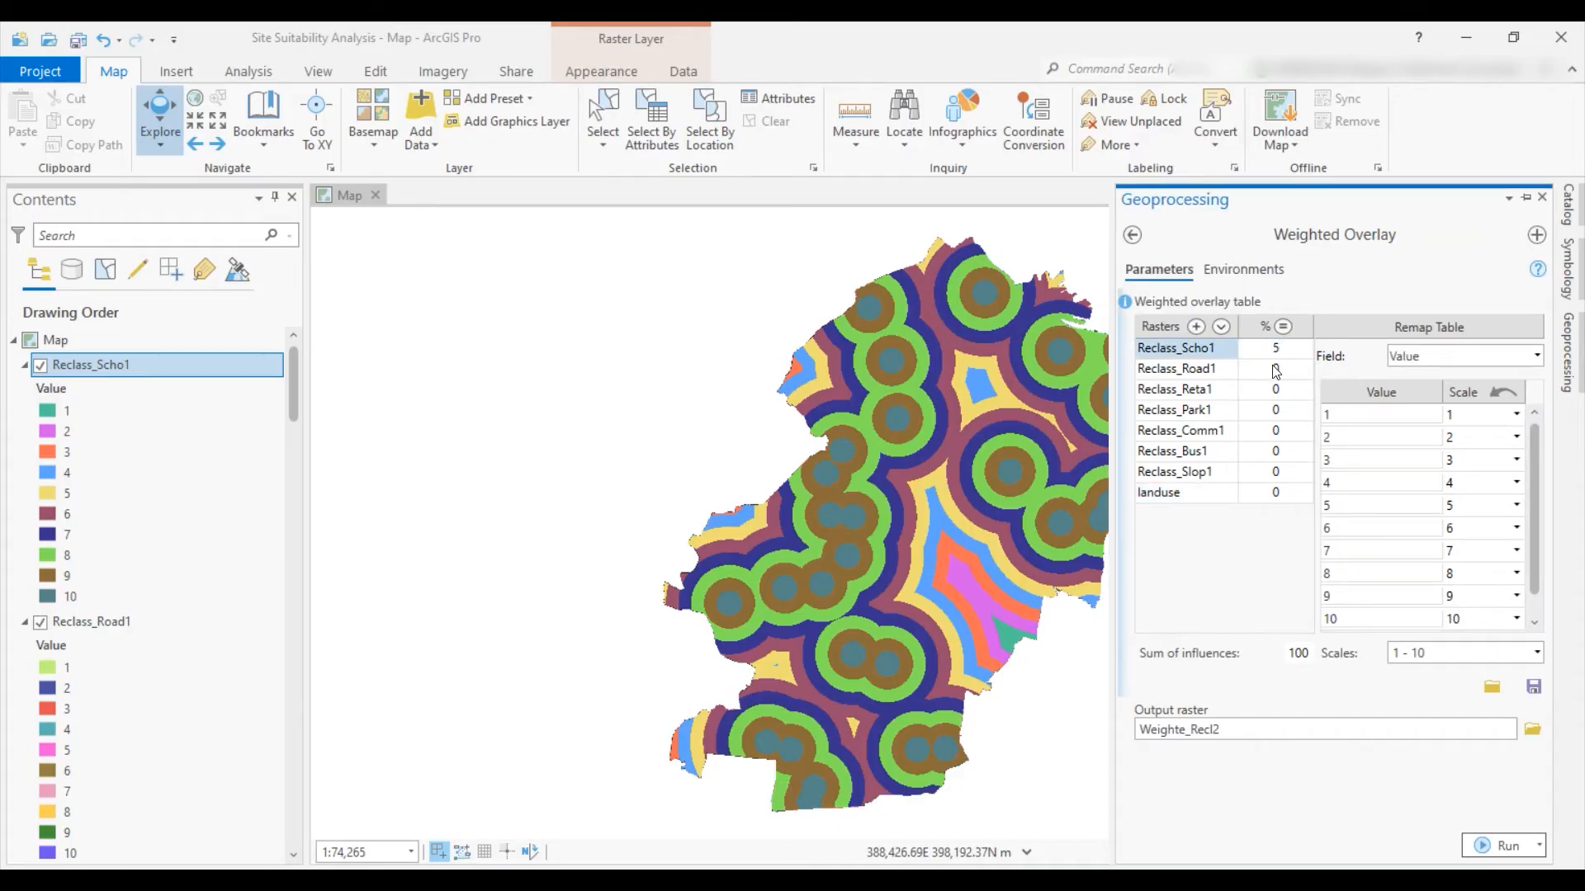
{"action": "left_click", "coordinate": [1283, 369]}
{"action": "left_click", "coordinate": [1284, 367]}
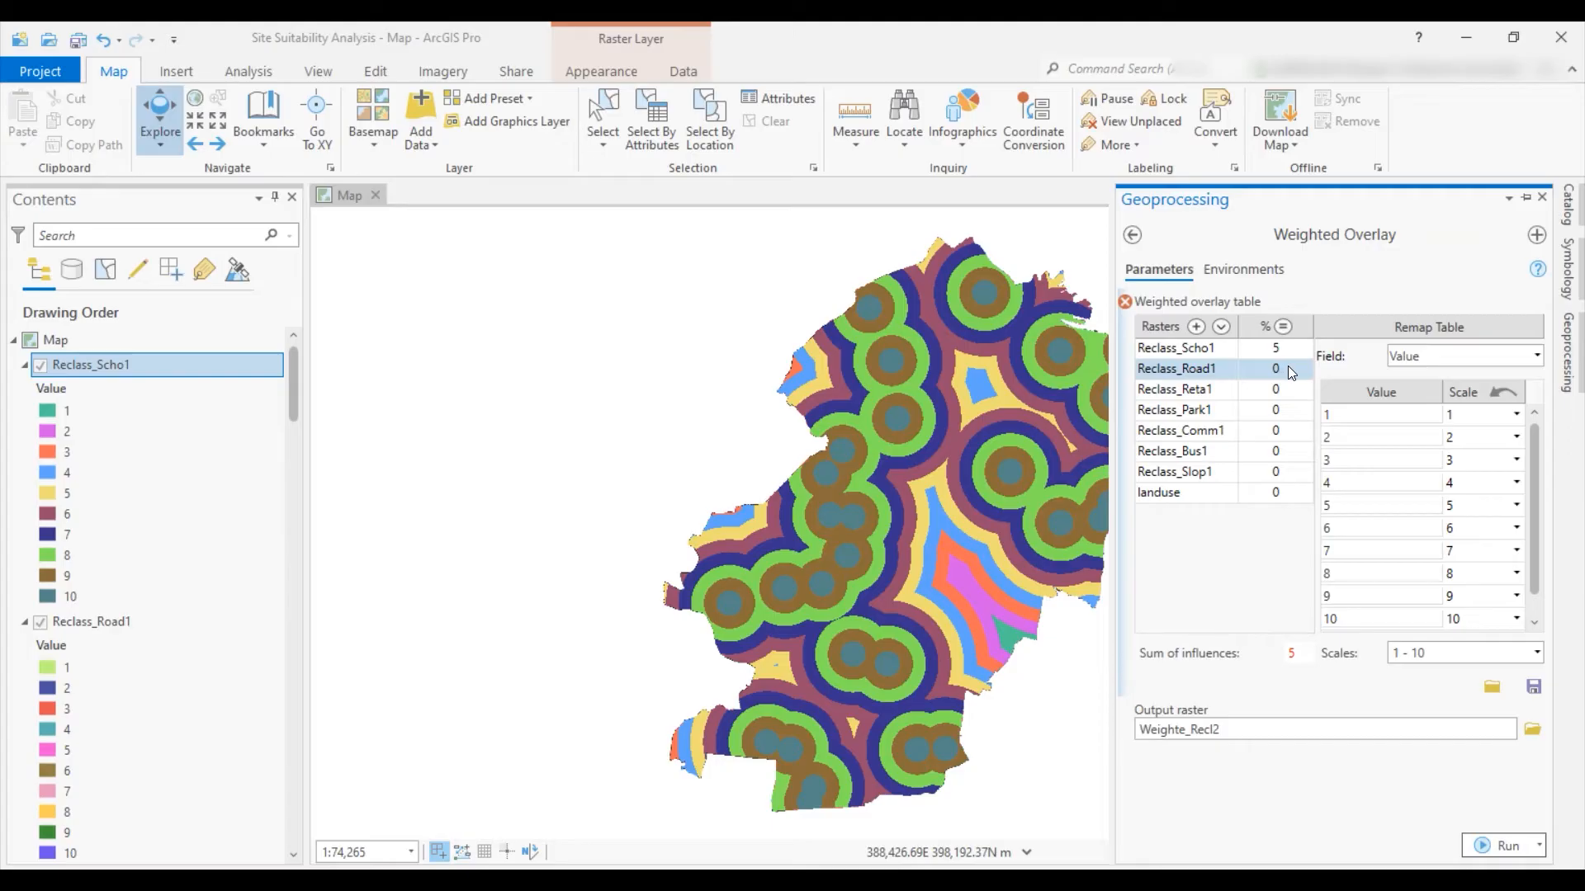
{"action": "type", "text": "10"}
{"action": "left_click", "coordinate": [1276, 386]}
{"action": "left_click", "coordinate": [1276, 389]}
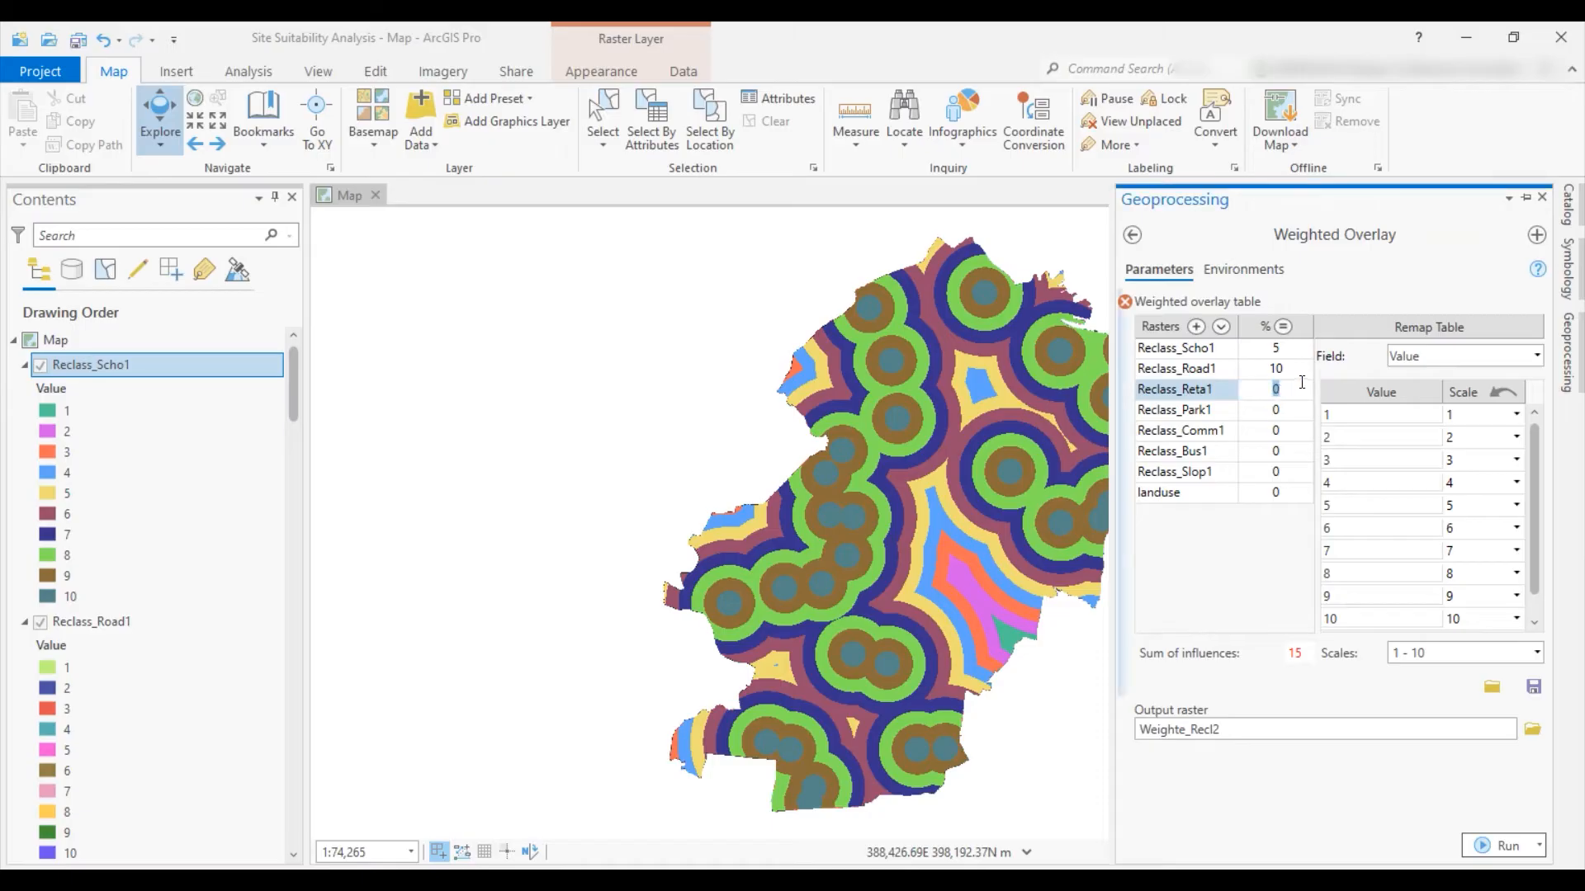
{"action": "type", "text": "10"}
{"action": "left_click", "coordinate": [1281, 410]}
{"action": "left_click", "coordinate": [1276, 410]}
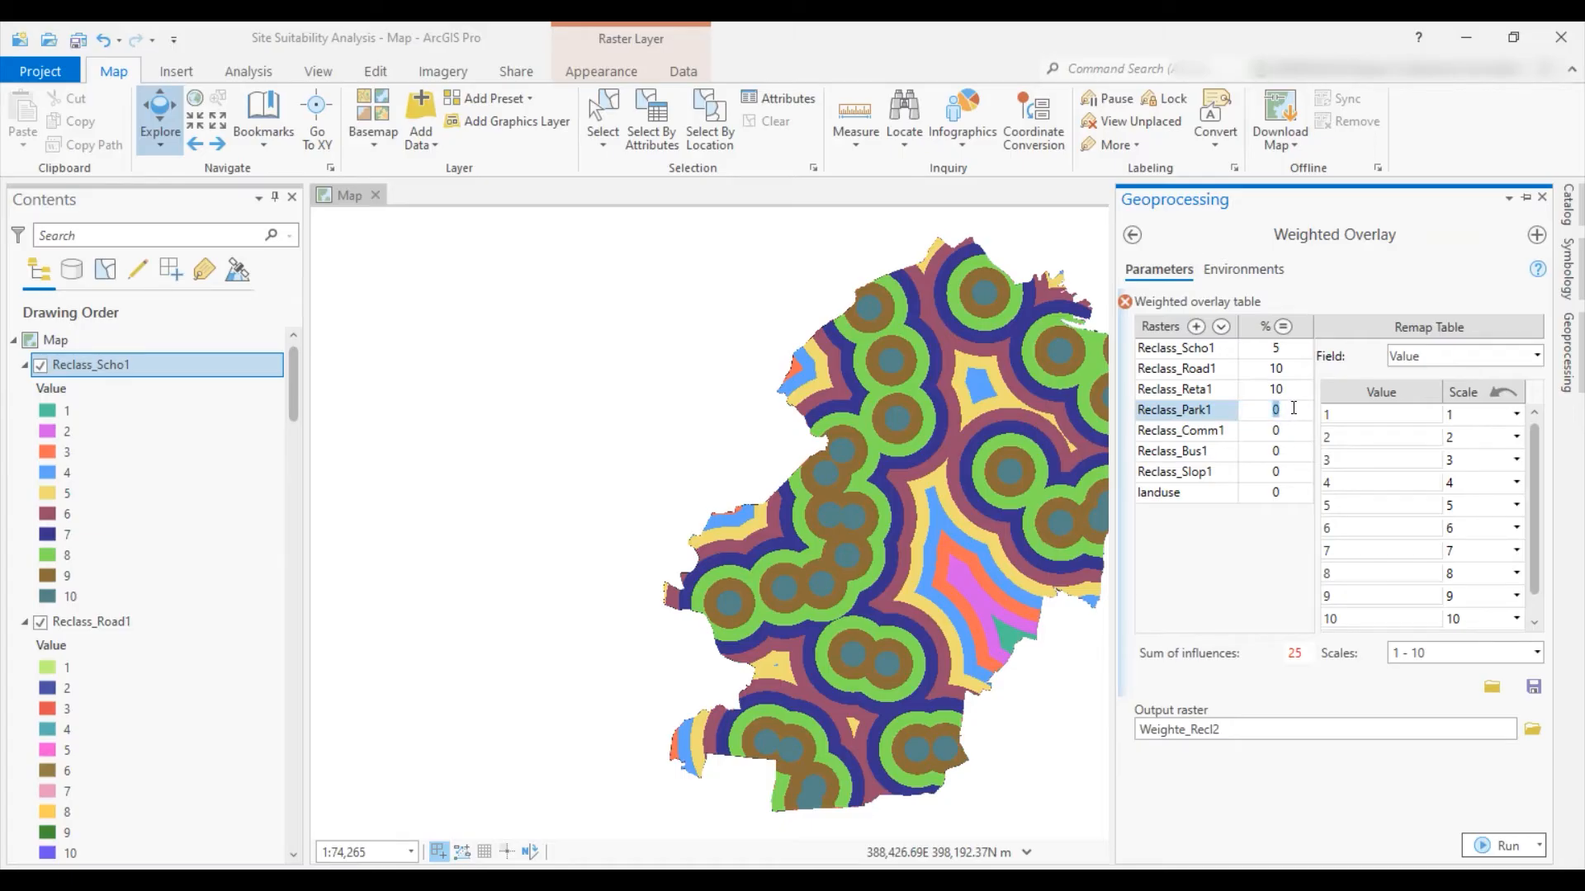
{"action": "type", "text": "30"}
Set the influence percentages to 5 for Reclass_Comm1, 5 for Reclass_Bus1, 20 for Reclass_Slop1 and 15 for landuse
{"action": "left_click", "coordinate": [1280, 432]}
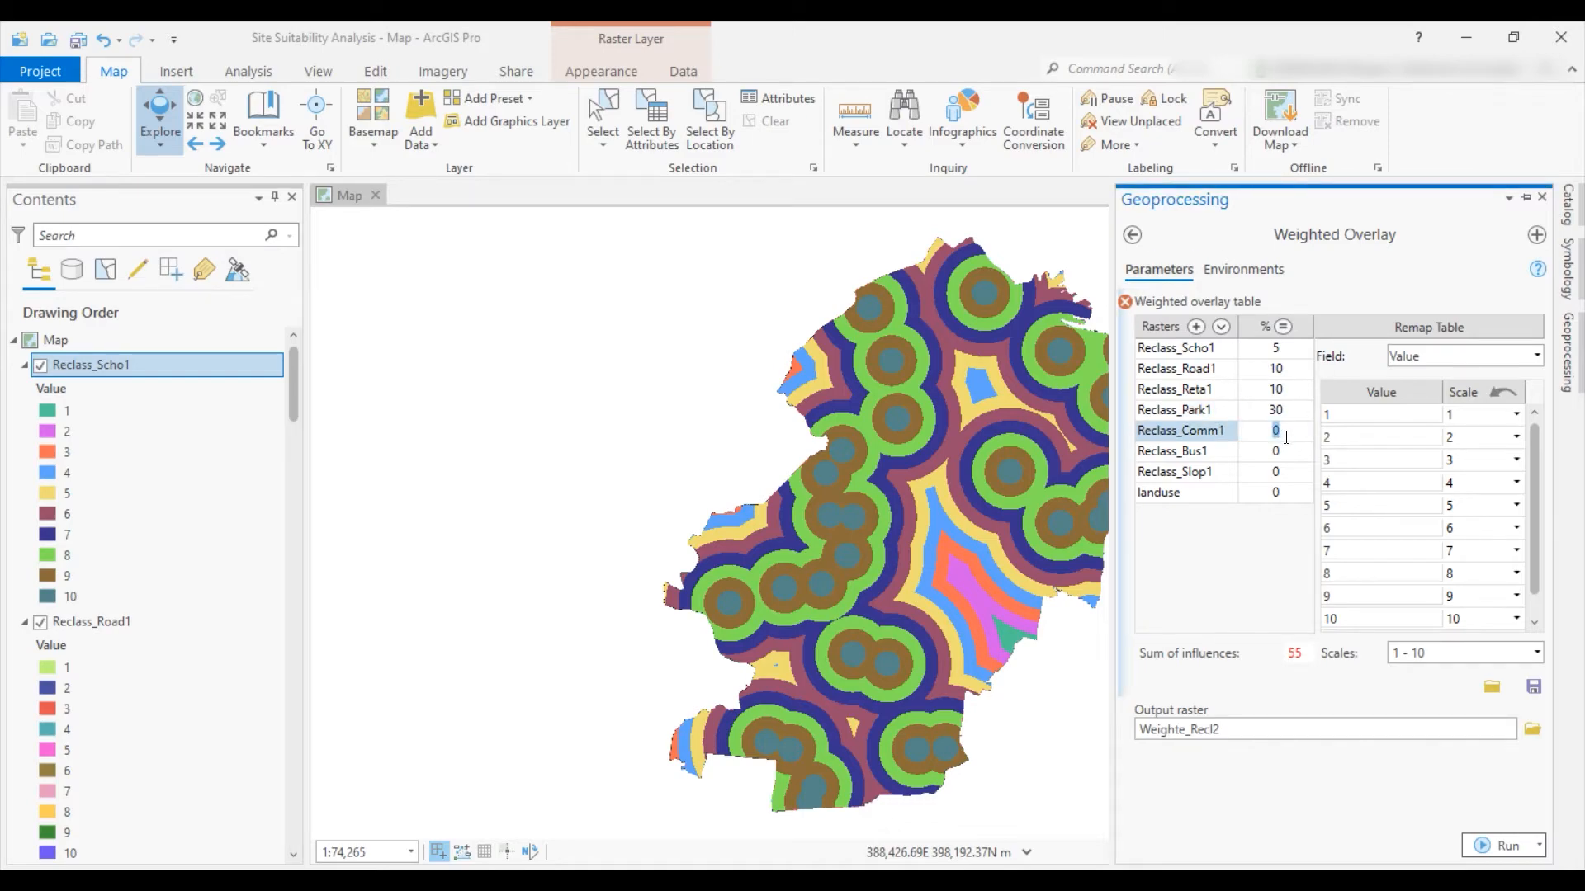
{"action": "type", "text": "5"}
{"action": "left_click", "coordinate": [1281, 451]}
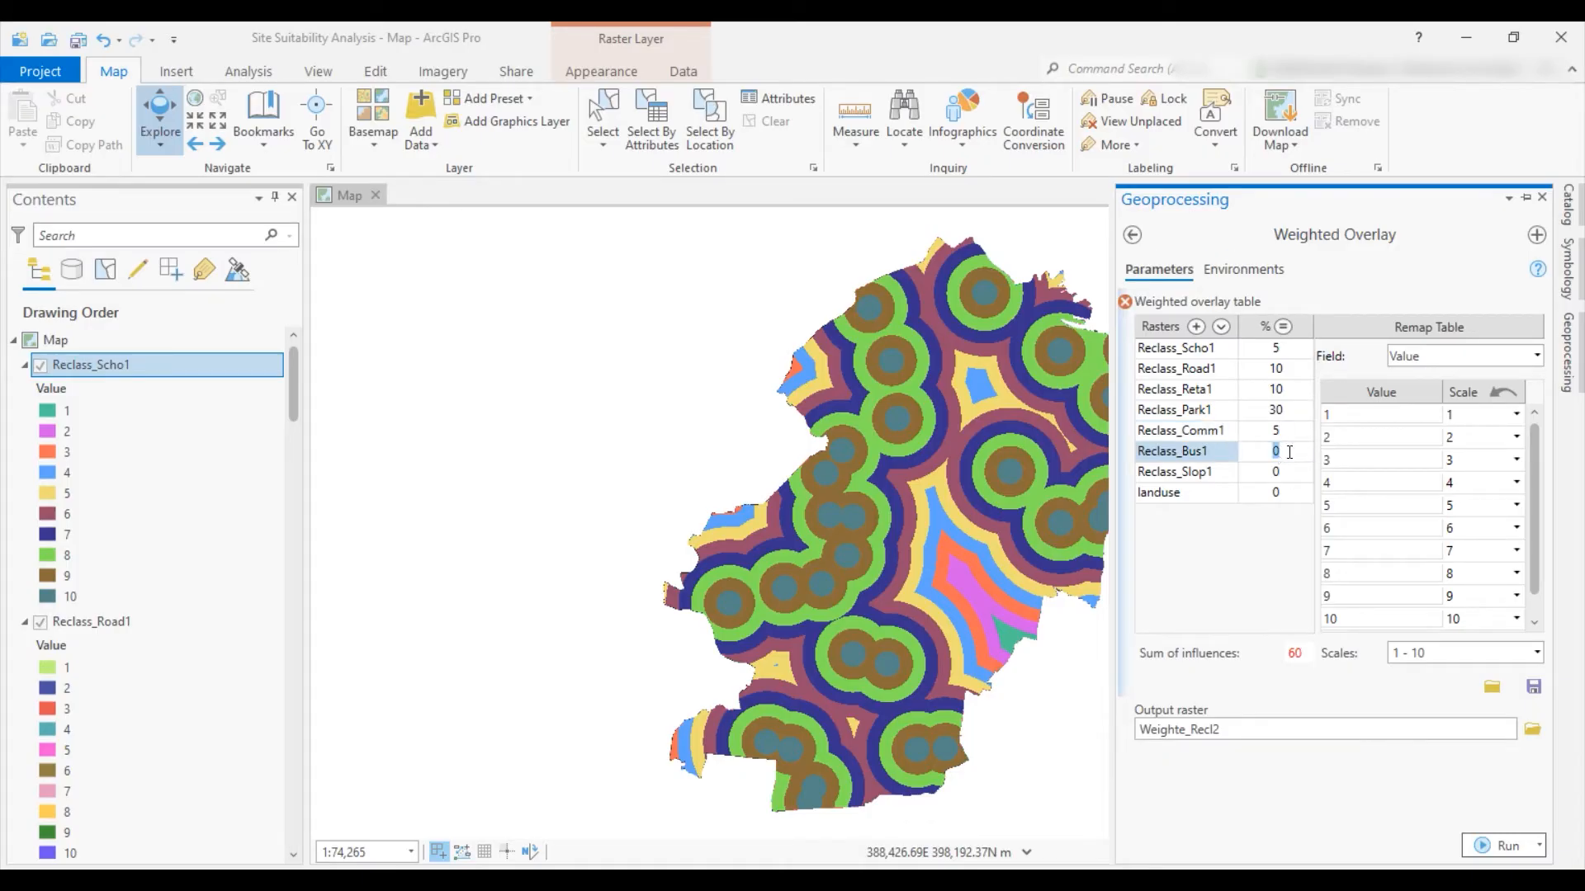
{"action": "type", "text": "5"}
{"action": "left_click", "coordinate": [1277, 471]}
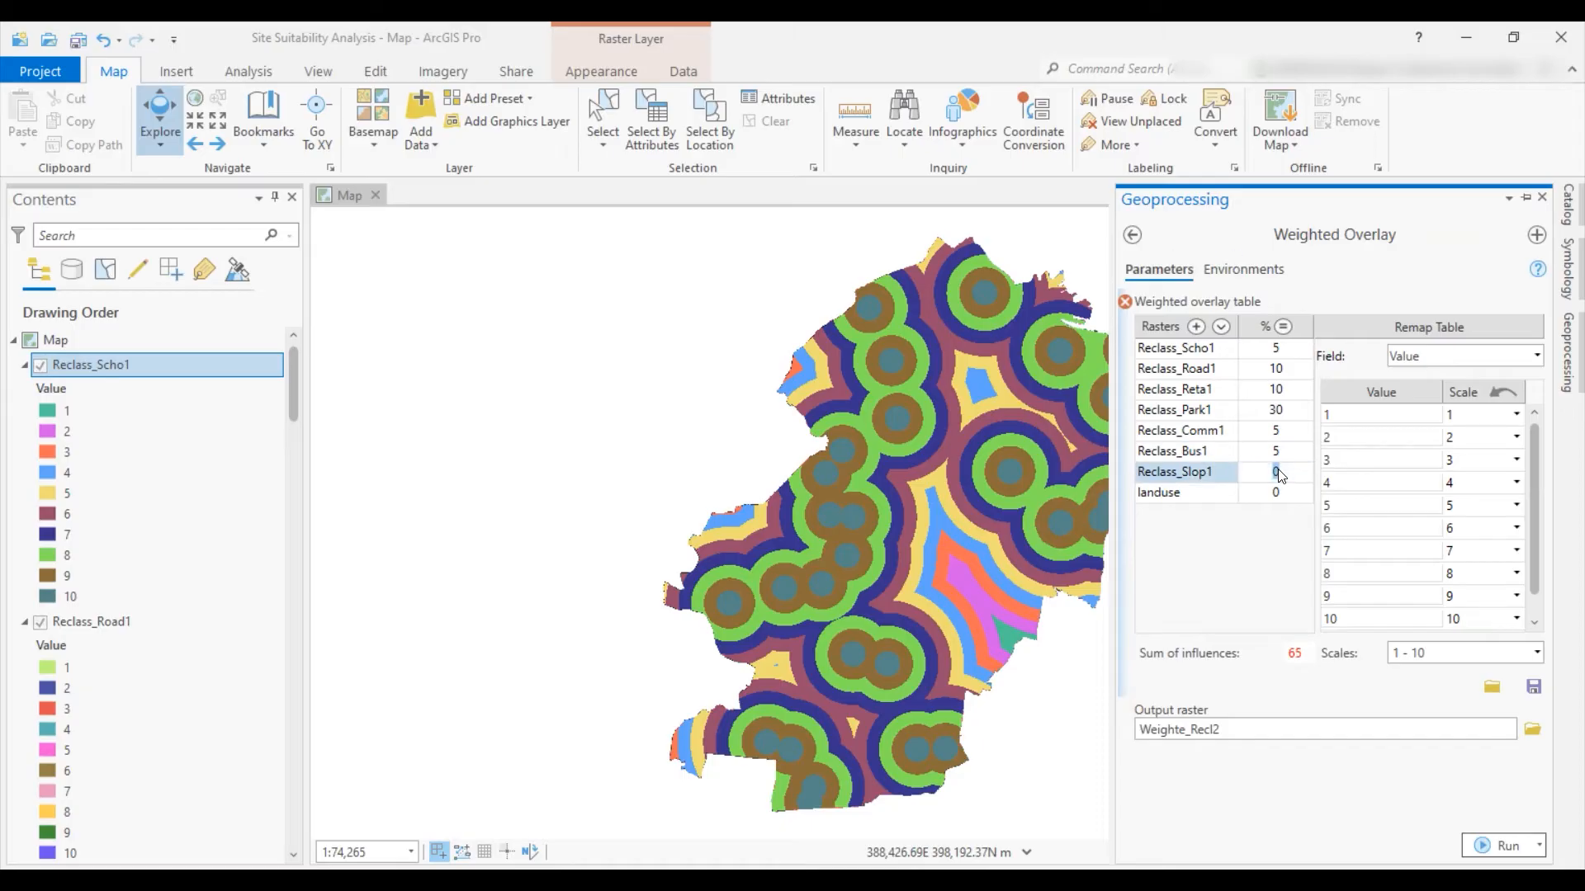
{"action": "type", "text": "20"}
{"action": "left_click", "coordinate": [1276, 494]}
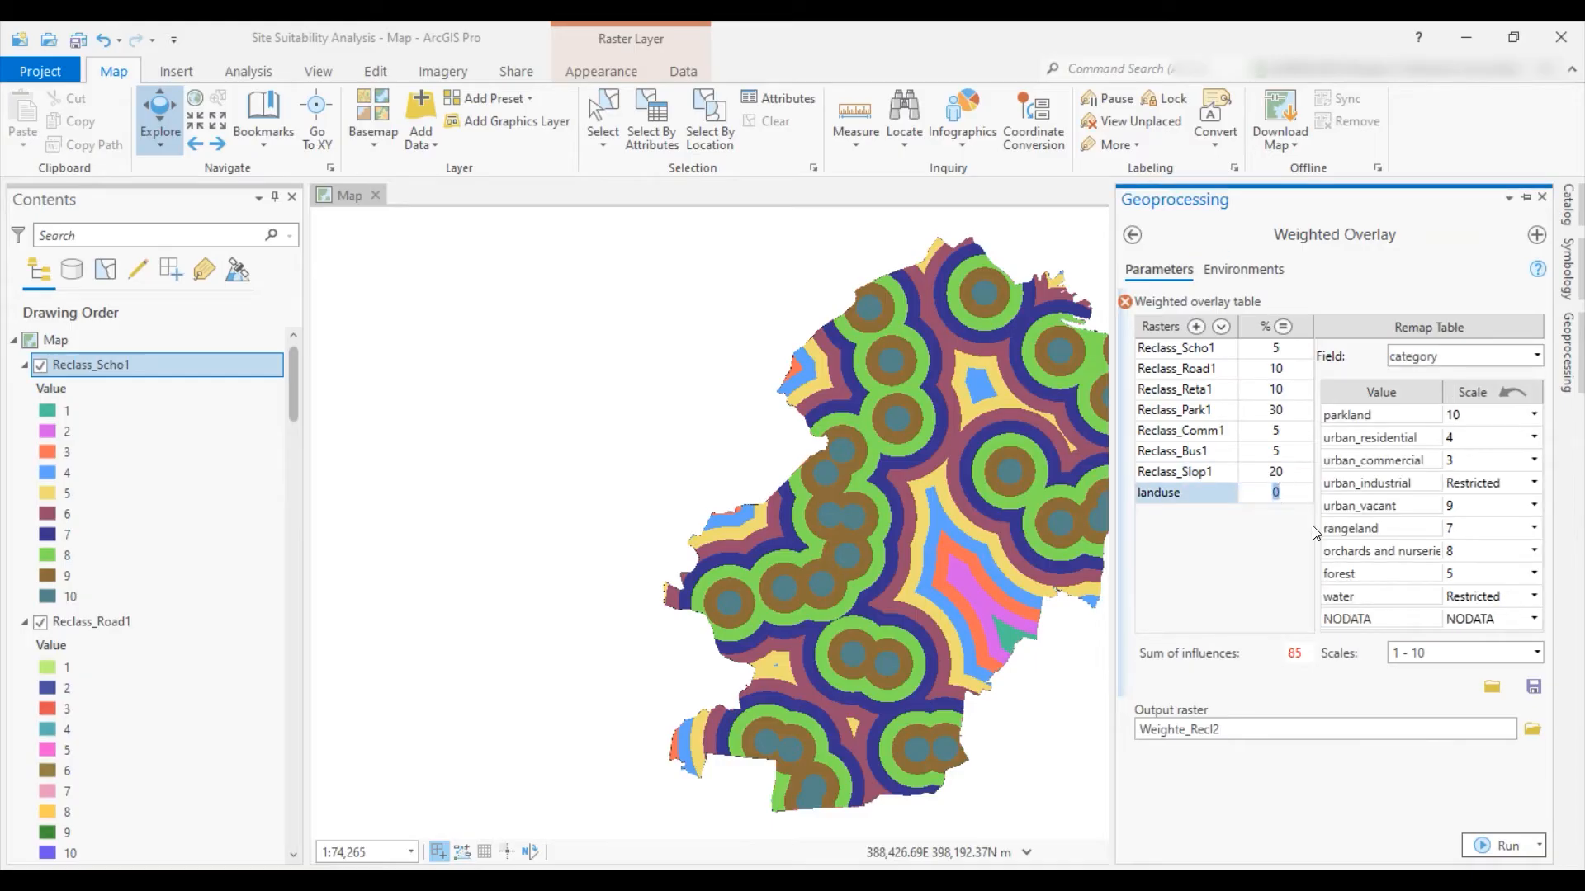
{"action": "type", "text": "15"}
{"action": "key", "text": "Return"}
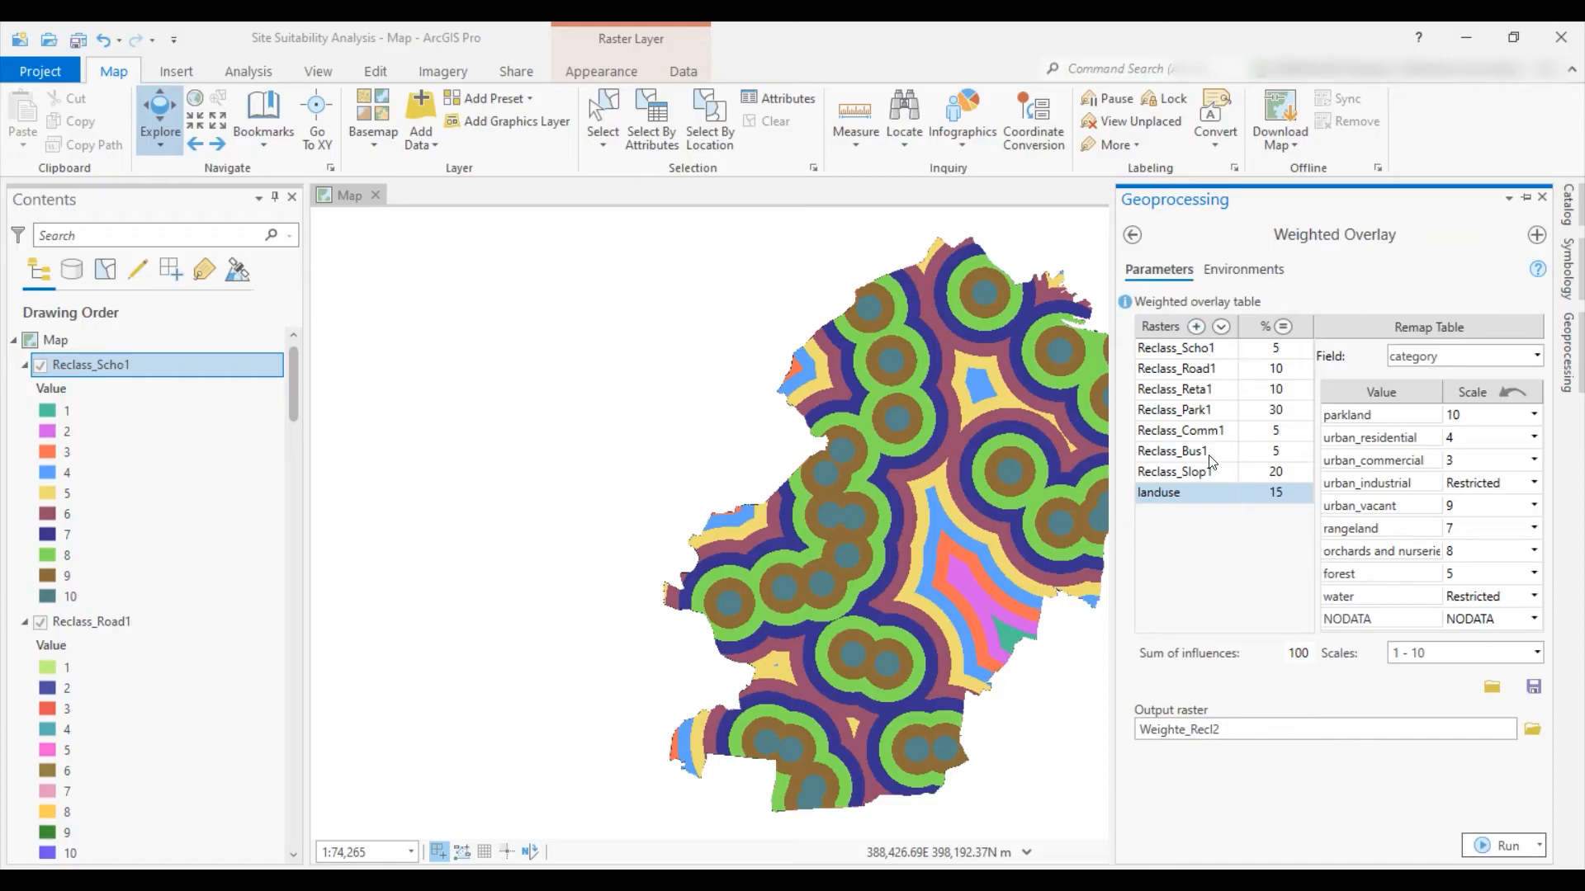
Set the scale of values 1, 2 and 3 of Reclass_Slop1 to Restricted in the weighted overlay table
{"action": "left_click", "coordinate": [1205, 351]}
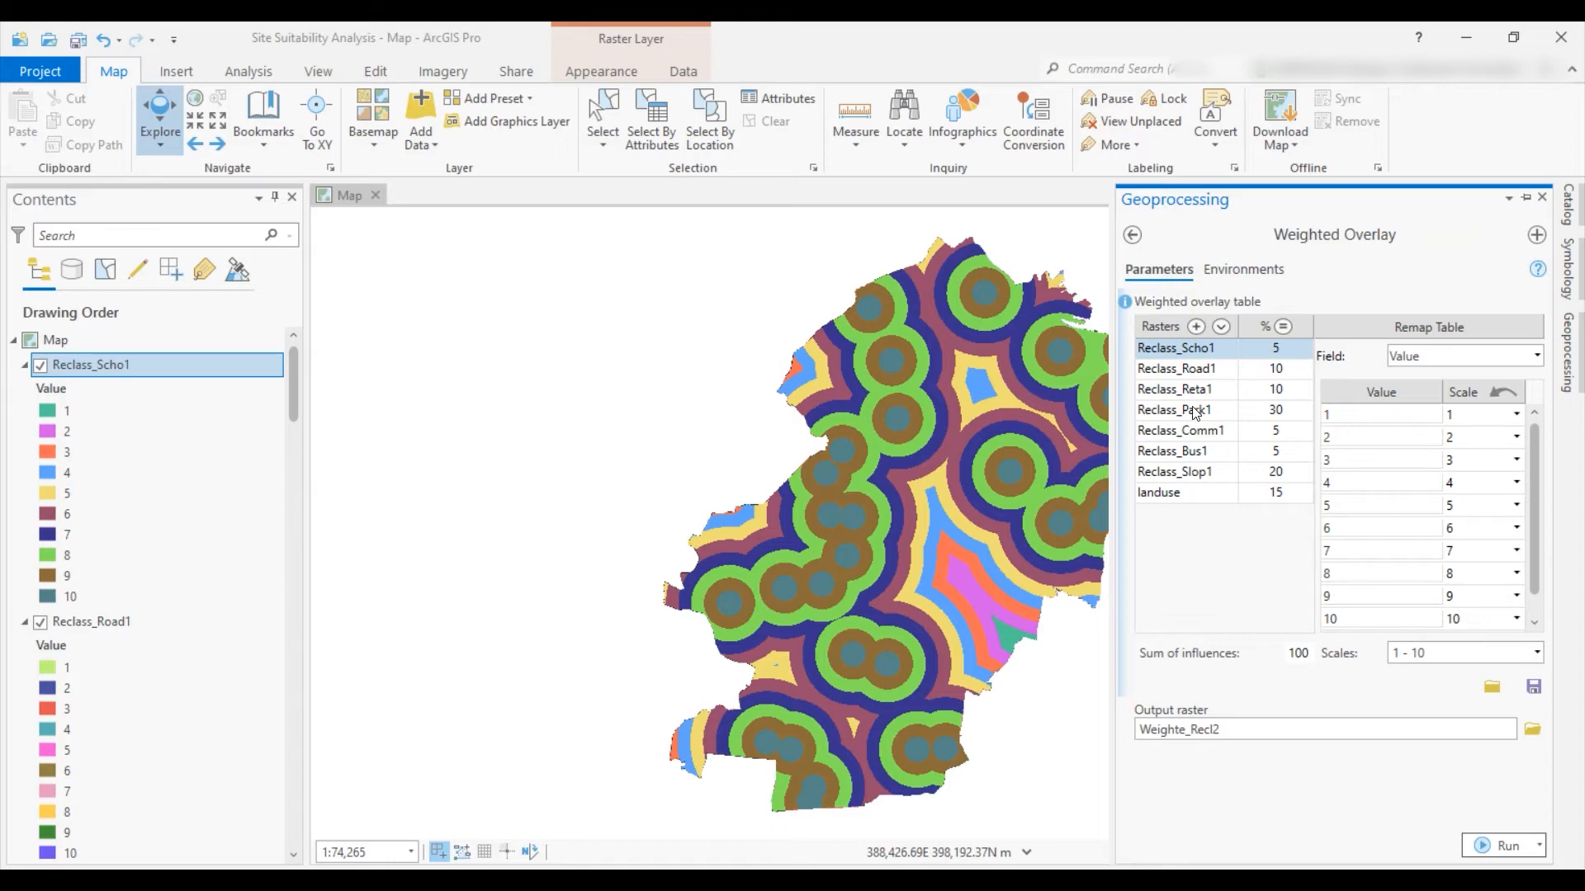
{"action": "left_click", "coordinate": [1207, 388]}
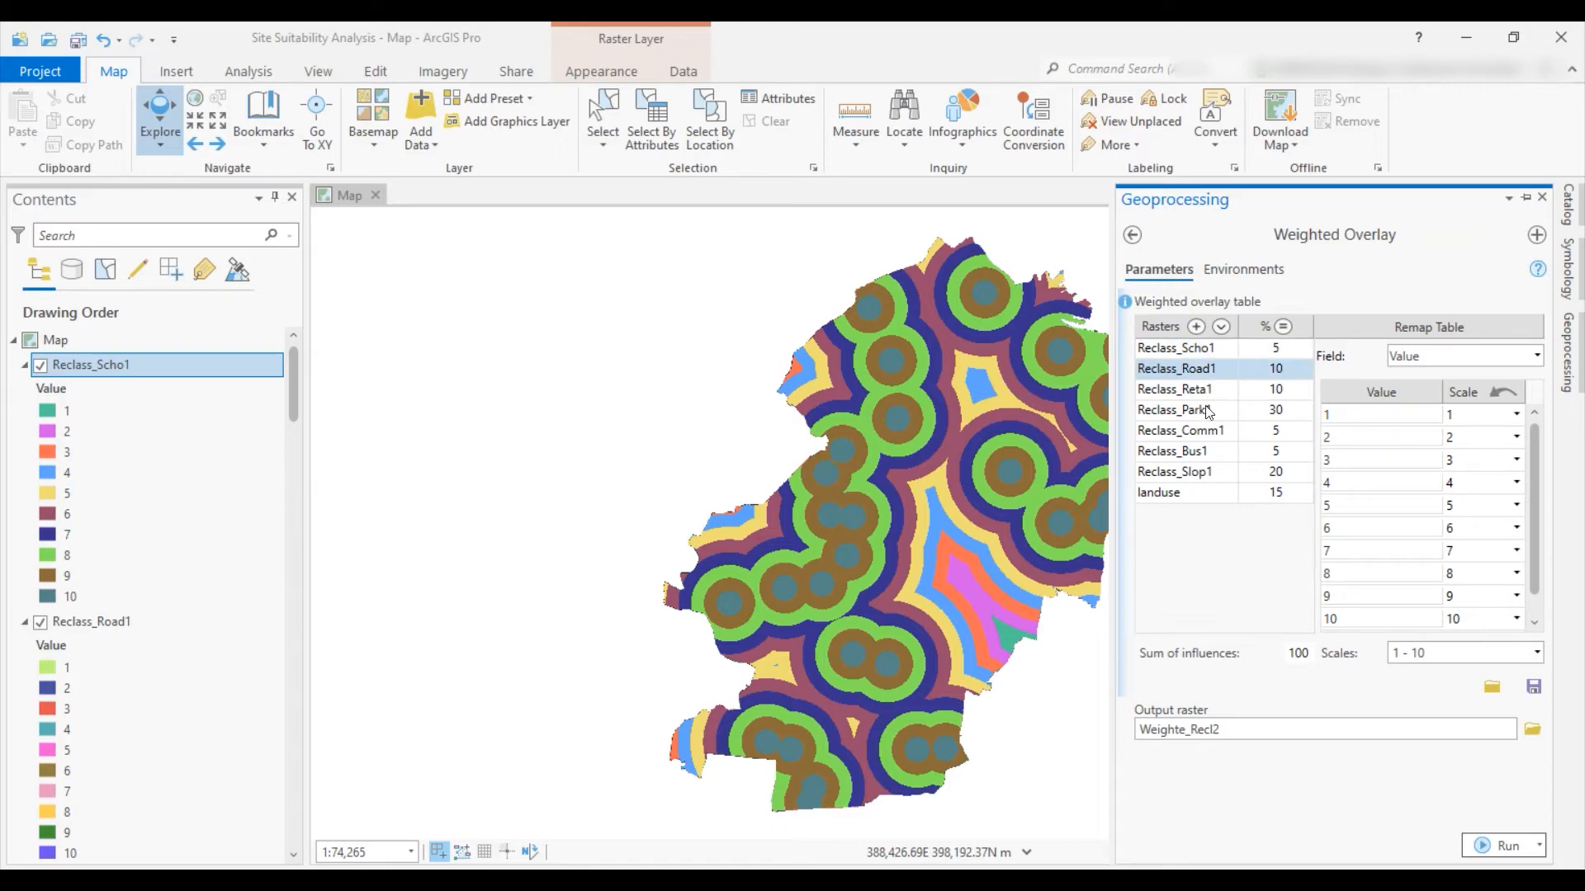
{"action": "left_click", "coordinate": [1207, 474]}
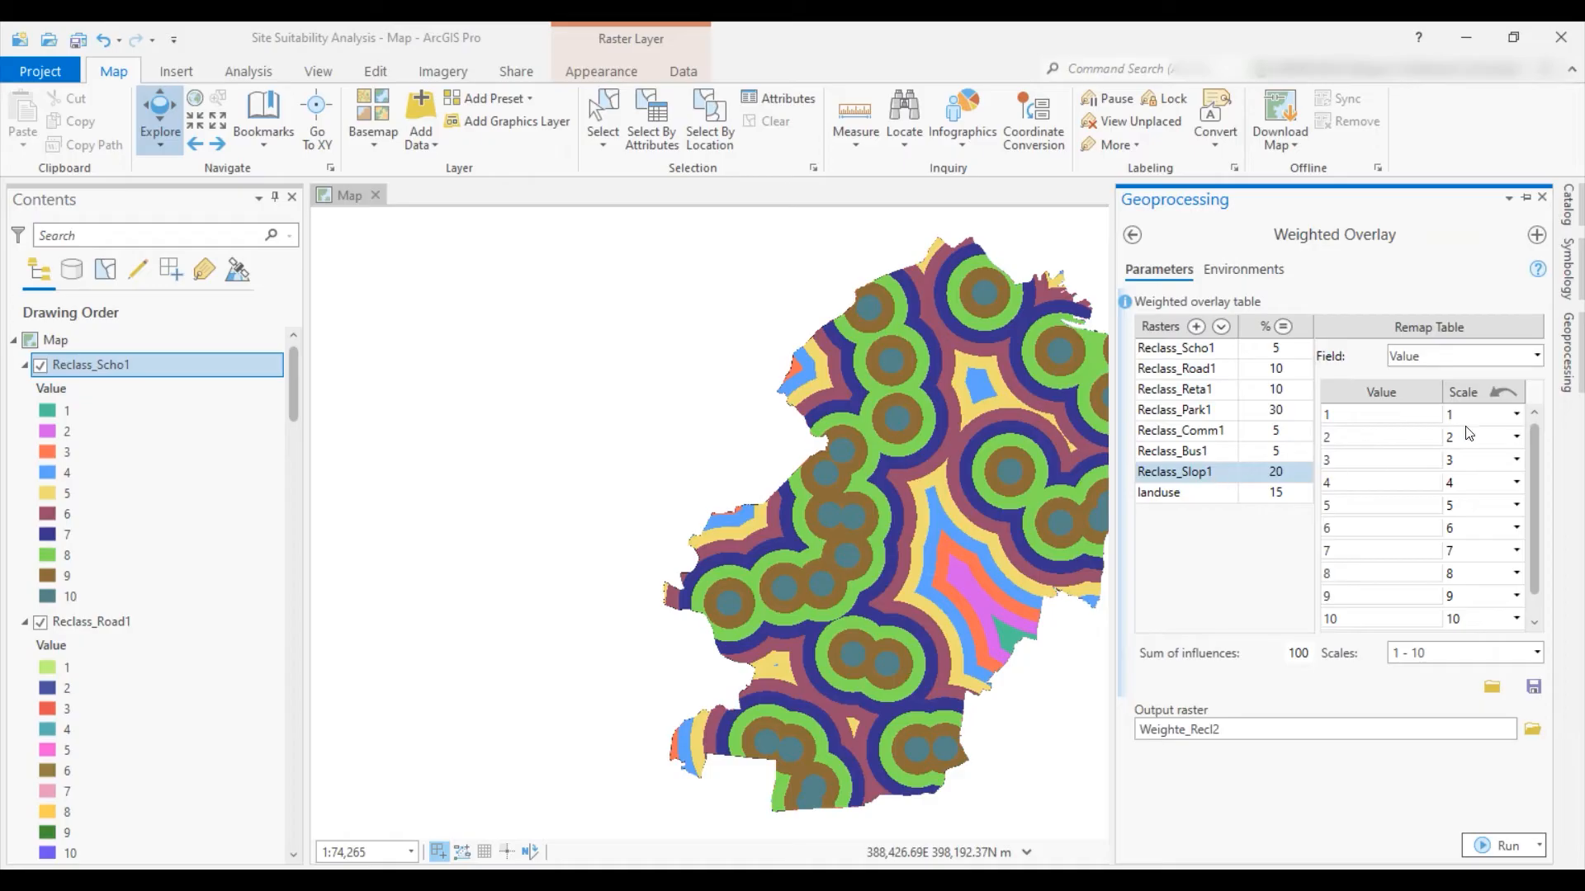
{"action": "left_click", "coordinate": [1519, 413]}
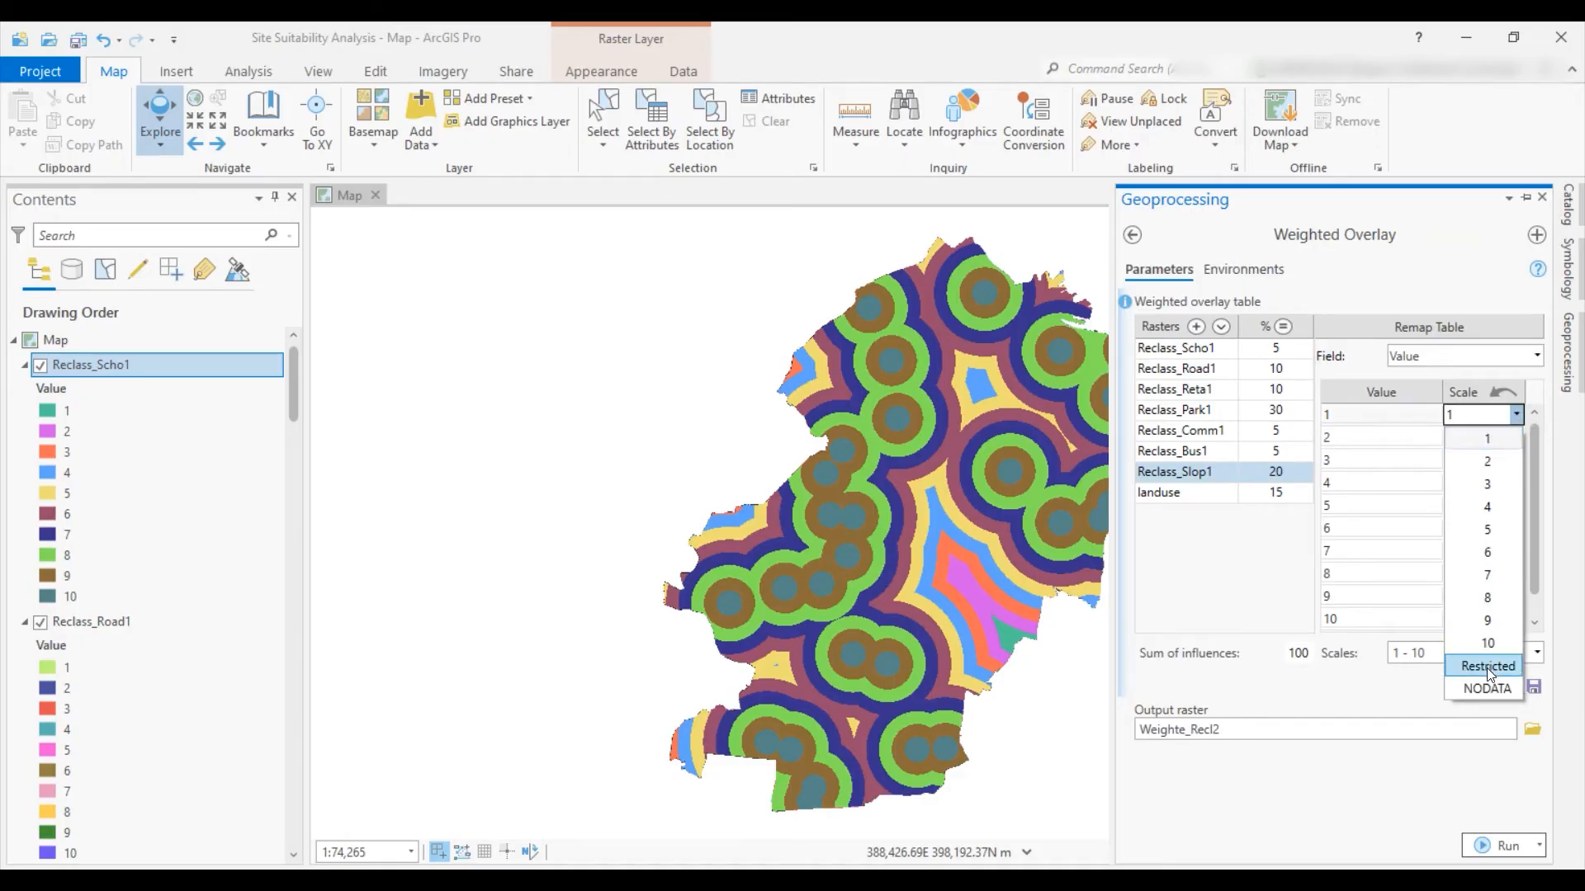
{"action": "left_click", "coordinate": [1488, 666]}
{"action": "left_click", "coordinate": [1517, 438]}
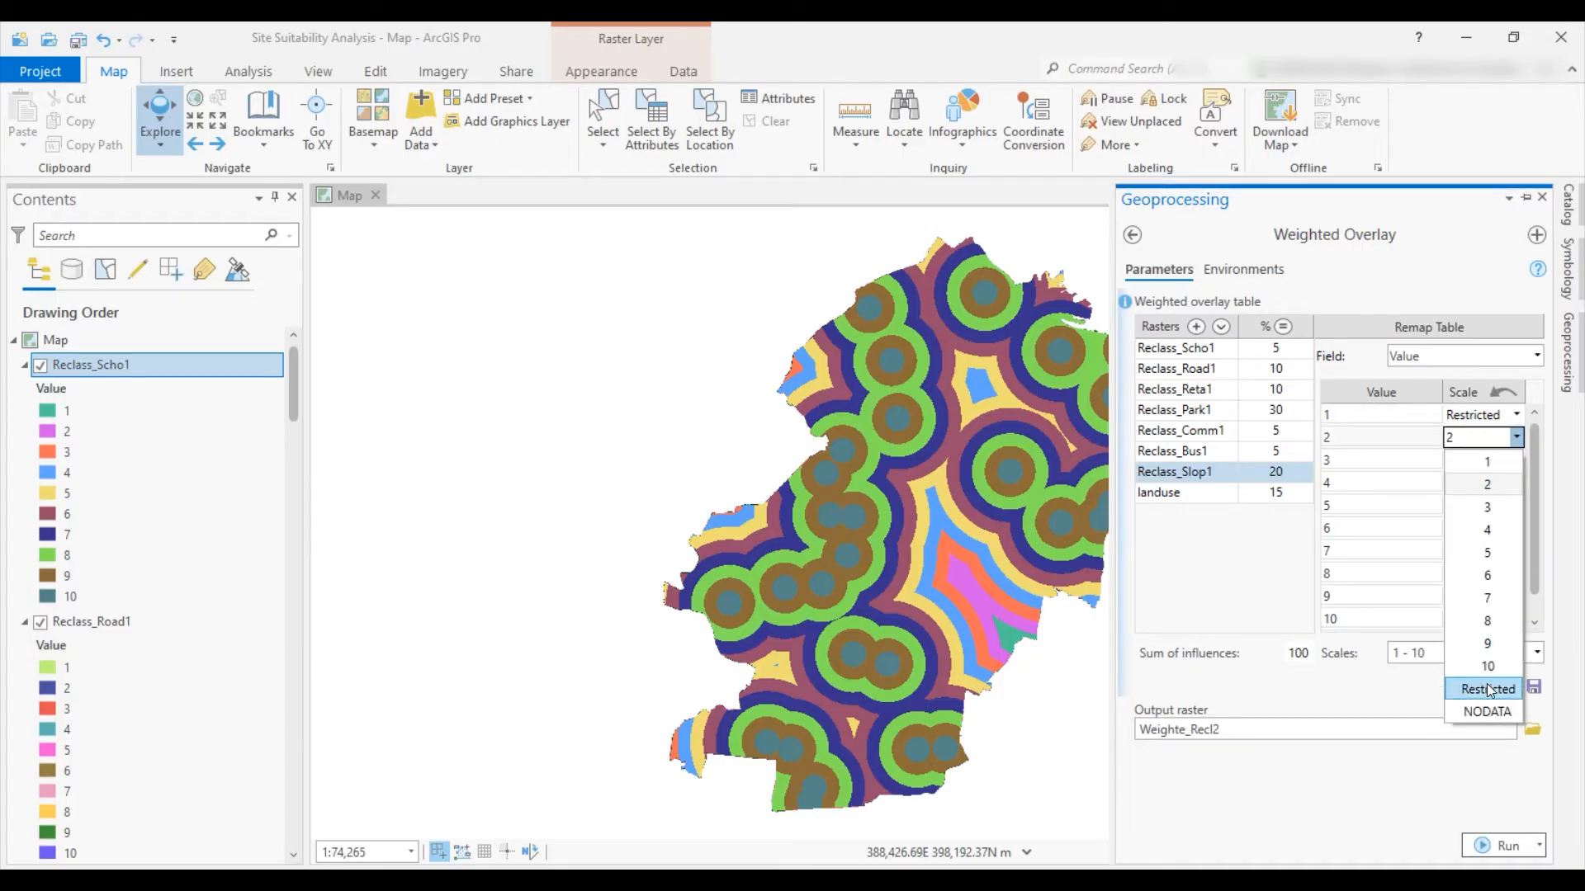
{"action": "left_click", "coordinate": [1487, 685]}
{"action": "left_click", "coordinate": [1517, 460]}
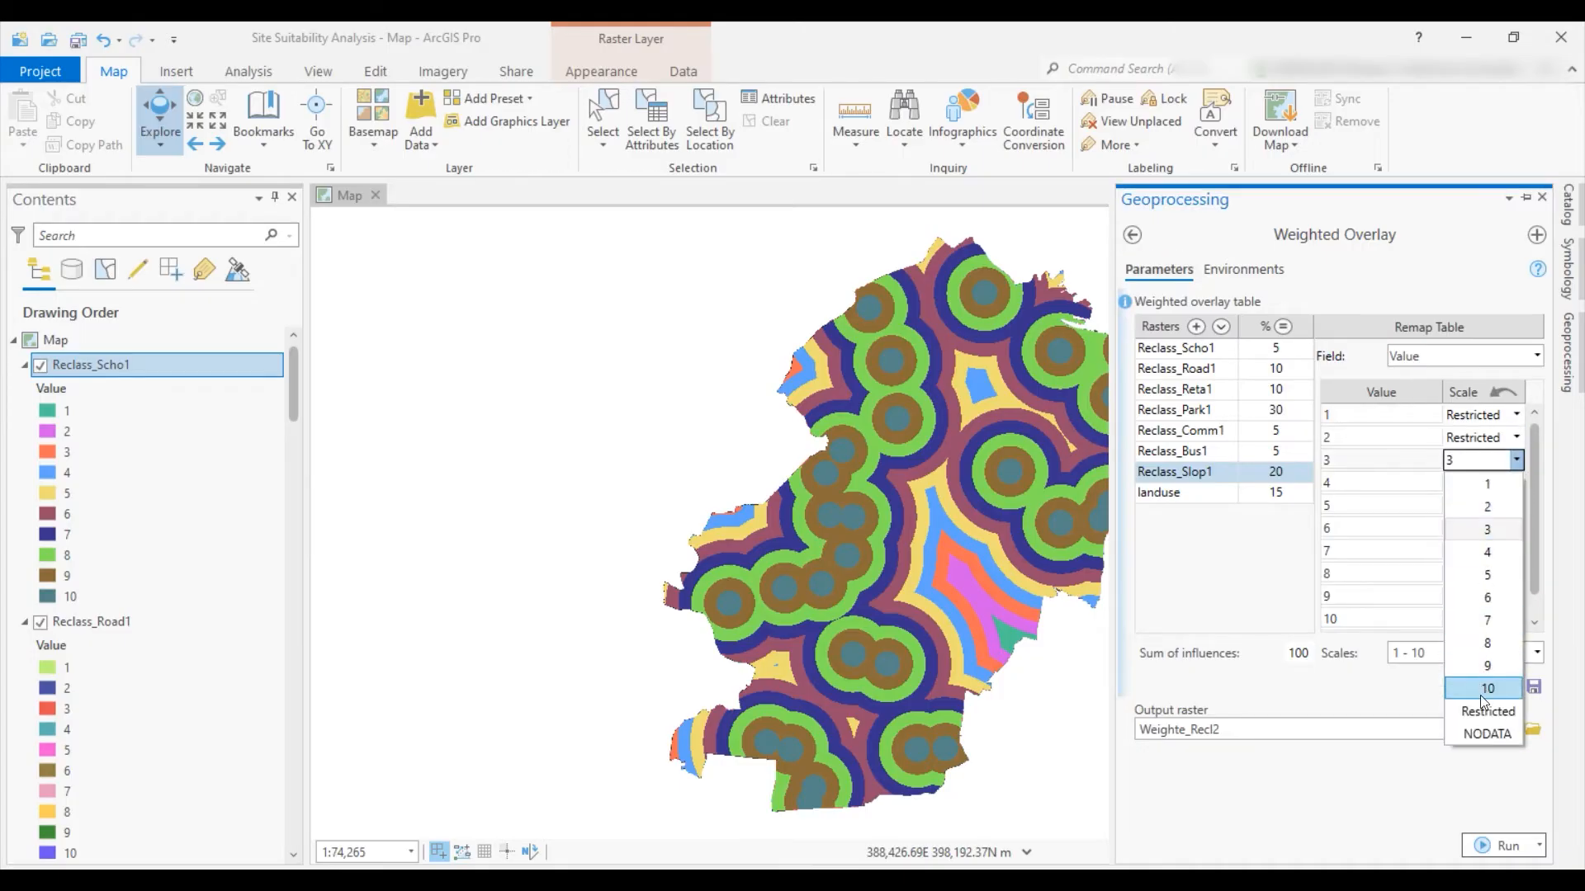
{"action": "left_click", "coordinate": [1479, 697]}
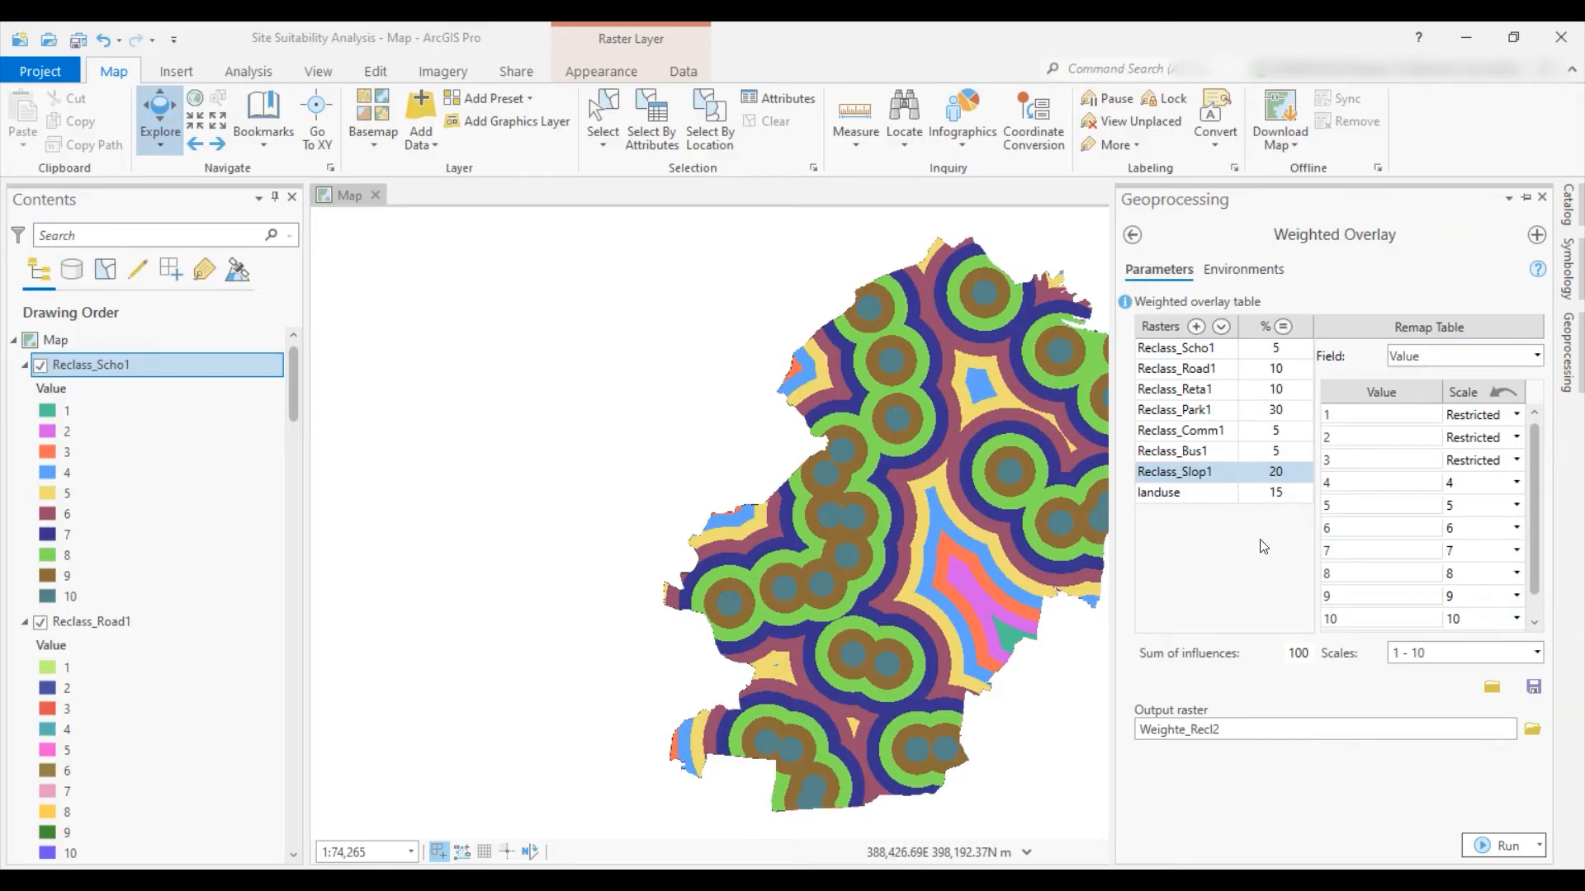
In the Weighted Overlay environments, set the processing extent and the cell size to match the landuse layer
{"action": "left_click", "coordinate": [1242, 272]}
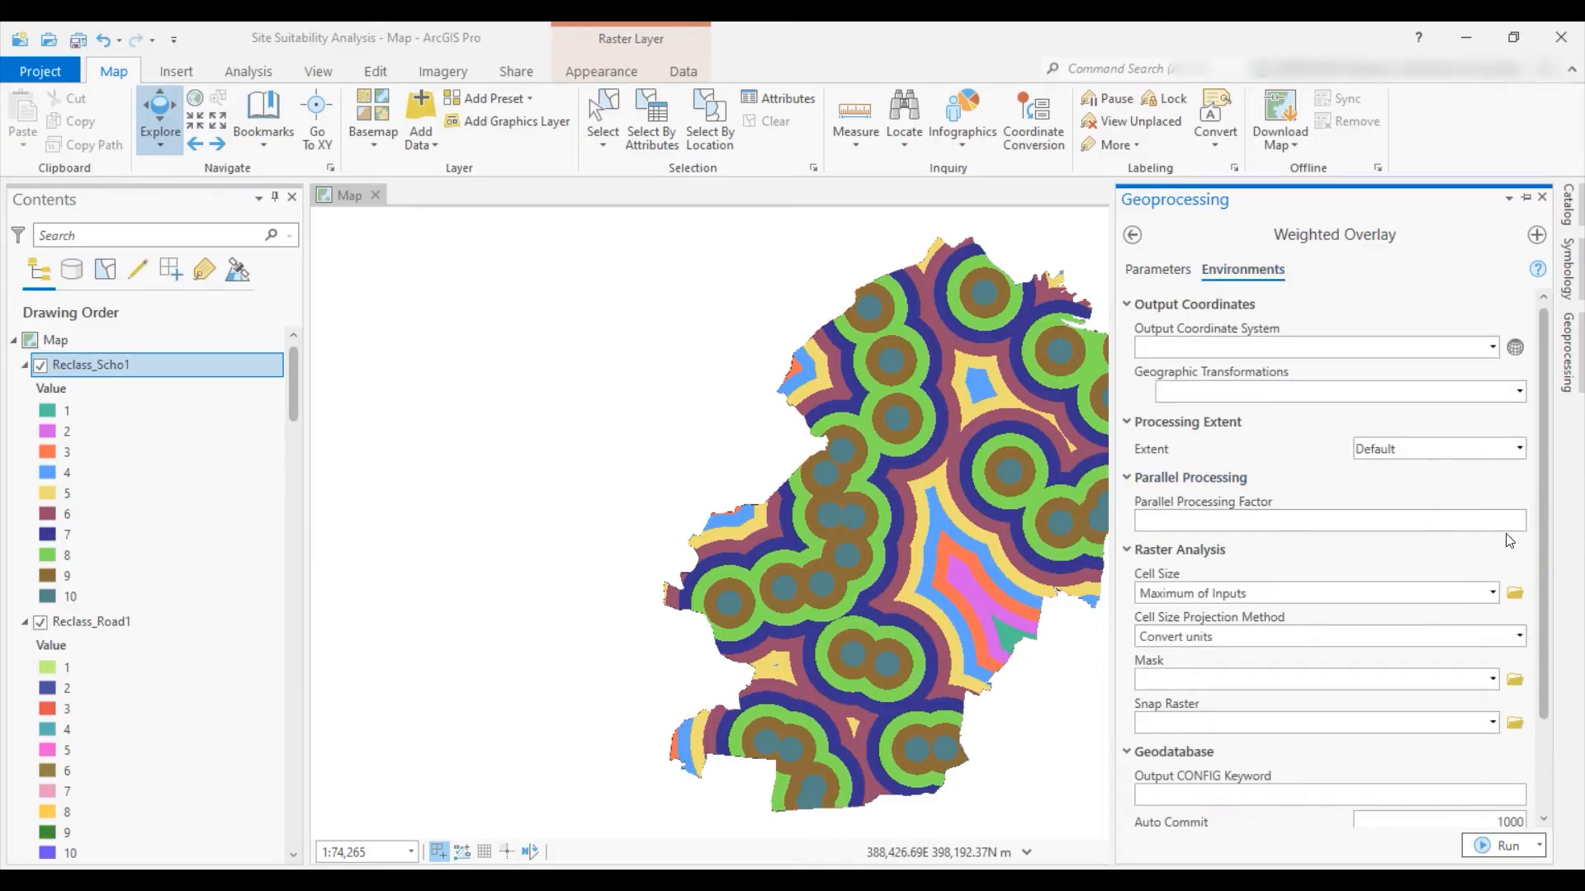
{"action": "left_click", "coordinate": [1521, 448]}
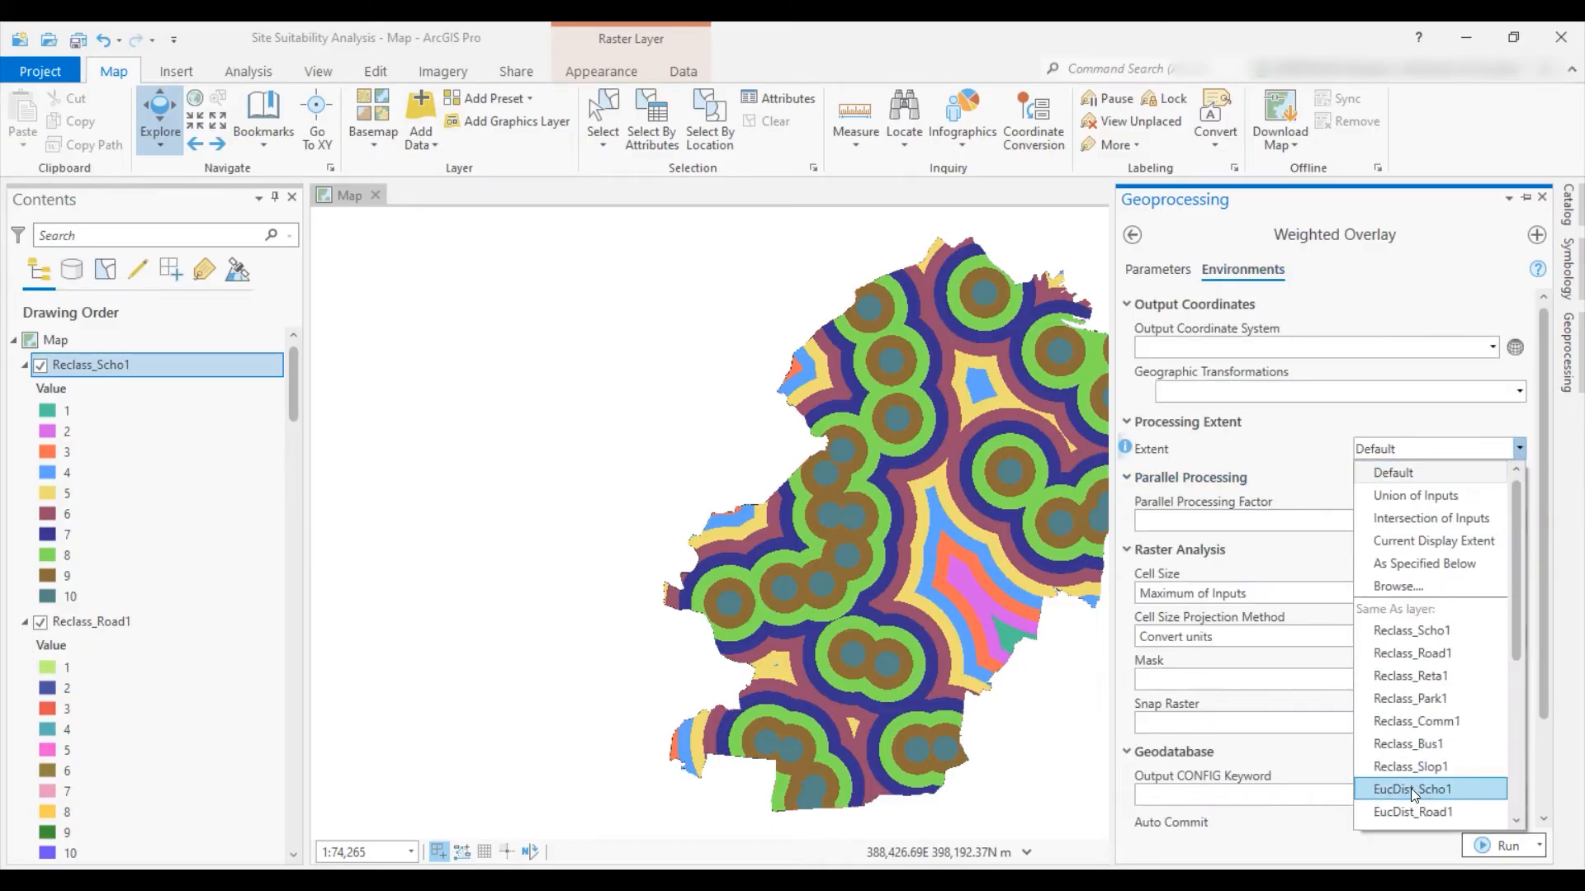
{"action": "scroll", "coordinate": [1434, 727], "scroll_direction": "down", "scroll_amount": 2}
{"action": "scroll", "coordinate": [1419, 792], "scroll_direction": "down", "scroll_amount": 1}
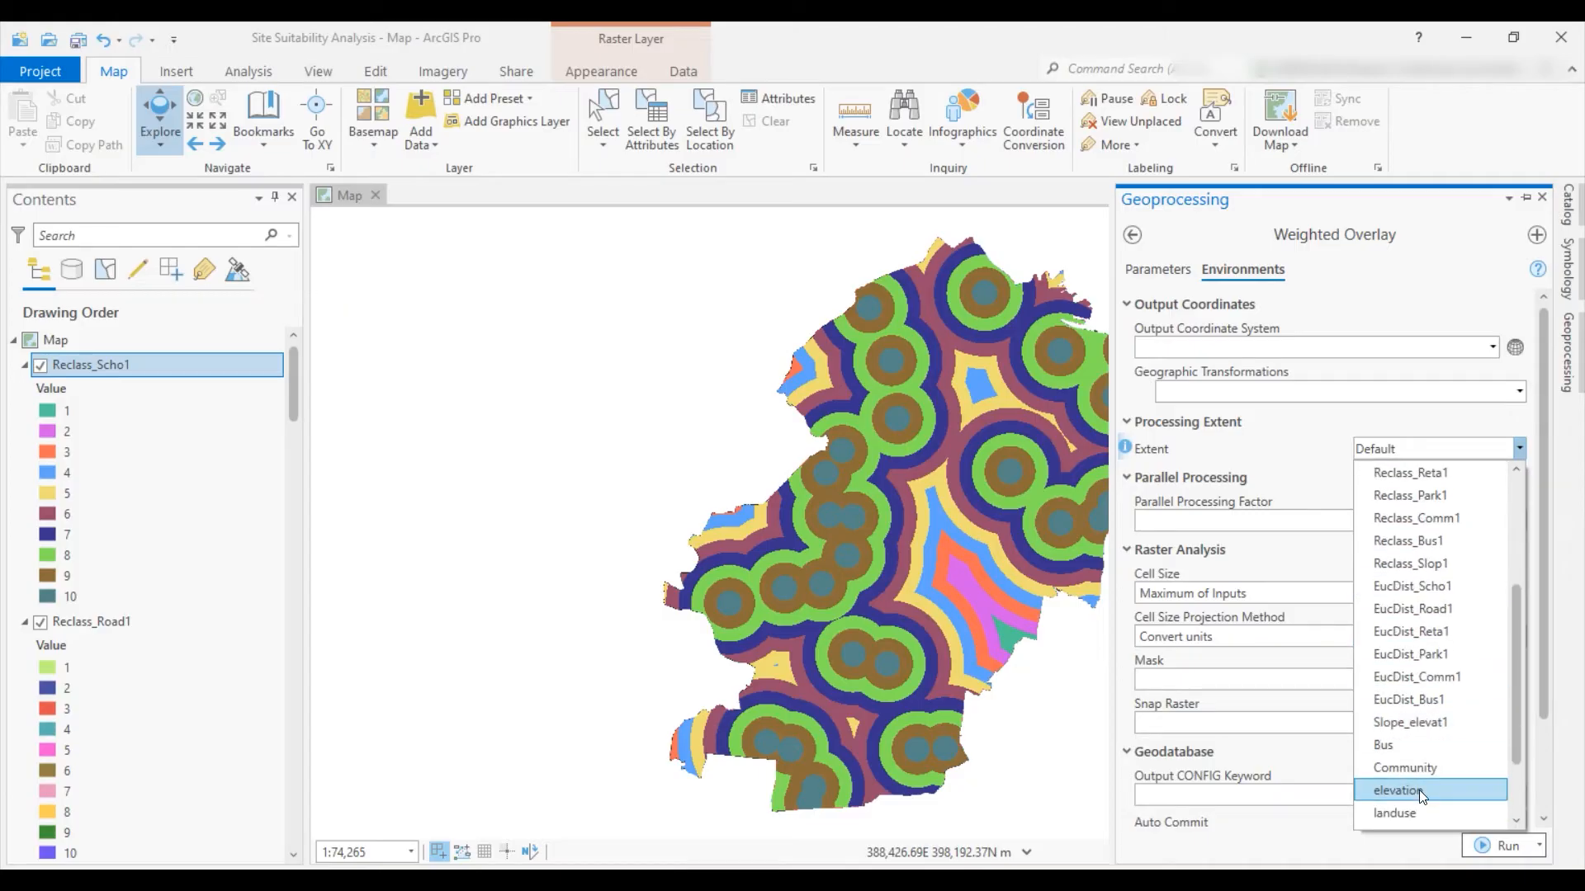
{"action": "left_click", "coordinate": [1412, 812]}
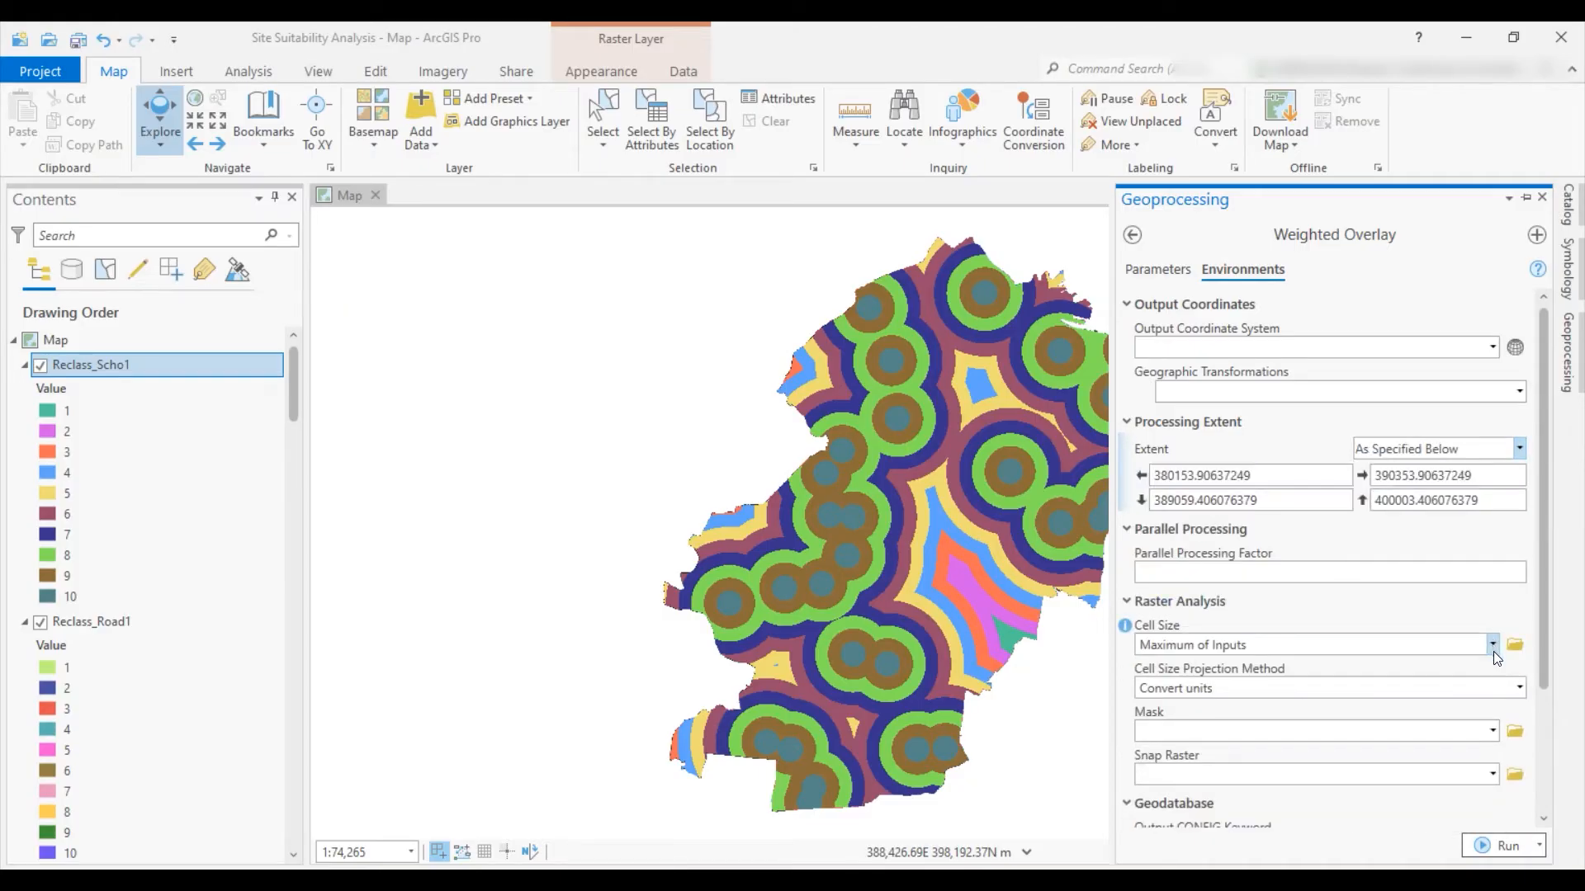
{"action": "left_click", "coordinate": [1493, 646]}
{"action": "scroll", "coordinate": [1321, 578], "scroll_direction": "down", "scroll_amount": 2}
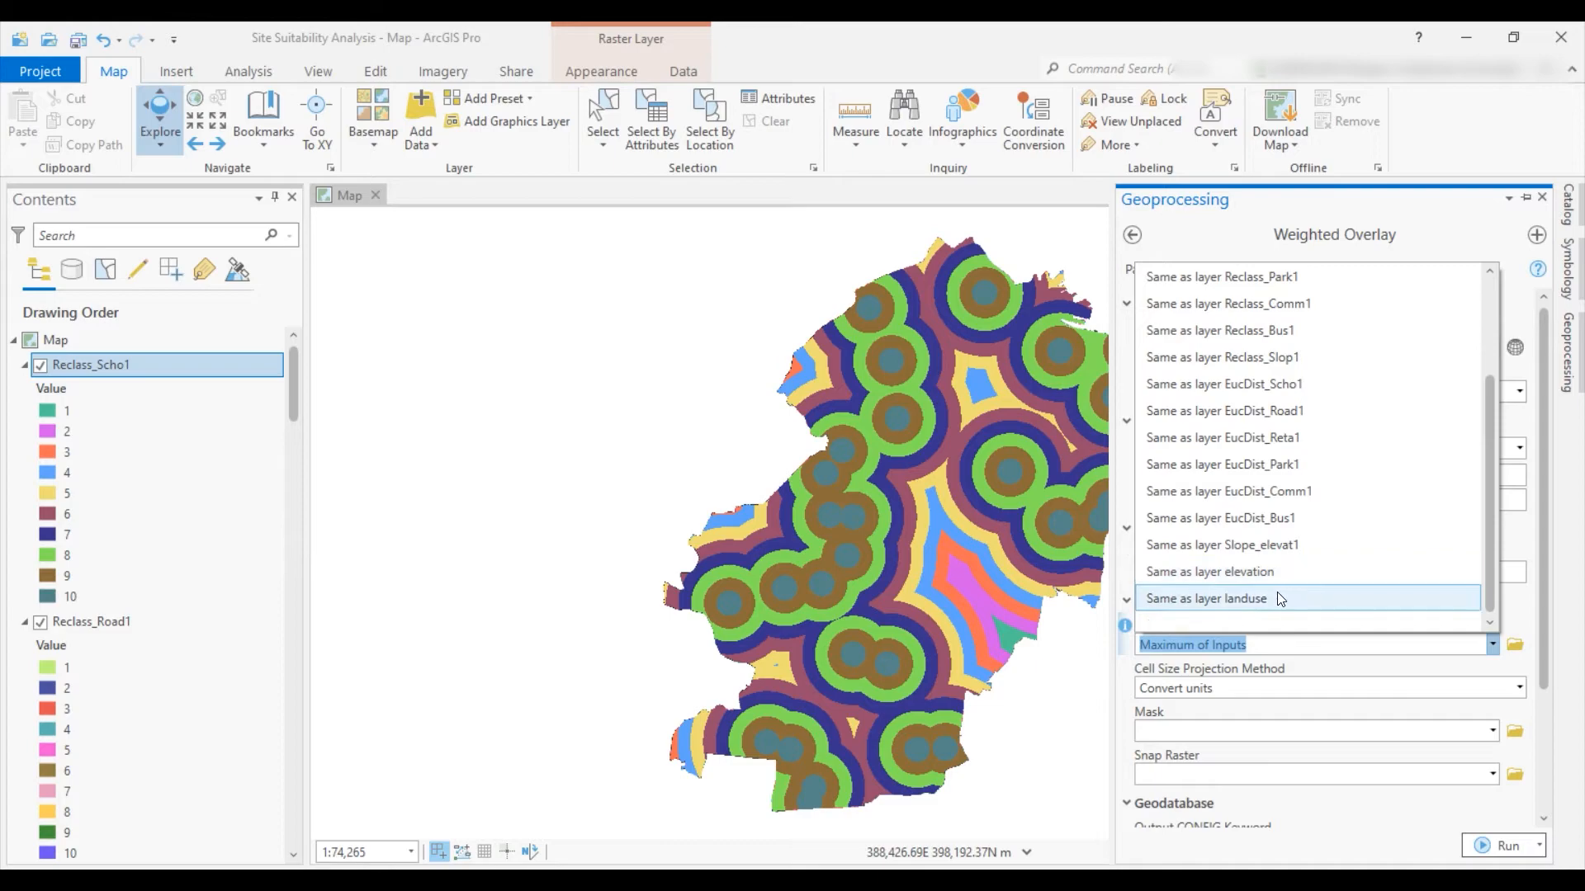
{"action": "left_click", "coordinate": [1281, 599]}
Set both the mask and the snap raster of the Weighted Overlay to landuse
{"action": "scroll", "coordinate": [1485, 726], "scroll_direction": "down", "scroll_amount": 1}
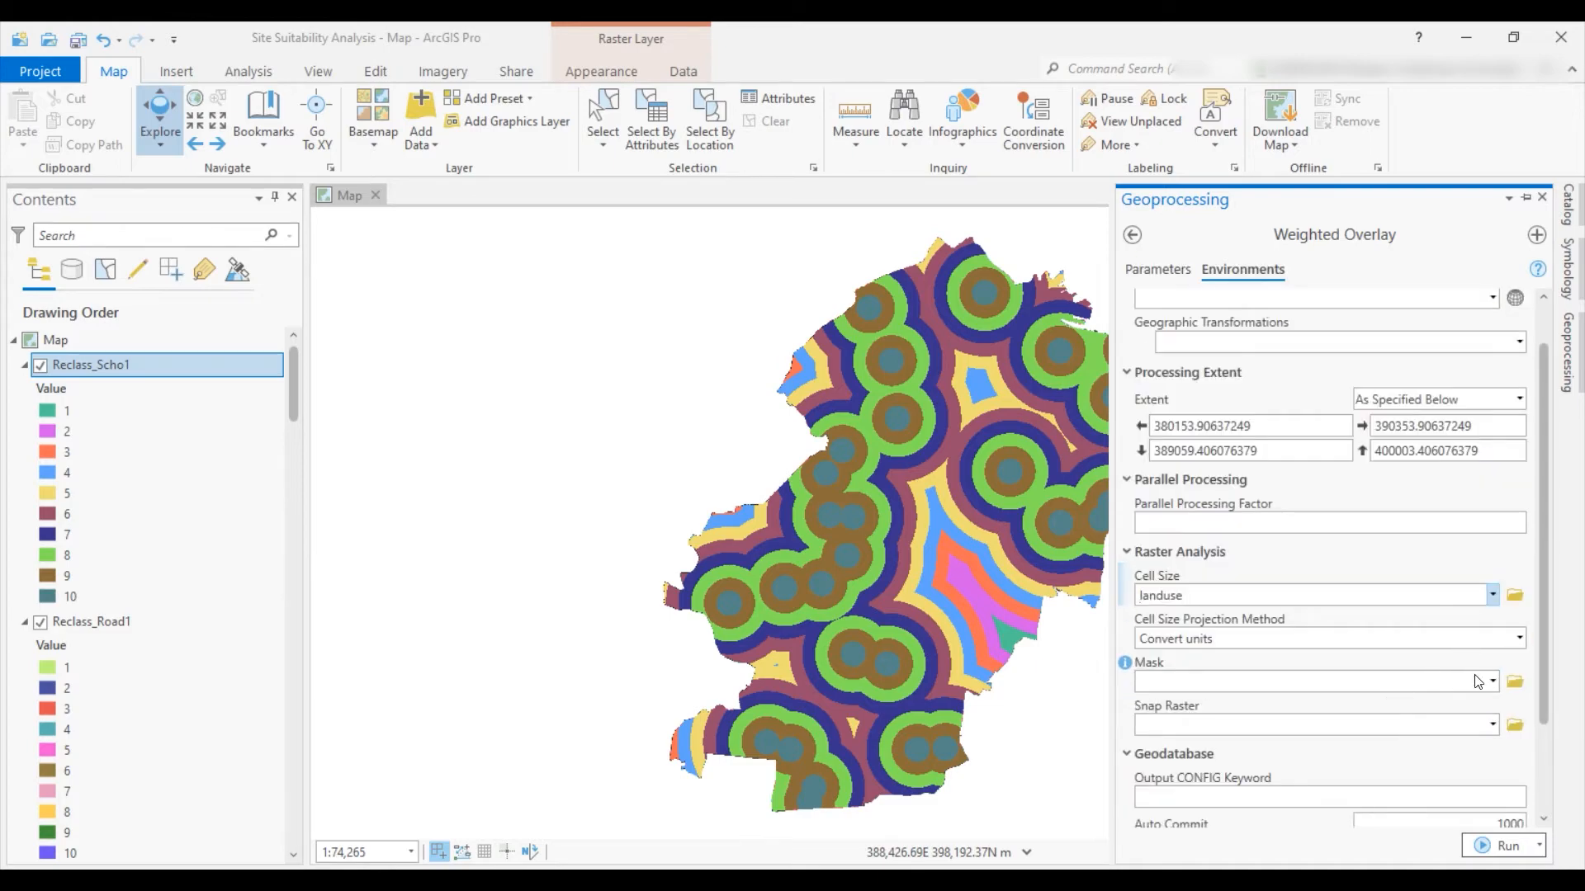
{"action": "left_click", "coordinate": [1495, 684]}
{"action": "scroll", "coordinate": [1217, 587], "scroll_direction": "down", "scroll_amount": 2}
{"action": "scroll", "coordinate": [1202, 601], "scroll_direction": "up", "scroll_amount": 1}
{"action": "left_click", "coordinate": [1200, 614]}
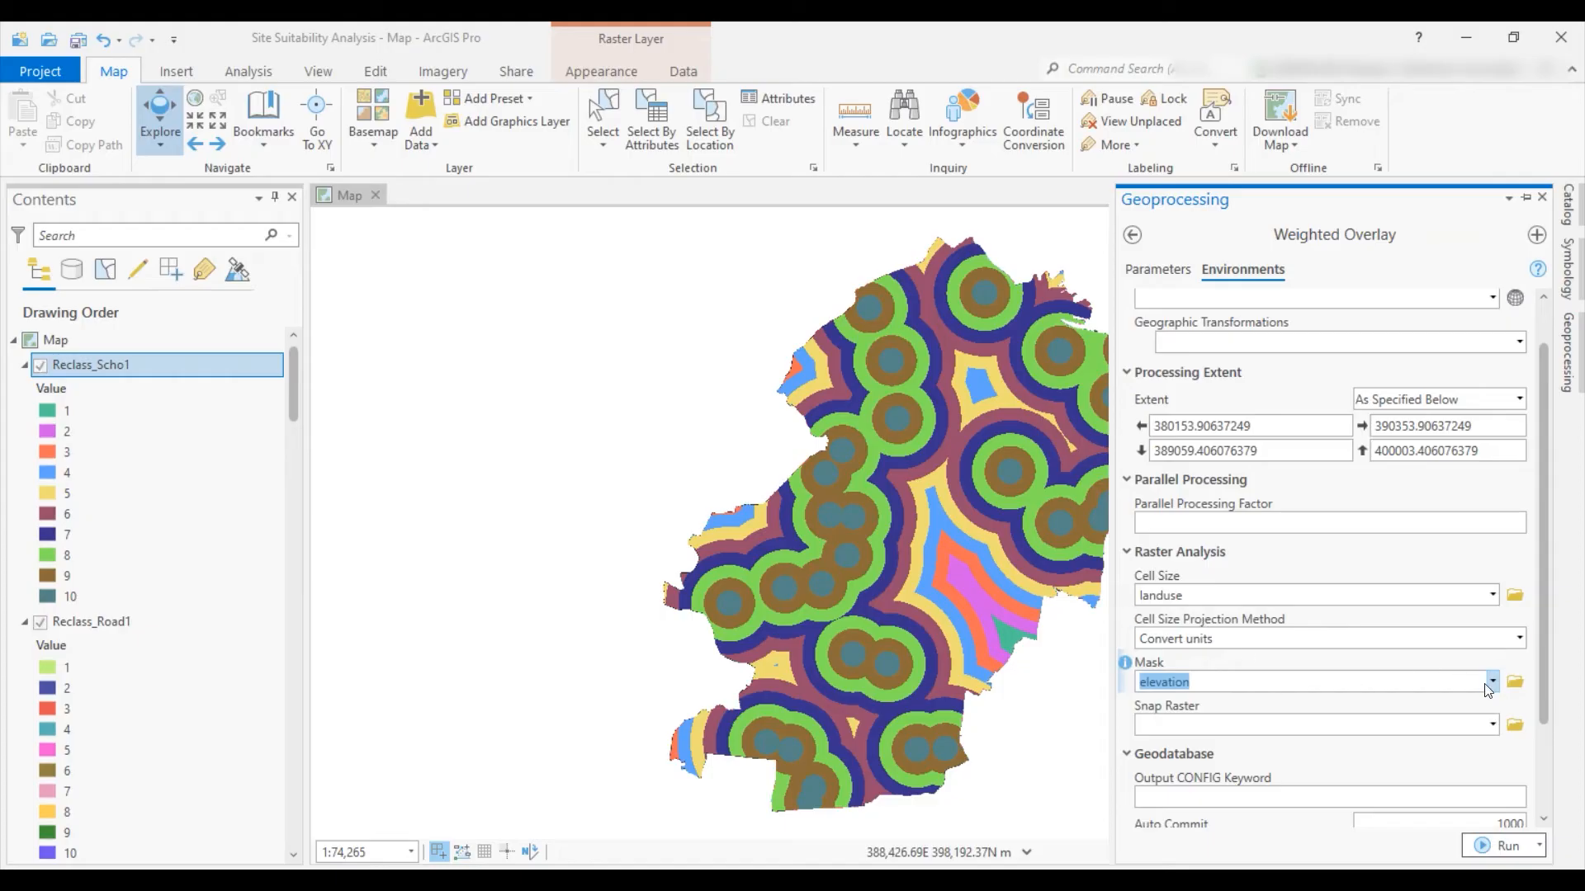
{"action": "left_click", "coordinate": [1493, 683]}
{"action": "left_click", "coordinate": [1194, 633]}
{"action": "left_click", "coordinate": [1493, 723]}
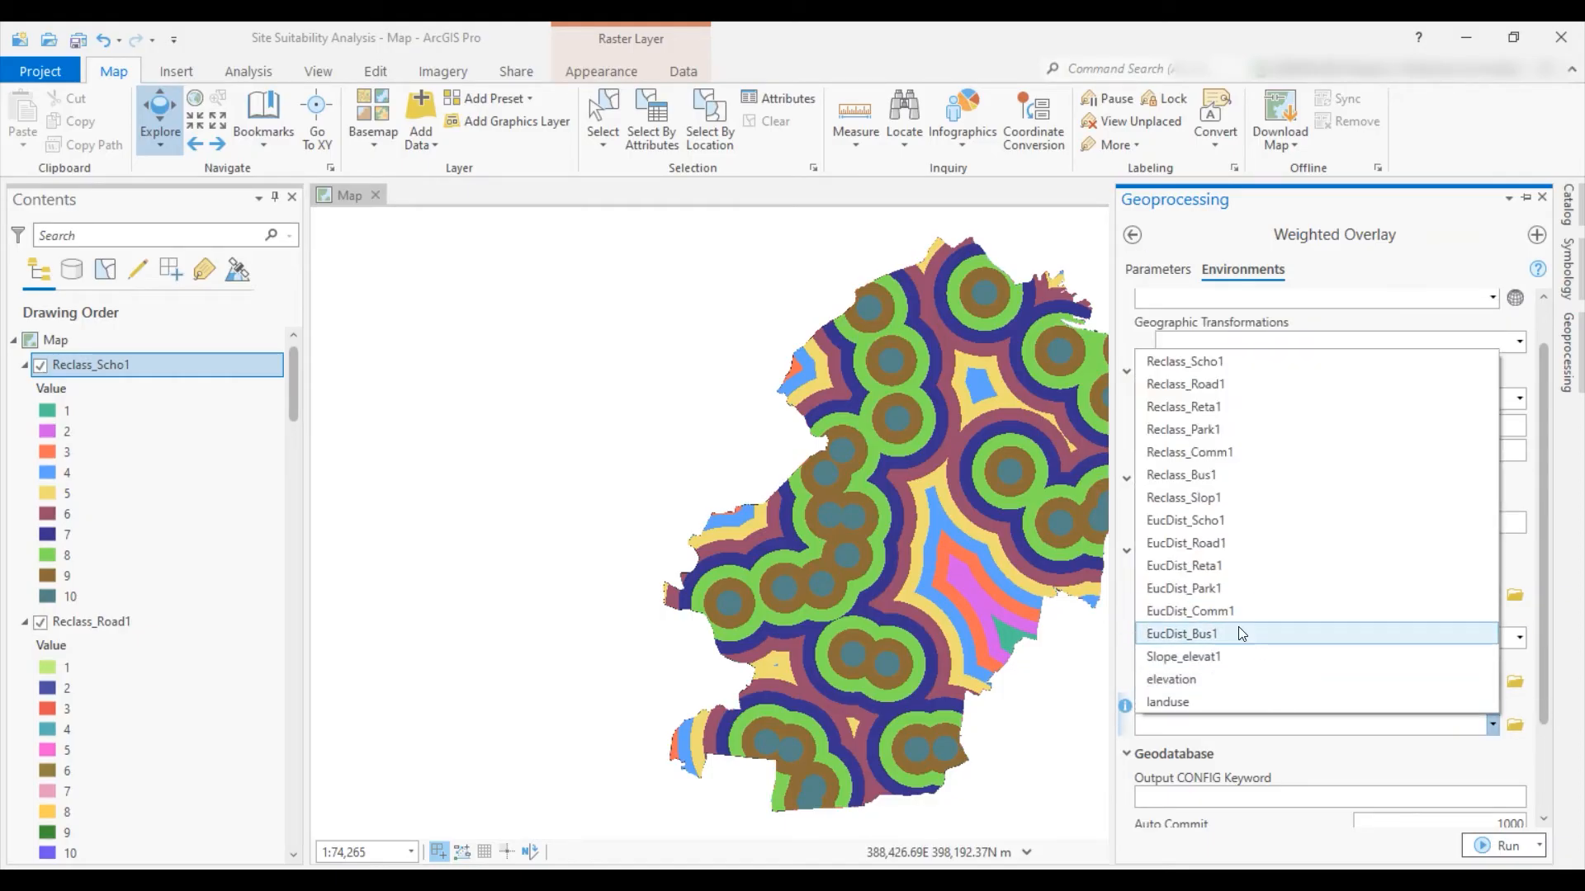
{"action": "left_click", "coordinate": [1182, 697]}
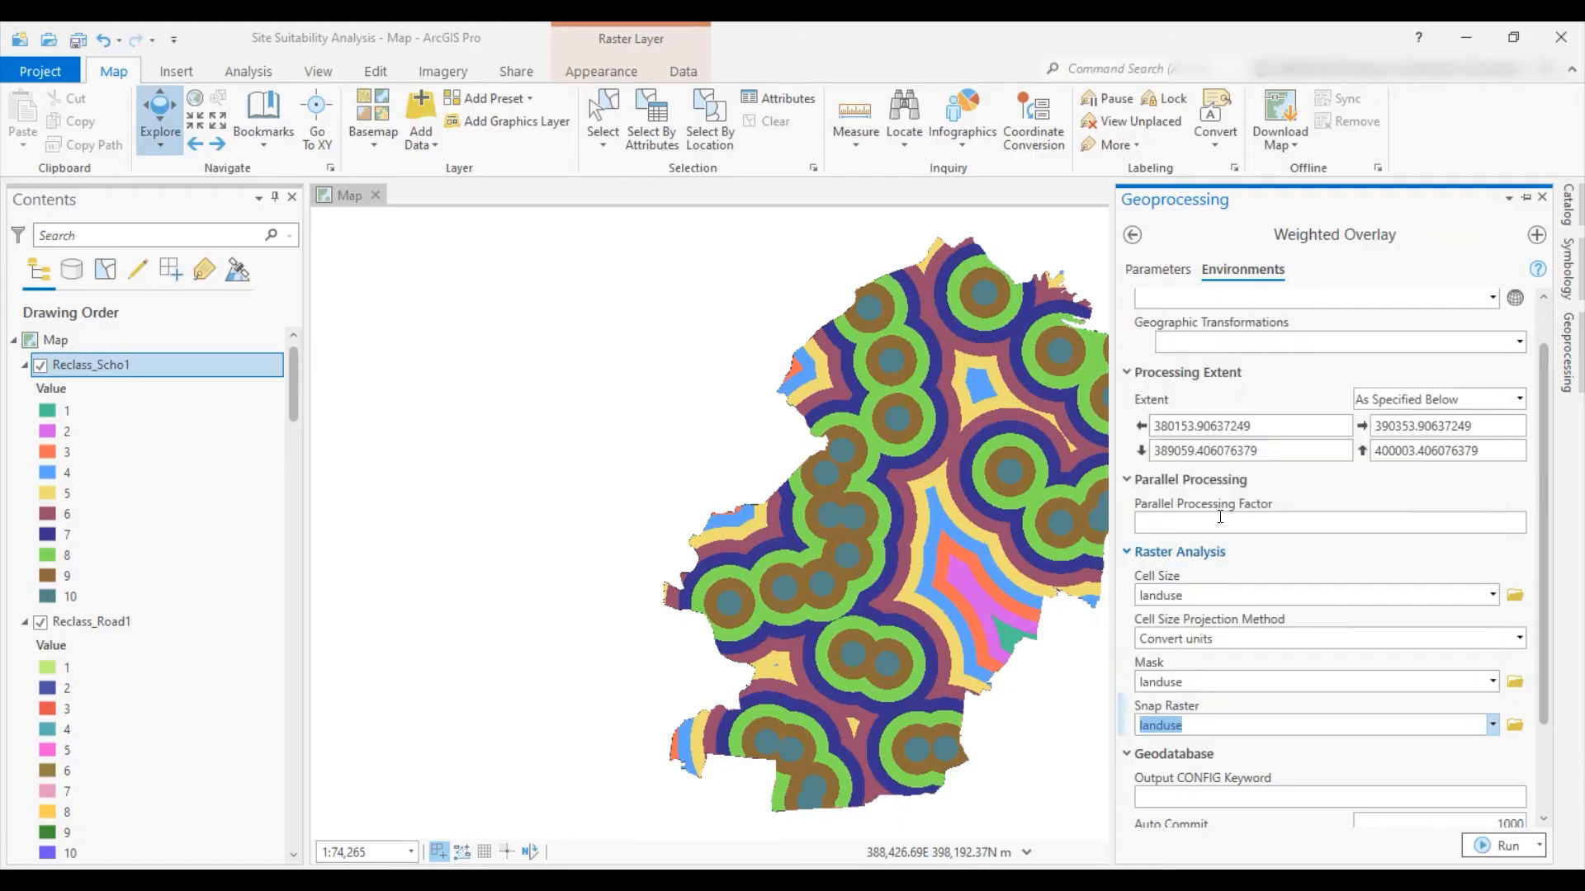
Run the Weighted Overlay with Weighte_Recl2 as output raster, then close the geoprocessing tool
{"action": "left_click", "coordinate": [1158, 269]}
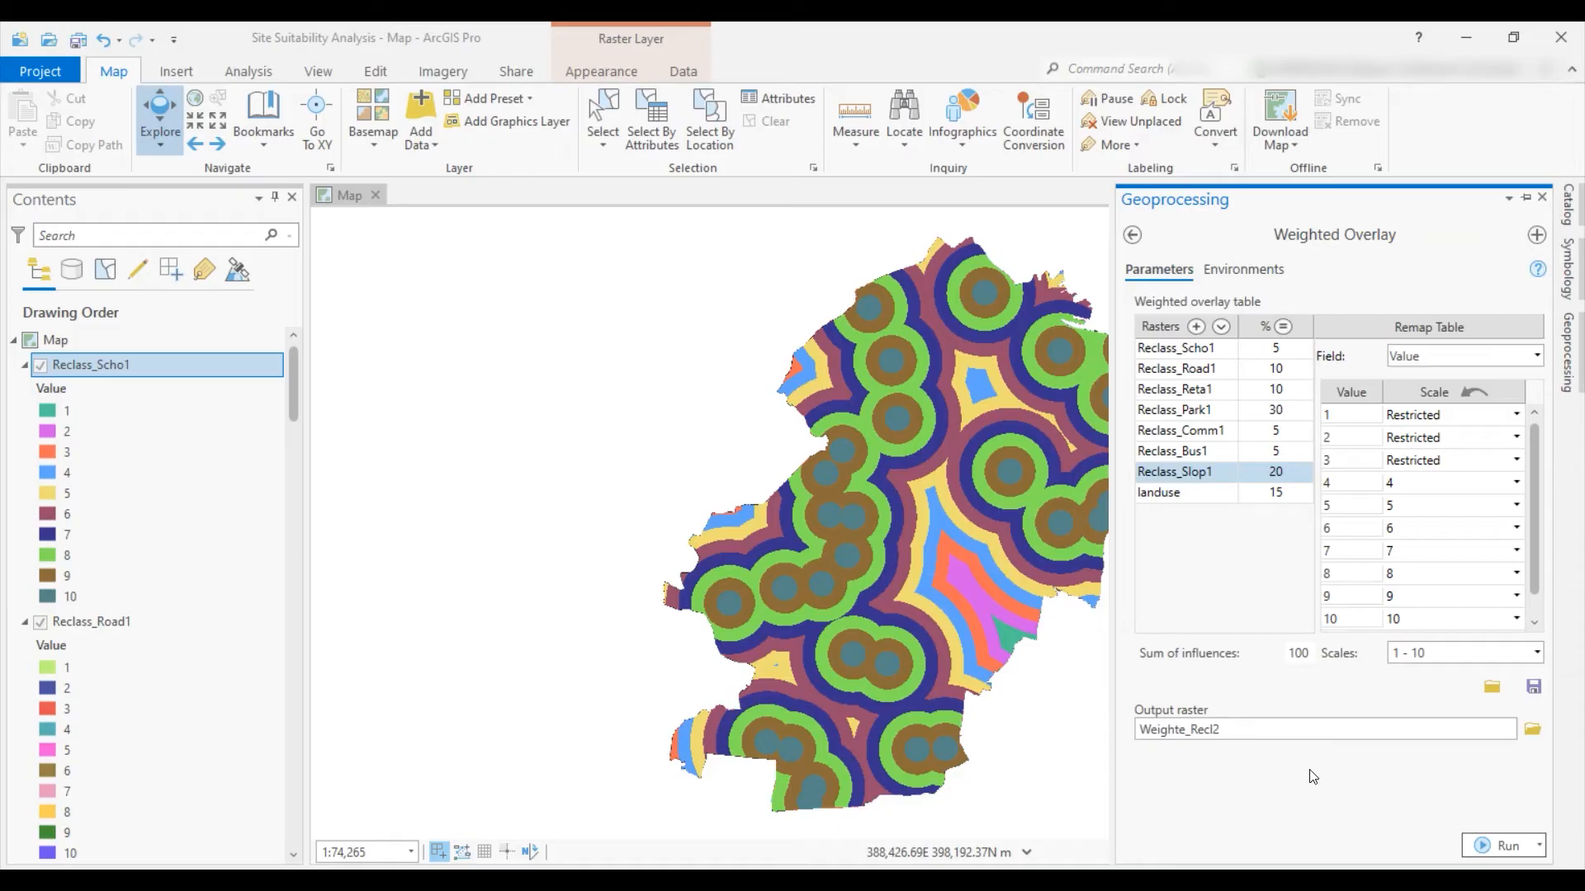
{"action": "left_click", "coordinate": [1492, 846]}
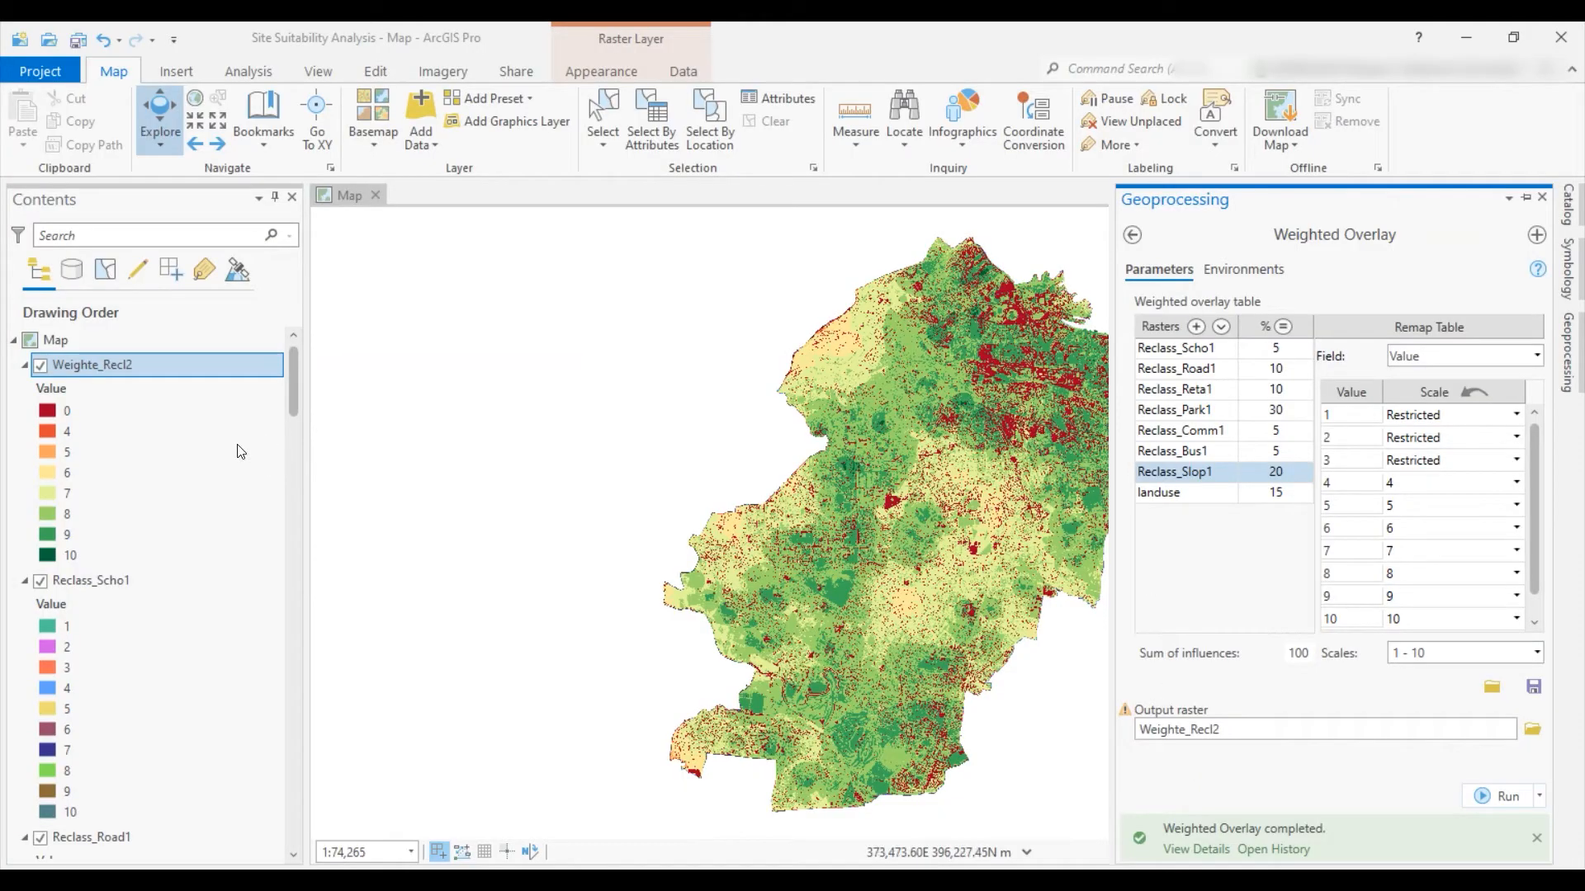
{"action": "left_click", "coordinate": [1540, 197]}
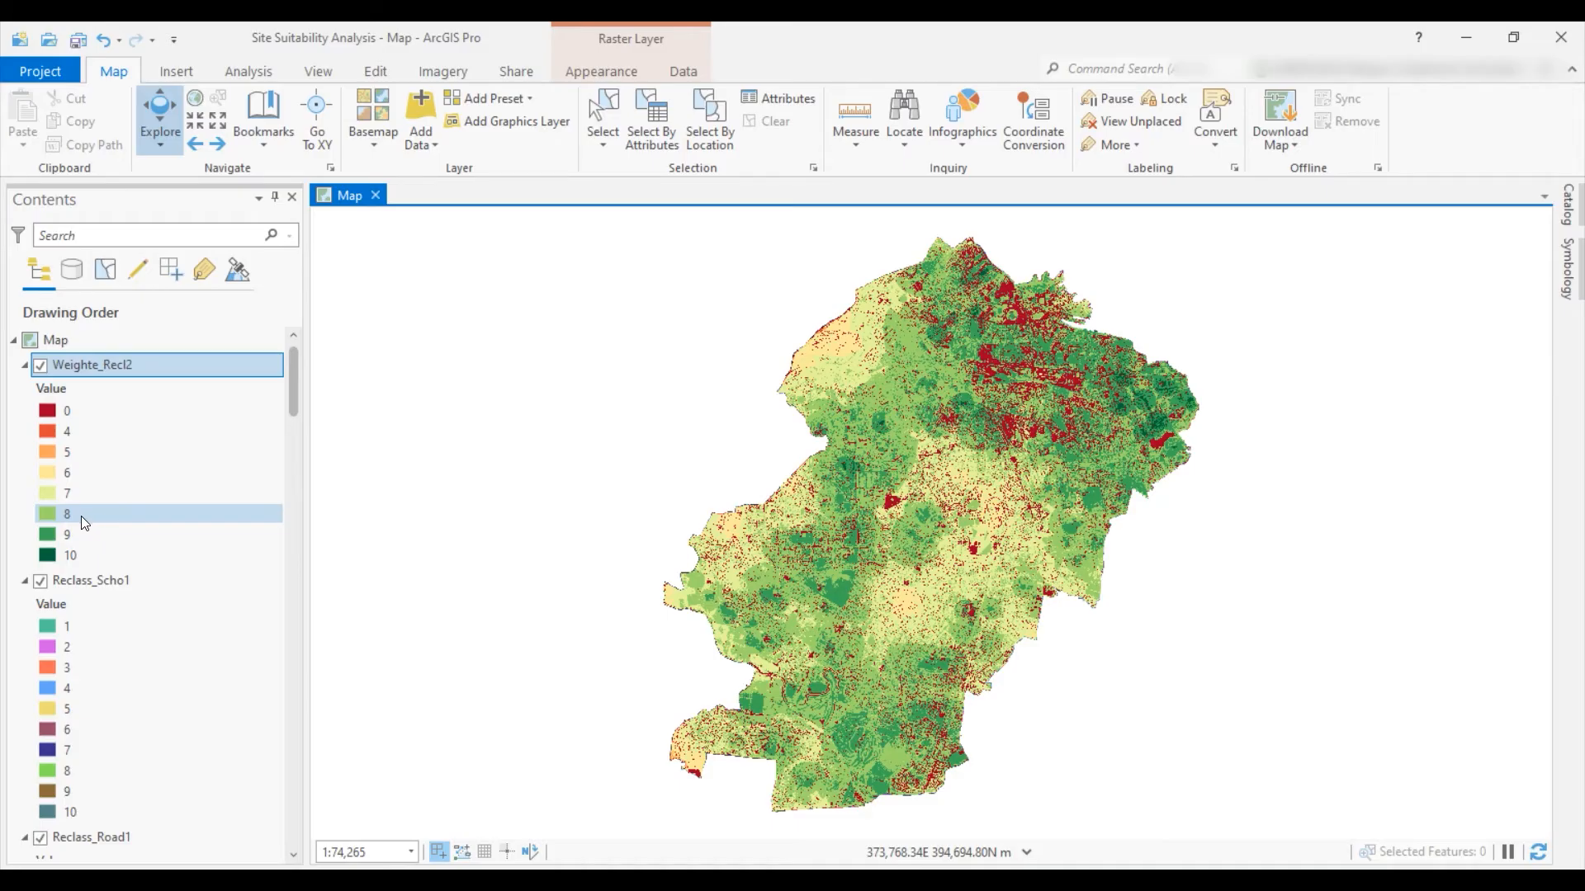
Examine the cell count of each suitability value in the Weighte_Recl2 attribute table, then close the table
{"action": "left_click", "coordinate": [104, 369]}
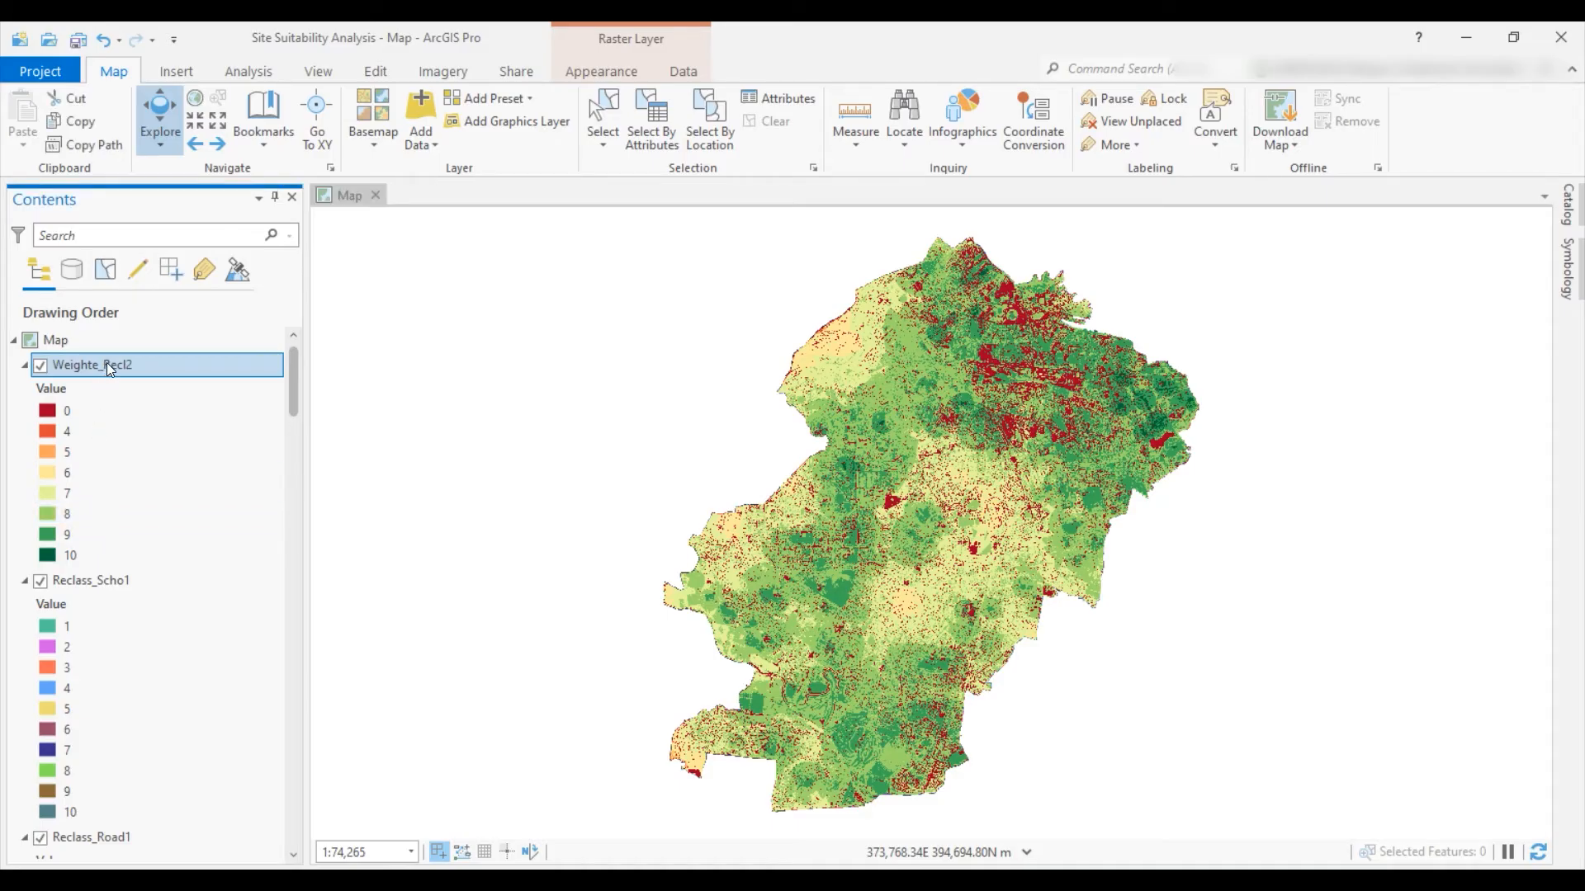
{"action": "right_click", "coordinate": [107, 364]}
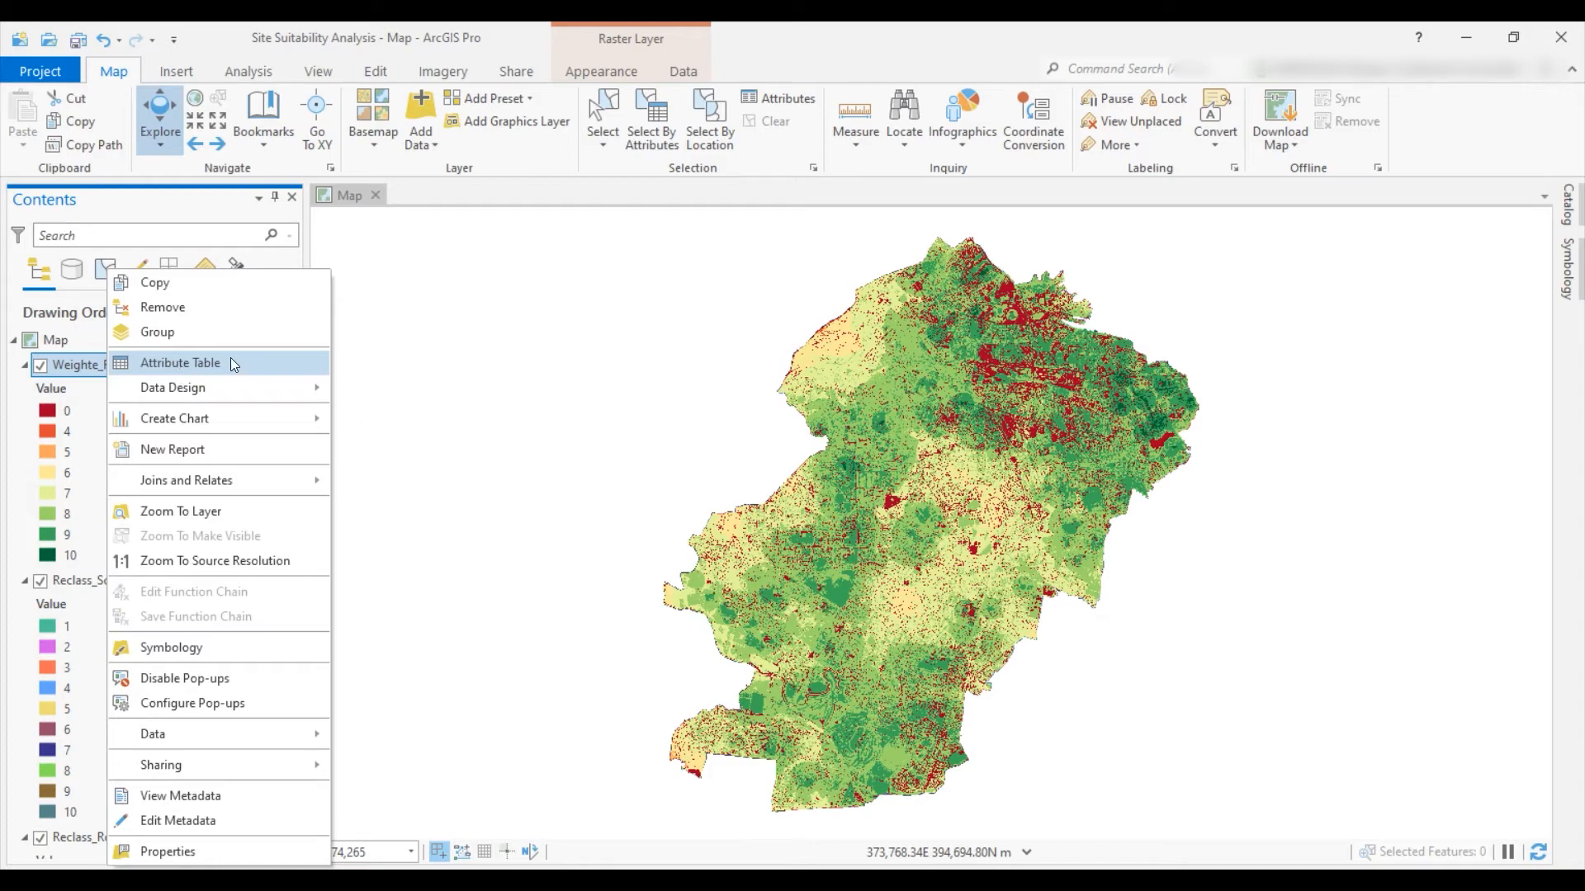
{"action": "left_click", "coordinate": [208, 360]}
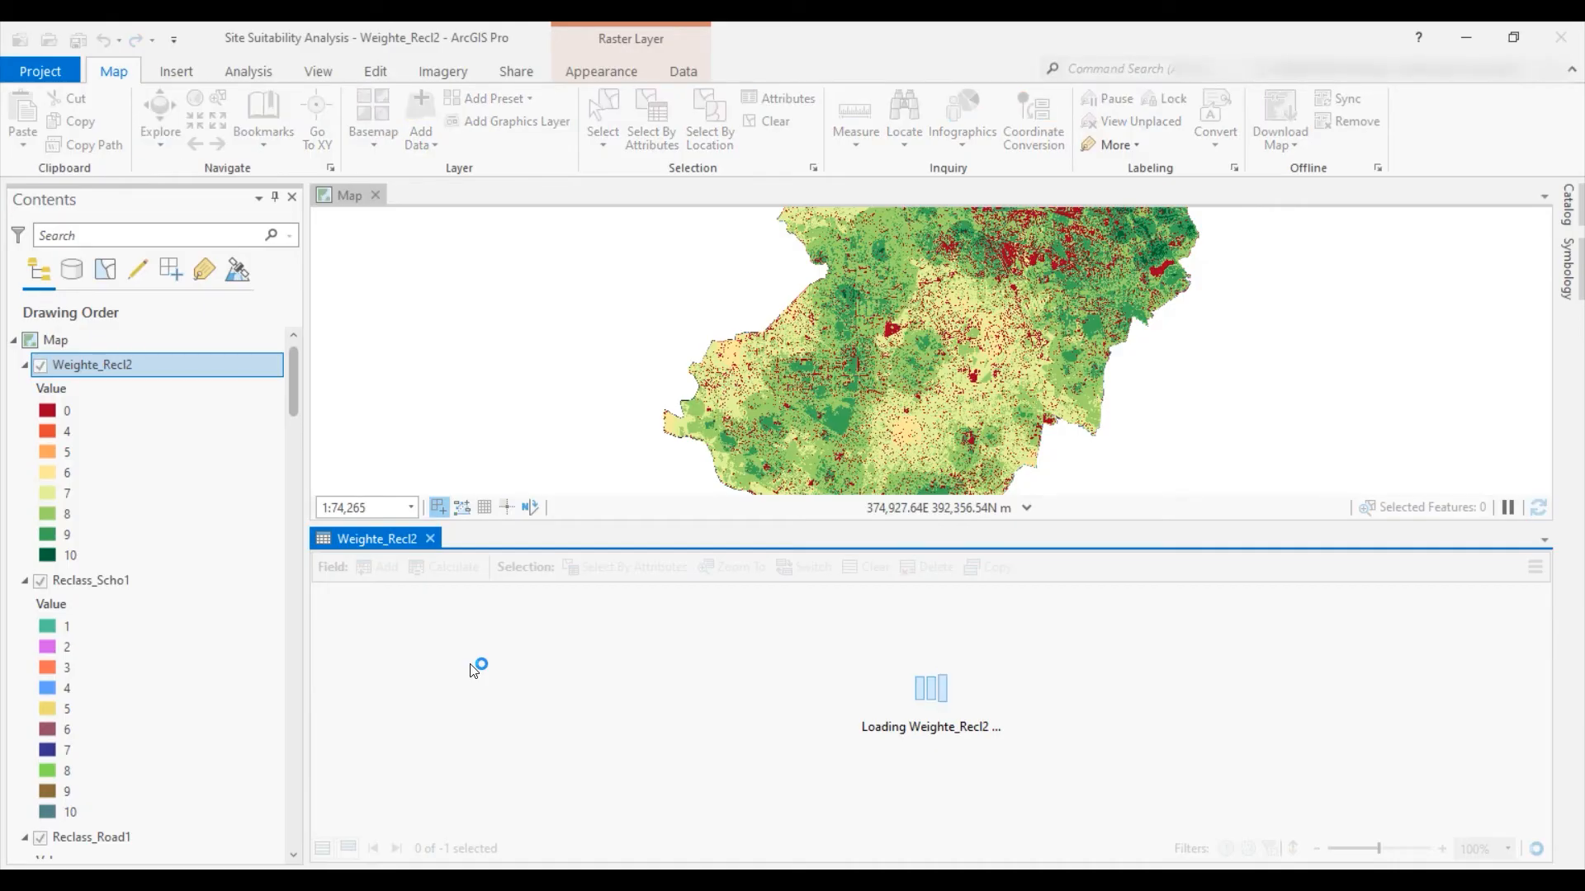
{"action": "left_click", "coordinate": [487, 810]}
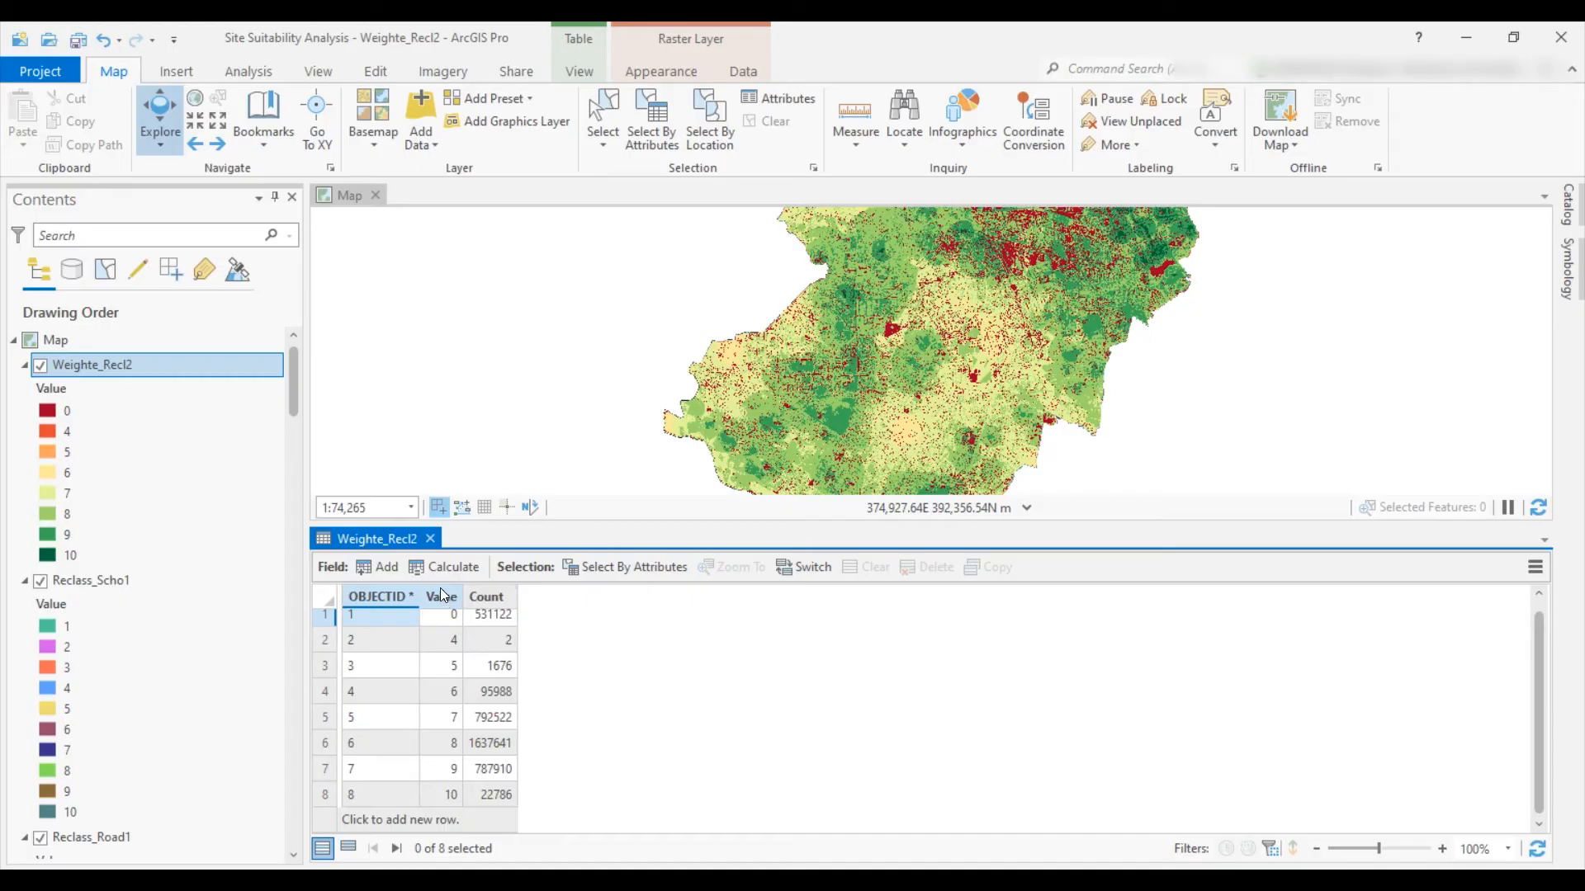
{"action": "left_click", "coordinate": [430, 538]}
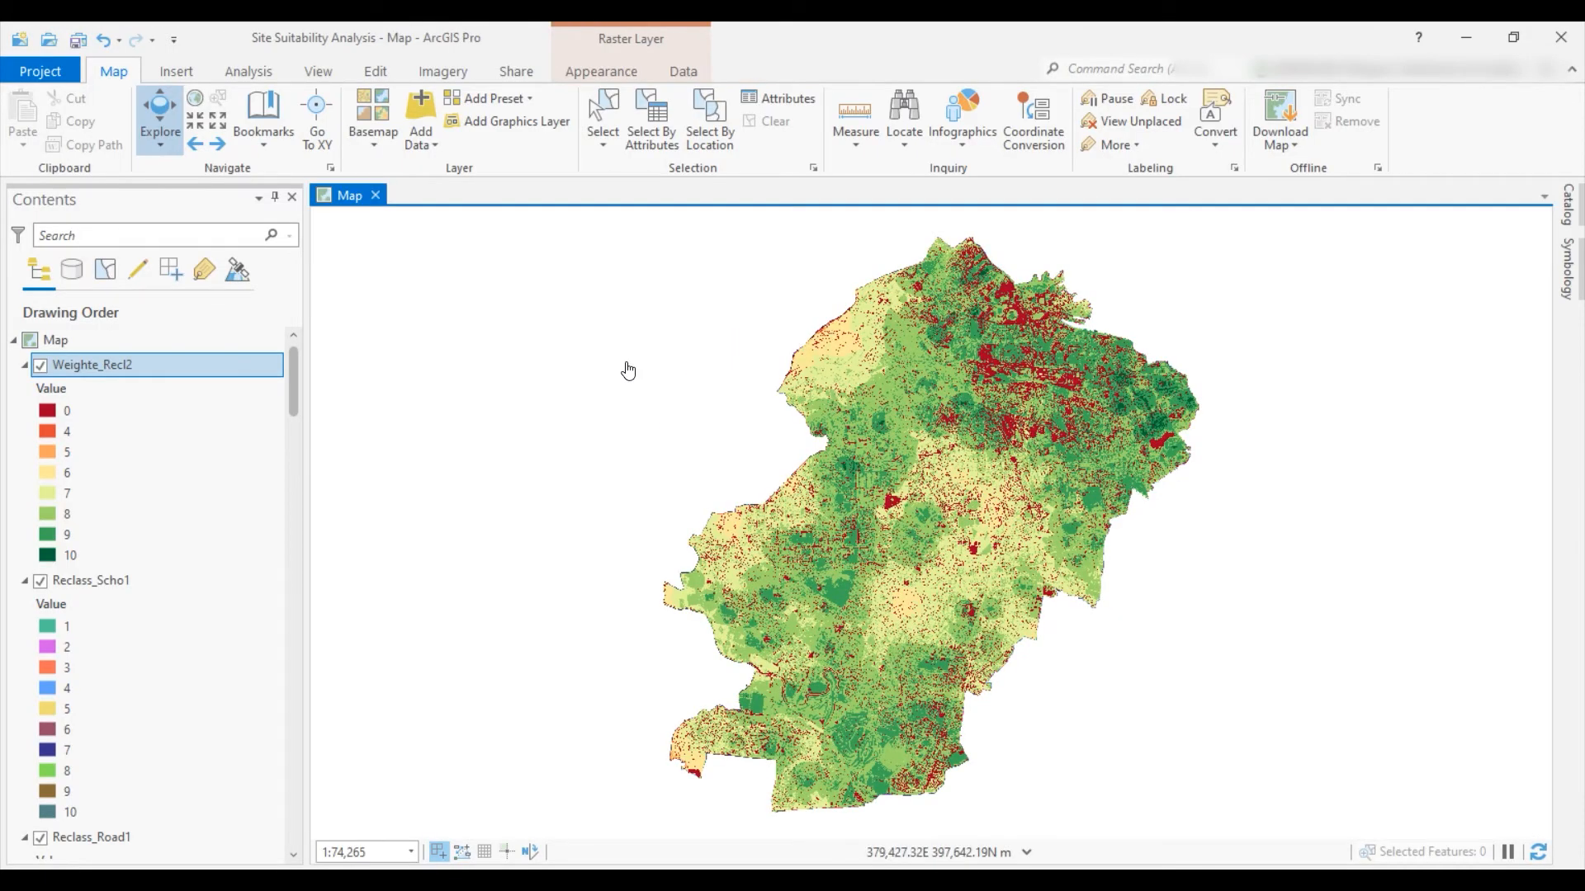
Create a new layout with an ISO A4 landscape page
{"action": "left_click", "coordinate": [168, 73]}
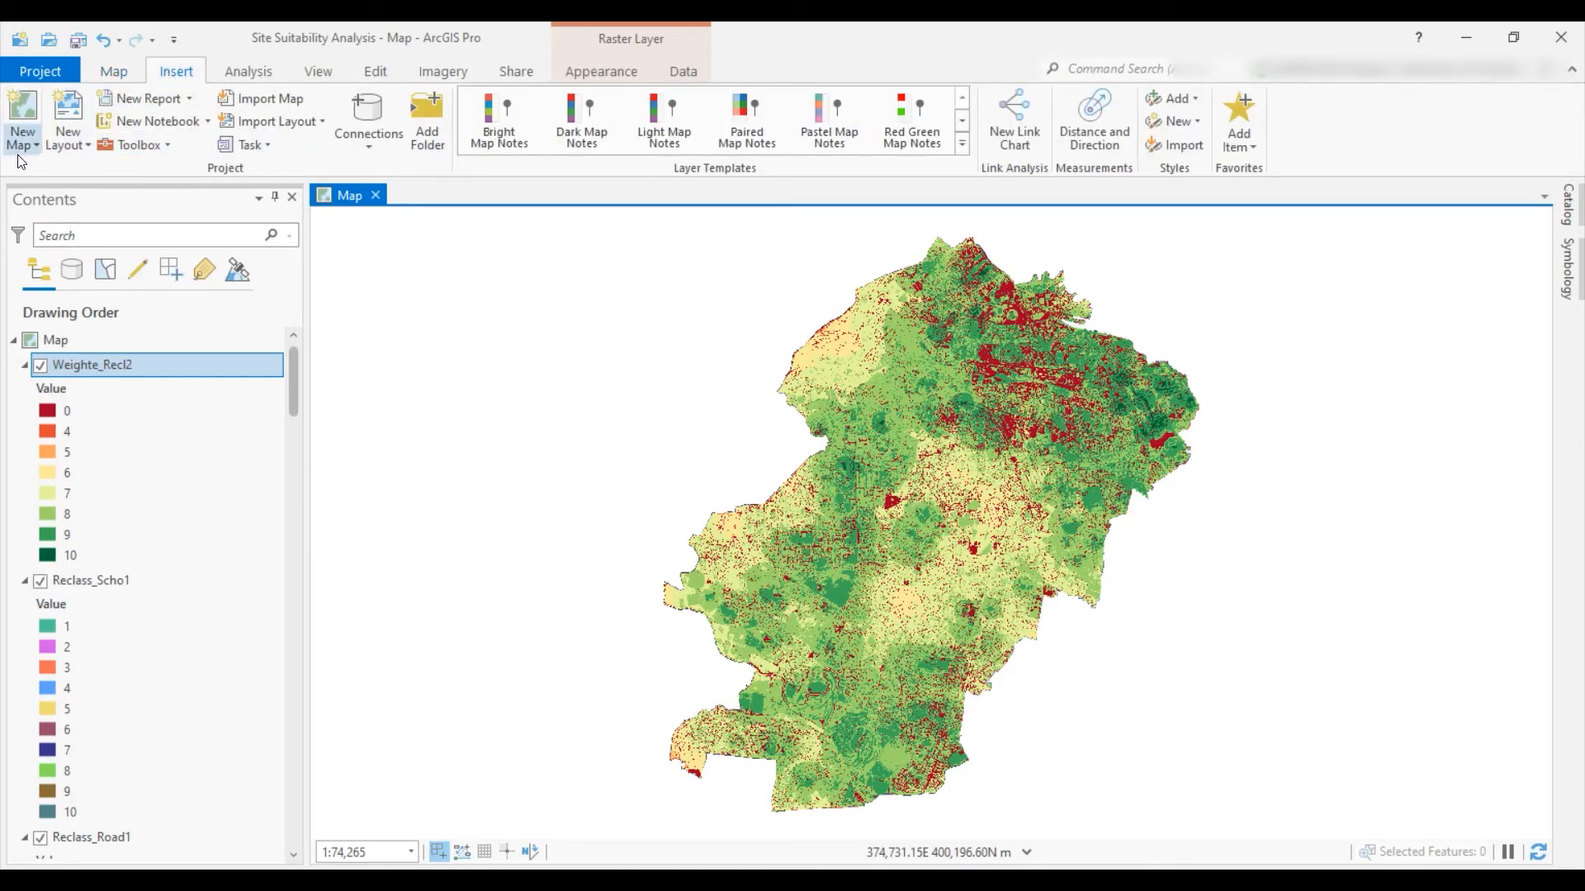
{"action": "left_click", "coordinate": [64, 139]}
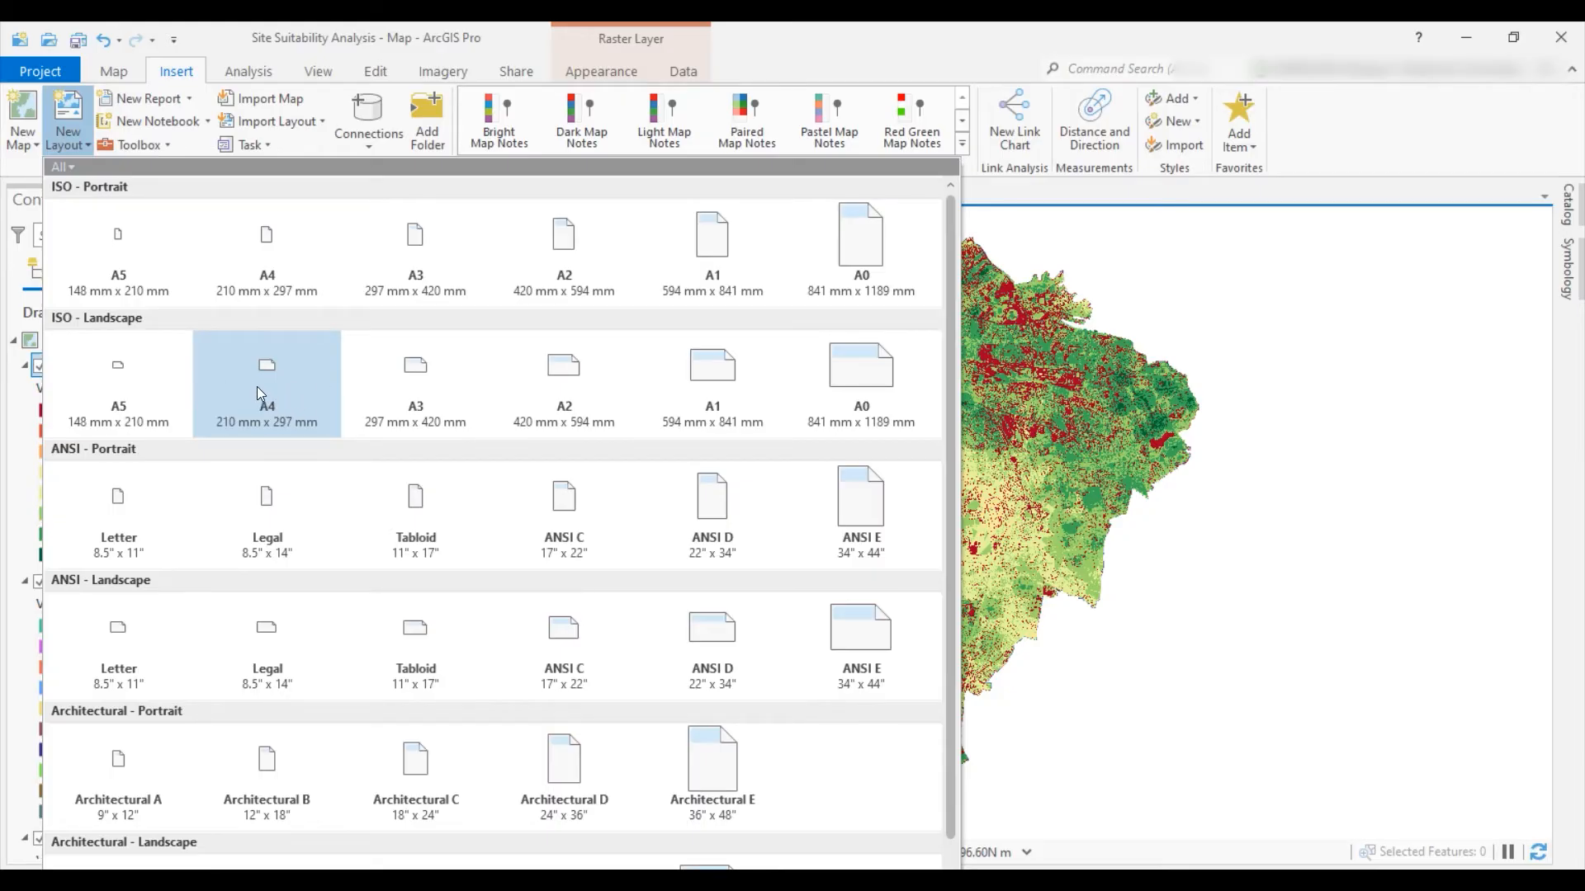
{"action": "left_click", "coordinate": [274, 371]}
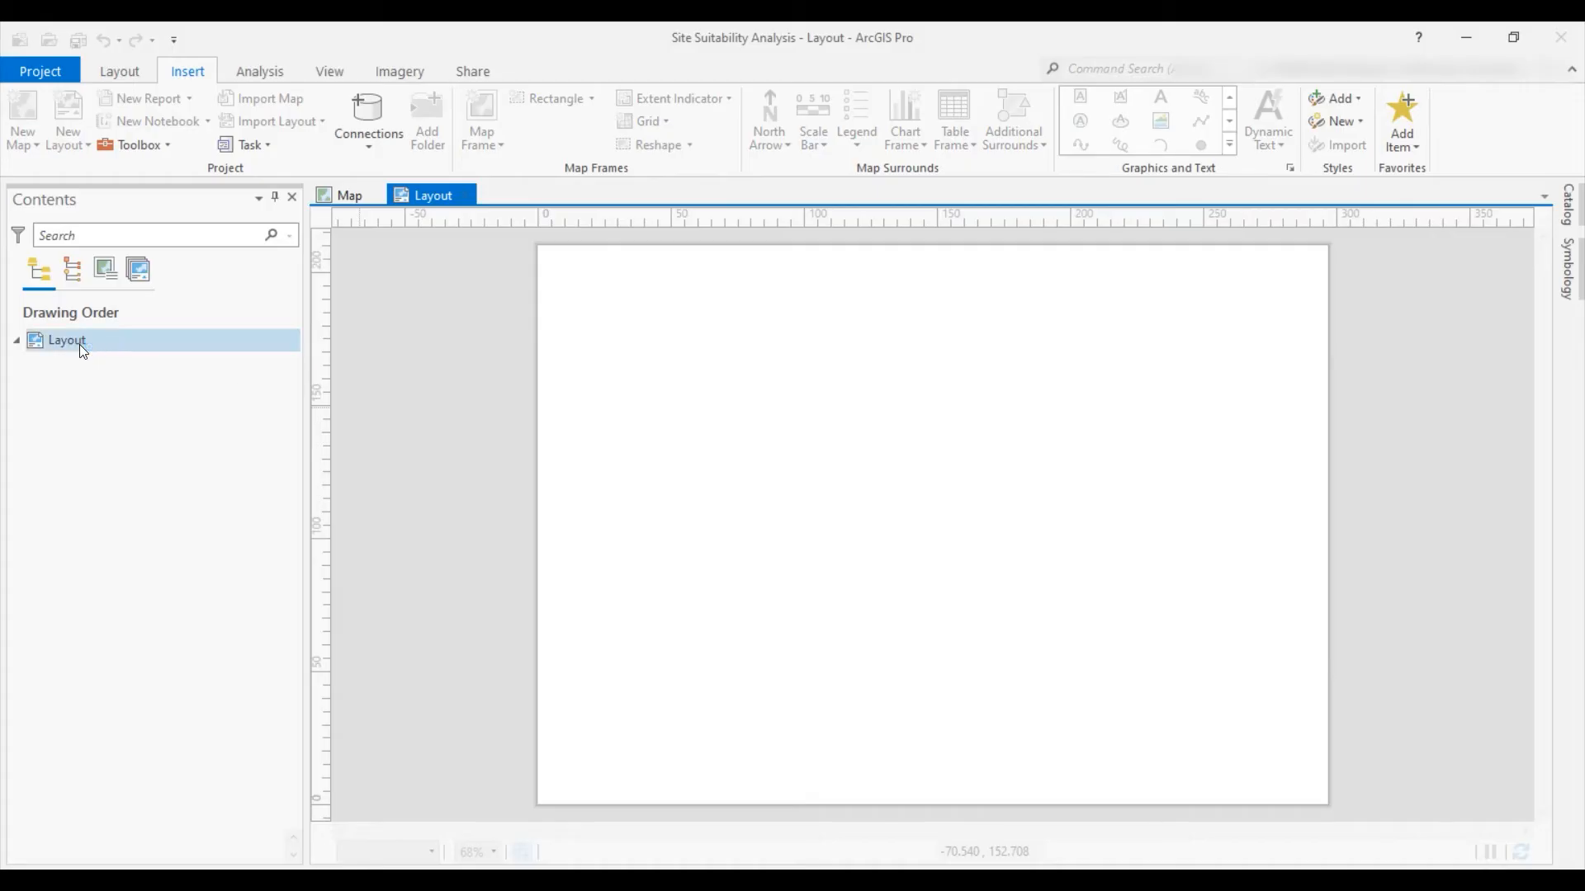
Rename the new layout to Site Suitability Layout in its properties
{"action": "right_click", "coordinate": [101, 345]}
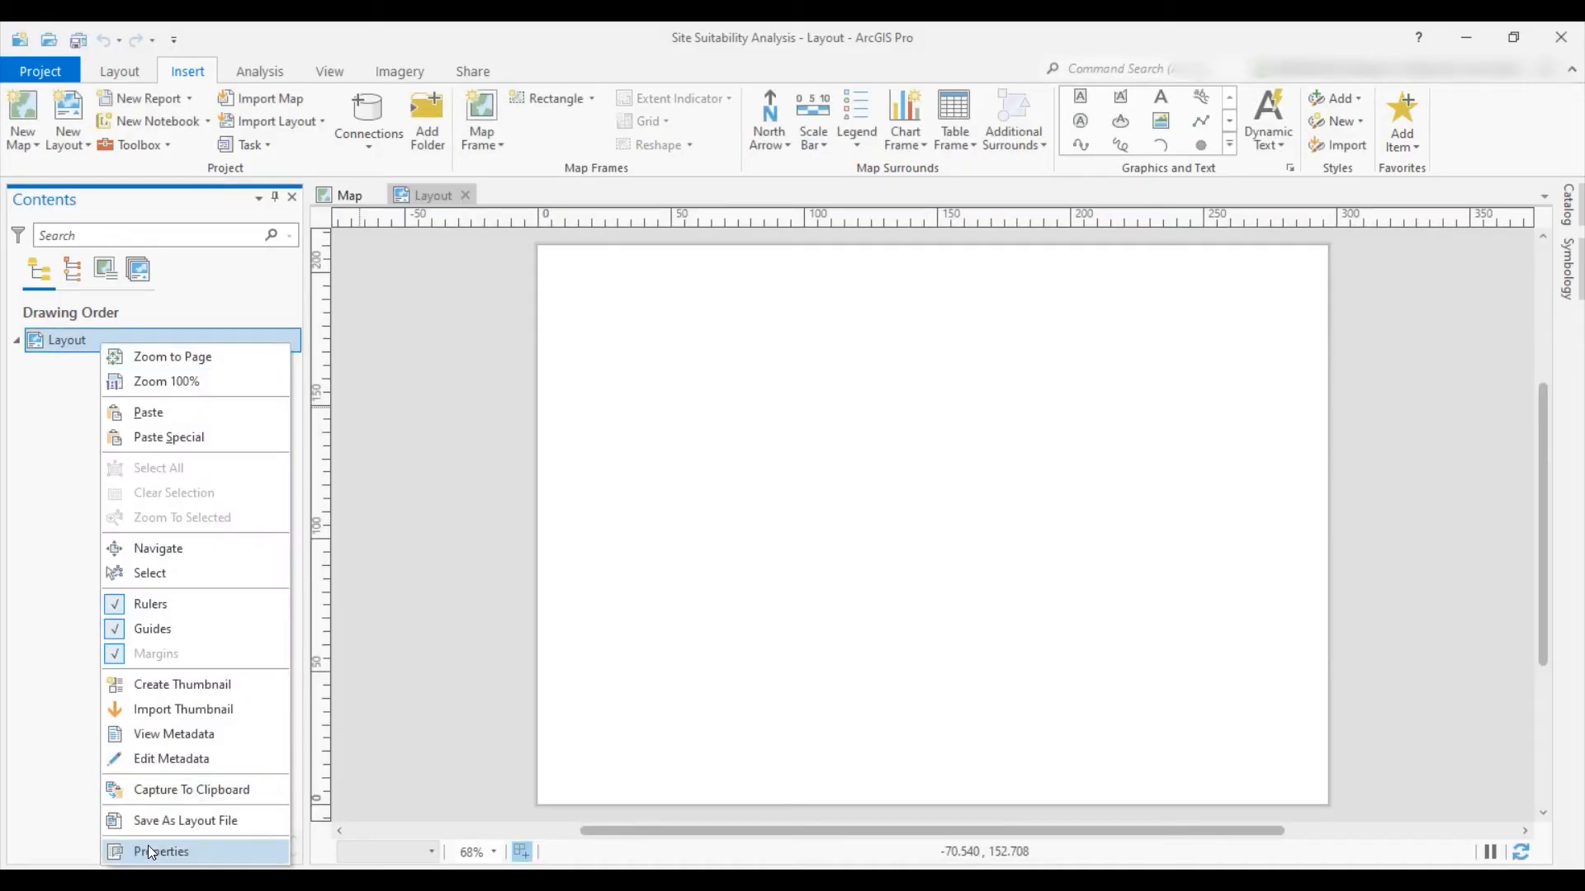
{"action": "key", "text": "Return"}
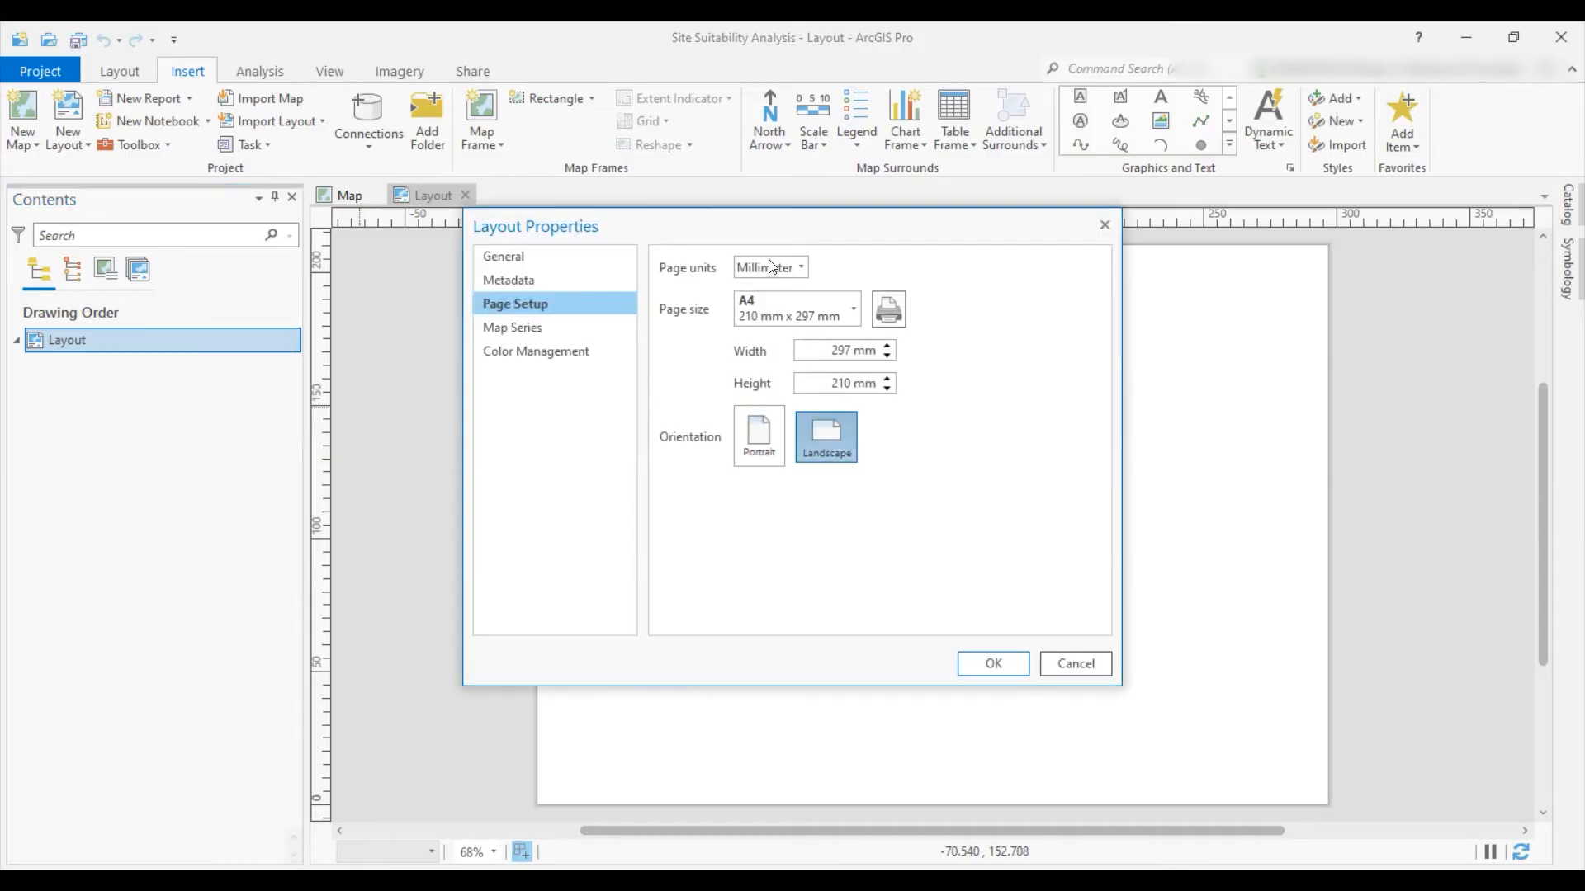
{"action": "left_click", "coordinate": [524, 262]}
{"action": "left_click_drag", "start_coordinate": [874, 273], "coordinate": [721, 272]}
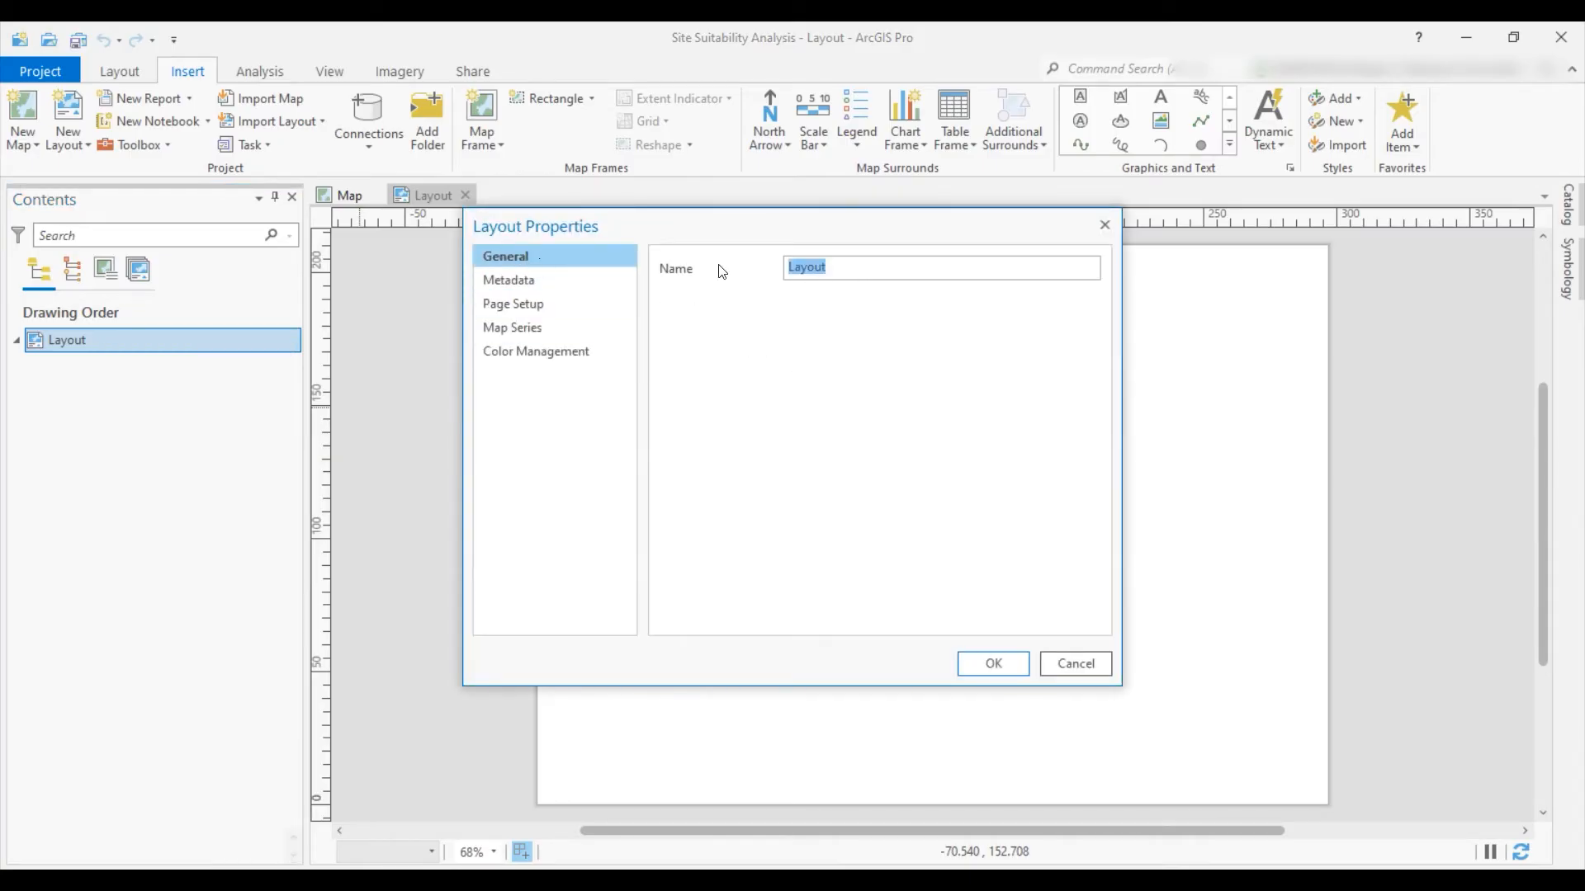
{"action": "type", "text": "Site Suitability"}
{"action": "left_click", "coordinate": [981, 663]}
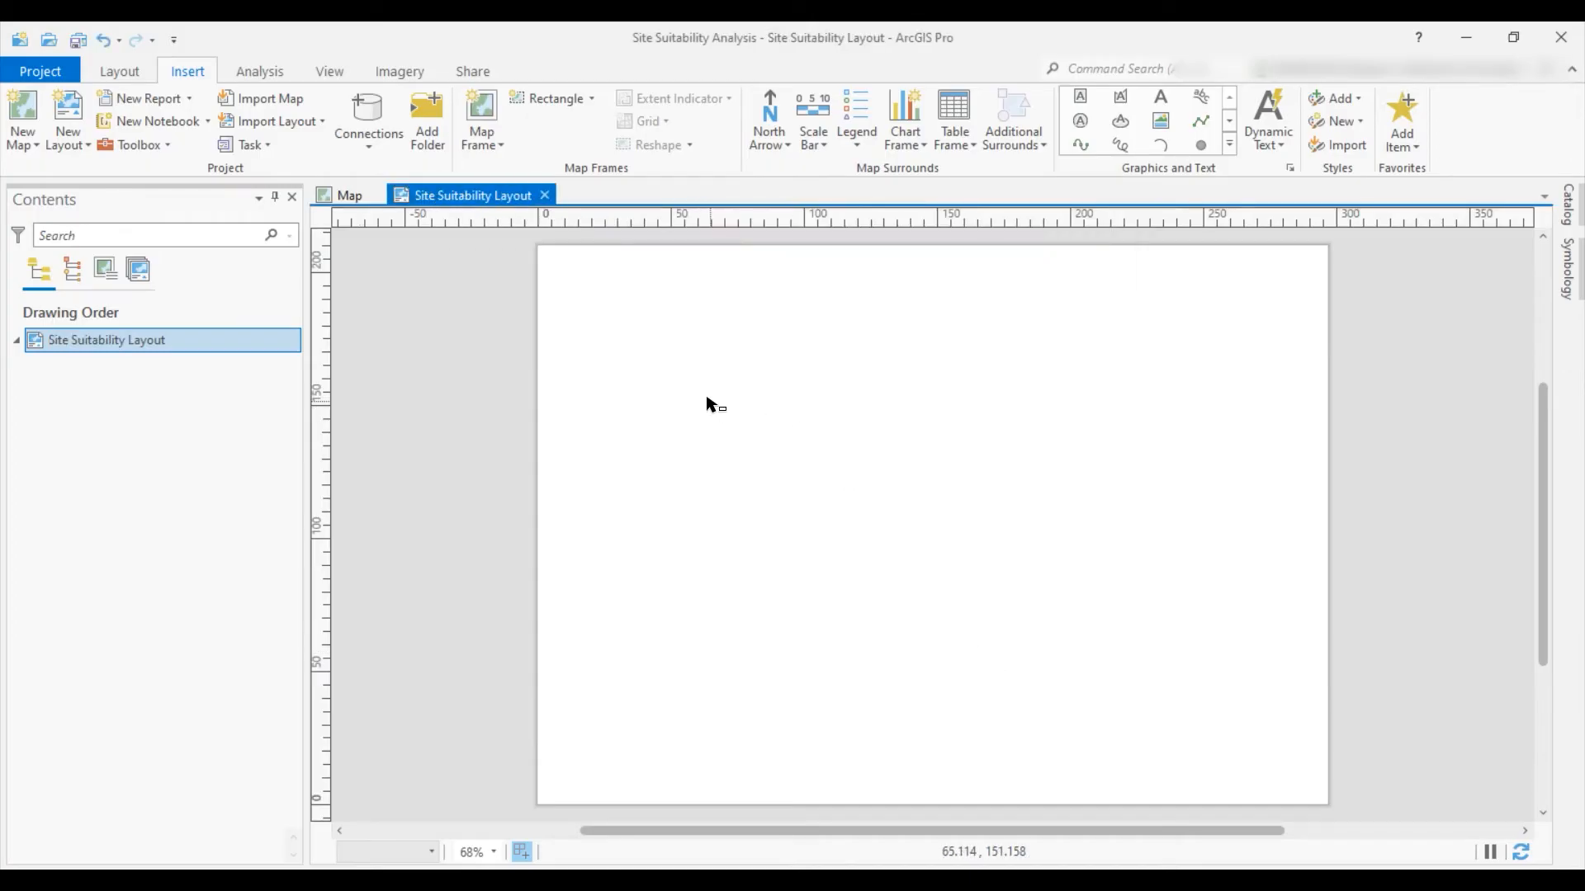
Insert a map frame of the 1:74,265 map view on the layout, leaving a wider free strip along the page's right side
{"action": "left_click", "coordinate": [499, 147]}
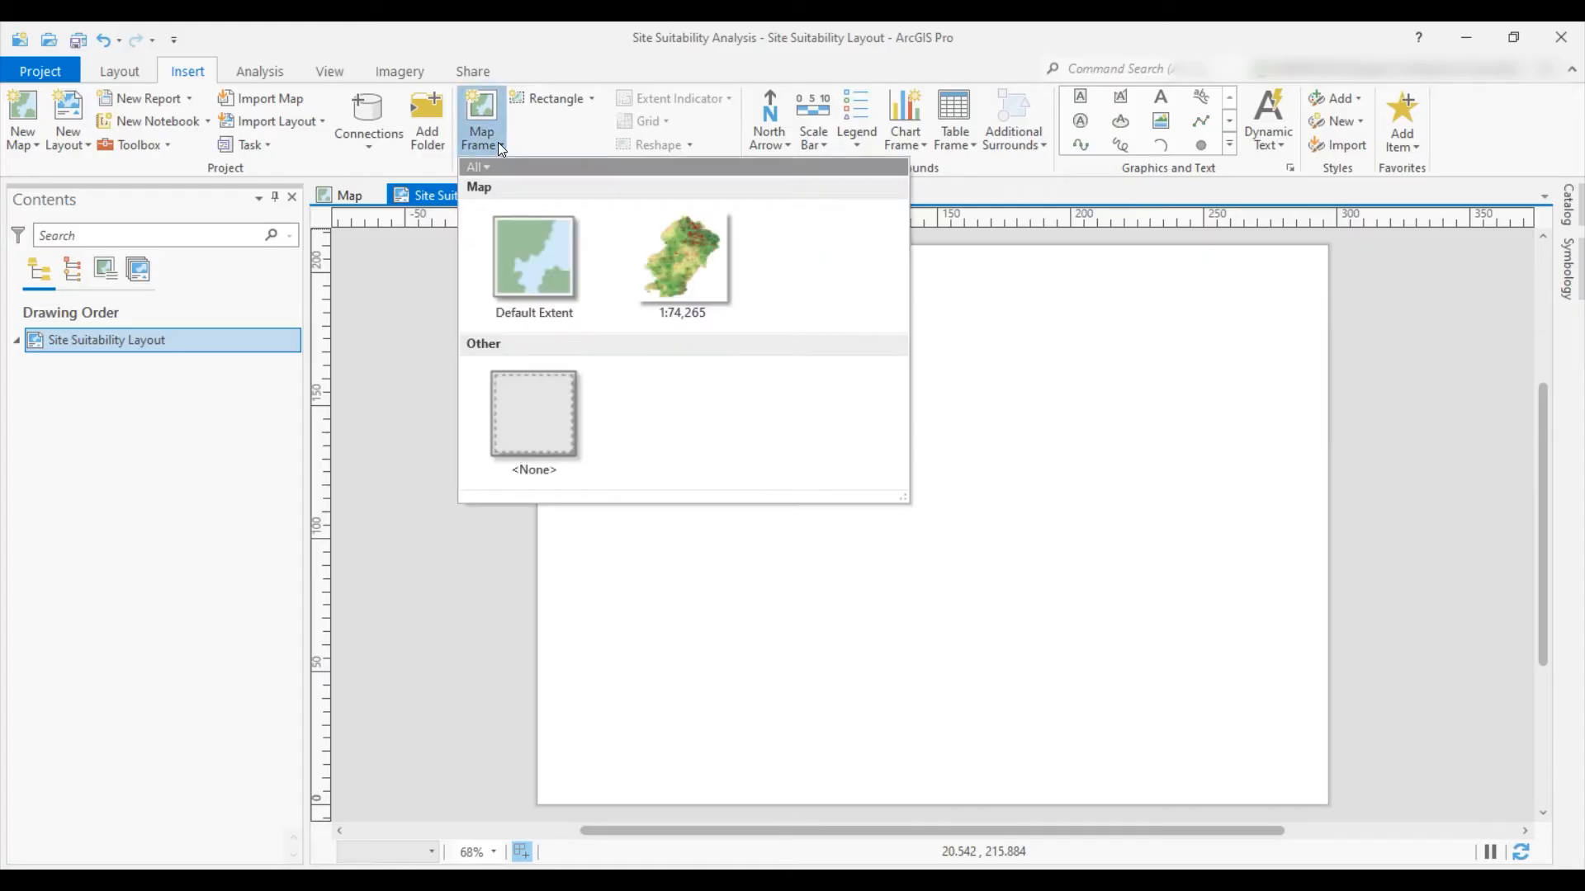
{"action": "left_click", "coordinate": [680, 255]}
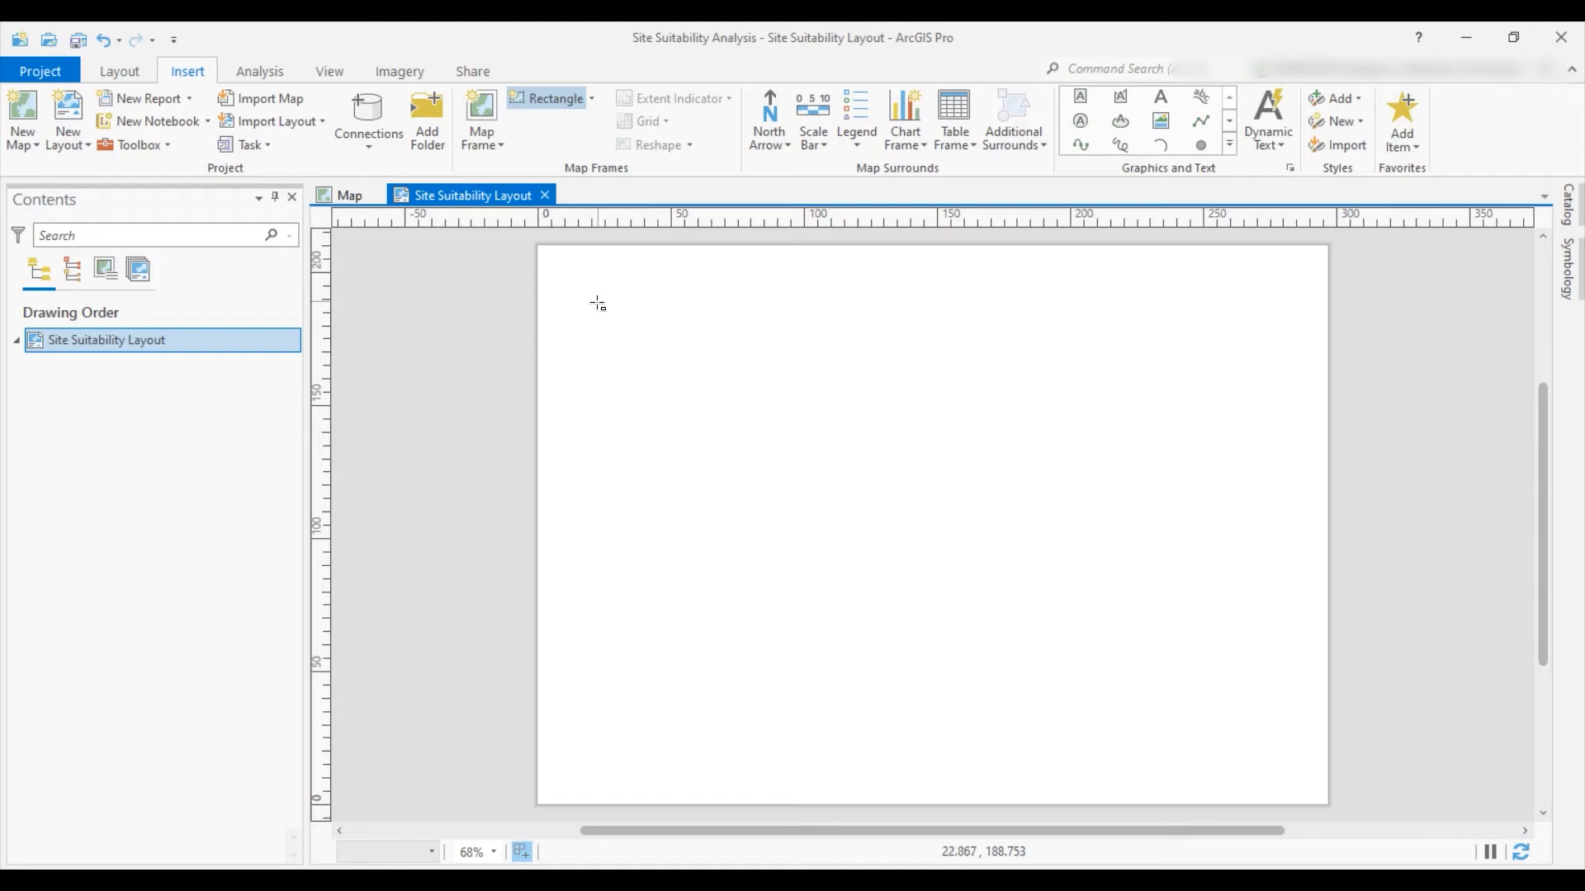
{"action": "left_click_drag", "start_coordinate": [576, 302], "coordinate": [1138, 761]}
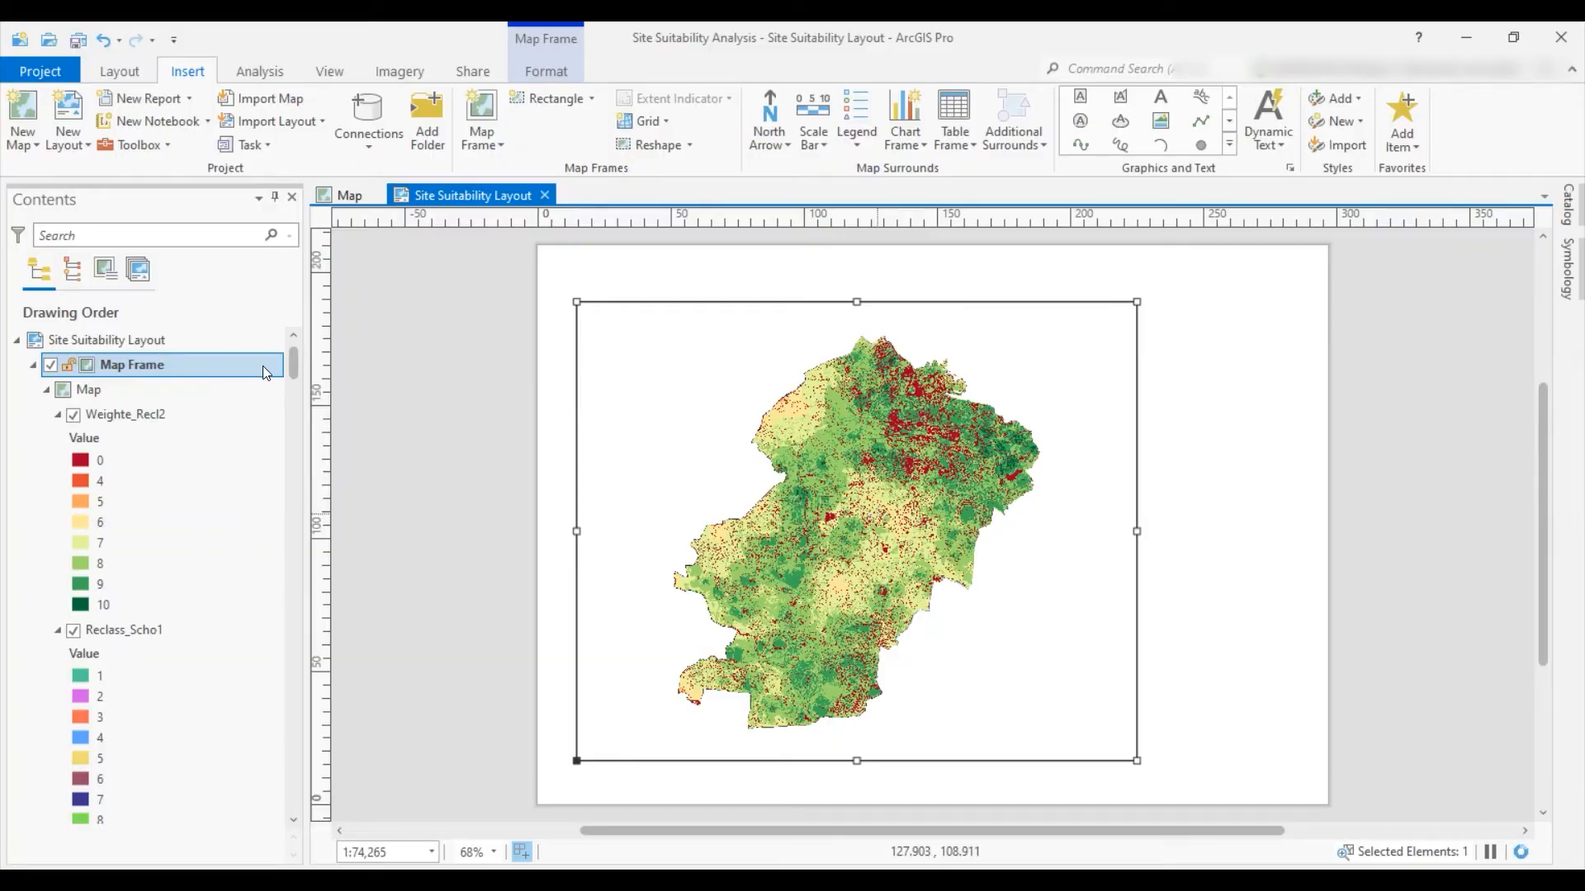
{"action": "scroll", "coordinate": [101, 528], "scroll_direction": "down", "scroll_amount": 2}
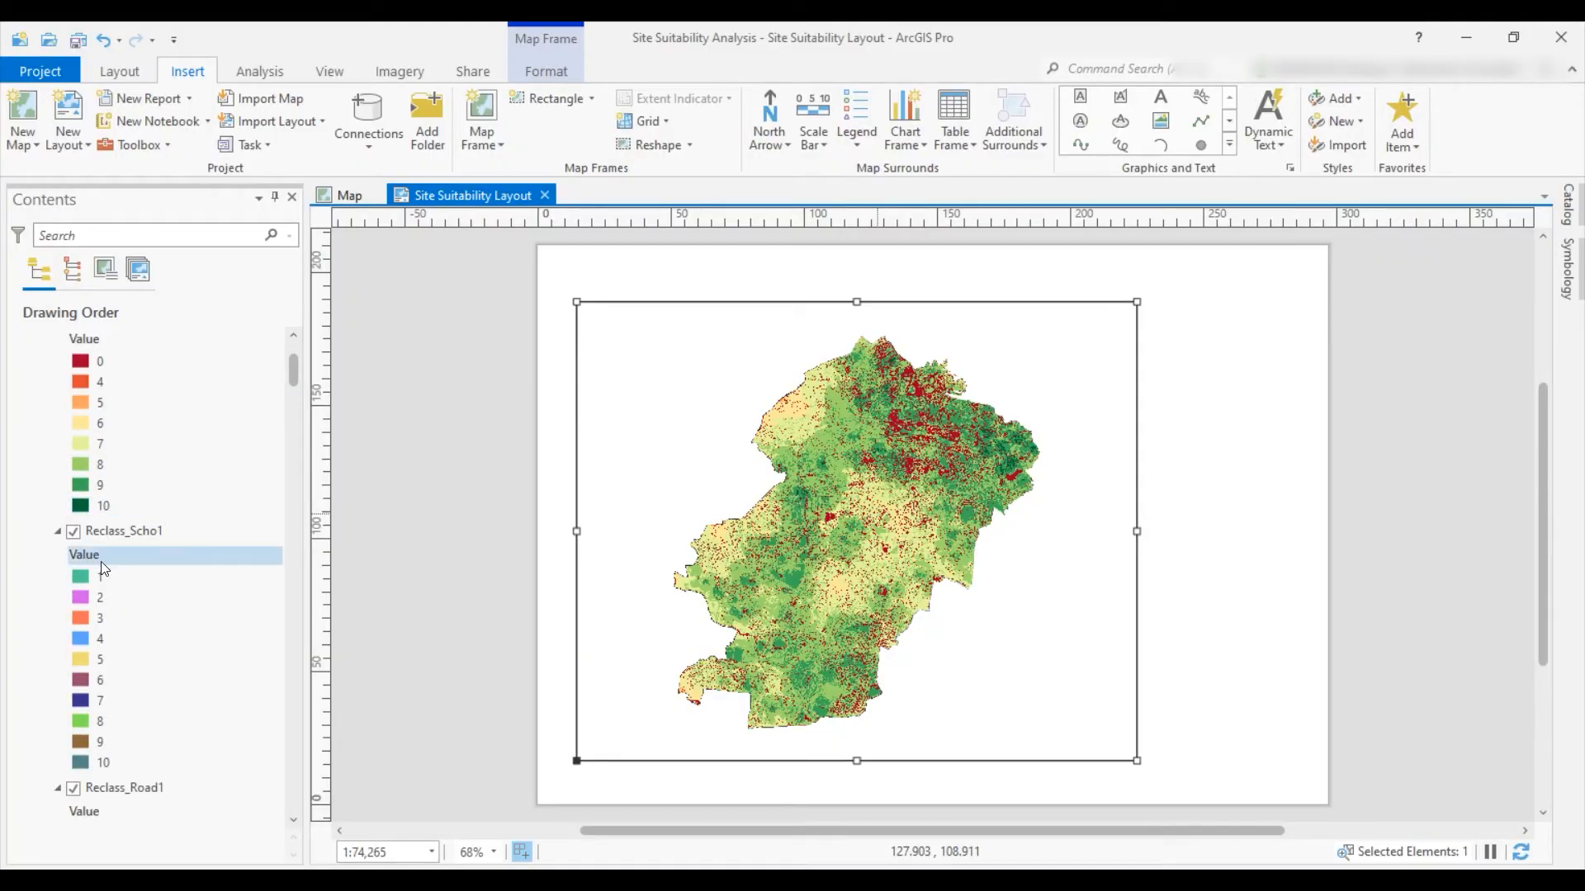
Hide the Reclass_Scho1, Reclass_Road1 and Reclass_Reta1 layers and collapse their legends
{"action": "left_click", "coordinate": [73, 531]}
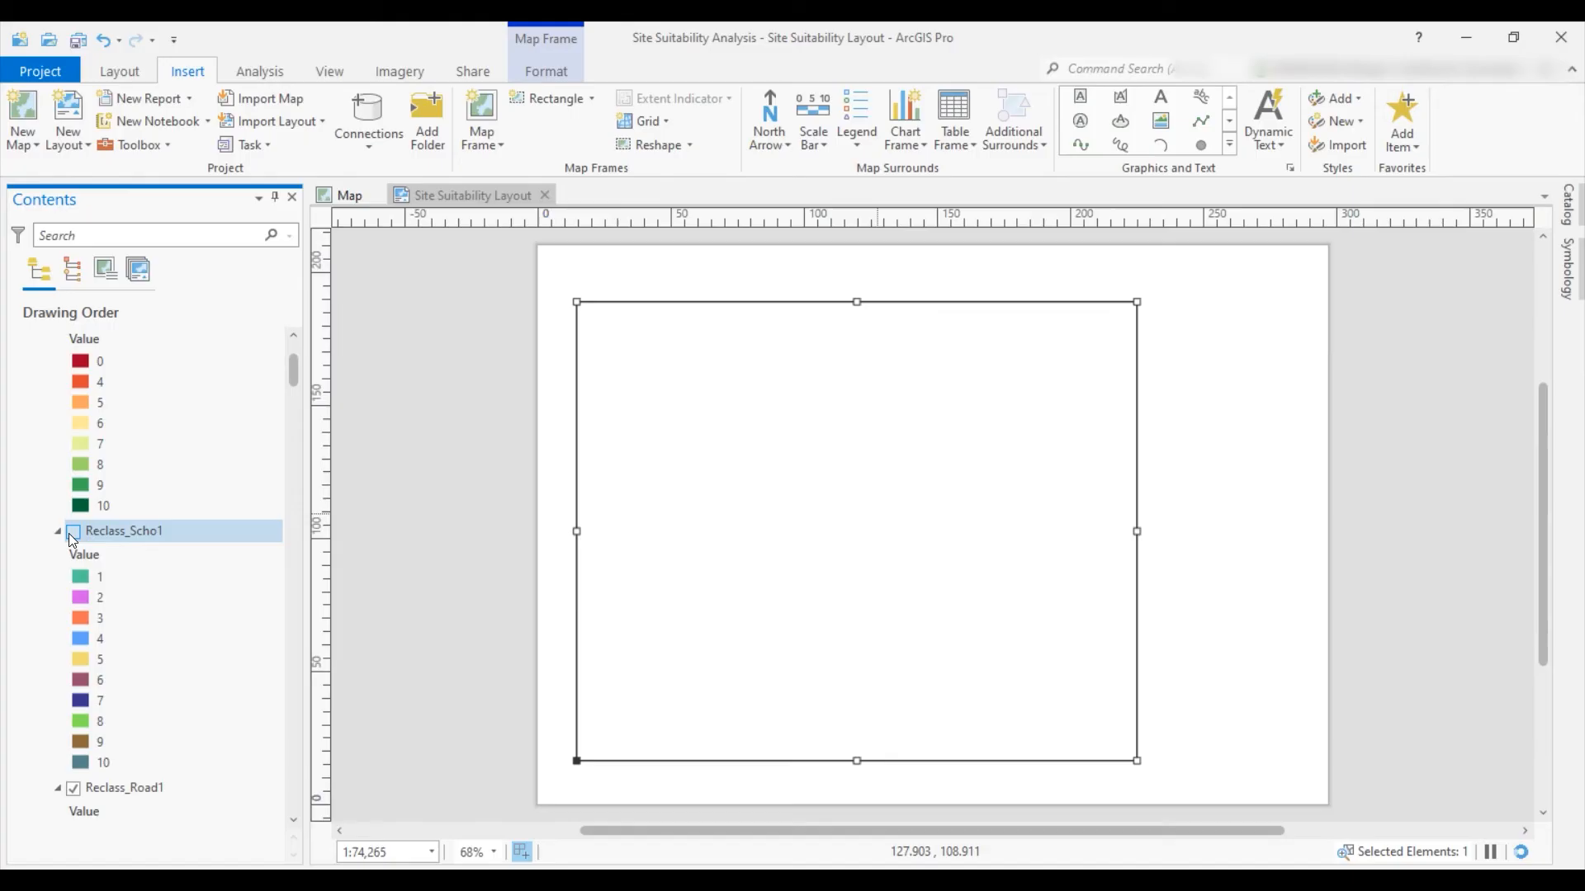
{"action": "left_click", "coordinate": [58, 532]}
{"action": "left_click", "coordinate": [73, 556]}
{"action": "left_click", "coordinate": [59, 558]}
{"action": "left_click", "coordinate": [74, 582]}
{"action": "left_click", "coordinate": [59, 582]}
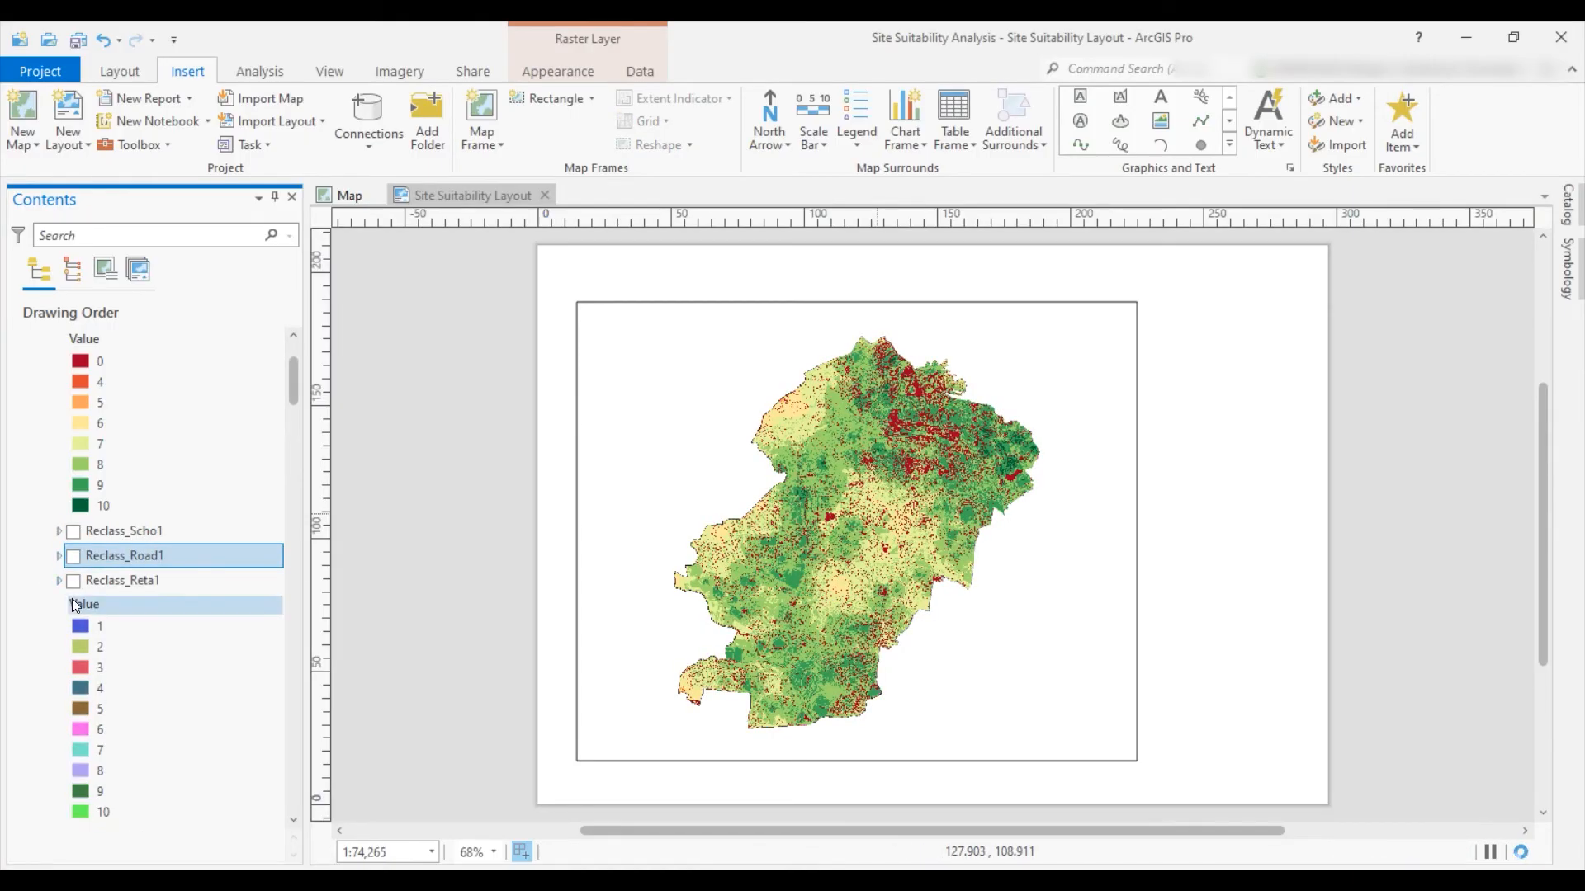
Hide and collapse the Reclass_Park1, Reclass_Comm1, Reclass_Bus1 and Reclass_Slop1 layers
{"action": "left_click", "coordinate": [74, 607]}
{"action": "left_click", "coordinate": [59, 607]}
{"action": "left_click", "coordinate": [73, 631]}
{"action": "left_click", "coordinate": [58, 631]}
{"action": "left_click", "coordinate": [73, 656]}
{"action": "left_click", "coordinate": [59, 656]}
{"action": "left_click", "coordinate": [73, 681]}
{"action": "left_click", "coordinate": [59, 681]}
Hide and collapse the EucDist layers for schools, roads, retail and parks
{"action": "left_click", "coordinate": [73, 704]}
{"action": "left_click", "coordinate": [59, 704]}
{"action": "left_click_drag", "start_coordinate": [296, 437], "coordinate": [297, 520]}
{"action": "left_click", "coordinate": [74, 450]}
{"action": "left_click", "coordinate": [58, 450]}
{"action": "left_click", "coordinate": [74, 475]}
{"action": "left_click", "coordinate": [60, 476]}
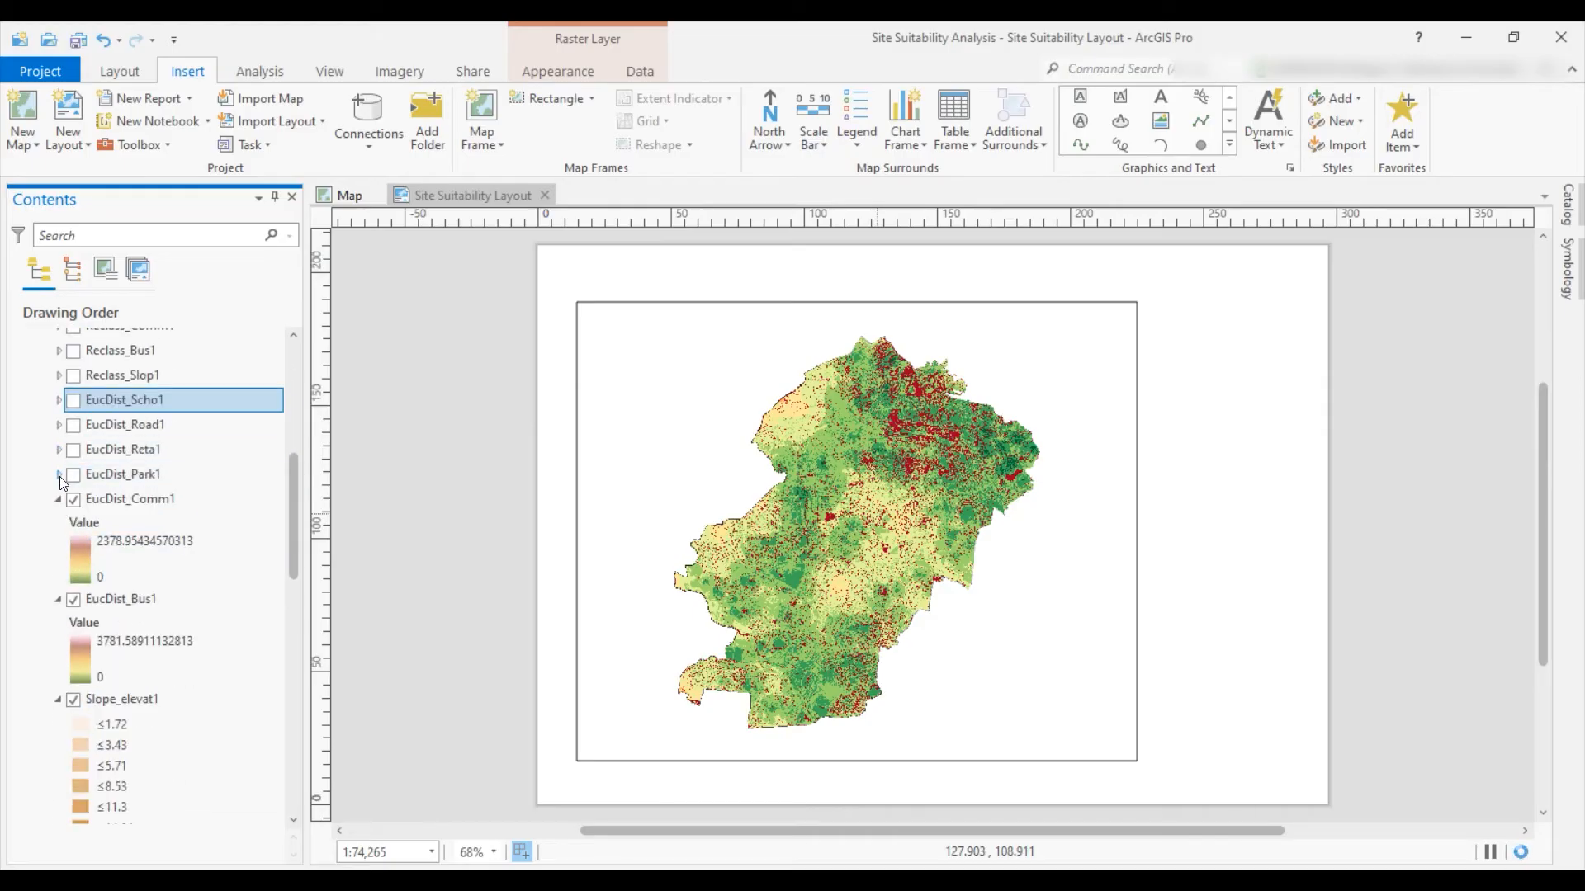
Hide and collapse EucDist_Comm1, EucDist_Bus1 and Slope_elevat1, and turn on the World Hillshade basemap
{"action": "left_click", "coordinate": [74, 499]}
{"action": "left_click", "coordinate": [58, 499]}
{"action": "left_click", "coordinate": [73, 523]}
{"action": "left_click", "coordinate": [59, 523]}
{"action": "left_click", "coordinate": [73, 548]}
{"action": "left_click", "coordinate": [58, 548]}
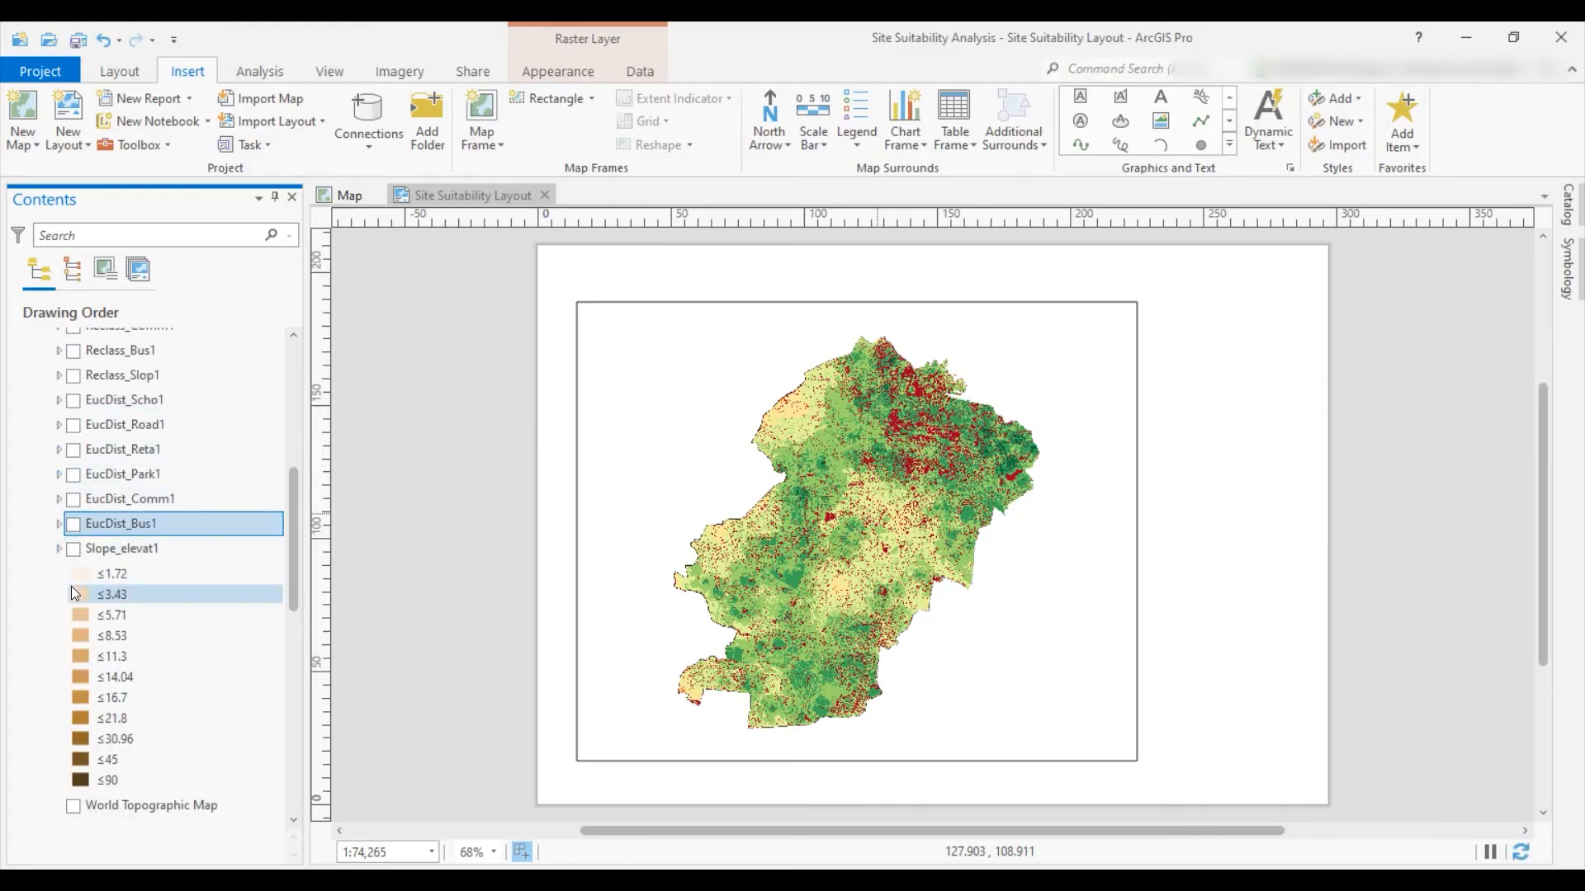
{"action": "left_click", "coordinate": [74, 597]}
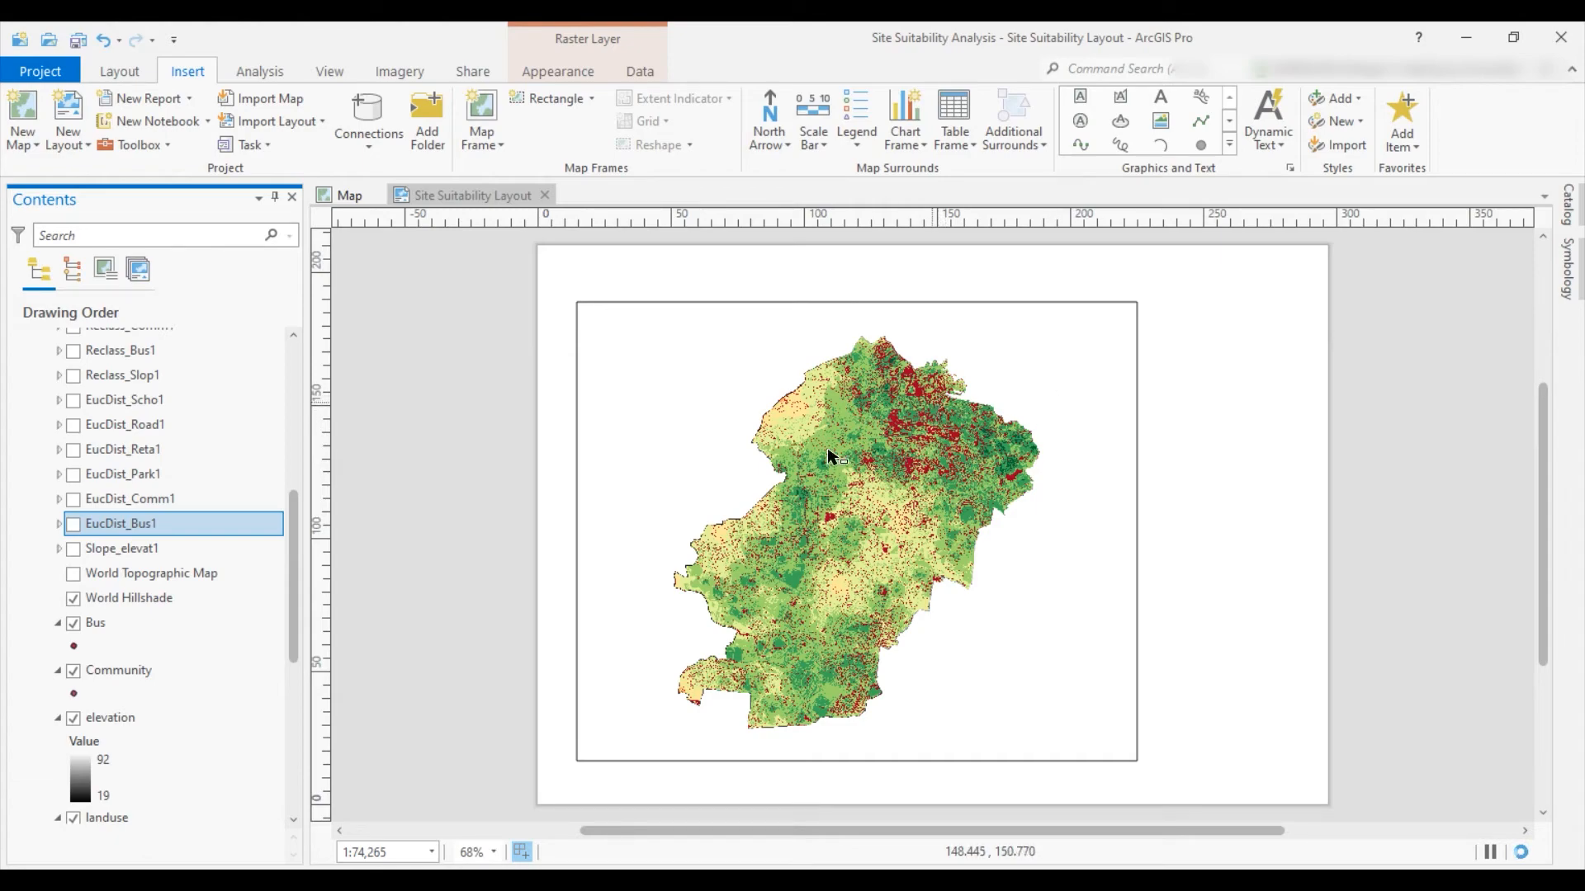
Hide the elevation and landuse layers and collapse their legends
{"action": "left_click_drag", "start_coordinate": [294, 599], "coordinate": [291, 652]}
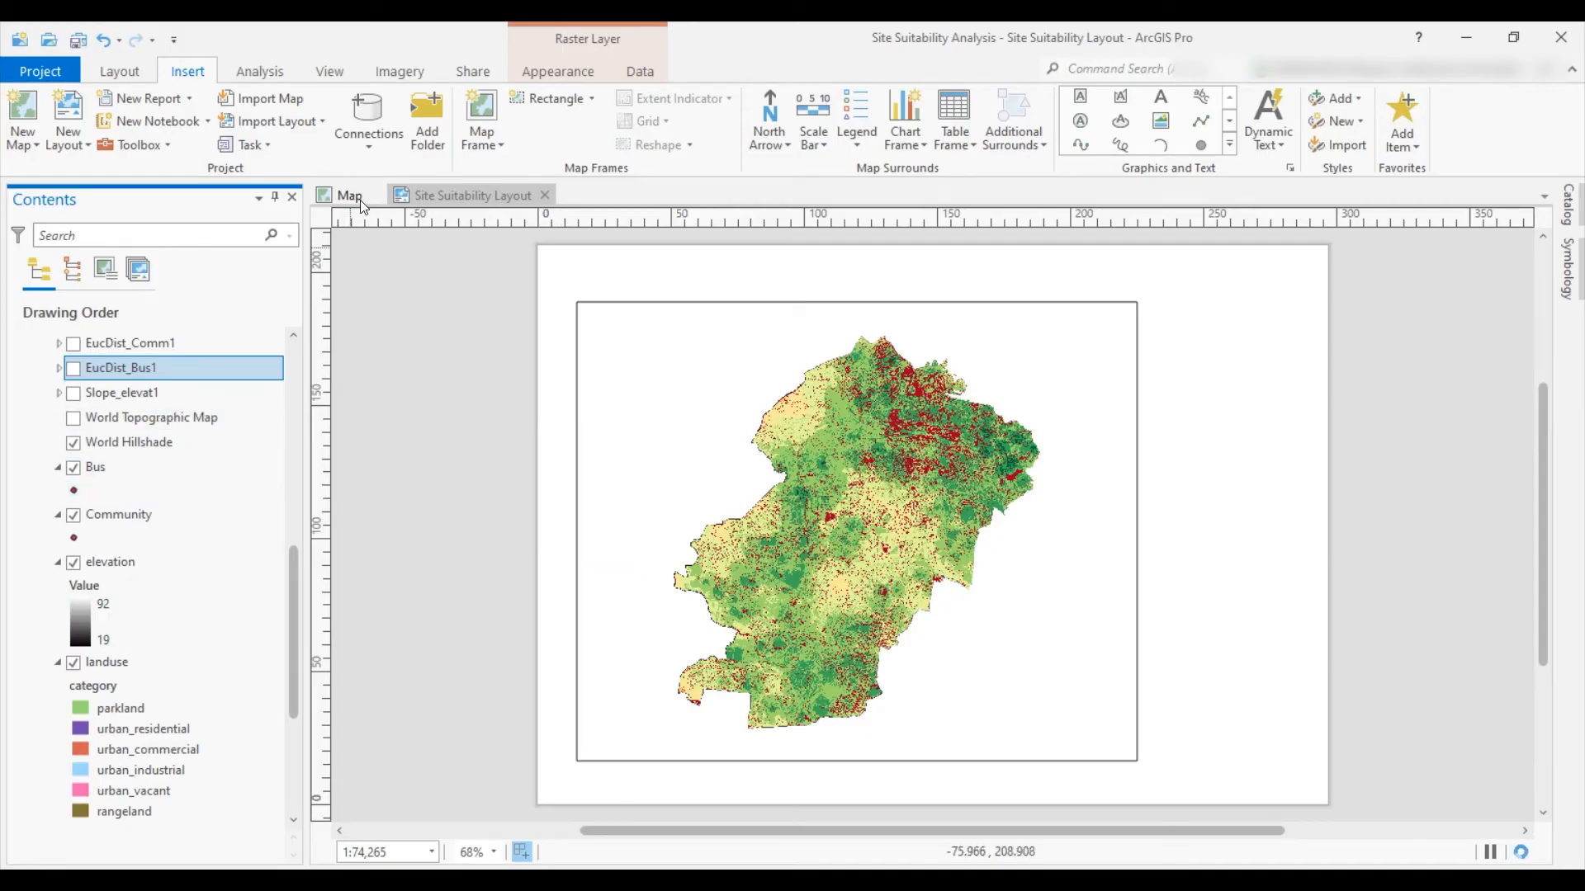
{"action": "left_click", "coordinate": [157, 466]}
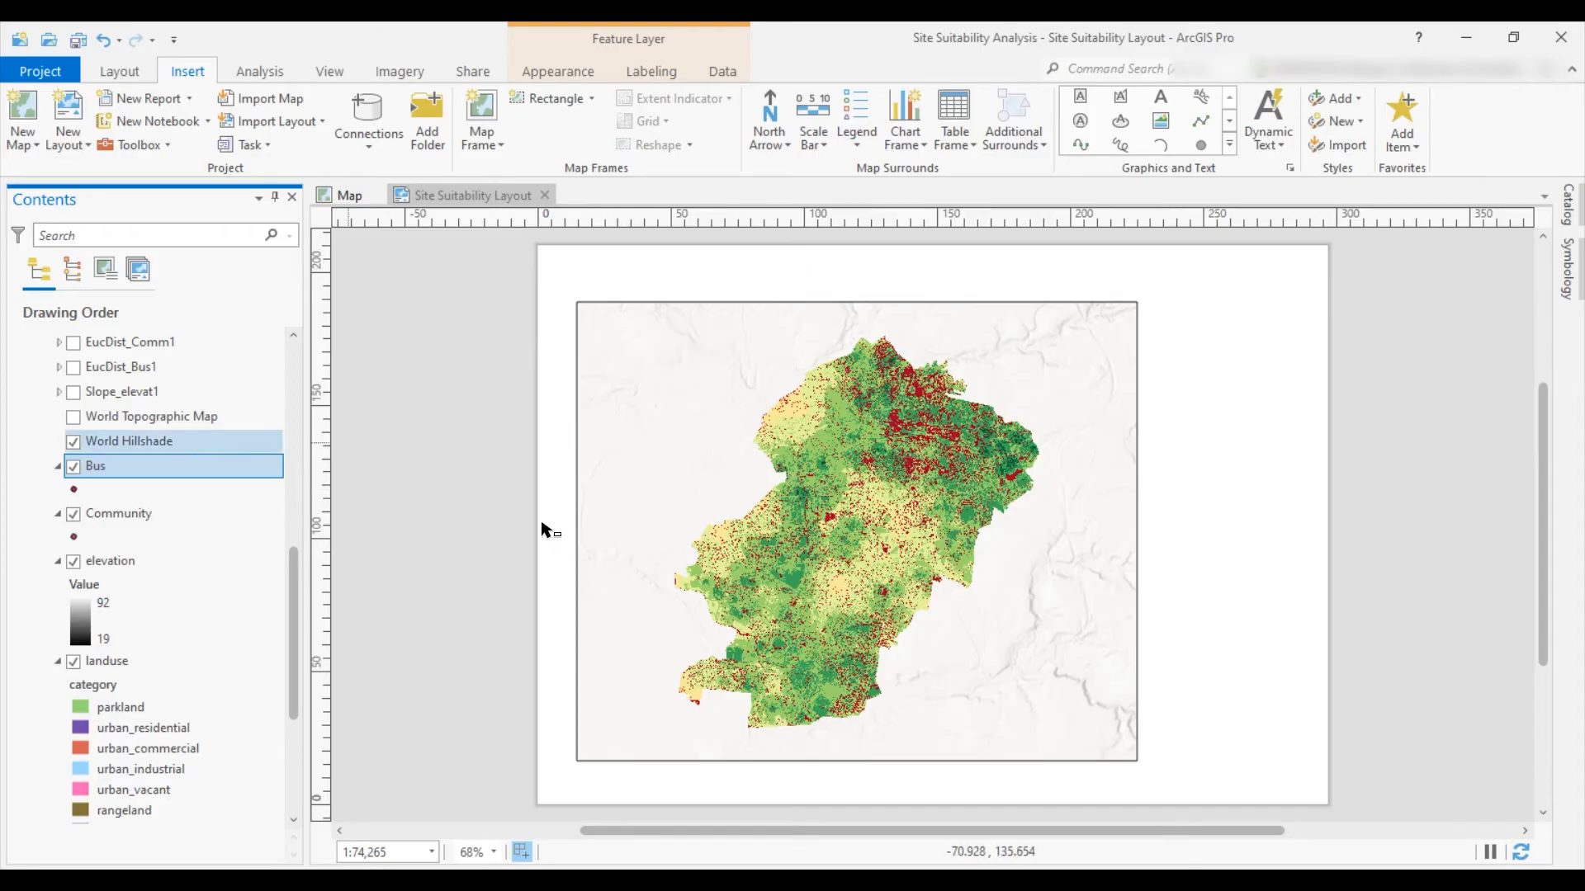
{"action": "left_click", "coordinate": [73, 561]}
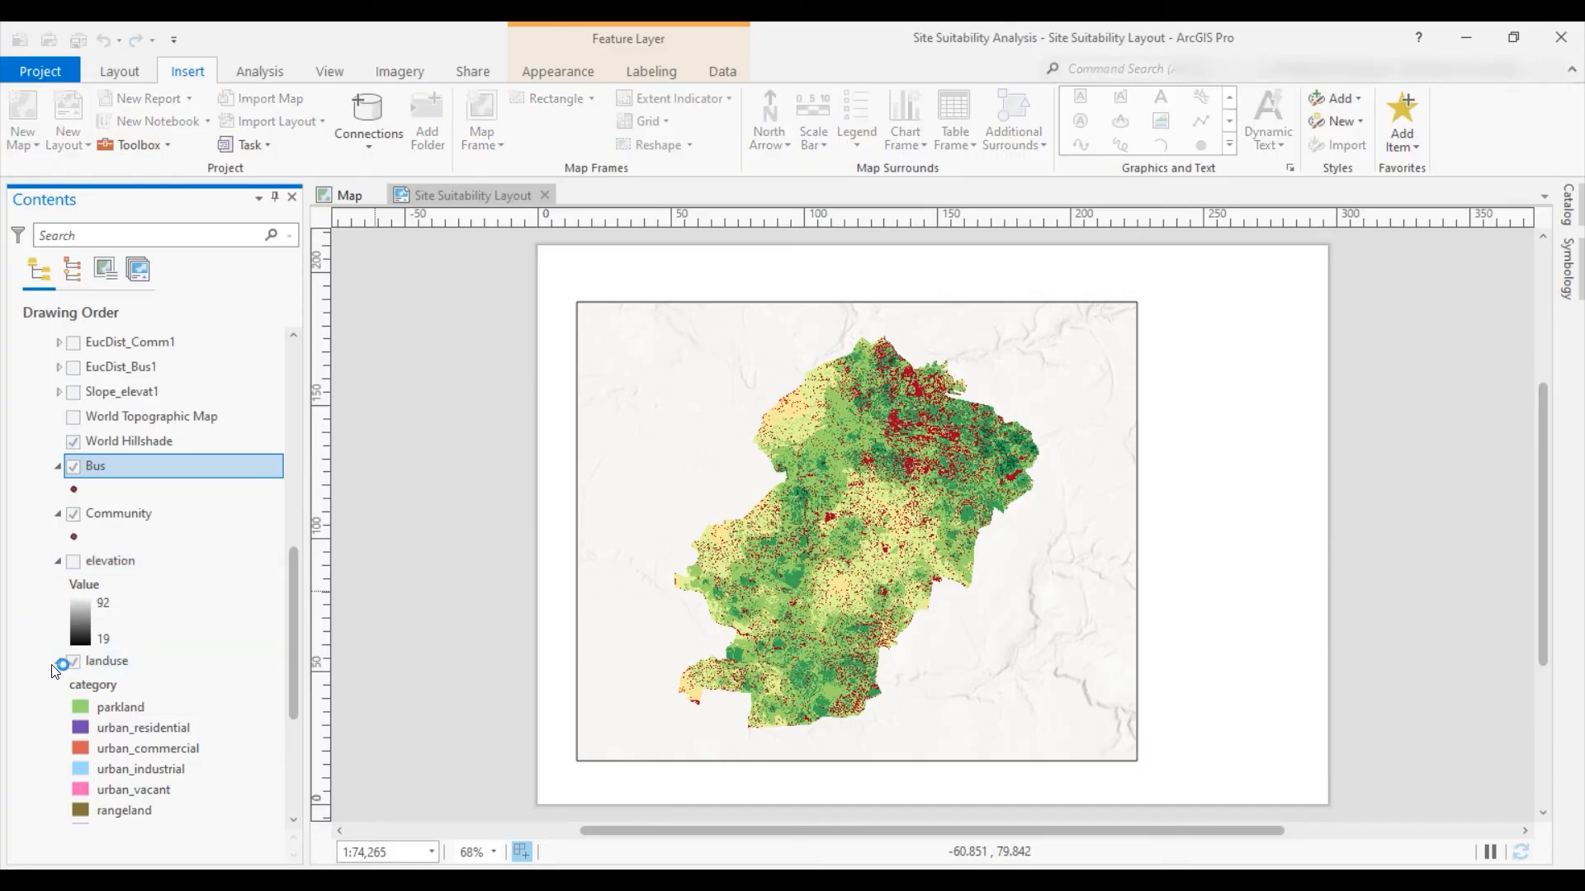
{"action": "left_click", "coordinate": [73, 661]}
{"action": "scroll", "coordinate": [66, 577], "scroll_direction": "down", "scroll_amount": 1}
{"action": "left_click", "coordinate": [60, 494]}
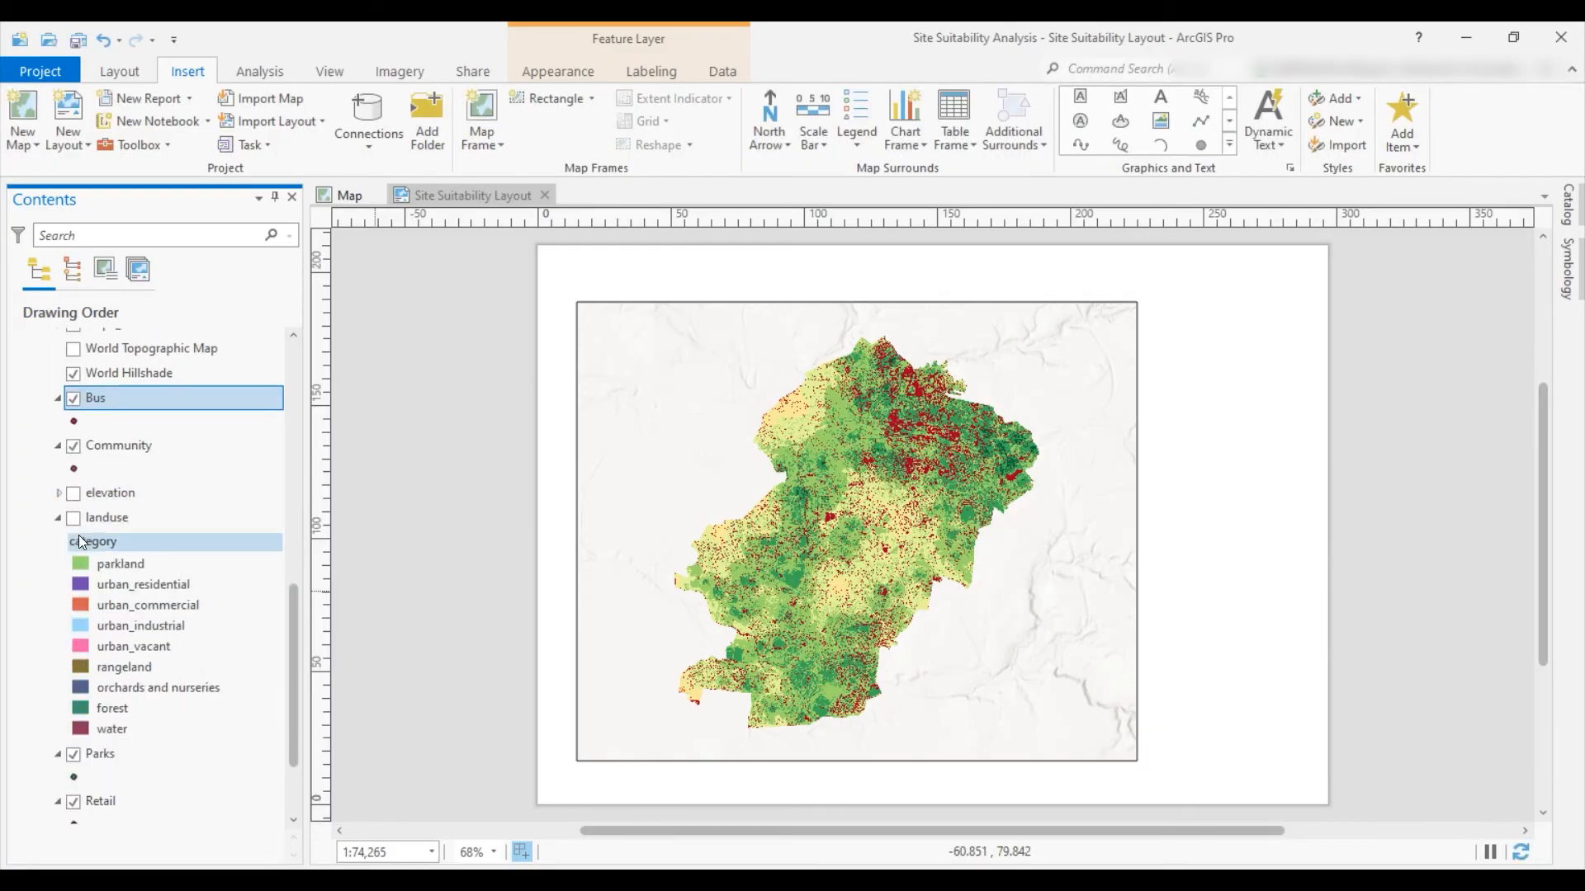
{"action": "left_click", "coordinate": [59, 517]}
Move the Bus, Community, Parks, Roads and Schools layers together above Weighte_Recl2 in the drawing order
{"action": "left_click", "coordinate": [87, 546], "text": "ctrl"}
{"action": "left_click", "coordinate": [87, 643], "text": "ctrl"}
{"action": "left_click", "coordinate": [78, 692], "text": "ctrl"}
{"action": "left_click", "coordinate": [85, 738], "text": "ctrl"}
{"action": "left_click", "coordinate": [72, 788], "text": "ctrl"}
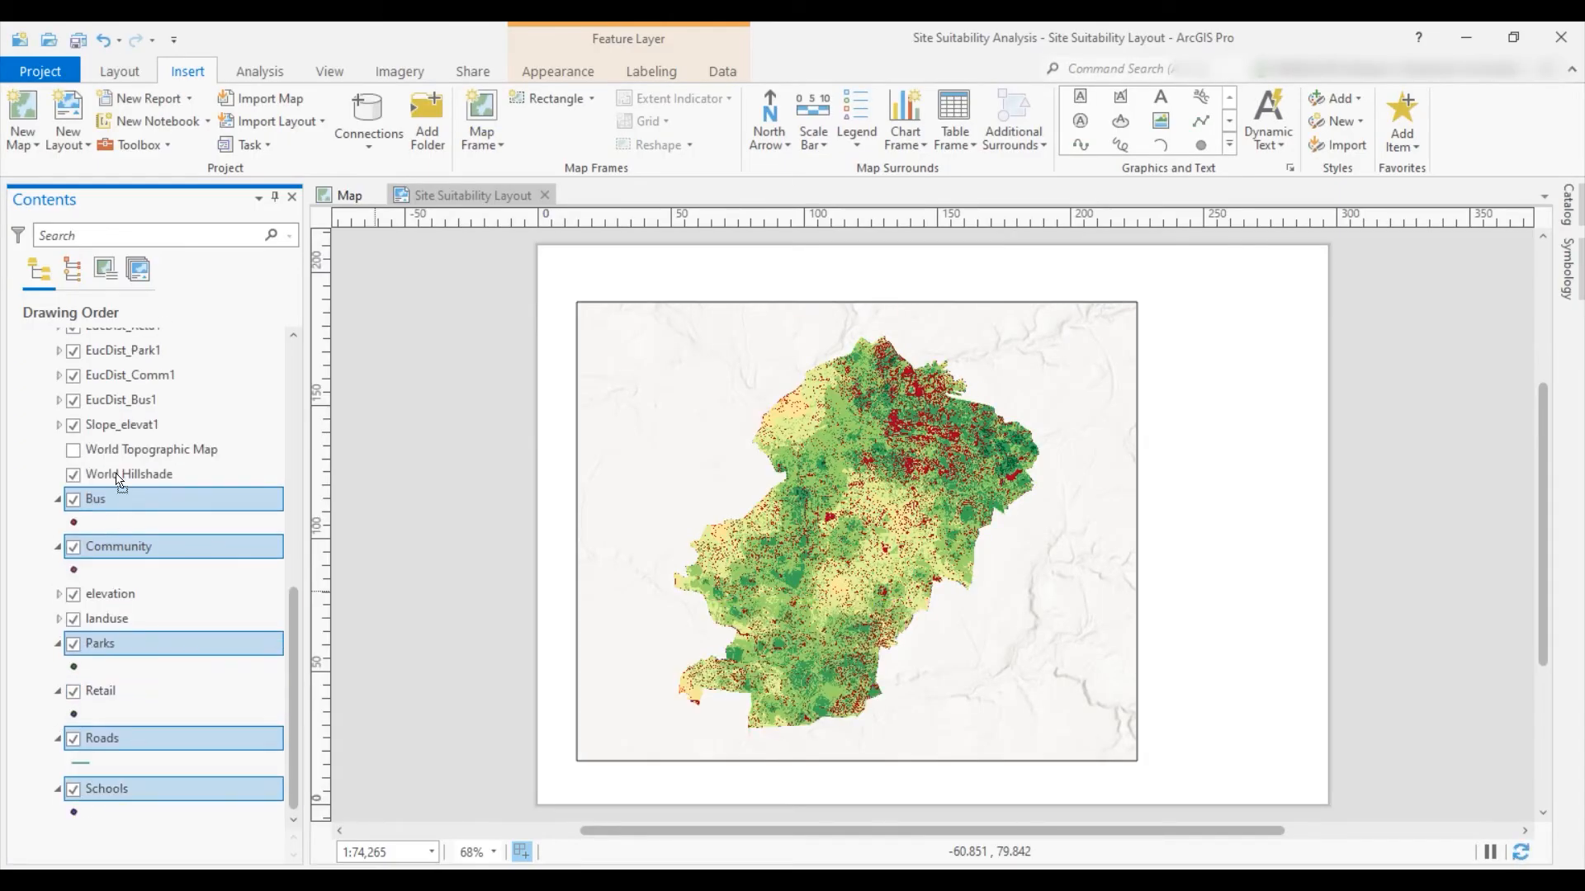
{"action": "scroll", "coordinate": [75, 578], "scroll_direction": "up", "scroll_amount": 7}
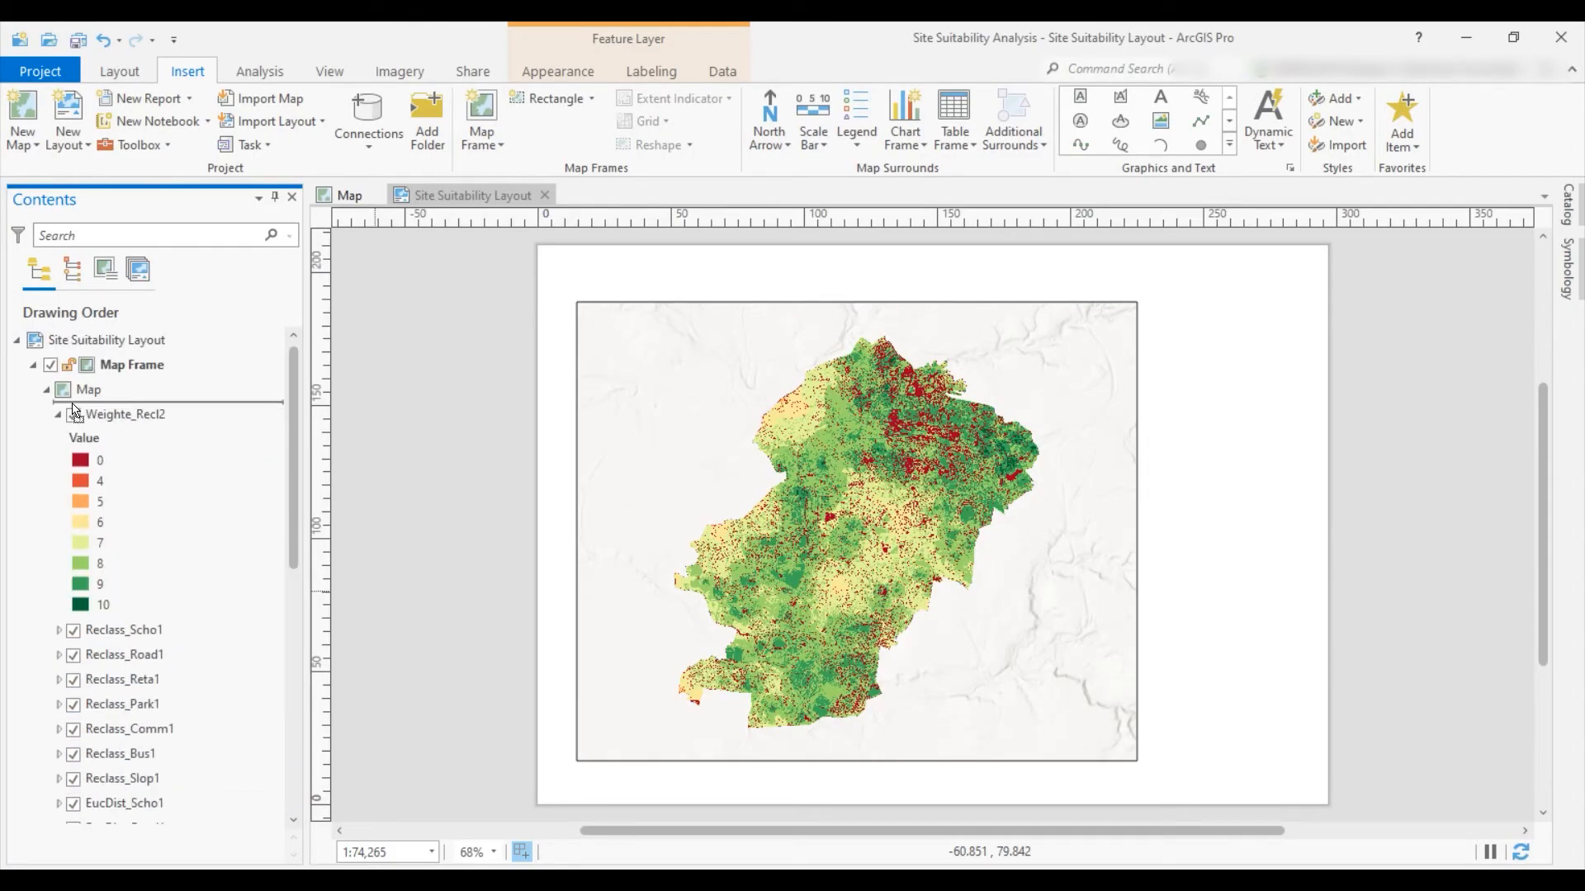
{"action": "left_click_drag", "start_coordinate": [75, 411], "coordinate": [124, 429]}
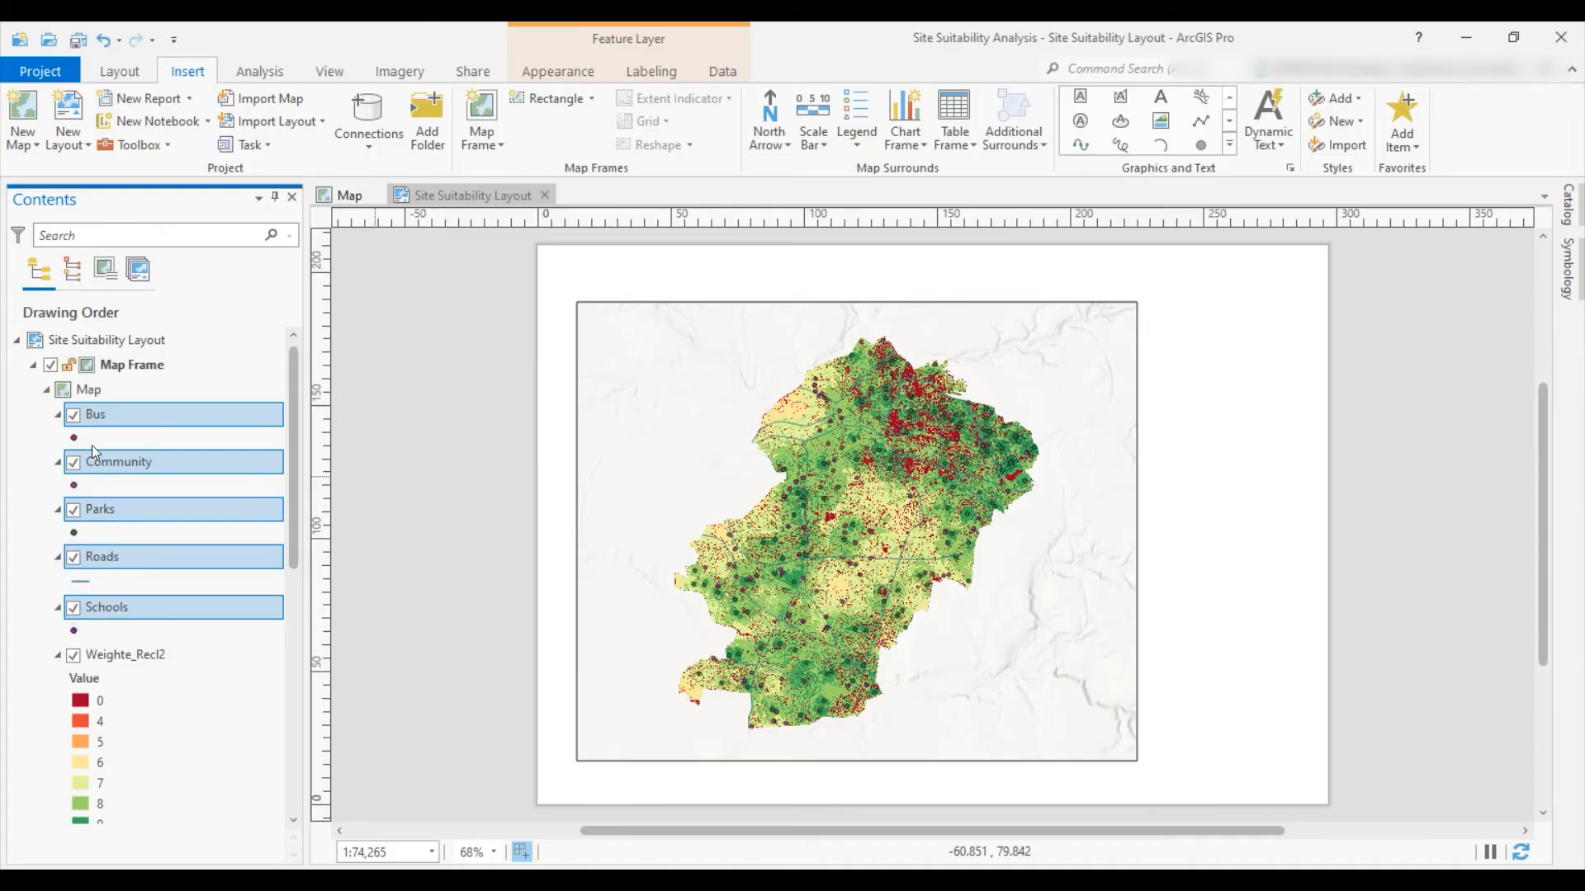
Select only the Bus layer and open its symbology settings
{"action": "right_click", "coordinate": [184, 414]}
{"action": "left_click", "coordinate": [59, 458]}
{"action": "left_click", "coordinate": [121, 456]}
{"action": "left_click", "coordinate": [137, 423]}
{"action": "right_click", "coordinate": [135, 417]}
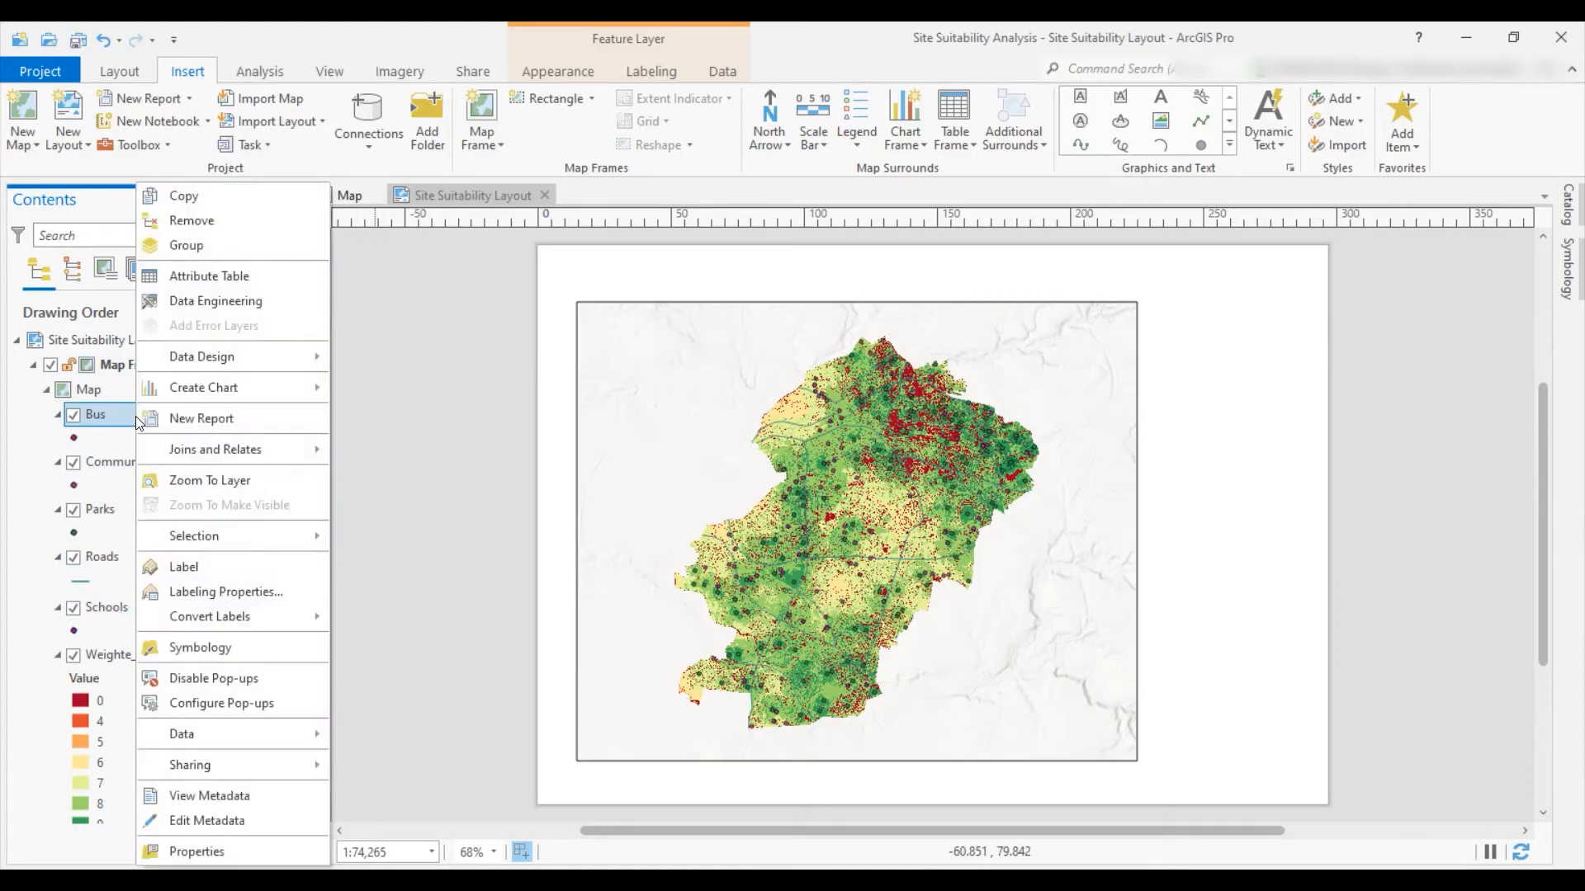
{"action": "left_click", "coordinate": [201, 648]}
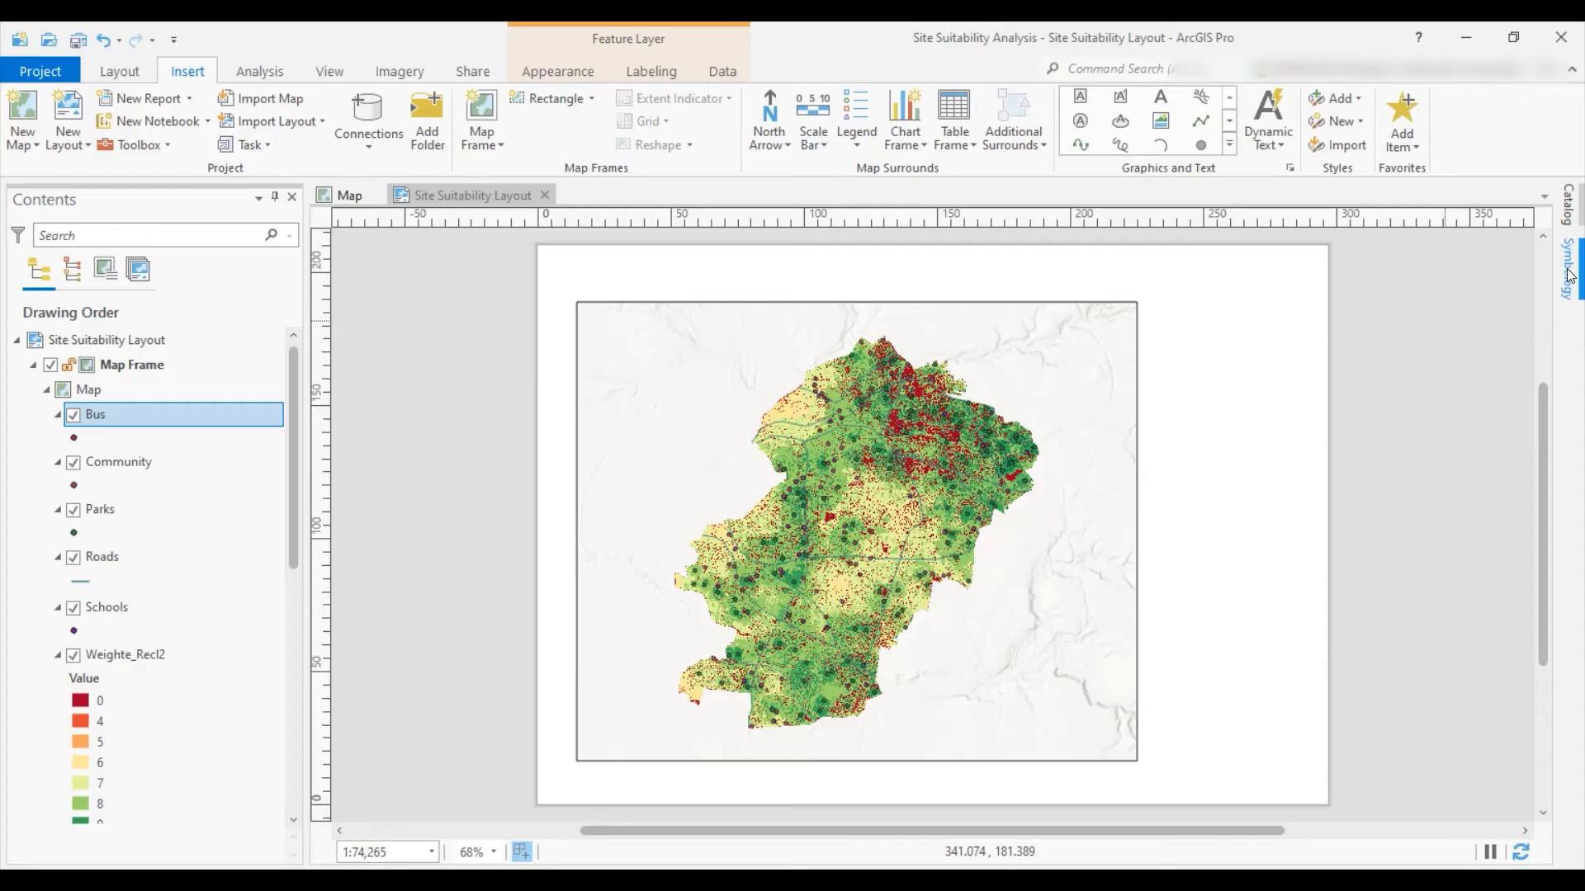
Symbolize the Bus layer with the large Bus Station point symbol, found by searching the symbol gallery for "bus"
{"action": "left_click", "coordinate": [1569, 275]}
{"action": "left_click", "coordinate": [1300, 338]}
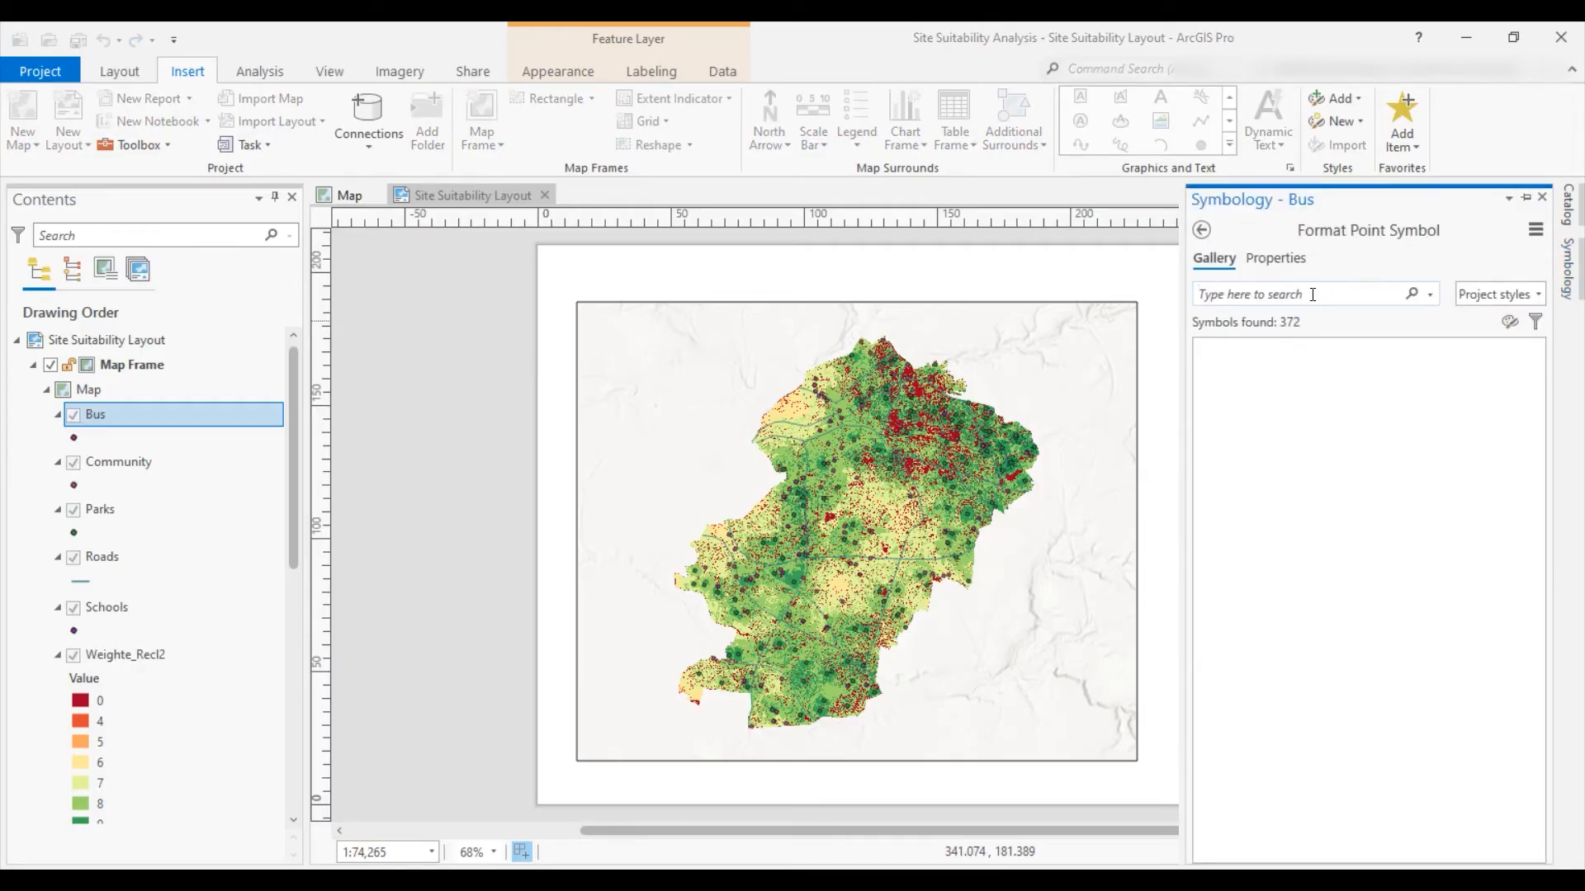
{"action": "left_click", "coordinate": [1313, 295]}
{"action": "type", "text": "bus"}
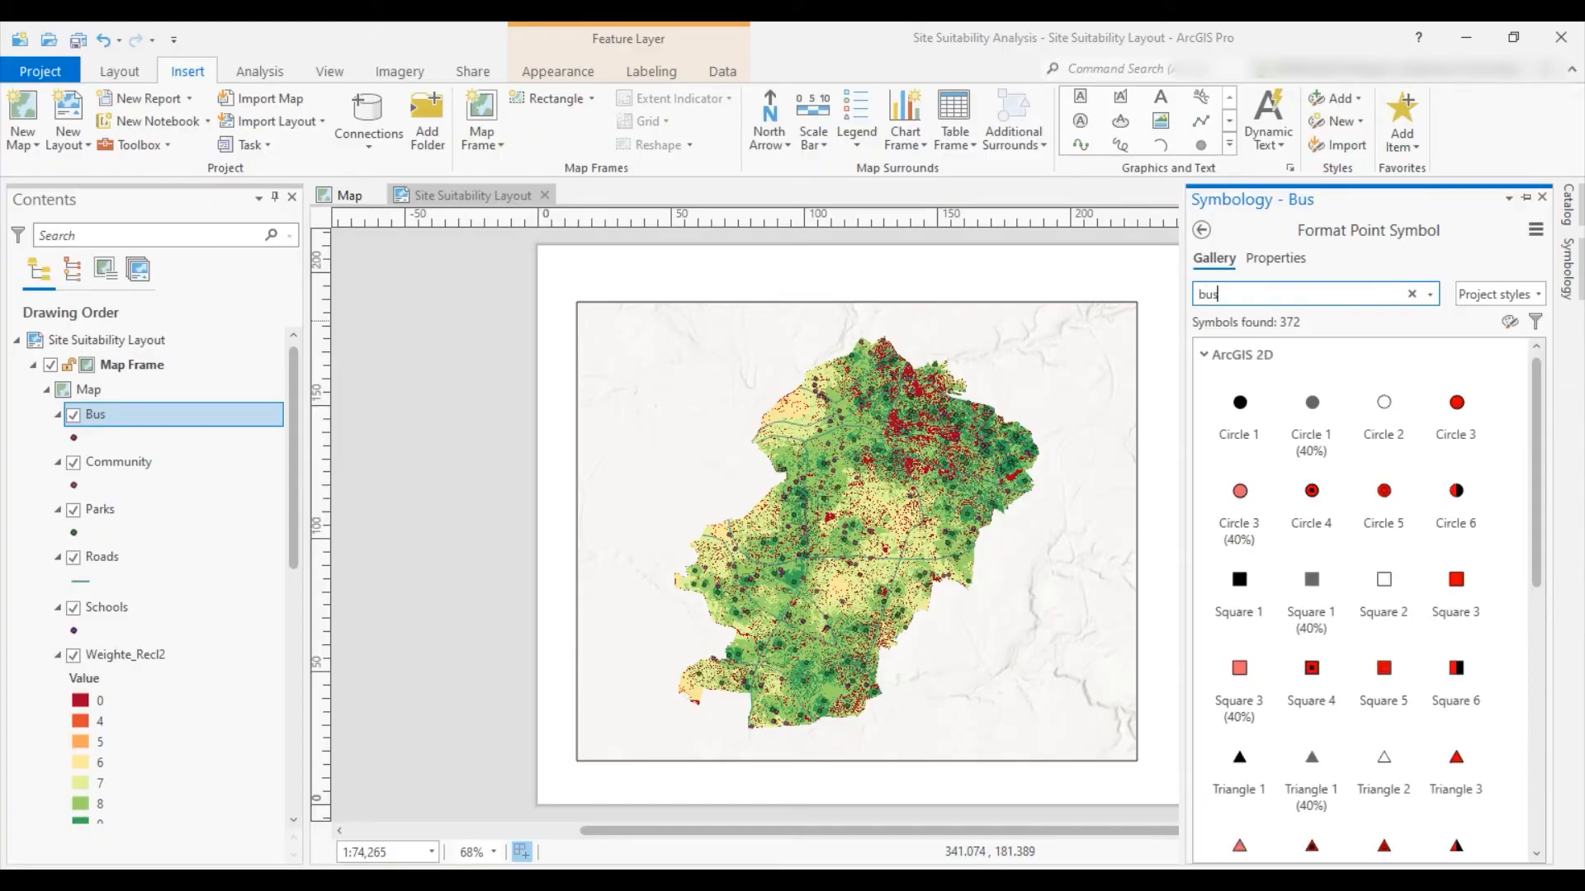
{"action": "key", "text": "Return"}
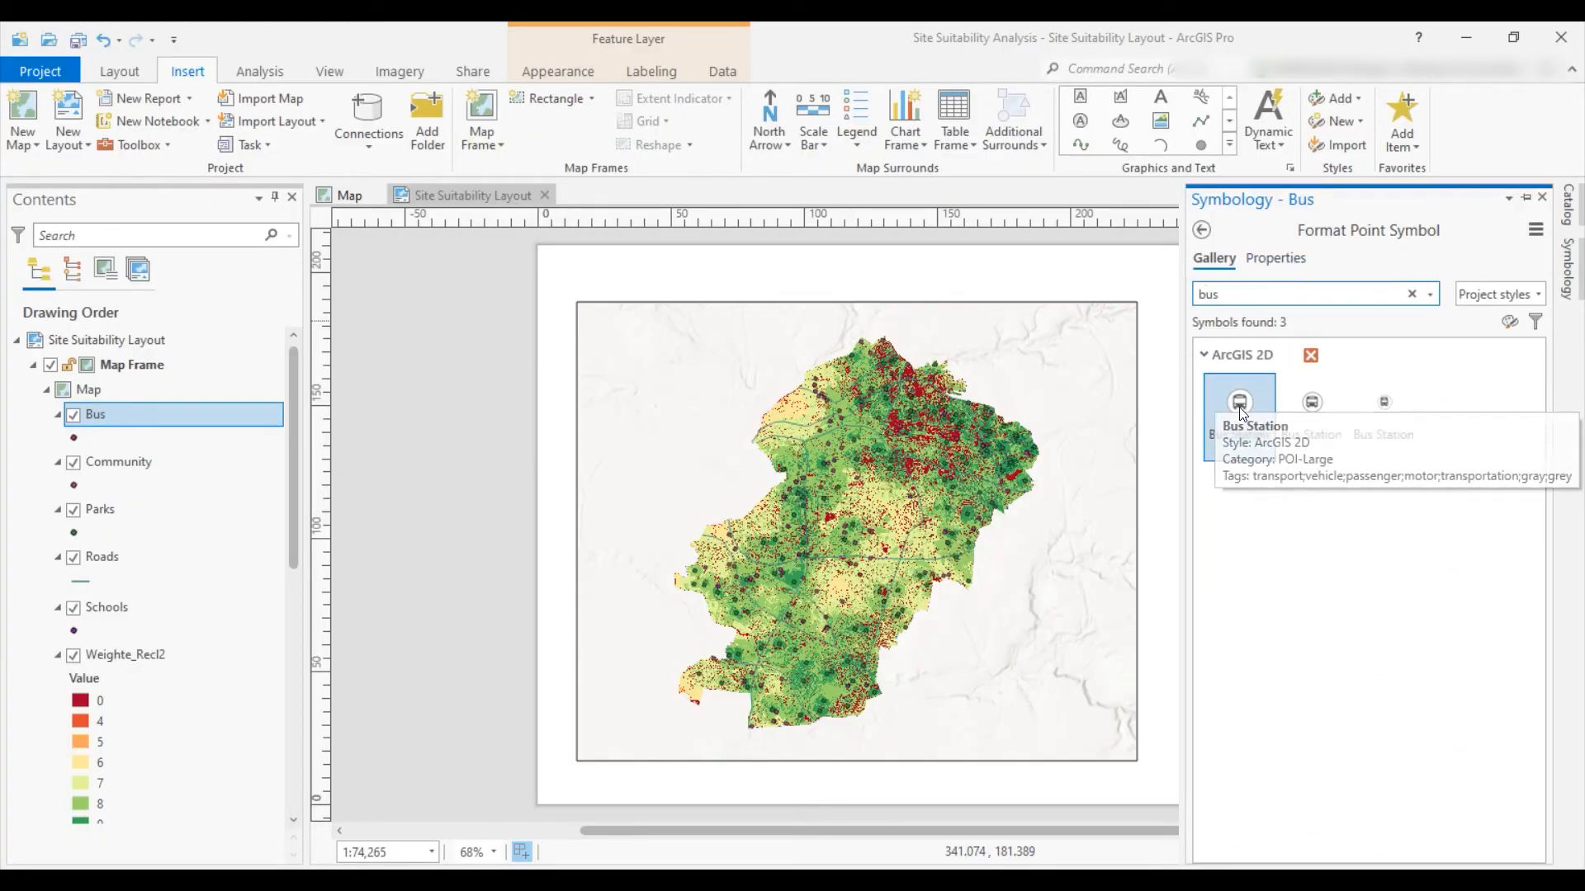
{"action": "left_click", "coordinate": [1243, 432]}
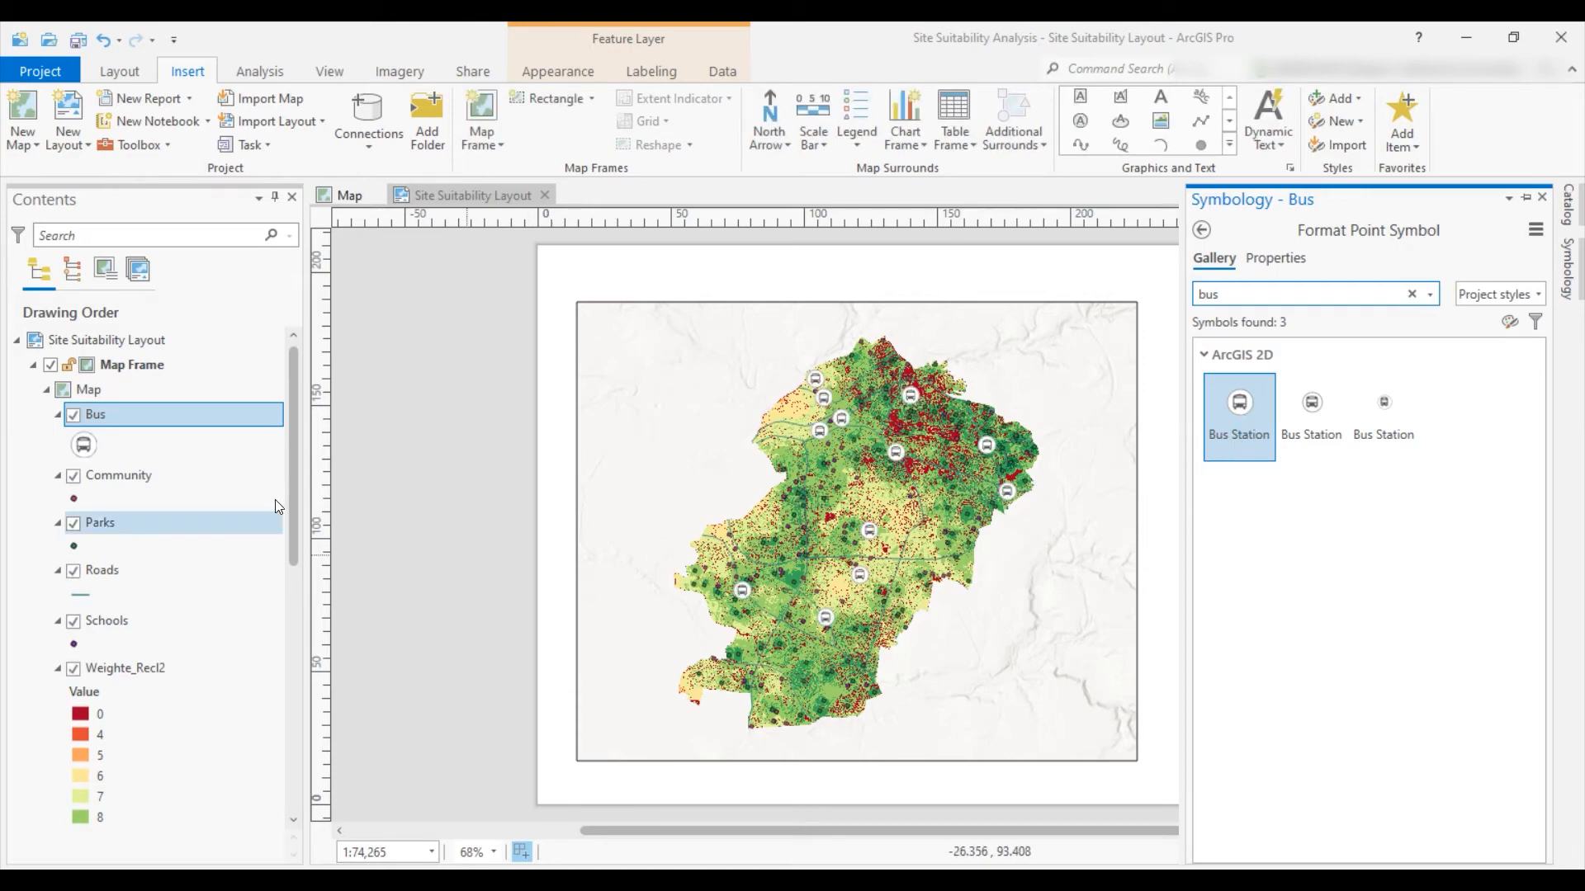
Search the point symbol gallery for "community" to find a symbol for the Community layer
{"action": "left_click", "coordinate": [72, 482]}
{"action": "left_click", "coordinate": [134, 480]}
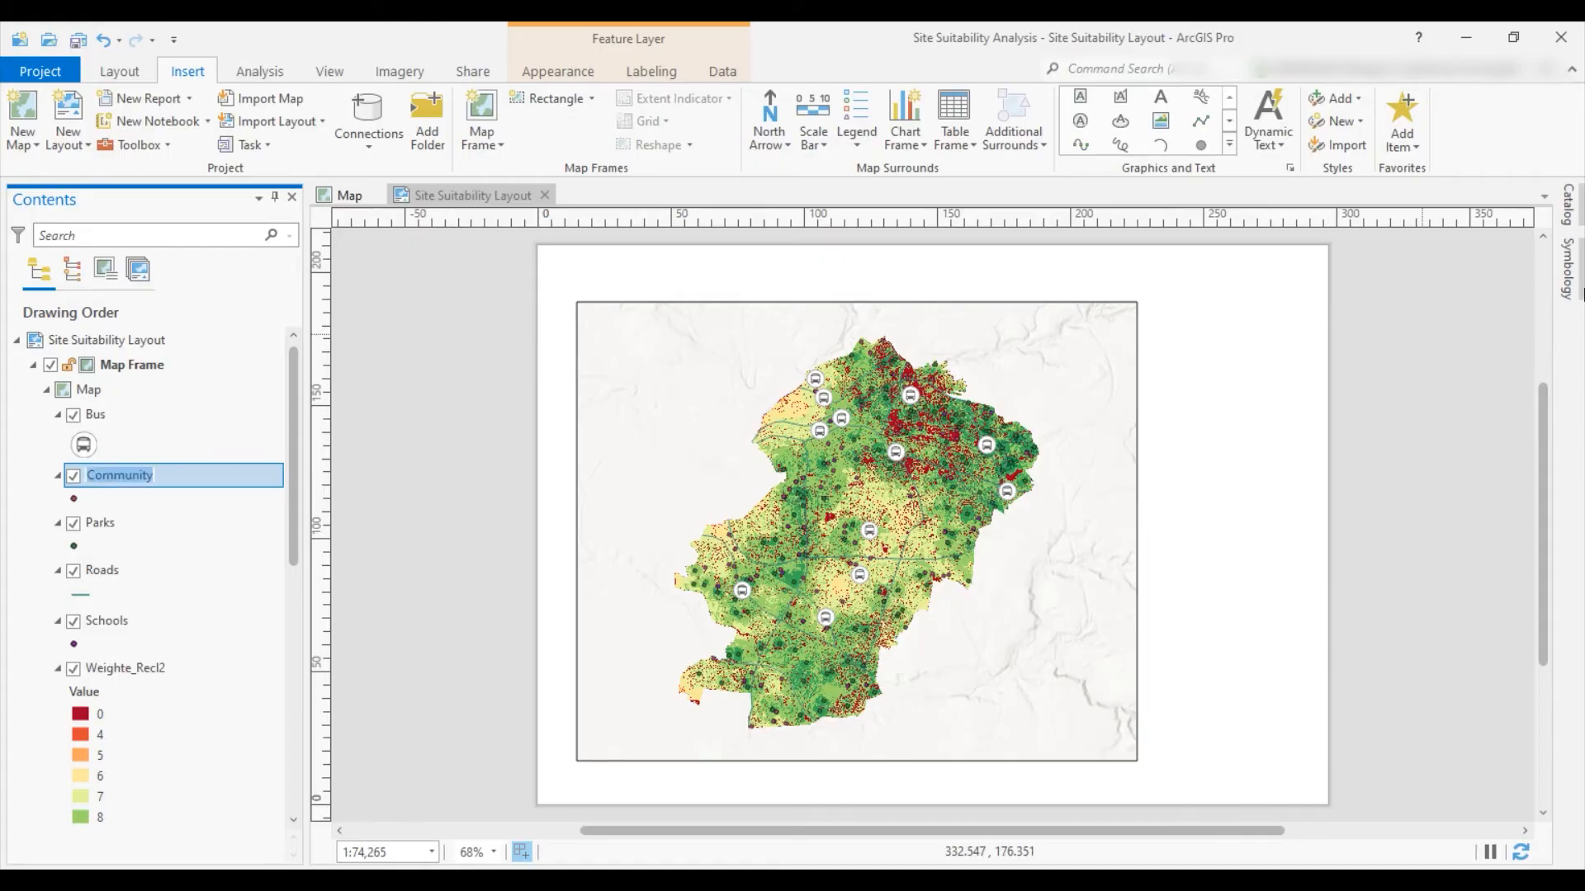
{"action": "left_click", "coordinate": [1570, 275]}
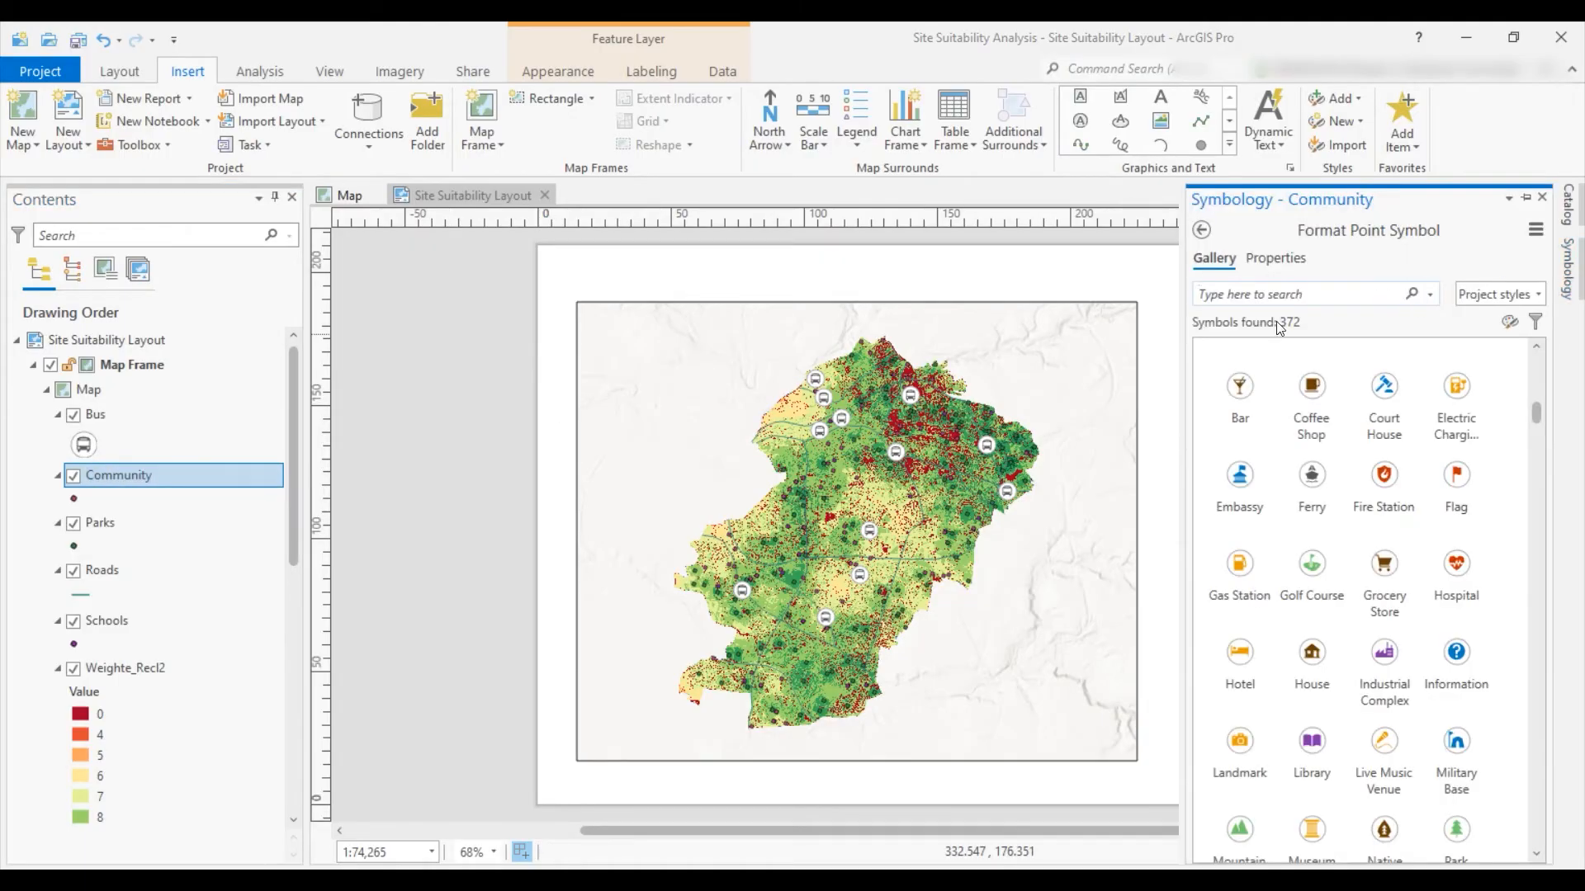
{"action": "type", "text": "community"}
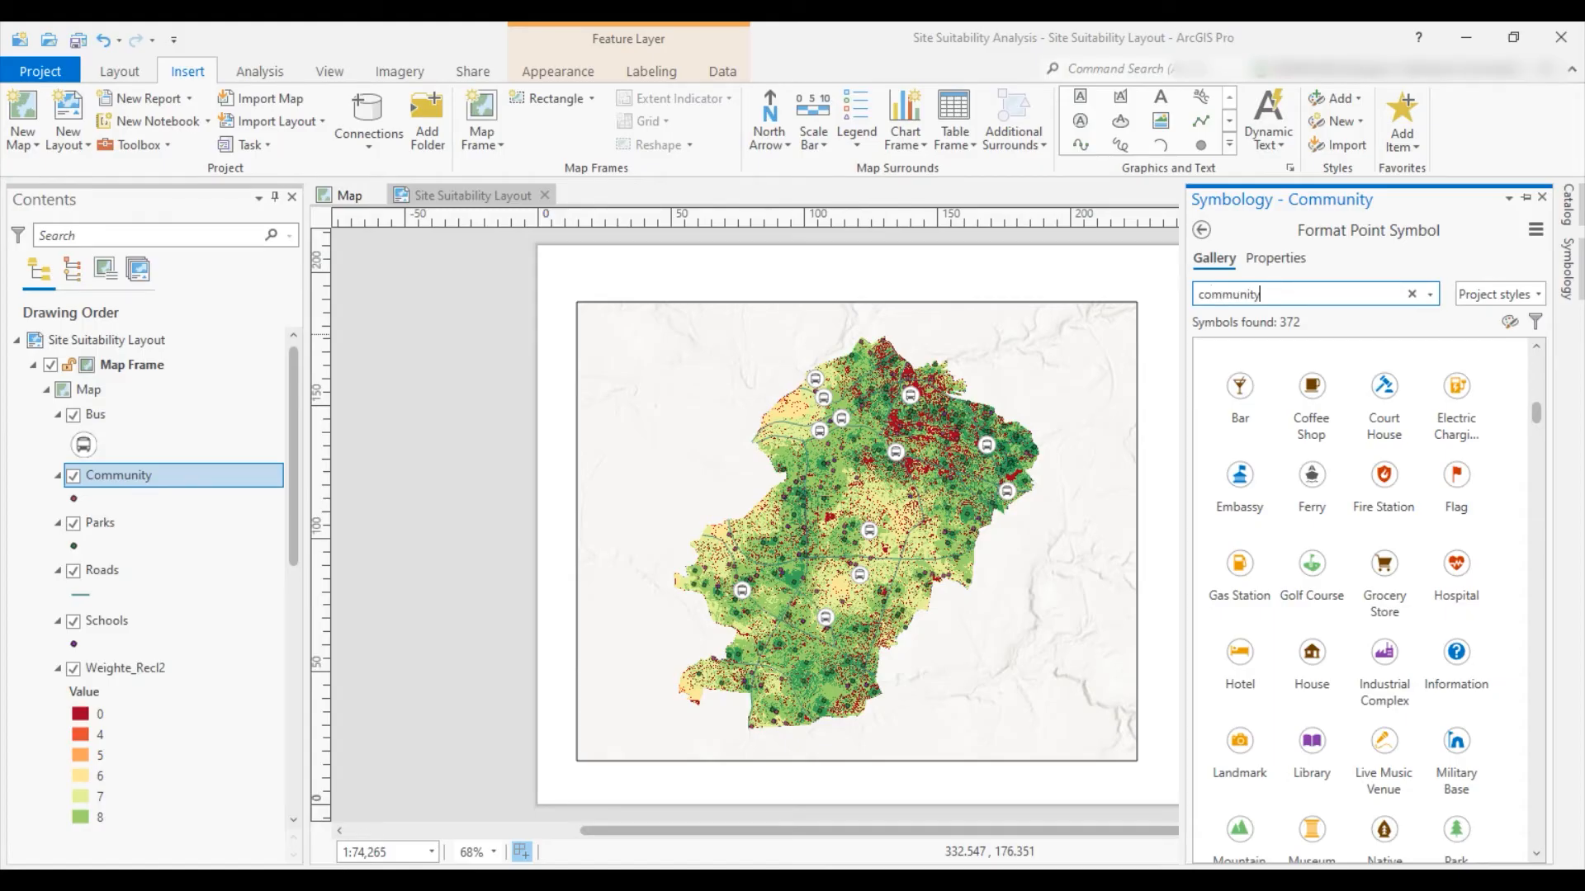
{"action": "key", "text": "Return"}
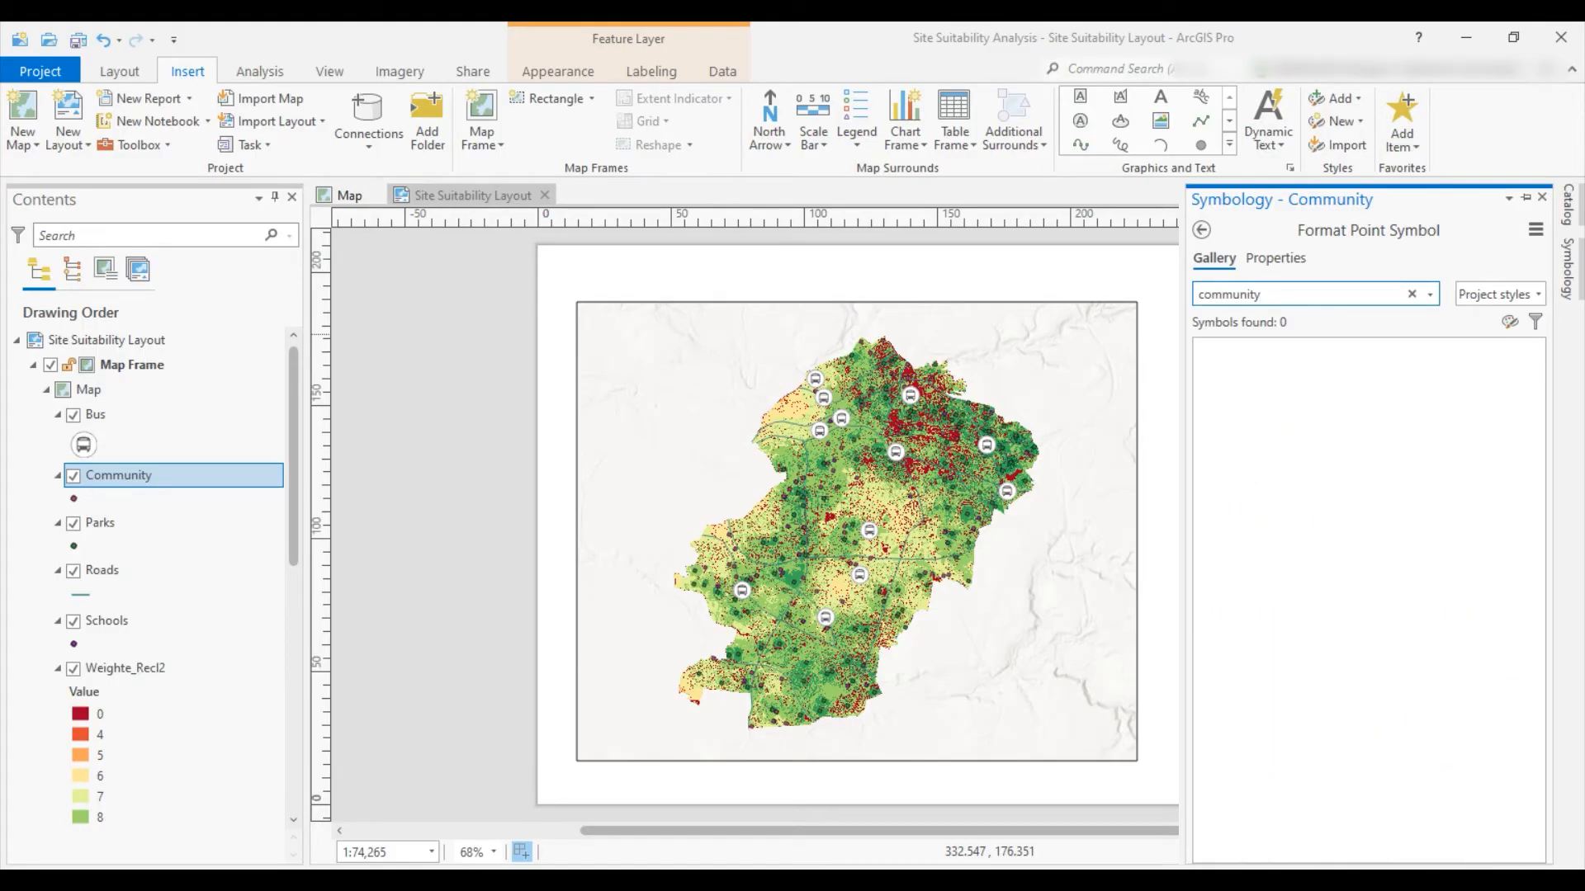
Replace the symbol search with "embassy" and apply the large Embassy symbol to the Community layer
{"action": "key", "text": "BackSpace"}
{"action": "key", "text": "BackSpace"}
{"action": "key", "text": "BackSpace"}
{"action": "key", "text": "BackSpace"}
{"action": "key", "text": "BackSpace"}
{"action": "key", "text": "BackSpace"}
{"action": "key", "text": "BackSpace"}
{"action": "key", "text": "BackSpace"}
{"action": "key", "text": "BackSpace"}
{"action": "key", "text": "BackSpace"}
{"action": "key", "text": "BackSpace"}
{"action": "key", "text": "BackSpace"}
{"action": "key", "text": "BackSpace"}
{"action": "key", "text": "BackSpace"}
{"action": "key", "text": "BackSpace"}
{"action": "type", "text": "em"}
{"action": "left_click", "coordinate": [1260, 412]}
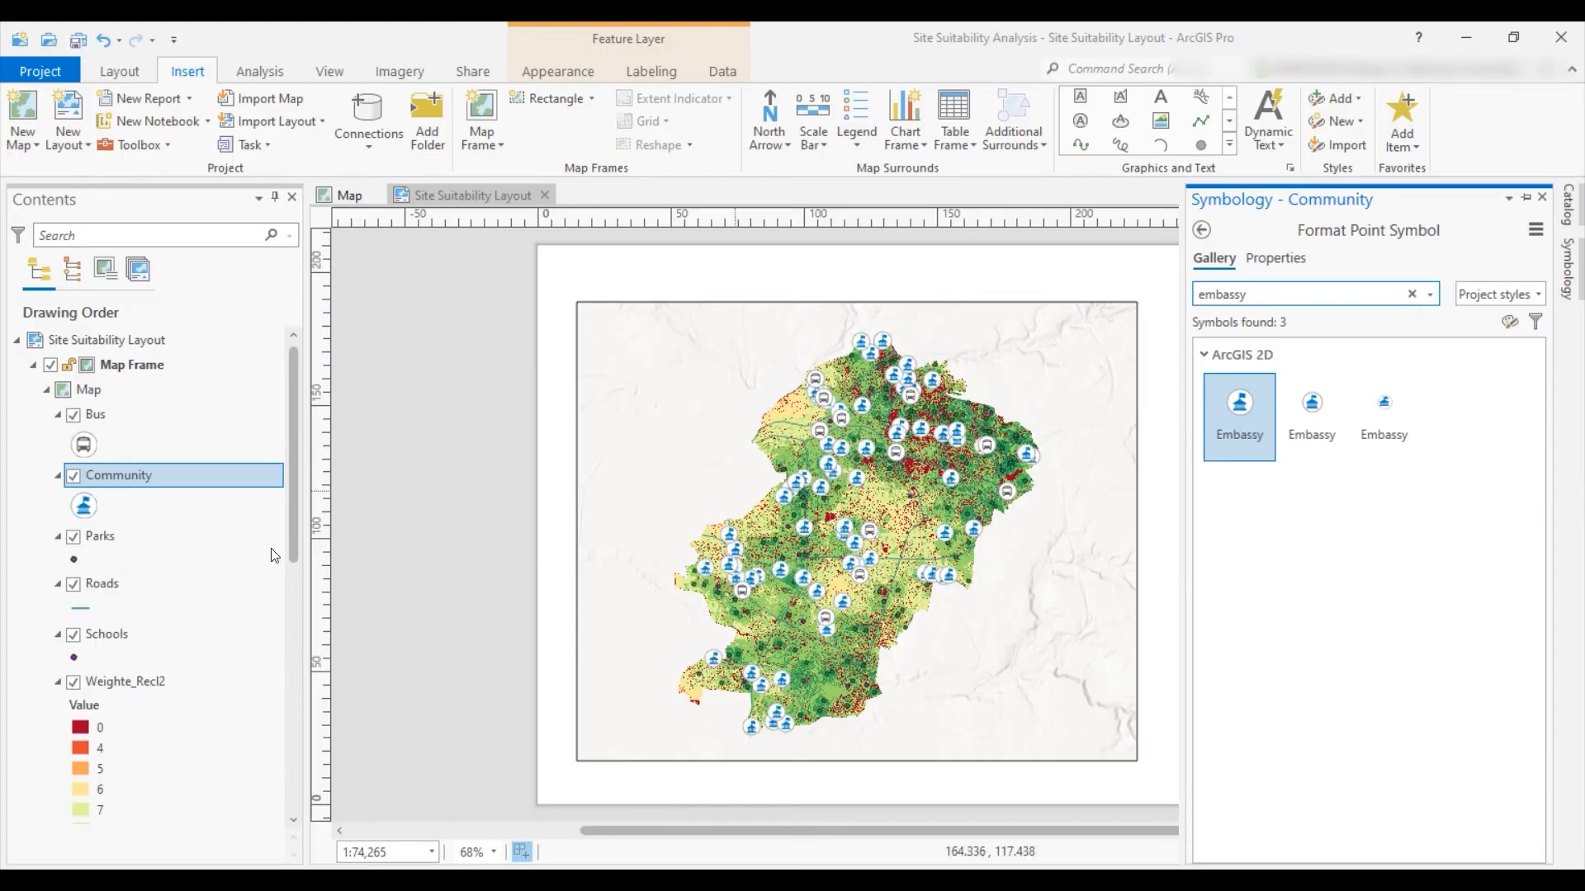
Symbolize the Parks layer with the large green Park tree symbol, found by searching the gallery for "park"
{"action": "left_click", "coordinate": [75, 561]}
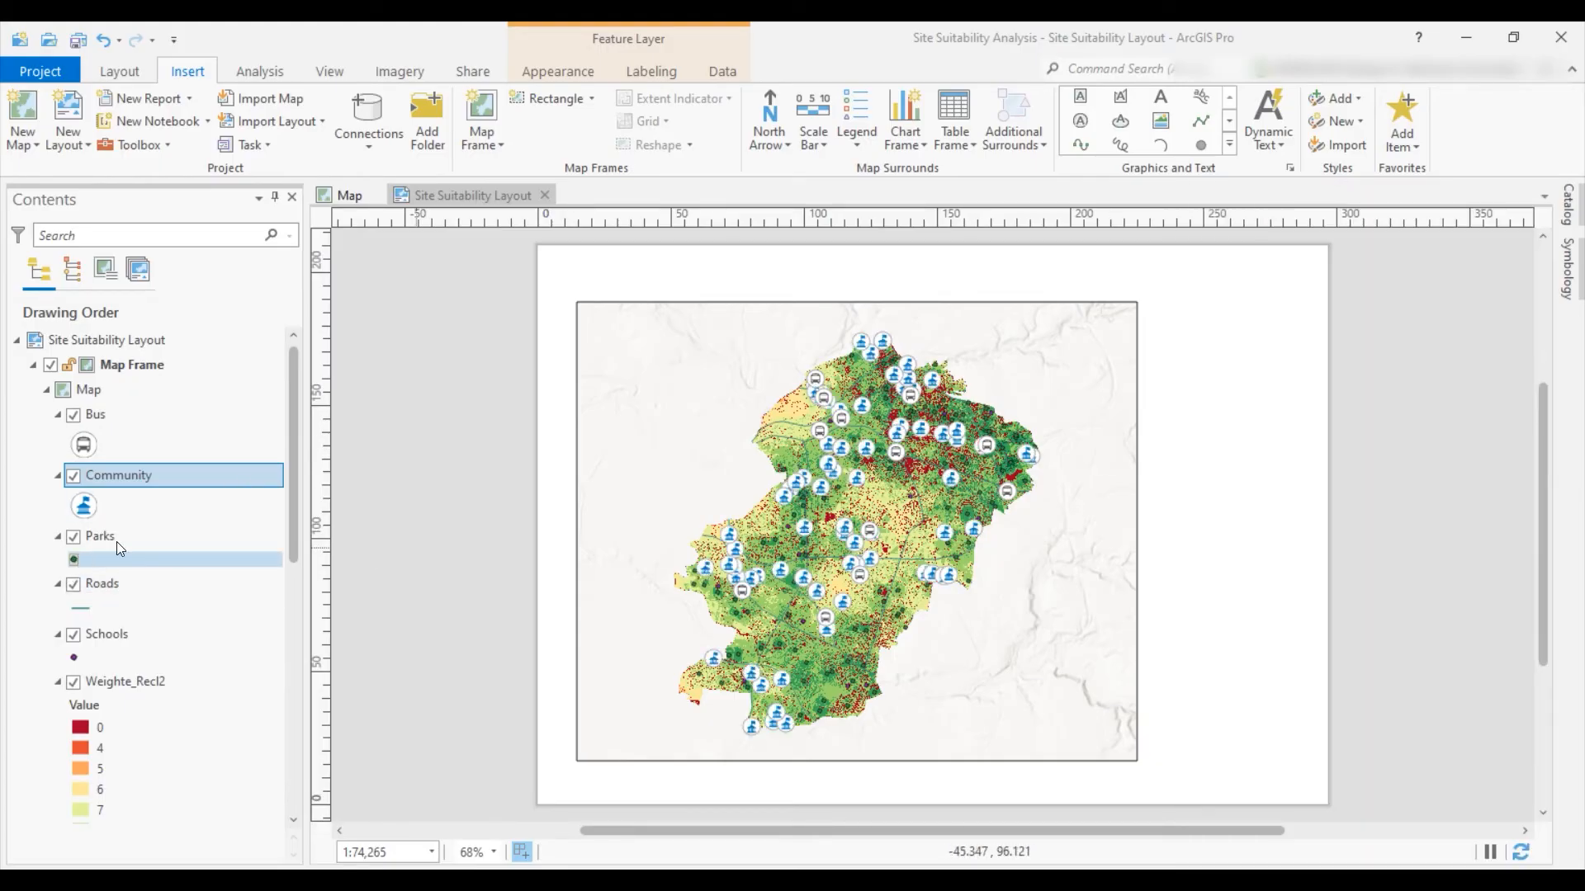
{"action": "left_click", "coordinate": [1318, 294]}
{"action": "type", "text": "park"}
{"action": "left_click", "coordinate": [1239, 492]}
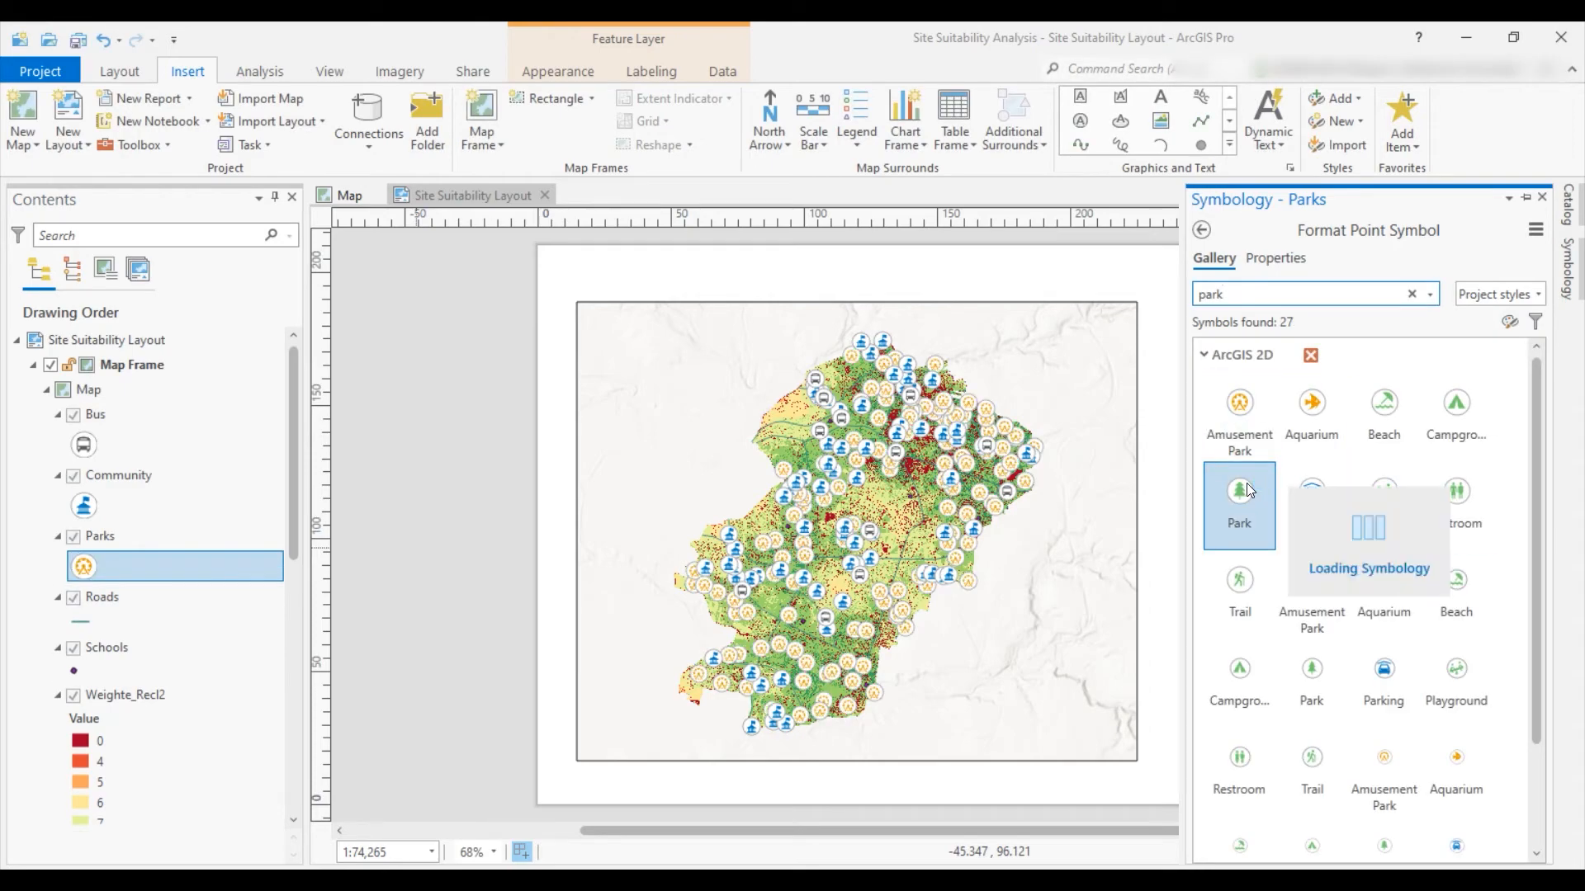
Search the line symbol gallery for "road" and apply the first matching symbol to the Roads layer
{"action": "left_click", "coordinate": [124, 597]}
{"action": "left_click", "coordinate": [1294, 336]}
{"action": "left_click", "coordinate": [1300, 294]}
{"action": "type", "text": "roads"}
{"action": "key", "text": "BackSpace"}
{"action": "left_click", "coordinate": [1241, 412]}
Symbolize the Schools layer with the large School symbol, found by searching for "school", and close the symbology settings
{"action": "left_click", "coordinate": [107, 647]}
{"action": "left_click", "coordinate": [1294, 337]}
{"action": "left_click", "coordinate": [1300, 294]}
{"action": "type", "text": "school"}
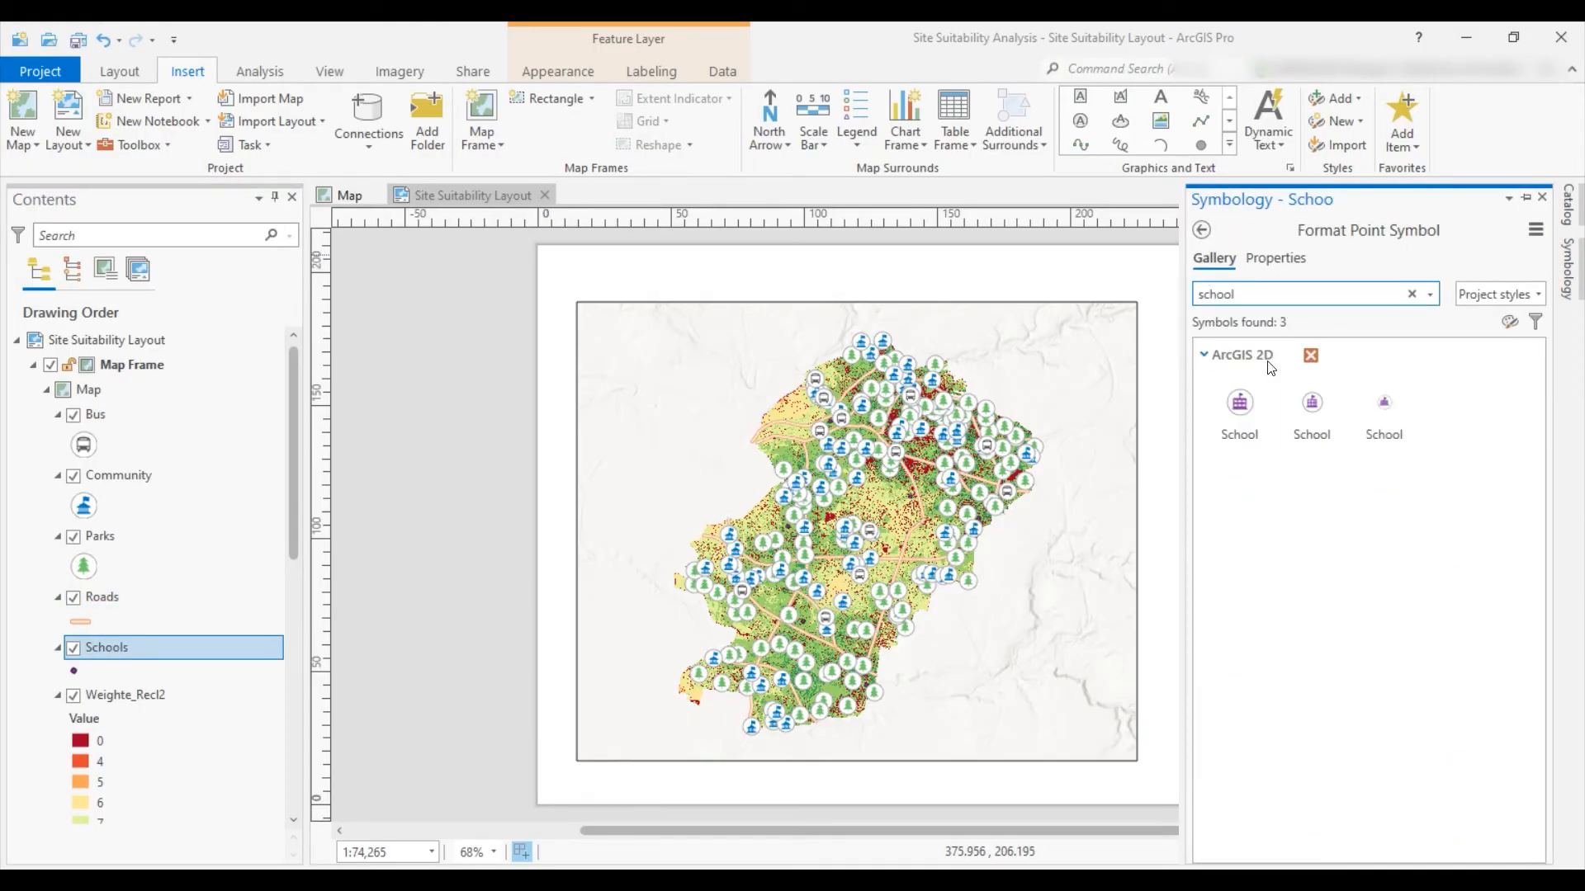
{"action": "left_click", "coordinate": [1242, 410]}
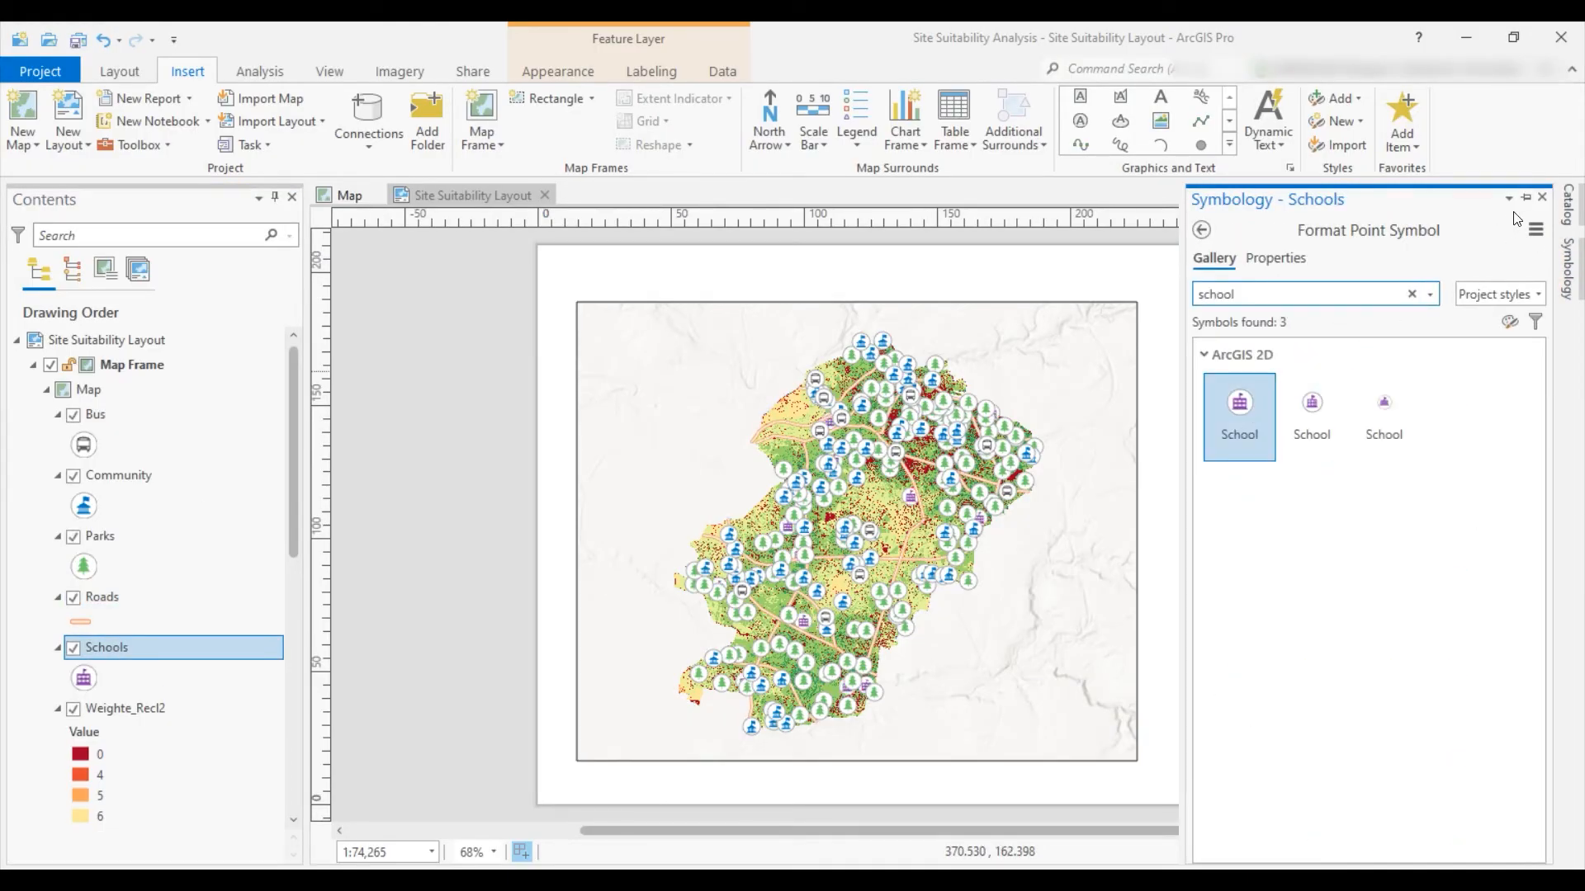
{"action": "left_click", "coordinate": [1541, 197]}
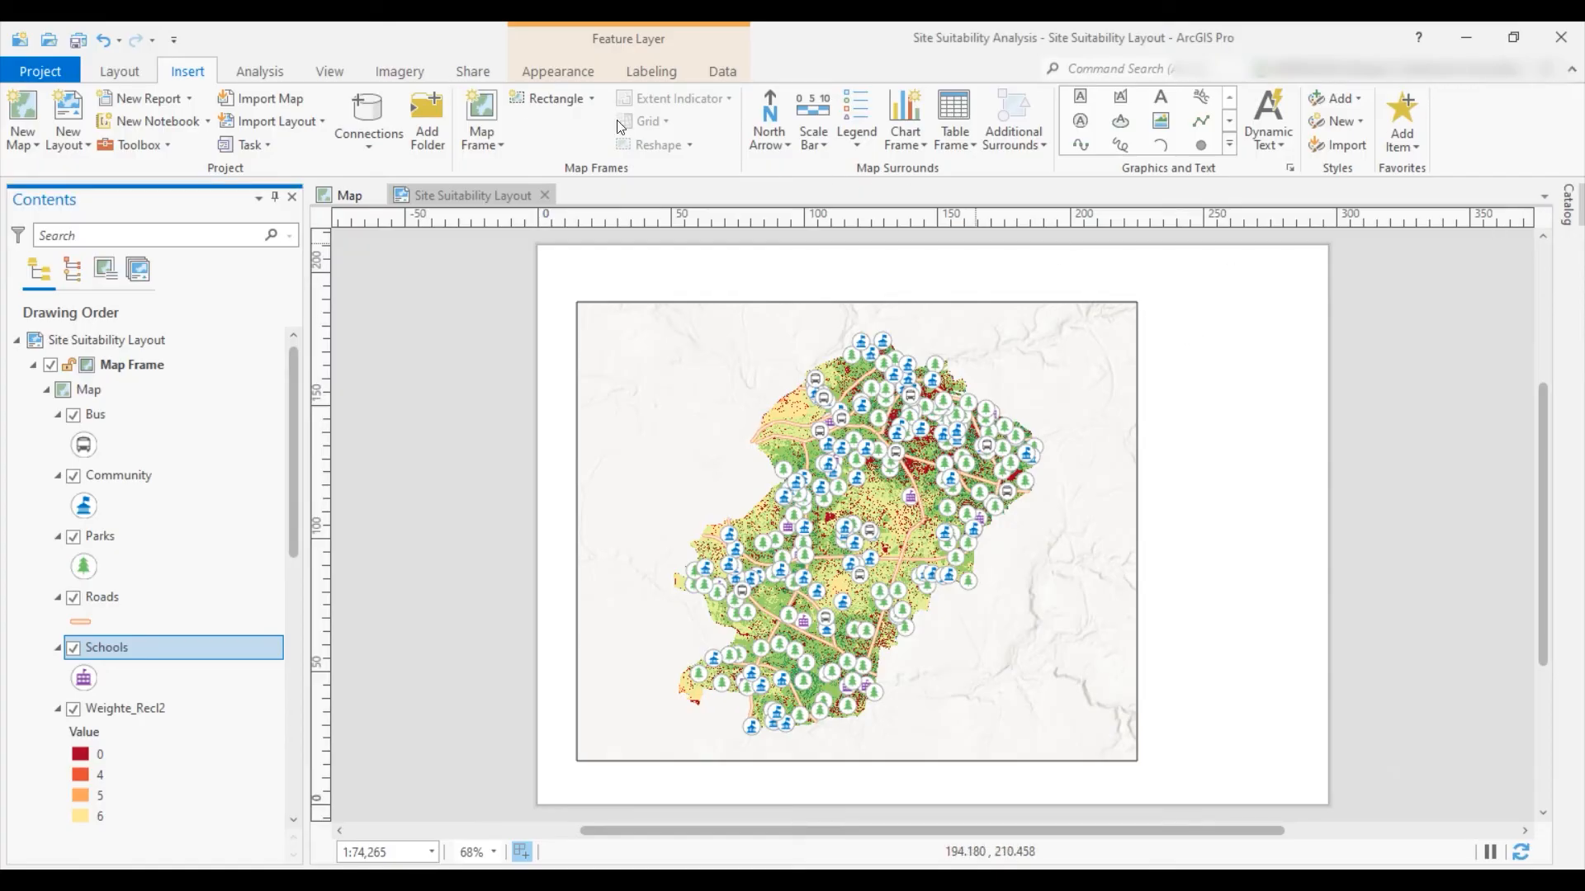
Insert a legend in the Legend 1 style in the blank page area to the right of the map frame
{"action": "left_click", "coordinate": [857, 136]}
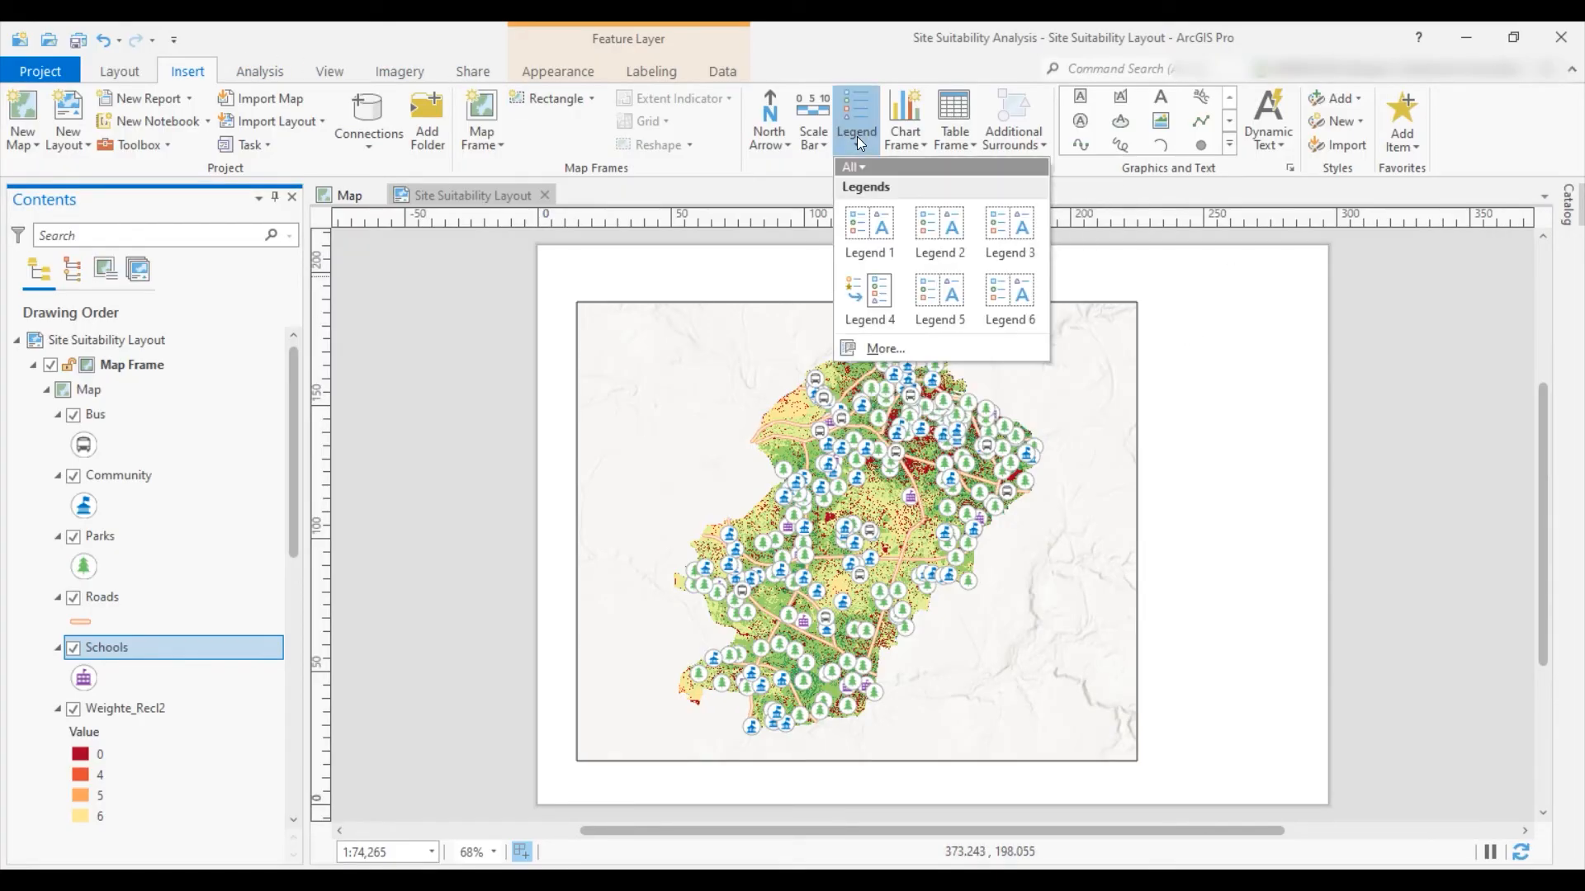
{"action": "left_click", "coordinate": [865, 223]}
{"action": "left_click_drag", "start_coordinate": [1145, 349], "coordinate": [1278, 606]}
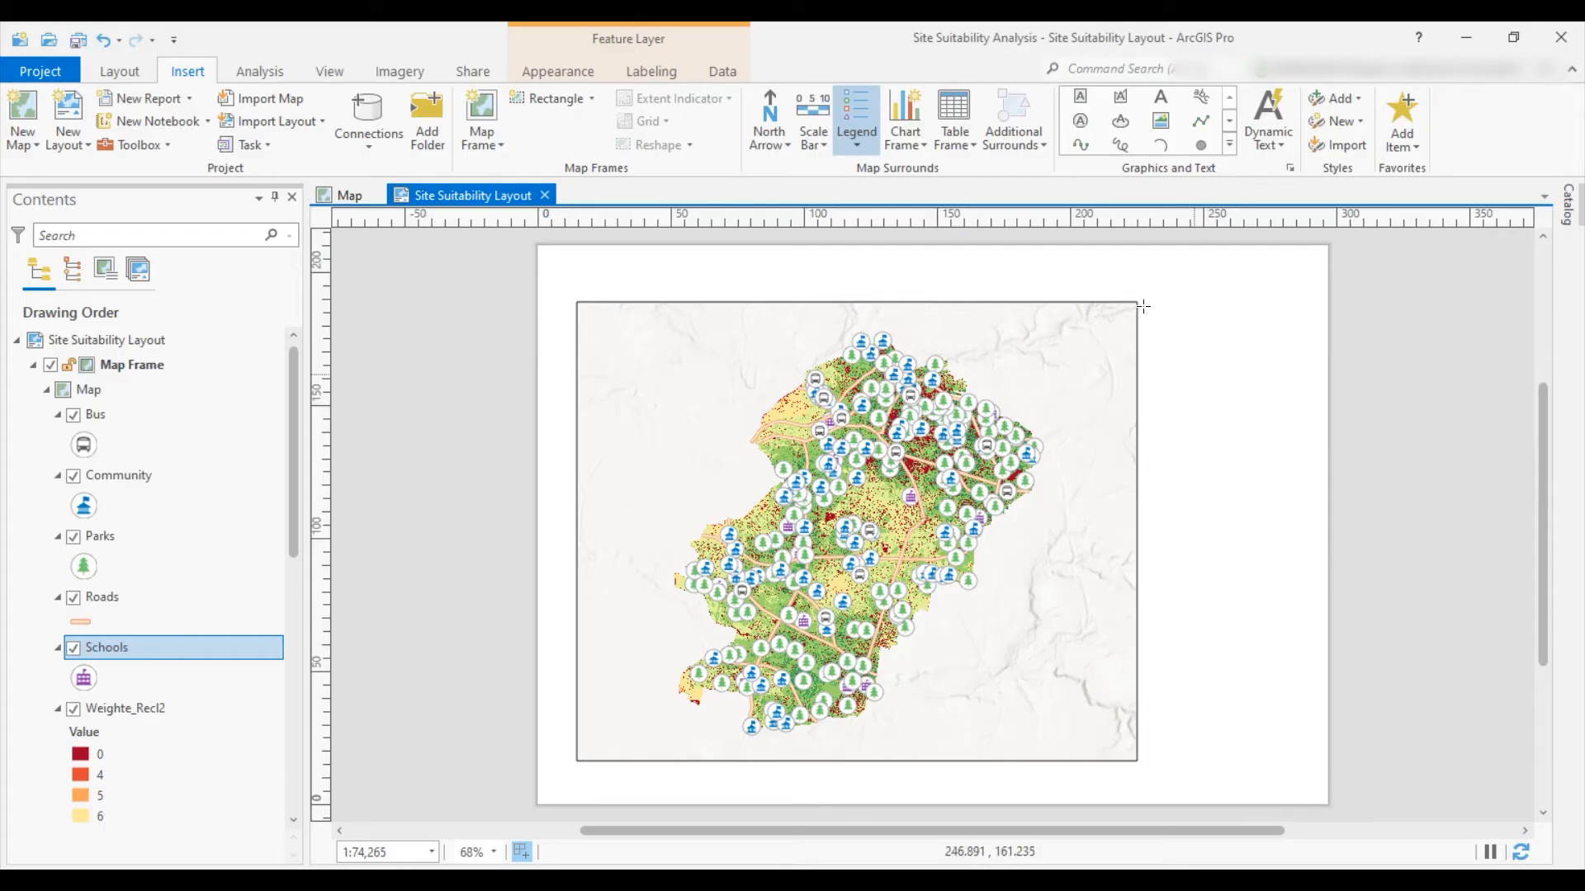
{"action": "left_click_drag", "start_coordinate": [1156, 335], "coordinate": [1291, 694]}
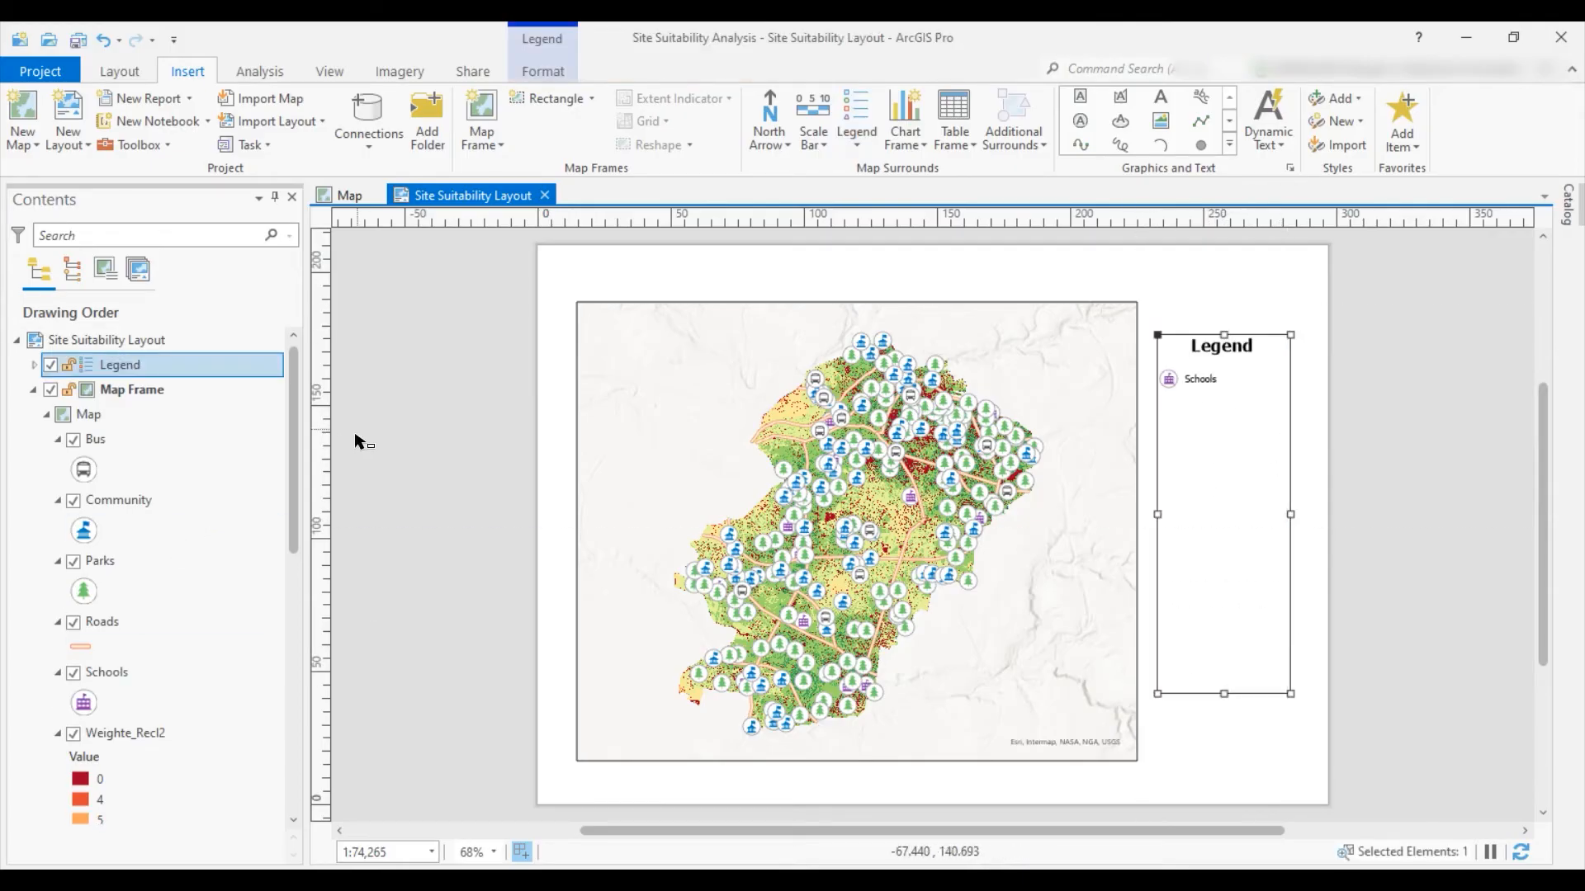
Expand the legend's items and add the Bus layer to the legend below Schools
{"action": "scroll", "coordinate": [155, 551], "scroll_direction": "down", "scroll_amount": 4}
{"action": "scroll", "coordinate": [140, 541], "scroll_direction": "up", "scroll_amount": 4}
{"action": "left_click", "coordinate": [33, 366]}
{"action": "left_click_drag", "start_coordinate": [95, 464], "coordinate": [110, 401]}
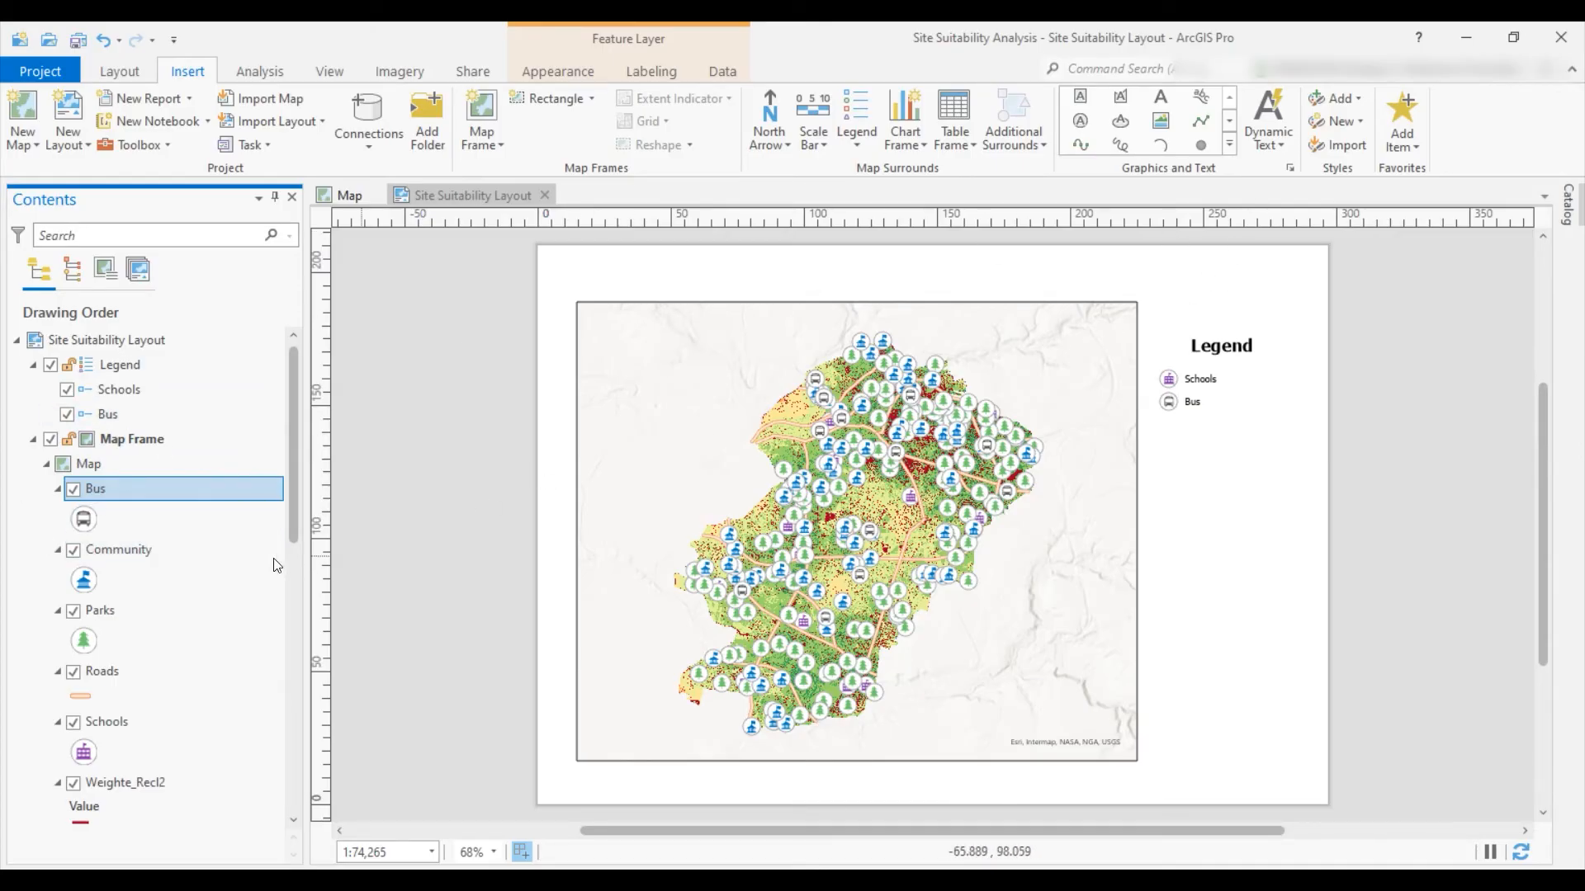
Add the Community, Parks, Roads and Weighte_Recl2 layers together to the legend below Bus
{"action": "left_click", "coordinate": [125, 547]}
{"action": "left_click", "coordinate": [100, 614], "text": "ctrl"}
{"action": "left_click", "coordinate": [104, 672], "text": "ctrl"}
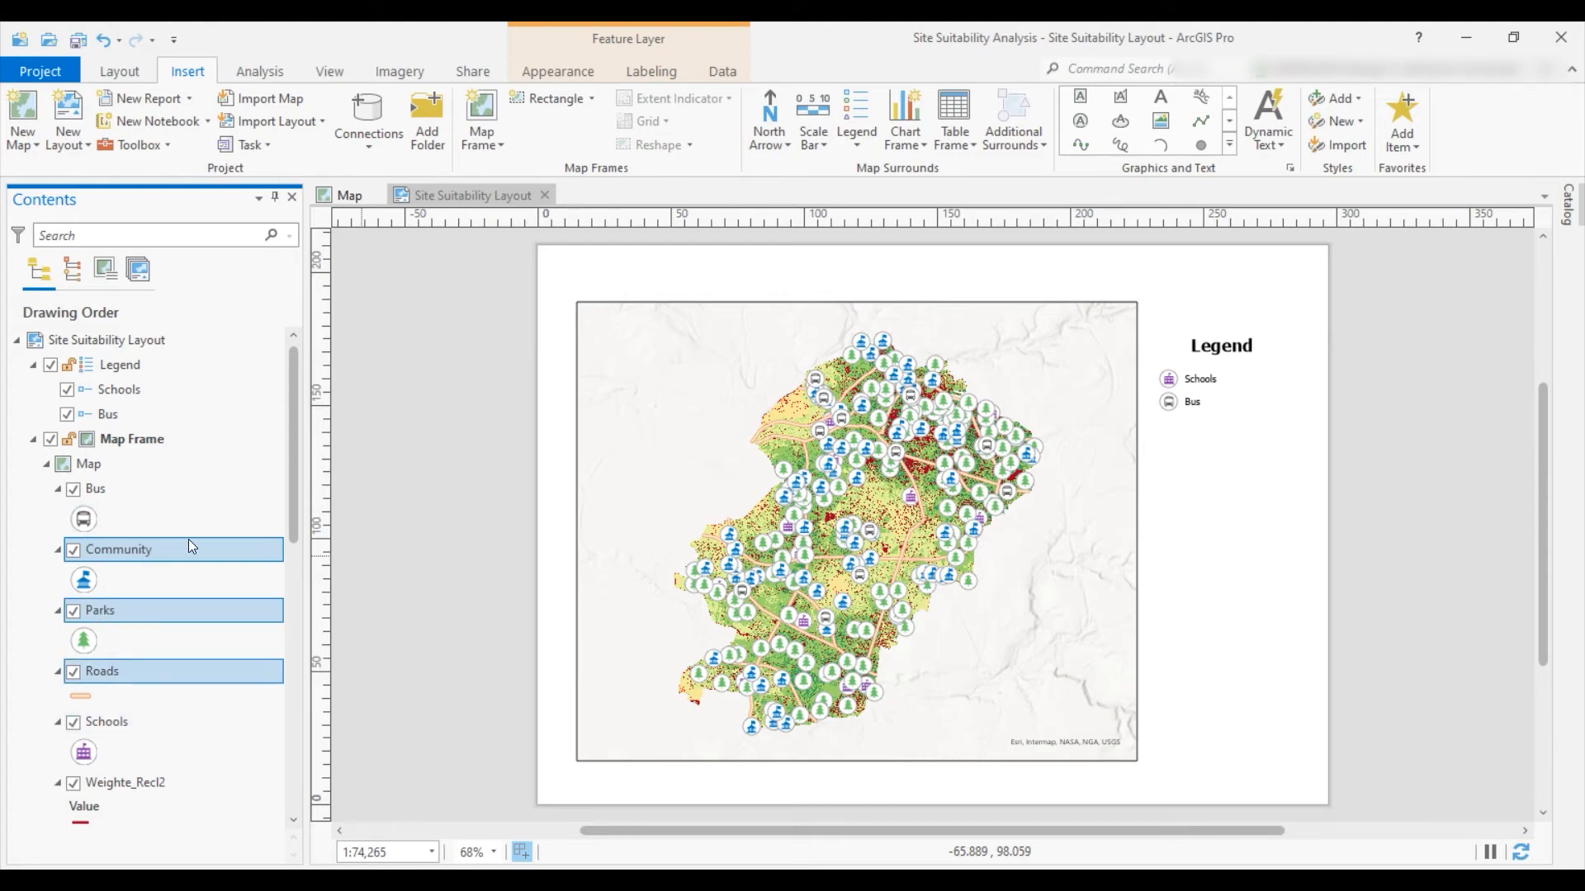
{"action": "left_click", "coordinate": [113, 785], "text": "ctrl"}
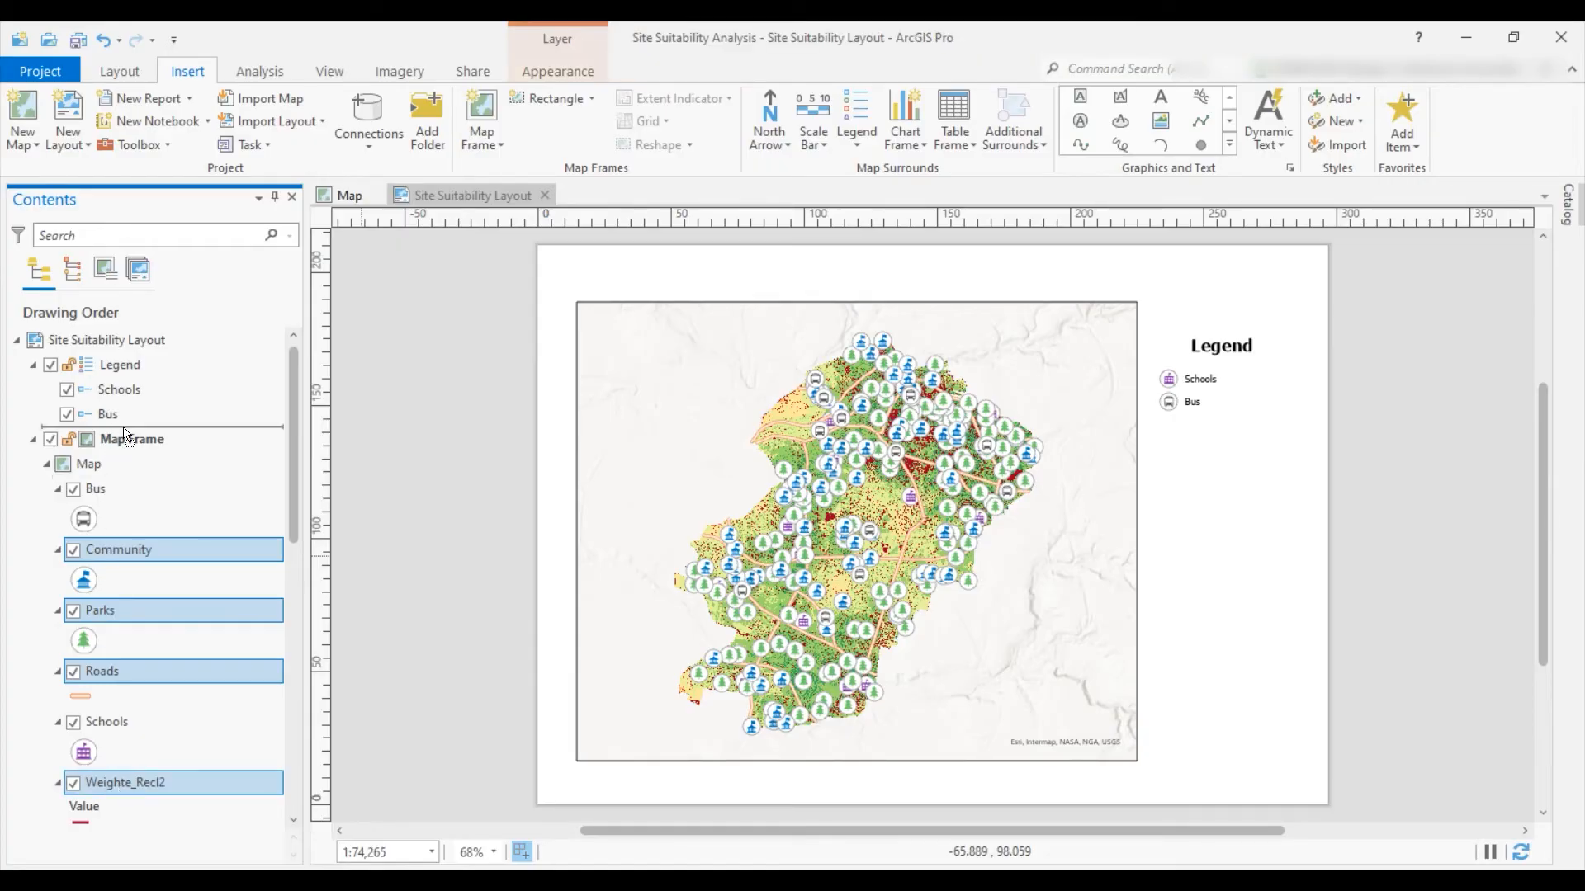
{"action": "left_click_drag", "start_coordinate": [122, 425], "coordinate": [122, 425]}
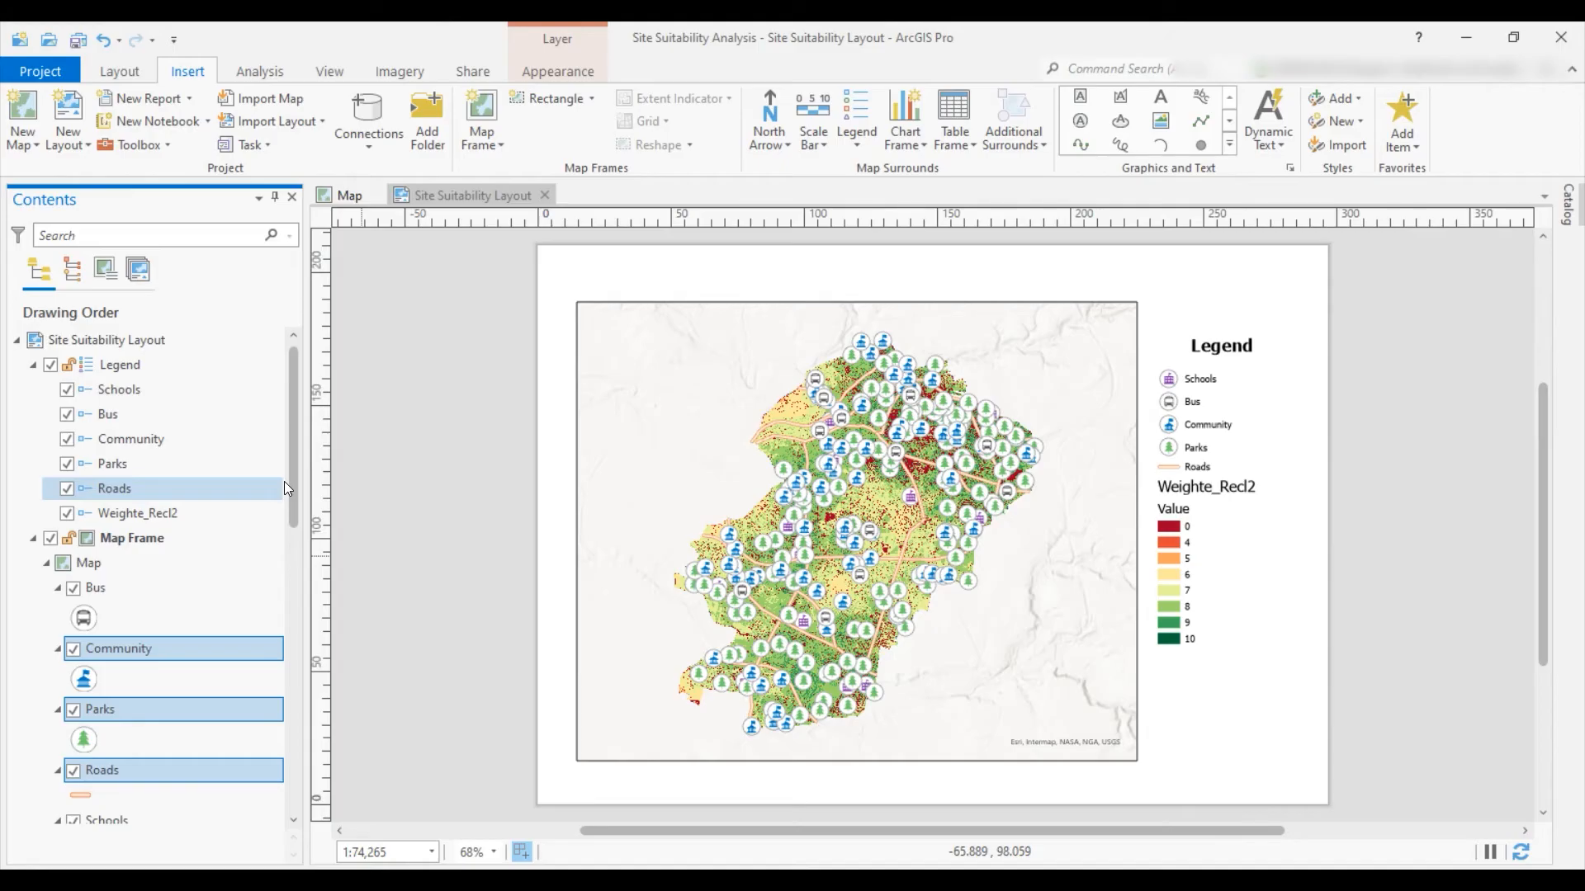
Rename the Retail layer to Retails and move it above Bus at the top of the map's drawing order
{"action": "left_click_drag", "start_coordinate": [290, 428], "coordinate": [254, 789]}
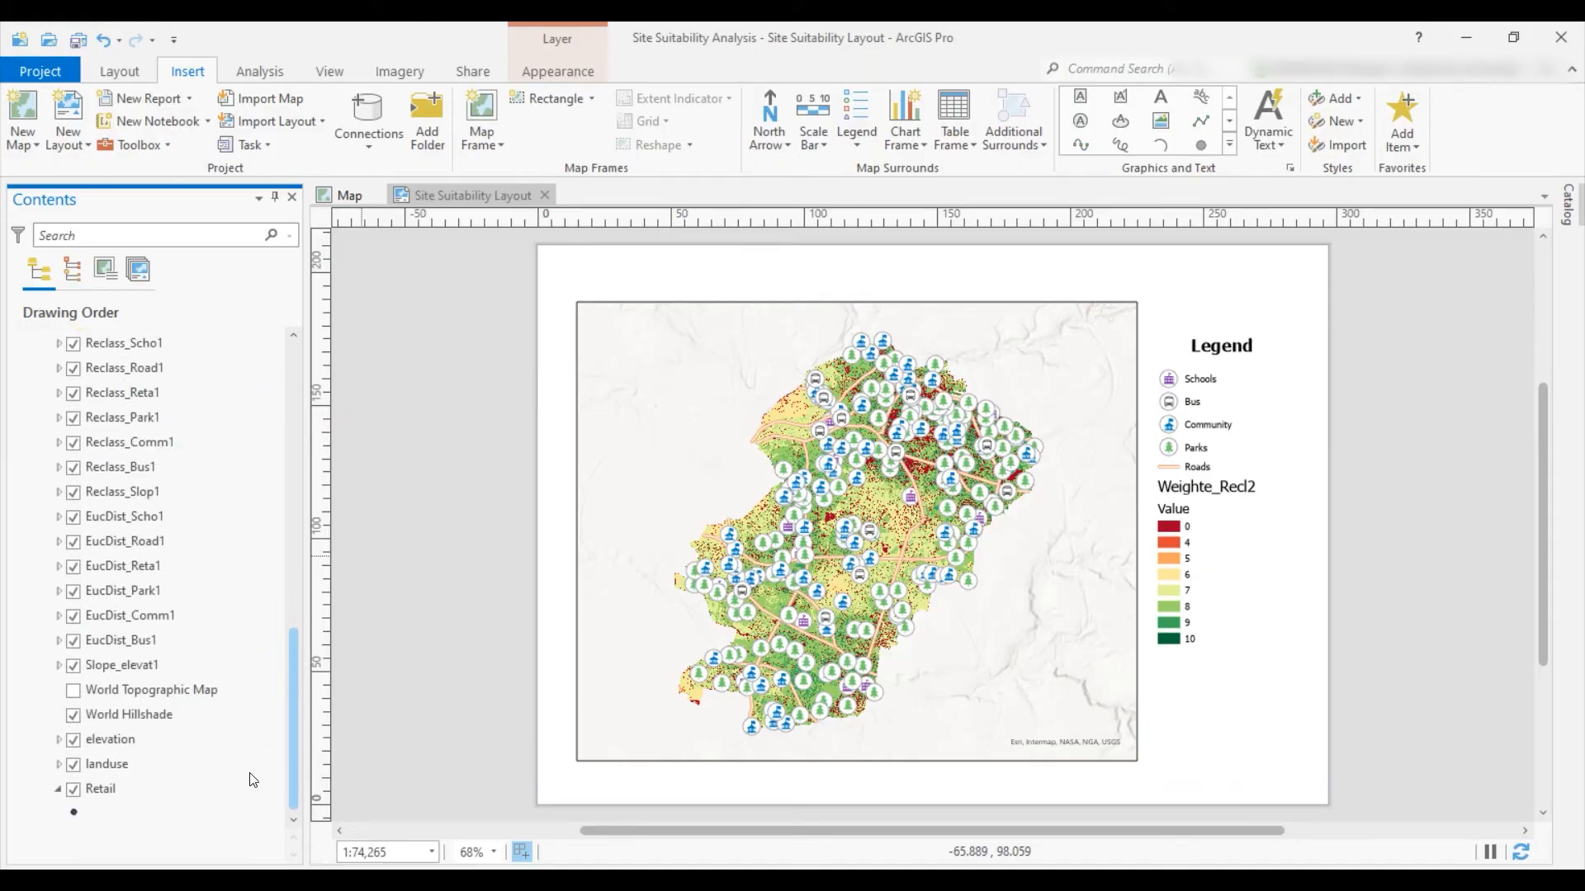
{"action": "left_click", "coordinate": [100, 789]}
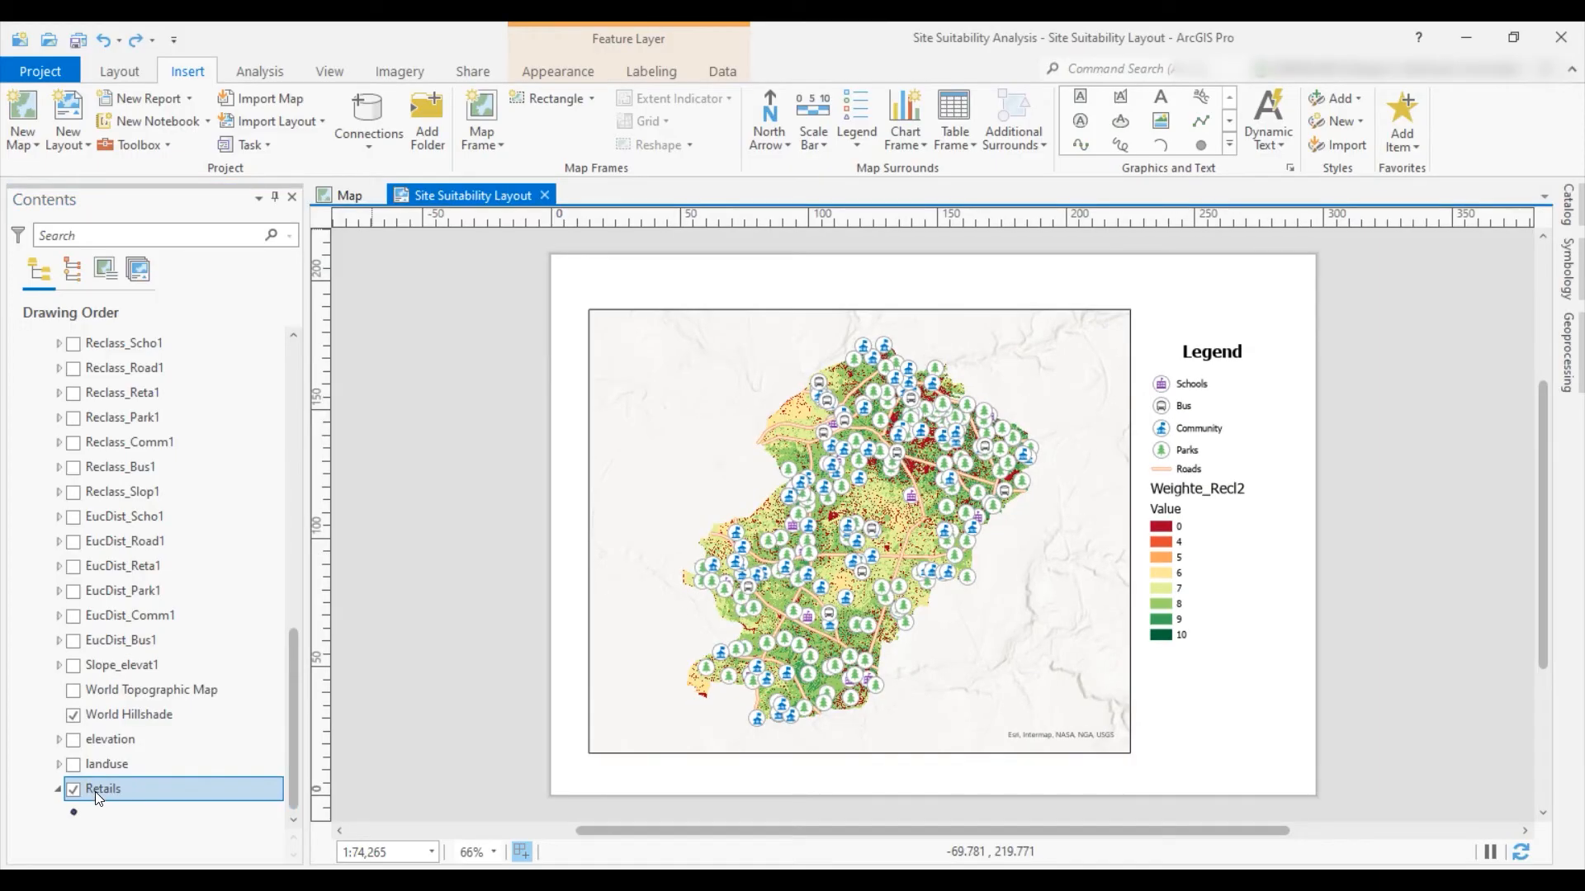
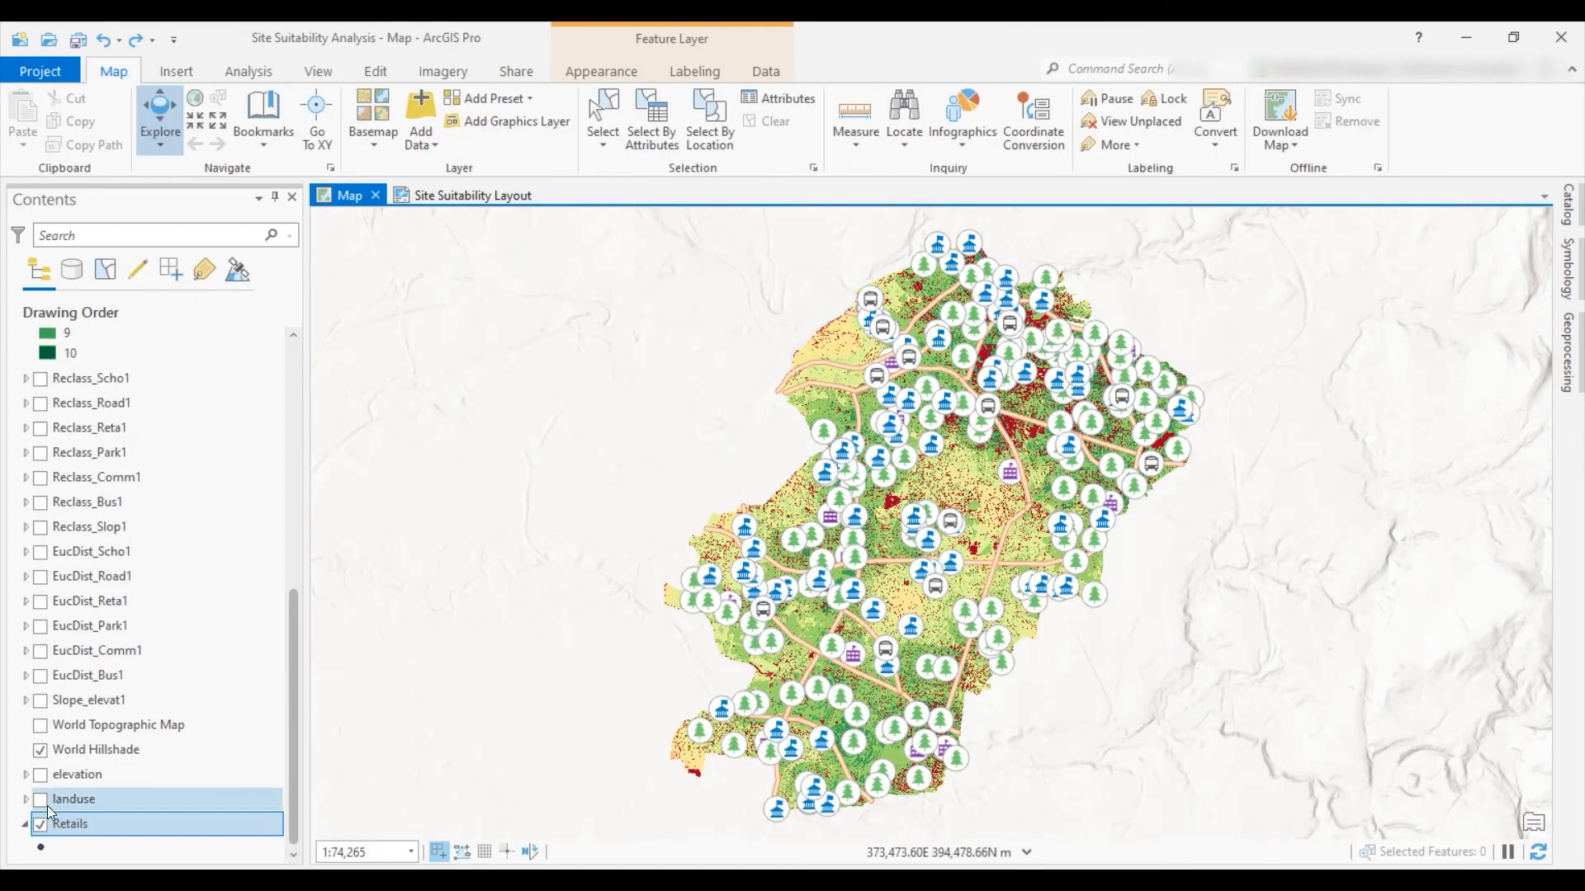
{"action": "mouse_move", "coordinate": [76, 825]}
{"action": "left_mouse_down"}
{"action": "mouse_move", "coordinate": [103, 479]}
{"action": "mouse_move", "coordinate": [92, 323]}
{"action": "mouse_move", "coordinate": [78, 338]}
{"action": "mouse_move", "coordinate": [77, 324]}
{"action": "mouse_move", "coordinate": [71, 388]}
{"action": "mouse_move", "coordinate": [71, 360]}
{"action": "left_mouse_up"}
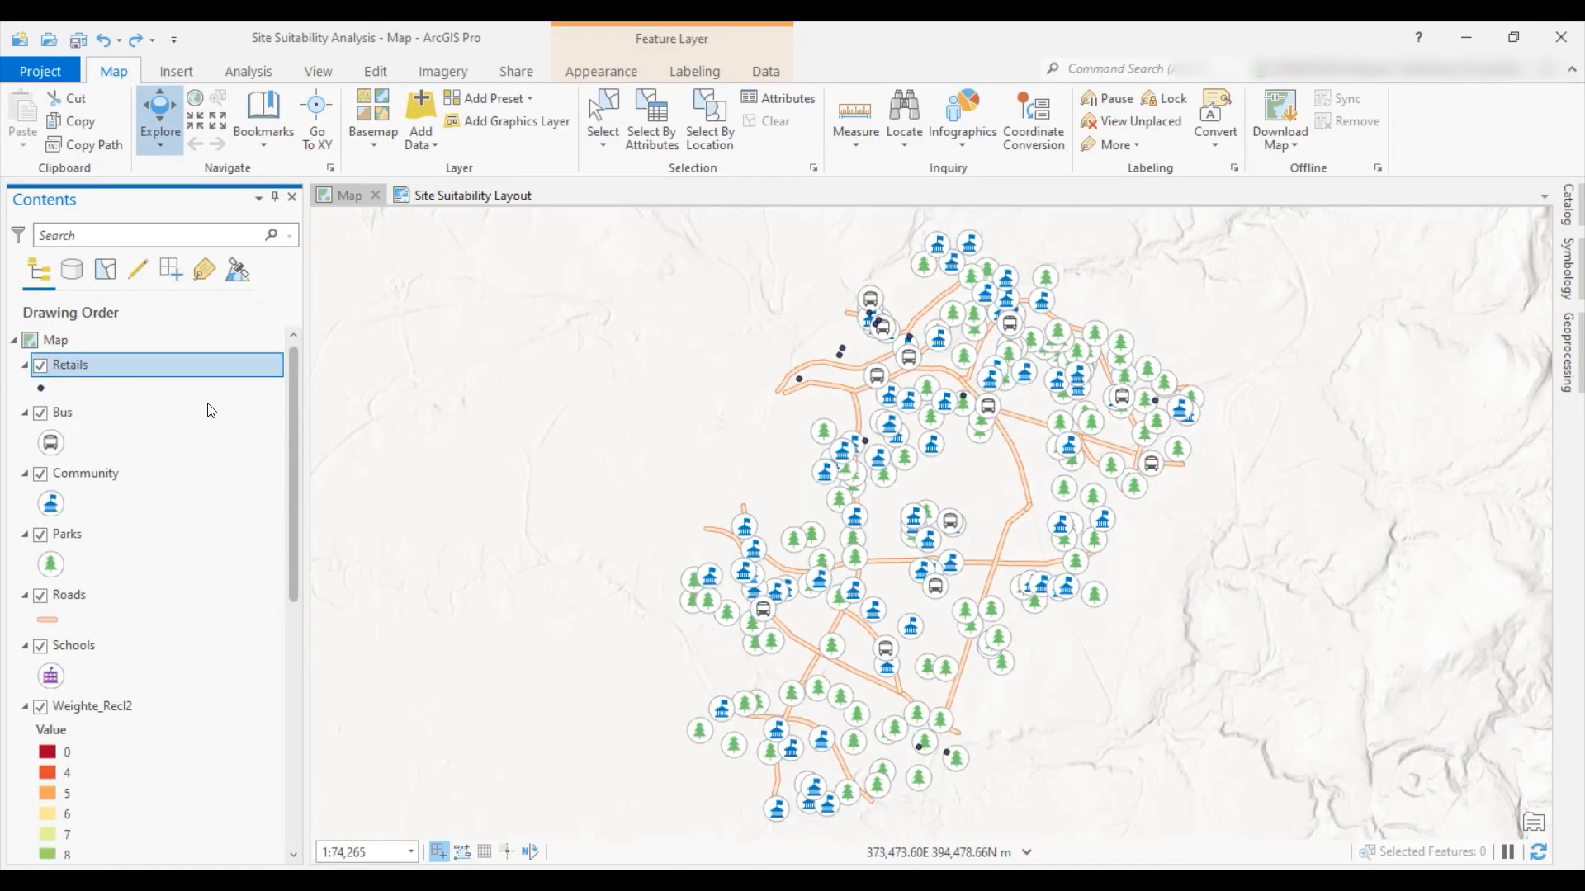
Back in the Site Suitability Layout, symbolize the Retails layer with the large Shopping Center symbol, found by searching for "retail"
{"action": "left_click", "coordinate": [441, 195]}
{"action": "left_click_drag", "start_coordinate": [298, 680], "coordinate": [291, 355]}
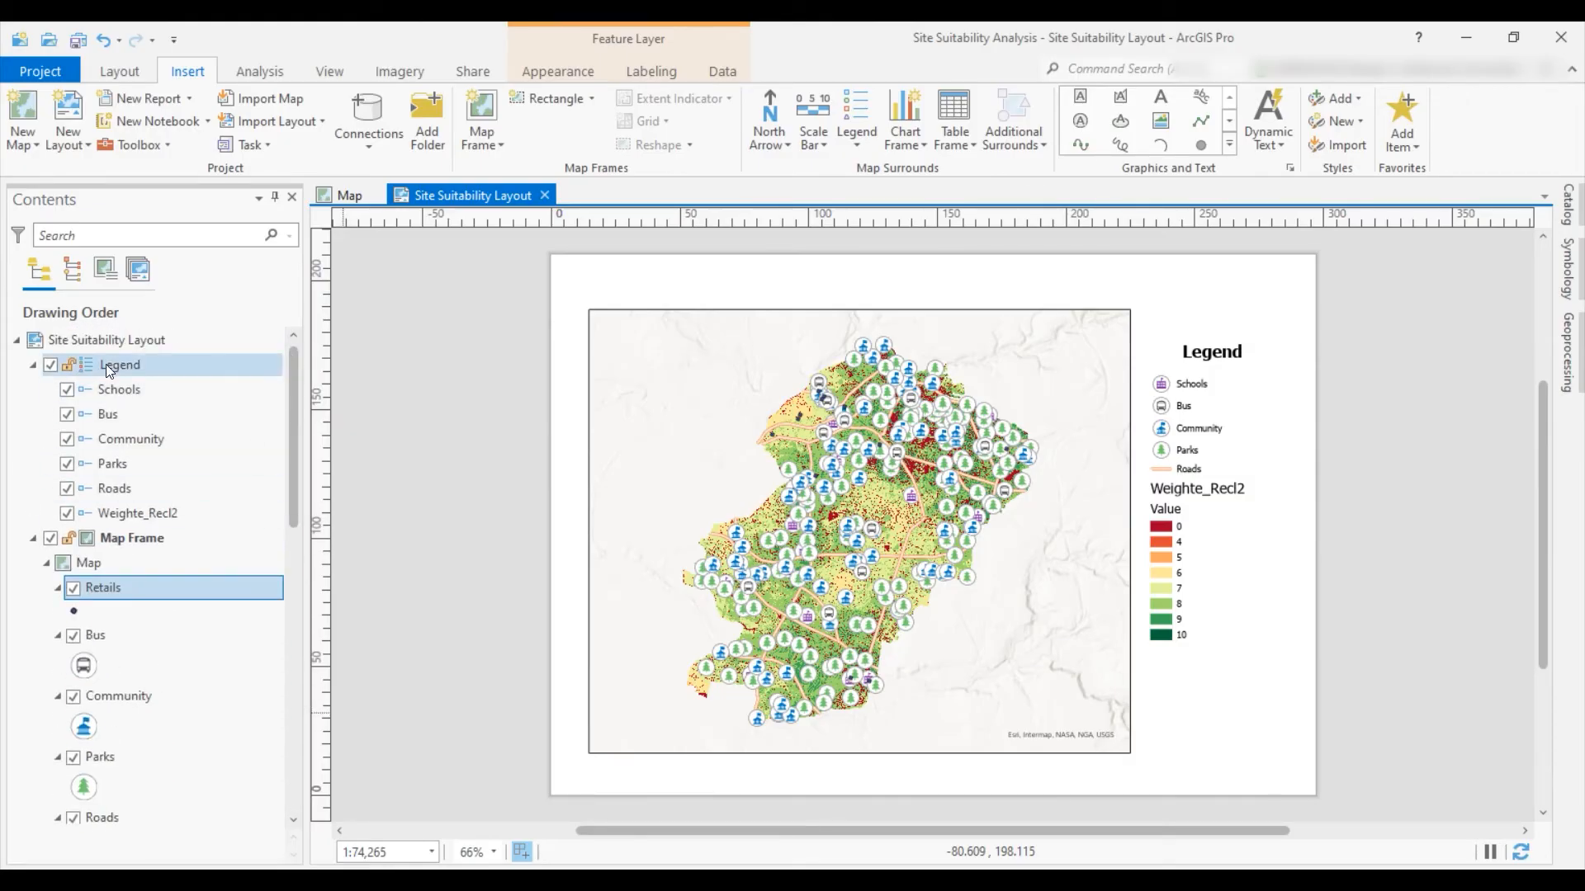
{"action": "right_click", "coordinate": [111, 592]}
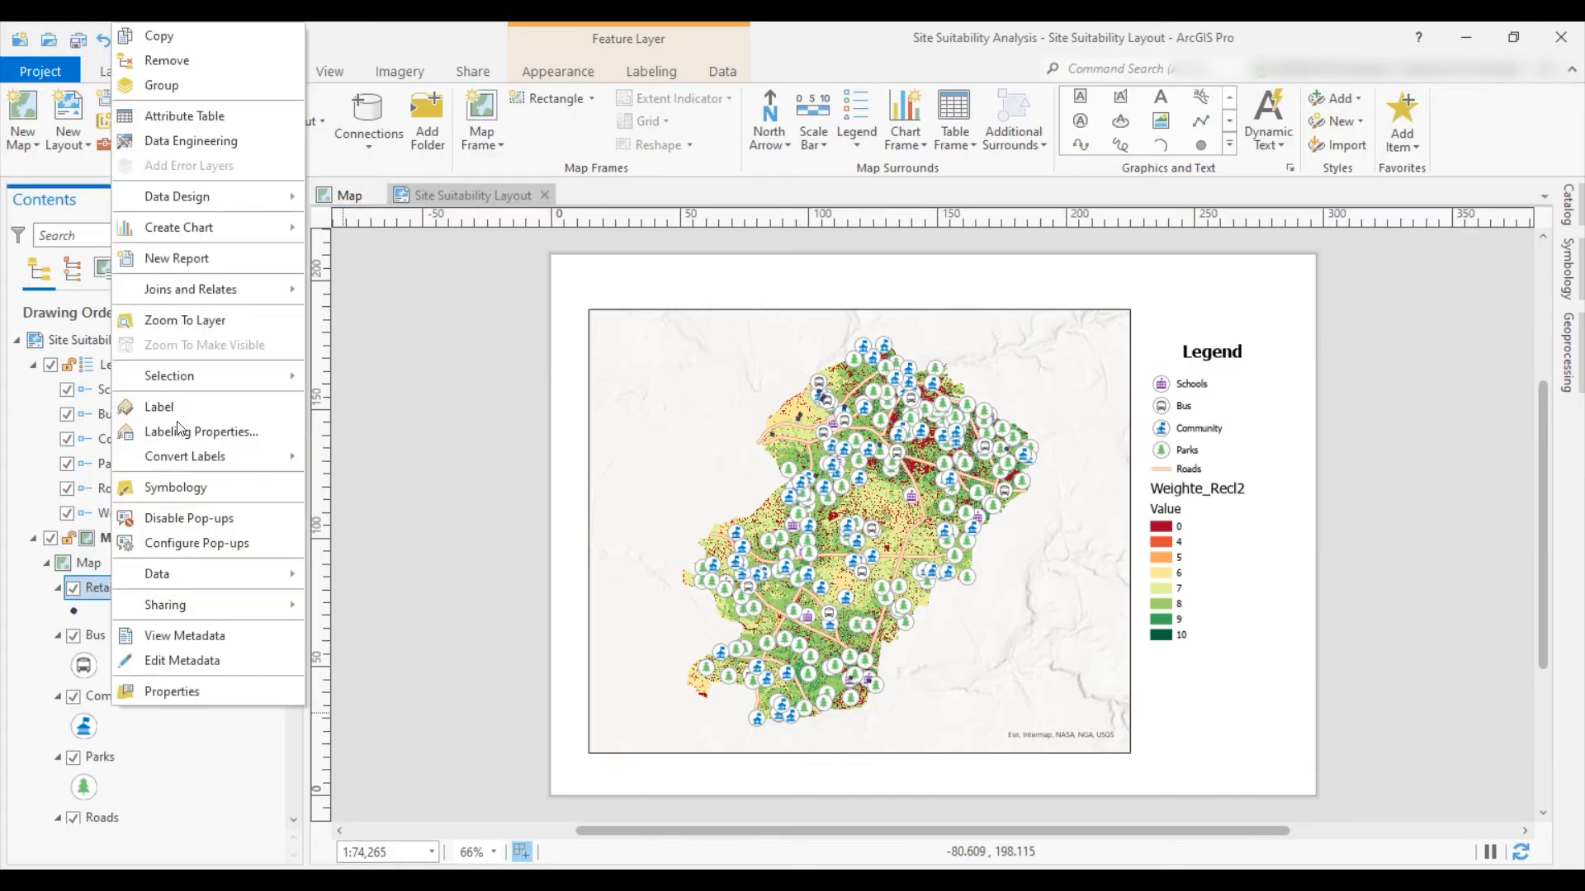
{"action": "left_click", "coordinate": [196, 485]}
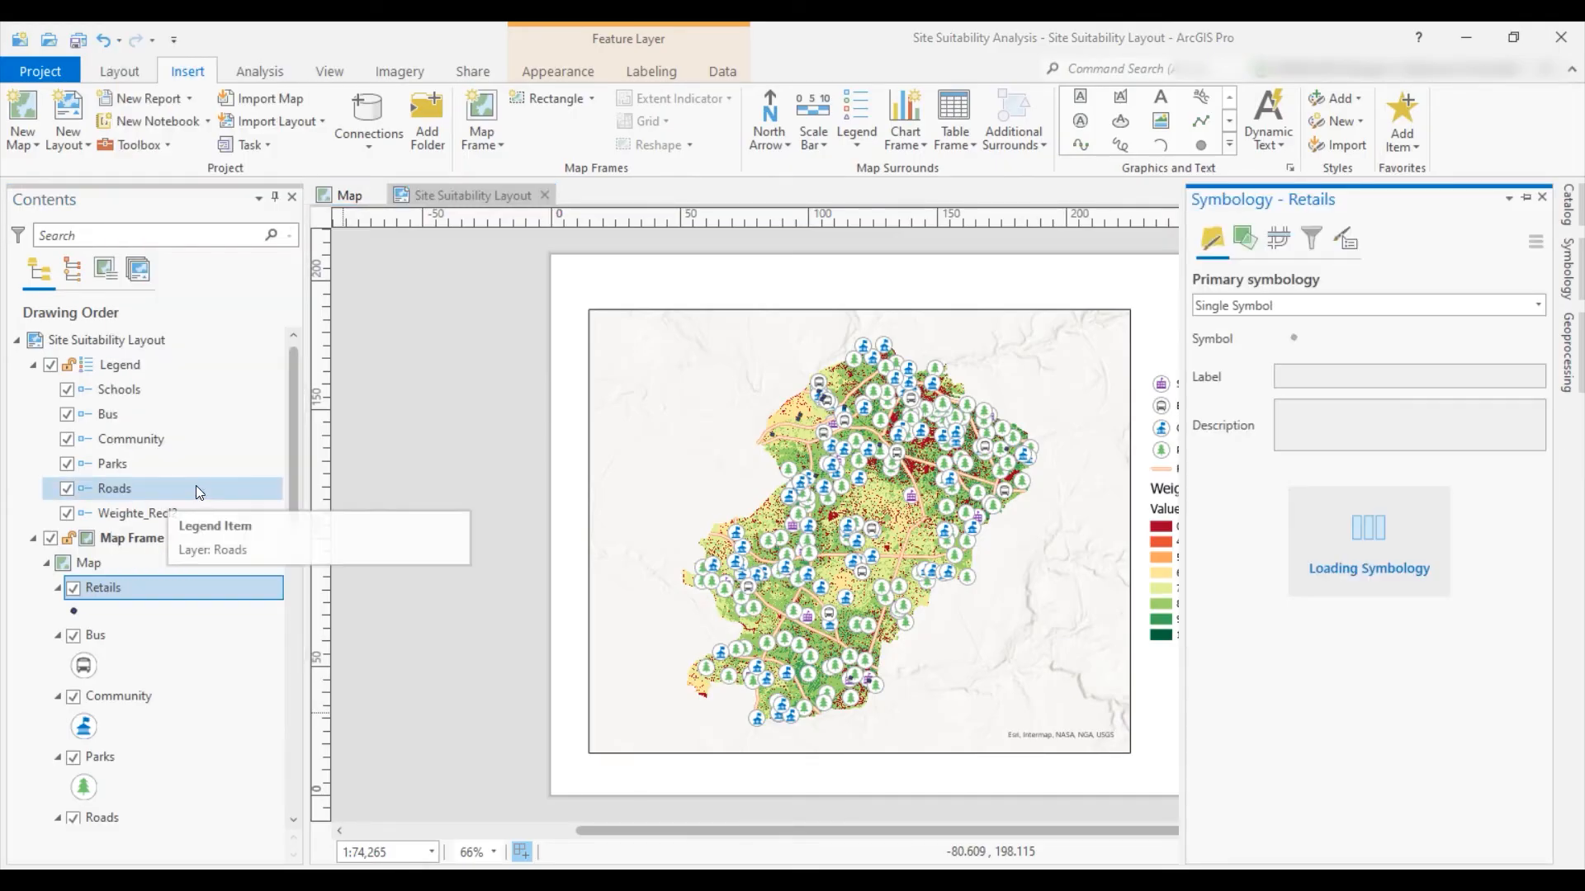
{"action": "left_click", "coordinate": [1296, 338]}
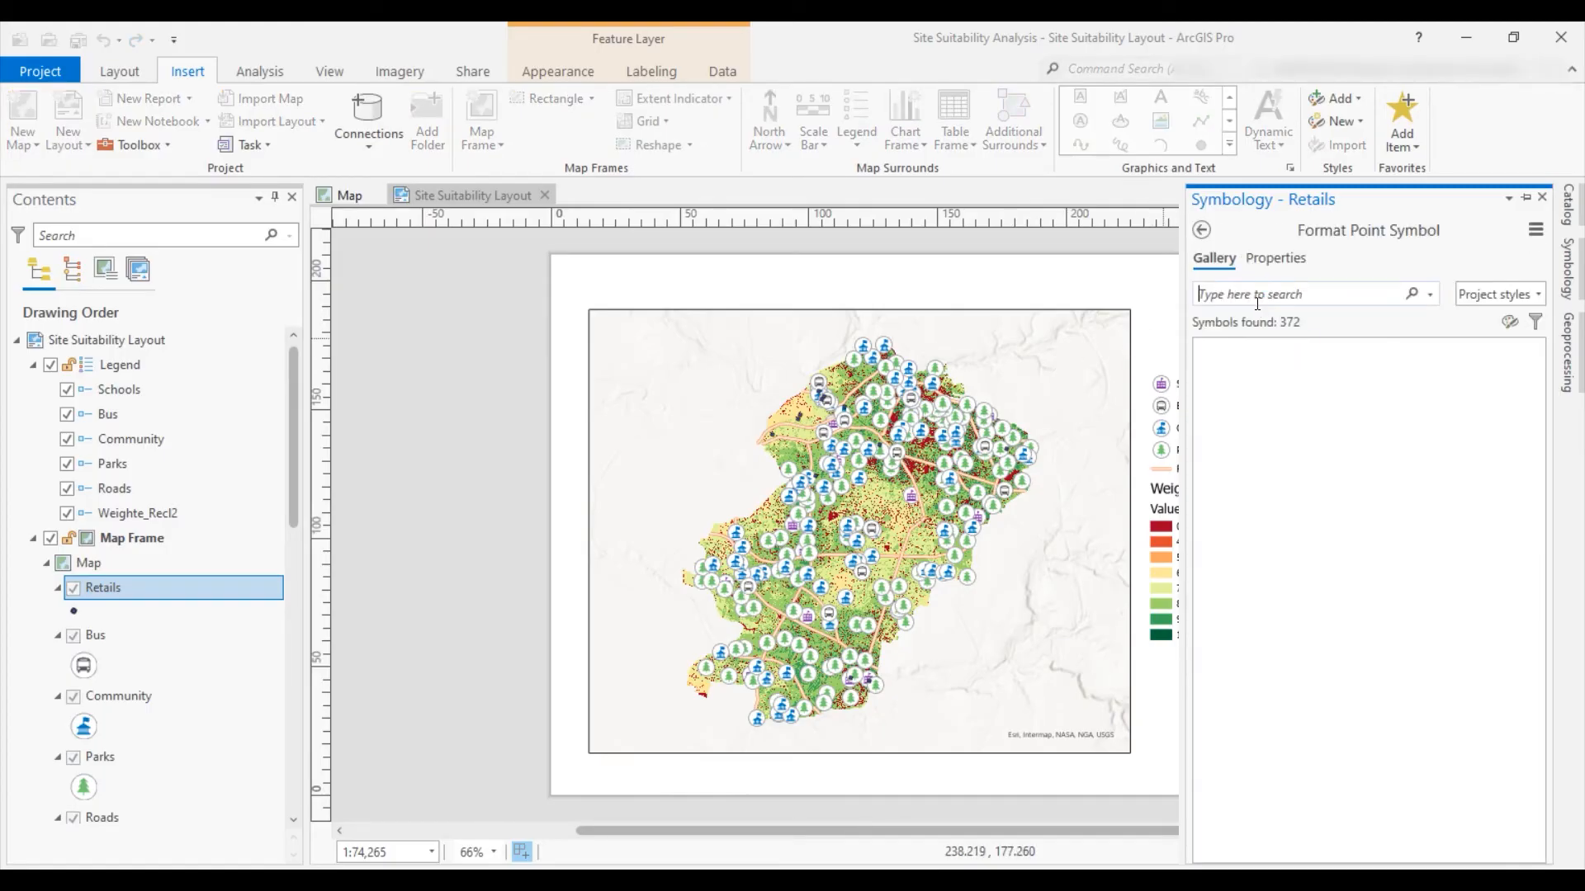
{"action": "type", "text": "retai"}
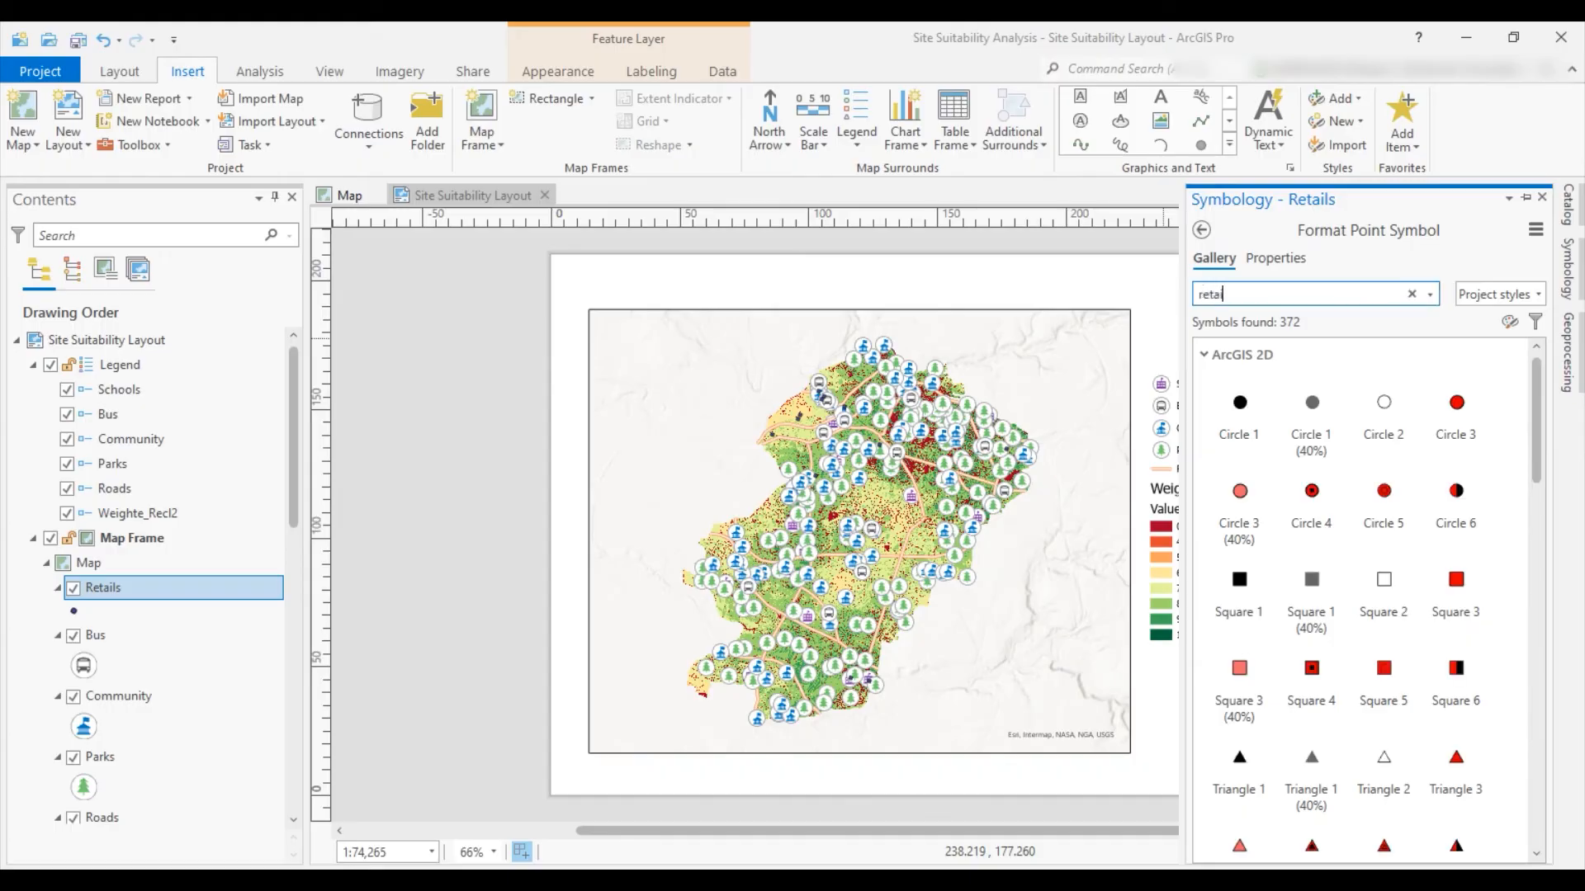
{"action": "key", "text": "Return"}
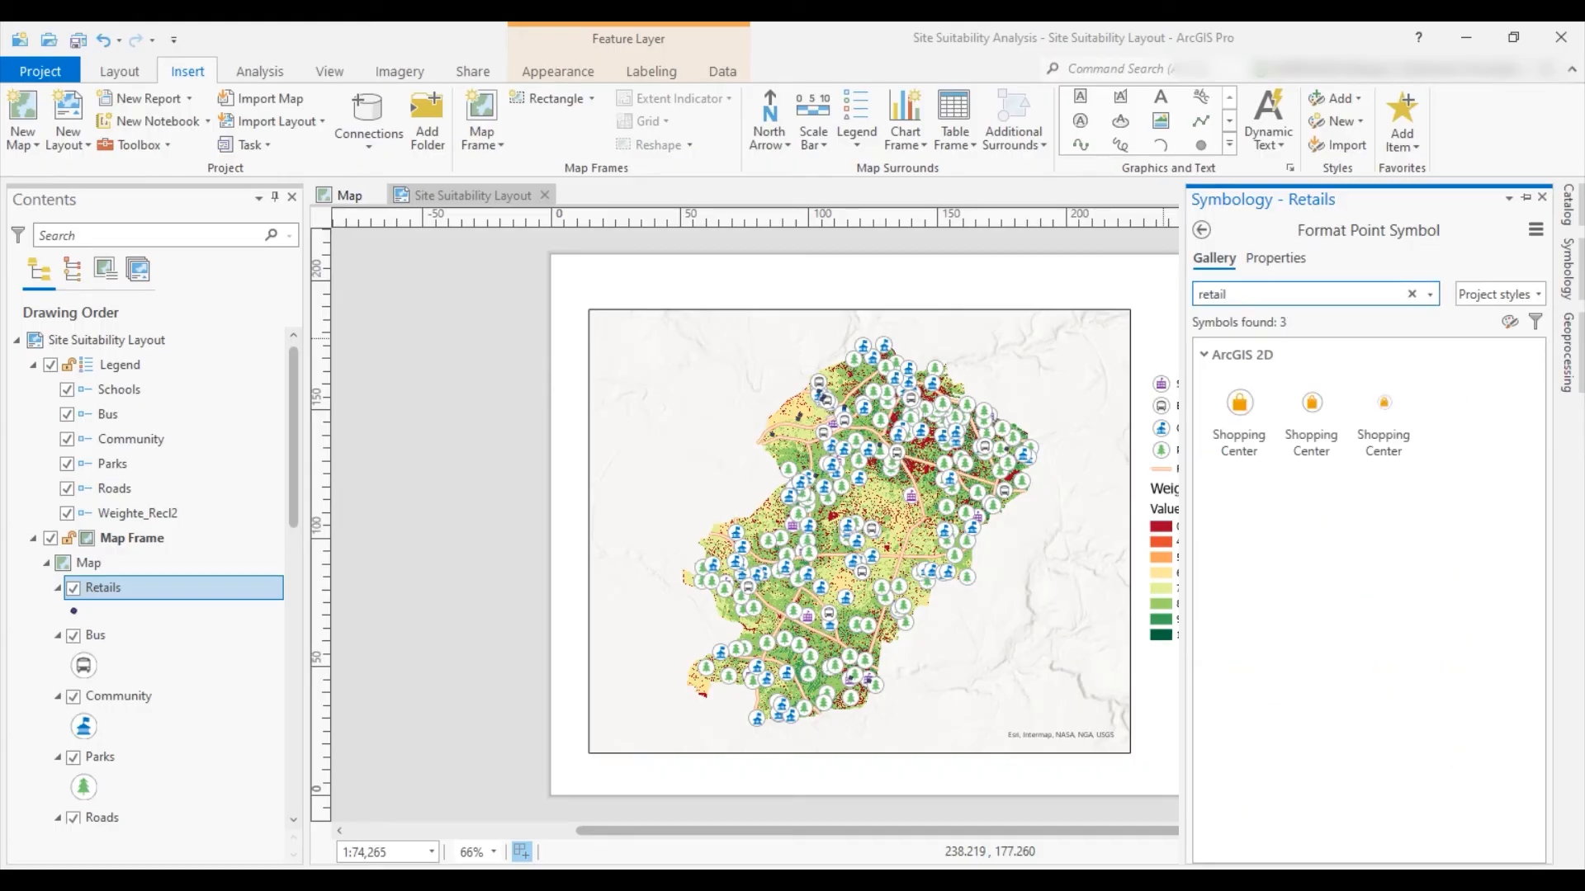
{"action": "left_click", "coordinate": [1239, 404]}
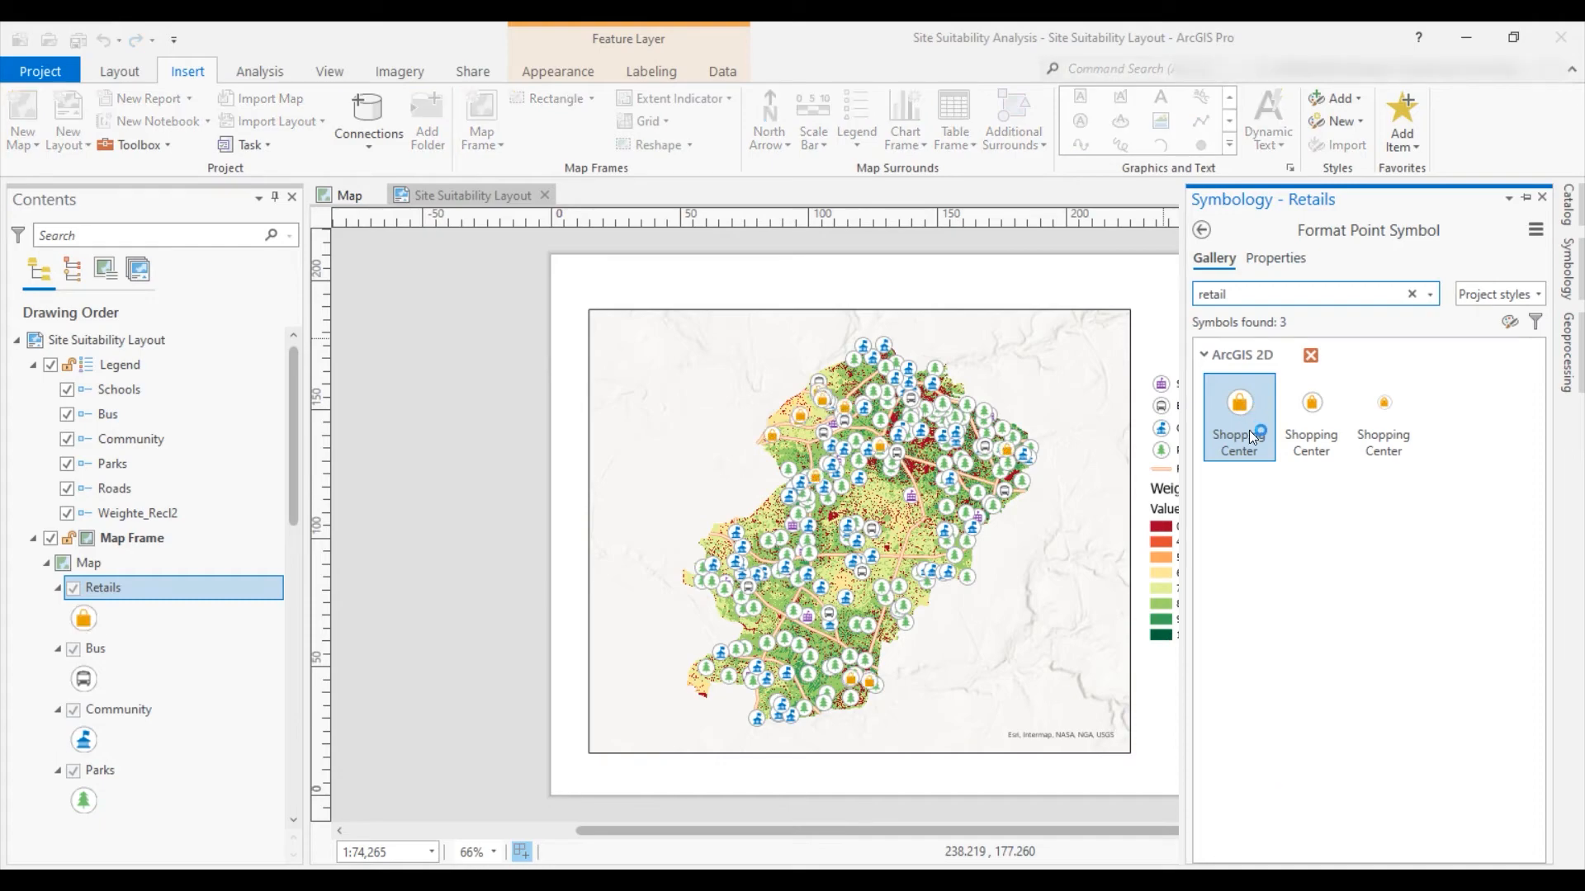
{"action": "left_click", "coordinate": [1542, 199]}
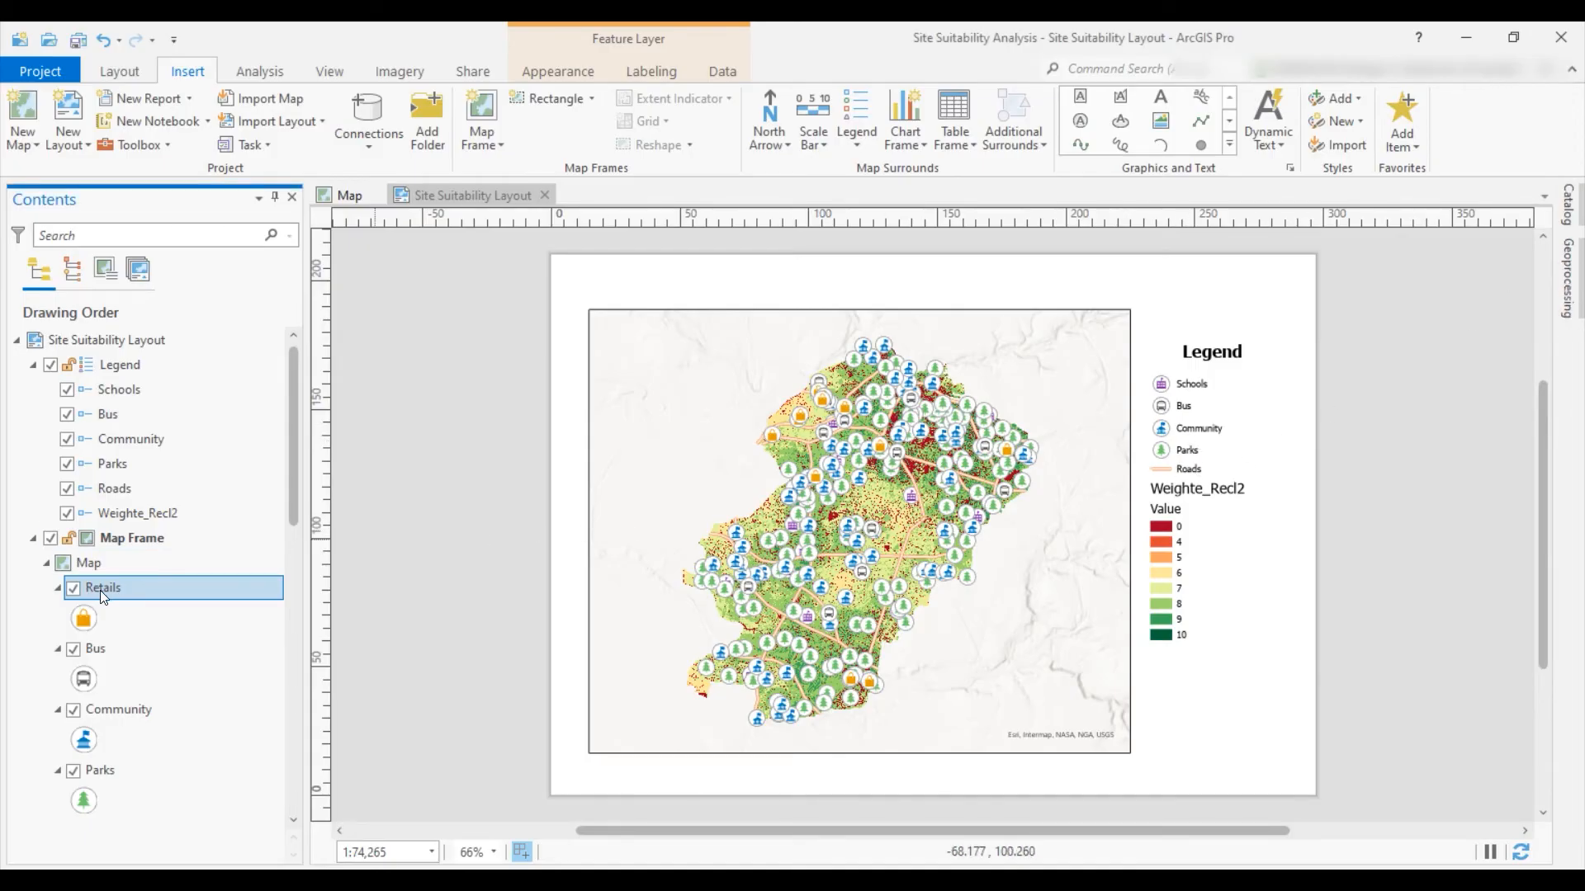
Add the Retails layer to the legend directly below Schools and select the legend on the page
{"action": "left_click_drag", "start_coordinate": [101, 591], "coordinate": [109, 418]}
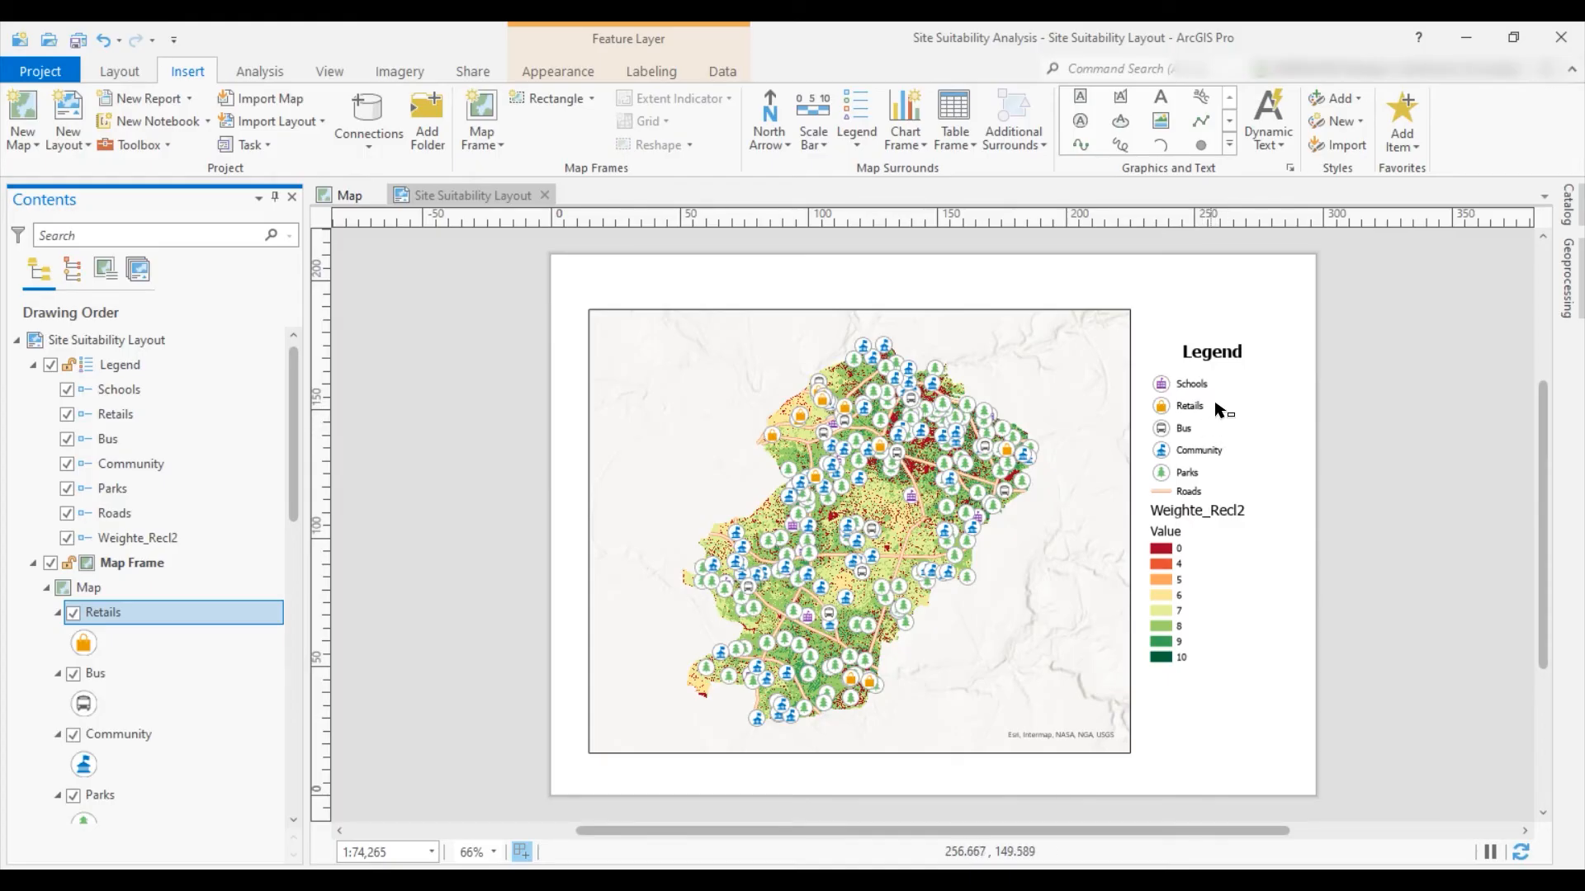
{"action": "left_click", "coordinate": [1189, 415]}
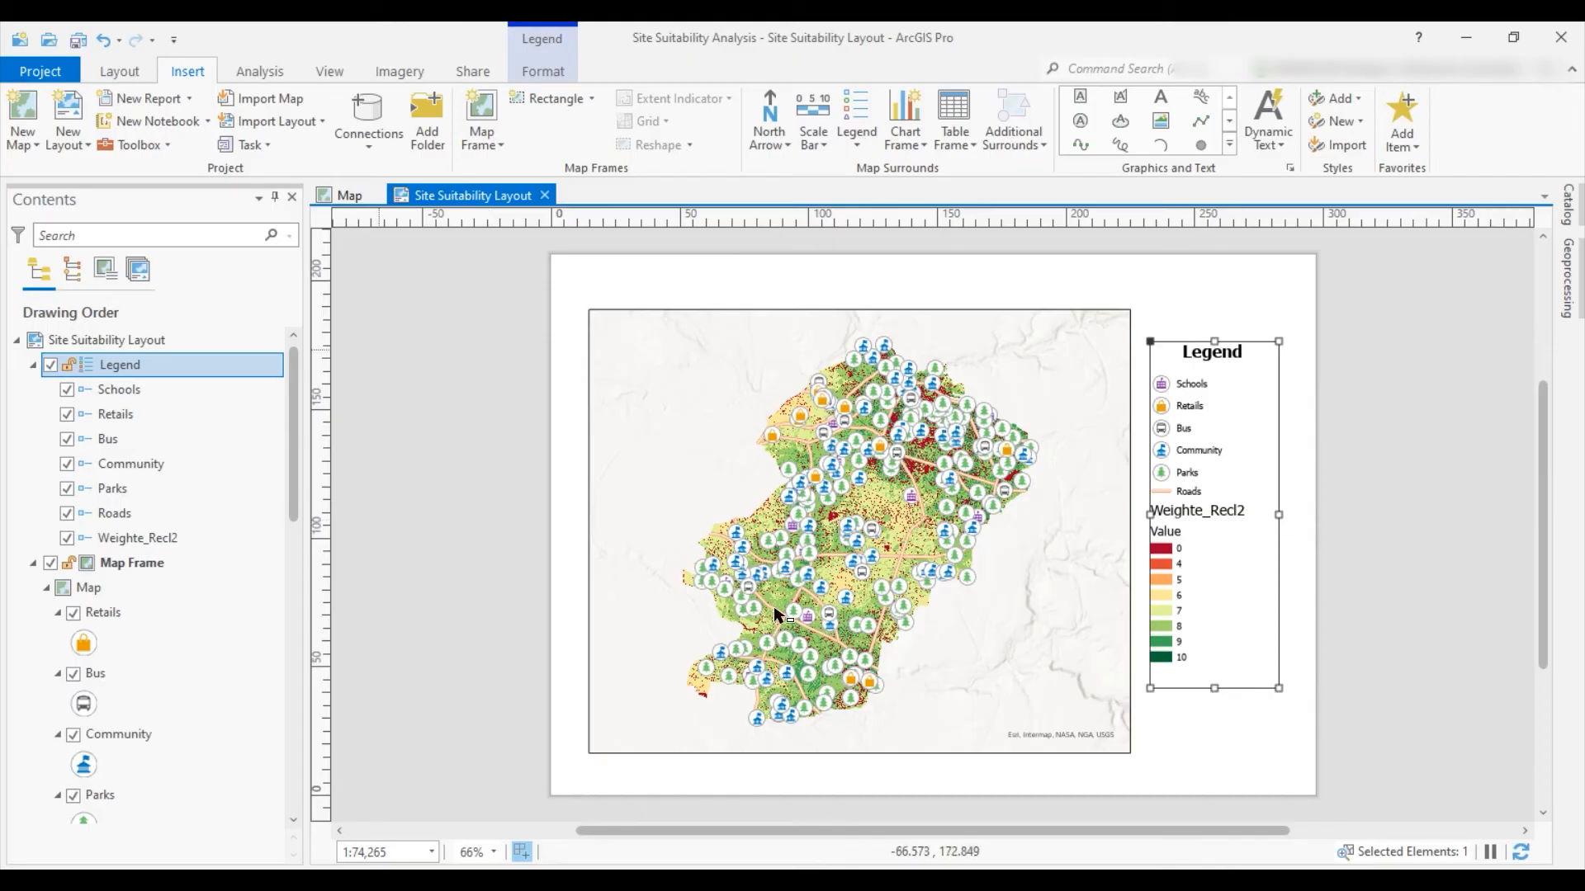
In the Map view, open the symbology of the Weighte_Recl2 layer and label value 0 as "Restricted"
{"action": "left_click", "coordinate": [345, 196]}
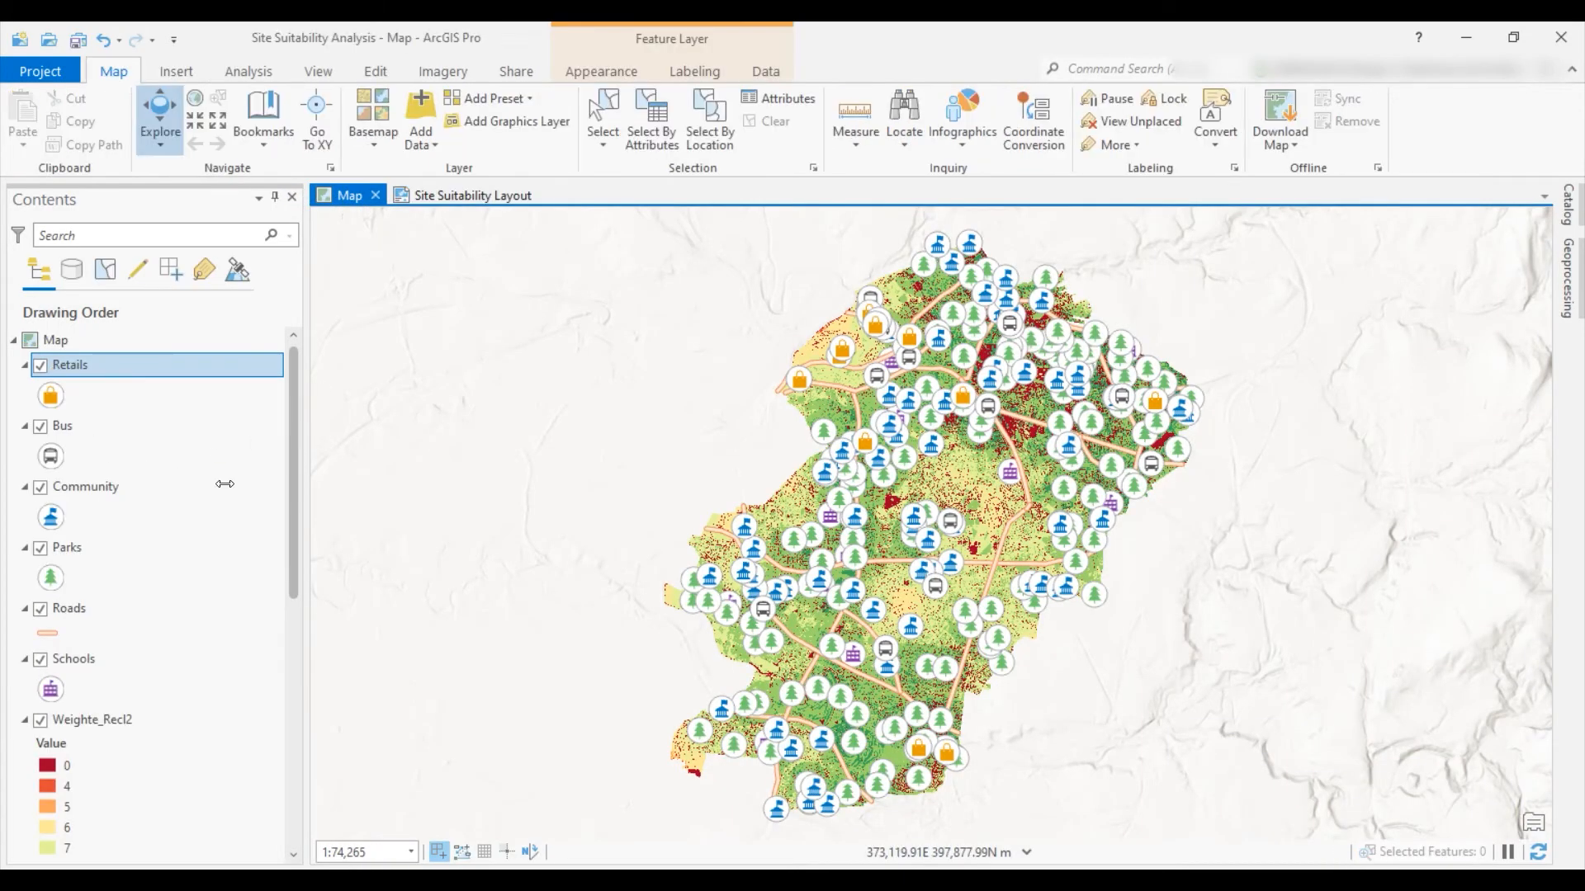
{"action": "left_click_drag", "start_coordinate": [295, 533], "coordinate": [299, 638]}
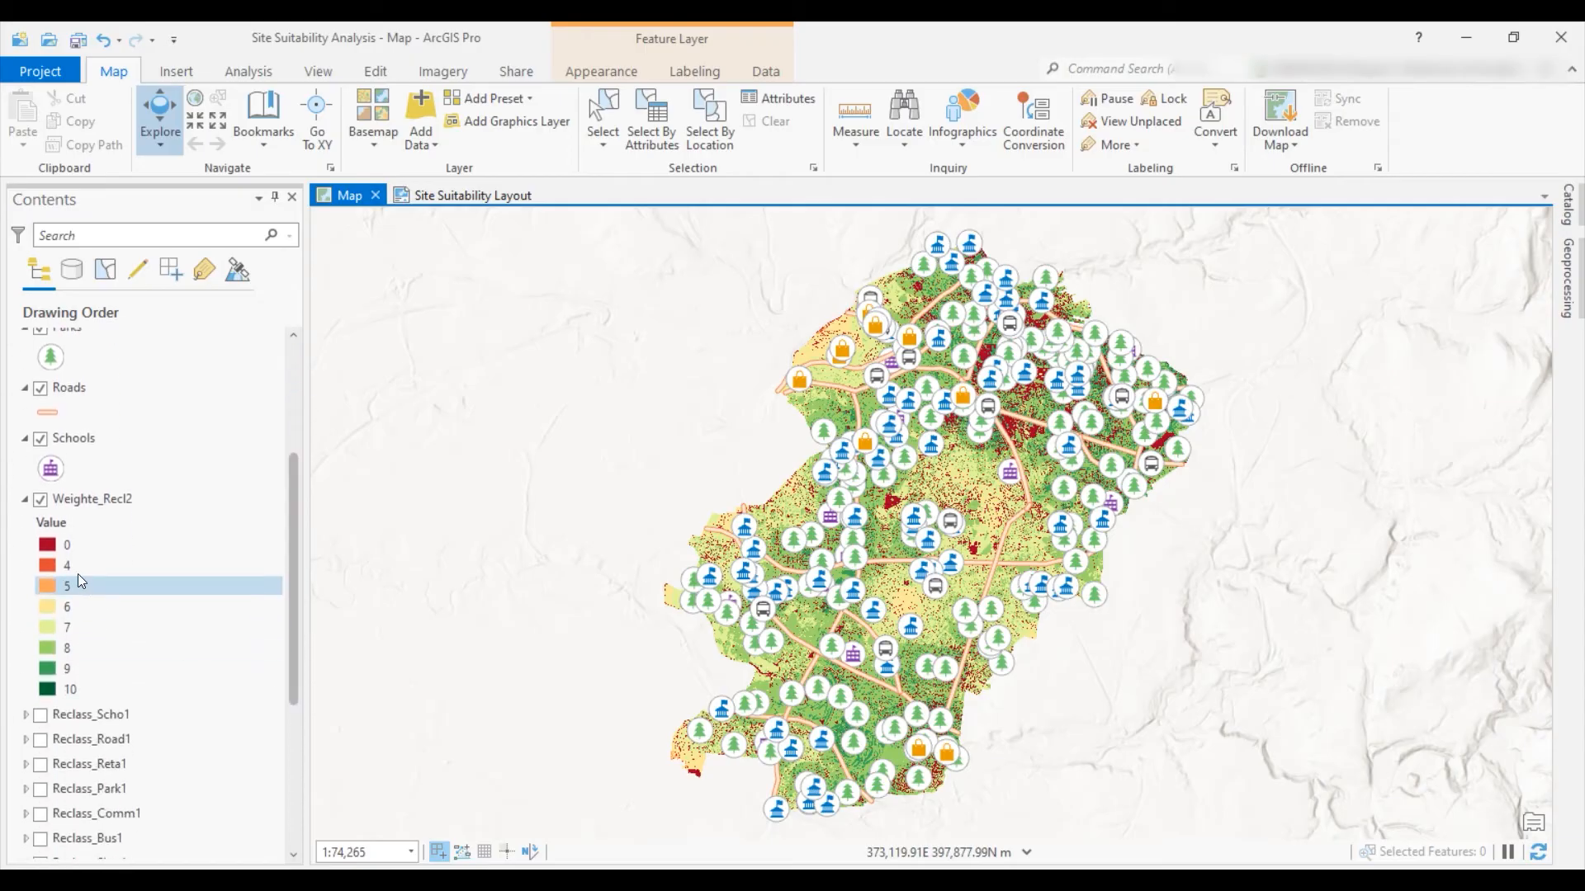
{"action": "left_click", "coordinate": [92, 502]}
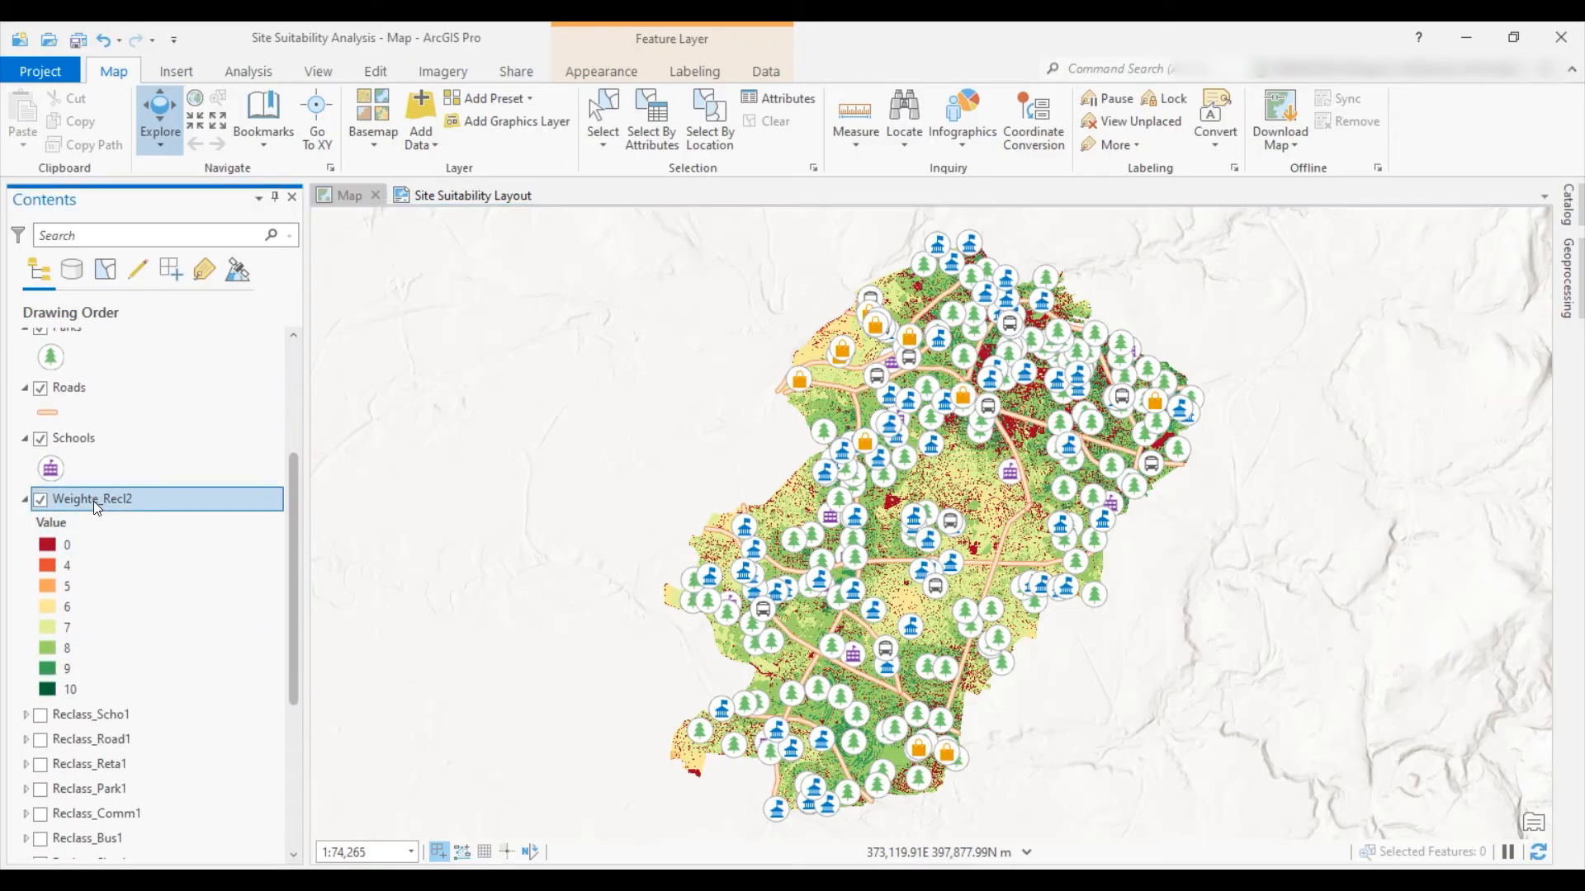
{"action": "right_click", "coordinate": [93, 501]}
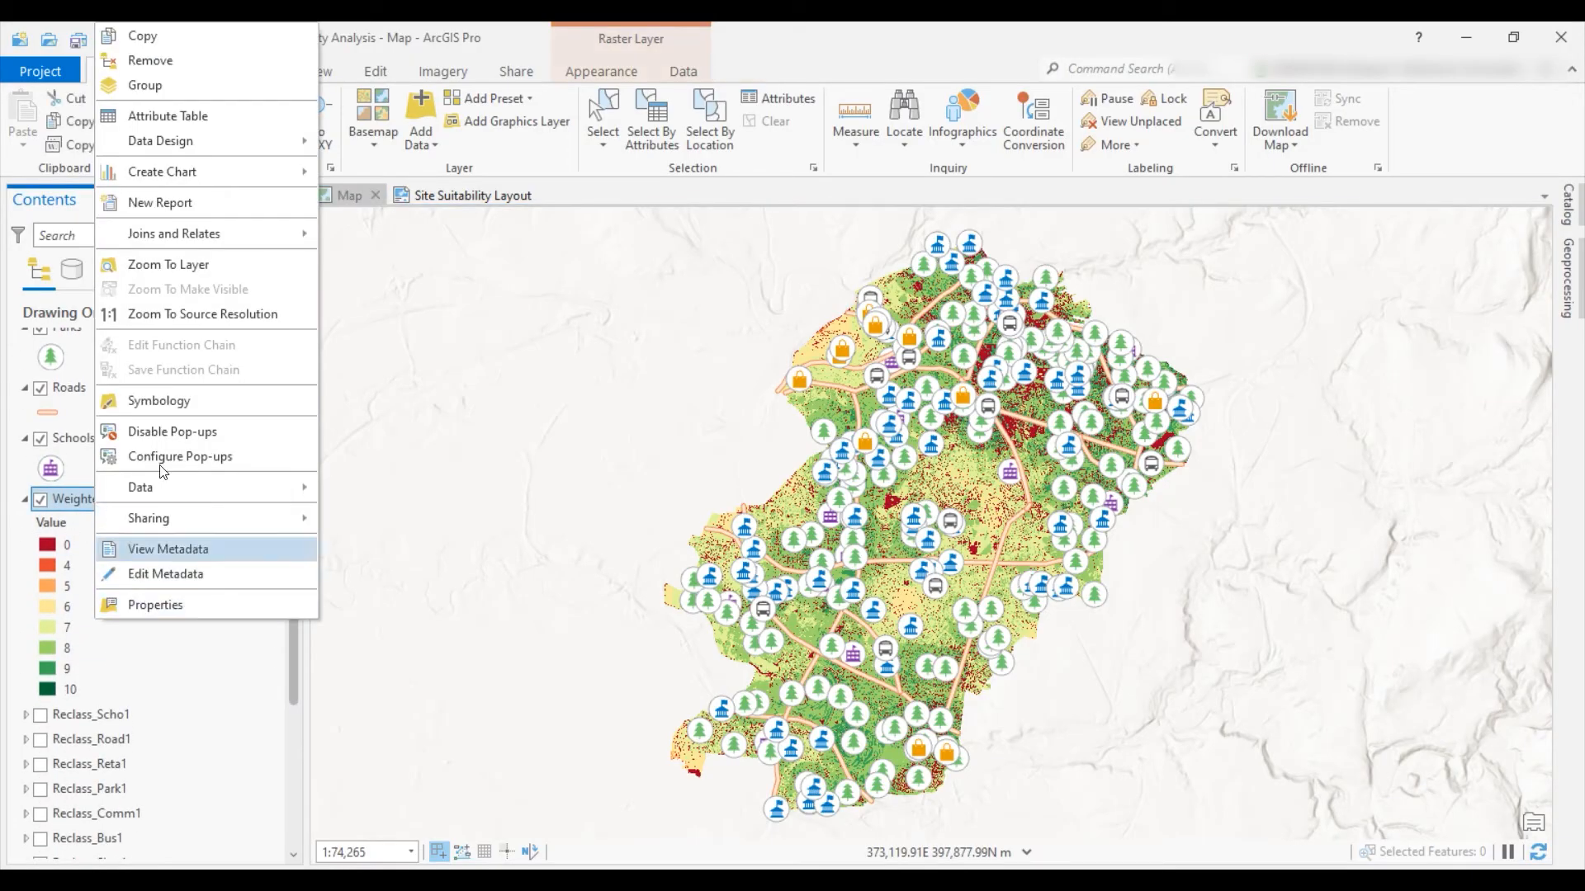
{"action": "left_click", "coordinate": [160, 403]}
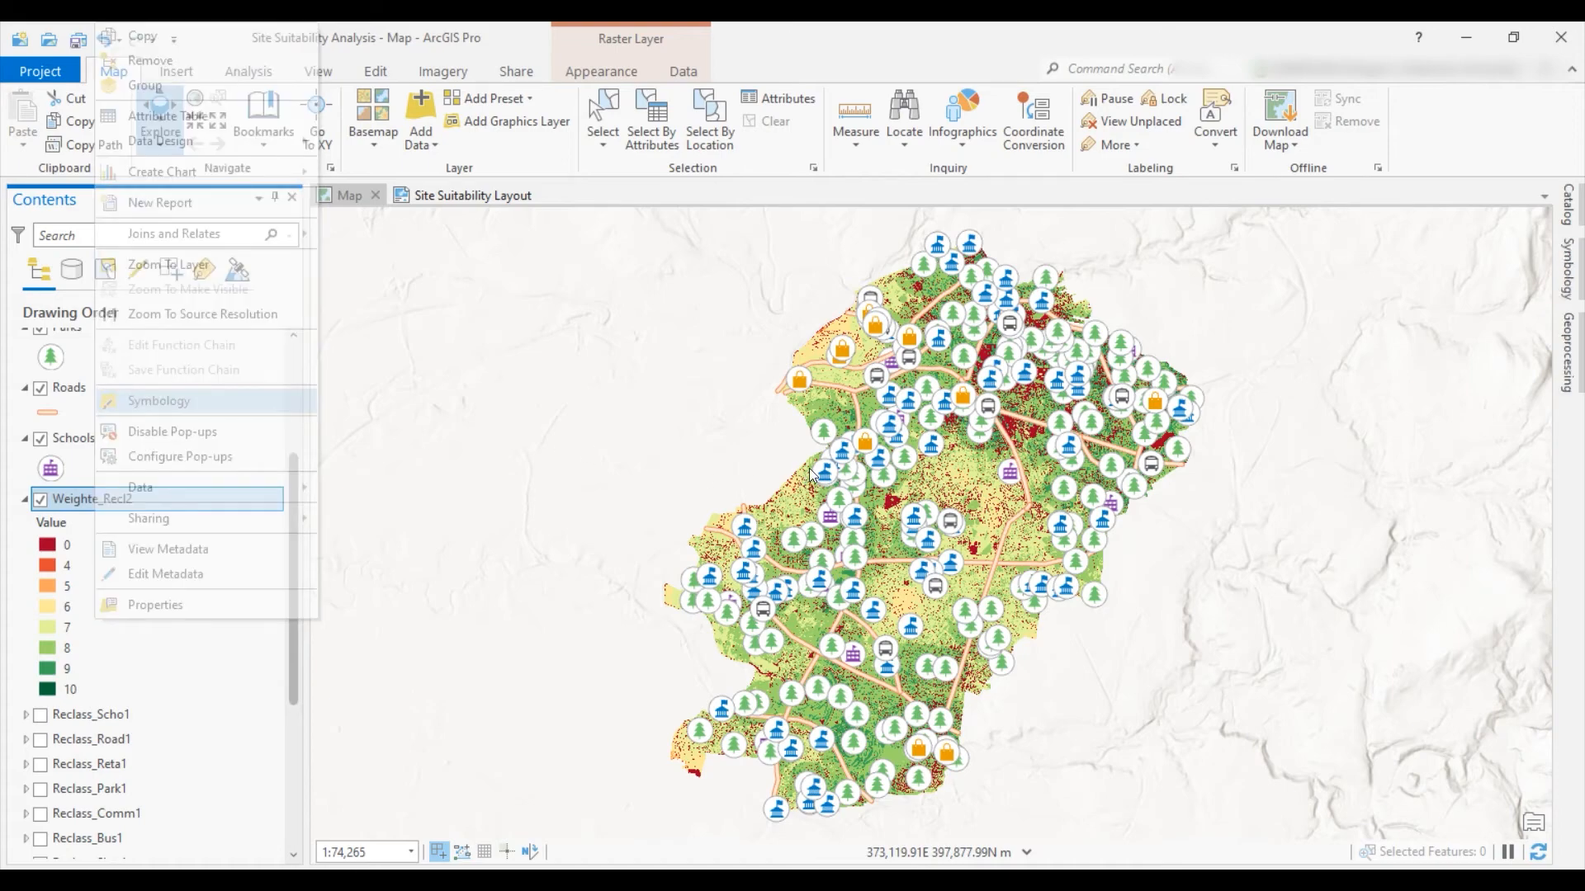
{"action": "left_click", "coordinate": [1373, 588]}
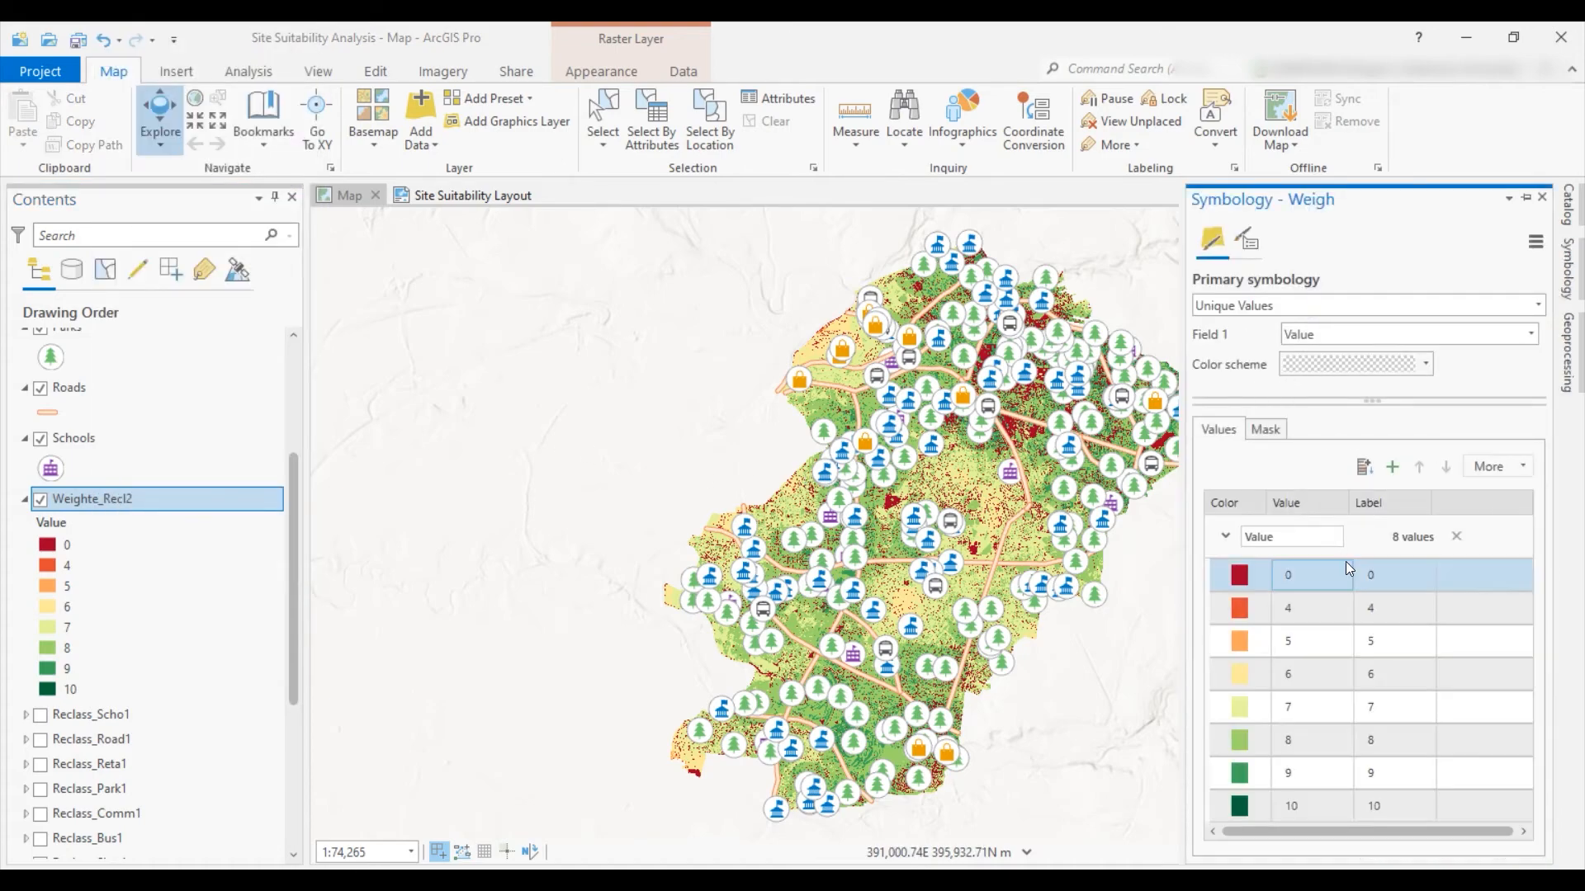
{"action": "left_click", "coordinate": [1397, 576]}
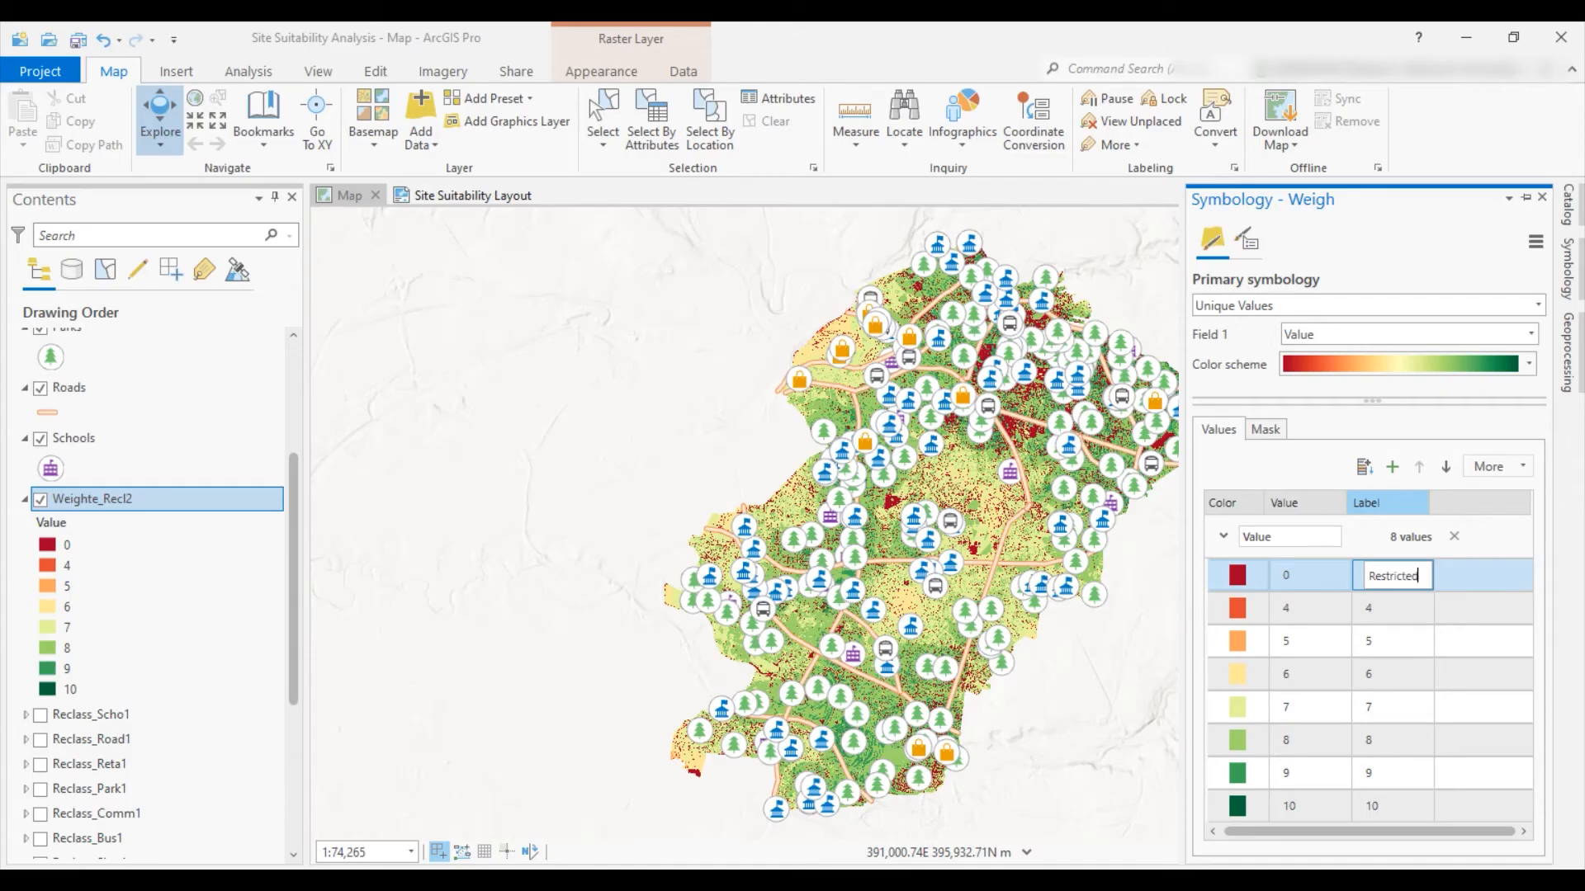
Copy the "Restricted" label to values 4, 5 and 6 of the Weighte_Recl2 symbology
{"action": "double_click", "coordinate": [1386, 571]}
{"action": "key", "text": "ctrl+c"}
{"action": "left_click", "coordinate": [1387, 609]}
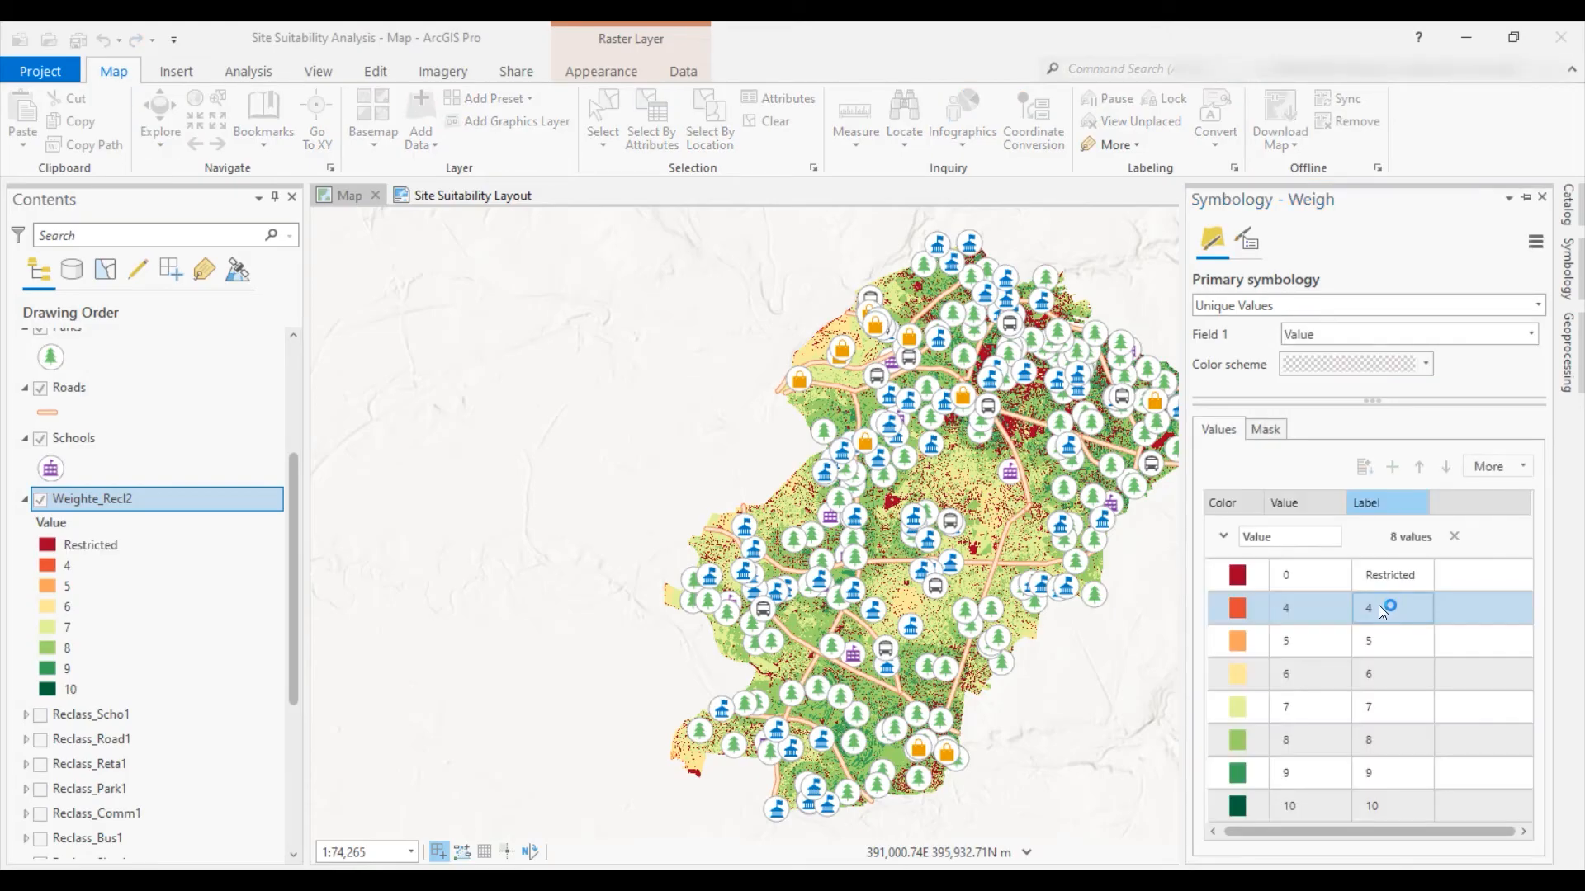
{"action": "left_click", "coordinate": [1369, 610]}
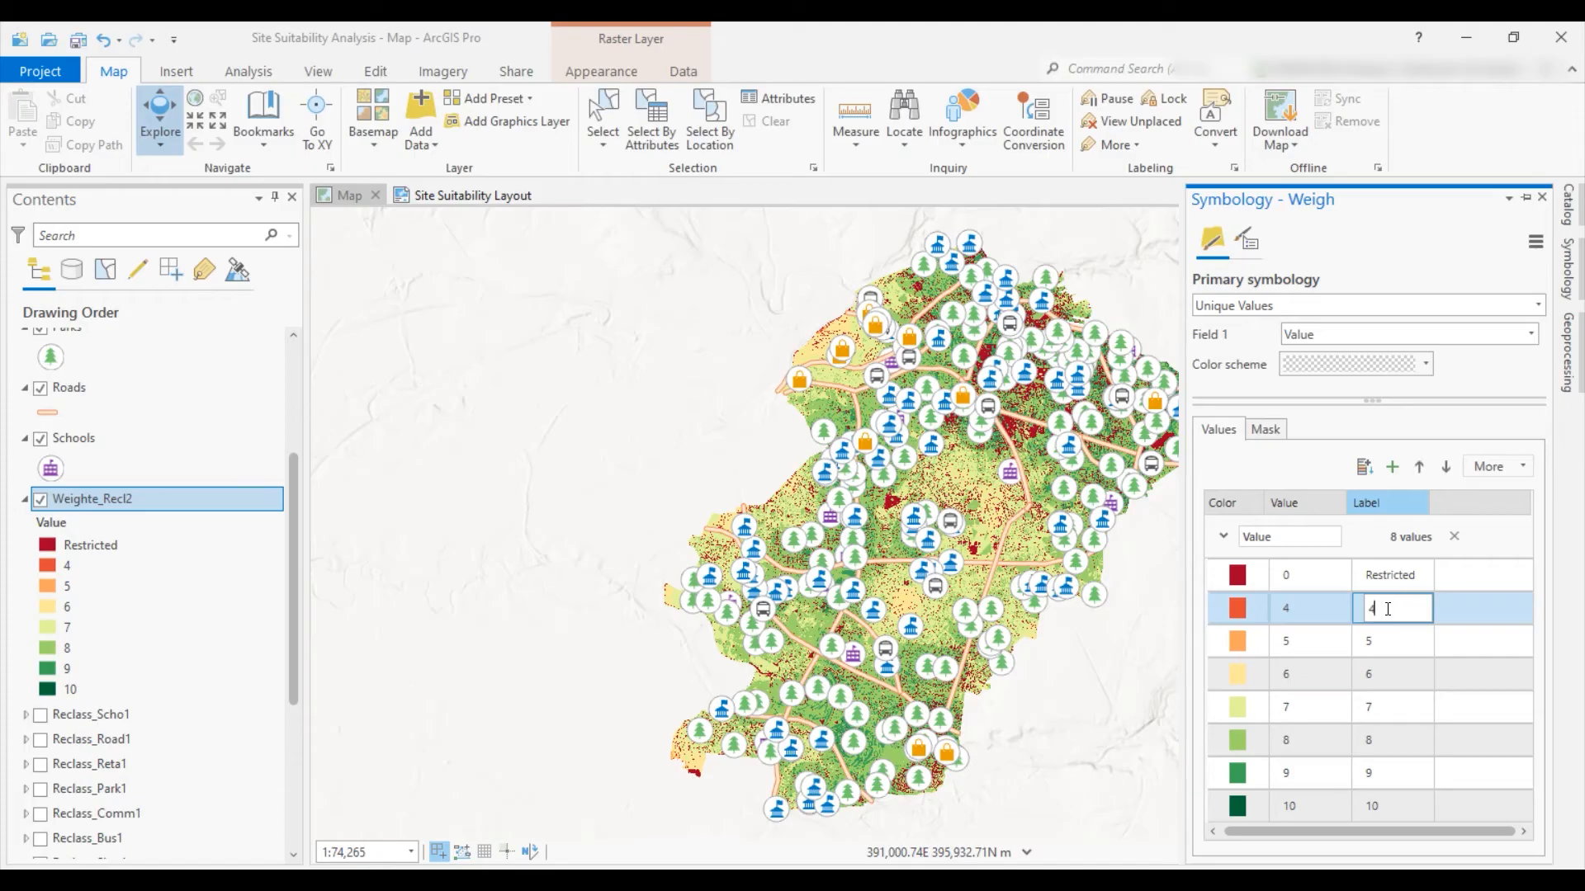
{"action": "key", "text": "ctrl+v"}
{"action": "left_click", "coordinate": [1385, 645]}
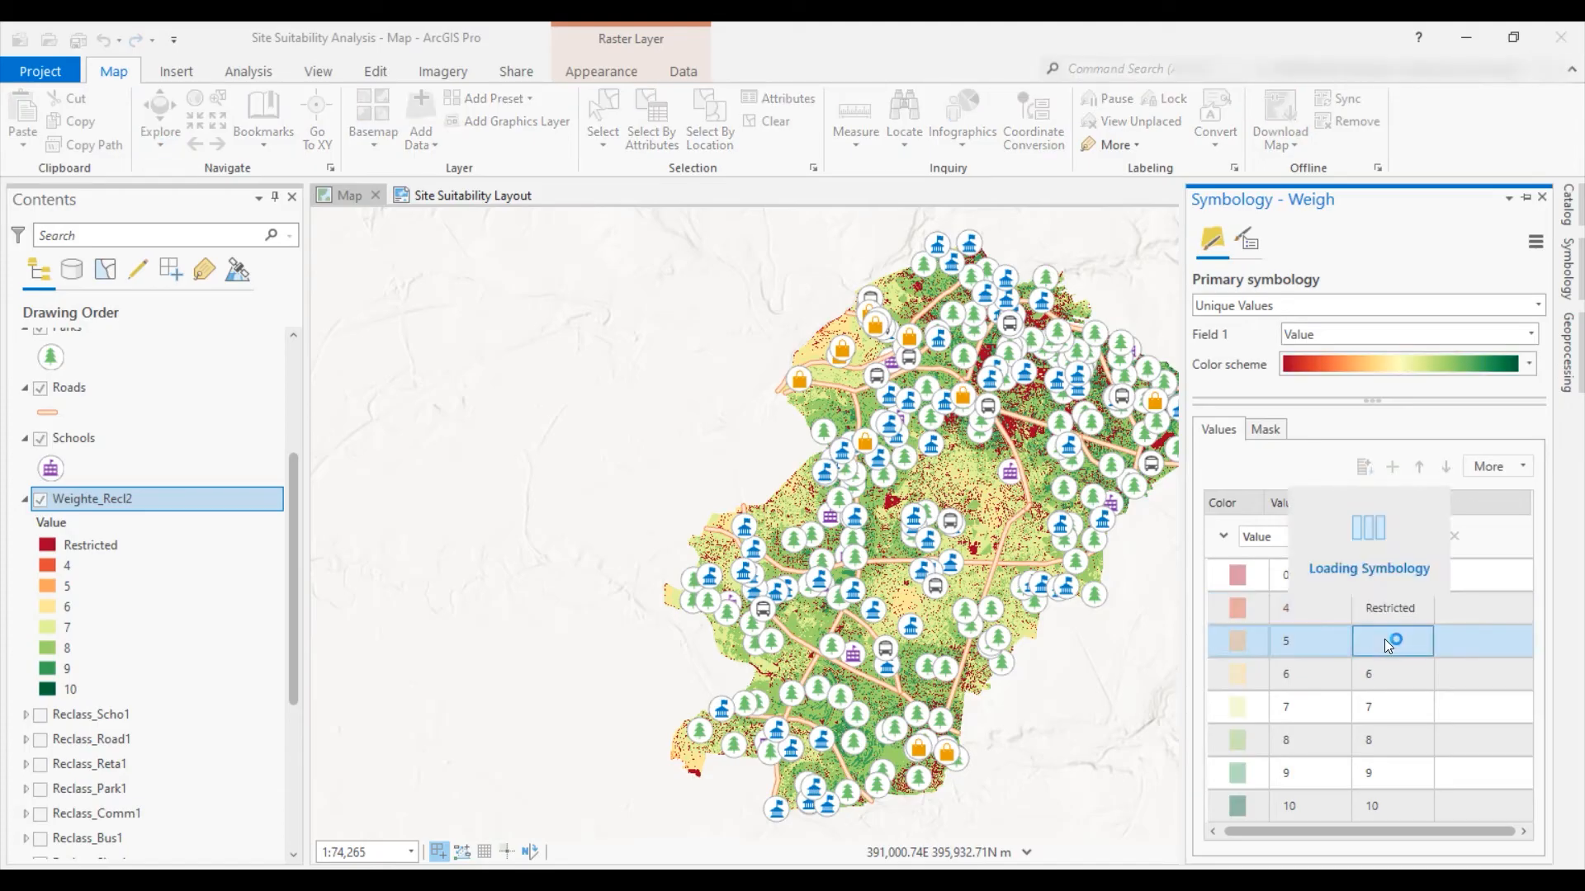
{"action": "left_click", "coordinate": [1368, 646]}
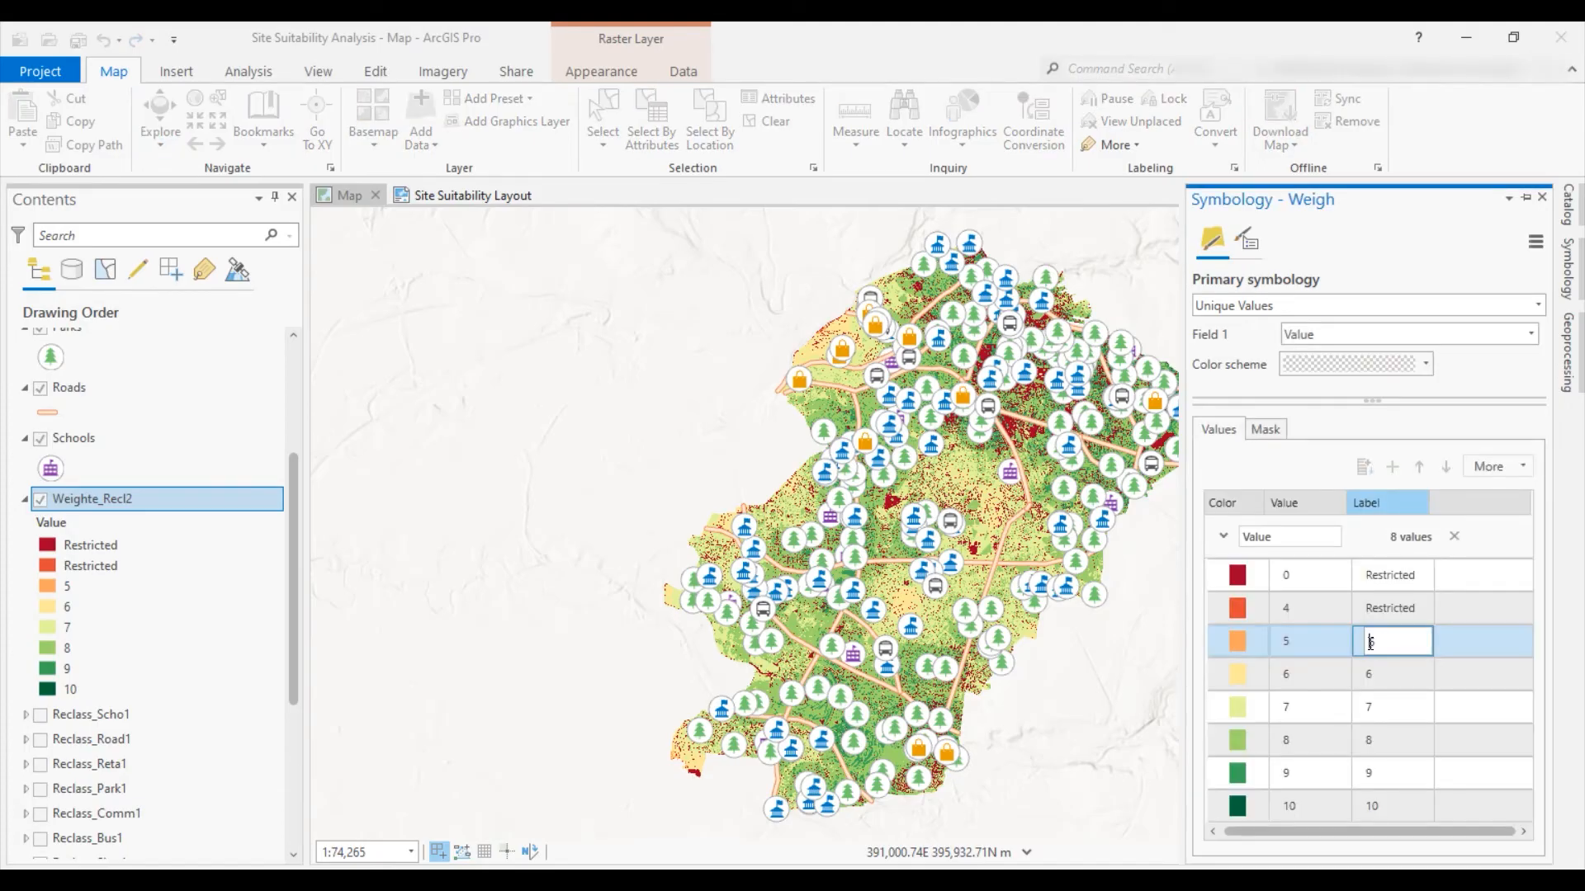
{"action": "key", "text": "ctrl+v"}
{"action": "left_click", "coordinate": [1379, 669]}
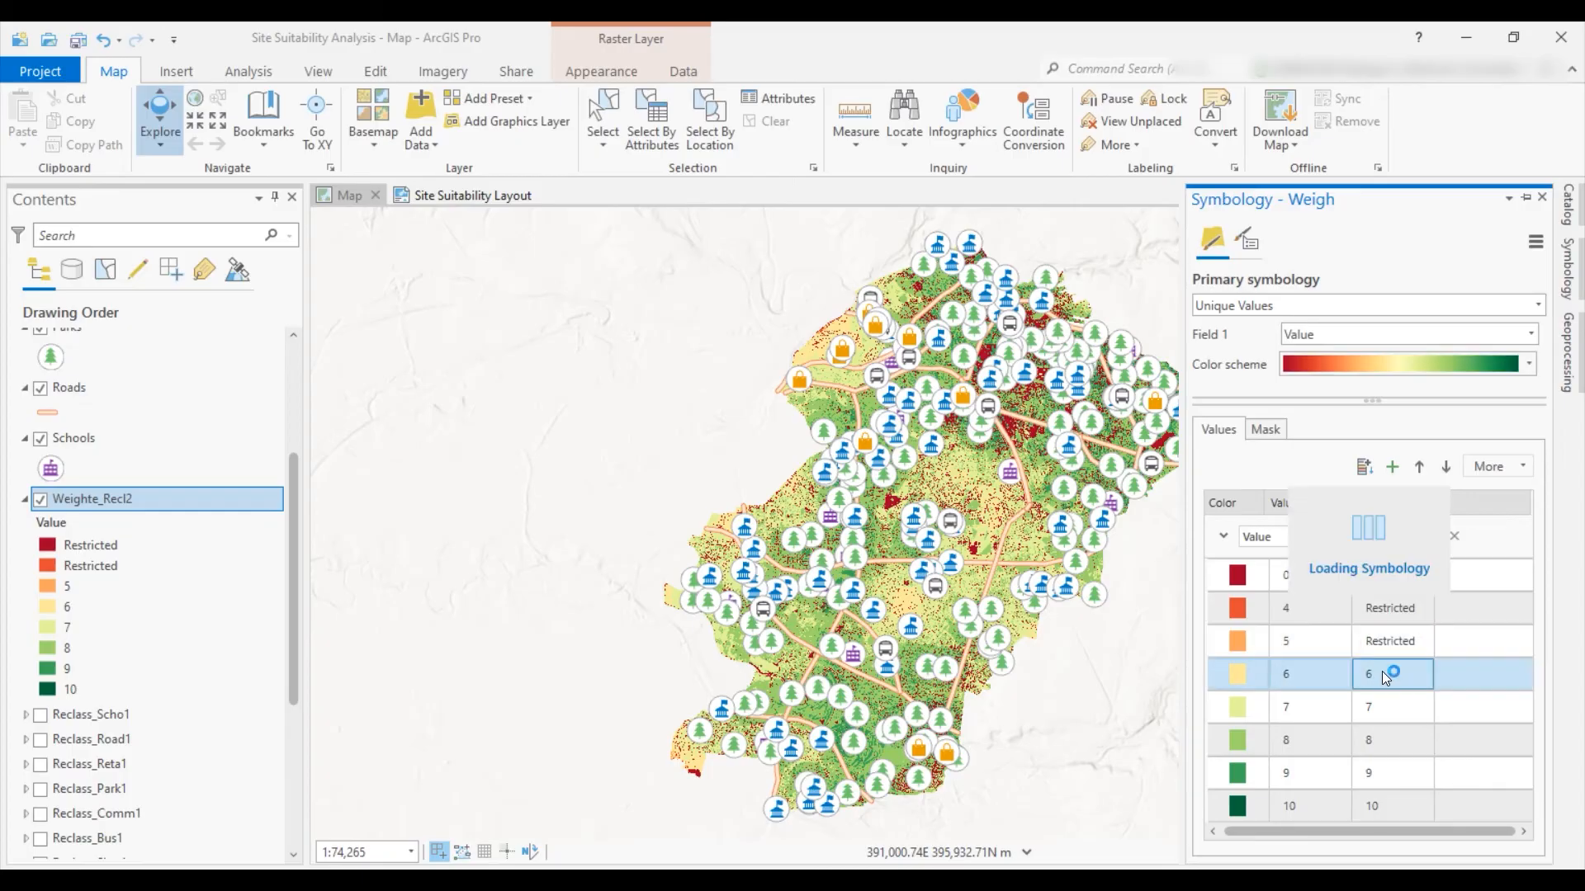
{"action": "left_click", "coordinate": [1381, 671]}
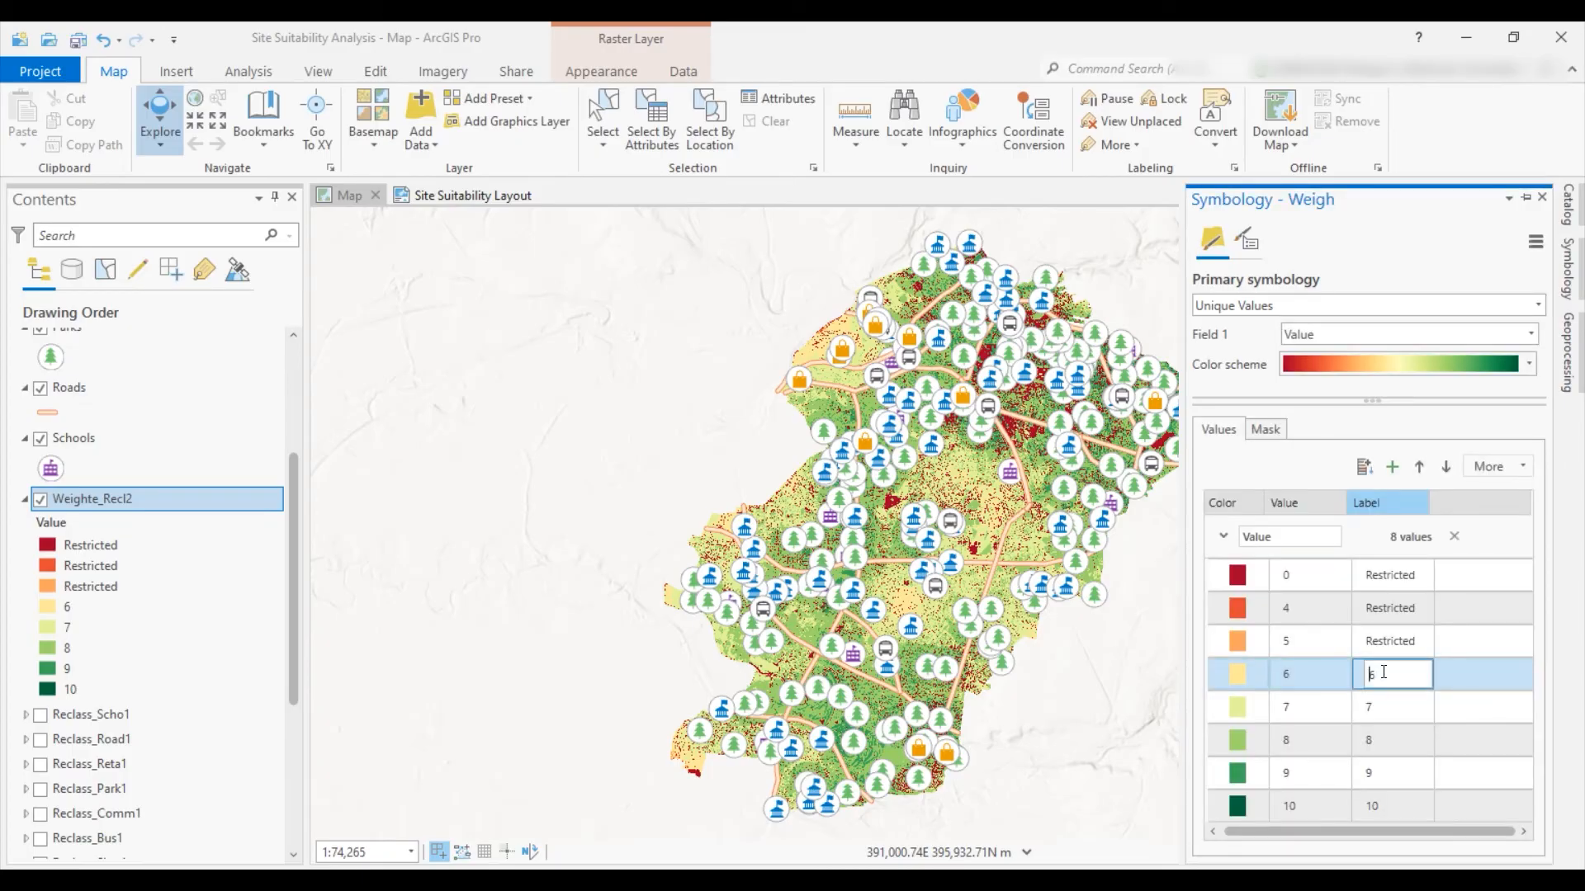
{"action": "key", "text": "ctrl+v"}
{"action": "left_click", "coordinate": [1418, 700]}
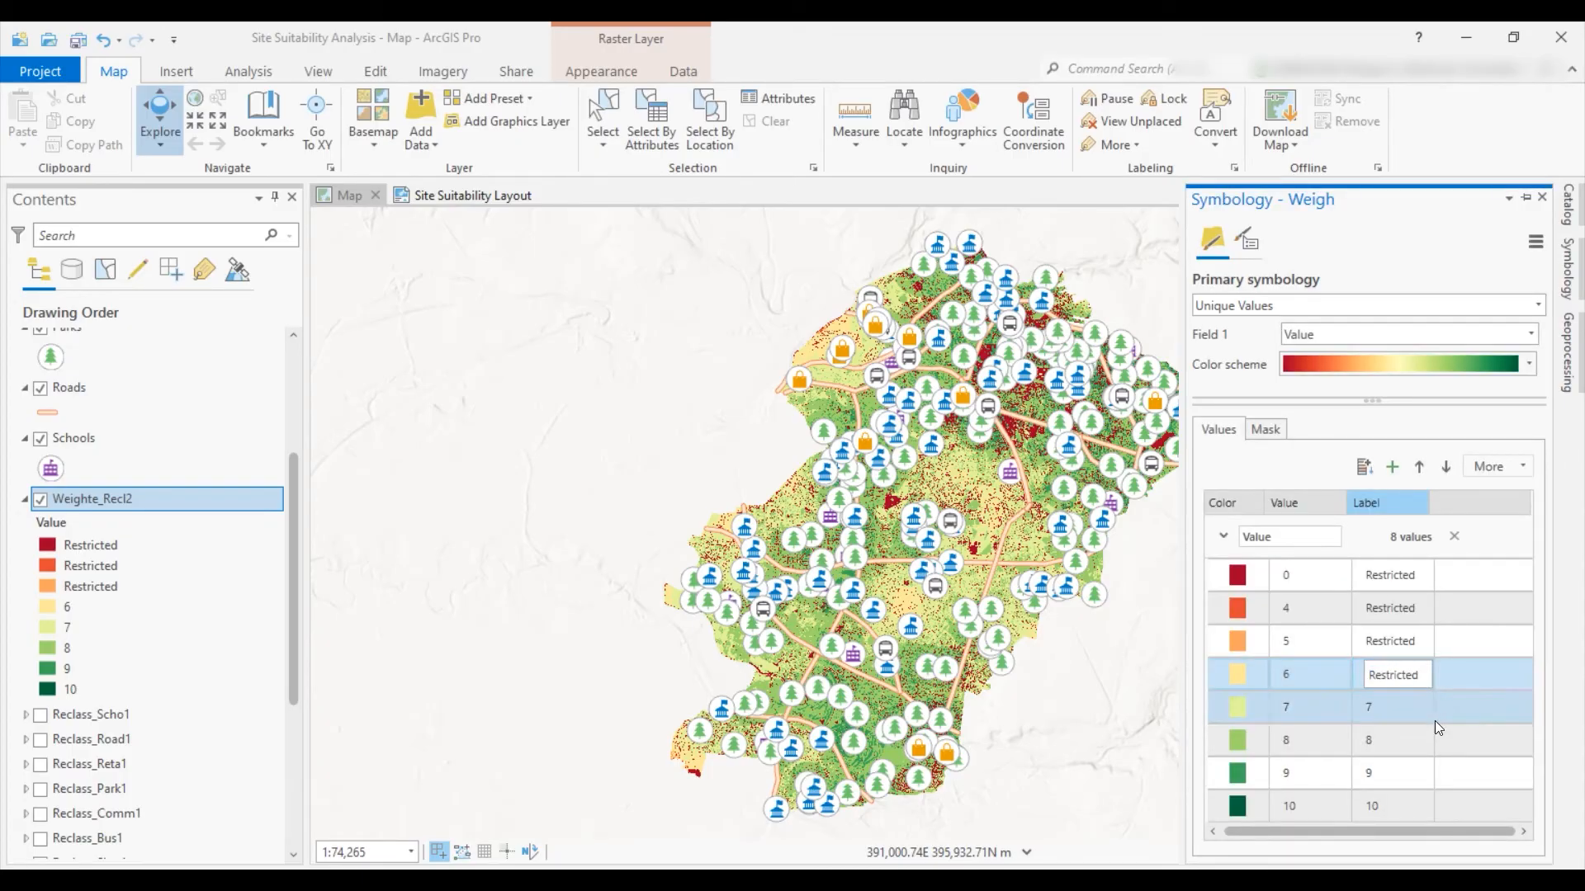
{"action": "left_click", "coordinate": [1383, 639]}
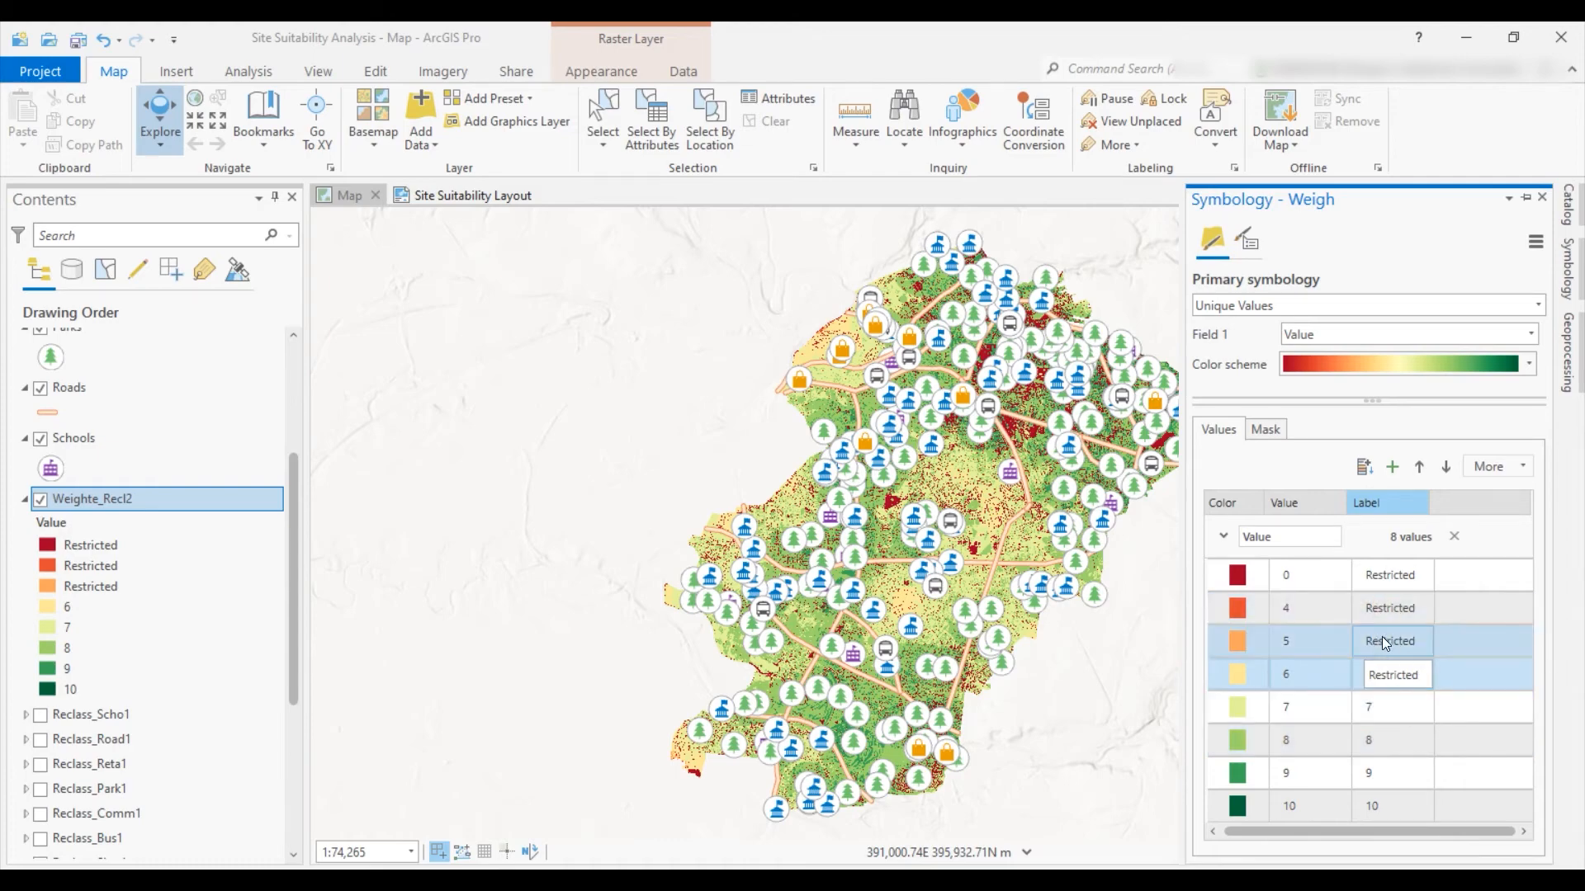
Label value 7 as "Lowest Suitable Area" and value 8 as "Low Suitable Area"
{"action": "left_click", "coordinate": [1391, 706]}
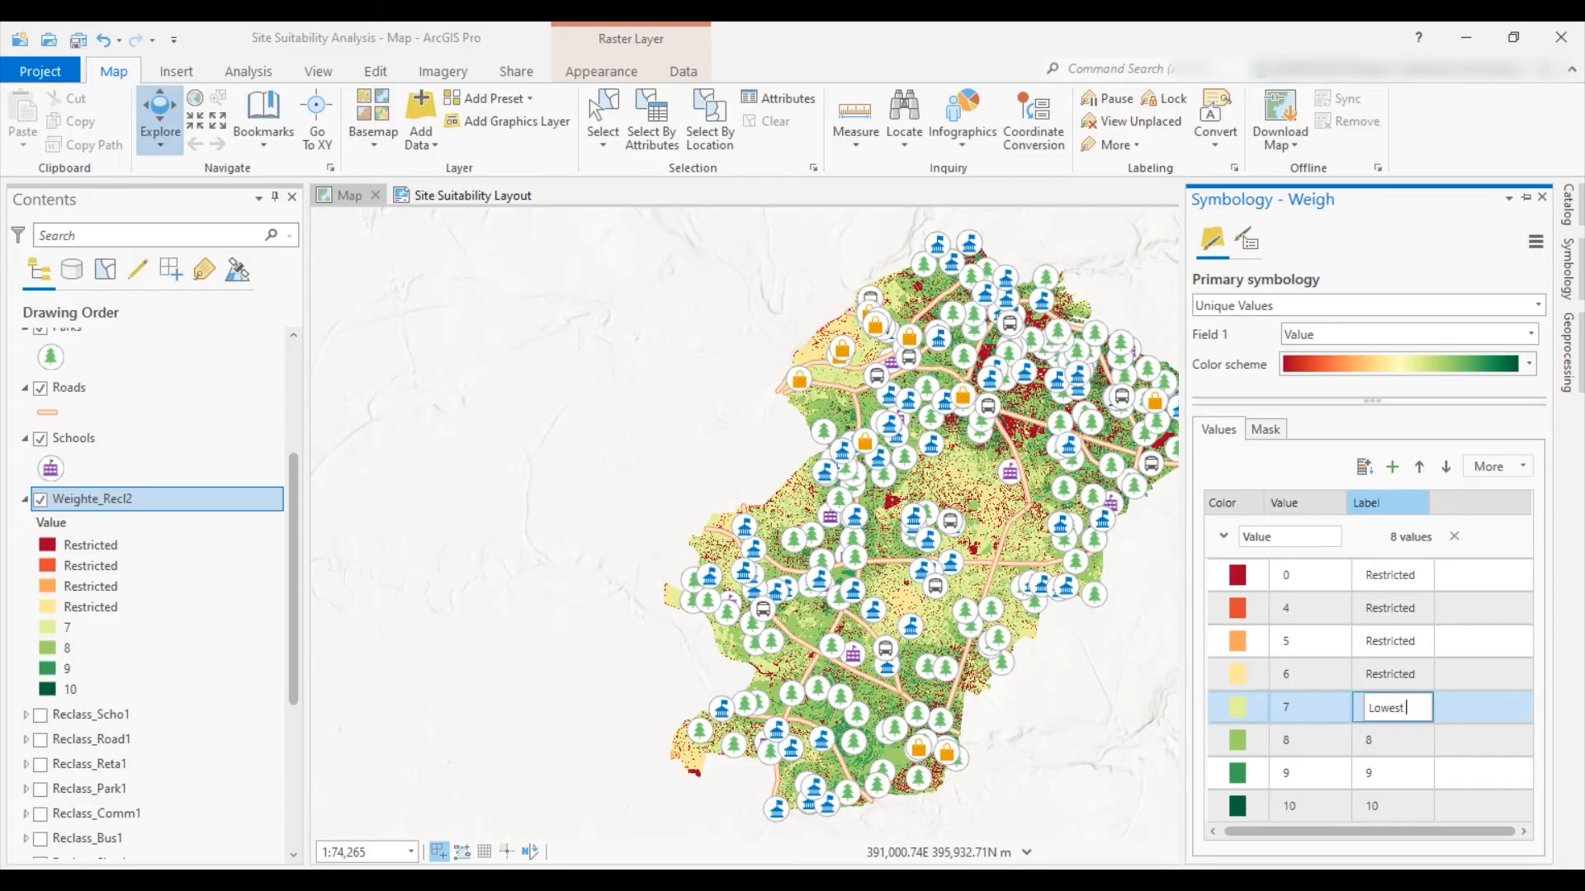
{"action": "type", "text": "able Area"}
{"action": "left_click", "coordinate": [1385, 739]}
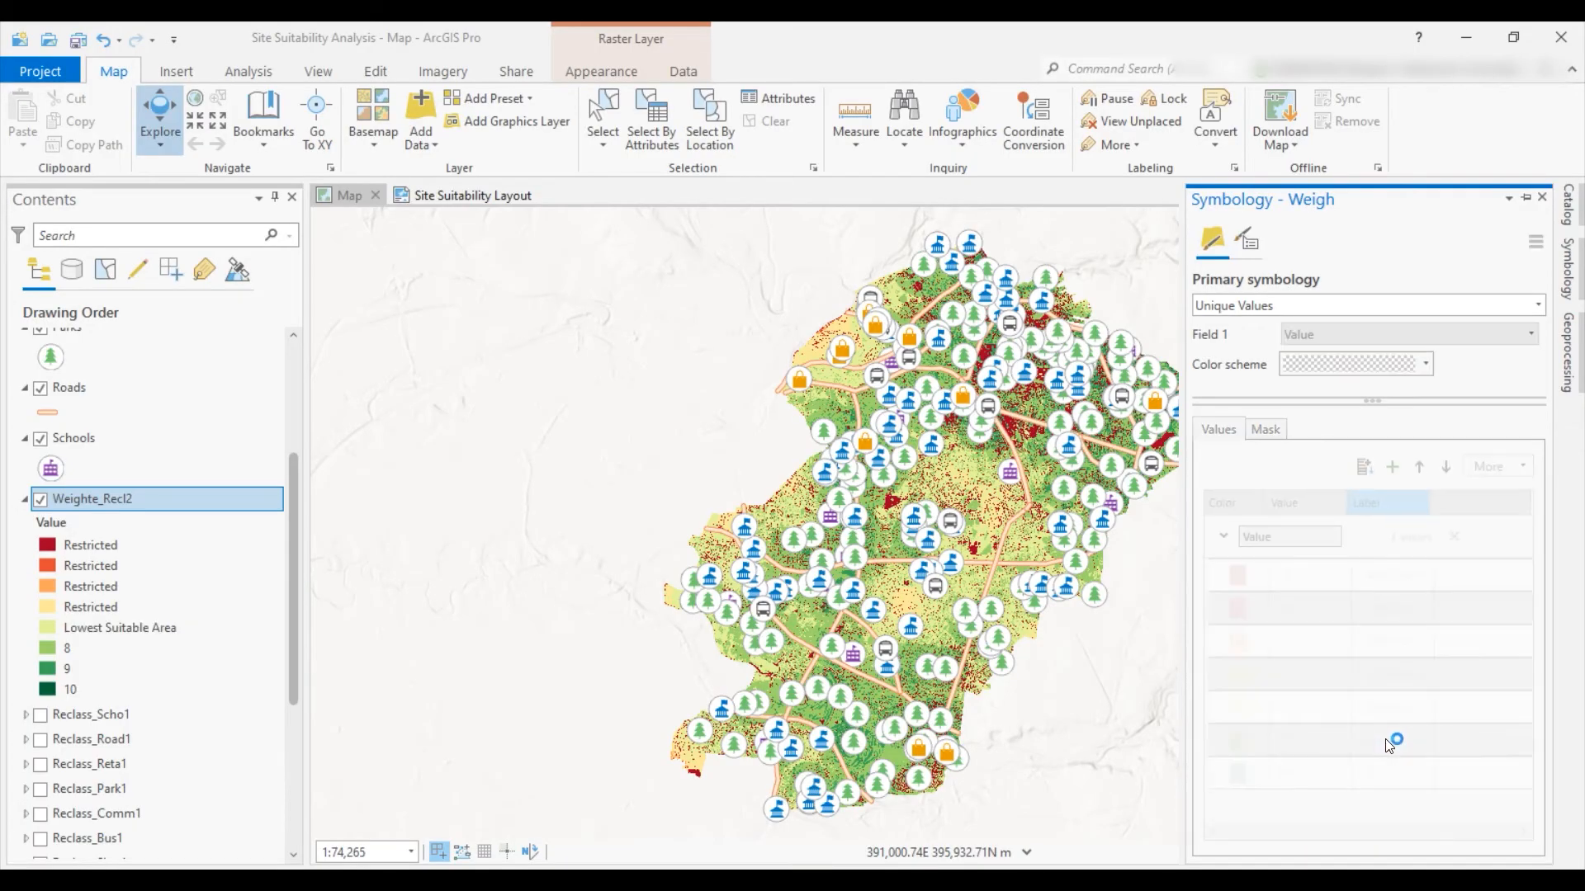
{"action": "left_click", "coordinate": [1367, 739]}
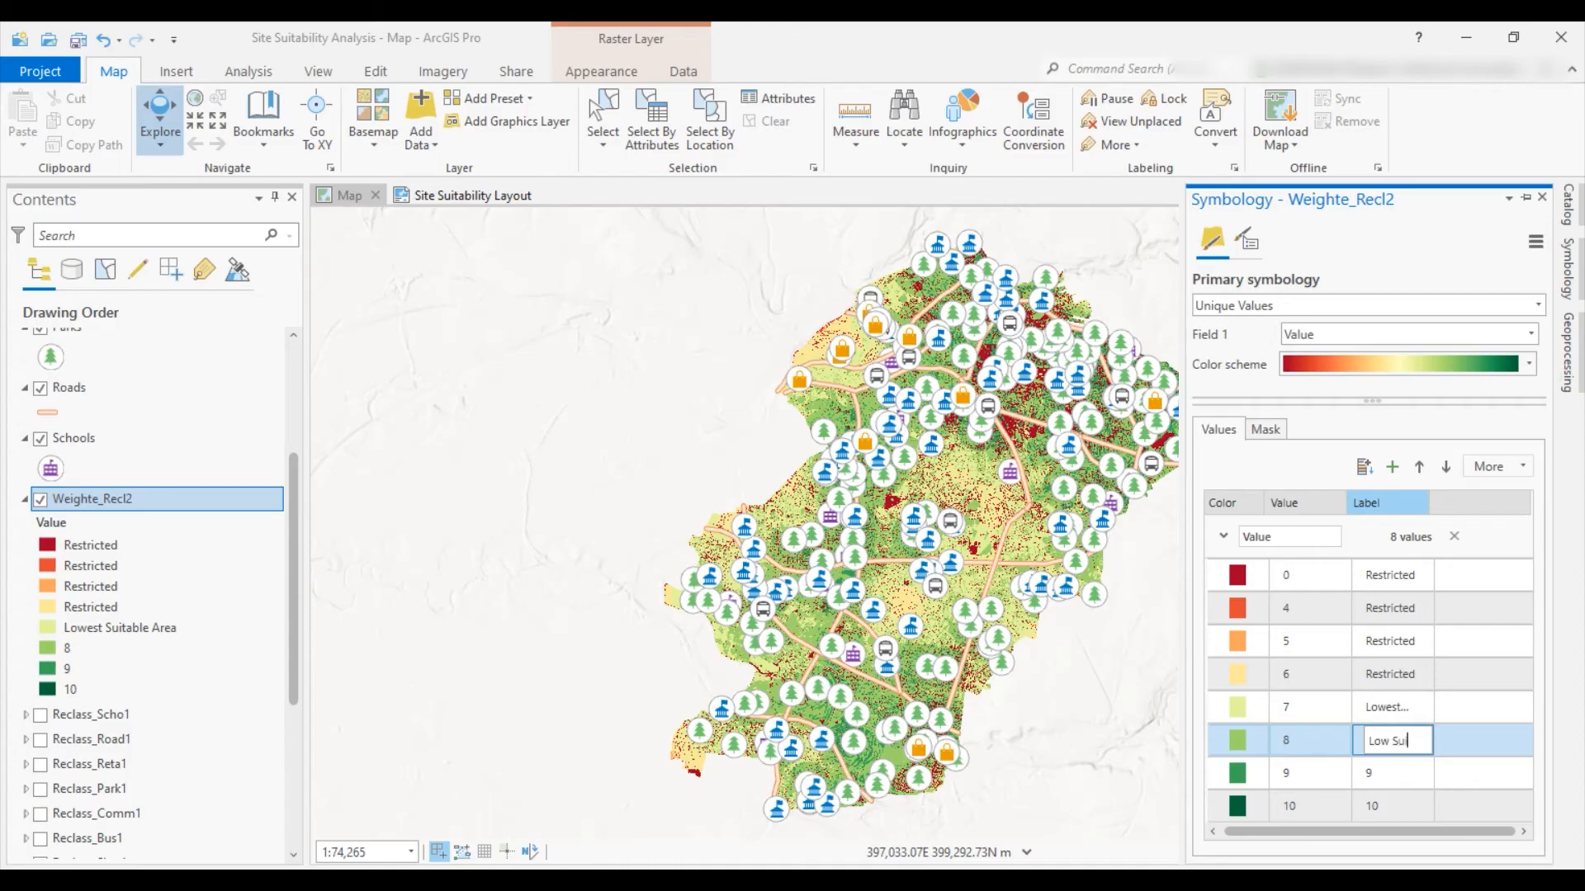
{"action": "type", "text": "Low Suitable A"}
{"action": "type", "text": "rea"}
Label value 9 as "Moderate Suitable Area" and value 10 as "High Suitable Area"
{"action": "left_click", "coordinate": [1384, 780]}
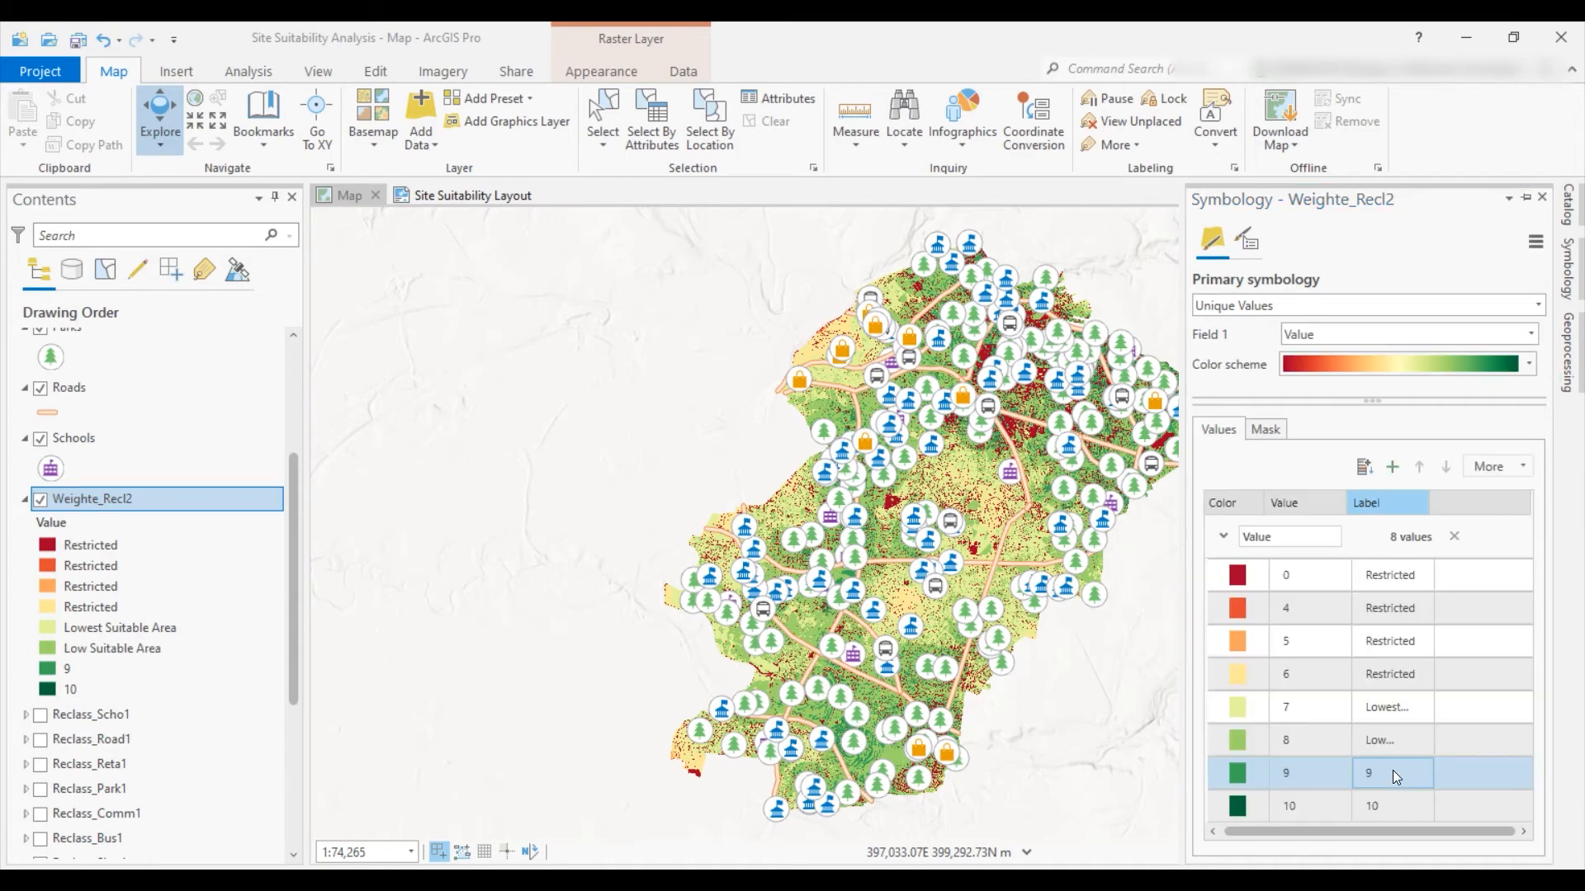
{"action": "left_click", "coordinate": [1372, 774]}
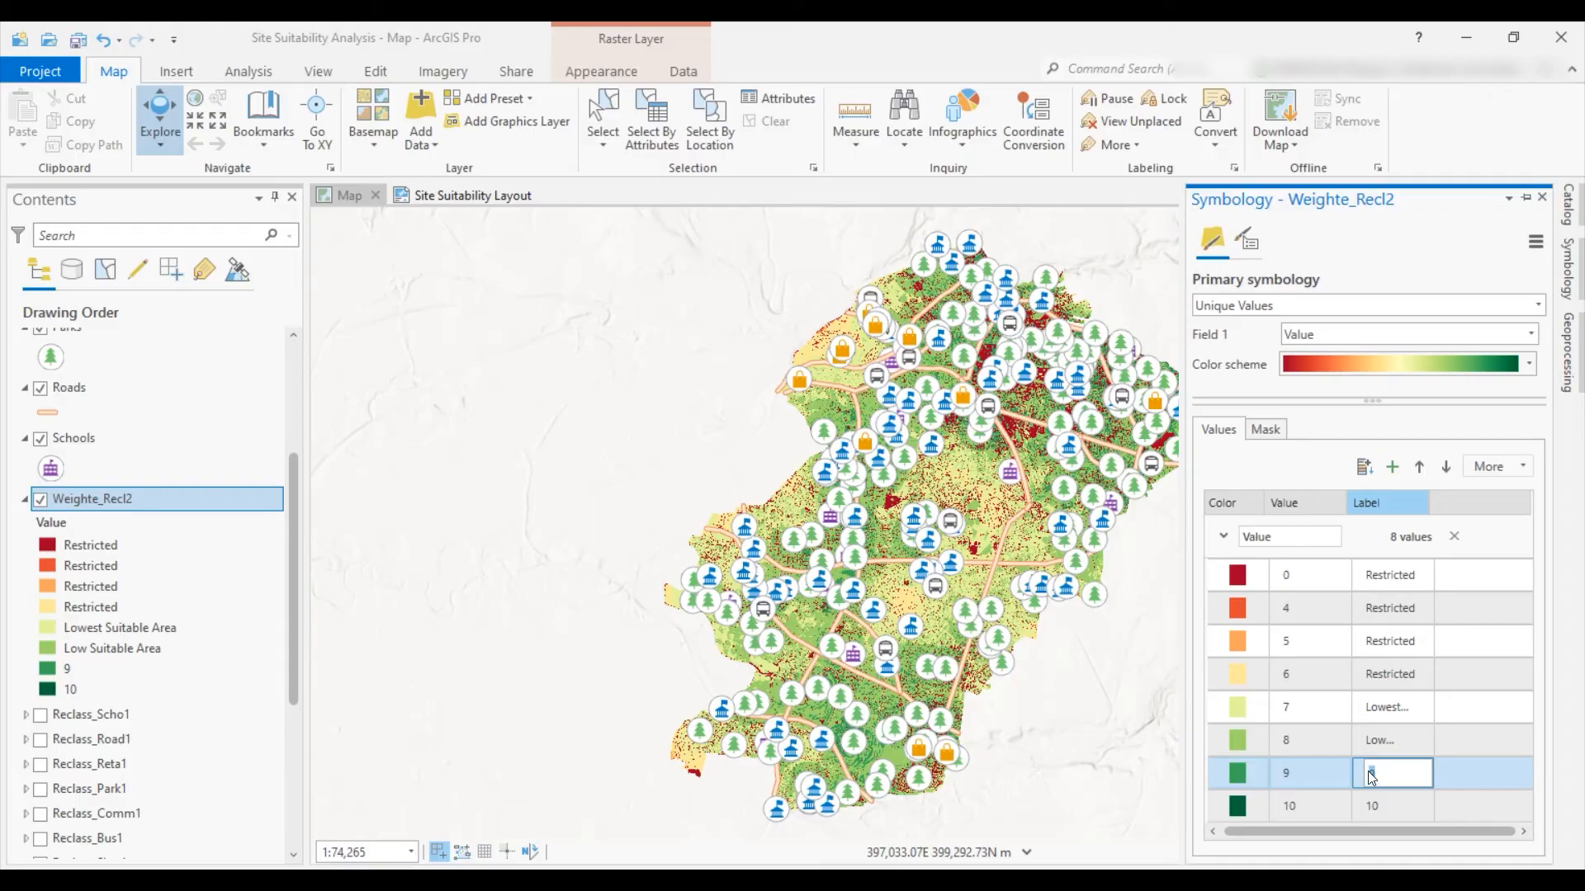
{"action": "type", "text": "Mo"}
{"action": "type", "text": "derate Suitable Are"}
{"action": "type", "text": "able Area"}
{"action": "left_click", "coordinate": [1393, 804]}
{"action": "left_click", "coordinate": [1393, 804]}
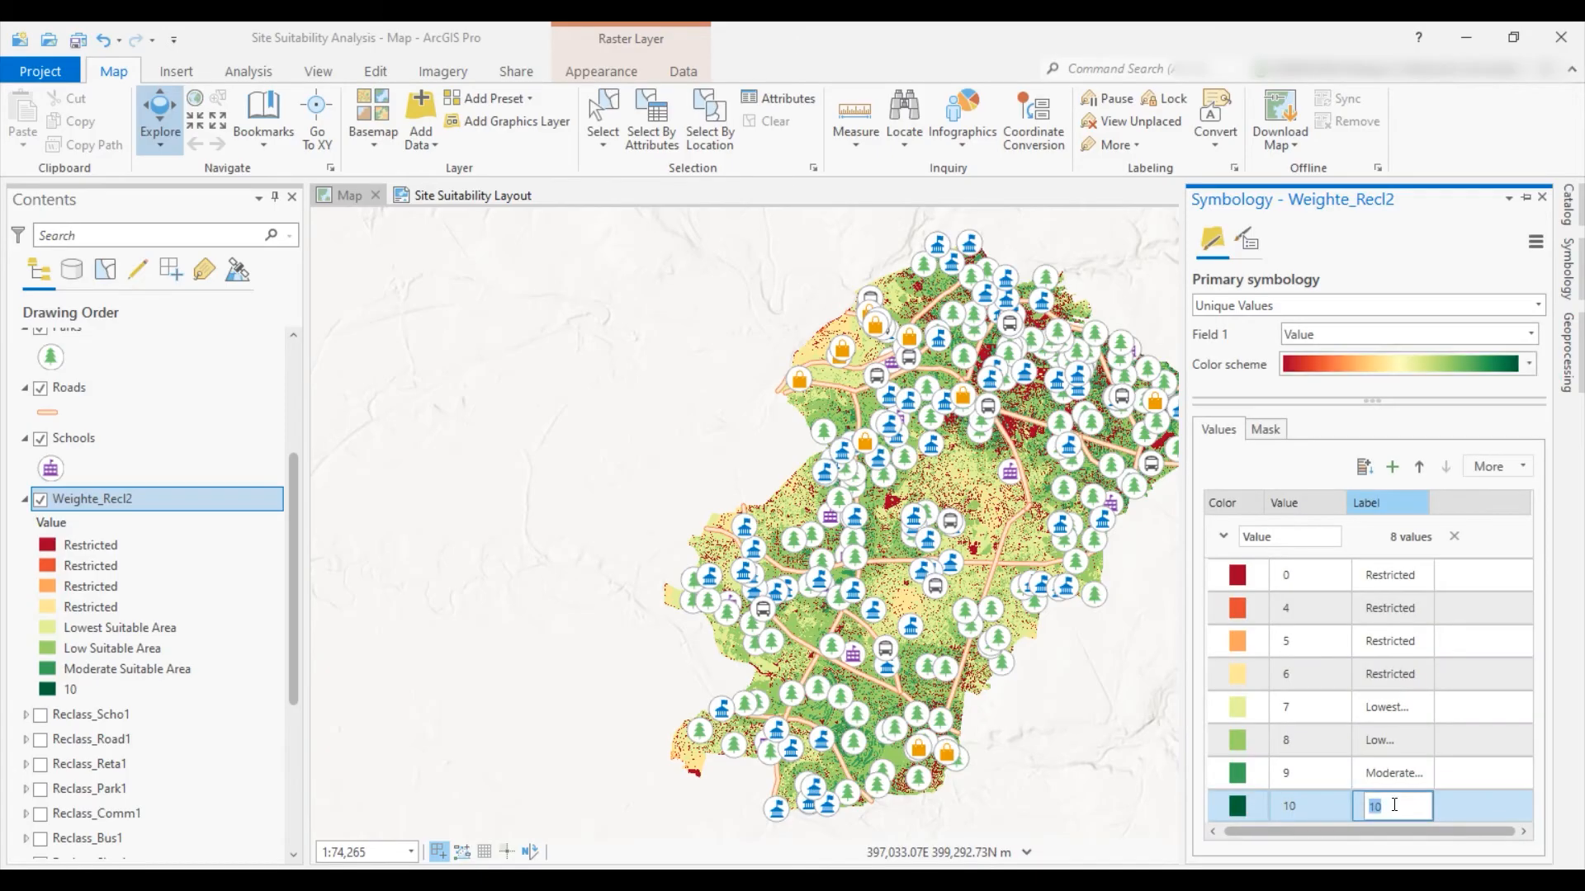
{"action": "type", "text": "High Suitable Area"}
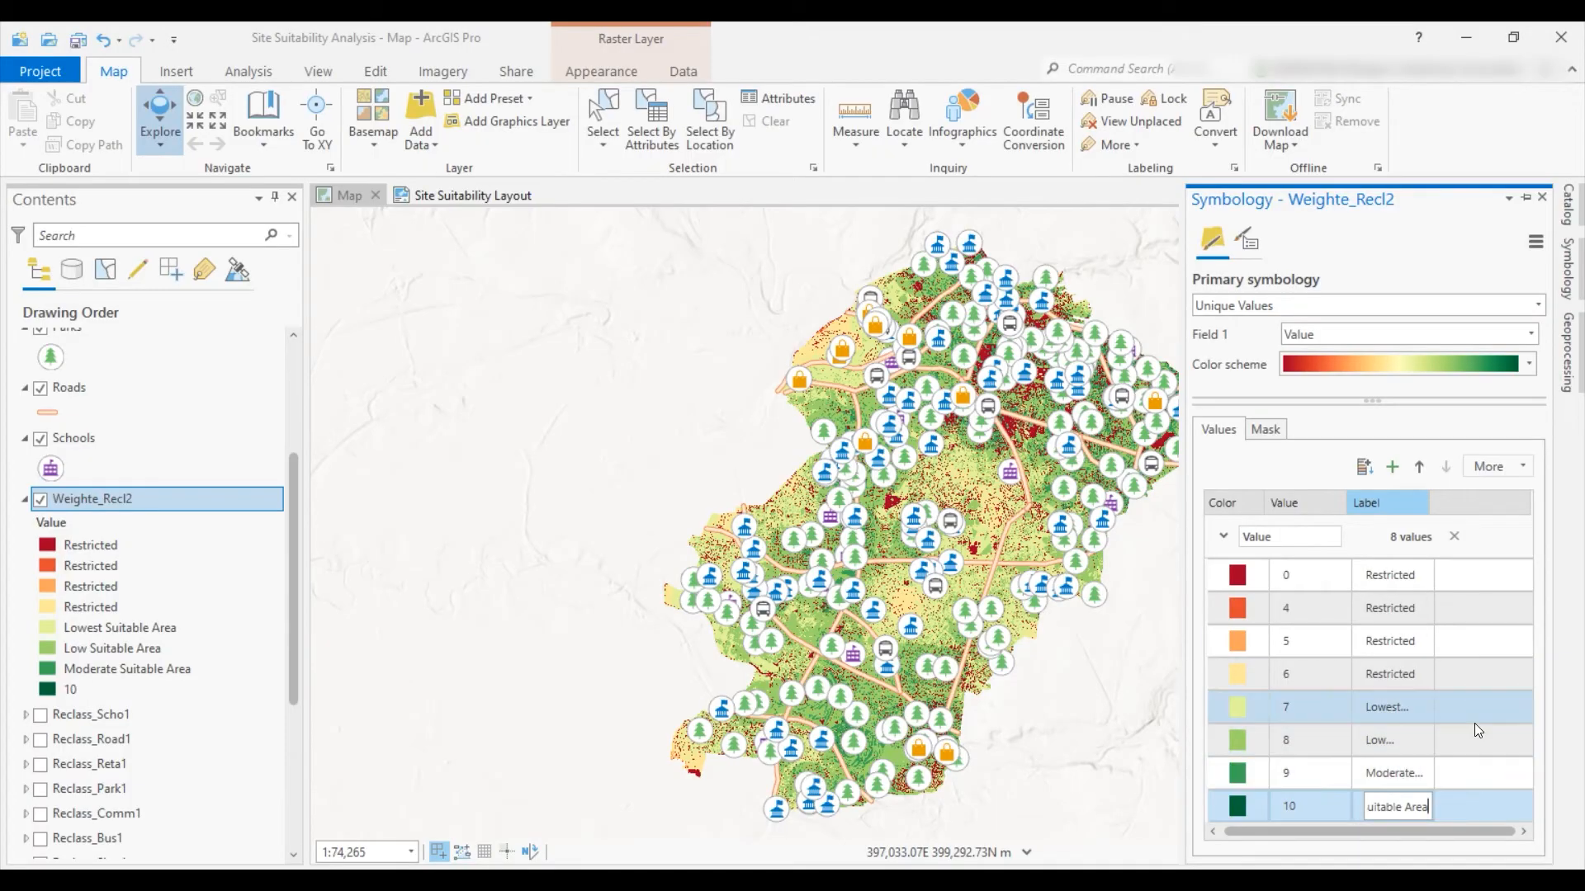
Clear the "Value" heading above the class labels of the Weighte_Recl2 layer
{"action": "left_click", "coordinate": [66, 524]}
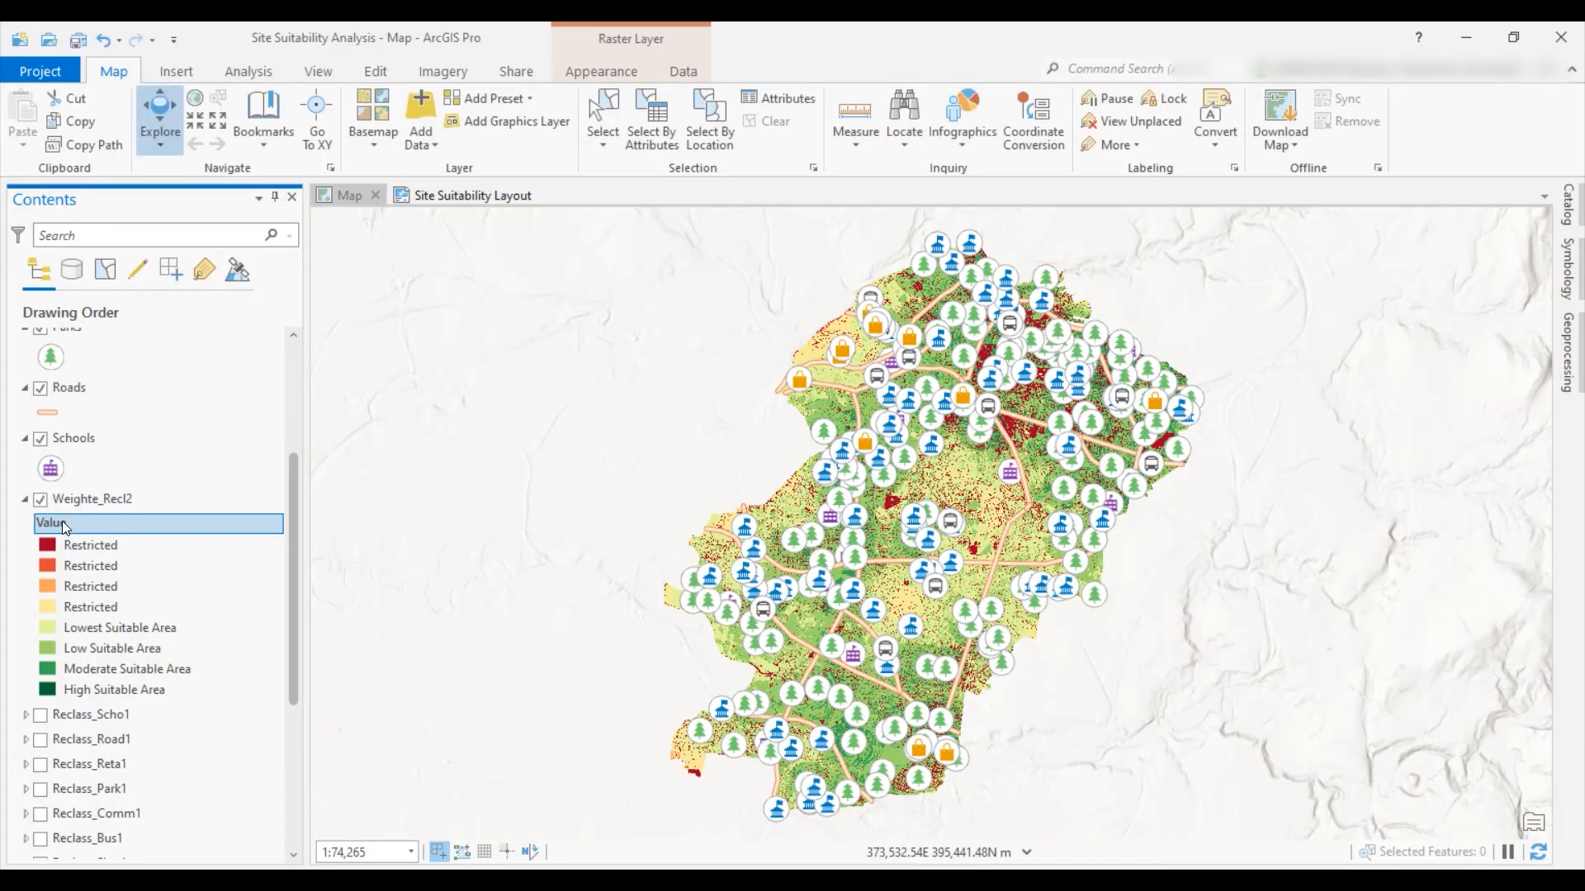
{"action": "left_click", "coordinate": [62, 522]}
{"action": "key", "text": "BackSpace"}
Blank out the name of the Weighte_Recl2 layer in its layer properties
{"action": "left_click", "coordinate": [95, 496]}
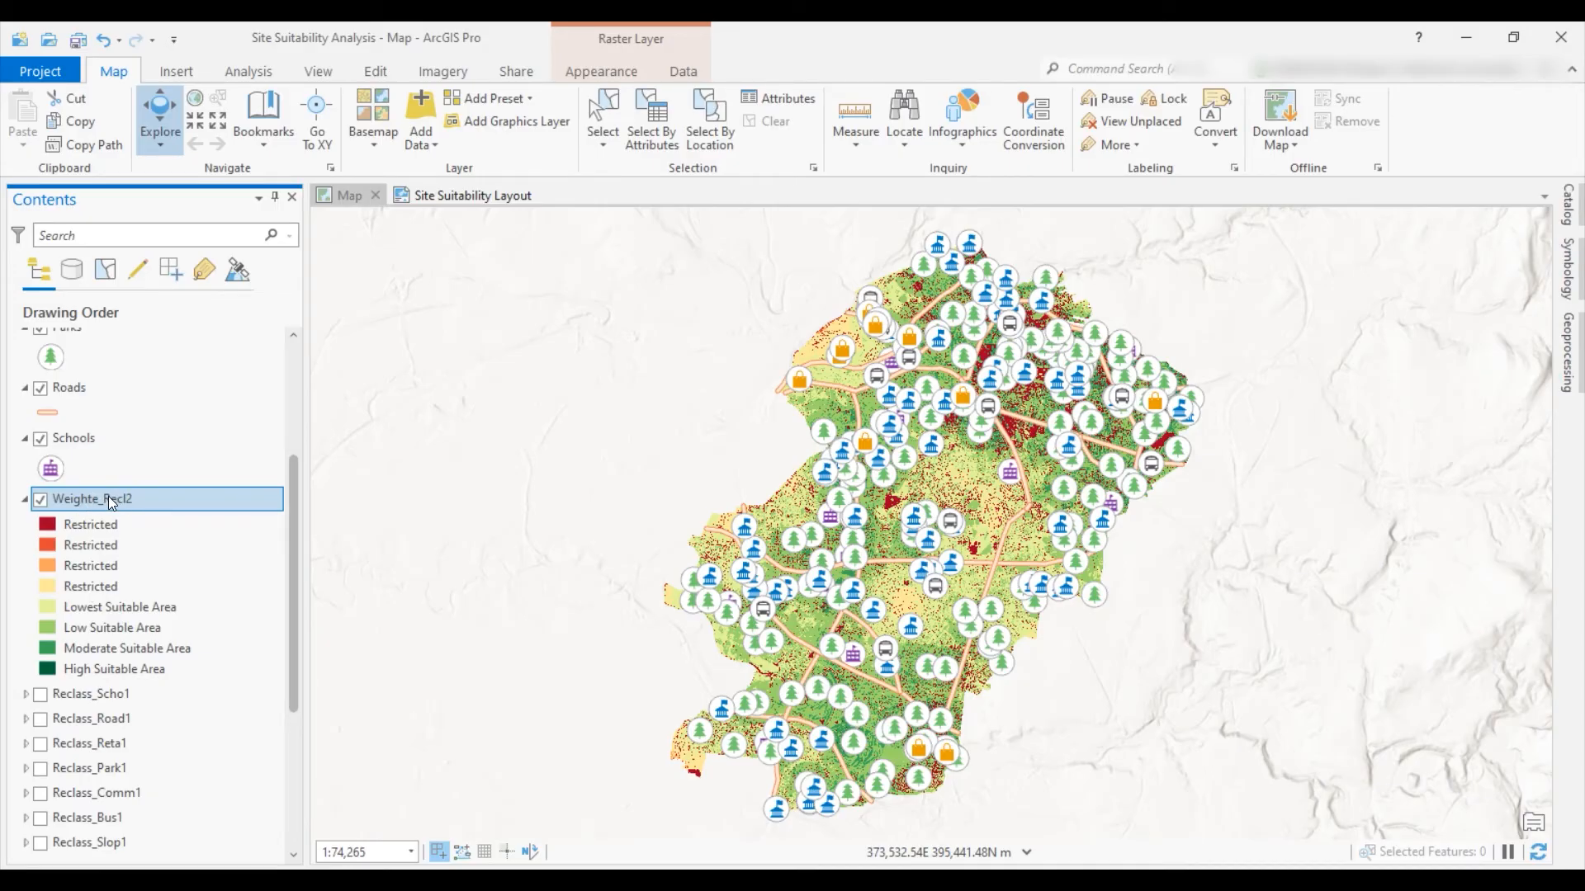
{"action": "double_click", "coordinate": [108, 497]}
{"action": "double_click", "coordinate": [781, 310]}
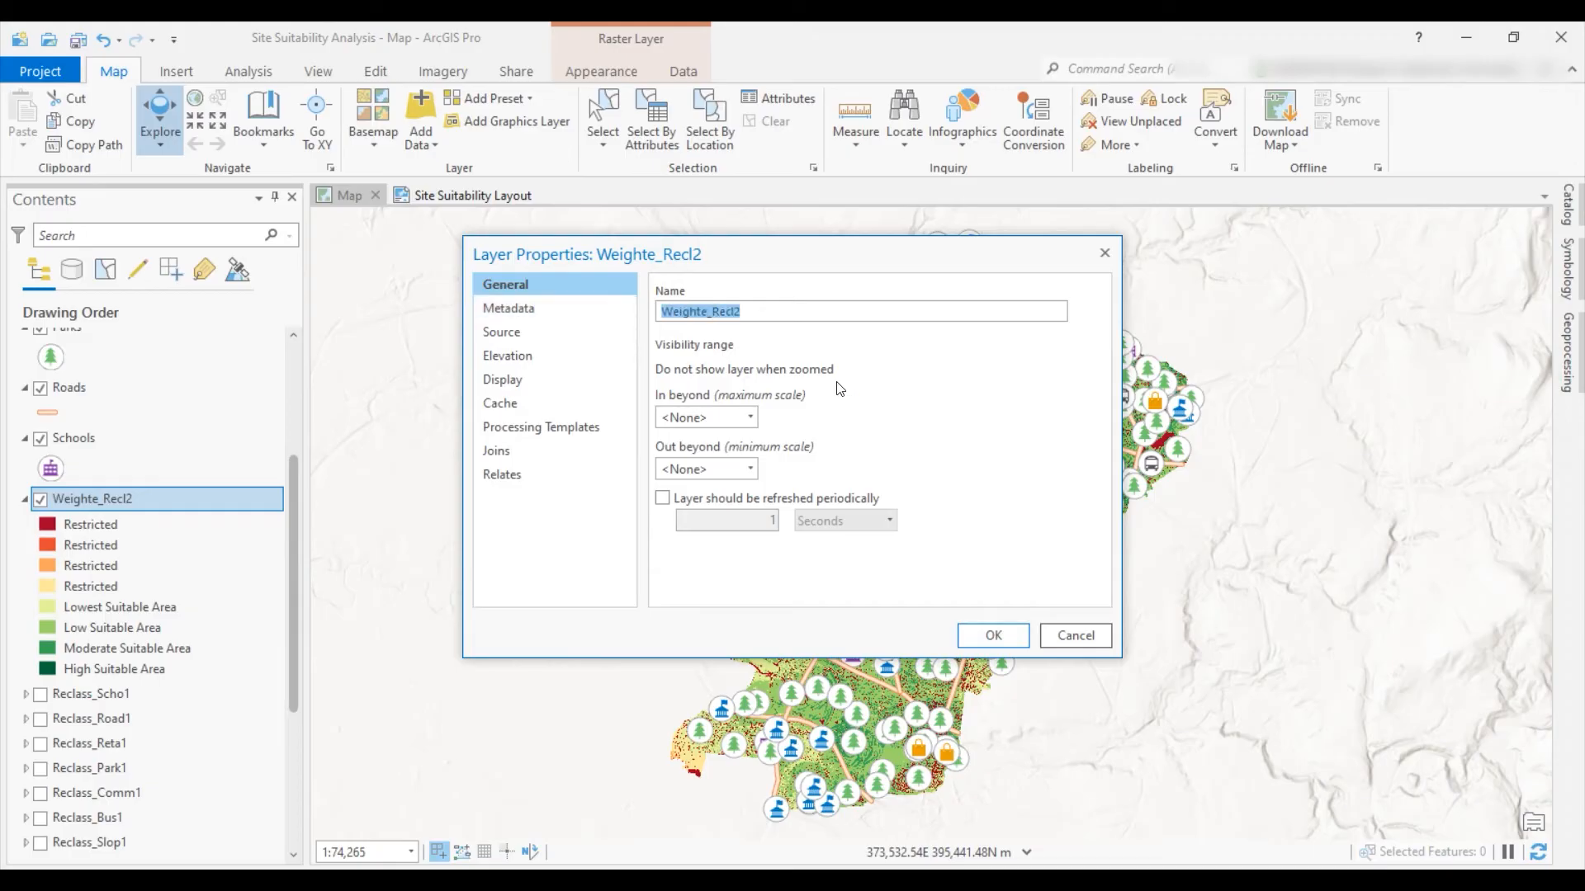
{"action": "key", "text": "BackSpace"}
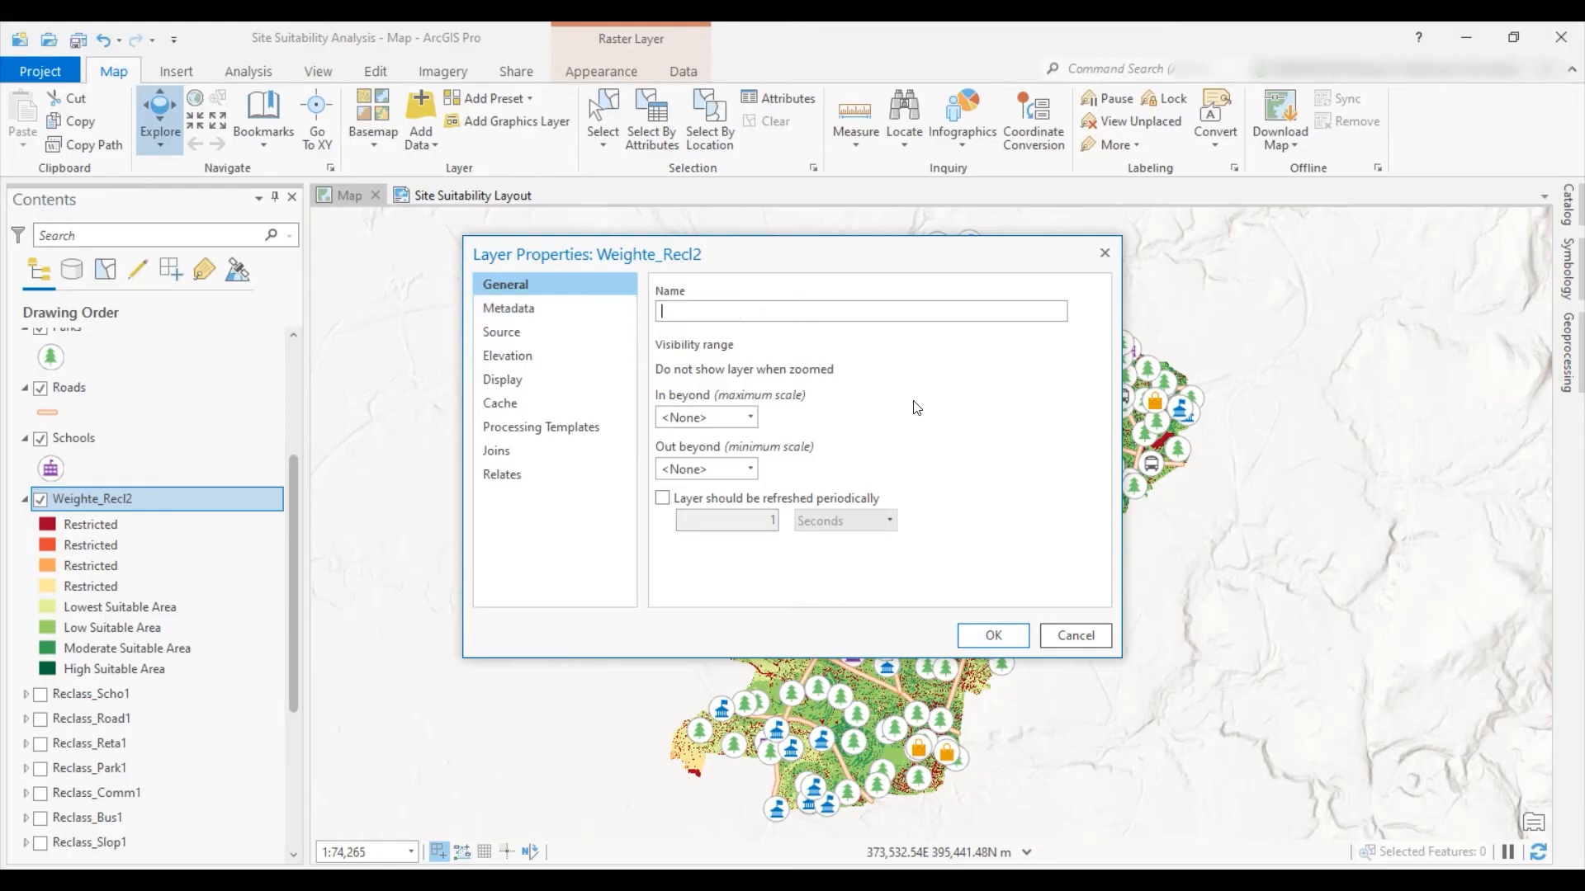
{"action": "left_click", "coordinate": [1000, 636]}
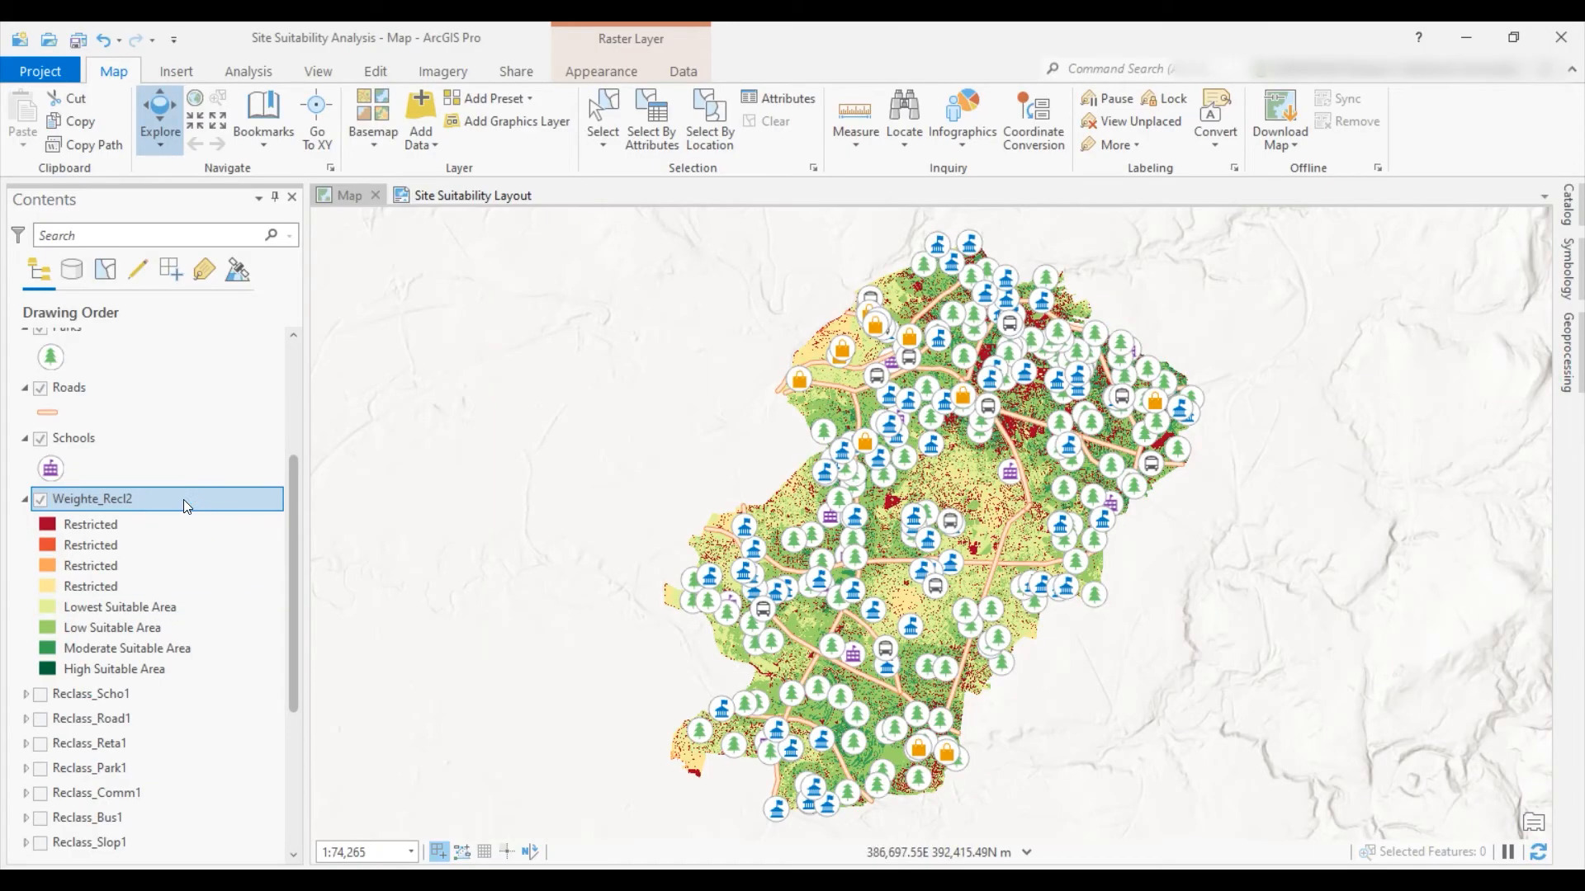
In the Site Suitability Layout, set the text size of the whole legend to 18 pt and apply it
{"action": "left_click", "coordinate": [462, 194]}
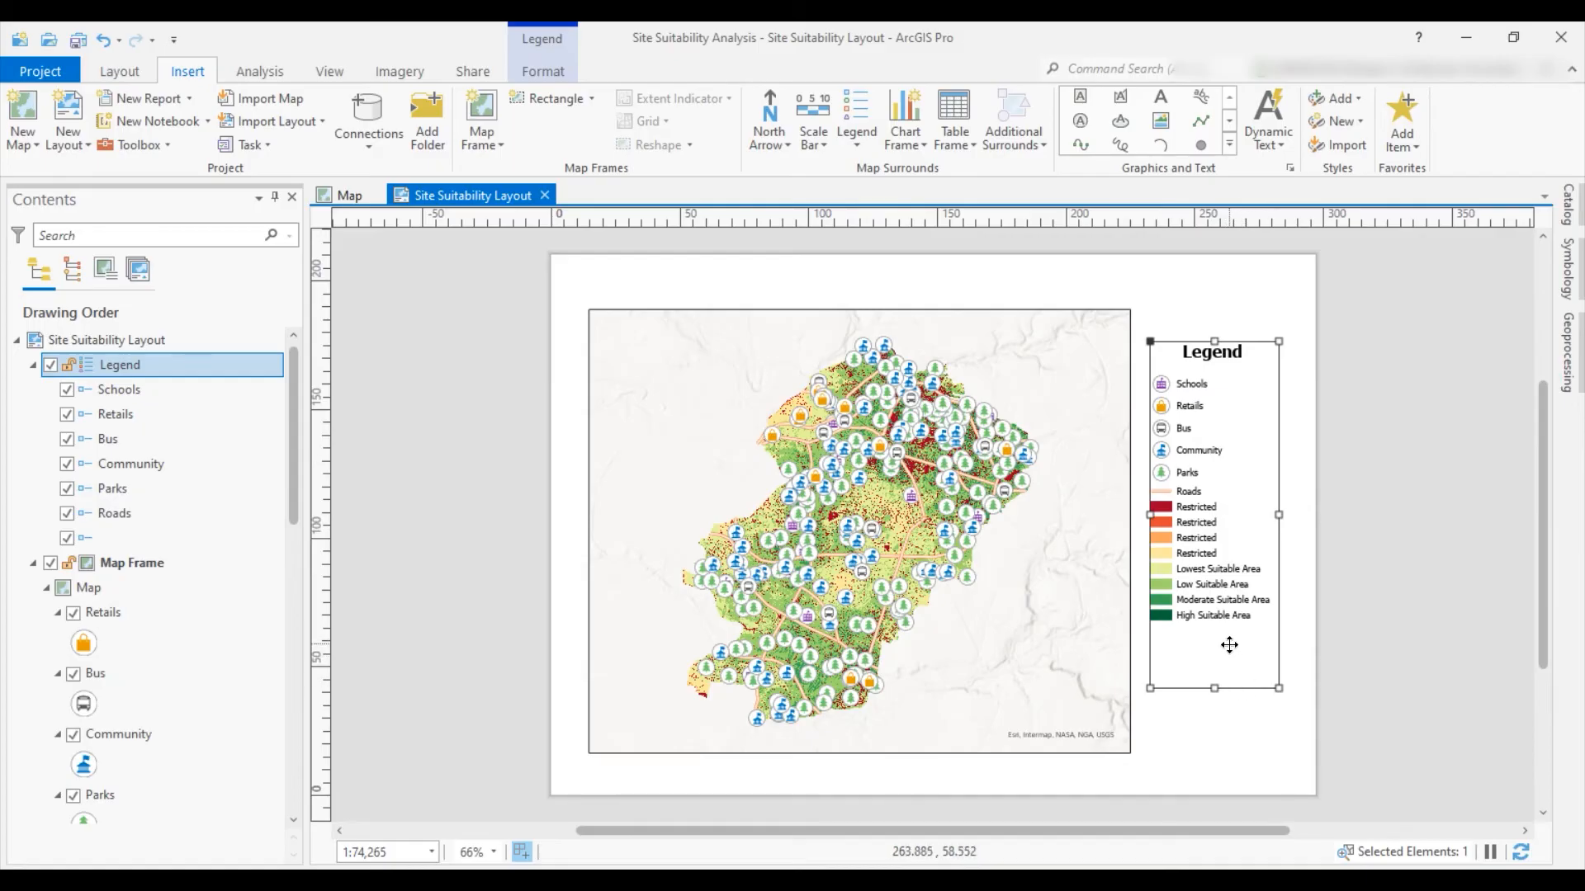
{"action": "right_click", "coordinate": [1205, 463]}
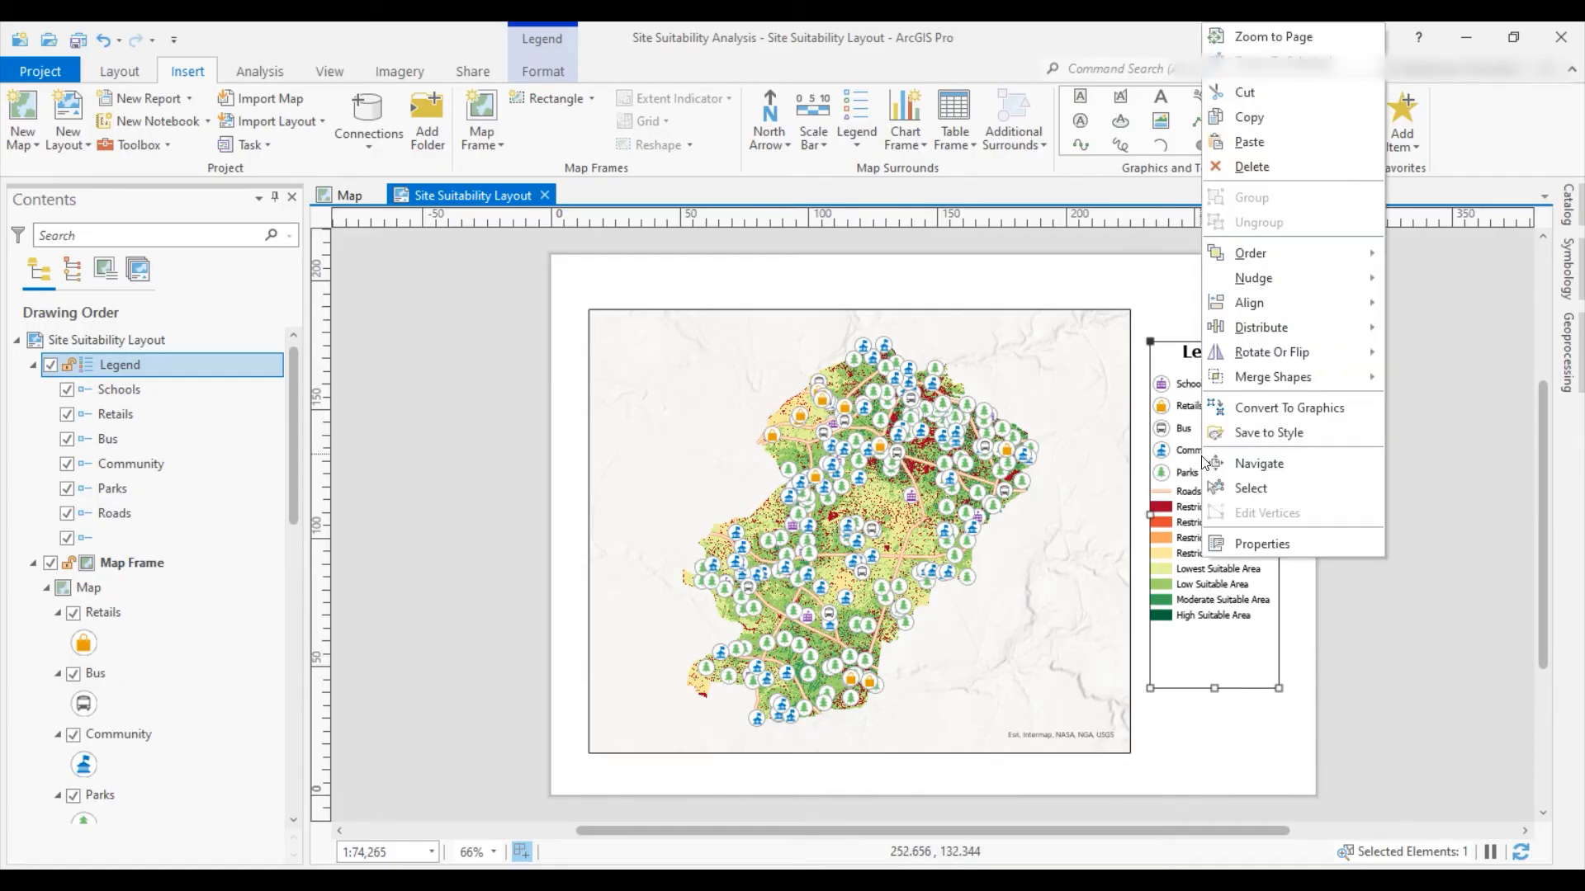
{"action": "left_click", "coordinate": [1299, 541]}
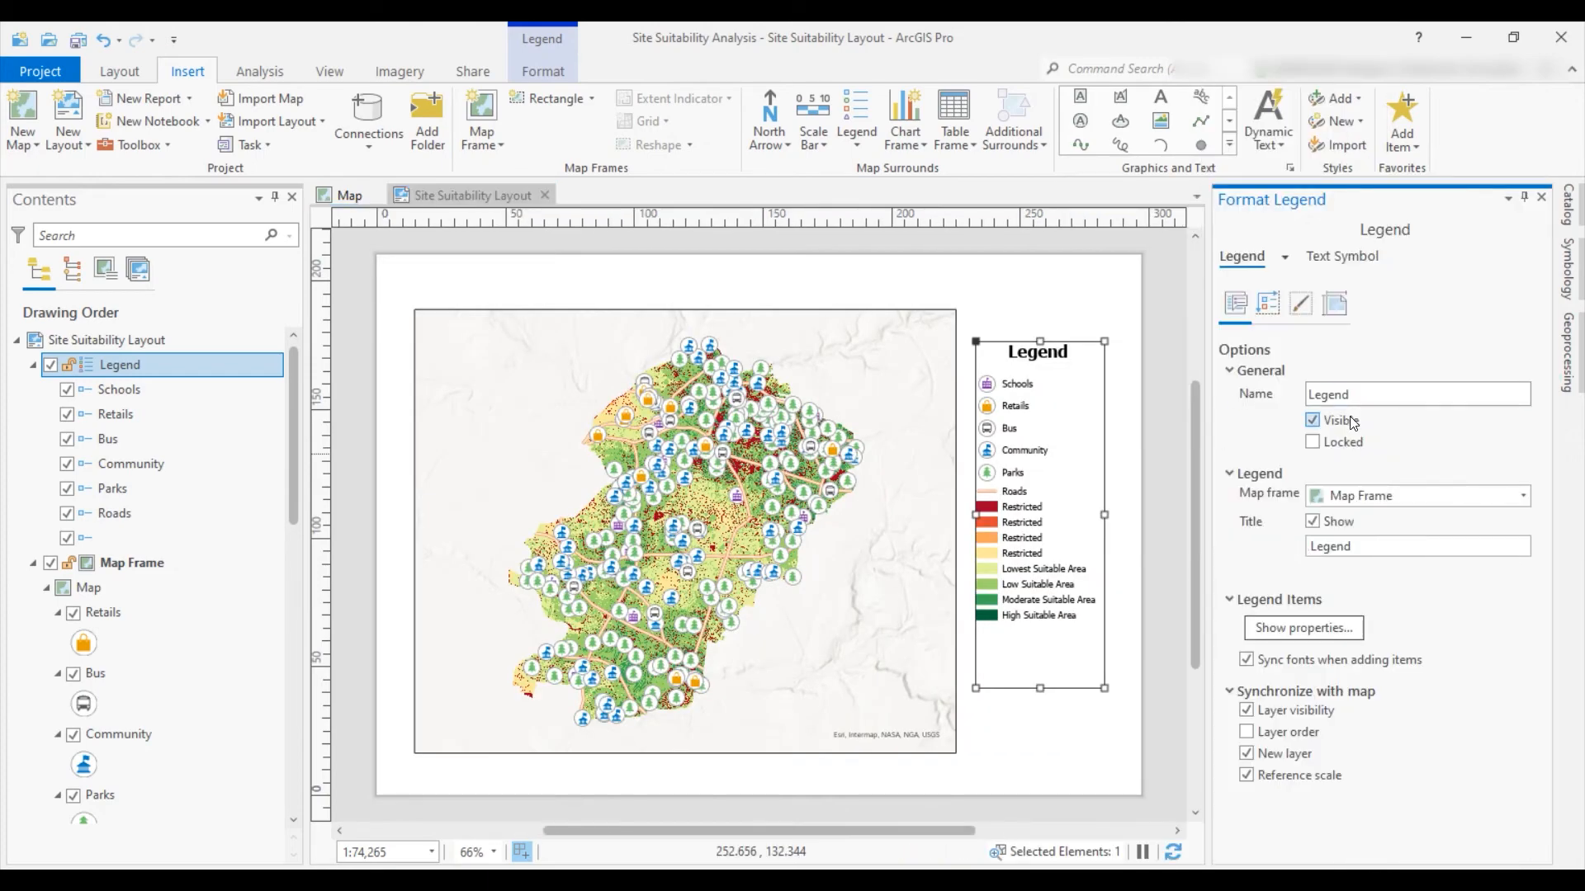
{"action": "left_click", "coordinate": [1337, 255]}
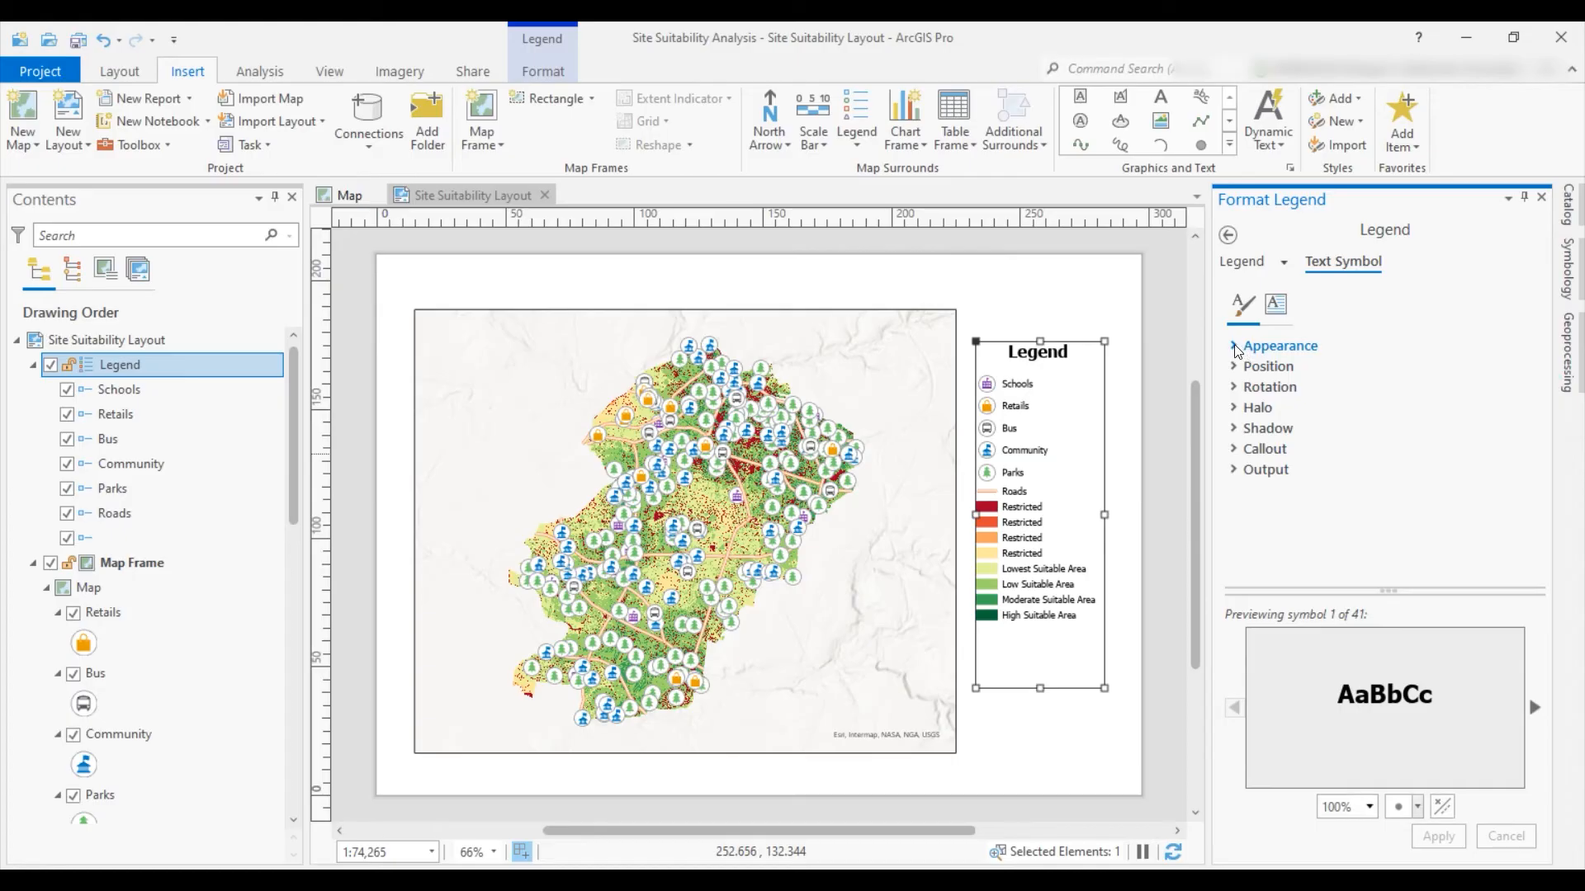
{"action": "left_click", "coordinate": [1236, 351]}
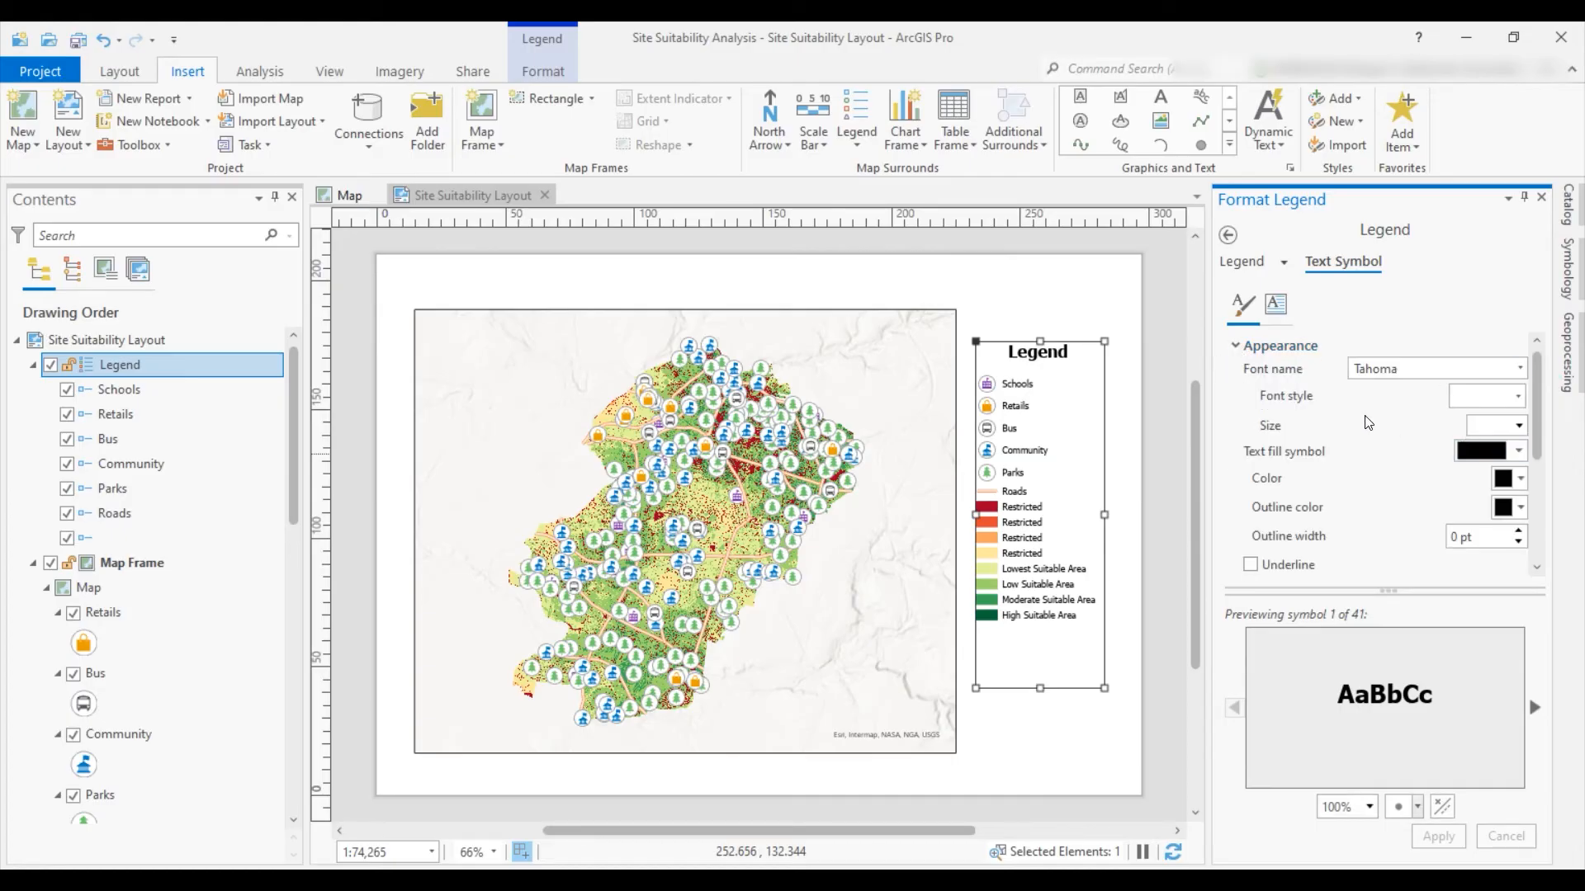
{"action": "left_click", "coordinate": [1519, 425]}
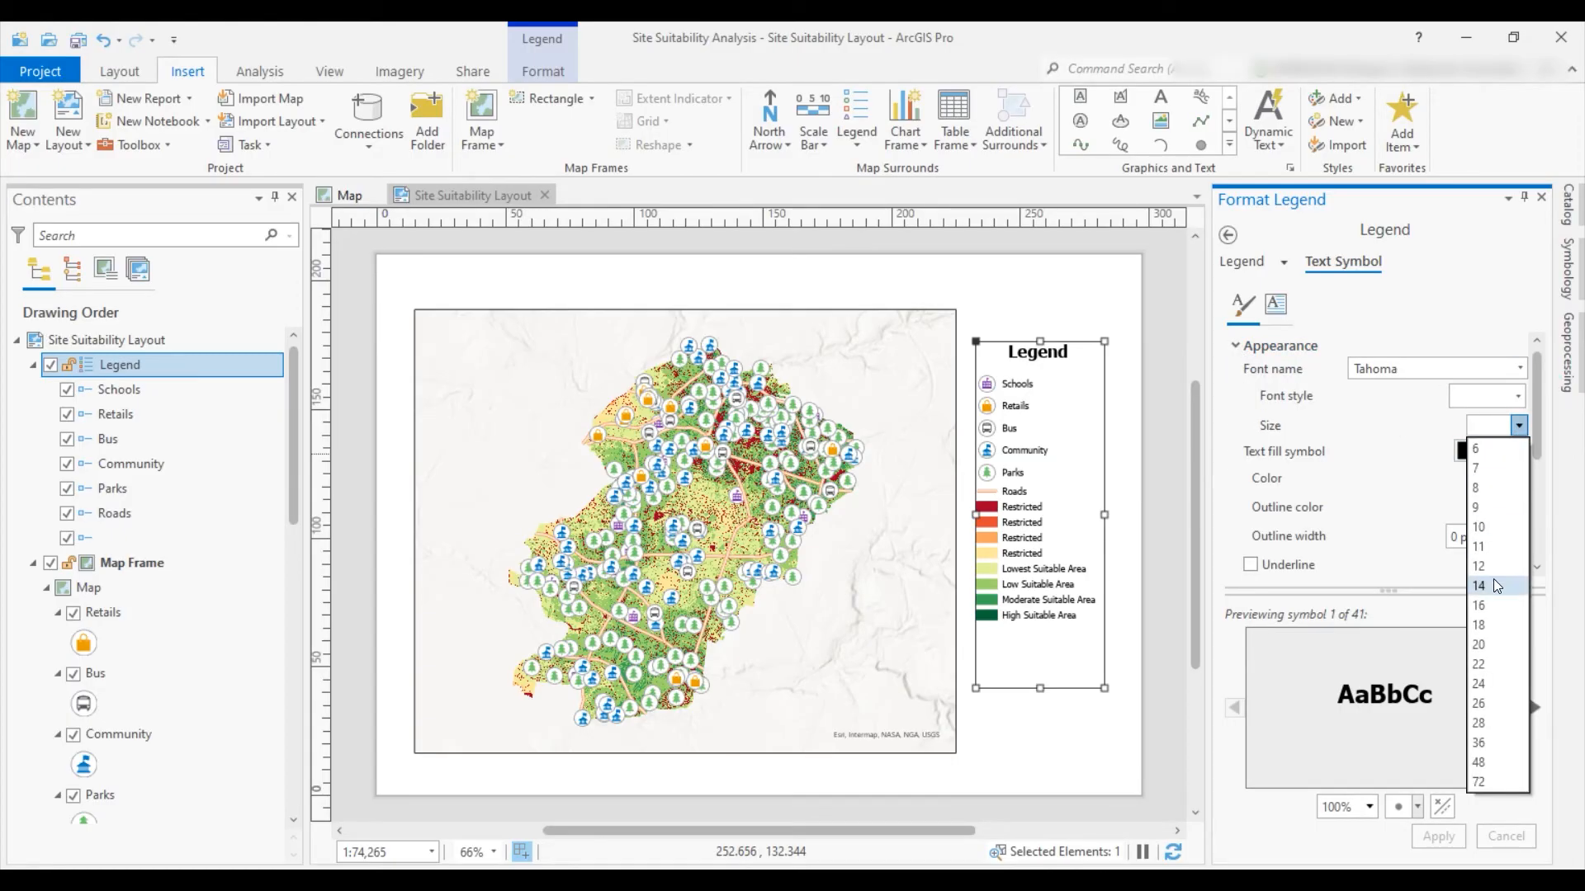
{"action": "left_click", "coordinate": [1493, 625]}
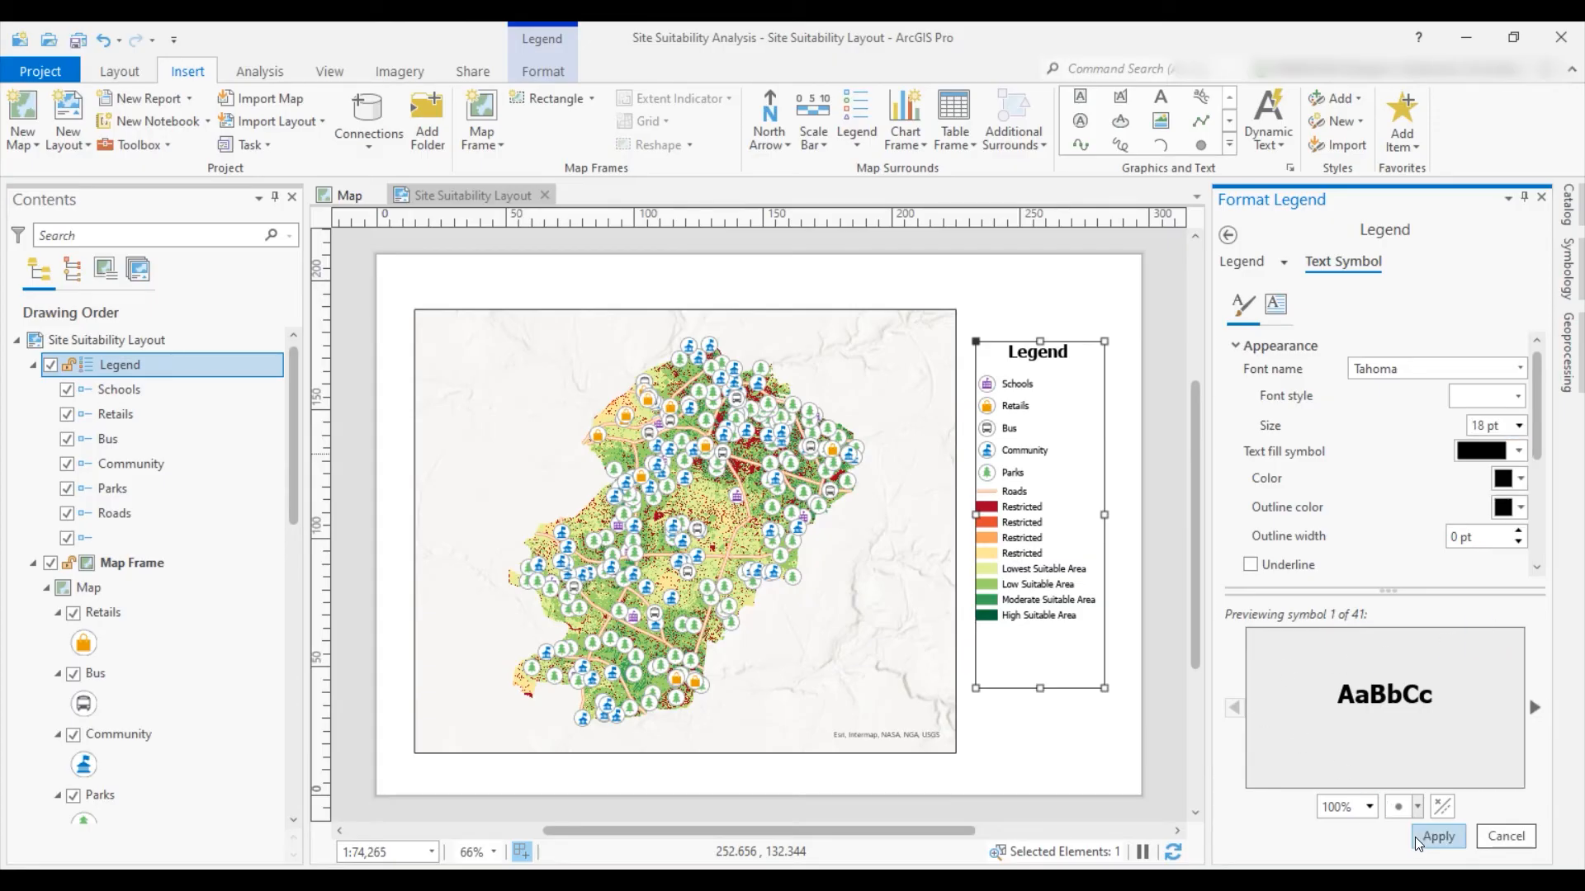
{"action": "left_click", "coordinate": [1436, 837]}
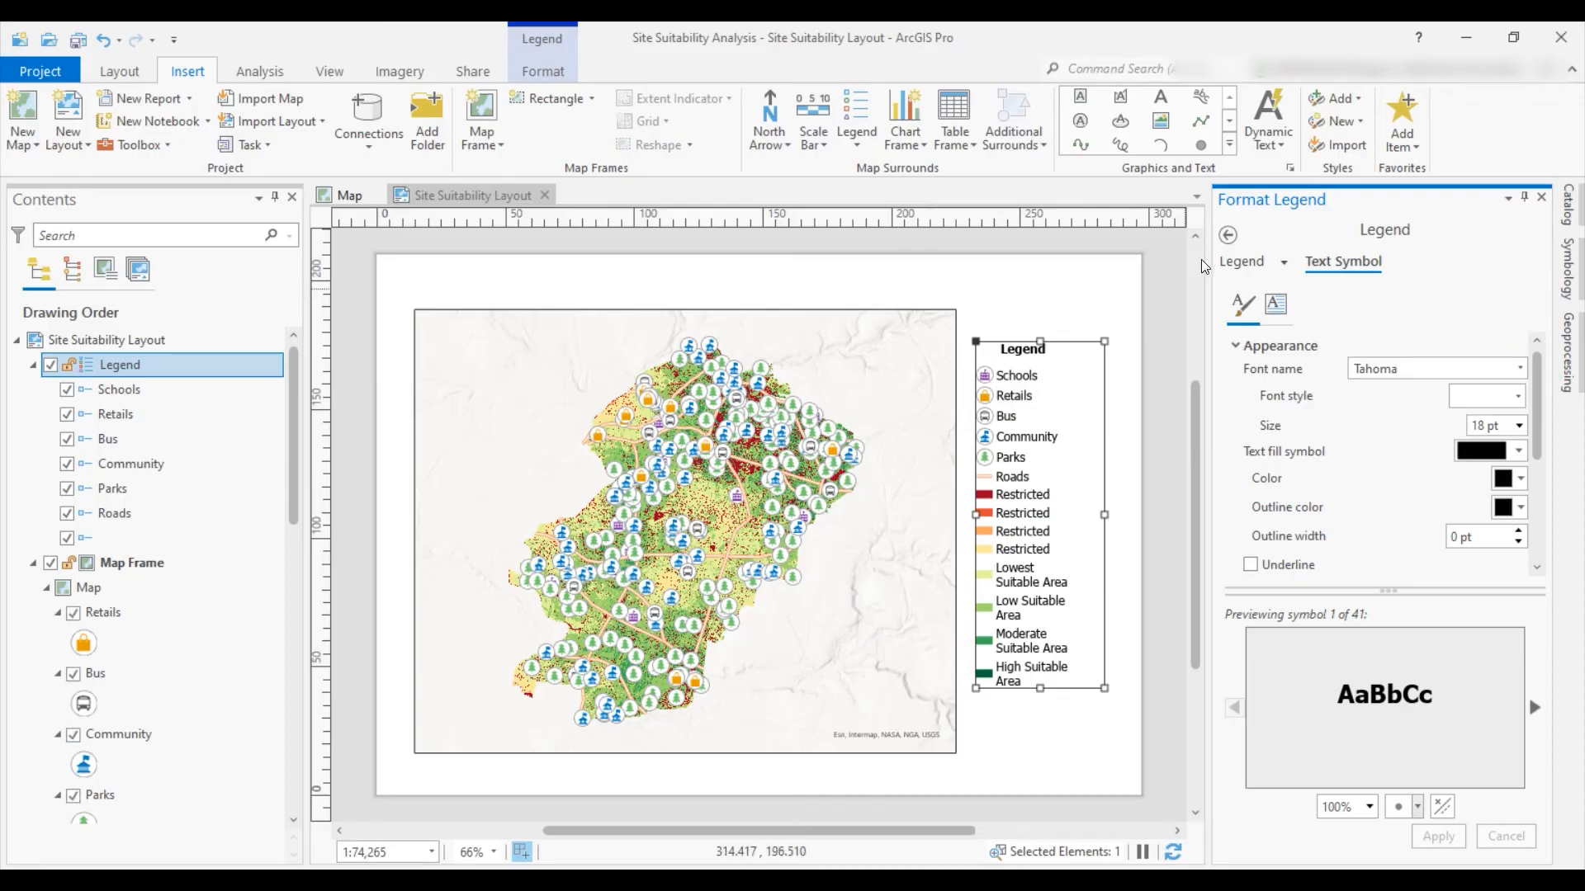
Turn off word wrapping for the legend labels and set the text size of the whole legend to 20 pt
{"action": "left_click", "coordinate": [1248, 264]}
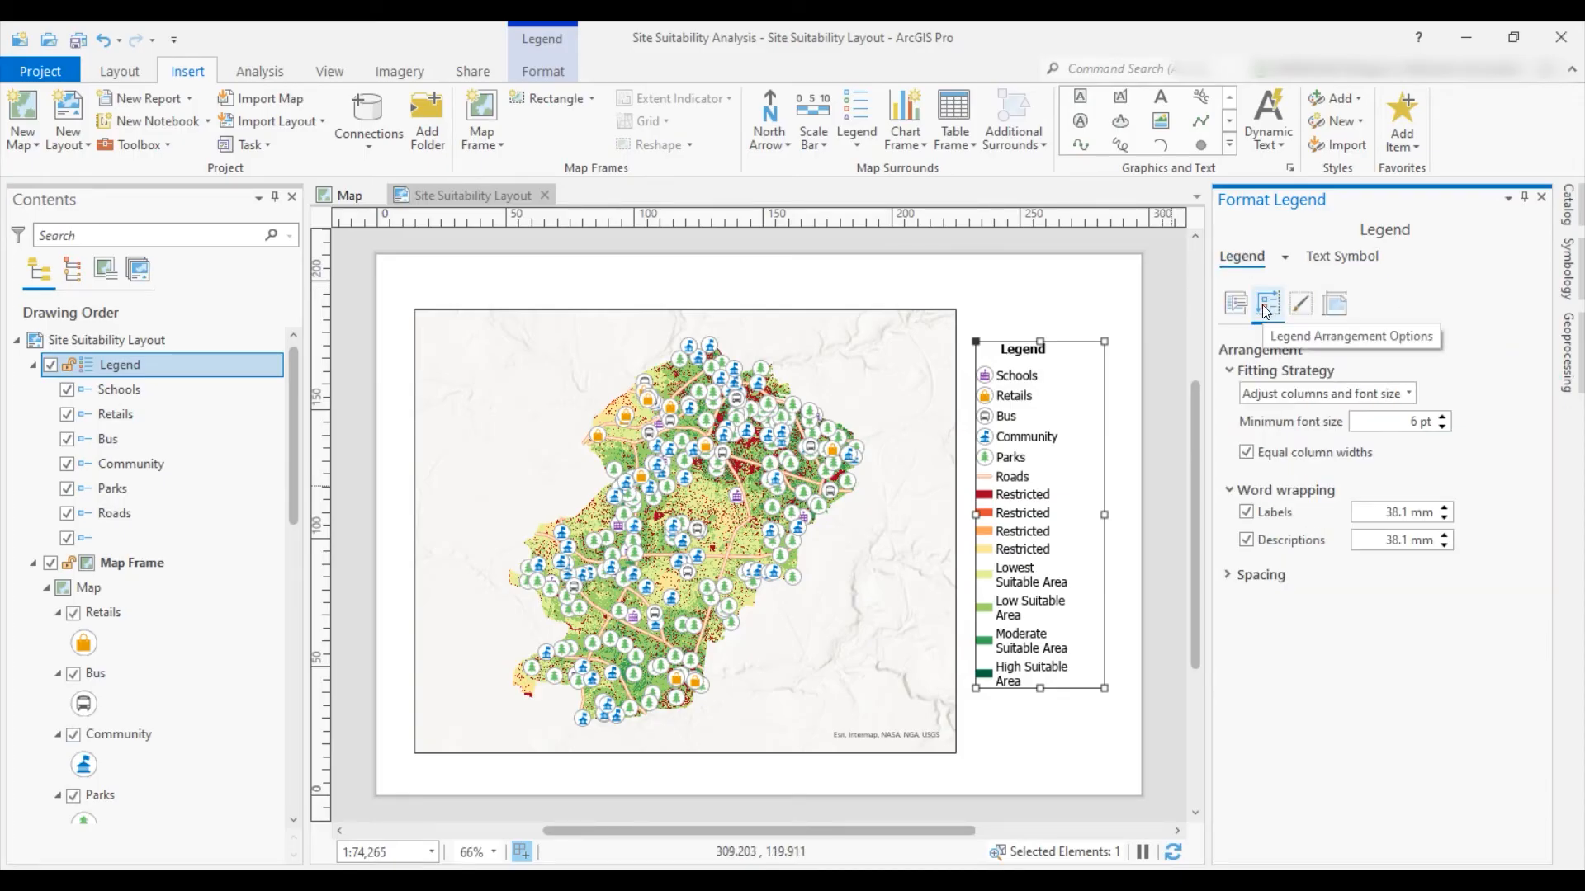
{"action": "left_click", "coordinate": [1247, 514]}
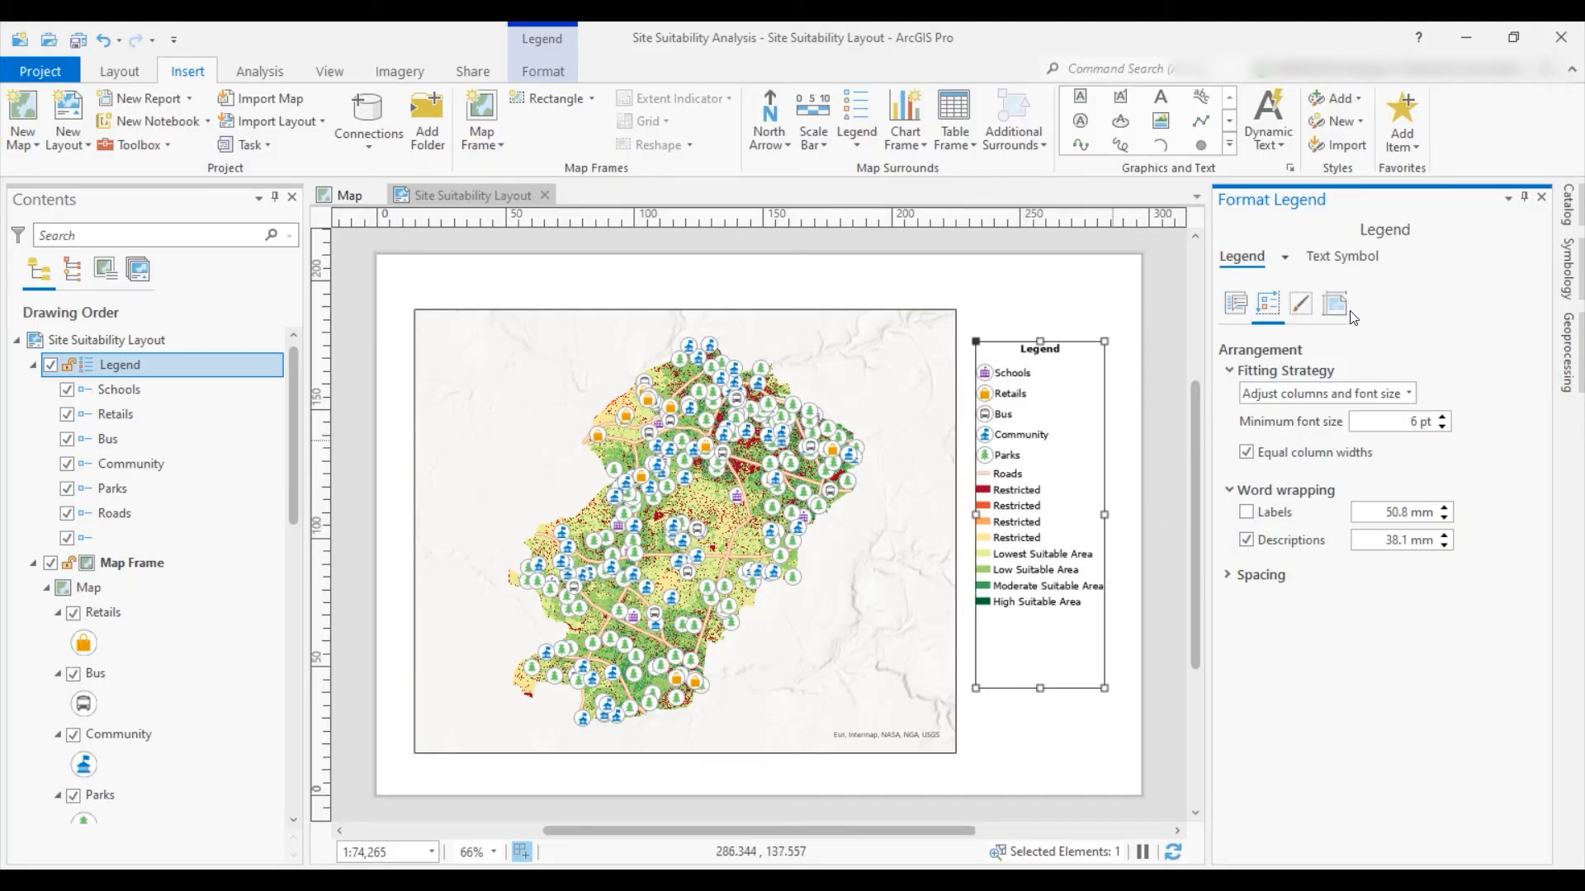
{"action": "left_click", "coordinate": [1346, 257]}
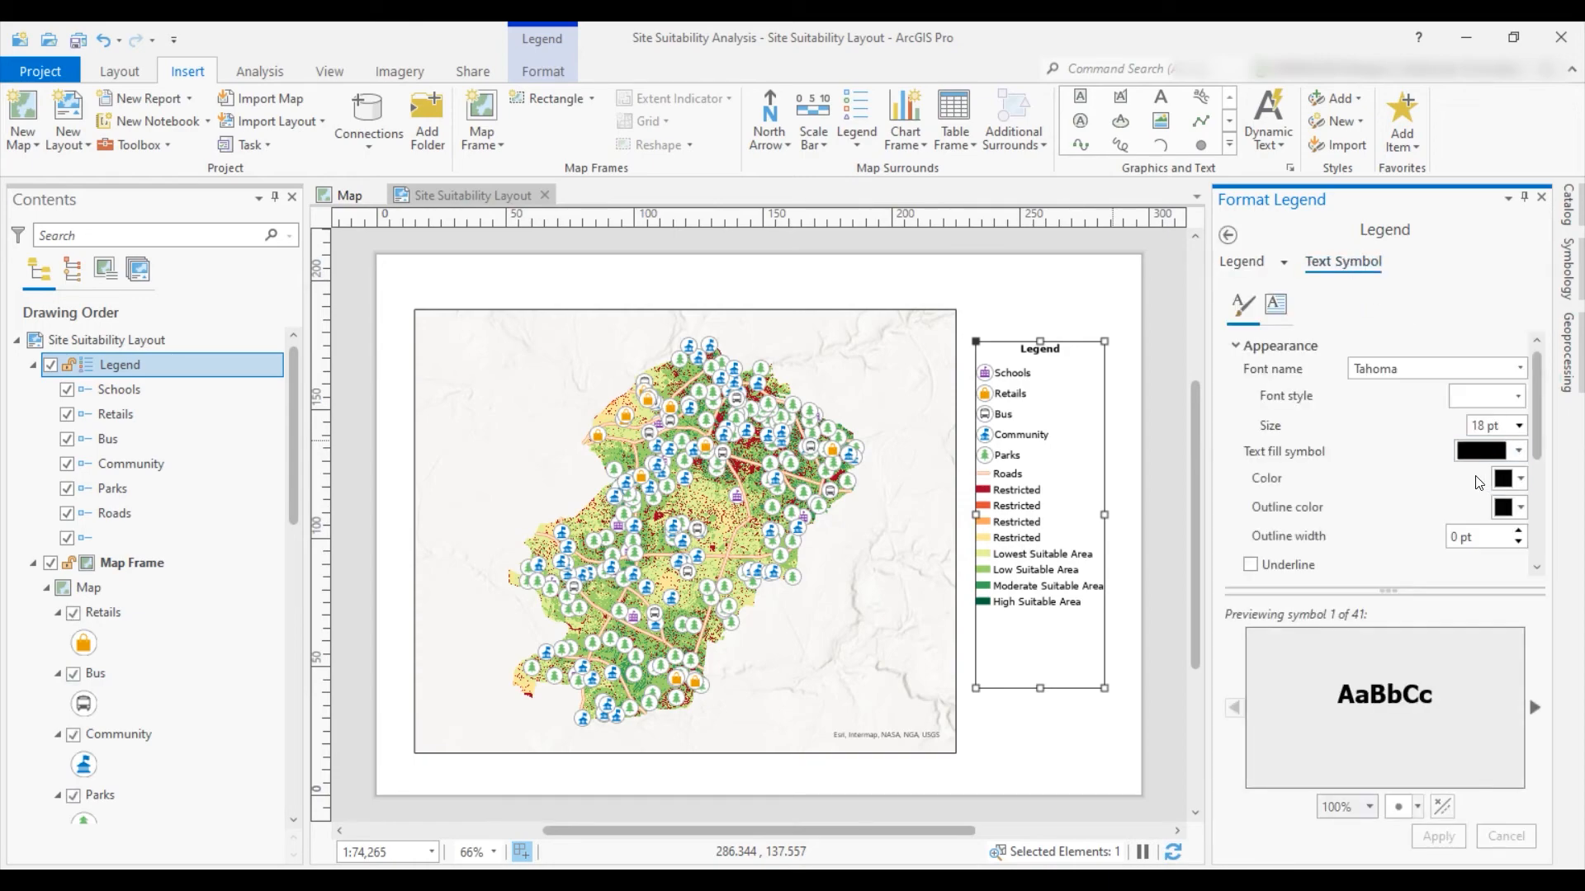
{"action": "left_click", "coordinate": [1523, 425]}
{"action": "left_click", "coordinate": [1484, 642]}
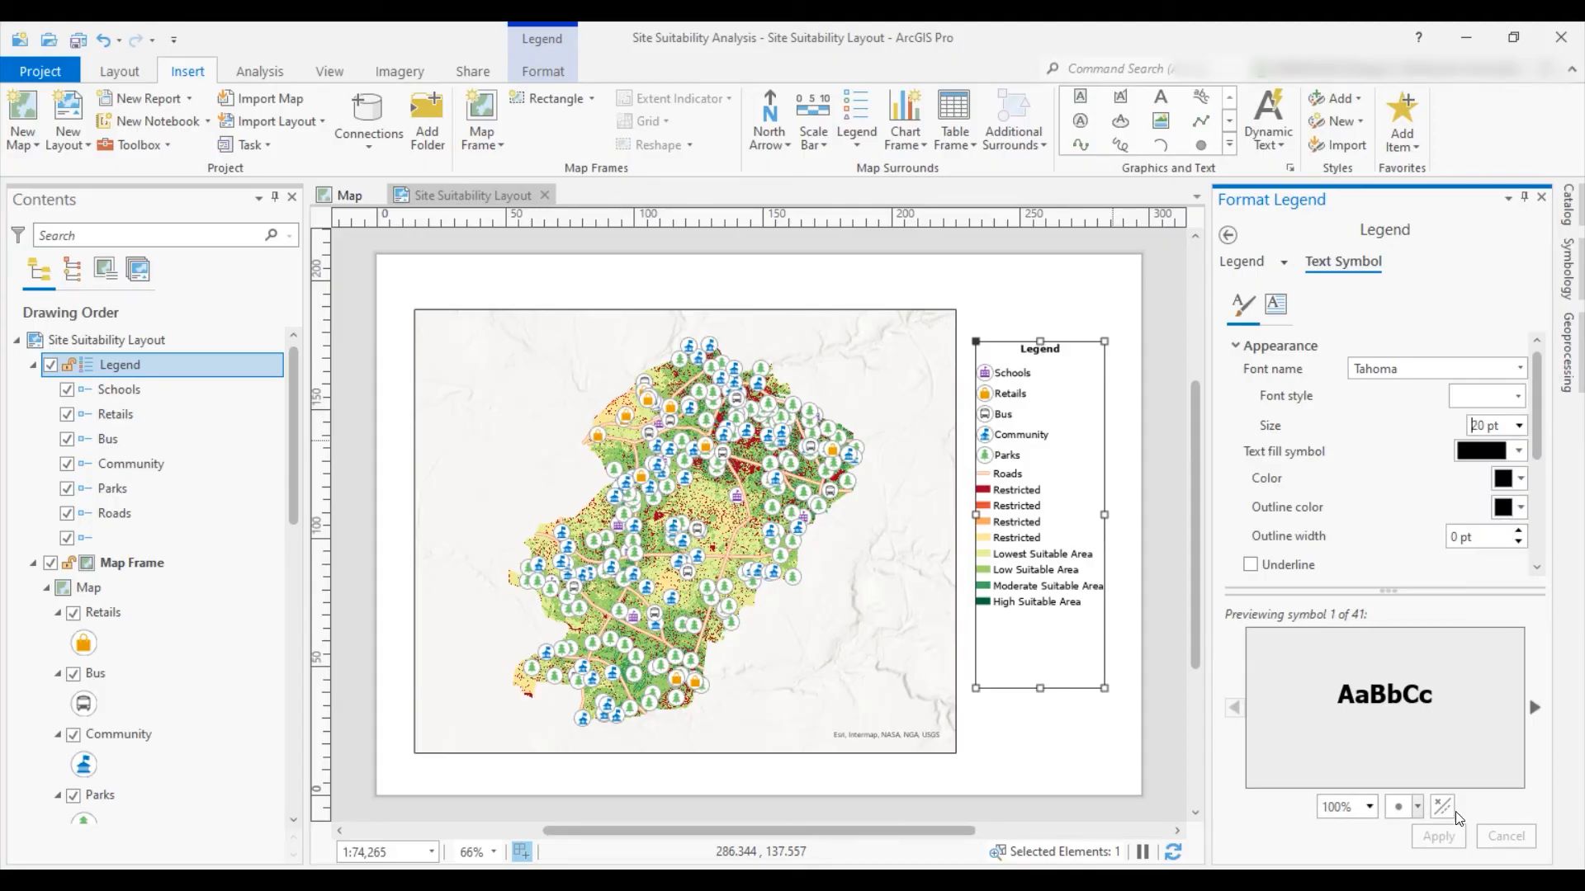
{"action": "left_click", "coordinate": [1437, 836]}
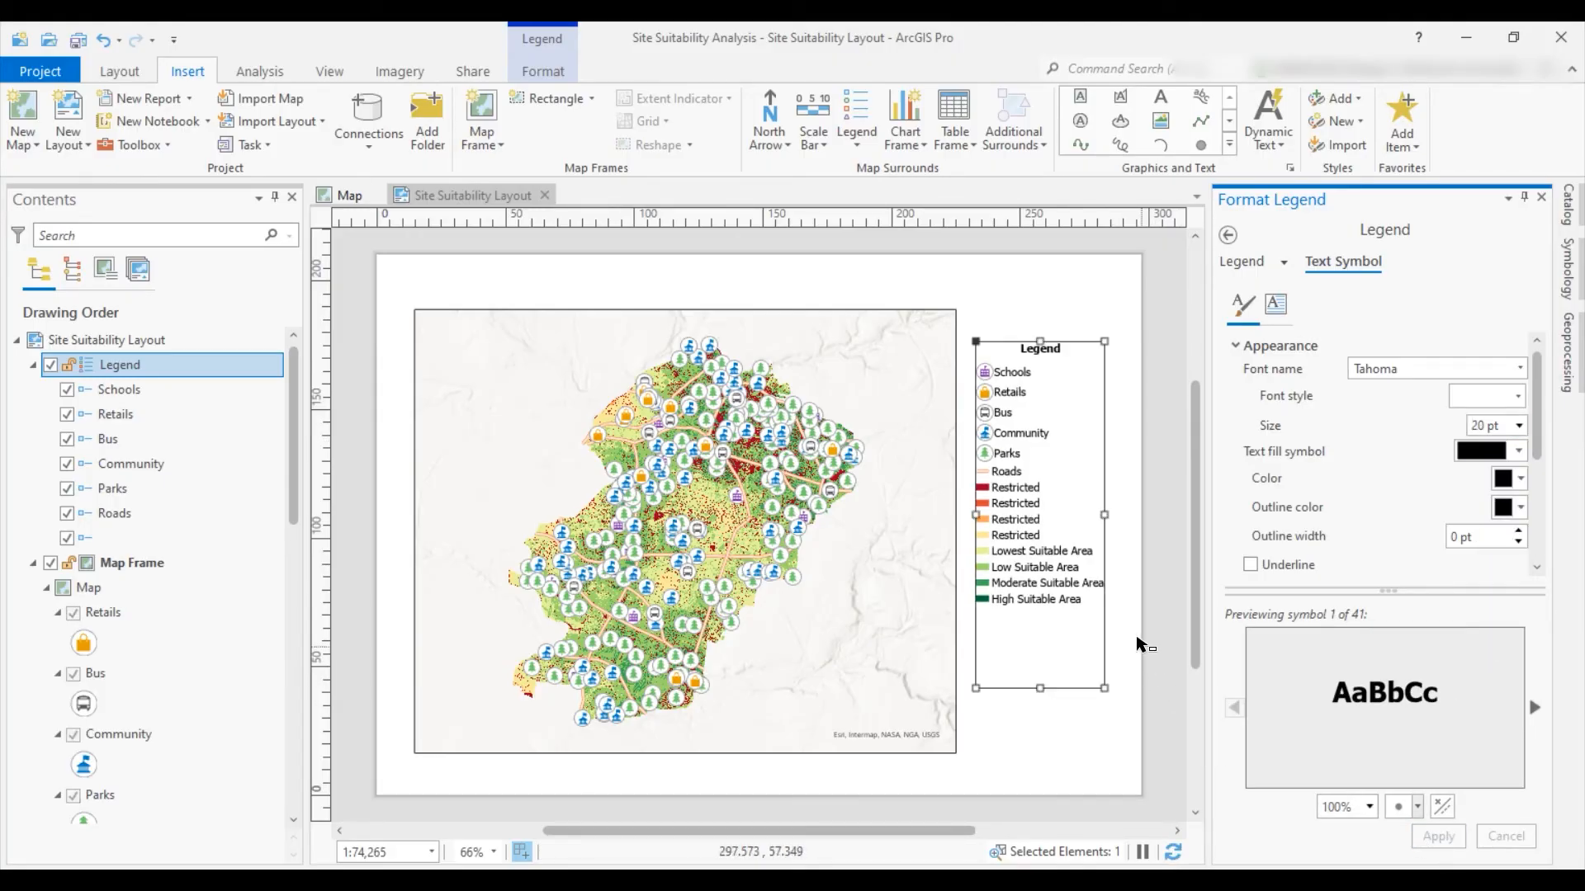
Widen the legend to span from the map frame to the page edge and align its lower edge with the map frame
{"action": "left_click_drag", "start_coordinate": [1105, 515], "coordinate": [1128, 515]}
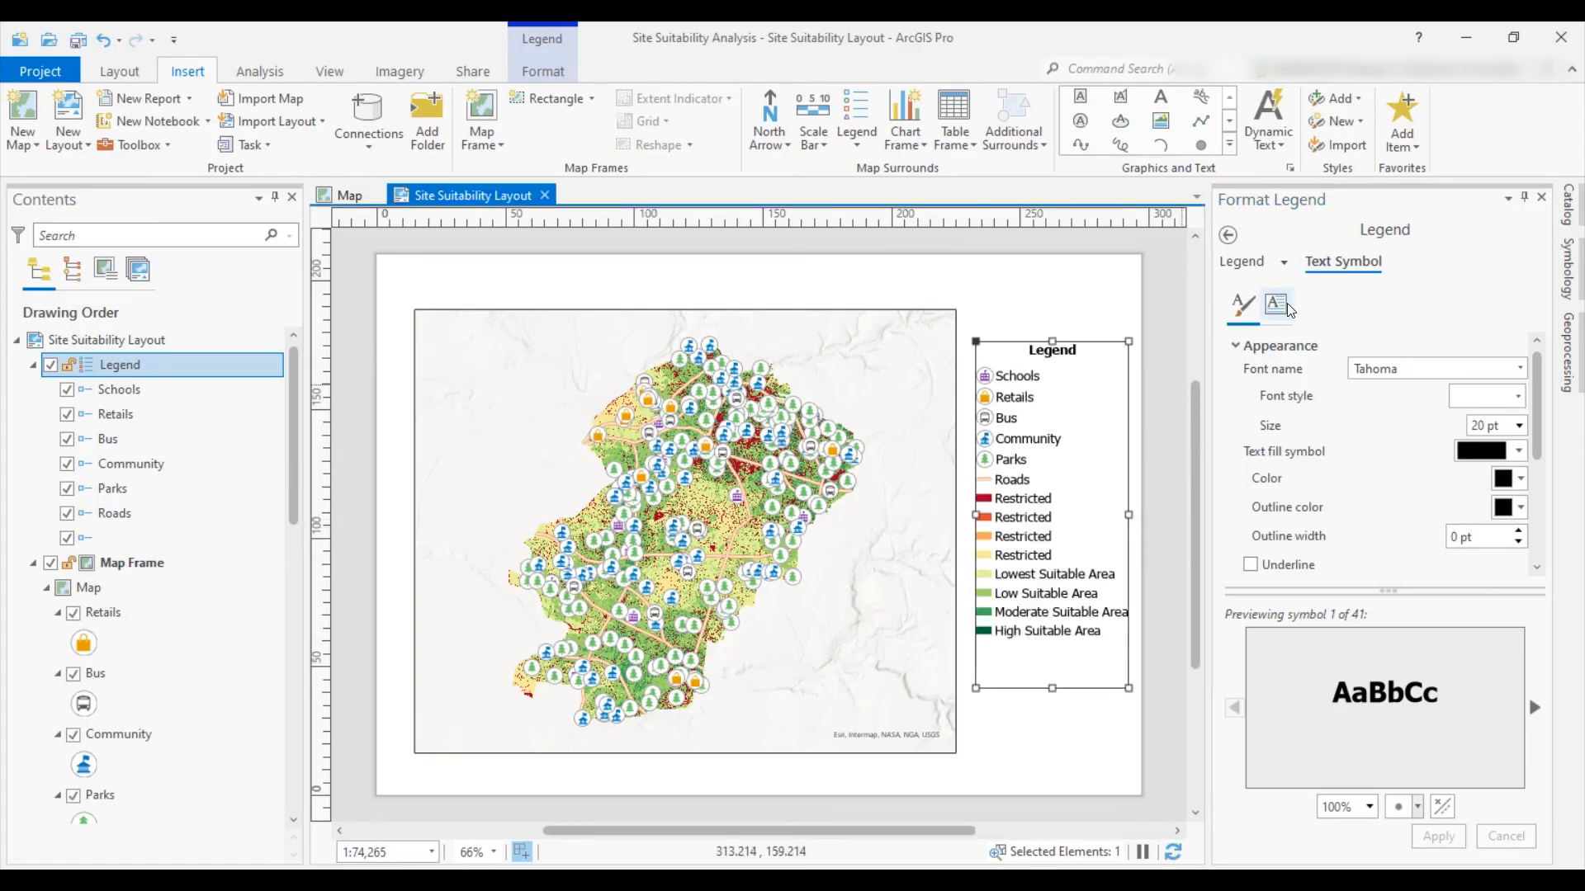
{"action": "left_click_drag", "start_coordinate": [1149, 519], "coordinate": [1162, 518]}
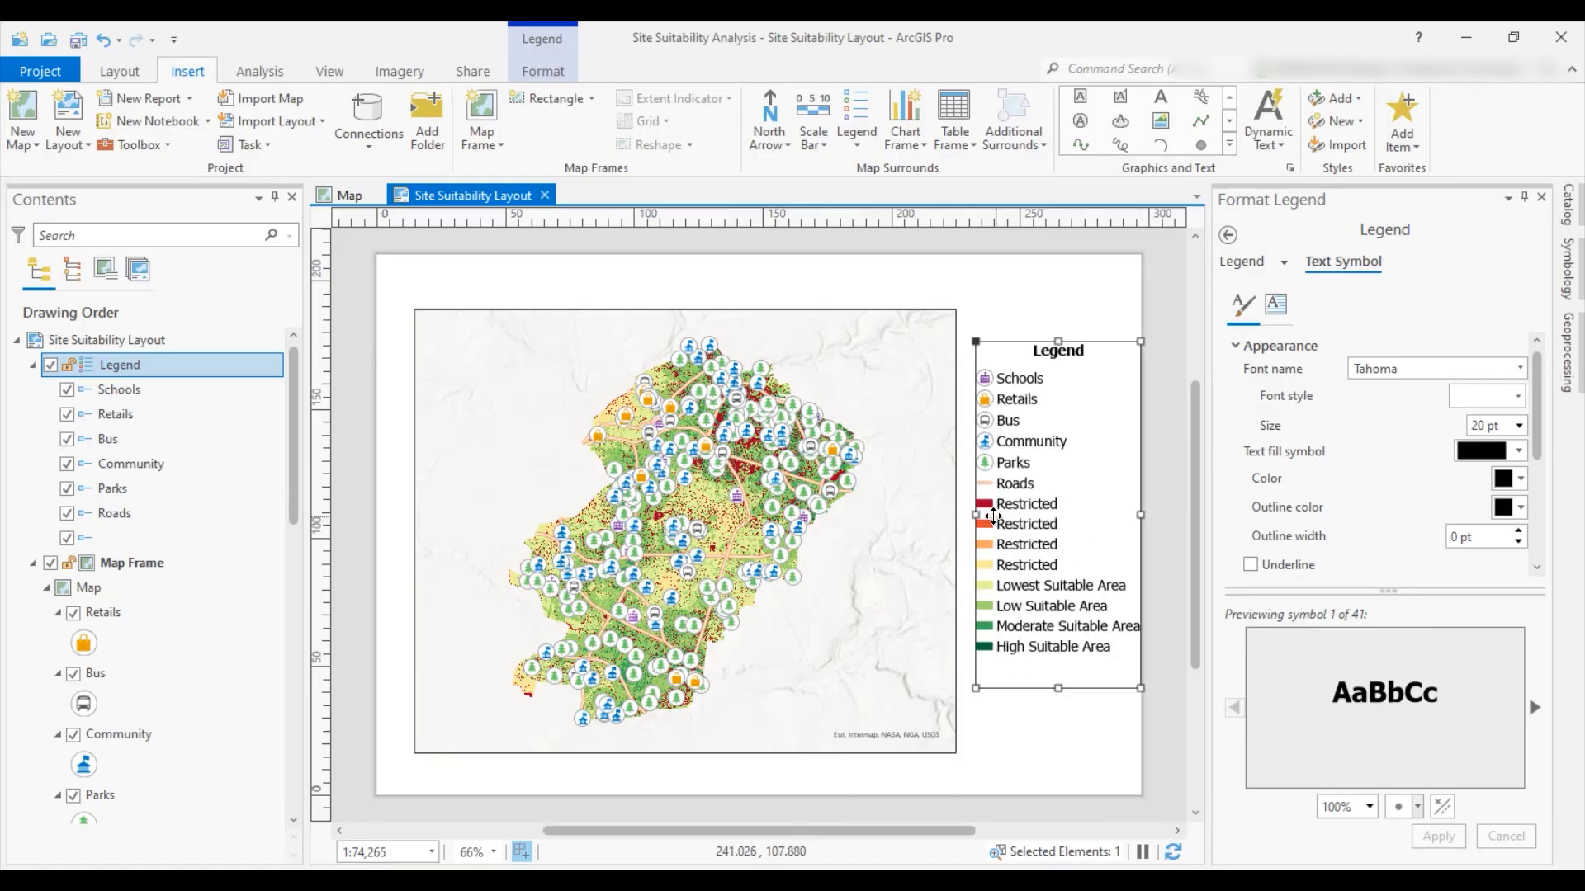
{"action": "left_click_drag", "start_coordinate": [979, 513], "coordinate": [956, 514]}
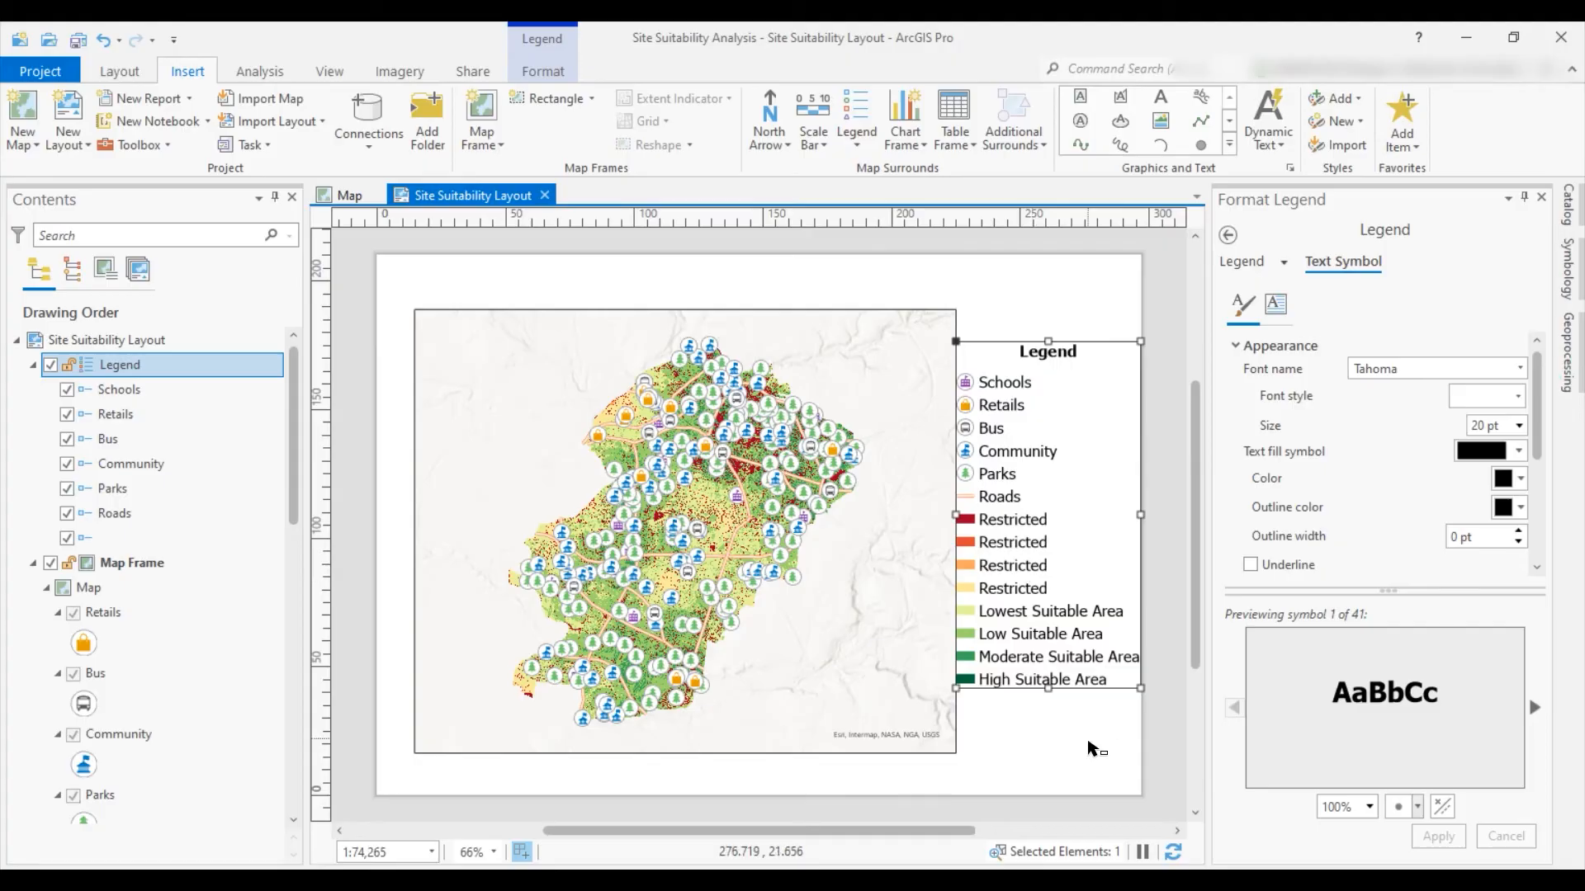
{"action": "right_click", "coordinate": [1040, 360]}
{"action": "left_click", "coordinate": [1008, 396]}
{"action": "left_click_drag", "start_coordinate": [1039, 569], "coordinate": [1037, 625]}
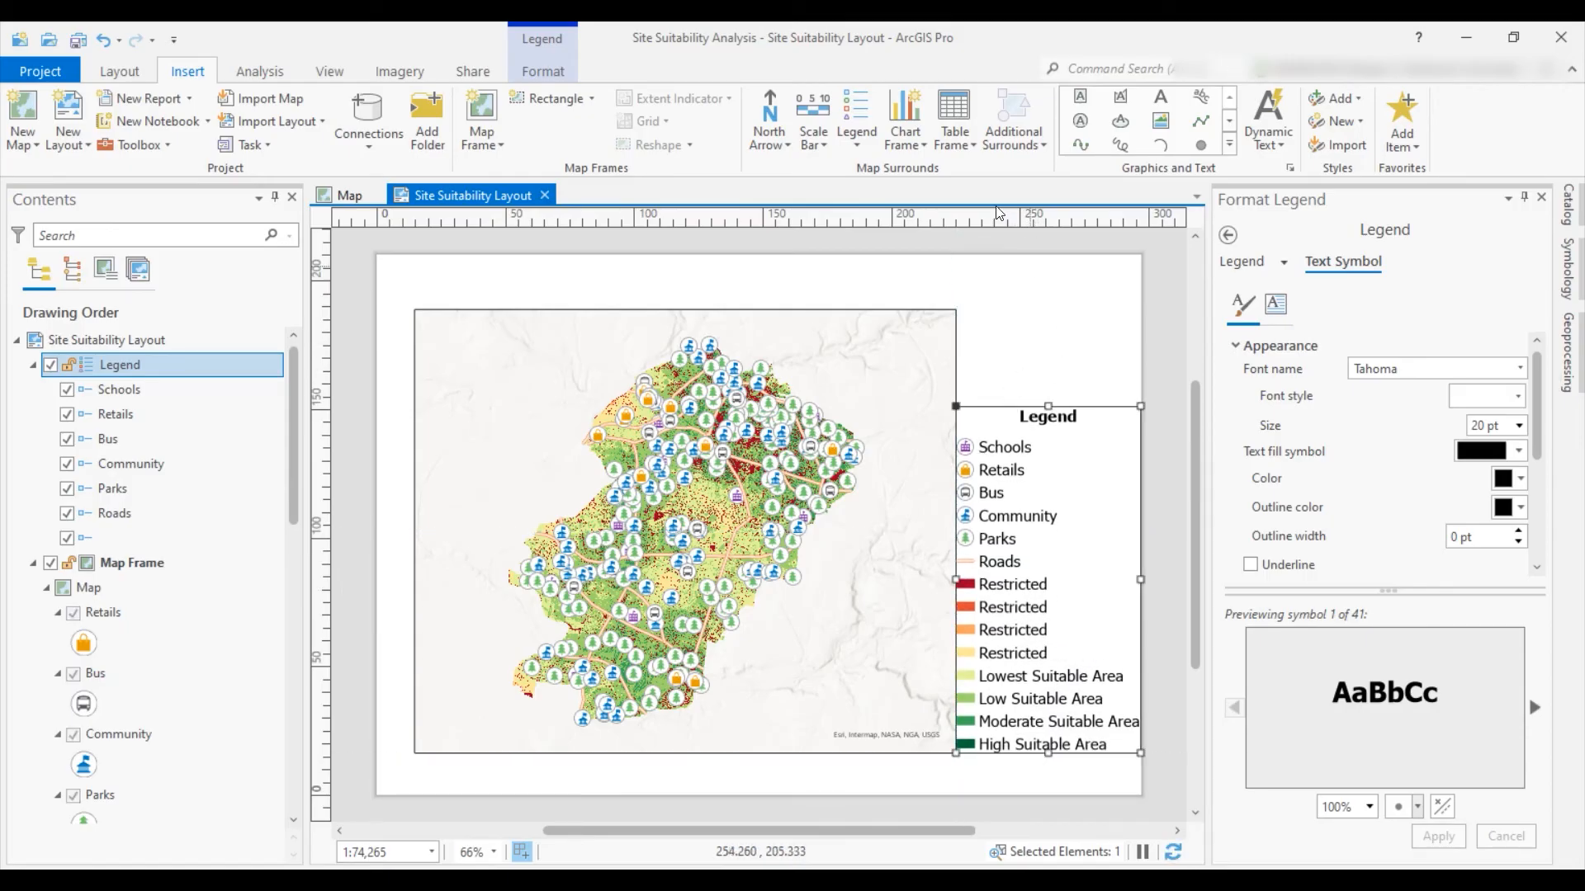
Insert an eight-pointed compass star north arrow in the empty space above the legend
{"action": "left_click", "coordinate": [774, 143]}
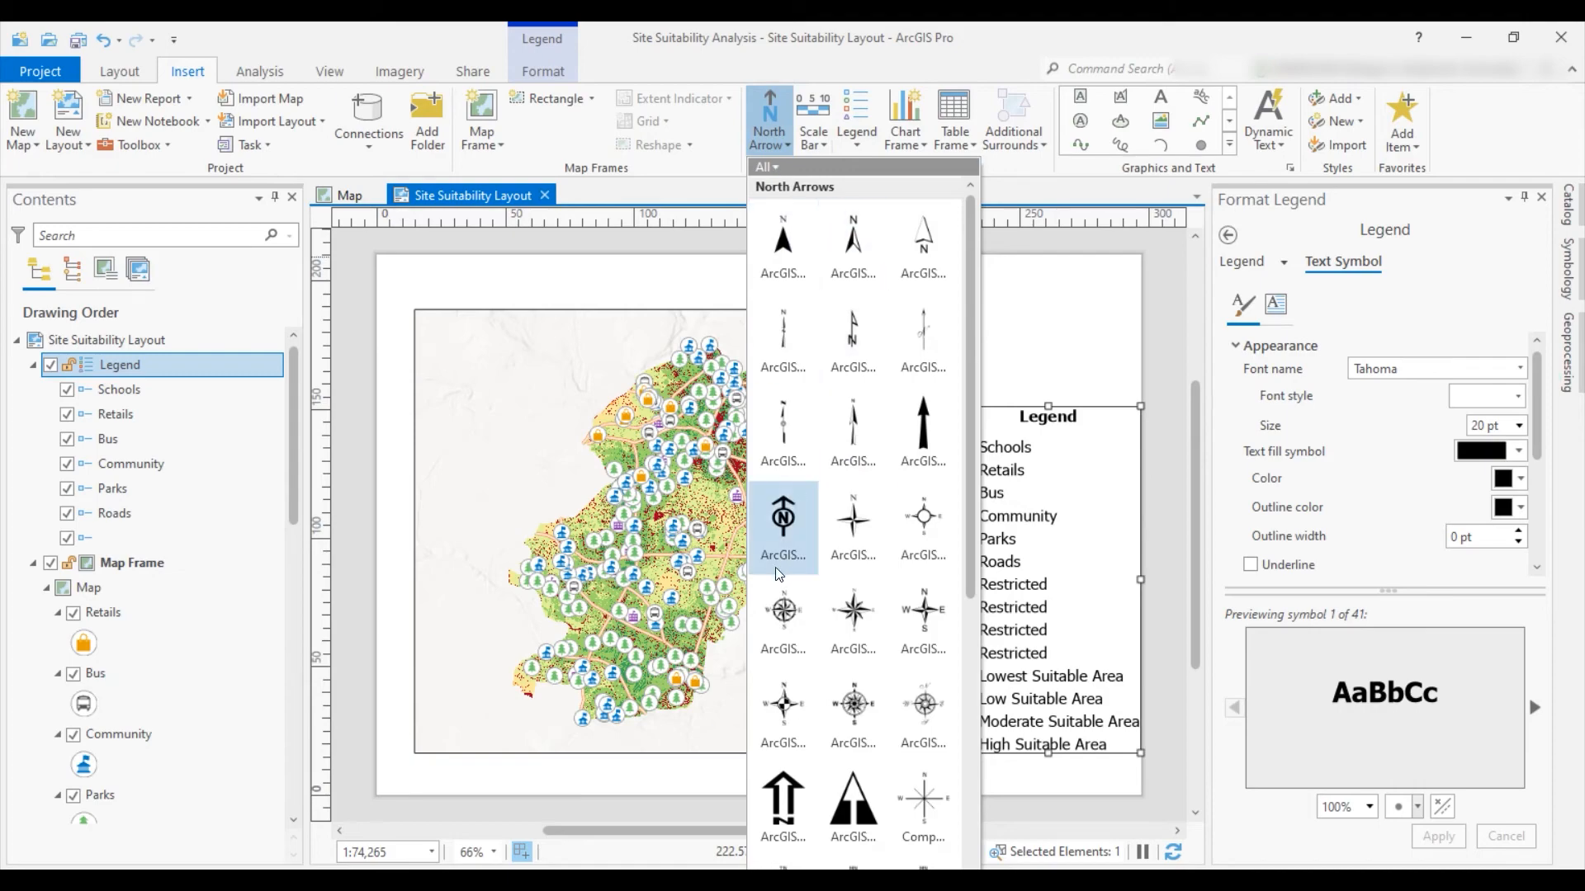
{"action": "left_click", "coordinate": [853, 623]}
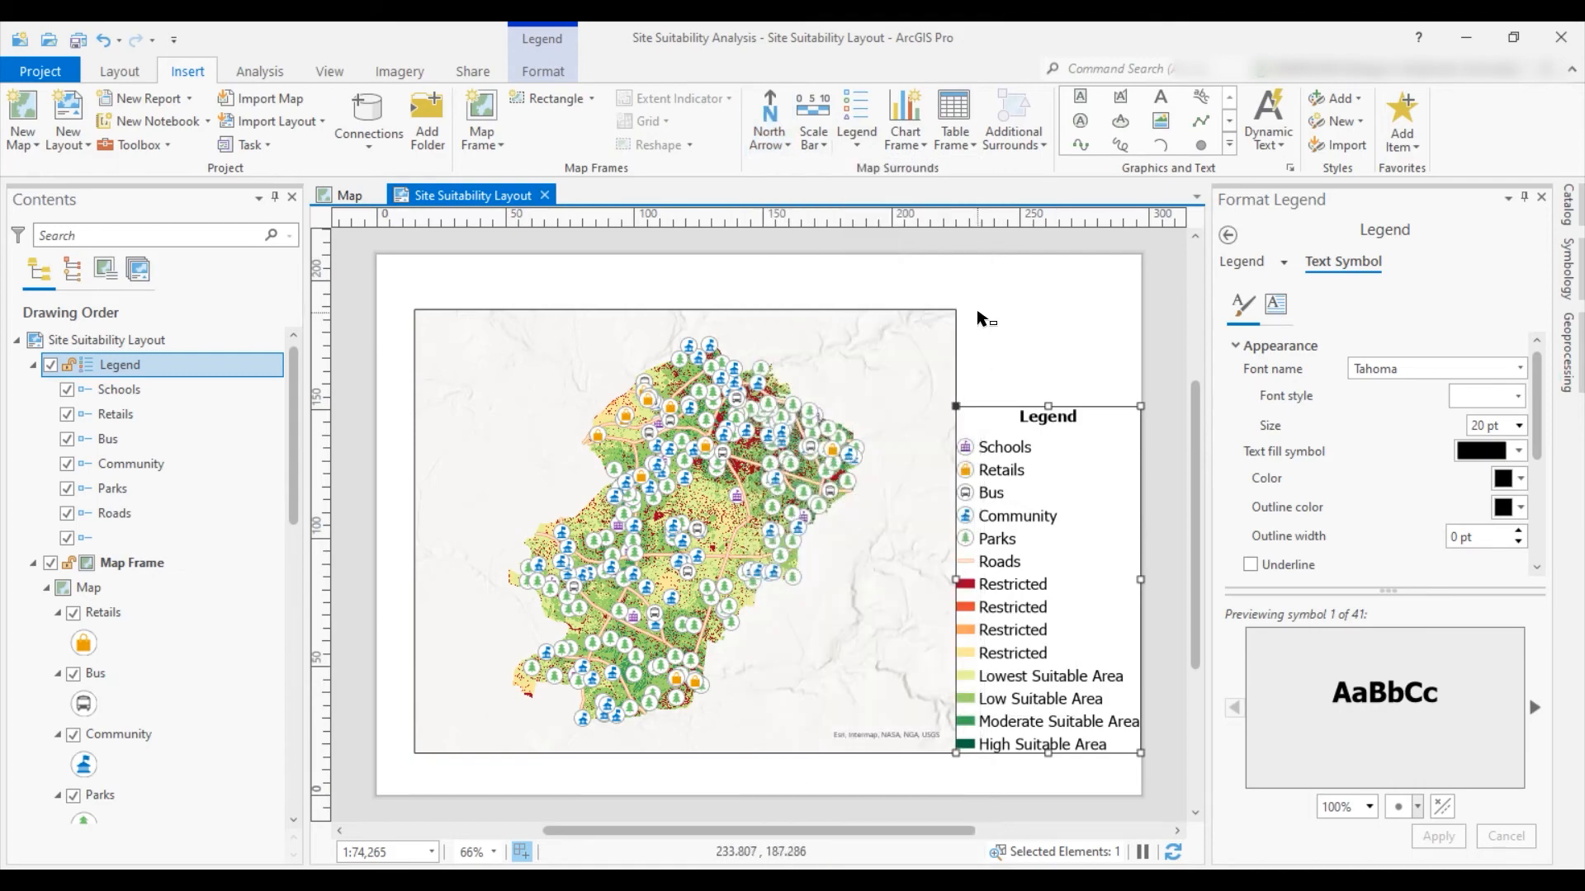
{"action": "left_click_drag", "start_coordinate": [970, 310], "coordinate": [1090, 409]}
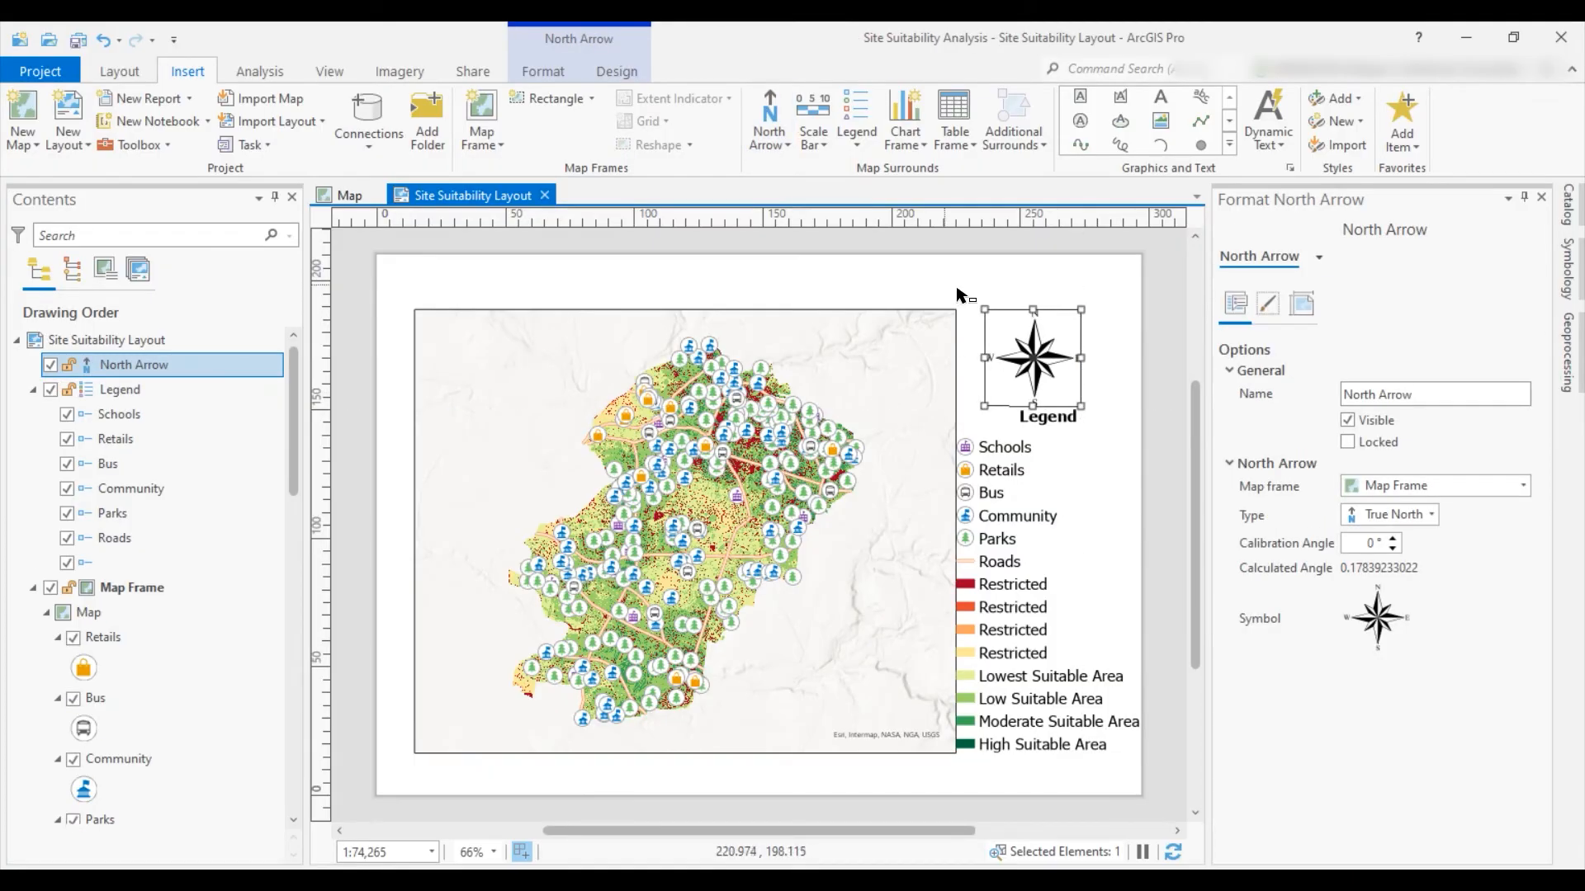
Add the title text "Site Suitability Analysis" above the map frame
{"action": "left_click", "coordinate": [1161, 96]}
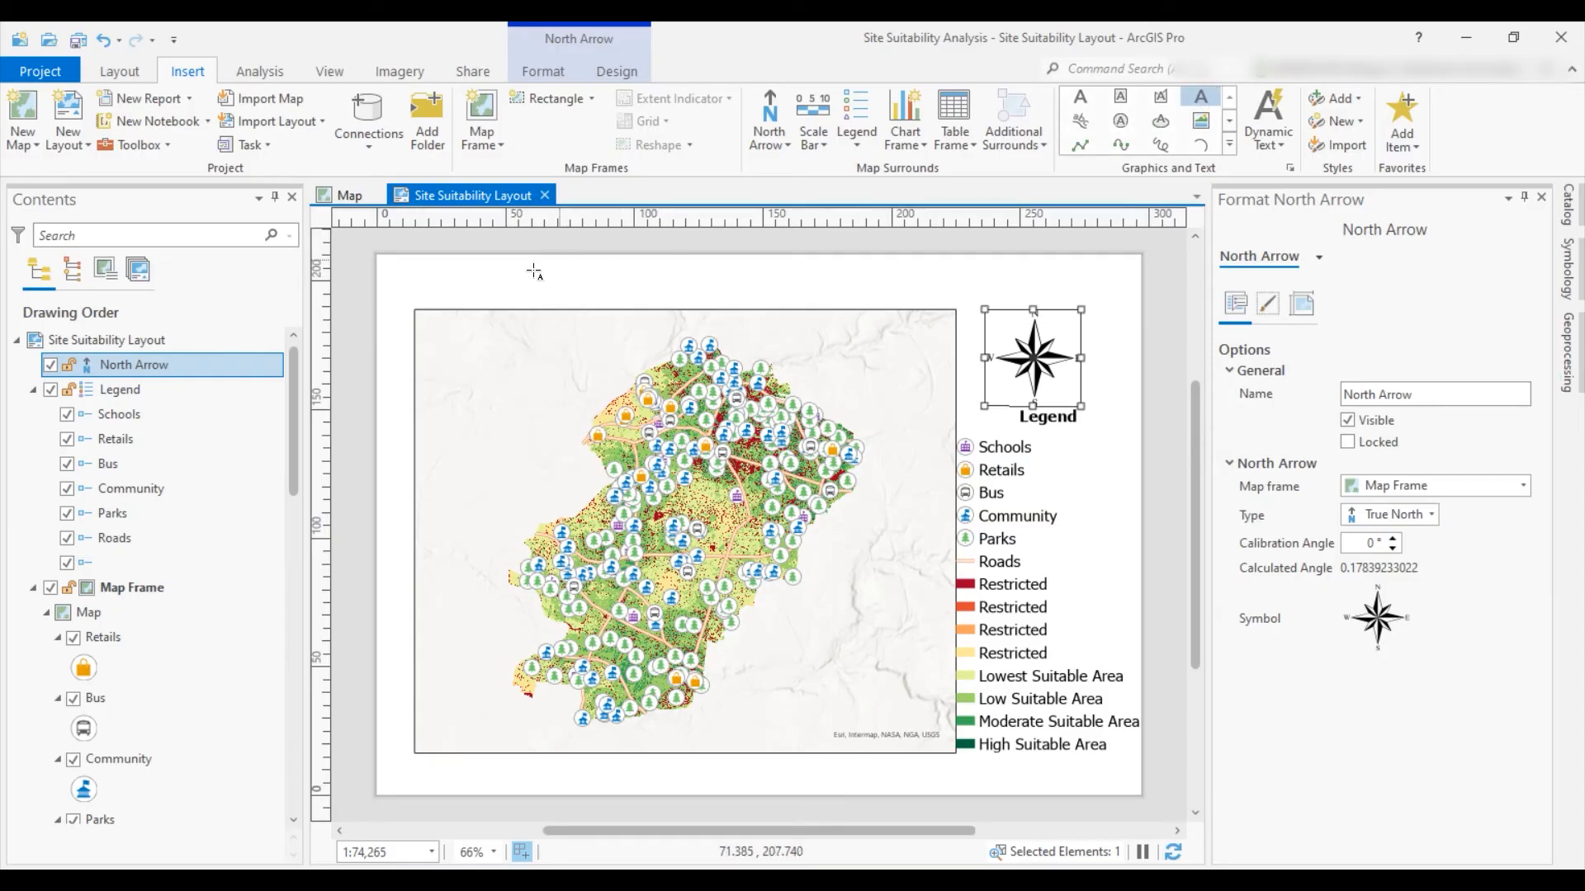
{"action": "mouse_move", "coordinate": [531, 256]}
{"action": "left_mouse_down"}
{"action": "mouse_move", "coordinate": [861, 306]}
{"action": "mouse_move", "coordinate": [834, 308]}
{"action": "left_mouse_up"}
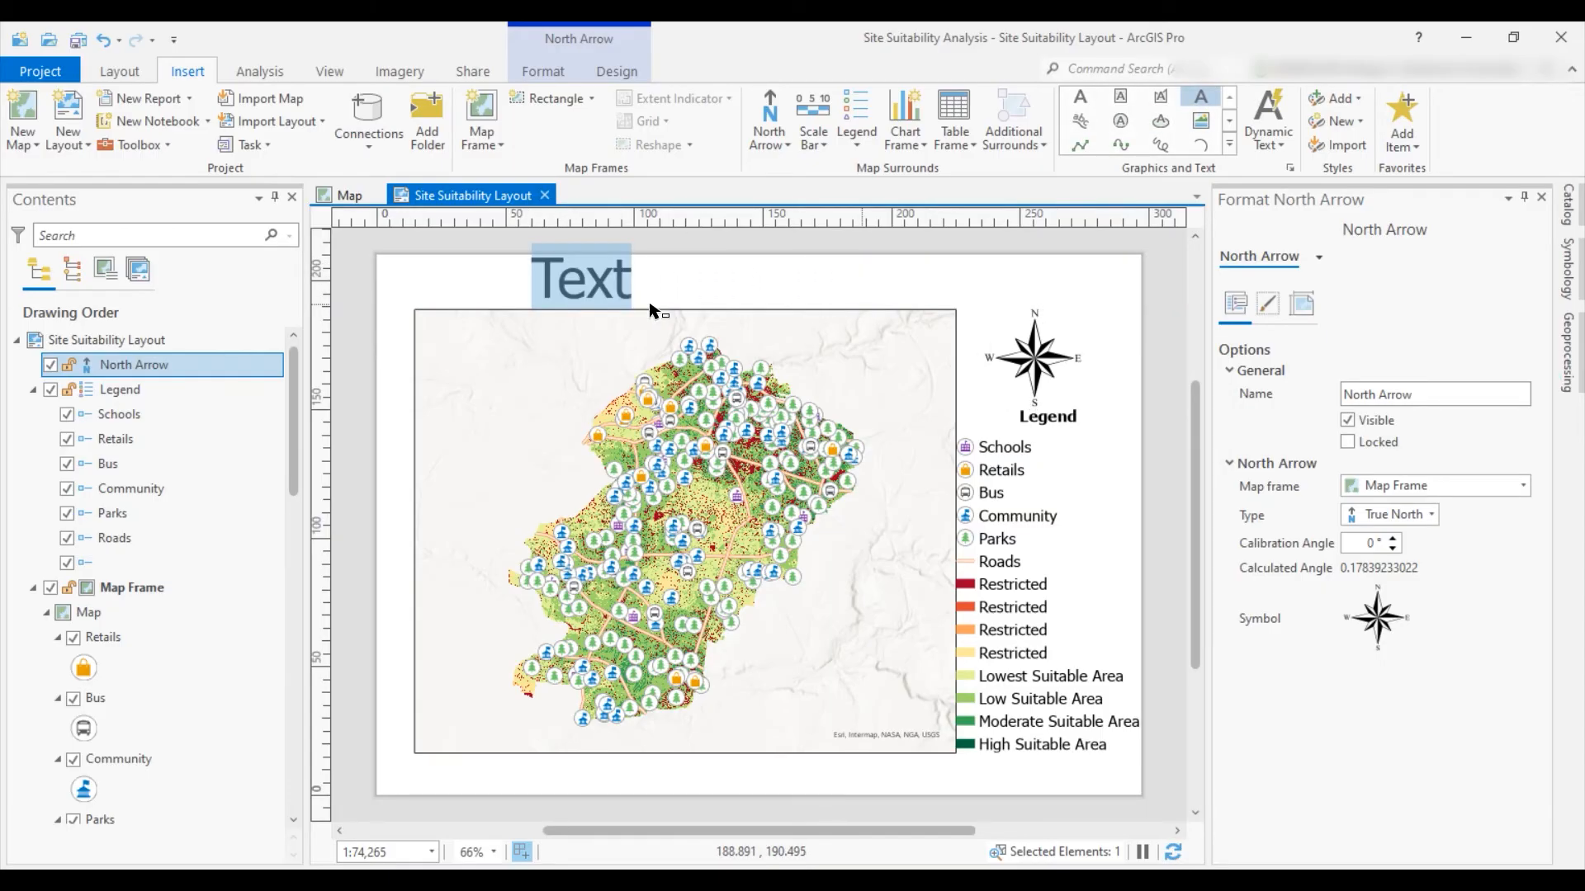
{"action": "type", "text": "Sit"}
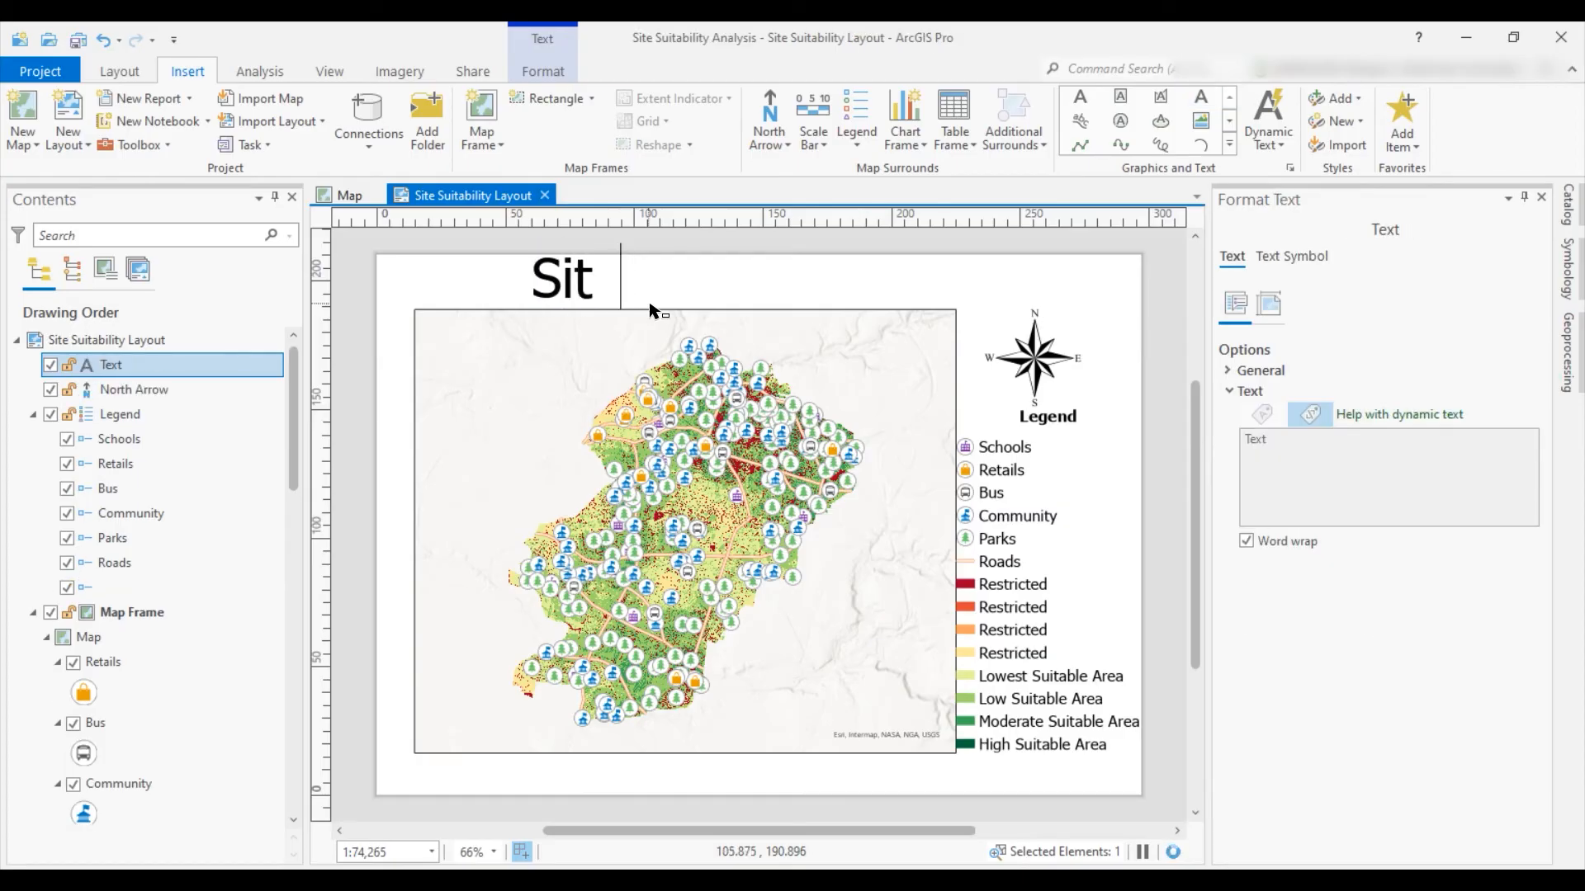
{"action": "type", "text": "e Suit"}
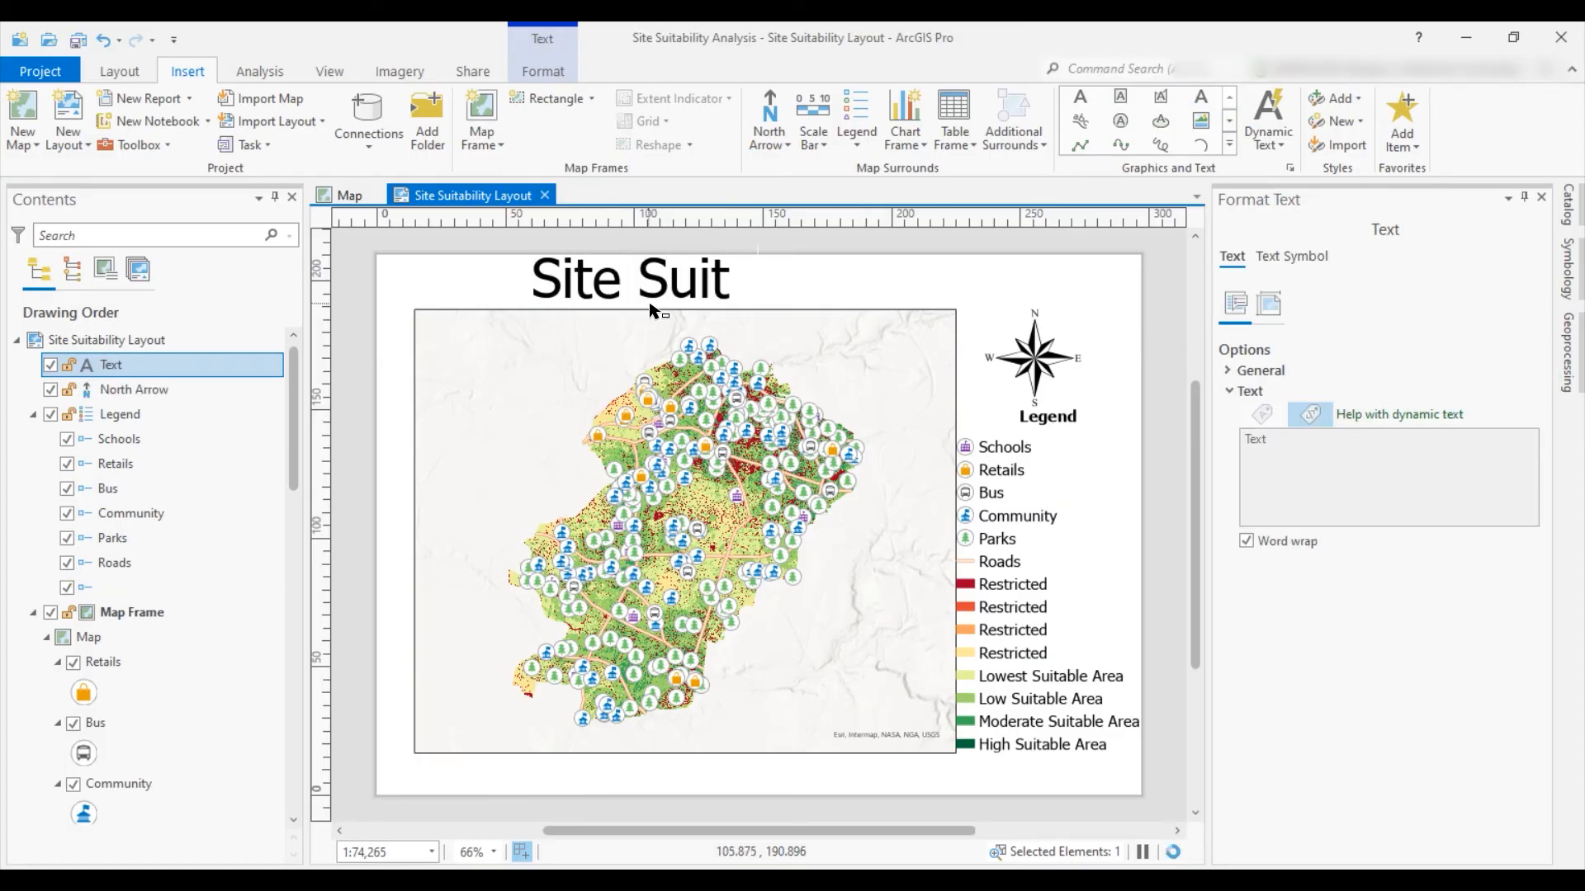
{"action": "type", "text": "abili"}
{"action": "key", "text": "BackSpace"}
{"action": "key", "text": "BackSpace"}
{"action": "type", "text": "il"}
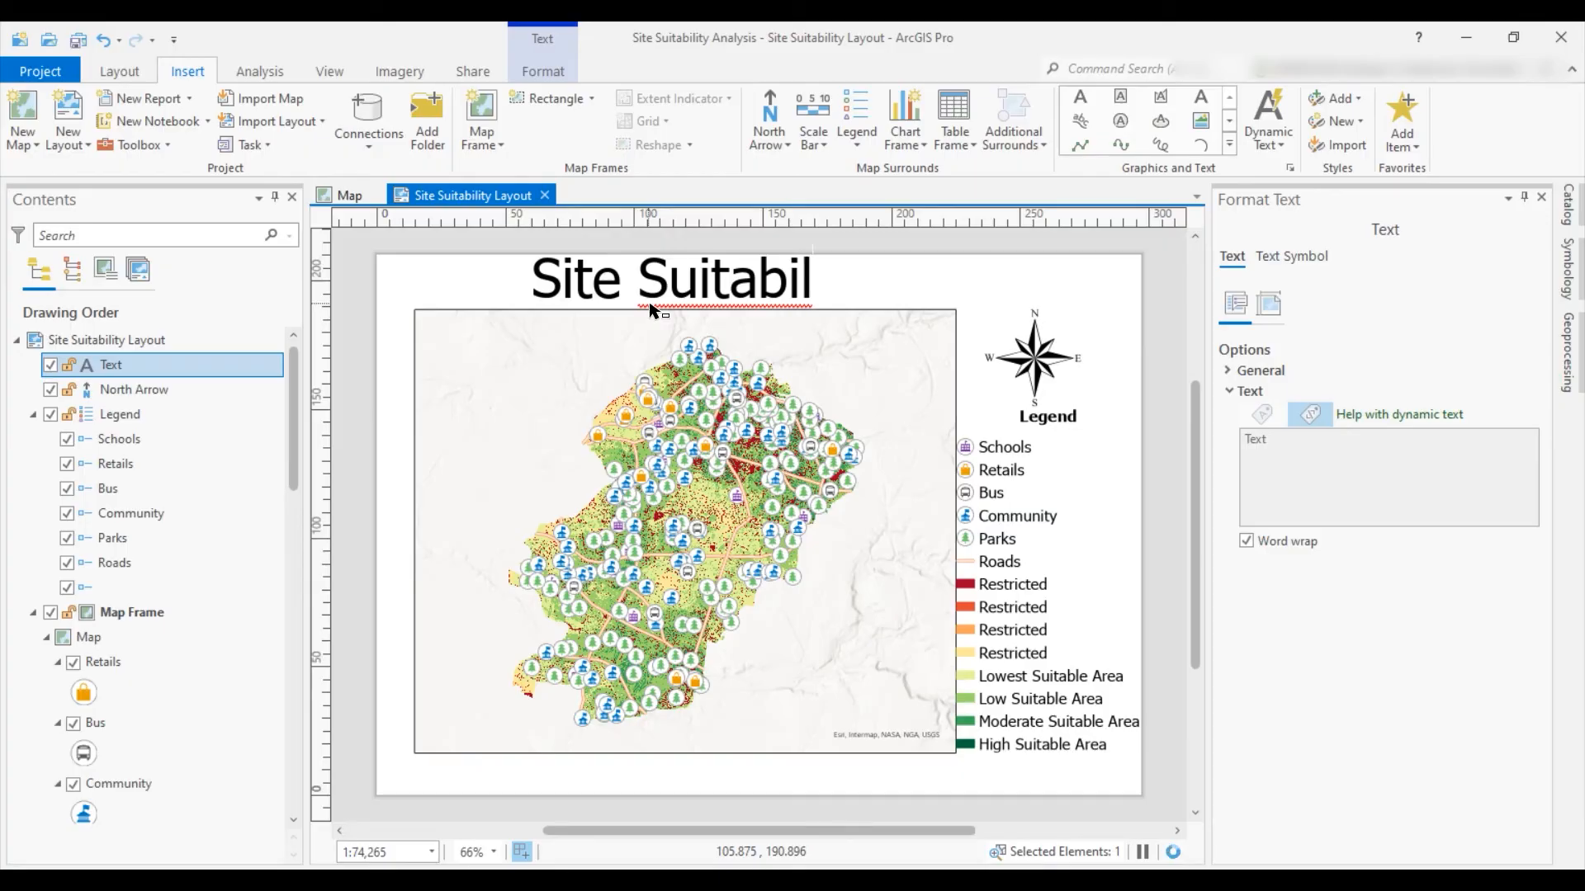
{"action": "type", "text": "ity Ana"}
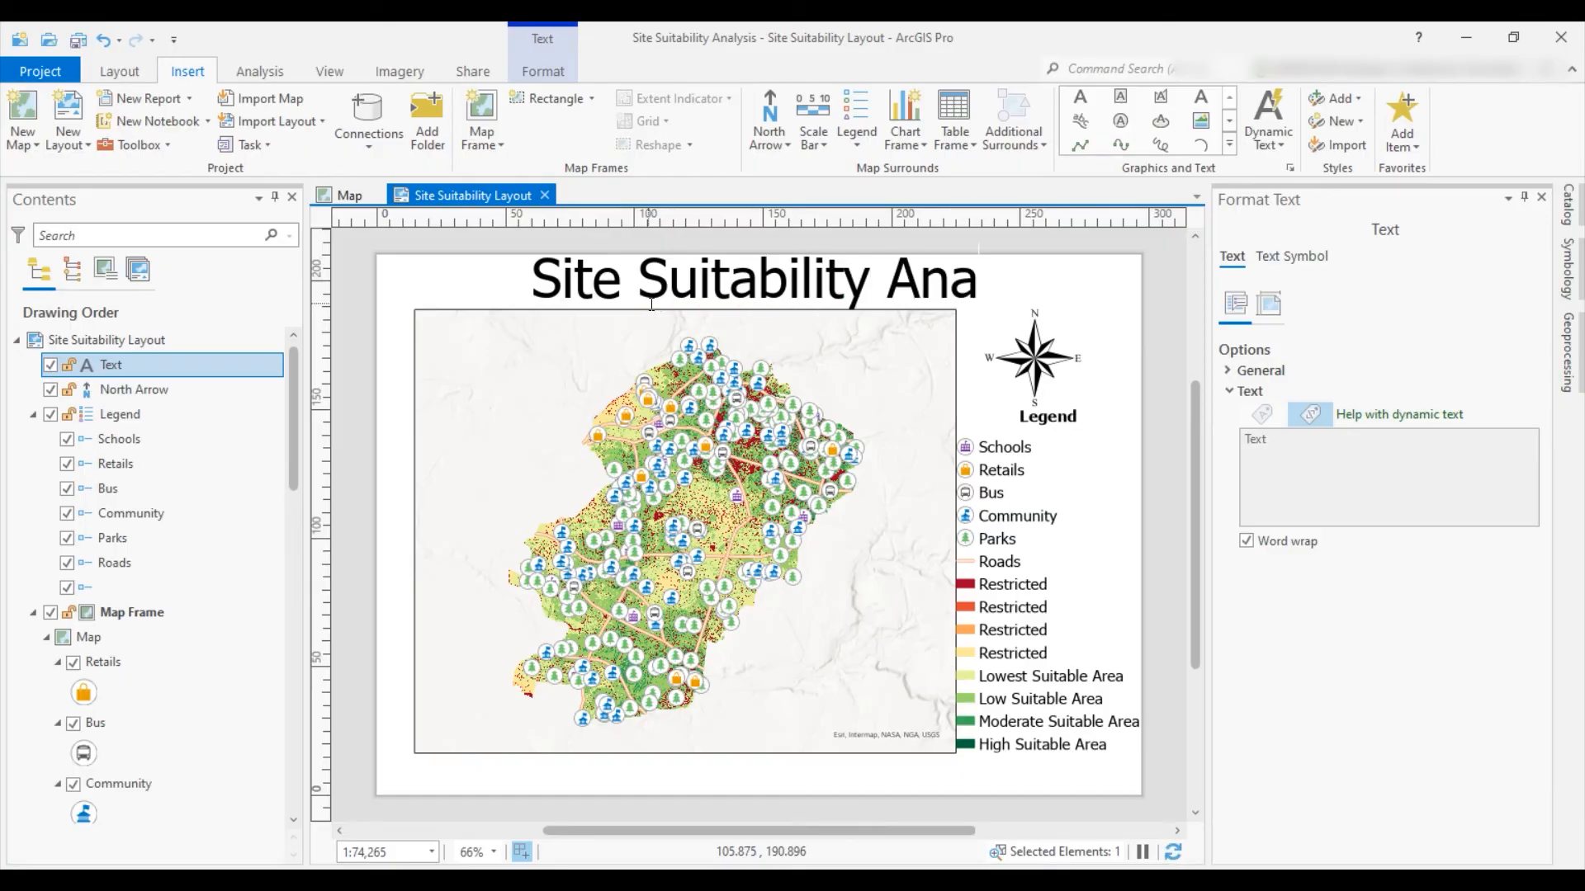
{"action": "type", "text": "lysis"}
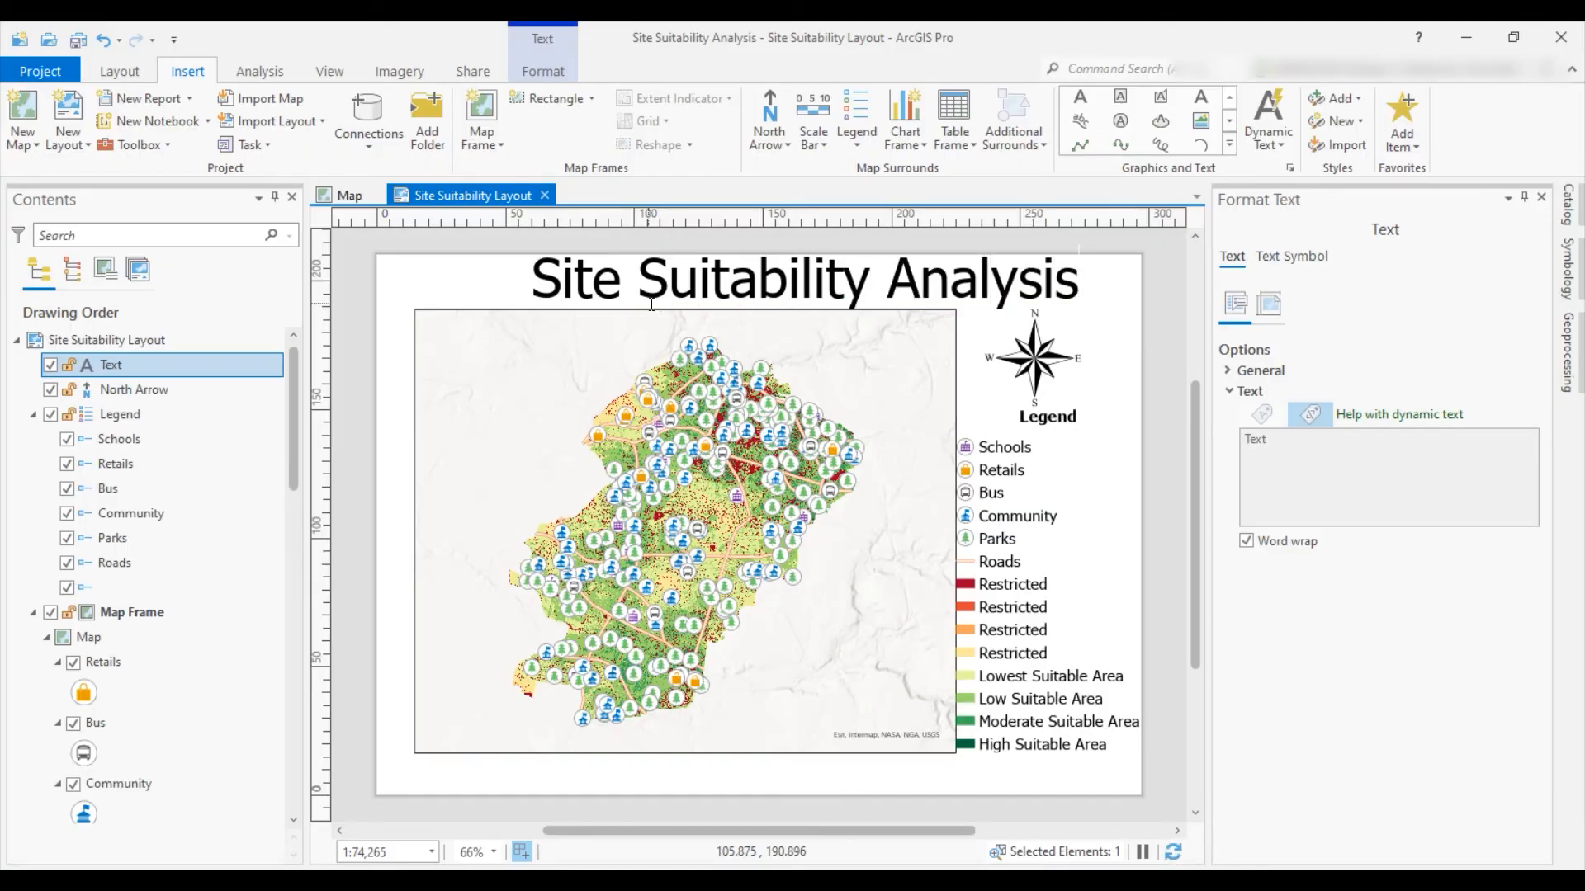
{"action": "left_click", "coordinate": [726, 279]}
{"action": "key", "text": "ctrl+a"}
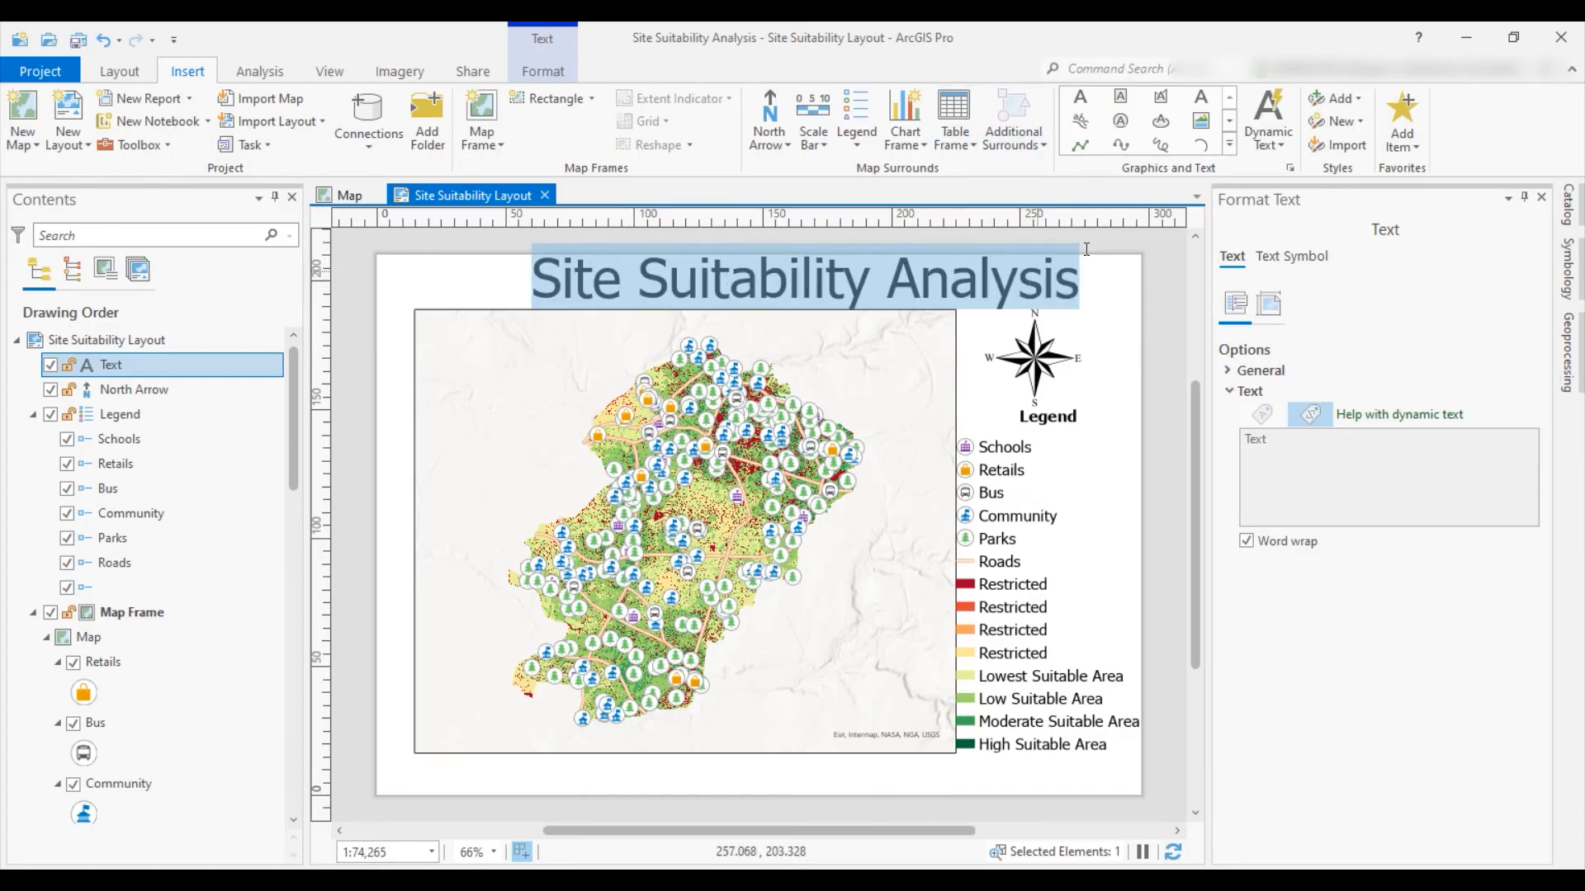
{"action": "left_click", "coordinate": [1117, 274]}
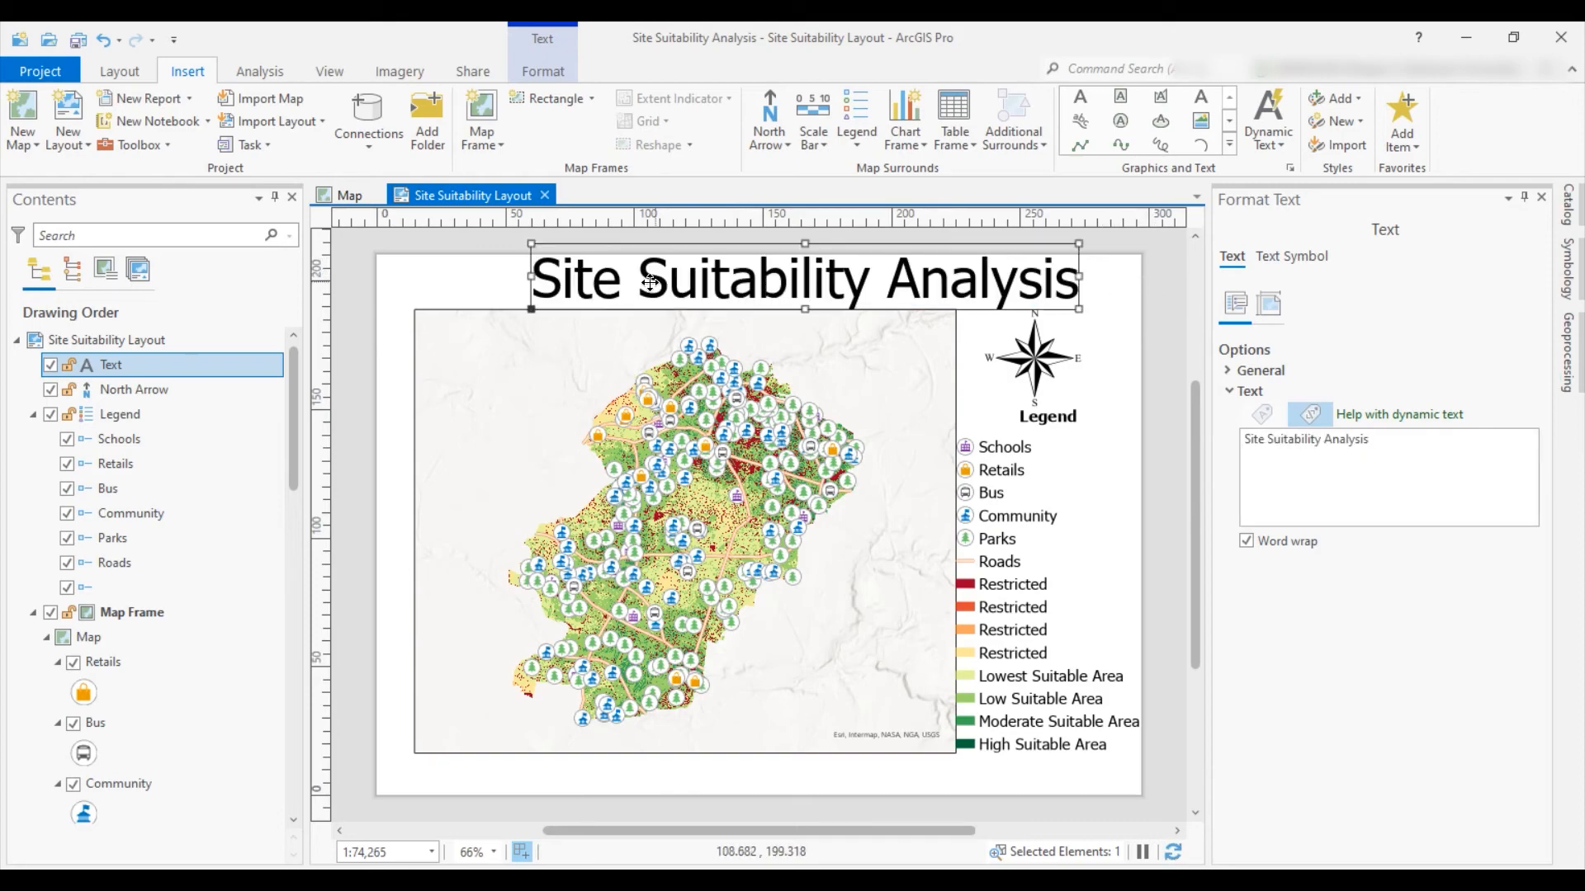
Set the title's text size to 36 pt and move it to about X 89 mm, Y 191 mm above the map frame
{"action": "left_click", "coordinate": [547, 71]}
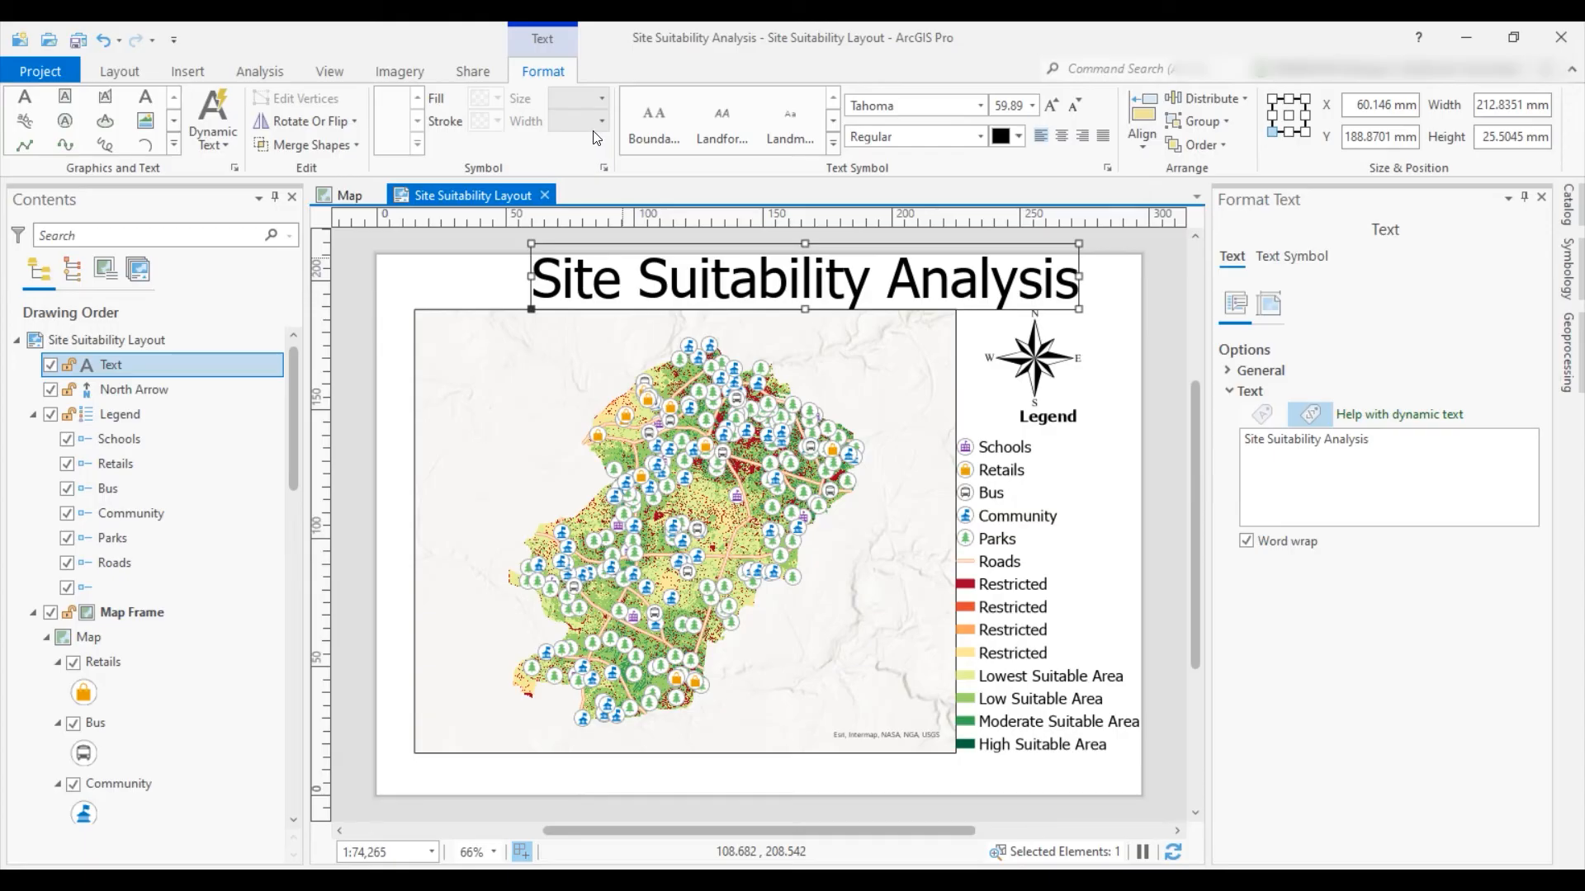
{"action": "left_click", "coordinate": [1071, 101]}
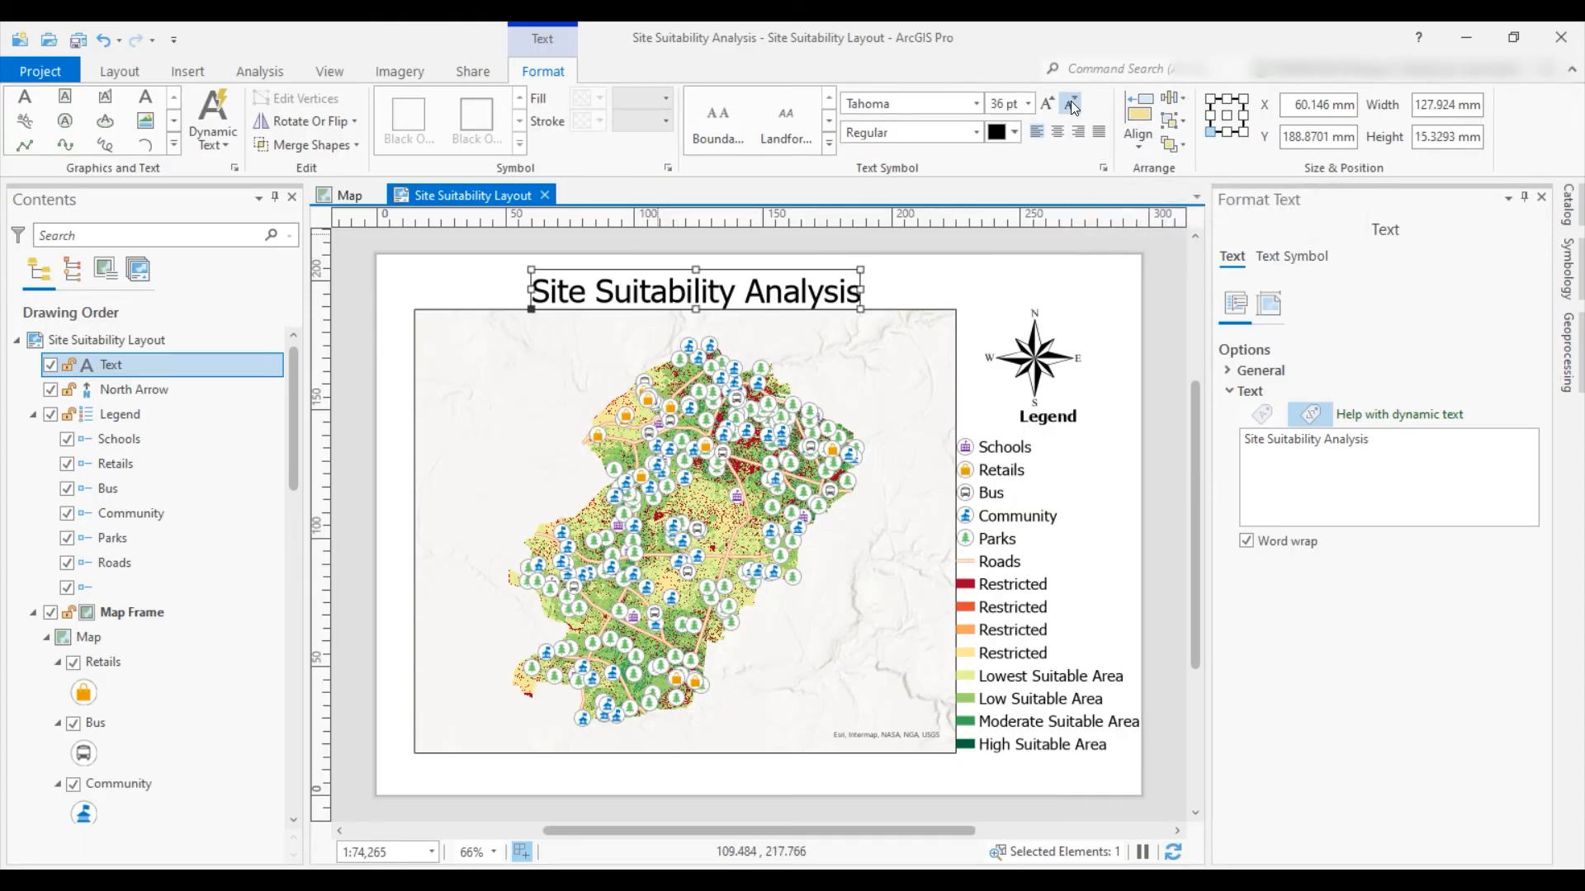
{"action": "left_click", "coordinate": [1071, 101]}
{"action": "left_click", "coordinate": [1049, 102]}
{"action": "left_click", "coordinate": [836, 267]}
{"action": "left_click", "coordinate": [822, 286]}
{"action": "mouse_move", "coordinate": [844, 277]}
{"action": "left_mouse_down"}
{"action": "mouse_move", "coordinate": [895, 283]}
{"action": "mouse_move", "coordinate": [871, 291]}
{"action": "left_mouse_up"}
{"action": "key", "text": "Up"}
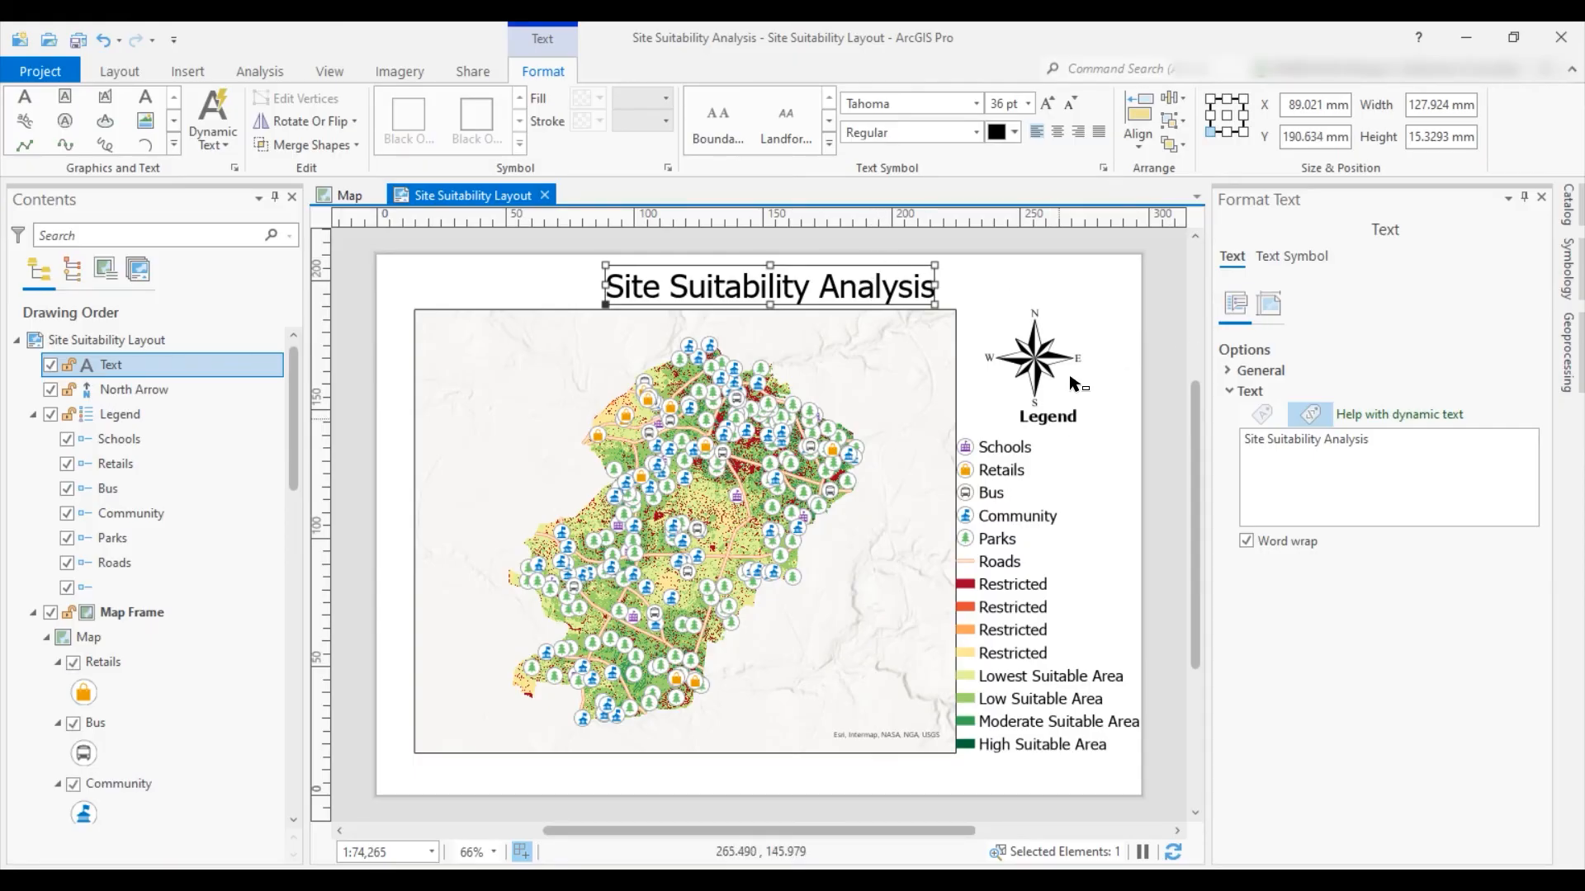
{"action": "left_click", "coordinate": [1102, 304]}
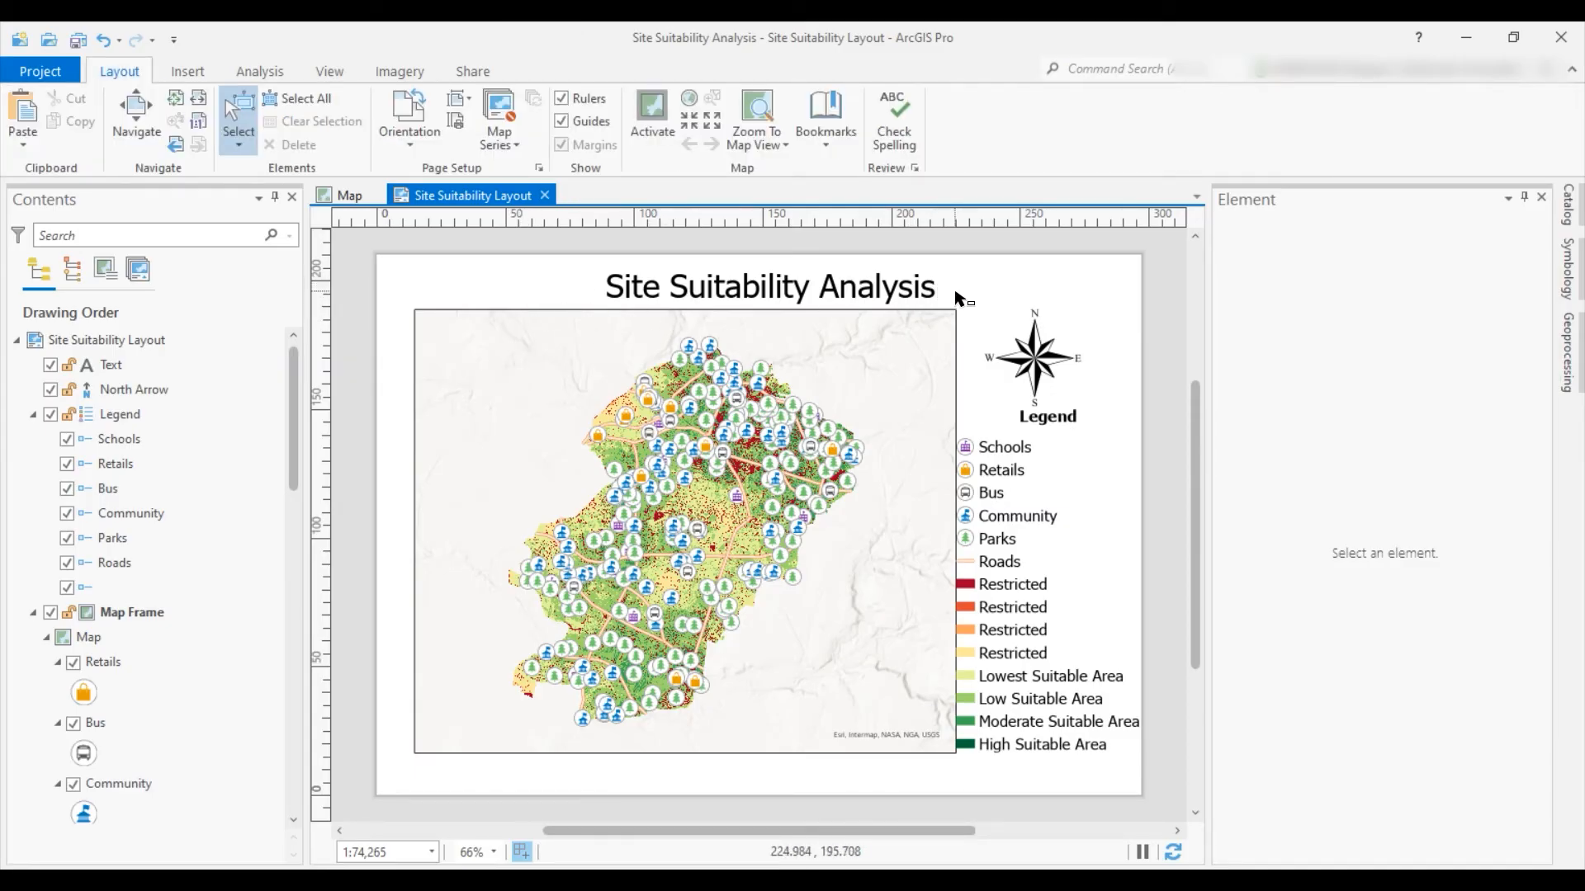
Export the Site Suitability Layout as a JPEG at 300 DPI with 24-bit True Color into the Site Suitability Analysis folder
{"action": "left_click", "coordinate": [470, 75]}
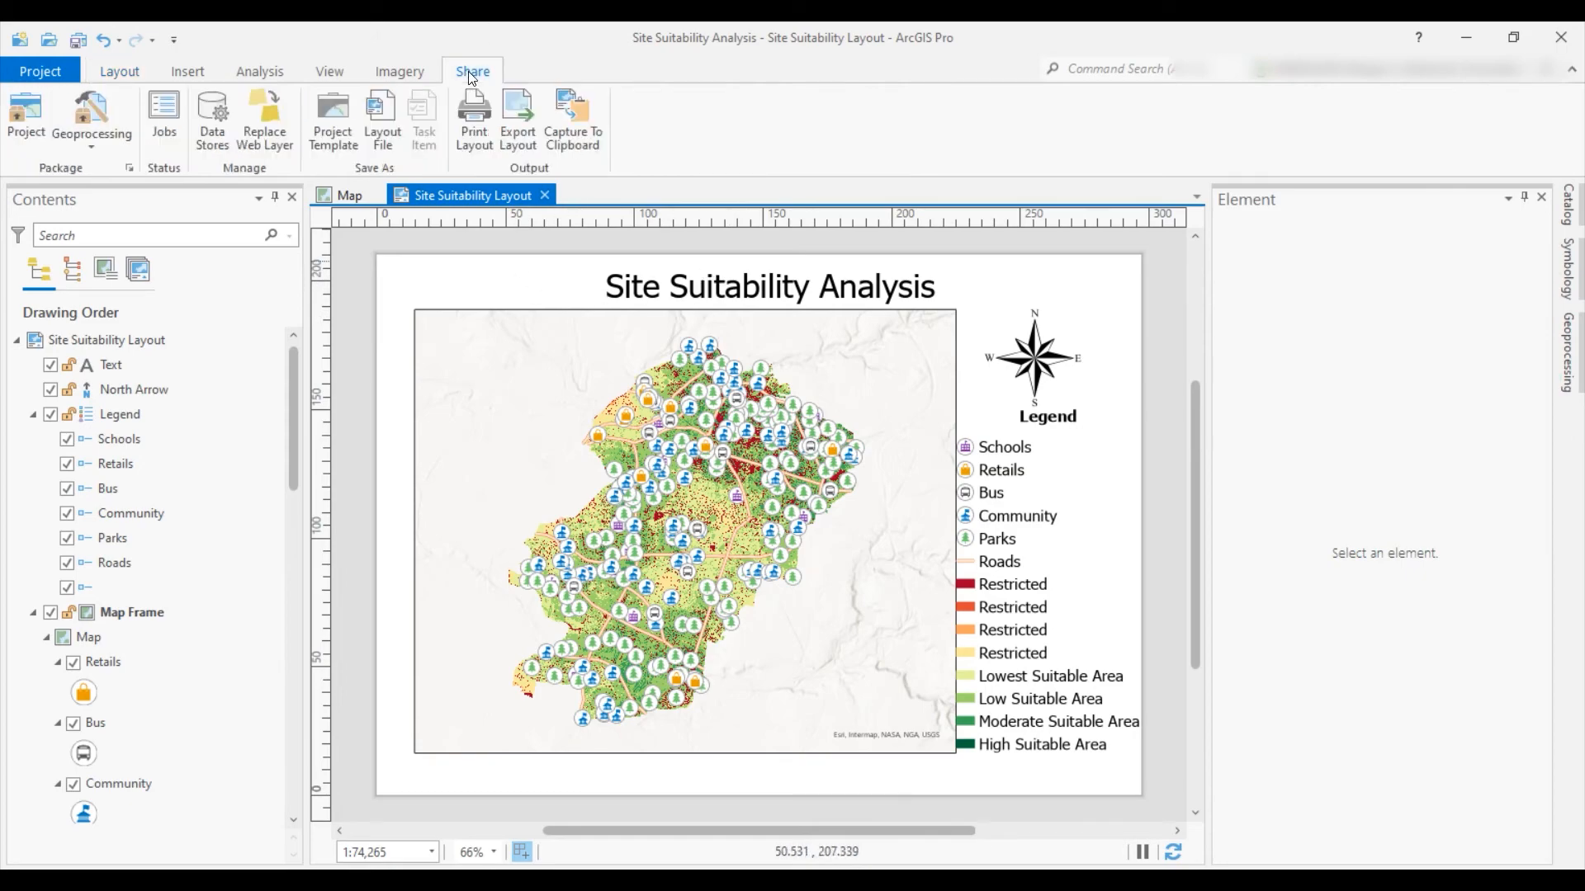
{"action": "left_click", "coordinate": [518, 120]}
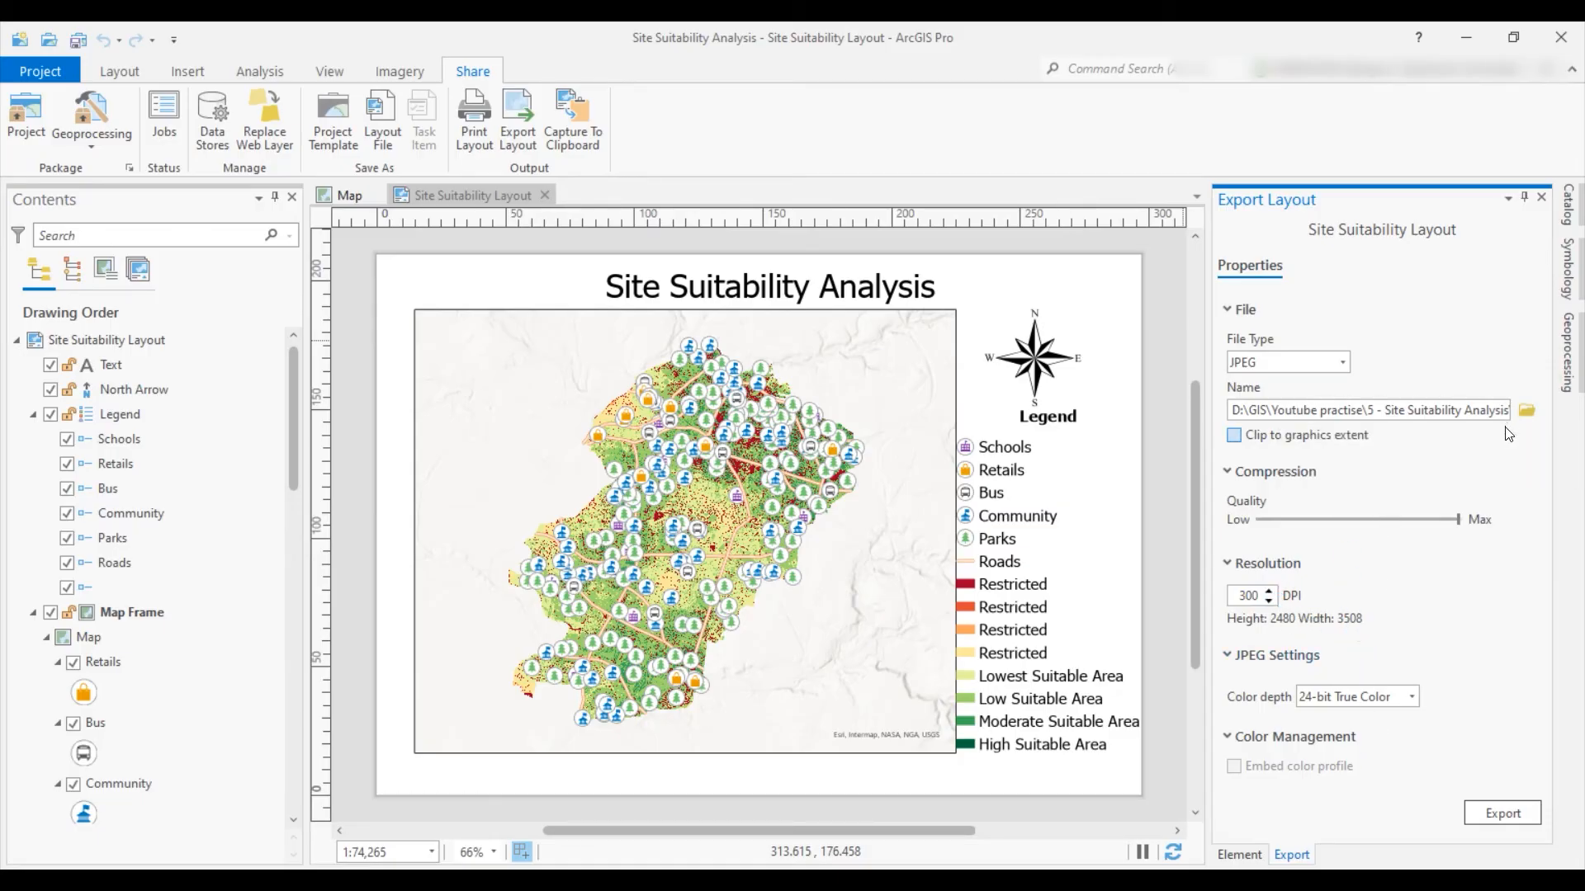
{"action": "left_click", "coordinate": [1499, 814]}
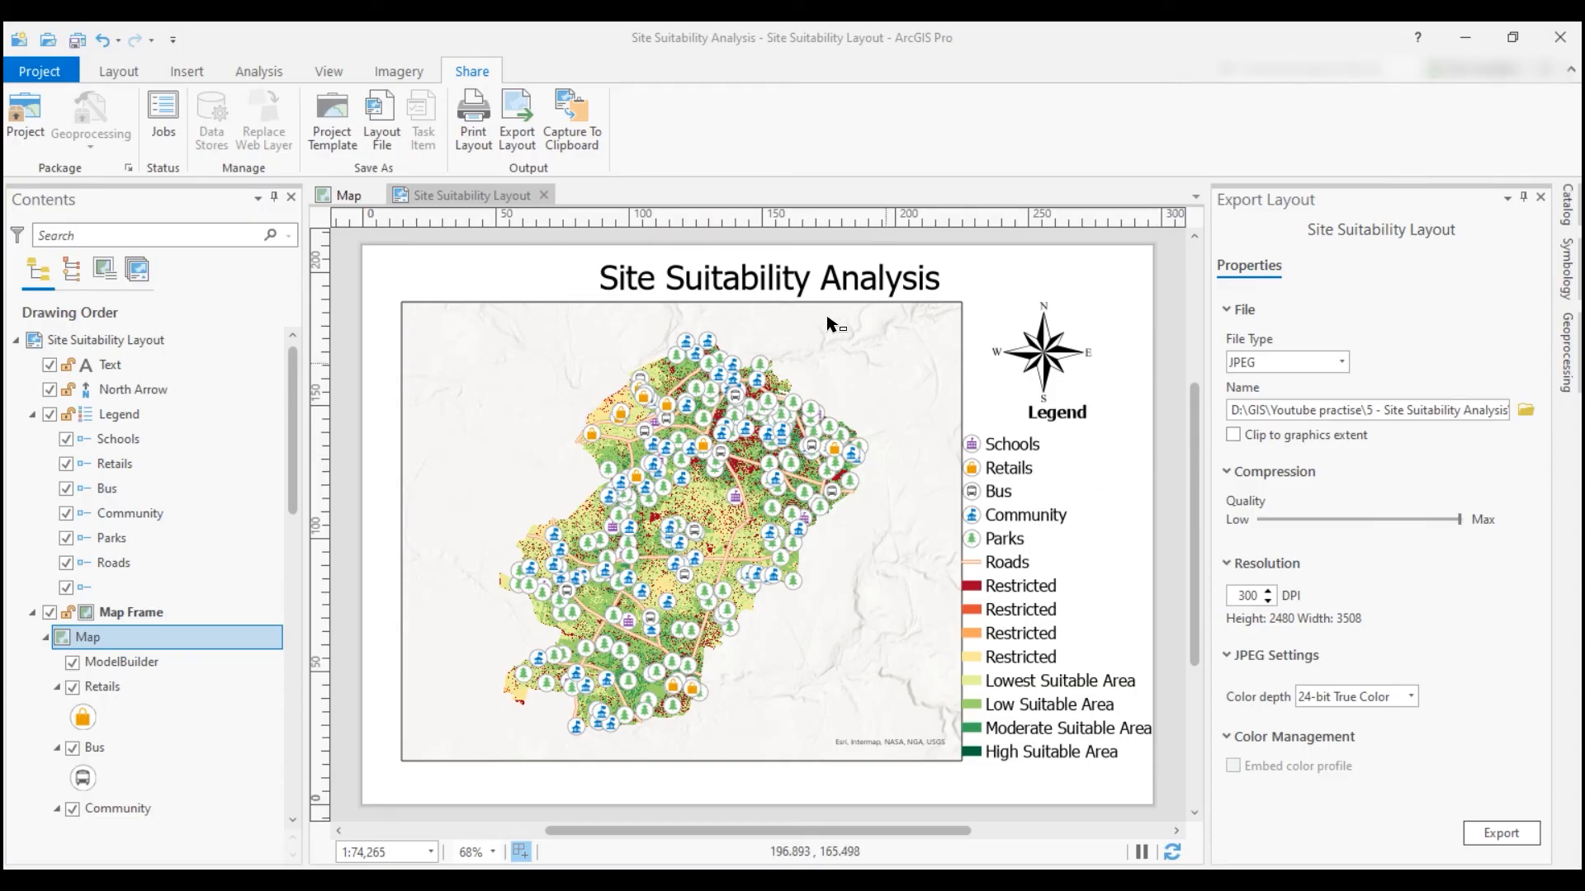
Create a new model and set its name to "SiteSuitabiliyModel" and its label to "Site Suitability Model"
{"action": "left_click", "coordinate": [269, 75]}
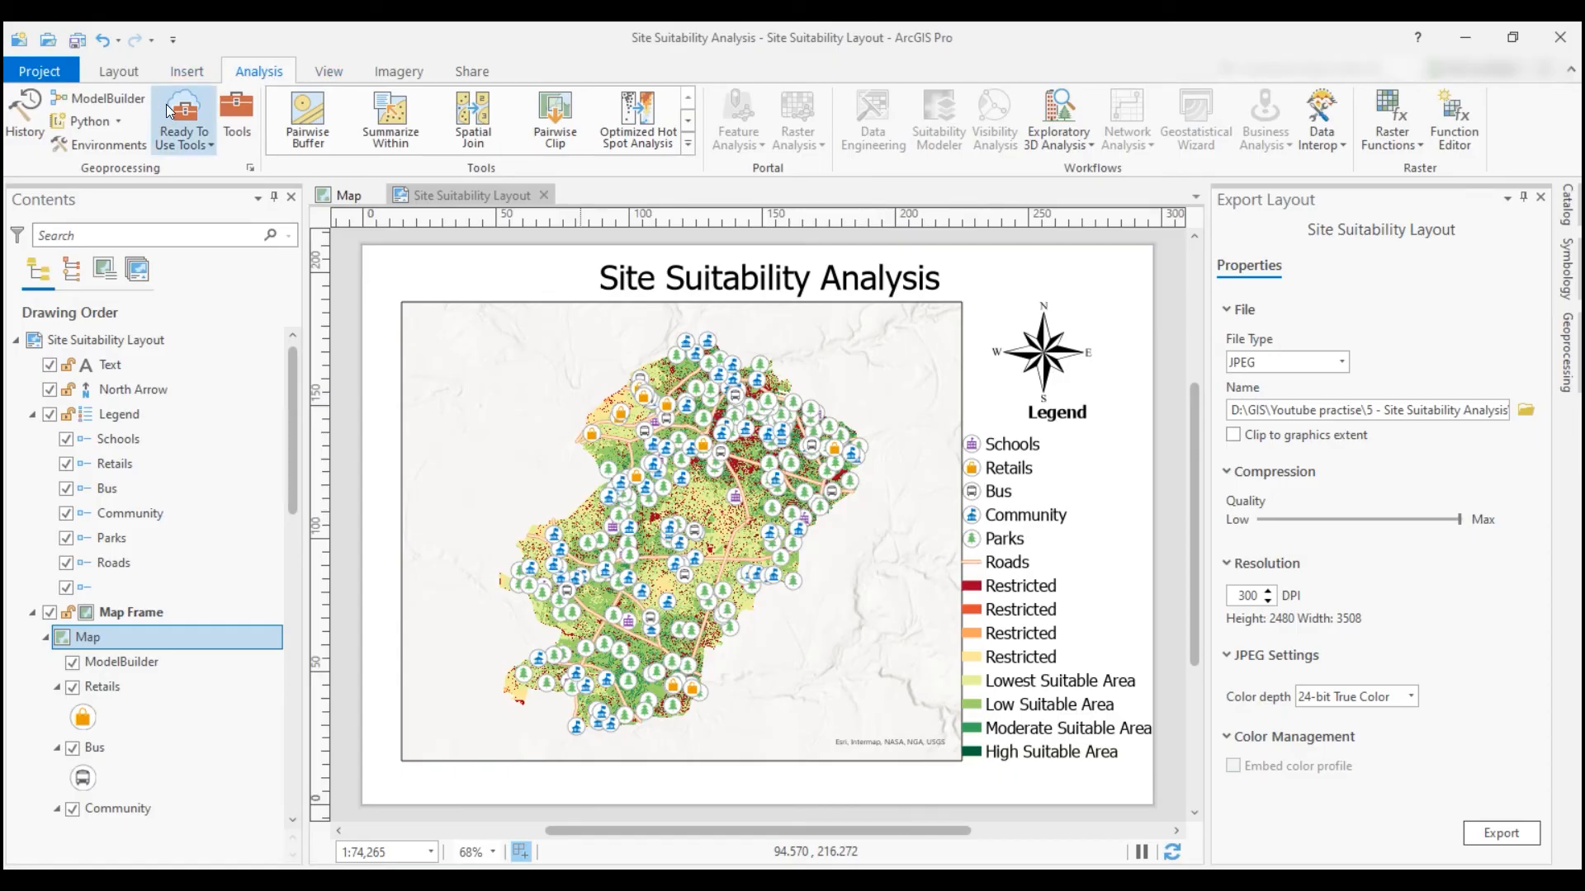
{"action": "left_click", "coordinate": [106, 100]}
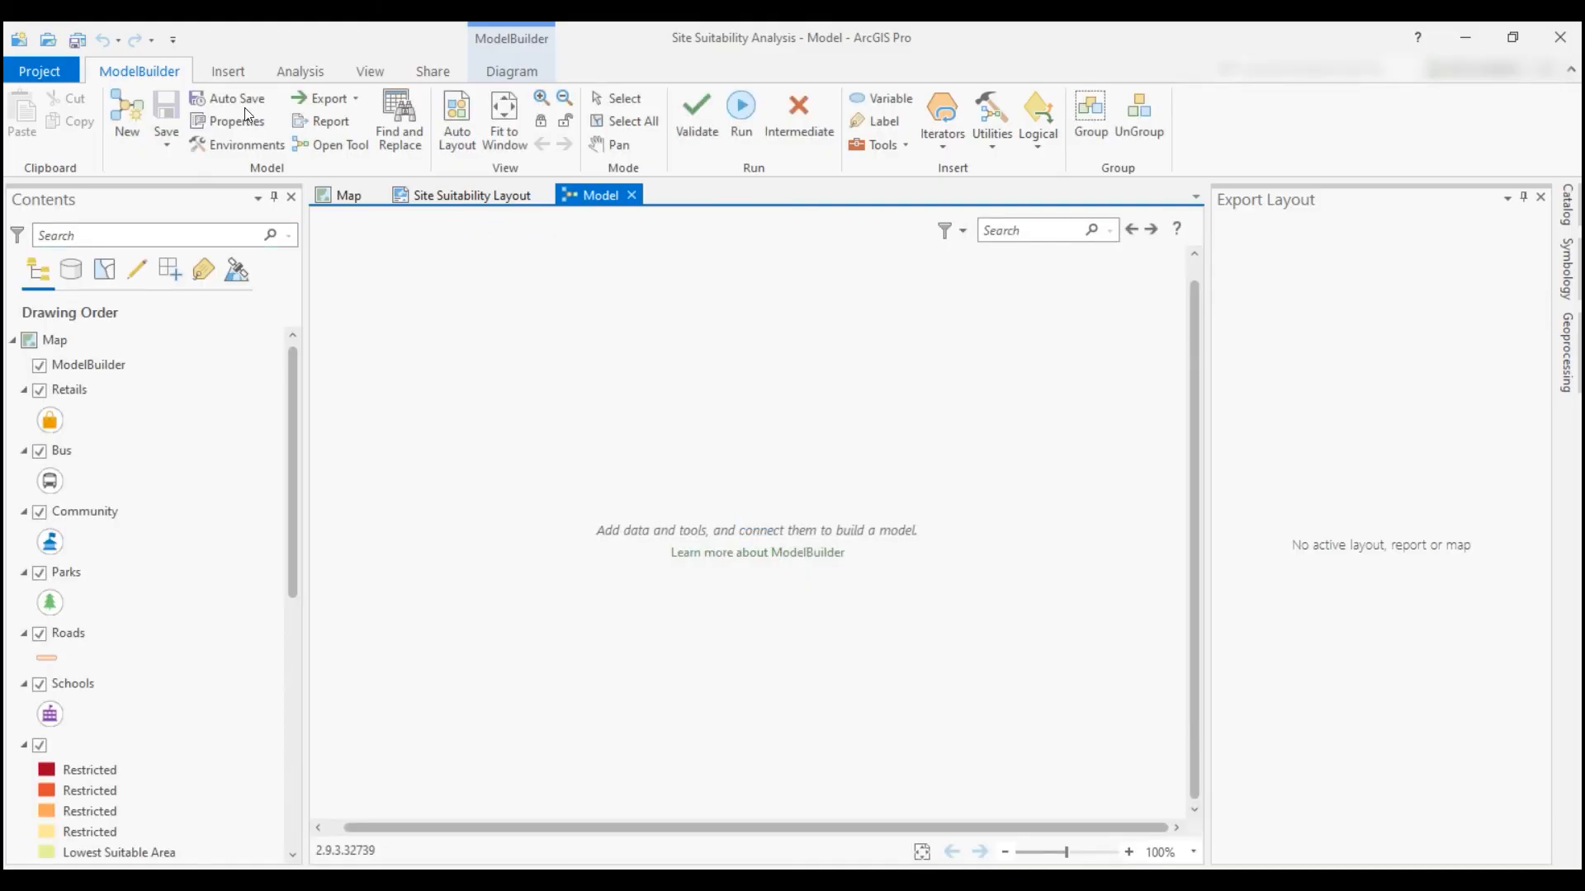
{"action": "left_click", "coordinate": [225, 126]}
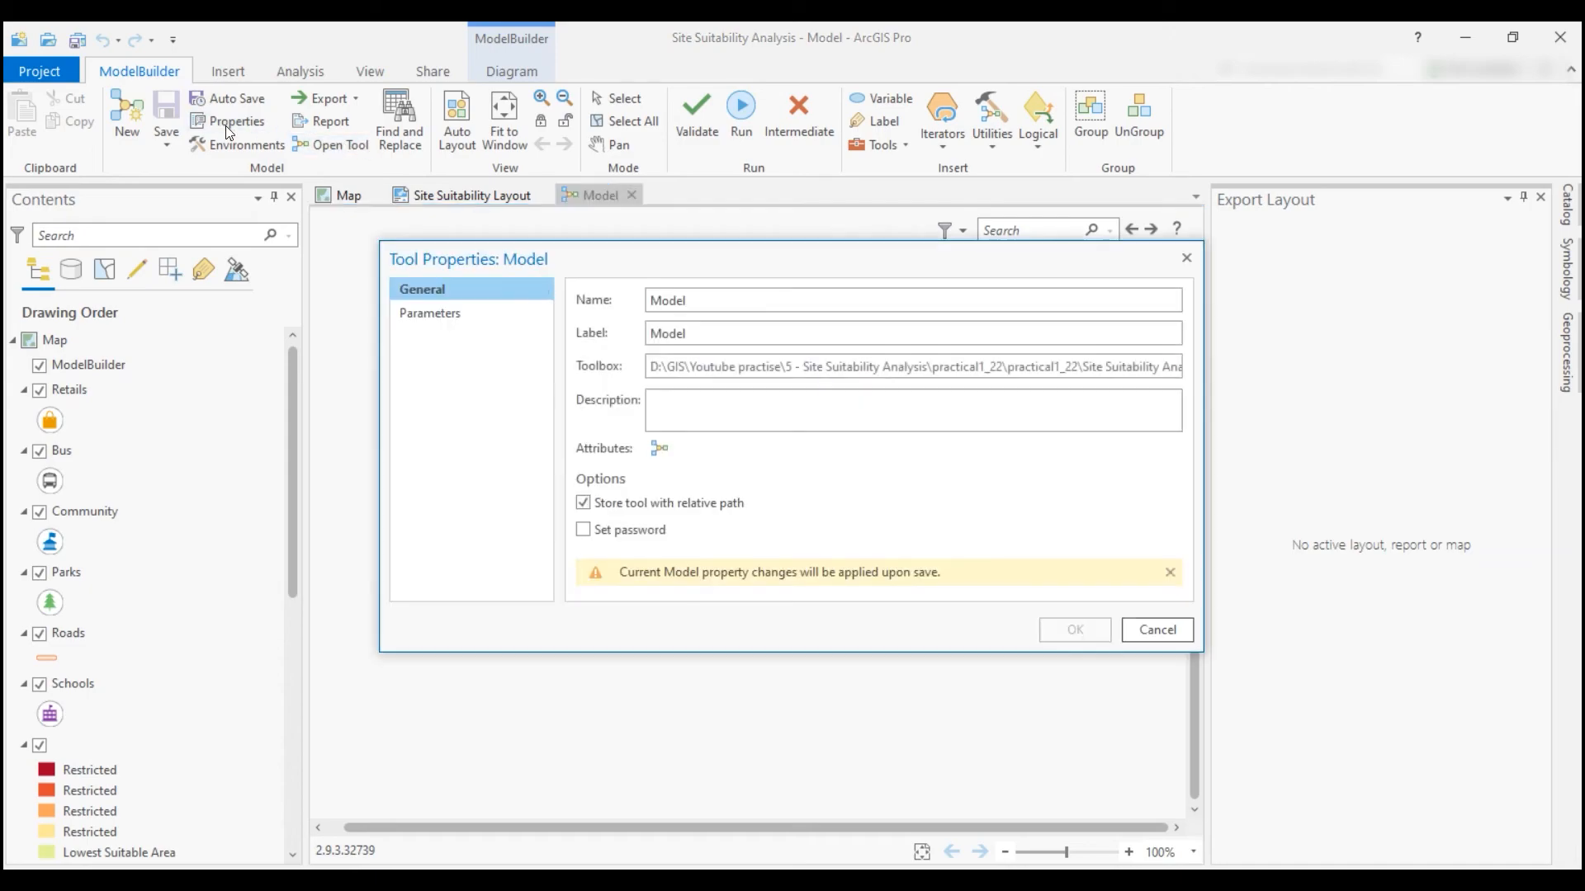
{"action": "double_click", "coordinate": [707, 302]}
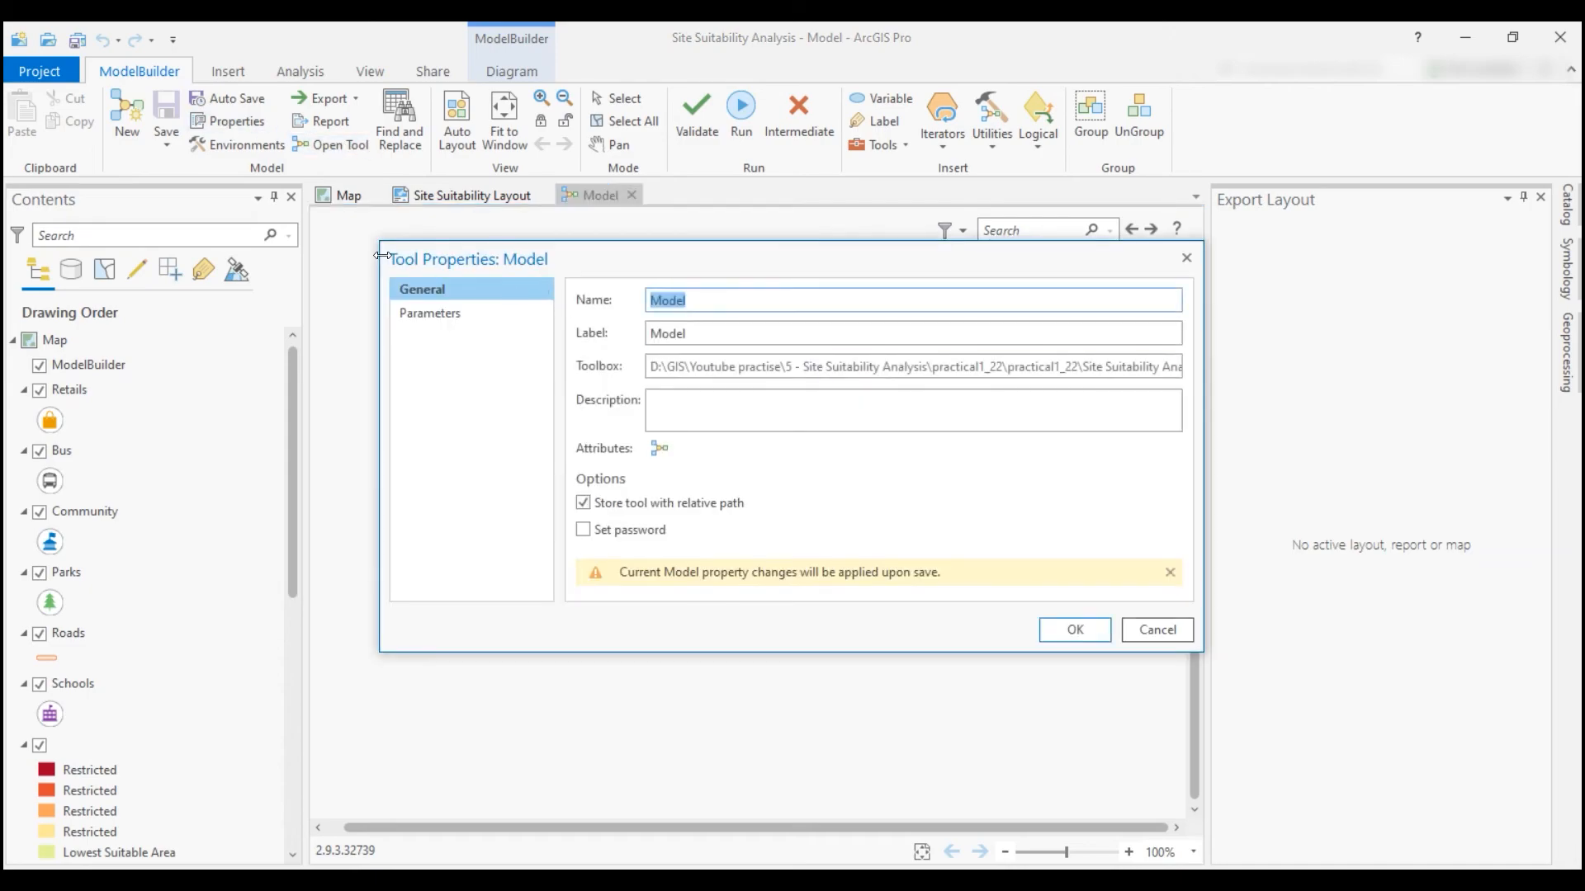
{"action": "type", "text": "SiteSuitabiliyMosw"}
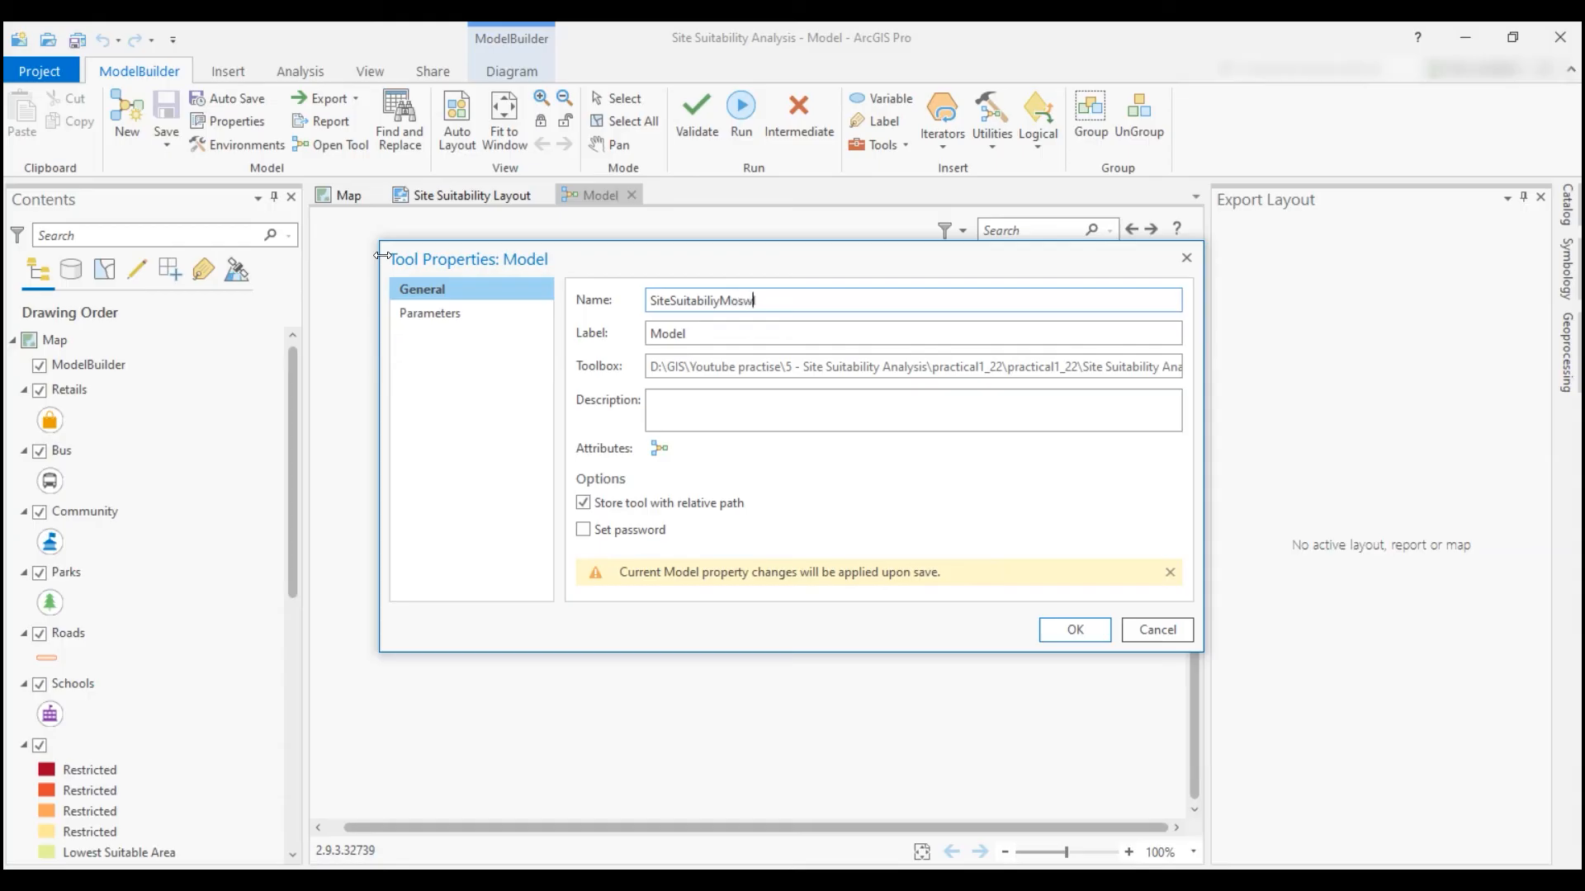
{"action": "key", "text": "BackSpace"}
{"action": "key", "text": "BackSpace"}
{"action": "key", "text": "BackSpace"}
{"action": "type", "text": "del"}
{"action": "key", "text": "Tab"}
{"action": "type", "text": "Site Suitability Mod"}
{"action": "left_click", "coordinate": [1073, 632]}
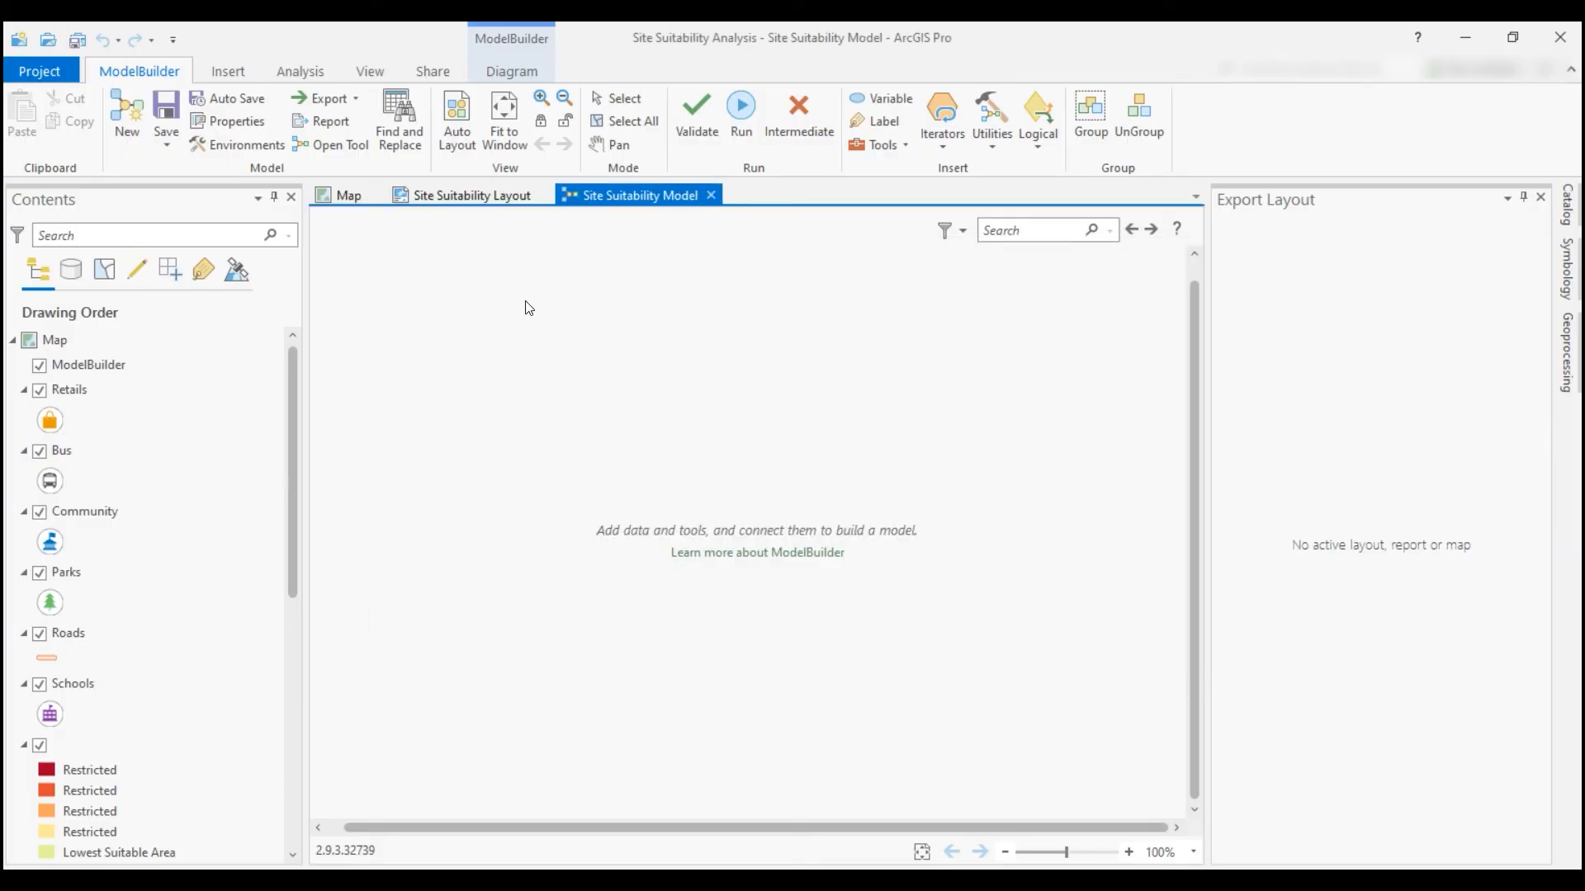
Review the model's environment settings for workspace, output coordinates, processing extent, cell size, mask and snap raster, and accept them
{"action": "left_click", "coordinate": [256, 146]}
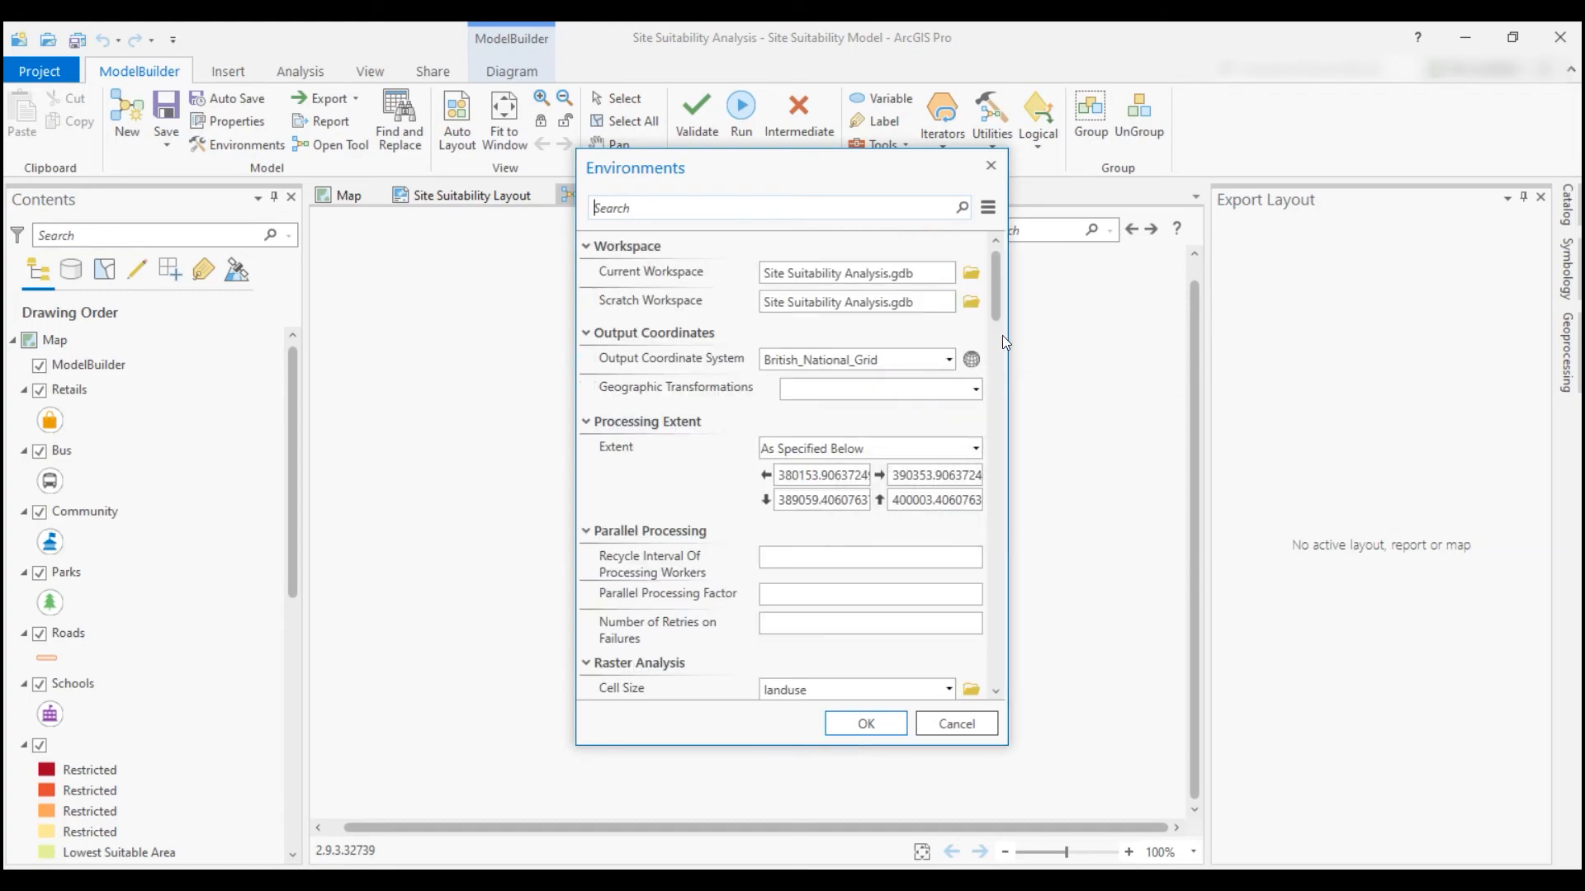
{"action": "left_click_drag", "start_coordinate": [1001, 305], "coordinate": [1001, 379]}
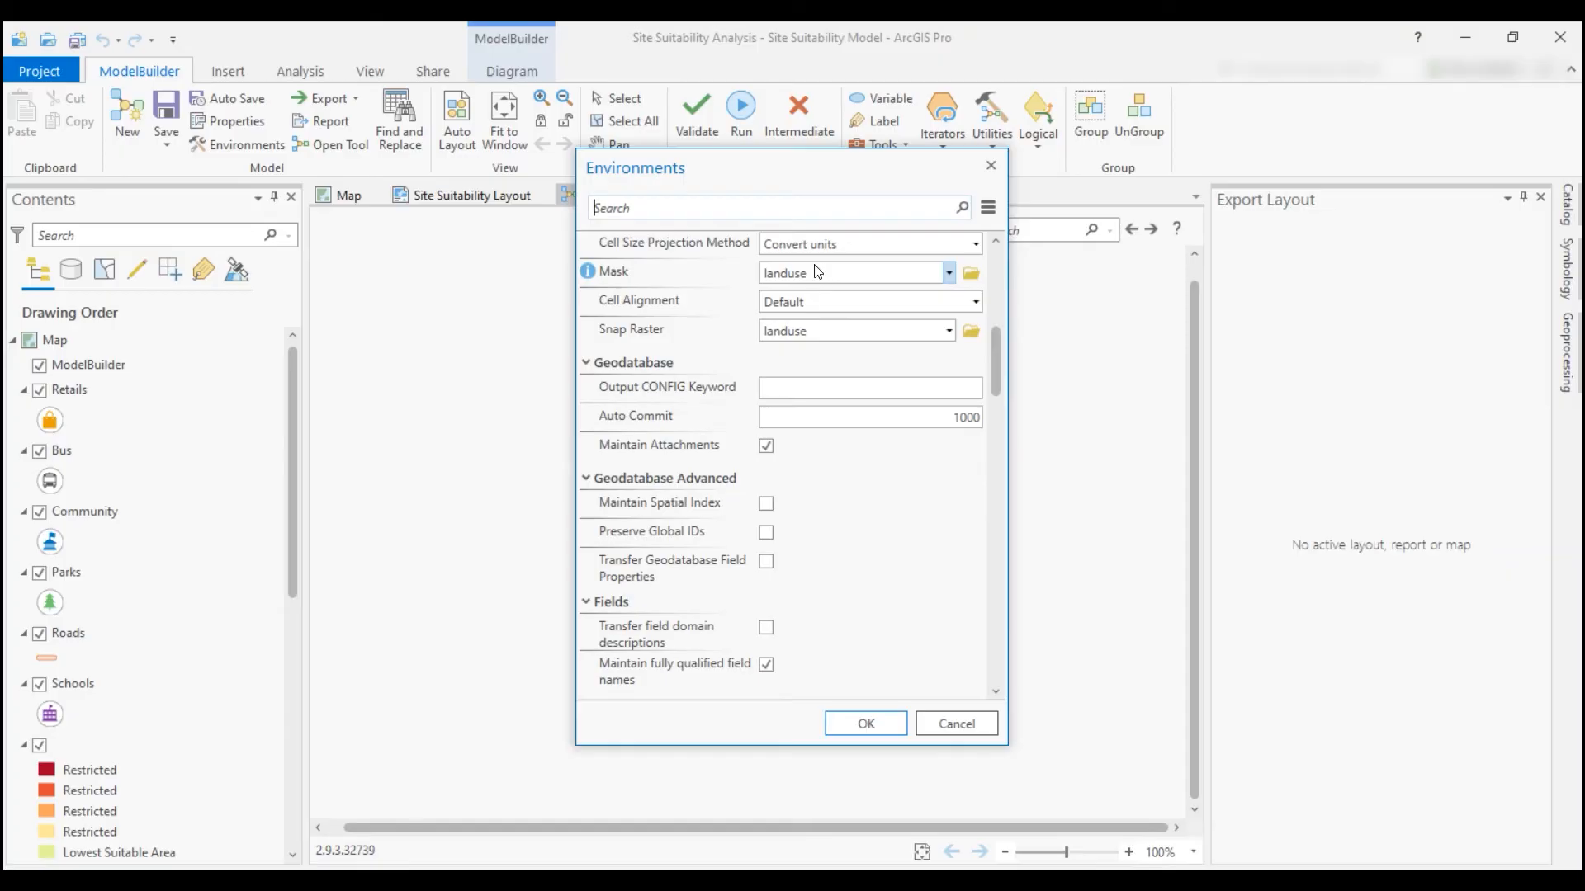
{"action": "left_click_drag", "start_coordinate": [997, 370], "coordinate": [997, 307]}
{"action": "left_click", "coordinate": [839, 721]}
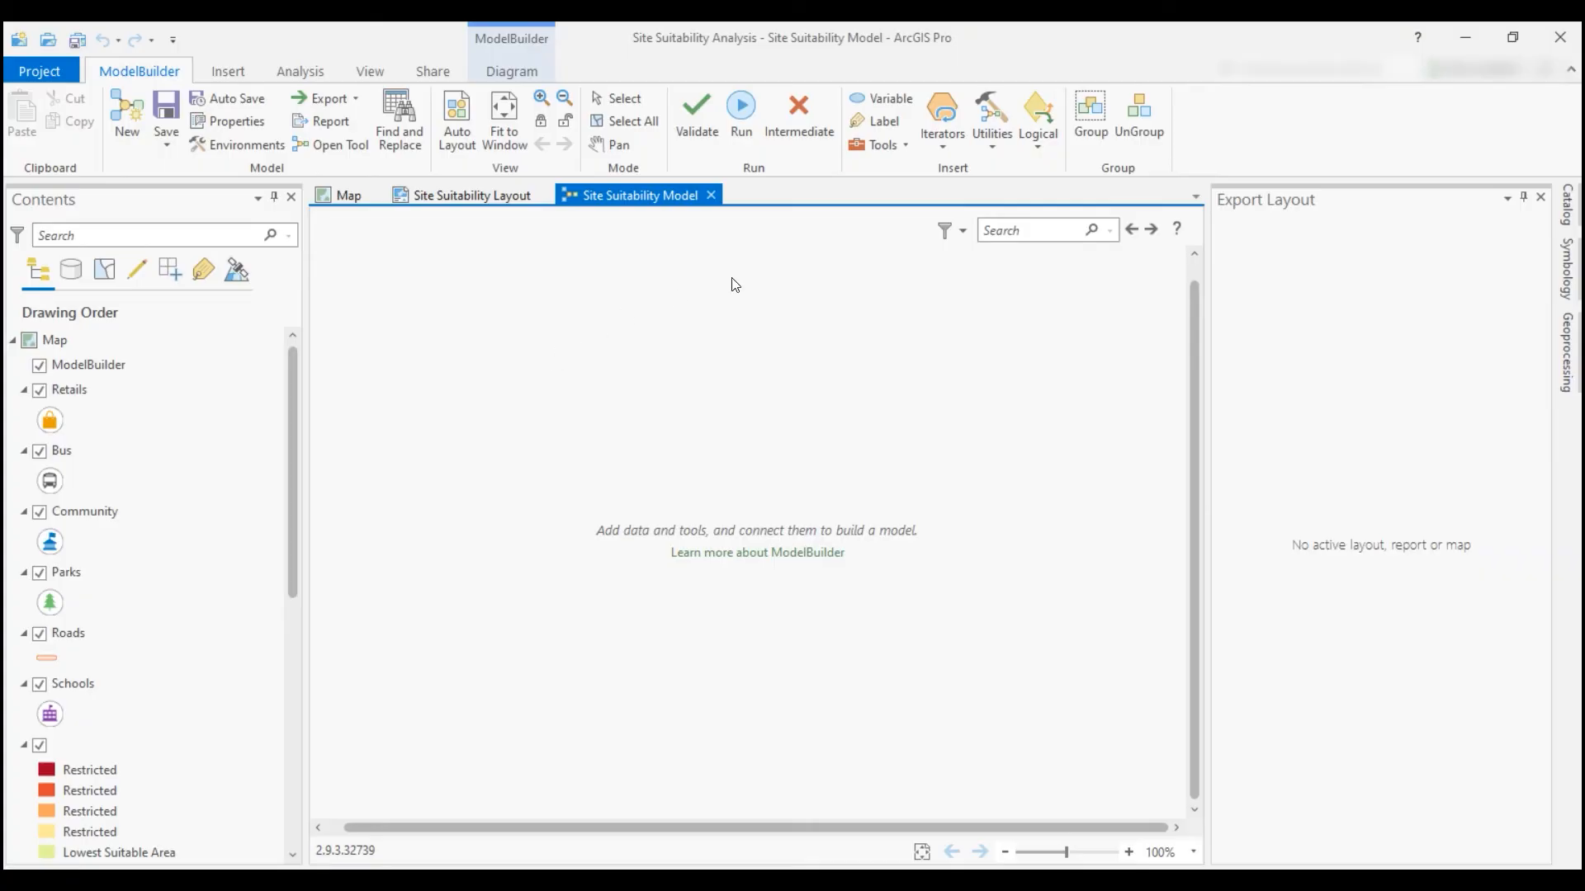
Close the export settings and add the Spatial Analyst Slope tool to the empty model
{"action": "left_click", "coordinate": [1540, 200]}
{"action": "left_click", "coordinate": [1564, 353]}
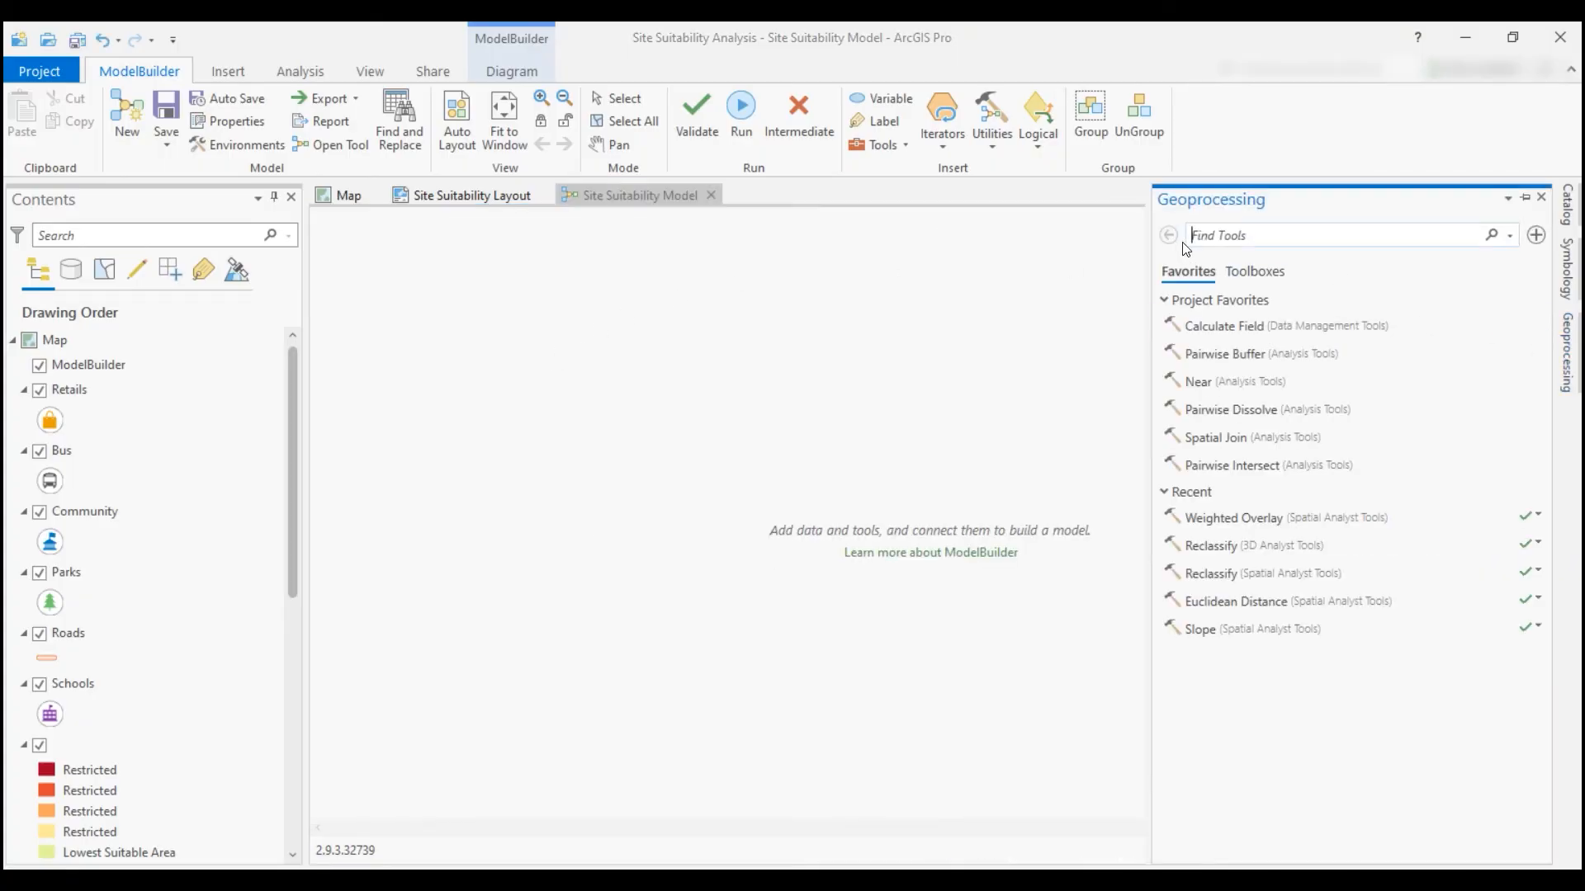
{"action": "type", "text": "Slope"}
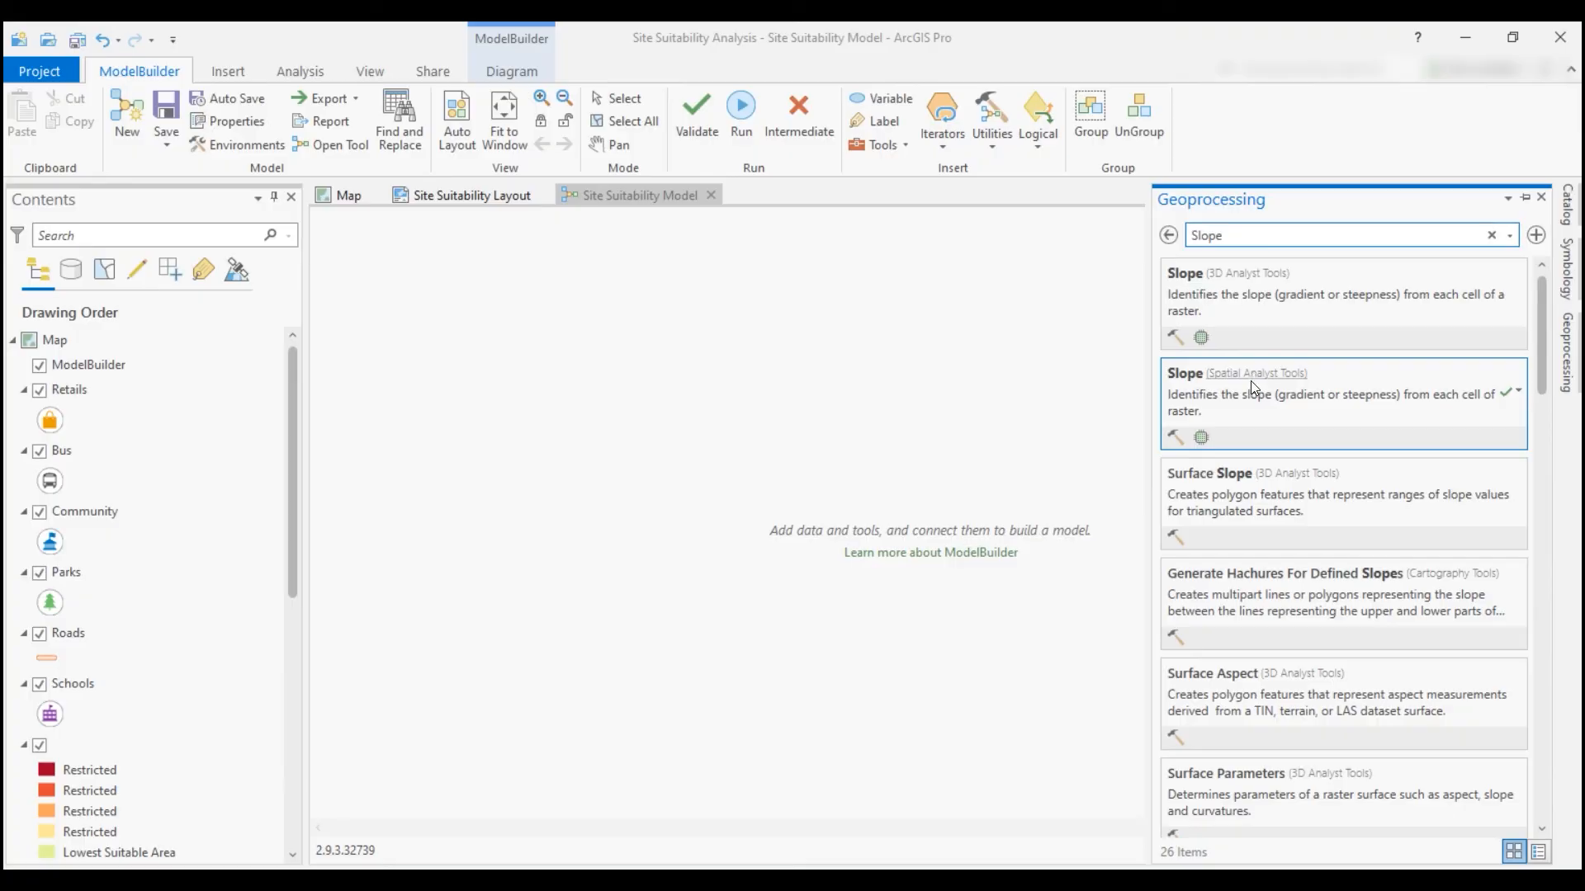
{"action": "left_click_drag", "start_coordinate": [1248, 383], "coordinate": [547, 299]}
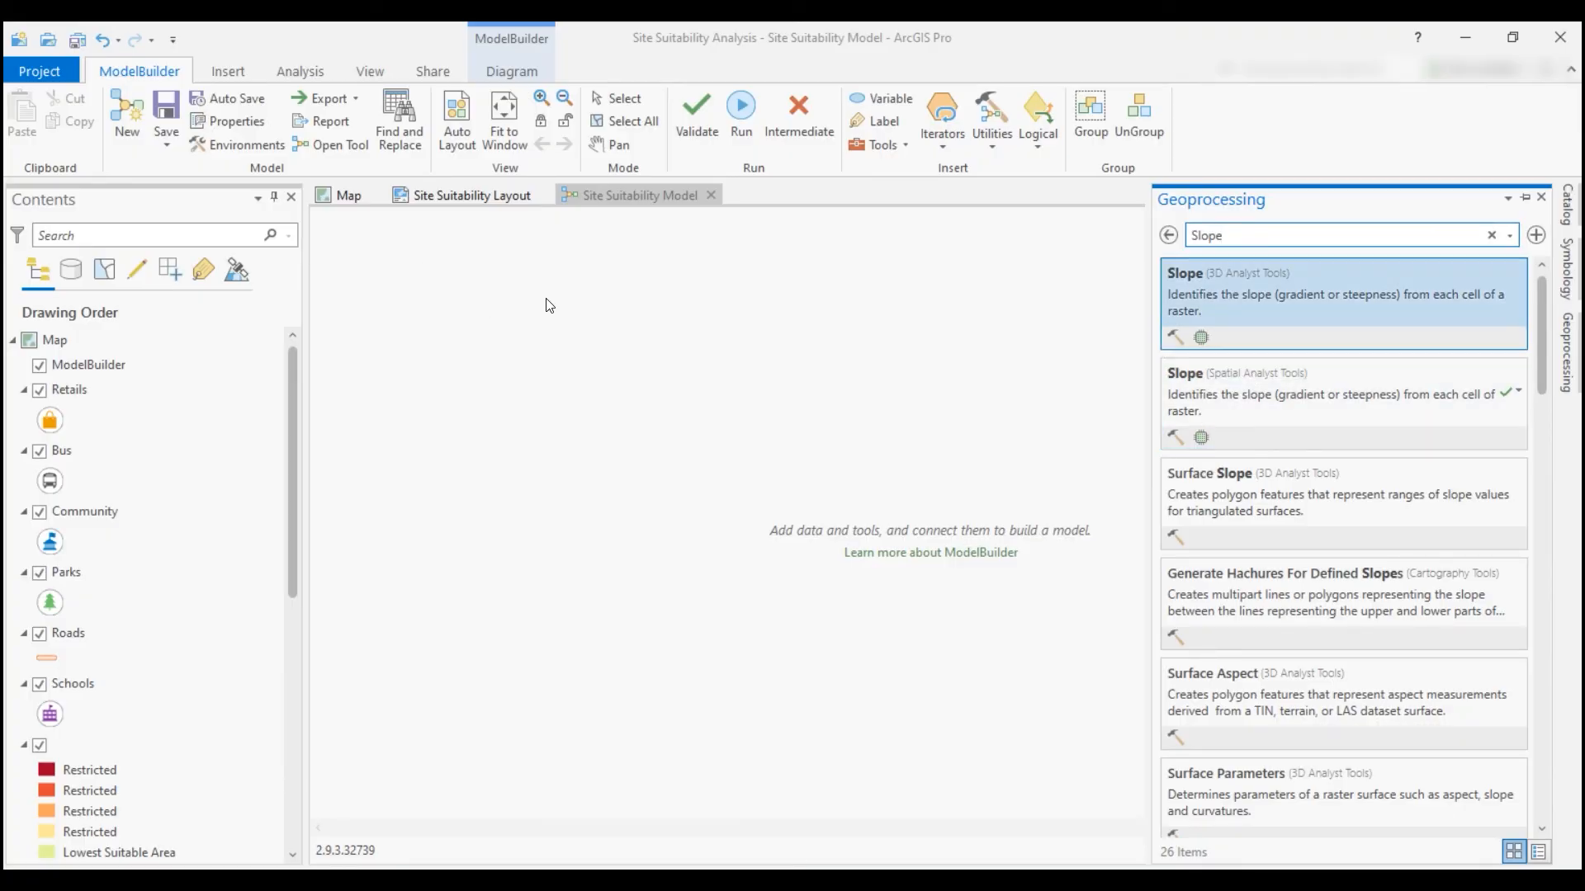
{"action": "left_click", "coordinate": [1238, 388]}
{"action": "left_click_drag", "start_coordinate": [1250, 404], "coordinate": [546, 299]}
Set the model's Slope tool to use elevation as input raster with a Z factor of 0.3048
{"action": "mouse_move", "coordinate": [580, 322]}
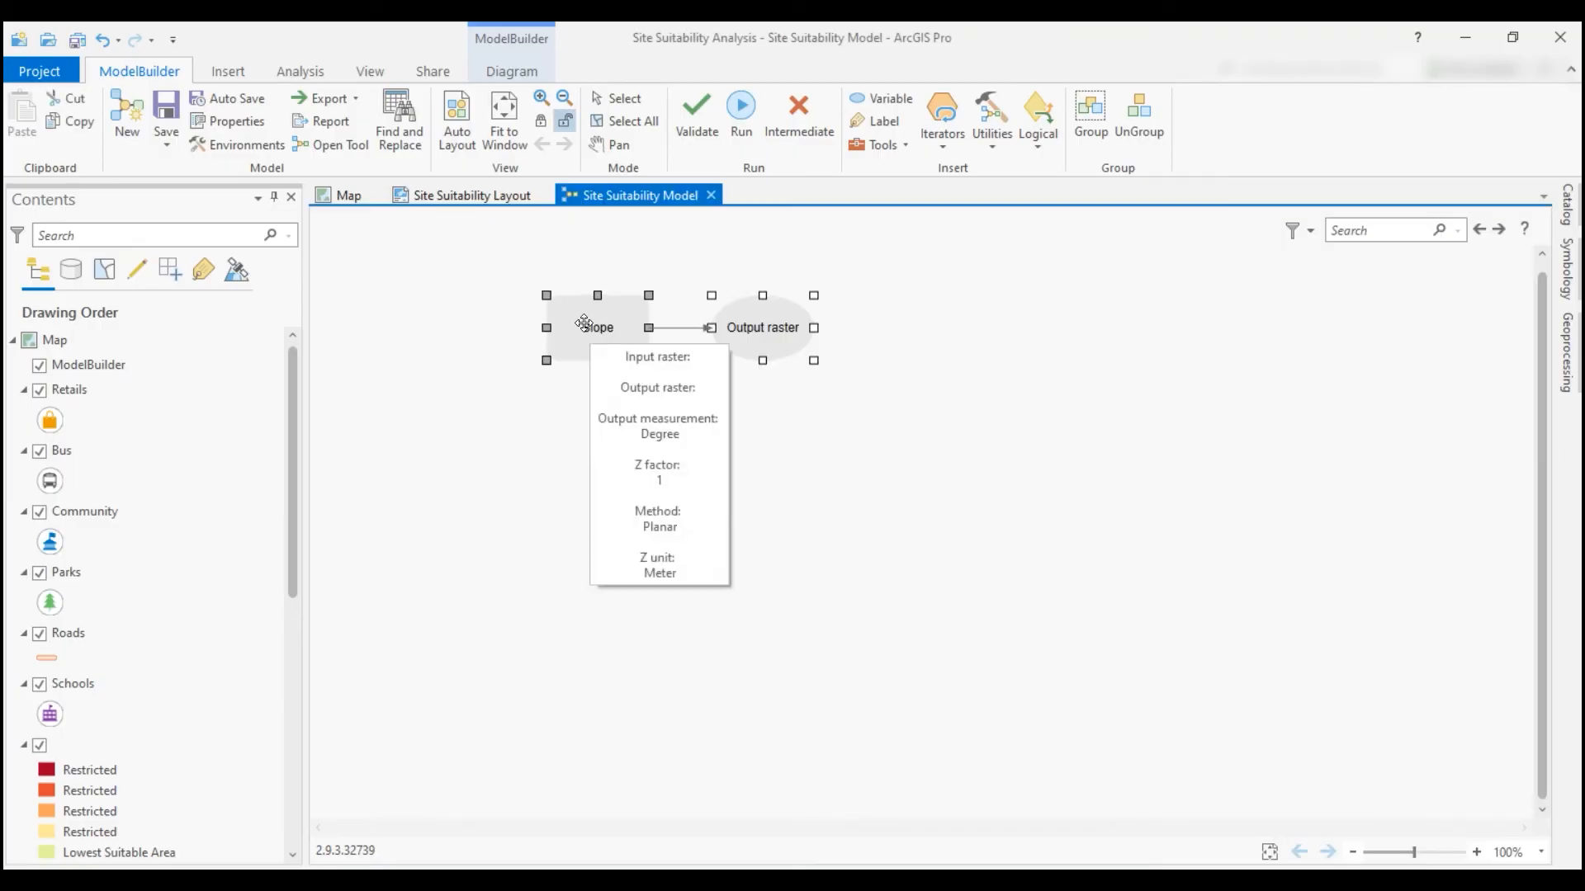
{"action": "right_click", "coordinate": [586, 326]}
{"action": "left_click", "coordinate": [612, 340]}
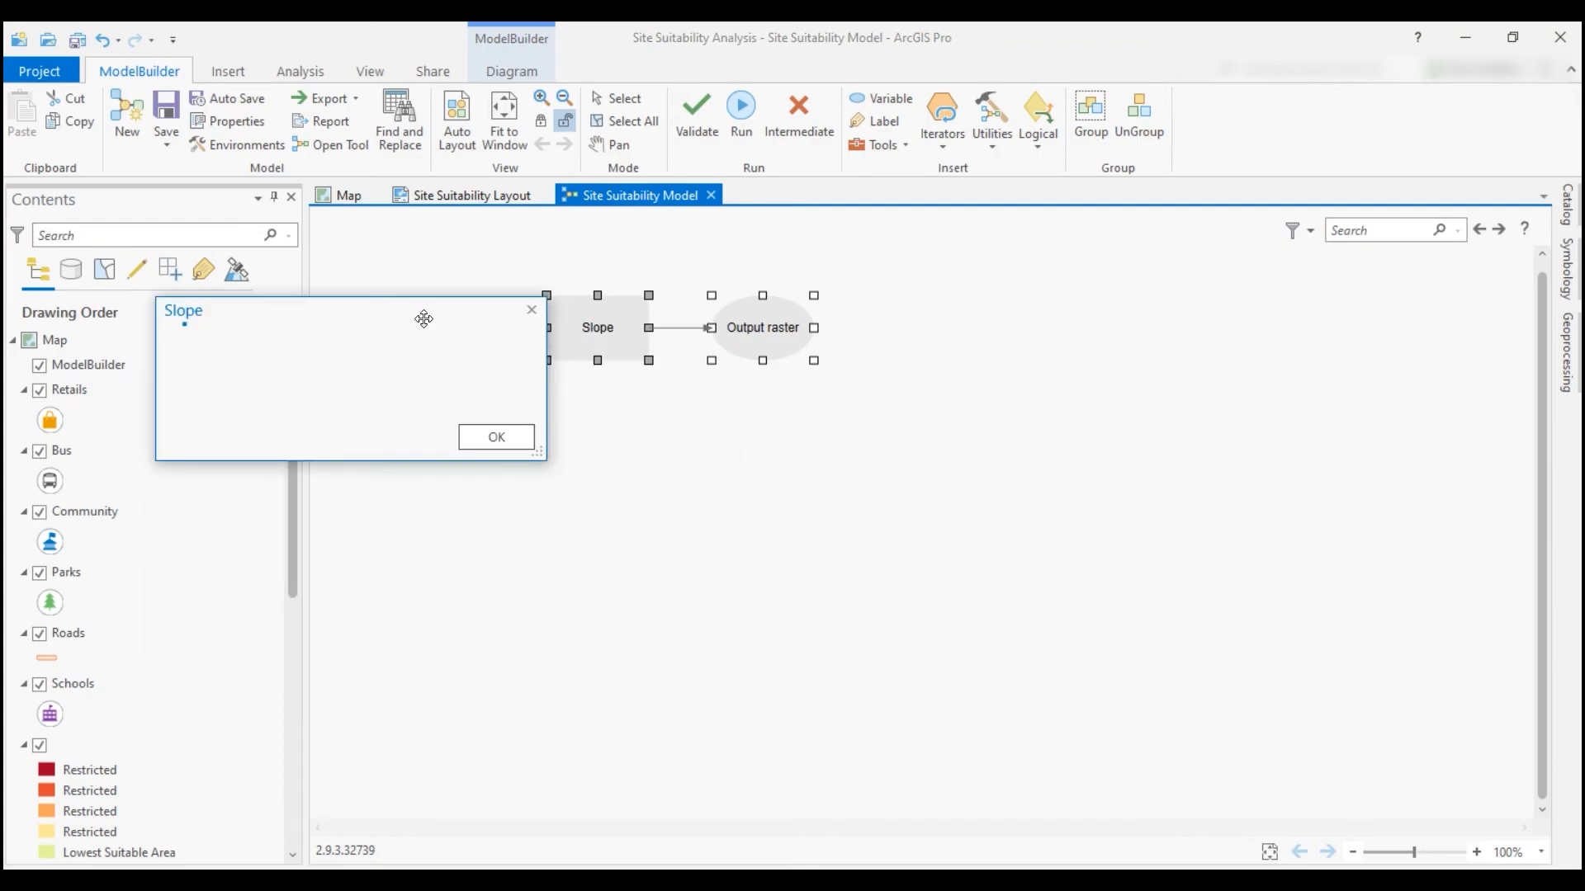
{"action": "left_click", "coordinate": [499, 439]}
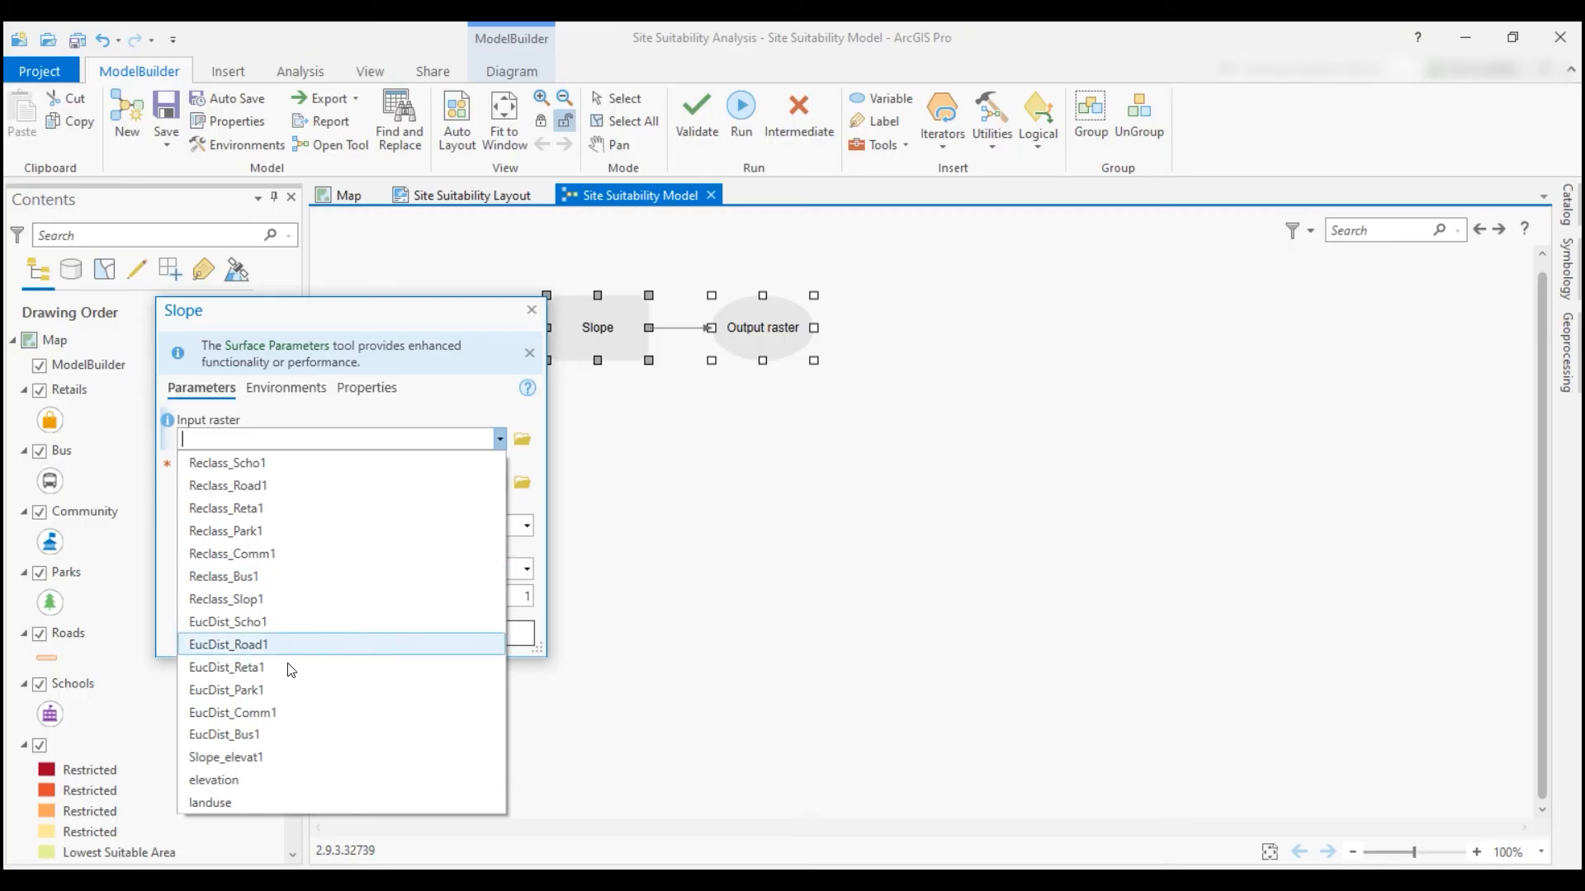
{"action": "left_click", "coordinate": [236, 790]}
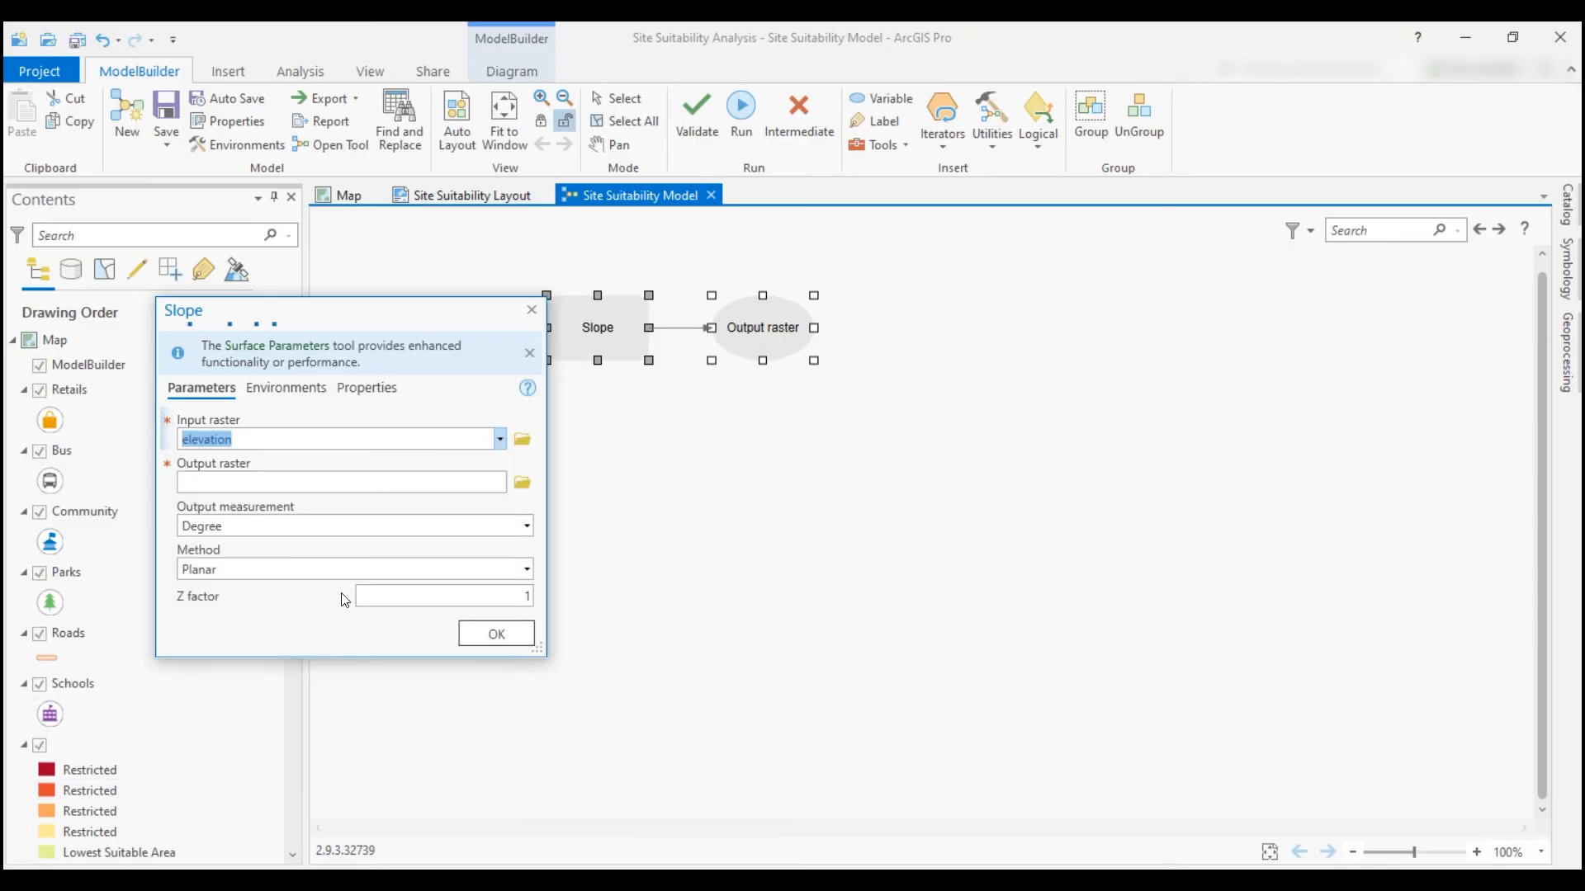
{"action": "left_click", "coordinate": [521, 597]}
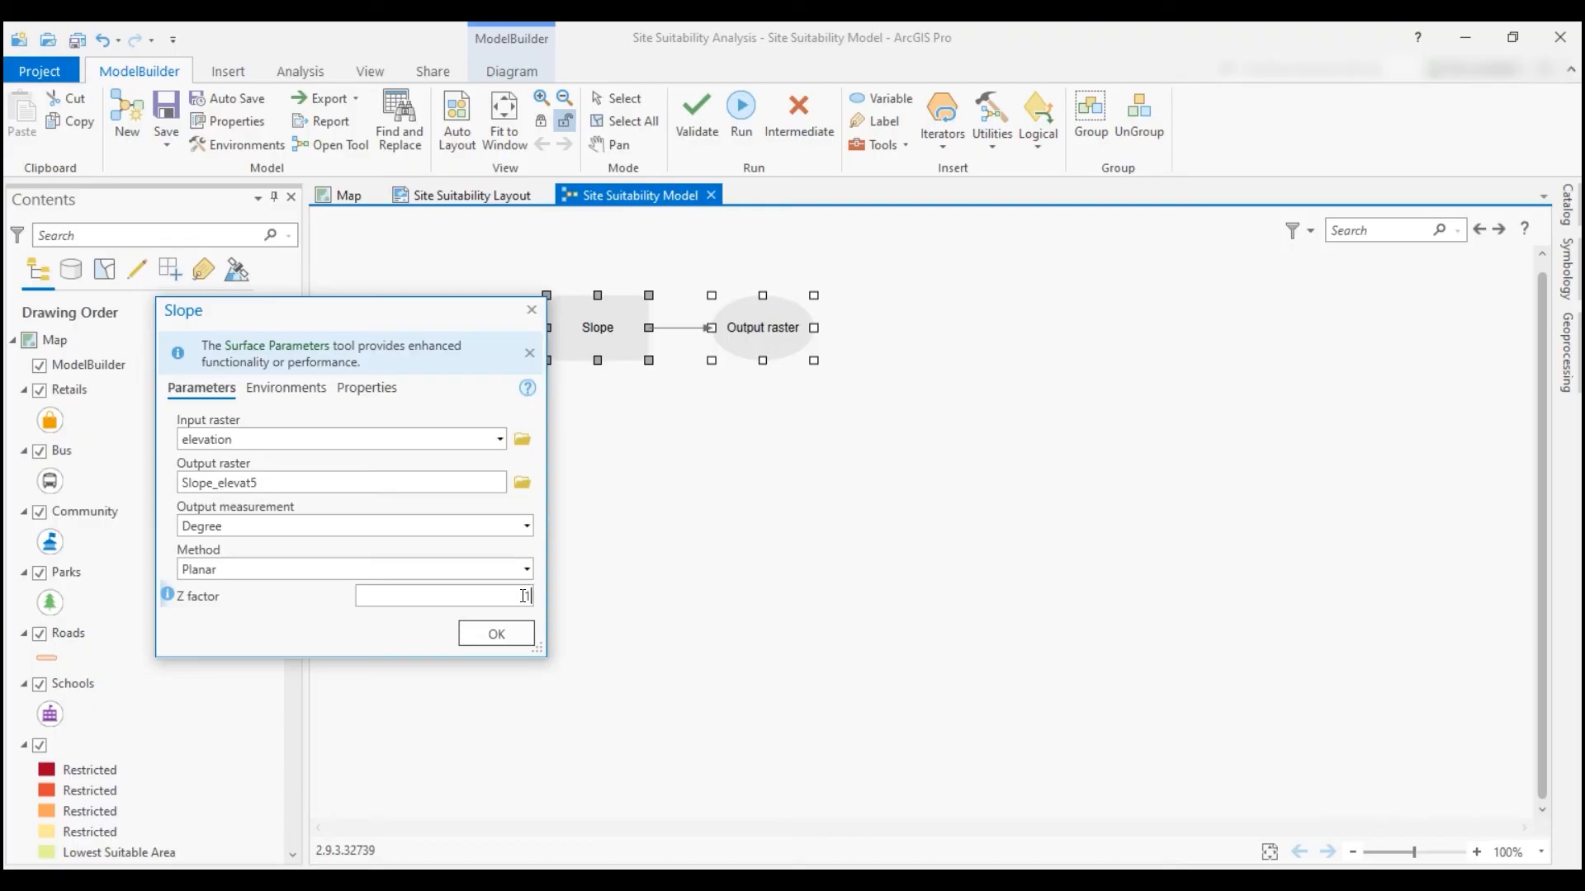
{"action": "type", "text": "0.3048"}
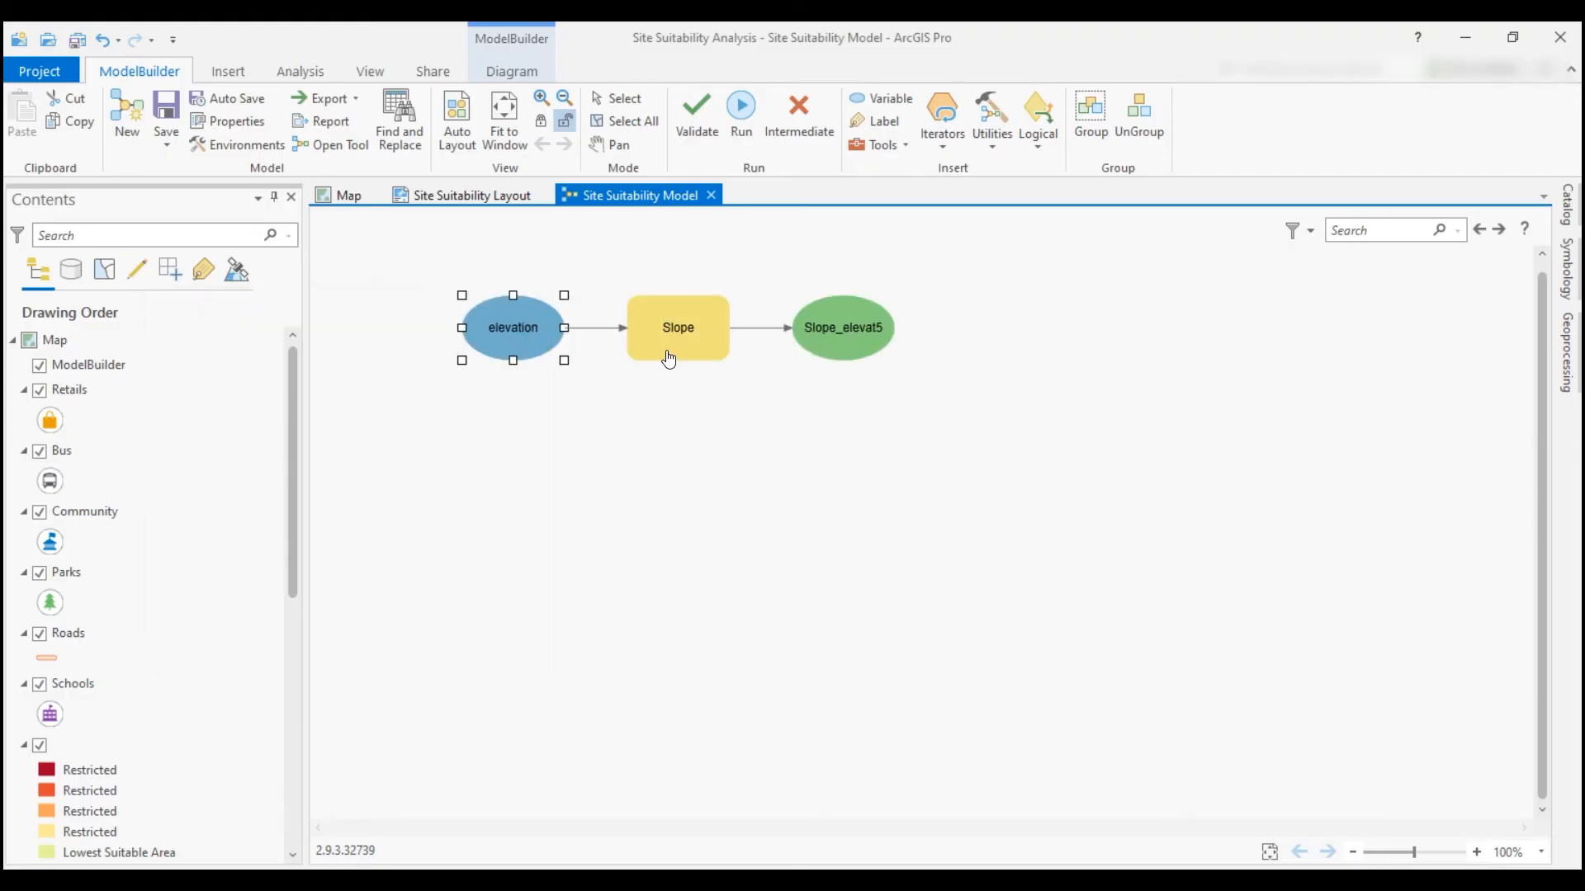
Run the Slope process in the model and dismiss its completion report
{"action": "right_click", "coordinate": [675, 319]}
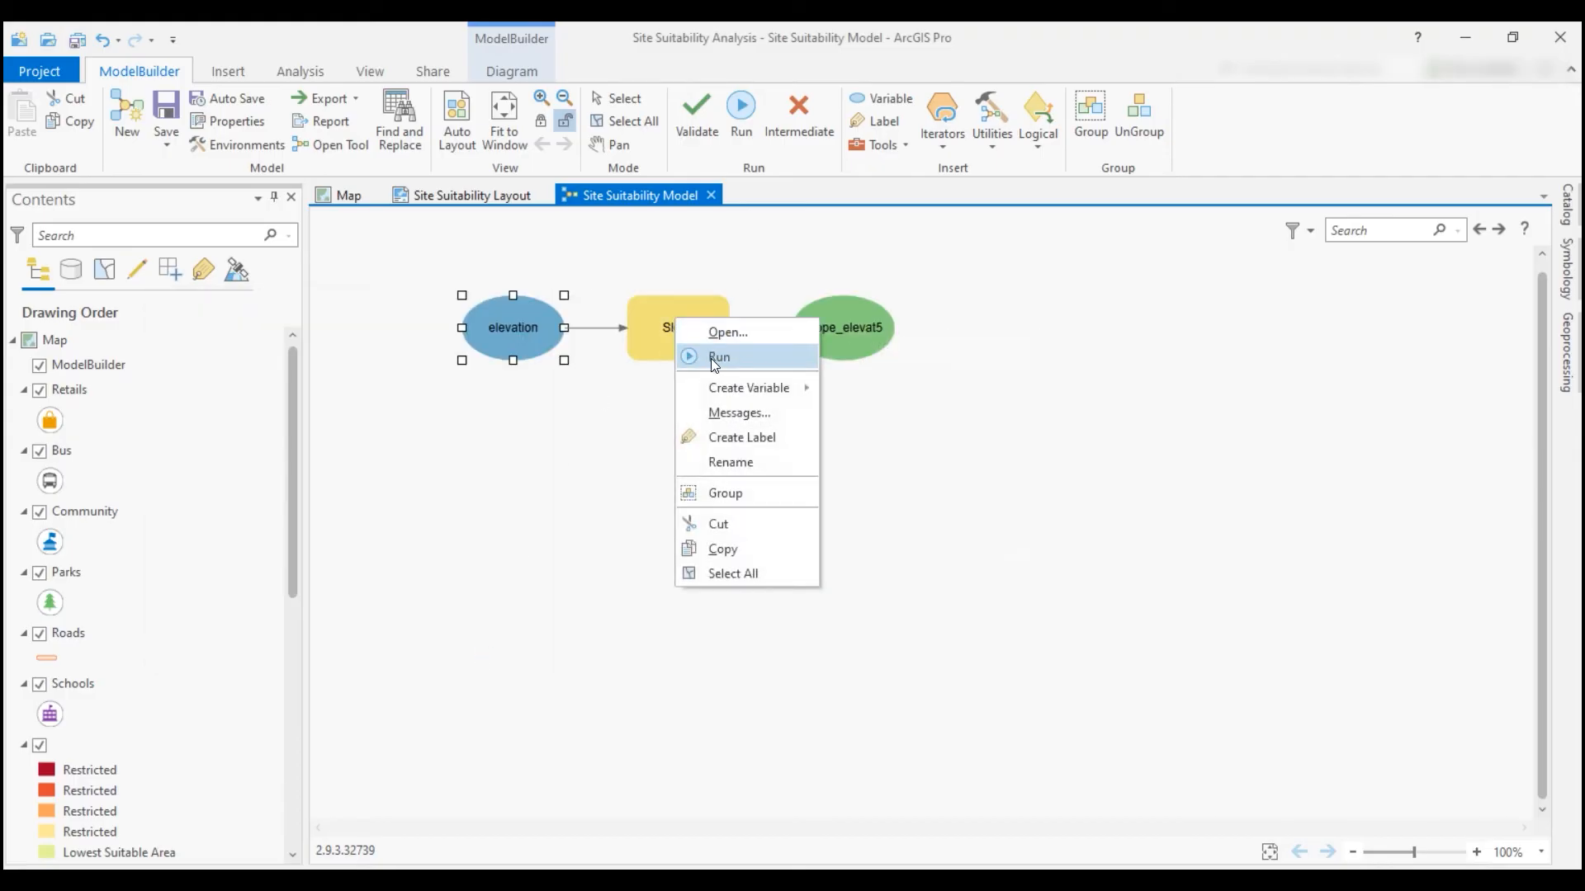
{"action": "left_click", "coordinate": [715, 357]}
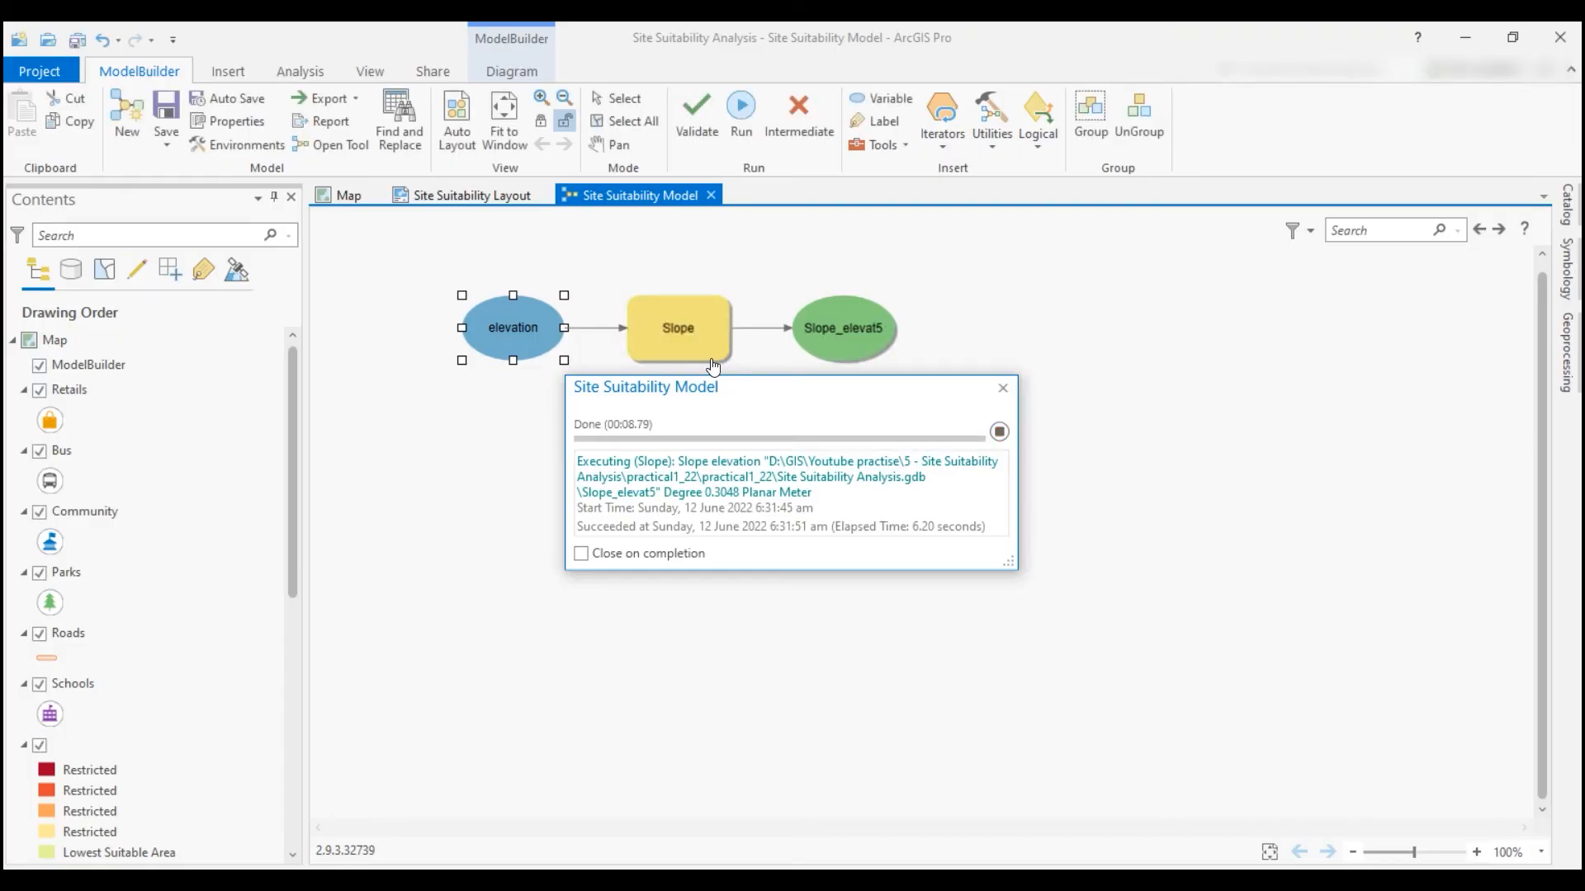
{"action": "left_click", "coordinate": [1003, 389]}
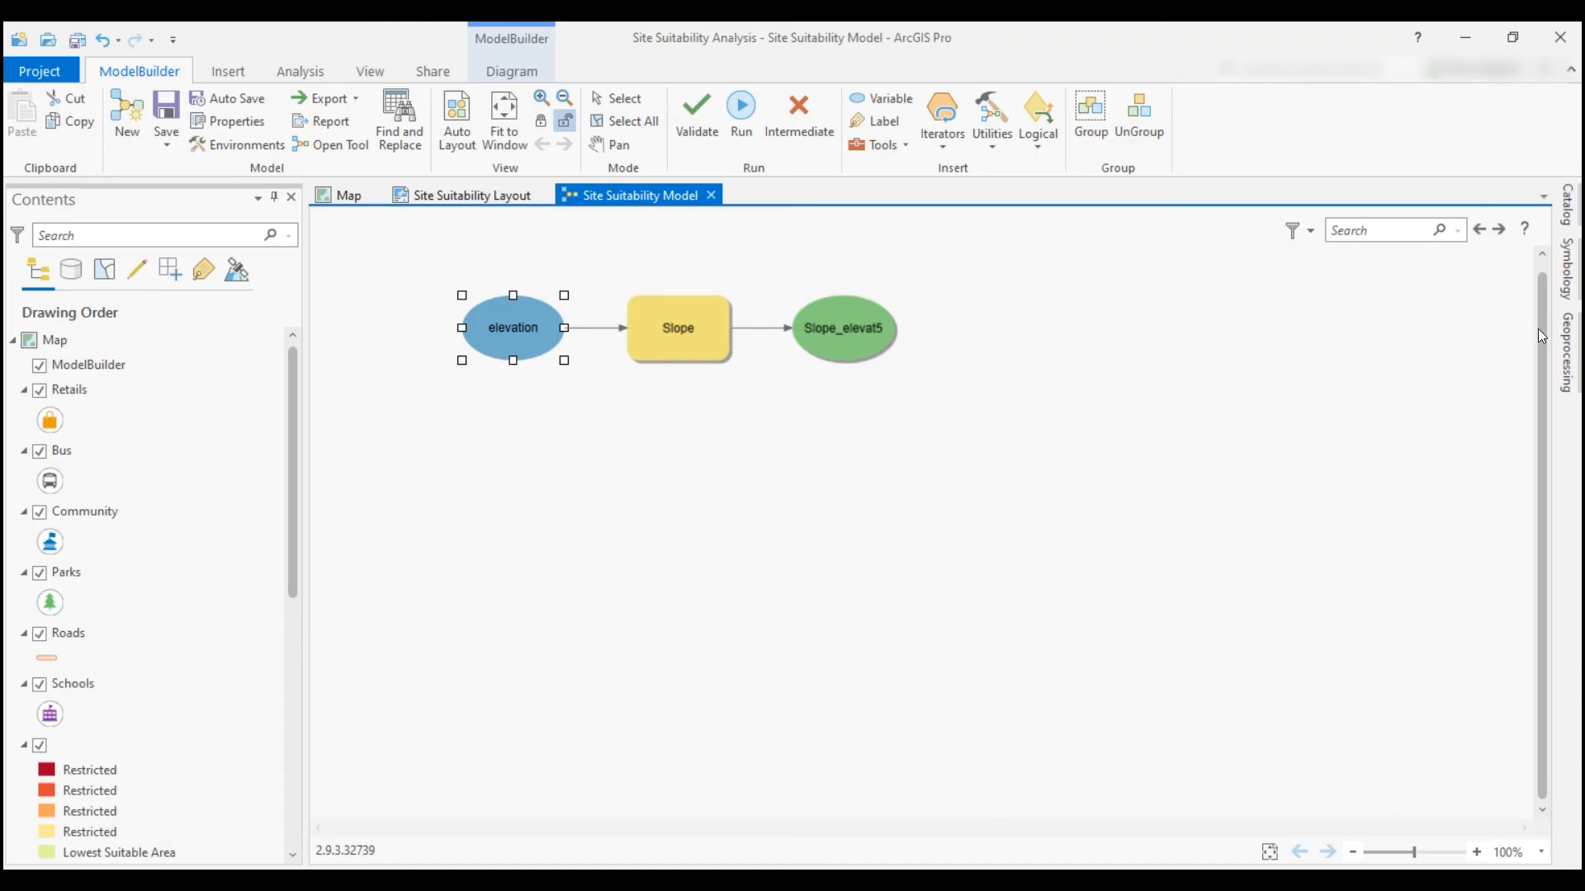
Add a Euclidean Distance tool below the Slope process and set Bus as its source data
{"action": "left_click", "coordinate": [1571, 361]}
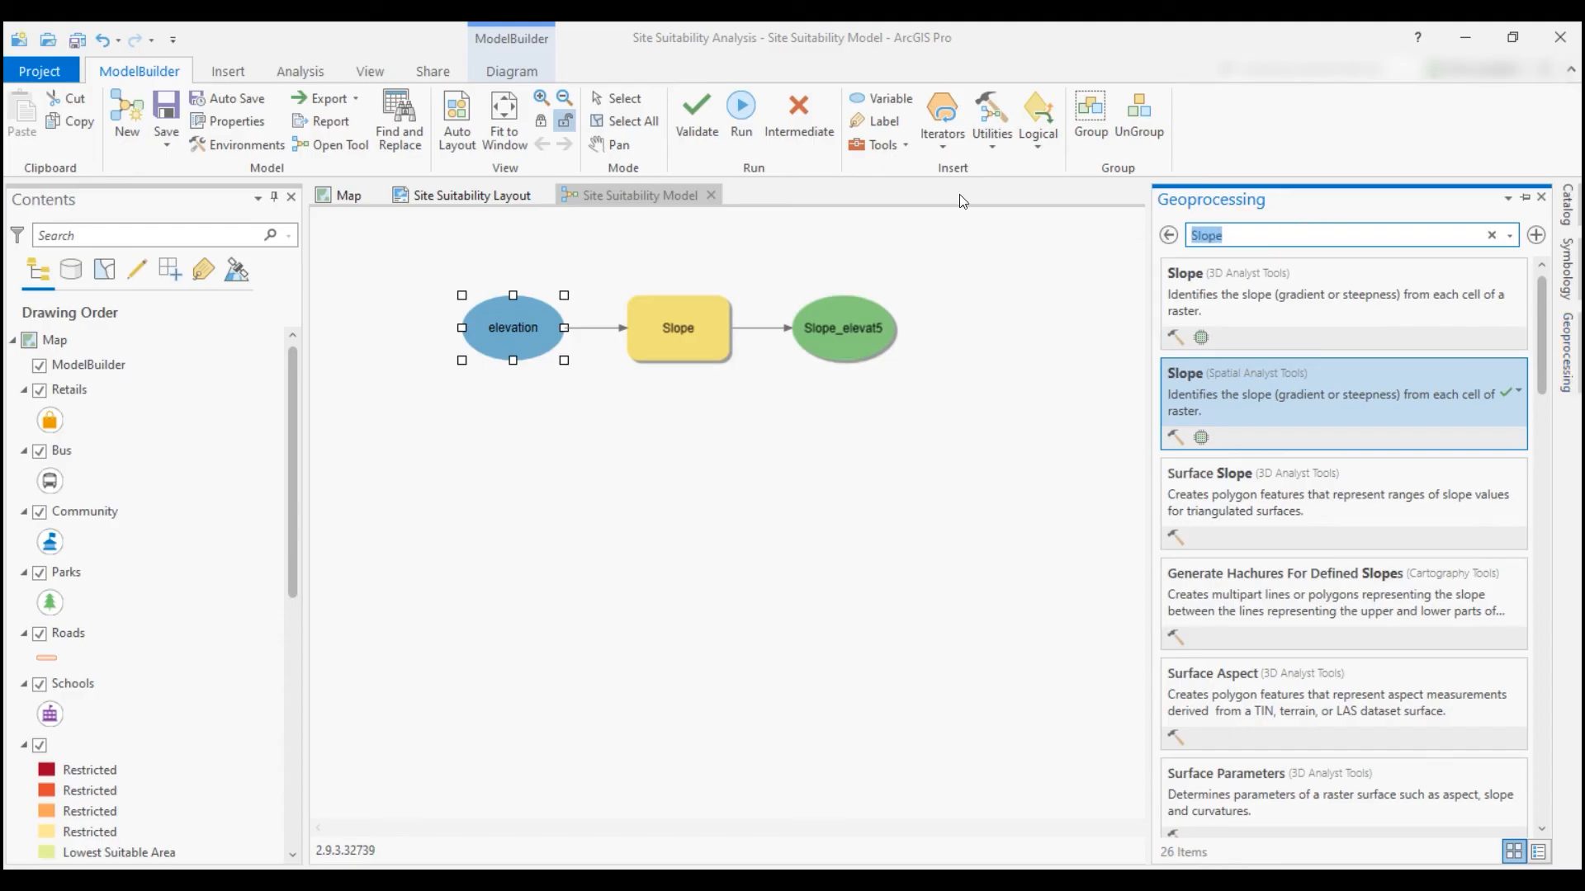
{"action": "type", "text": "Euclidean"}
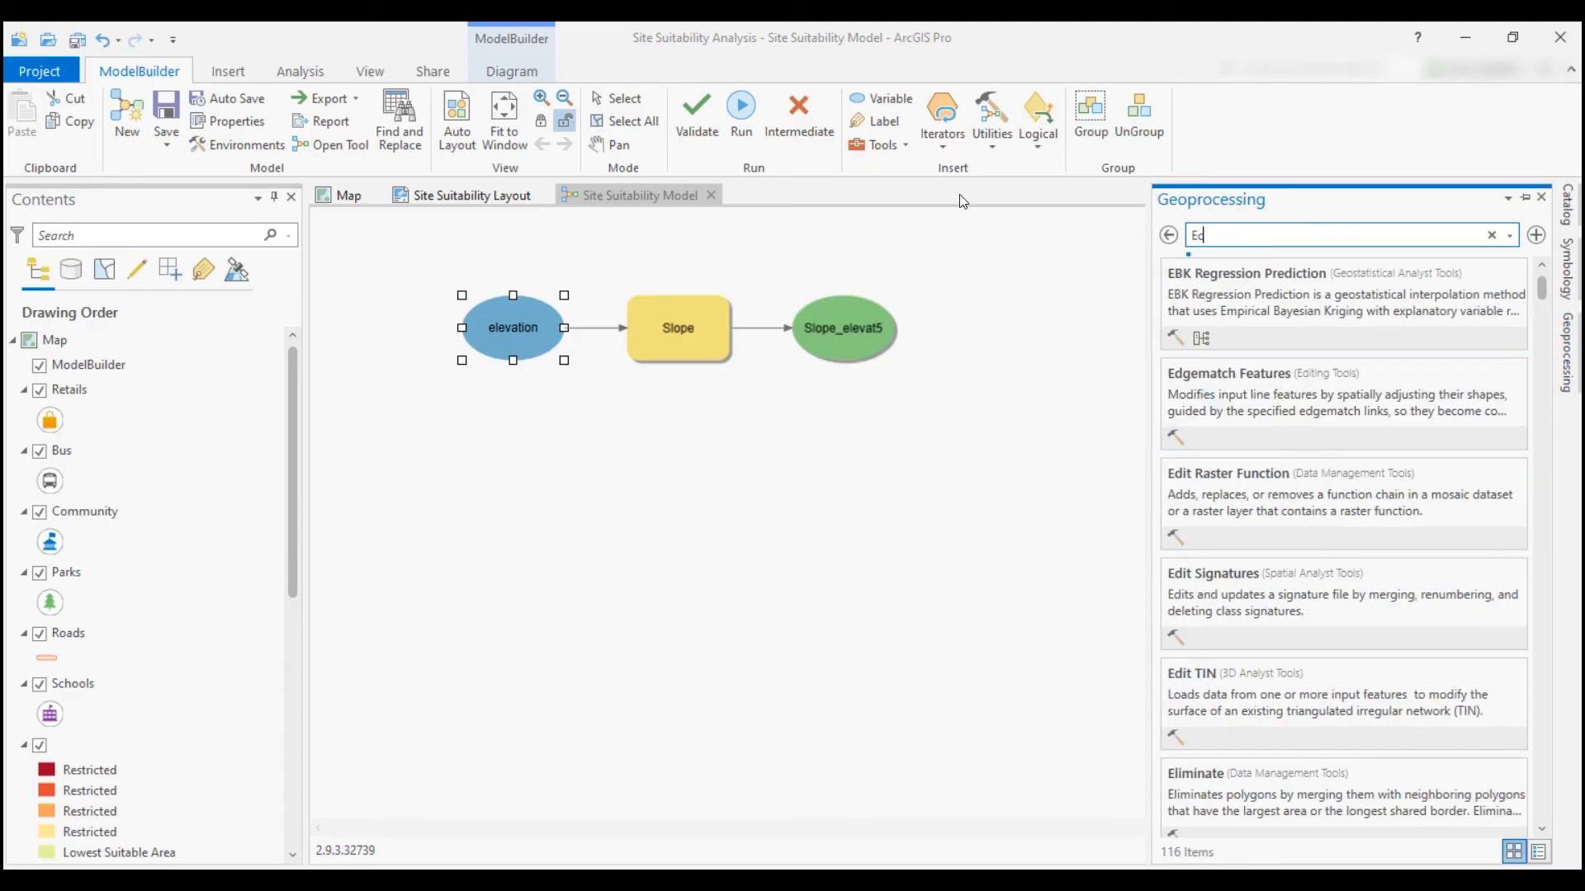
{"action": "left_click_drag", "start_coordinate": [1195, 259], "coordinate": [583, 495]}
{"action": "right_click", "coordinate": [663, 465]}
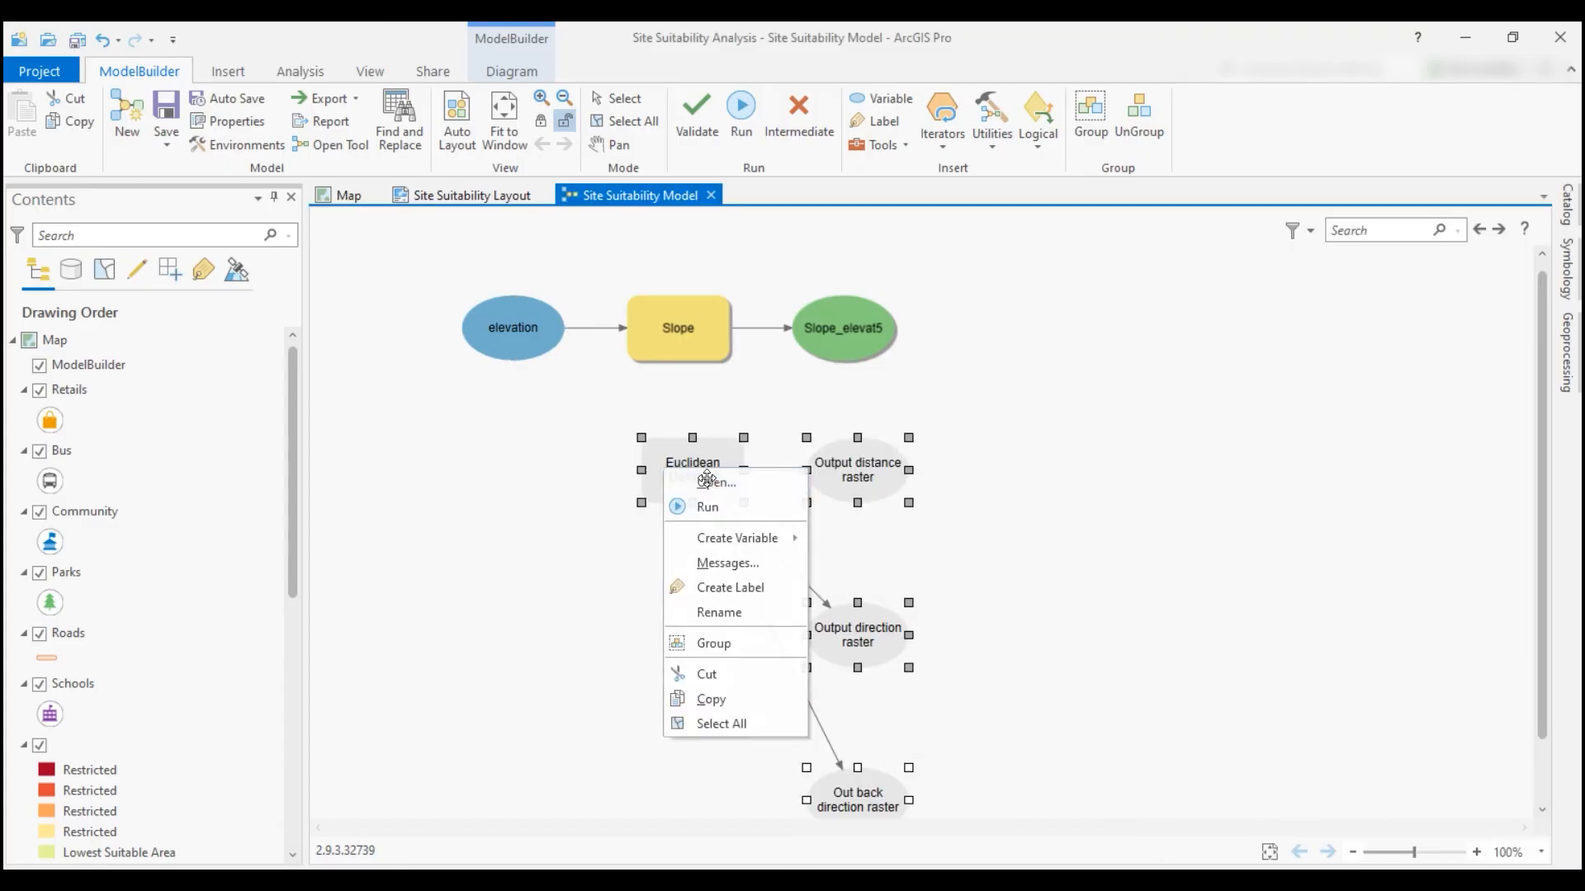
{"action": "left_click", "coordinate": [702, 480]}
{"action": "left_click", "coordinate": [620, 414]}
{"action": "left_click", "coordinate": [537, 487]}
{"action": "left_click", "coordinate": [652, 740]}
Add a second Euclidean Distance tool below the Bus process and set Retails as its source data
{"action": "left_click", "coordinate": [1566, 352]}
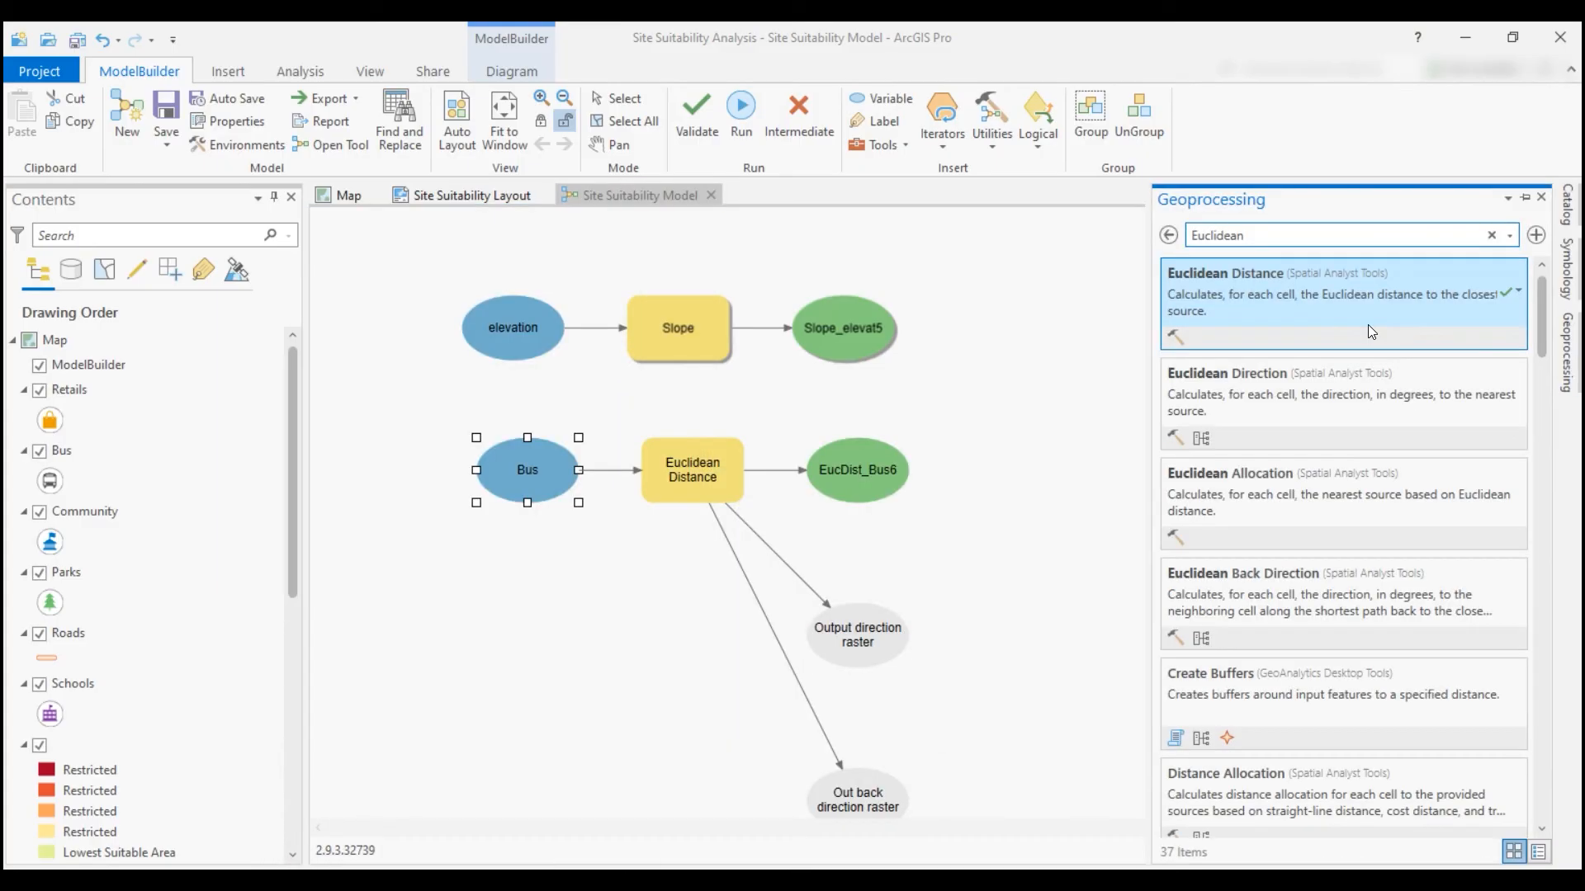
{"action": "left_click_drag", "start_coordinate": [1369, 324], "coordinate": [718, 601]}
{"action": "right_click", "coordinate": [694, 585]}
{"action": "left_click", "coordinate": [732, 599]}
{"action": "left_click_drag", "start_coordinate": [590, 587], "coordinate": [700, 281]}
{"action": "left_click", "coordinate": [699, 411]}
{"action": "left_click", "coordinate": [619, 434]}
{"action": "left_click", "coordinate": [732, 735]}
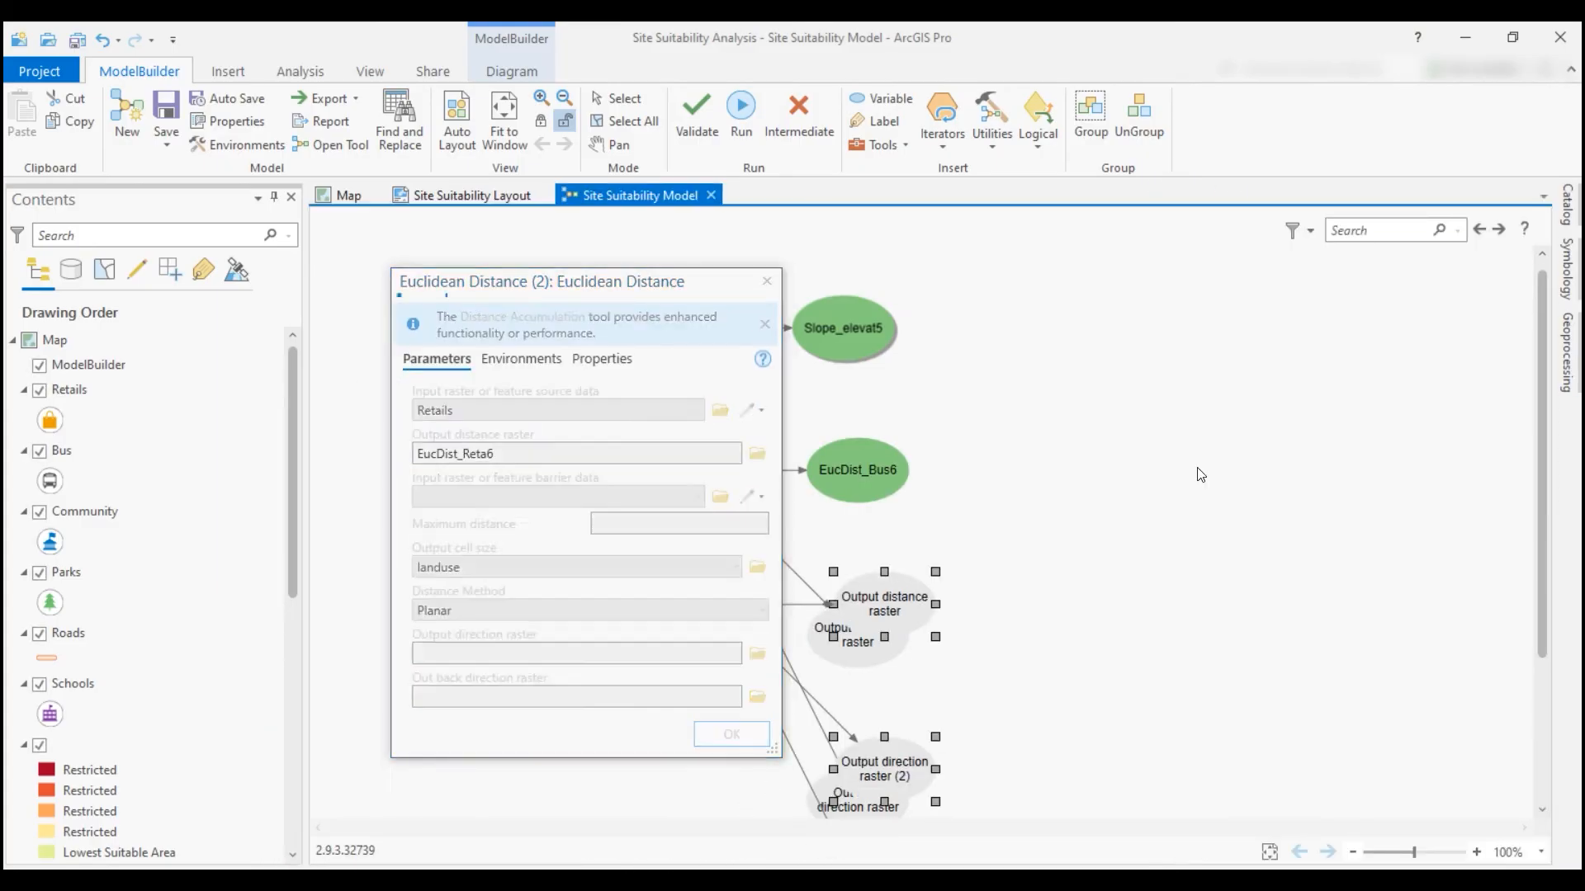
Add a third Euclidean Distance tool below the Retails process and set Community as its source data
{"action": "left_click", "coordinate": [1566, 353]}
{"action": "left_click_drag", "start_coordinate": [1362, 325], "coordinate": [670, 711]}
{"action": "right_click", "coordinate": [693, 726]}
{"action": "left_click", "coordinate": [745, 471]}
{"action": "left_click", "coordinate": [673, 470]}
{"action": "left_click", "coordinate": [424, 541]}
{"action": "left_click", "coordinate": [704, 810]}
Add a fourth Euclidean Distance tool beside the Slope process and set Parks as its source data
{"action": "left_click", "coordinate": [1566, 352]}
{"action": "left_click_drag", "start_coordinate": [1250, 295], "coordinate": [1065, 338]}
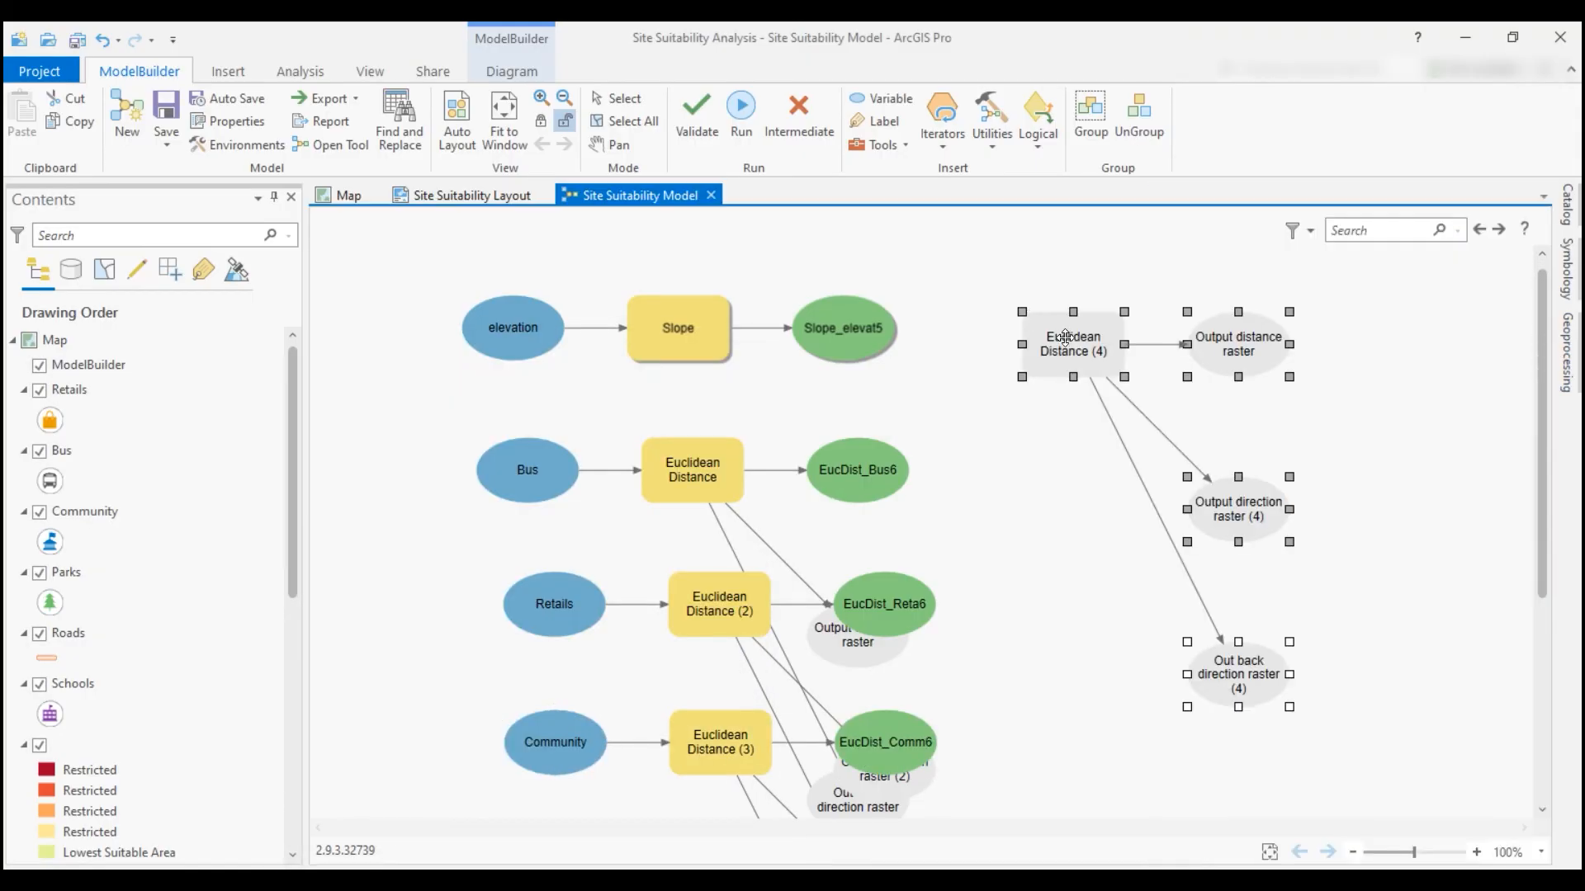
{"action": "right_click", "coordinate": [1066, 337]}
{"action": "left_click", "coordinate": [1103, 352]}
{"action": "left_click", "coordinate": [939, 456]}
{"action": "left_click", "coordinate": [708, 553]}
{"action": "left_click", "coordinate": [973, 779]}
Add a fifth Euclidean Distance tool below the Parks process and set Roads as its source data
{"action": "left_click", "coordinate": [1570, 353]}
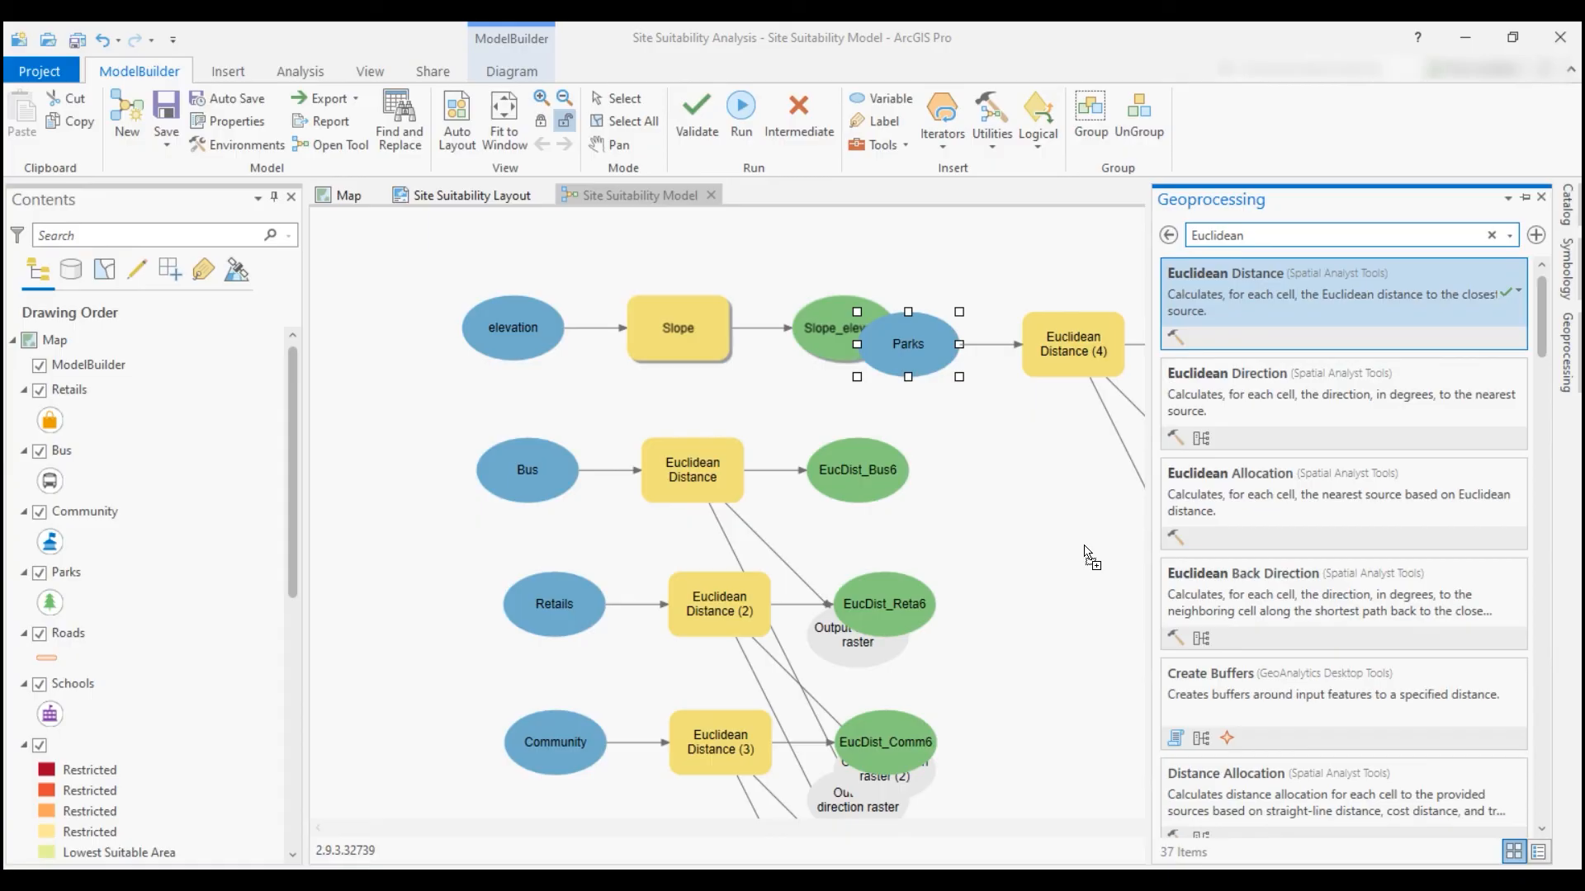
{"action": "left_click_drag", "start_coordinate": [1246, 324], "coordinate": [1072, 527]}
{"action": "right_click", "coordinate": [1101, 559]}
{"action": "left_click", "coordinate": [1150, 573]}
{"action": "left_click", "coordinate": [983, 664]}
{"action": "left_click", "coordinate": [726, 387]}
{"action": "left_click_drag", "start_coordinate": [933, 537], "coordinate": [910, 287]}
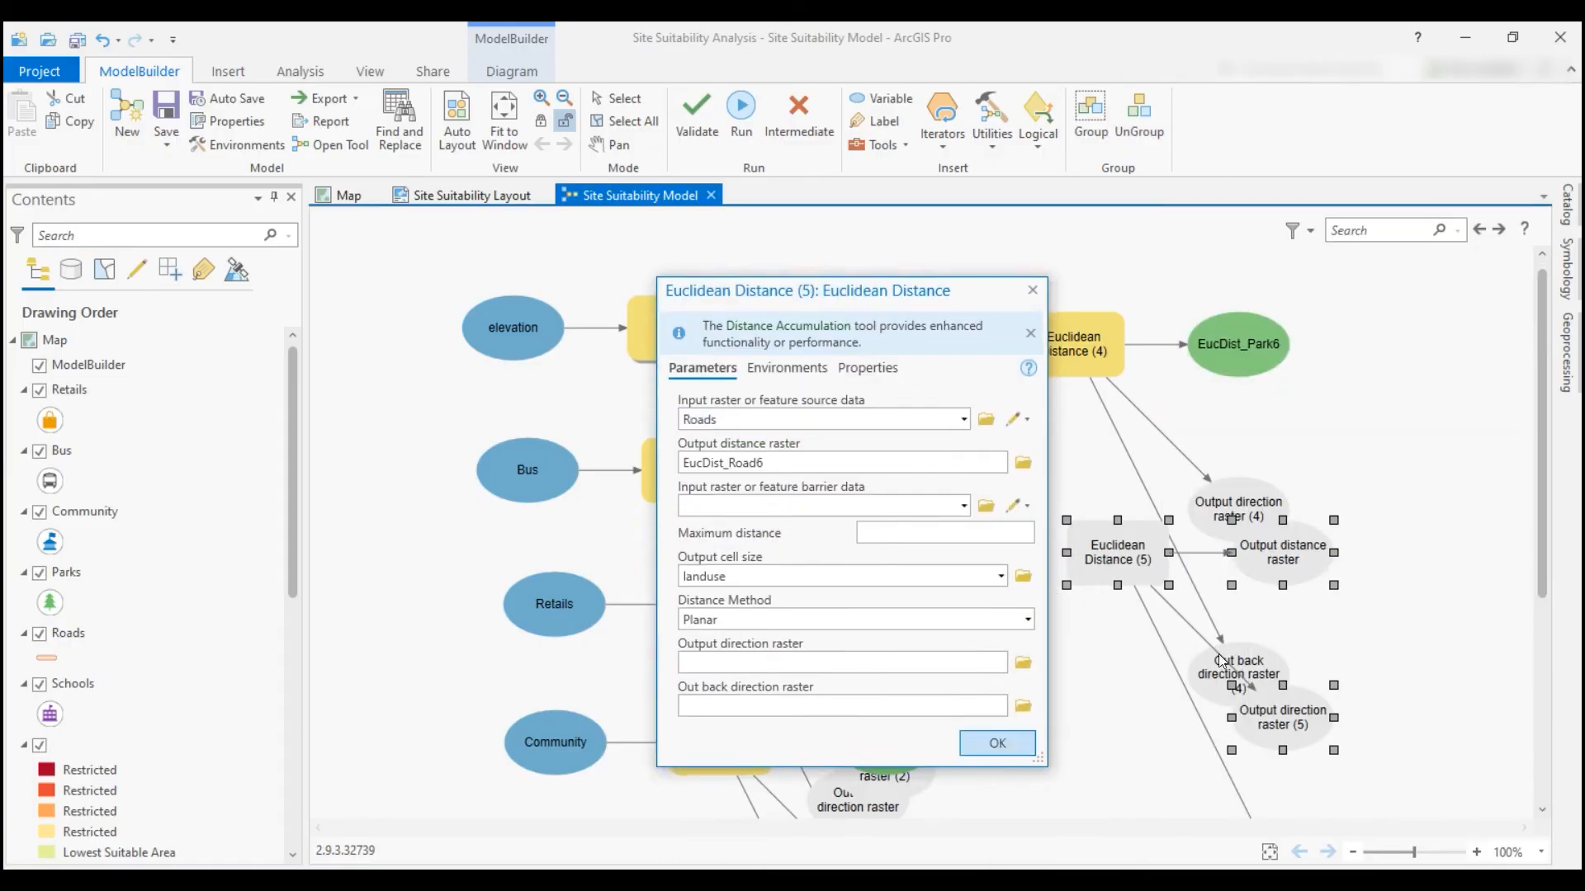
{"action": "left_click", "coordinate": [1008, 743]}
Add a sixth Euclidean Distance tool below the Roads process and set Schools as its source data
{"action": "left_click", "coordinate": [1566, 352]}
{"action": "left_click_drag", "start_coordinate": [1206, 319], "coordinate": [1088, 684]}
{"action": "right_click", "coordinate": [1097, 717]}
{"action": "left_click", "coordinate": [1144, 450]}
{"action": "left_click_drag", "start_coordinate": [903, 626], "coordinate": [924, 326]}
{"action": "left_click", "coordinate": [1052, 452]}
{"action": "left_click", "coordinate": [808, 590]}
{"action": "left_click", "coordinate": [1084, 774]}
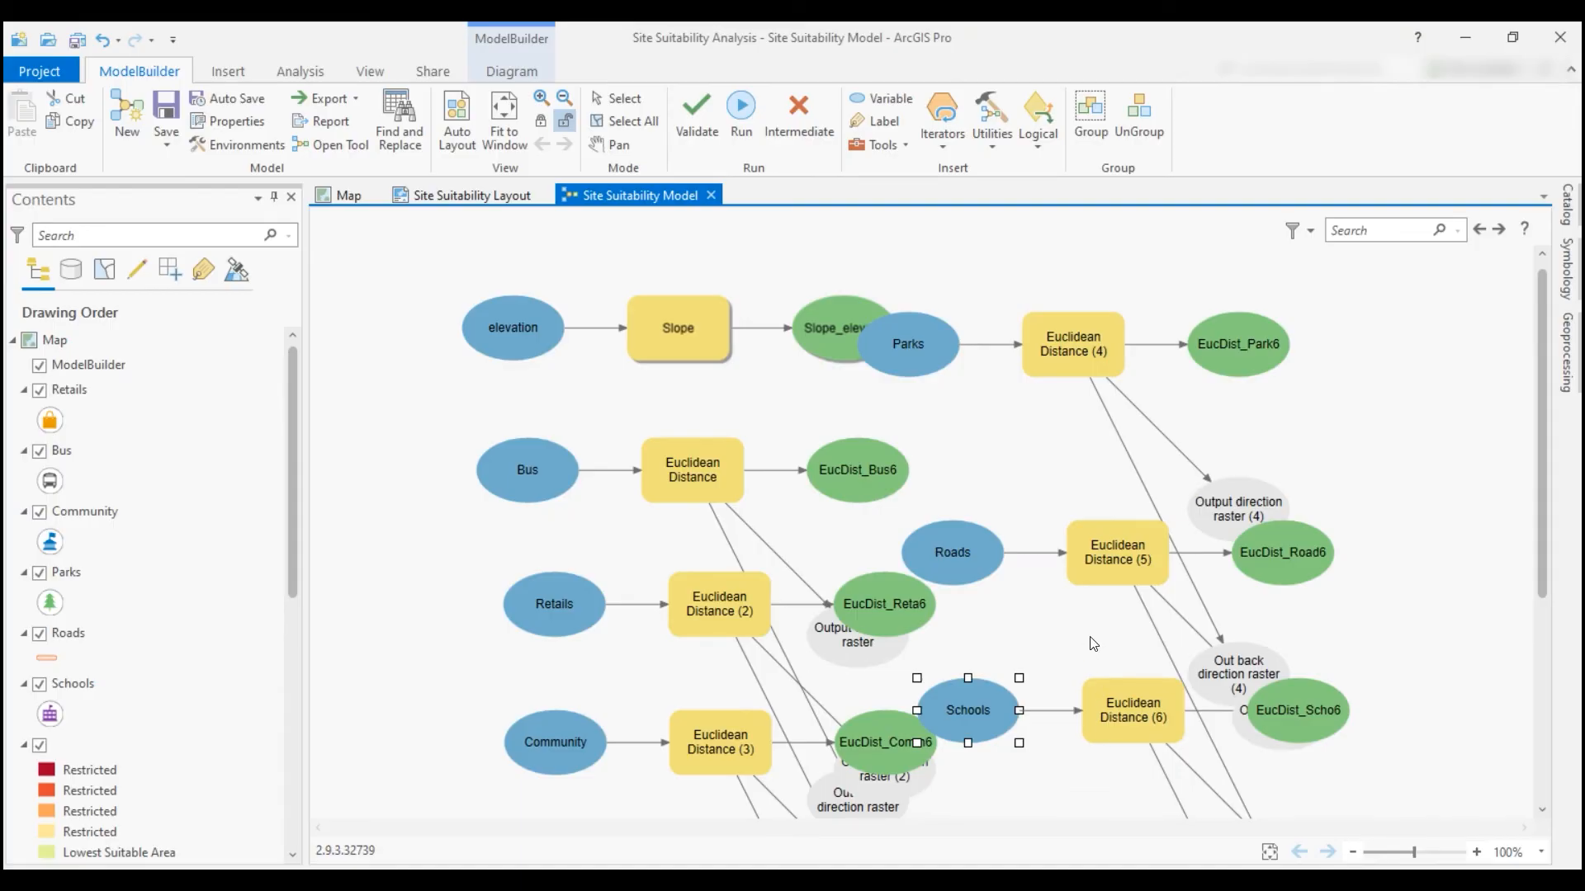
Auto-arrange the model diagram, then run all six Euclidean Distance processes together and dismiss the completion report
{"action": "left_click", "coordinate": [459, 132]}
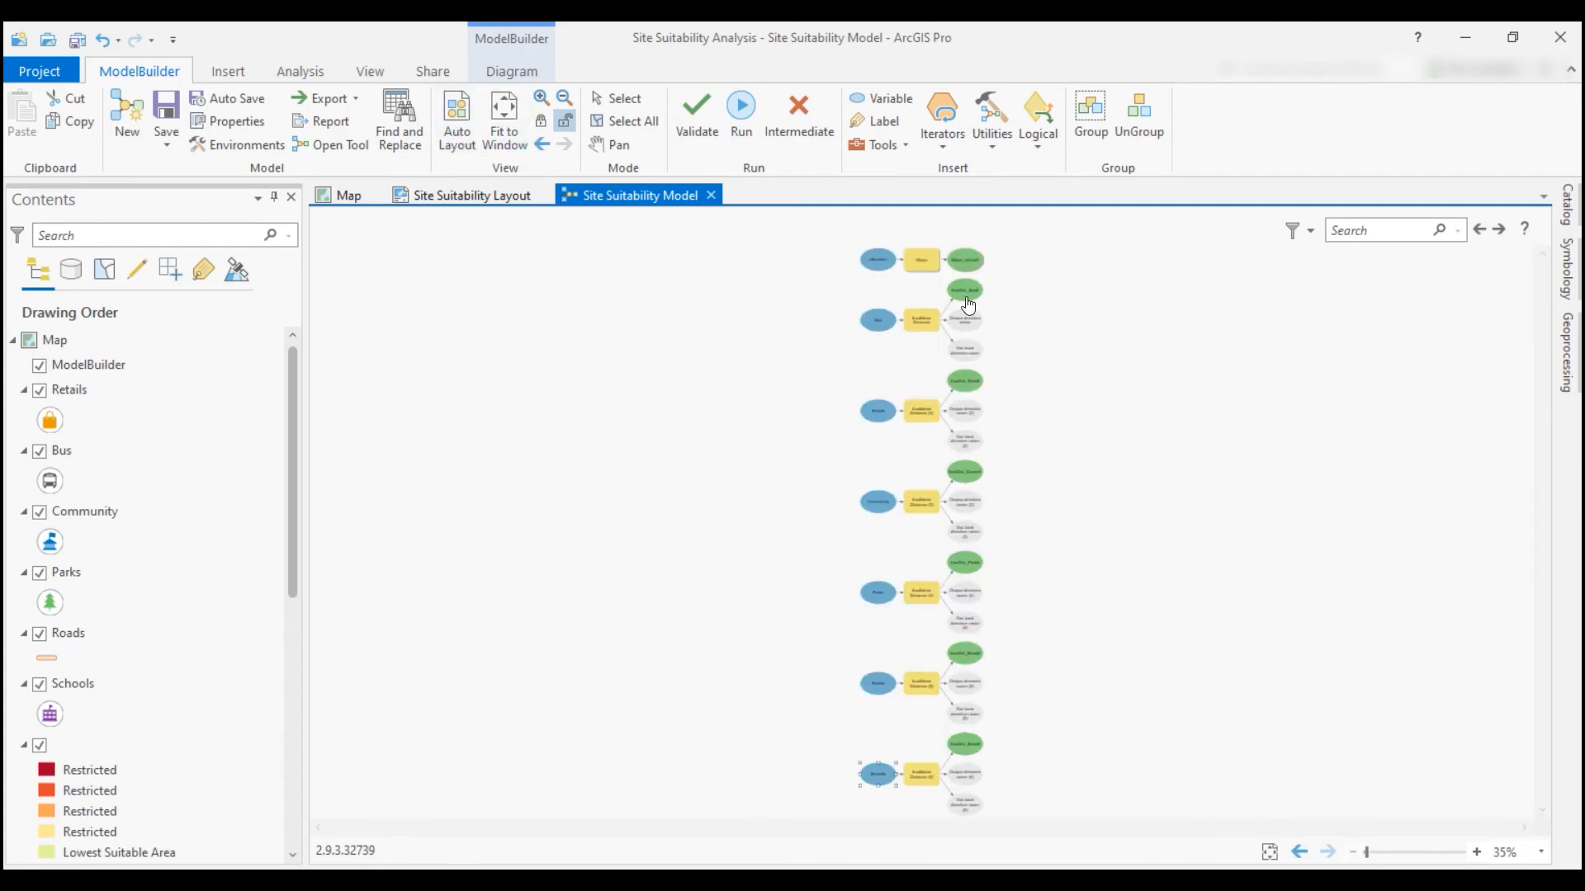
{"action": "left_click_drag", "start_coordinate": [801, 289], "coordinate": [1049, 829]}
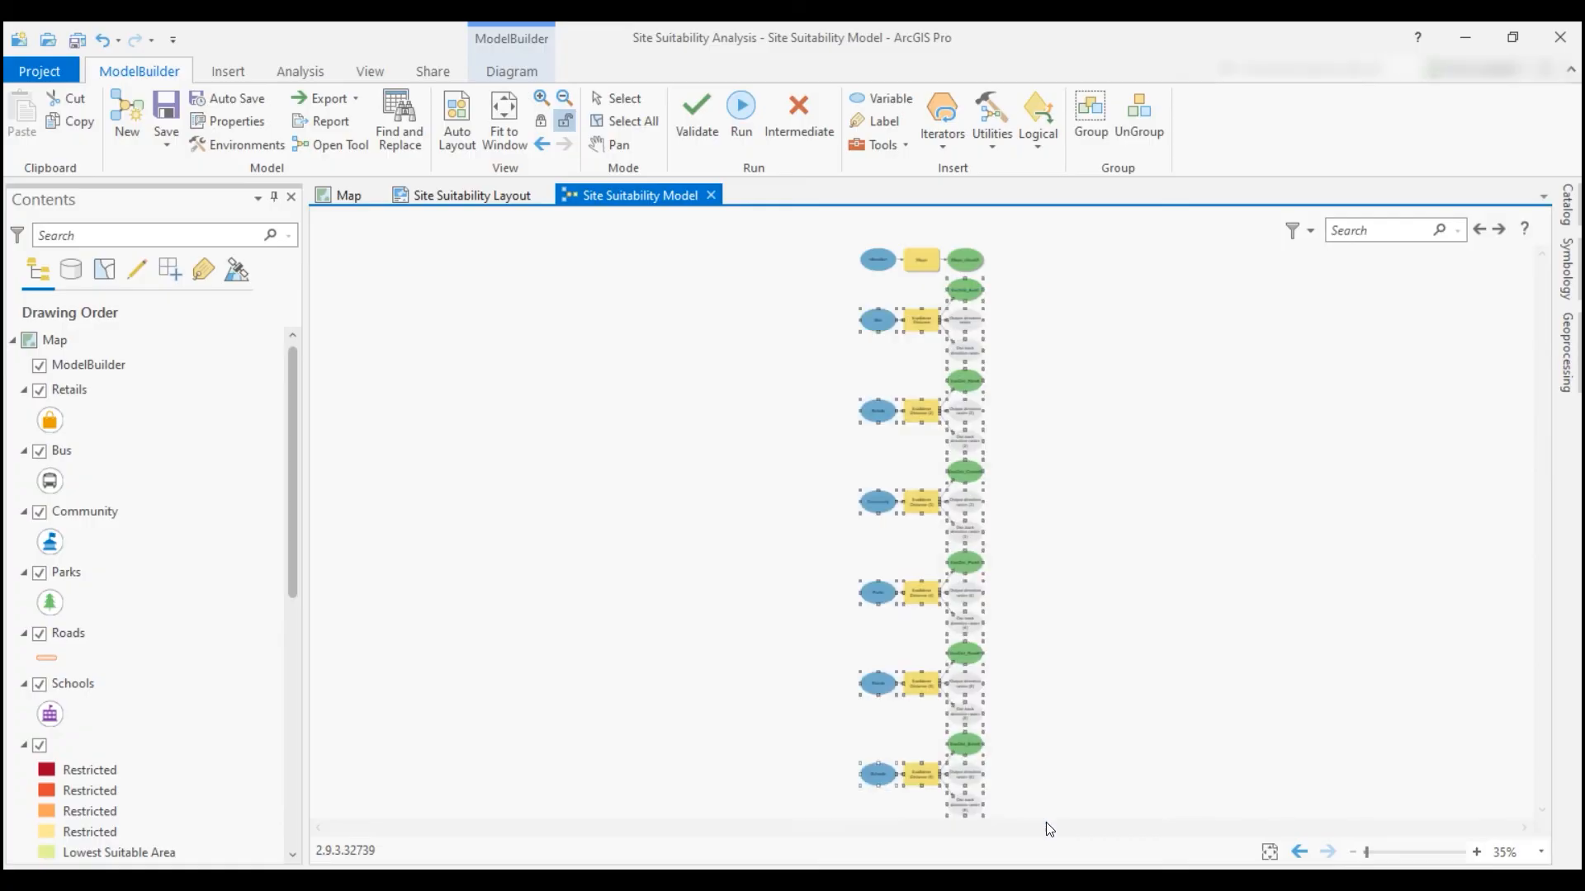
{"action": "left_click", "coordinate": [740, 112]}
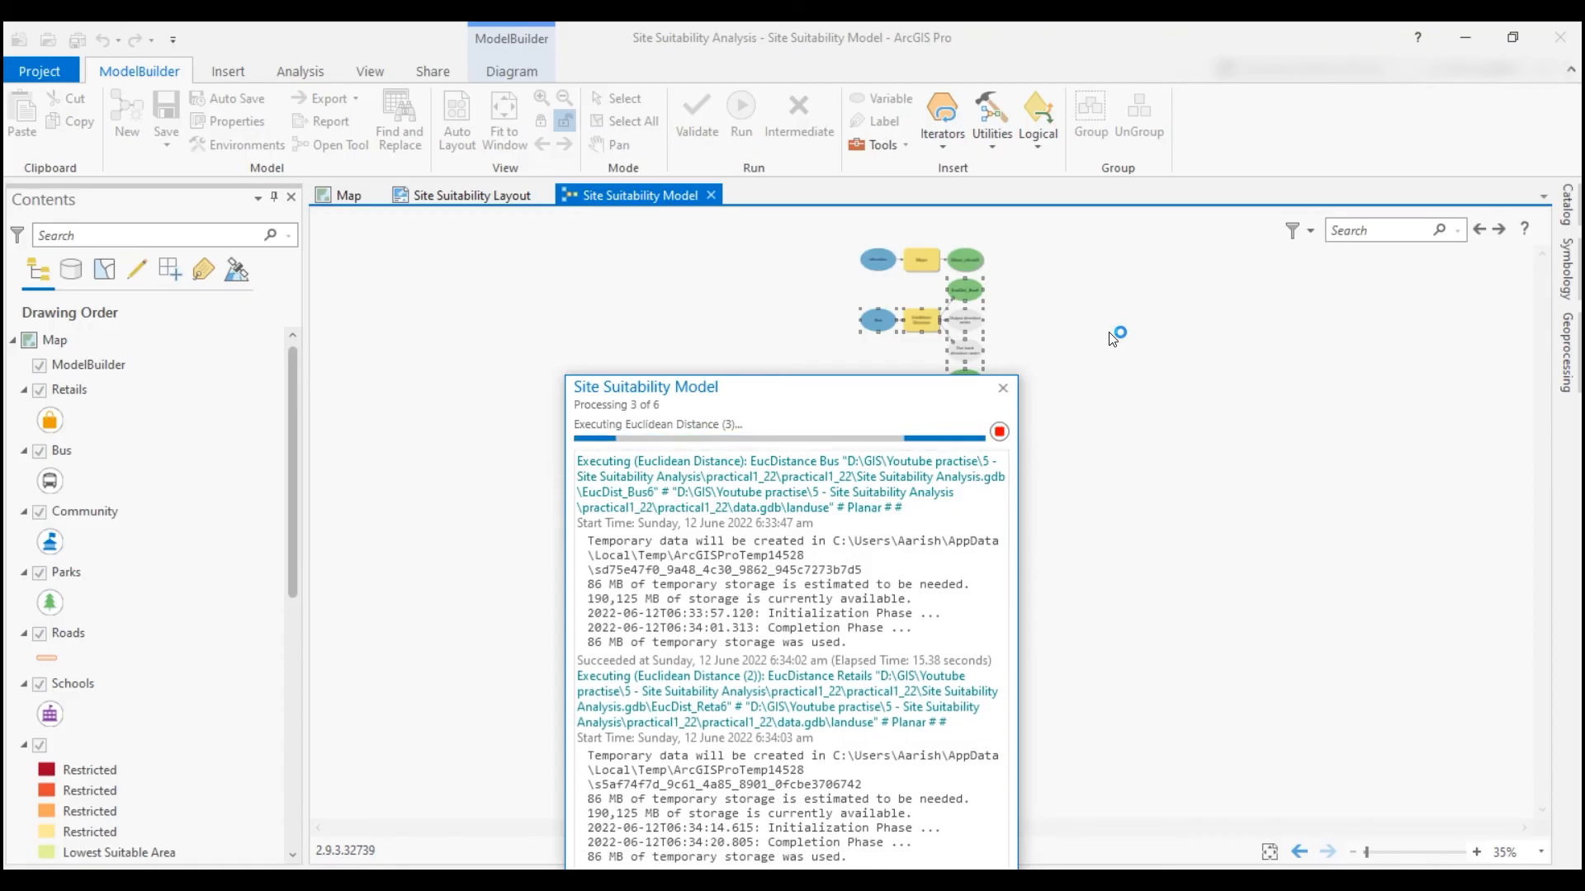
{"action": "left_click_drag", "start_coordinate": [686, 364], "coordinate": [662, 221]}
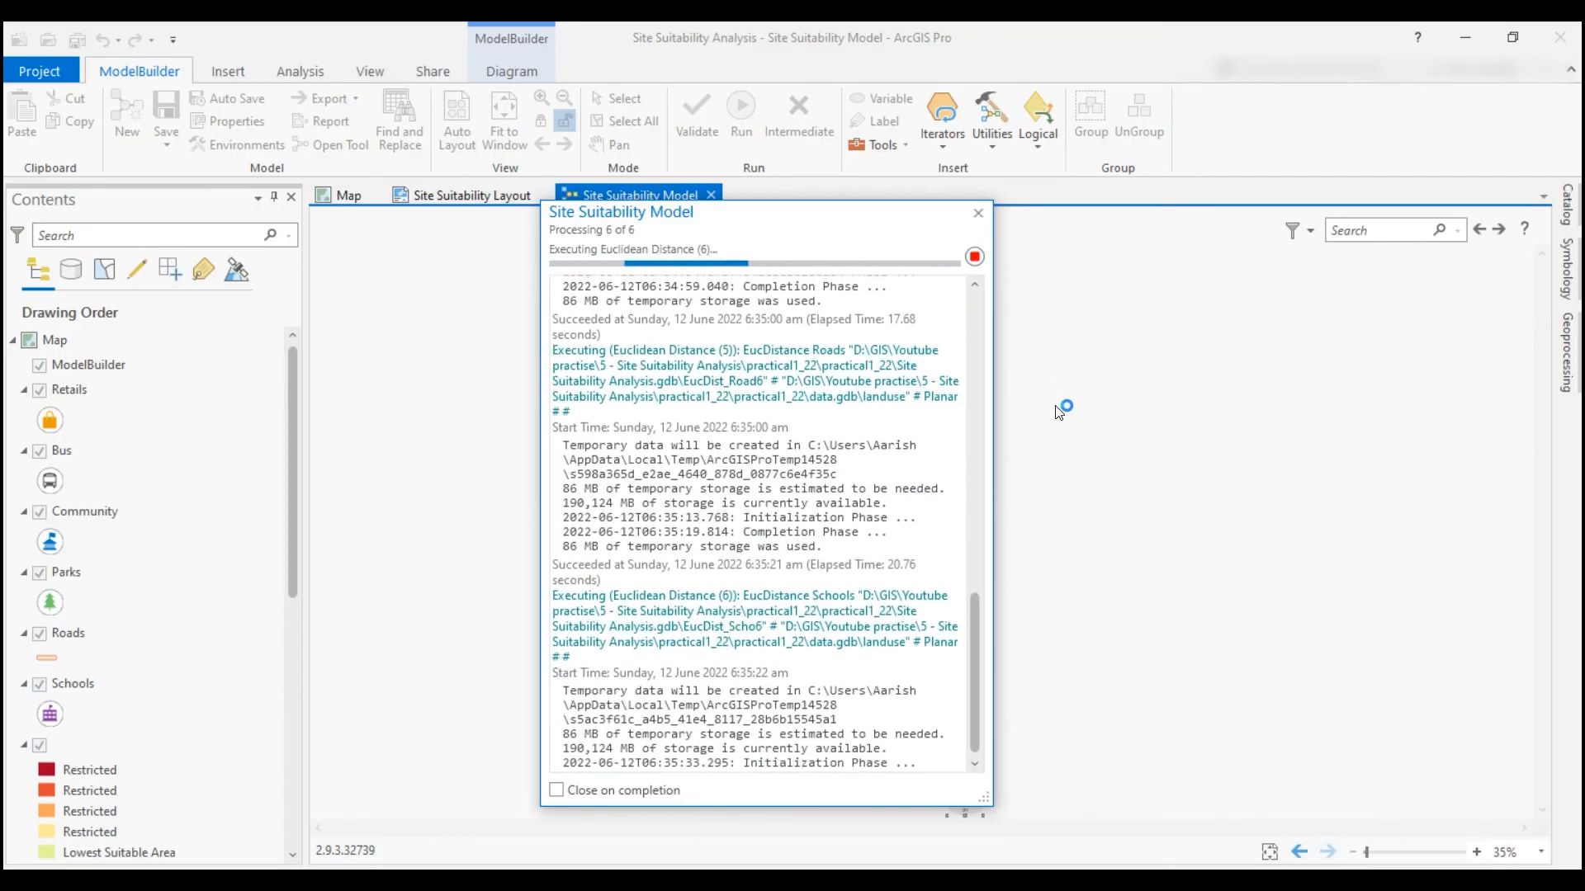
{"action": "left_click", "coordinate": [978, 214]}
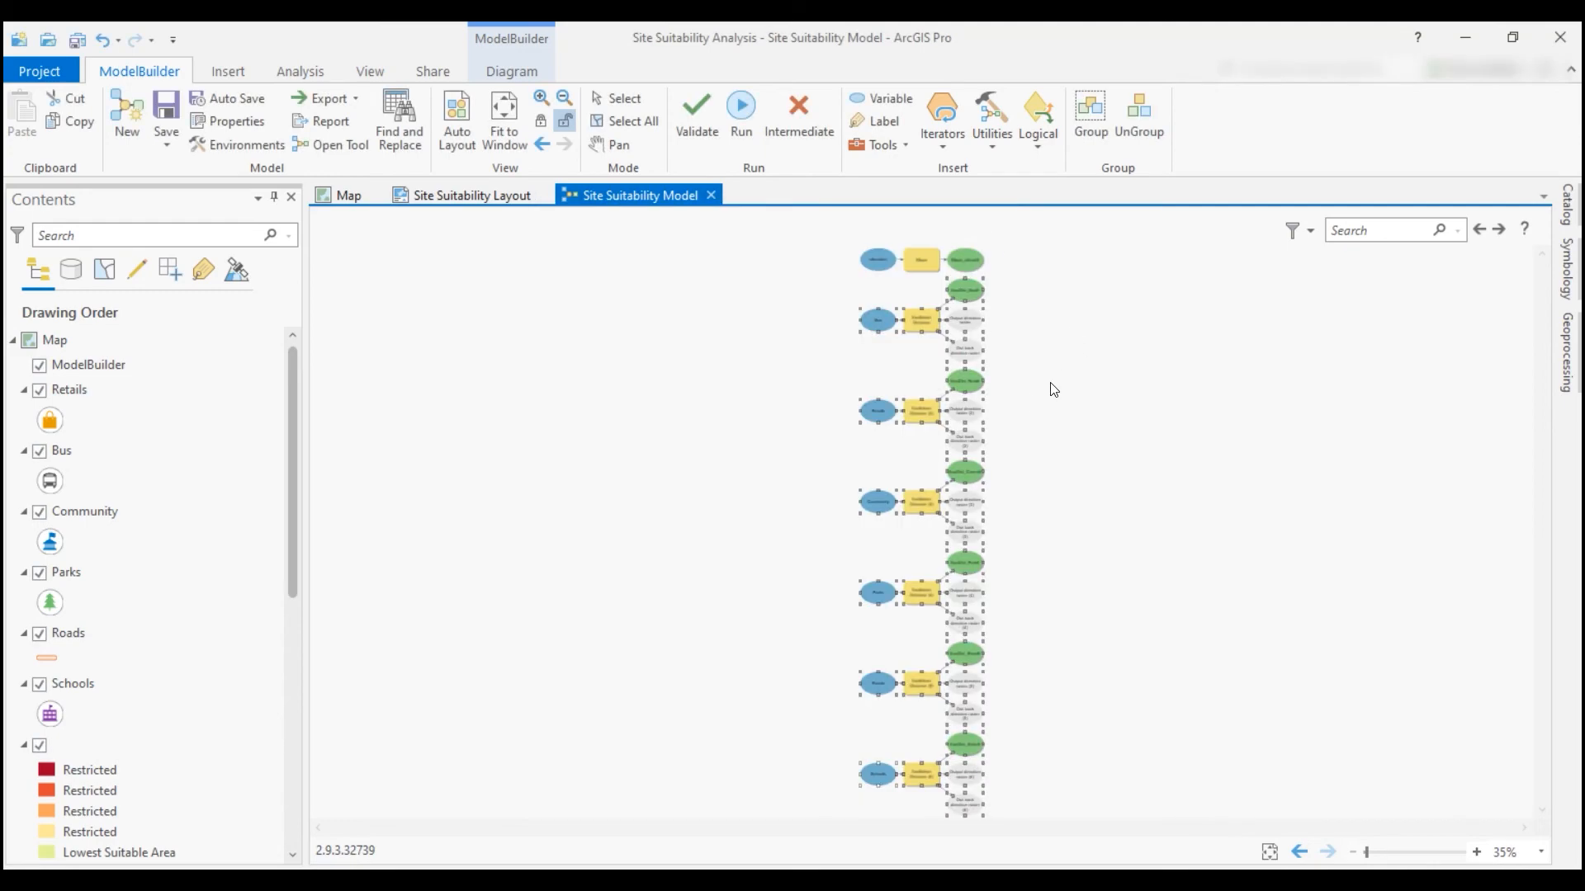
Find the Spatial Analyst Reclassify tool and add one copy beside the Slope output and another beside the Bus distance process
{"action": "scroll", "coordinate": [1054, 390], "scroll_direction": "up", "scroll_amount": 1}
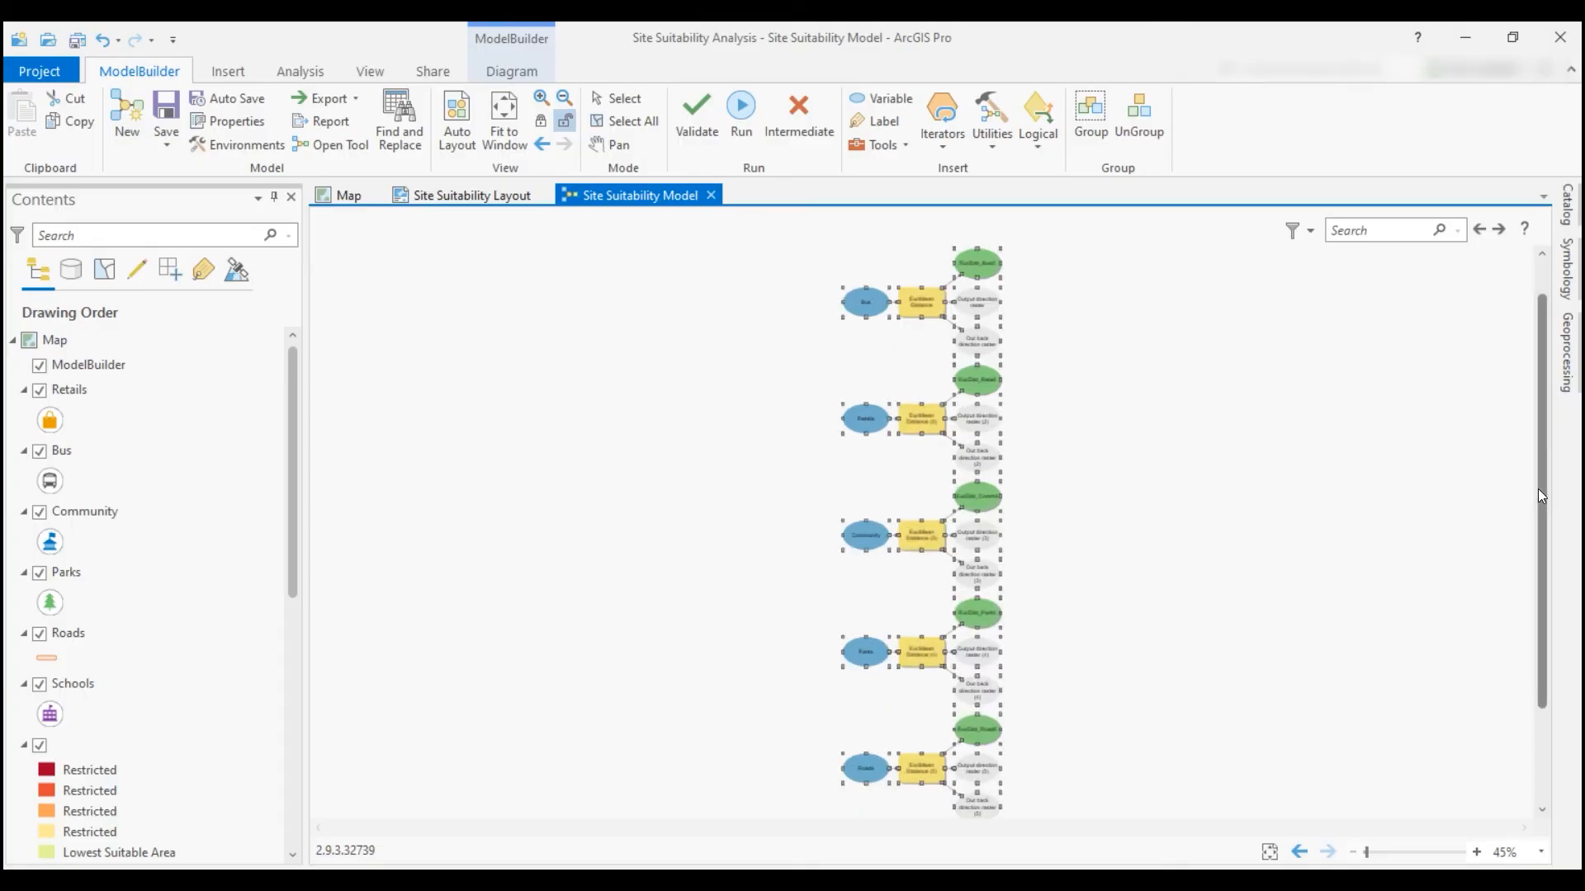
{"action": "left_click_drag", "start_coordinate": [1539, 489], "coordinate": [1527, 318]}
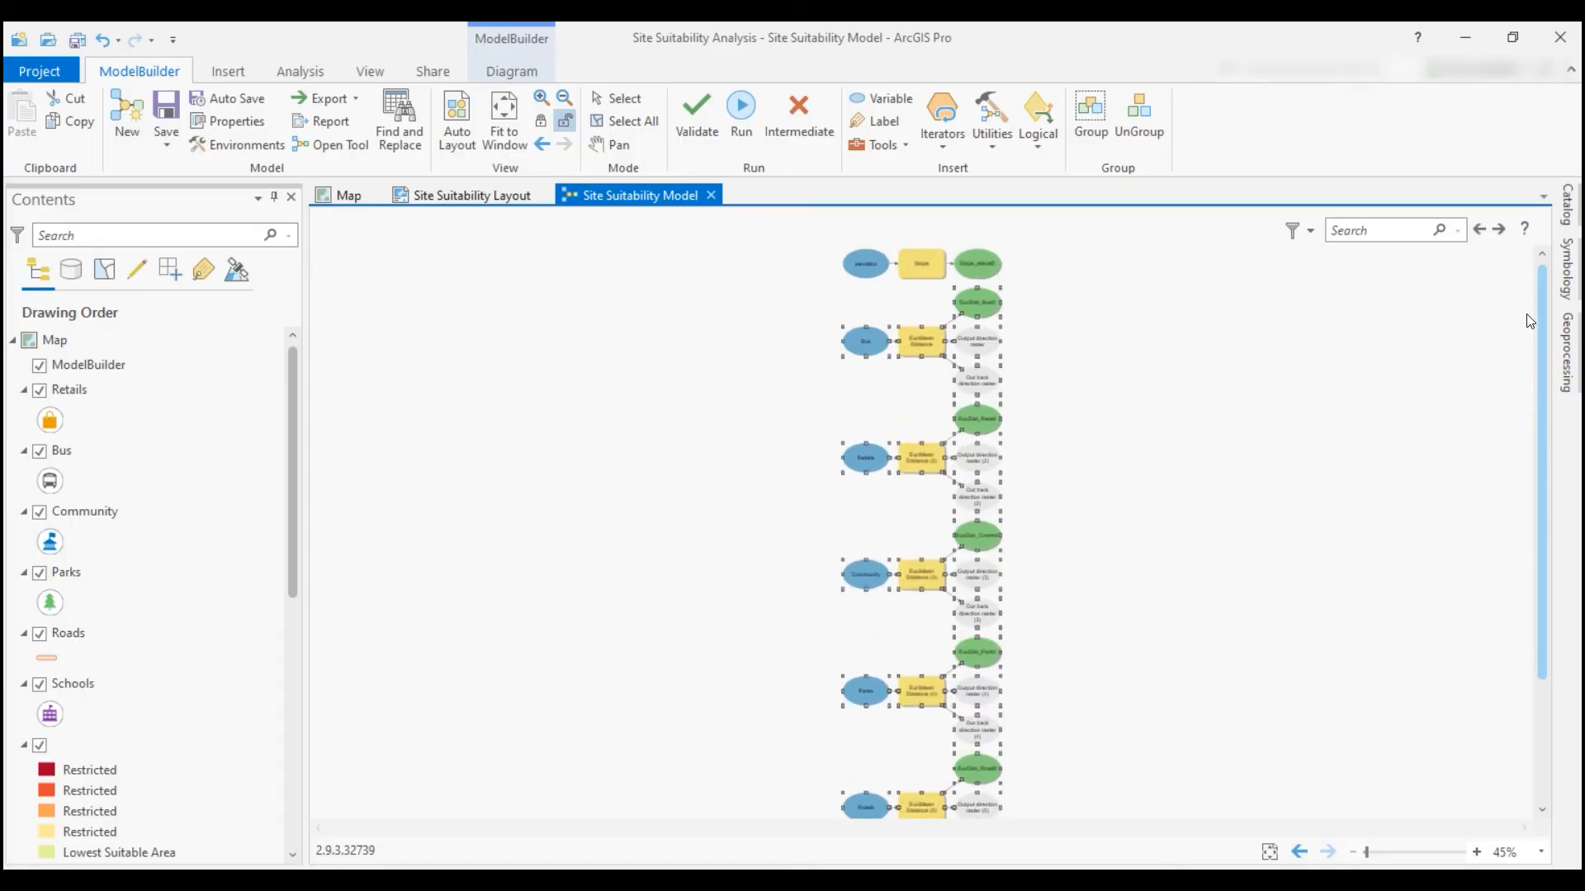
{"action": "left_click", "coordinate": [1570, 350]}
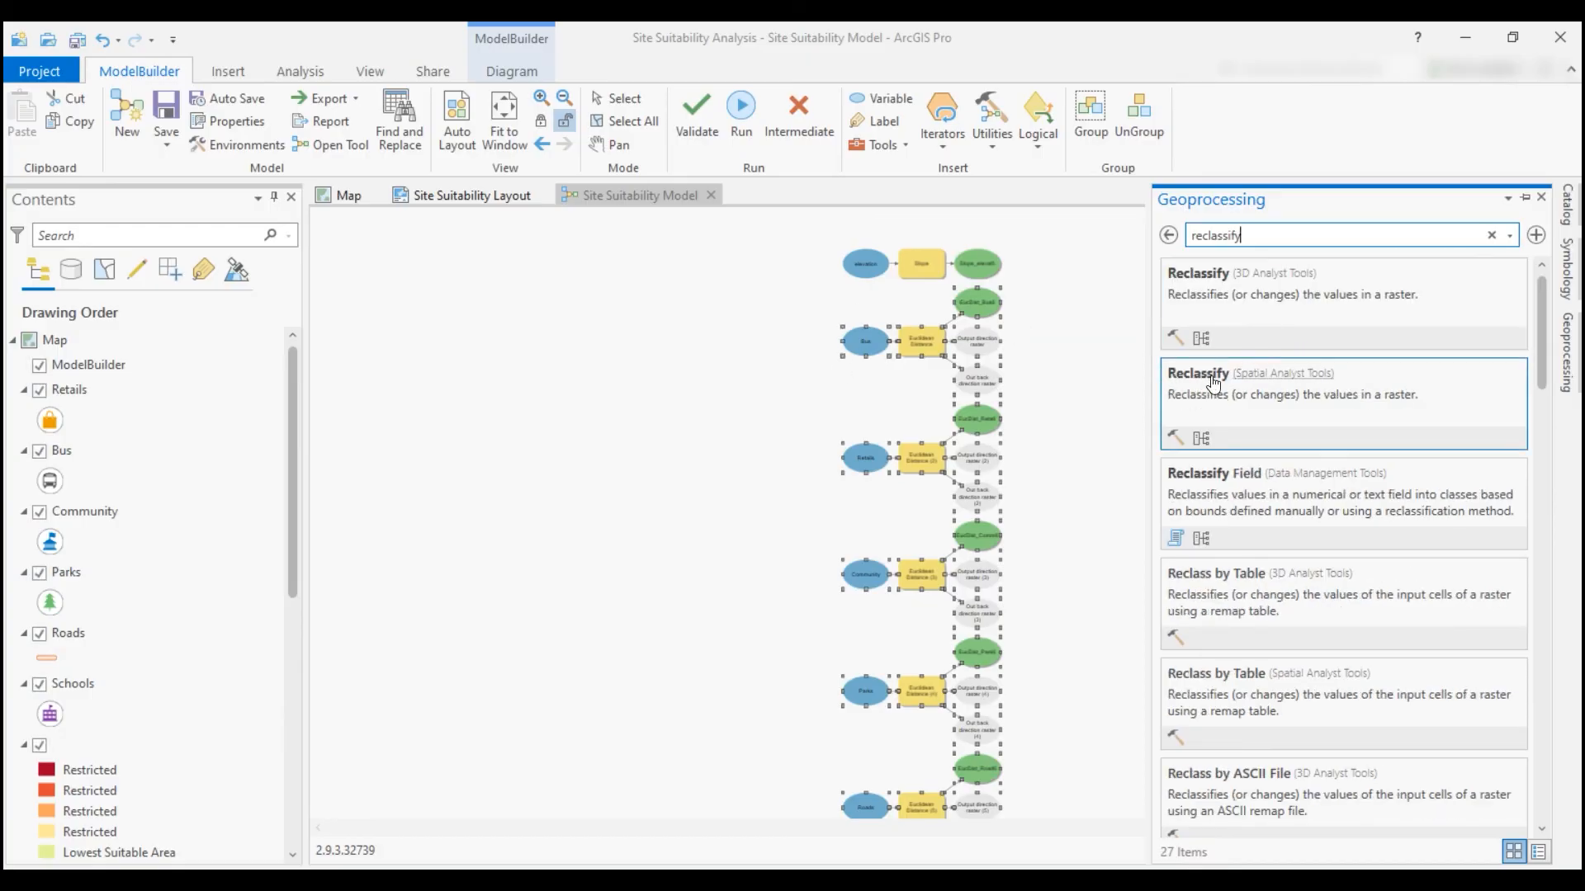
{"action": "left_click", "coordinate": [1243, 397]}
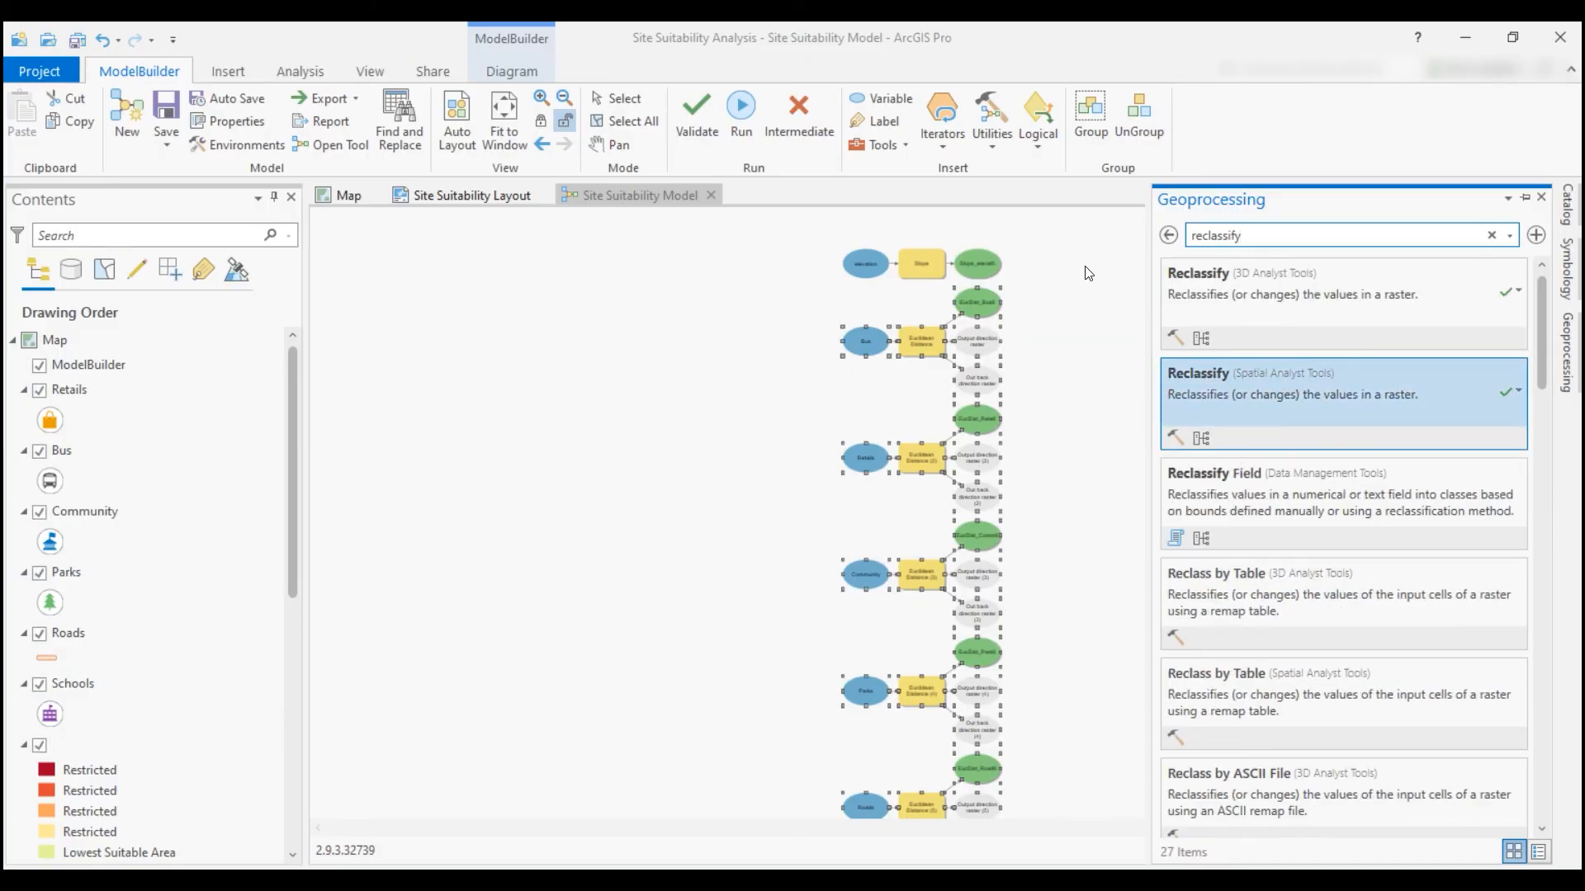
{"action": "key", "text": "Up"}
{"action": "left_click", "coordinate": [1205, 372]}
{"action": "left_click_drag", "start_coordinate": [1235, 416], "coordinate": [1078, 266]}
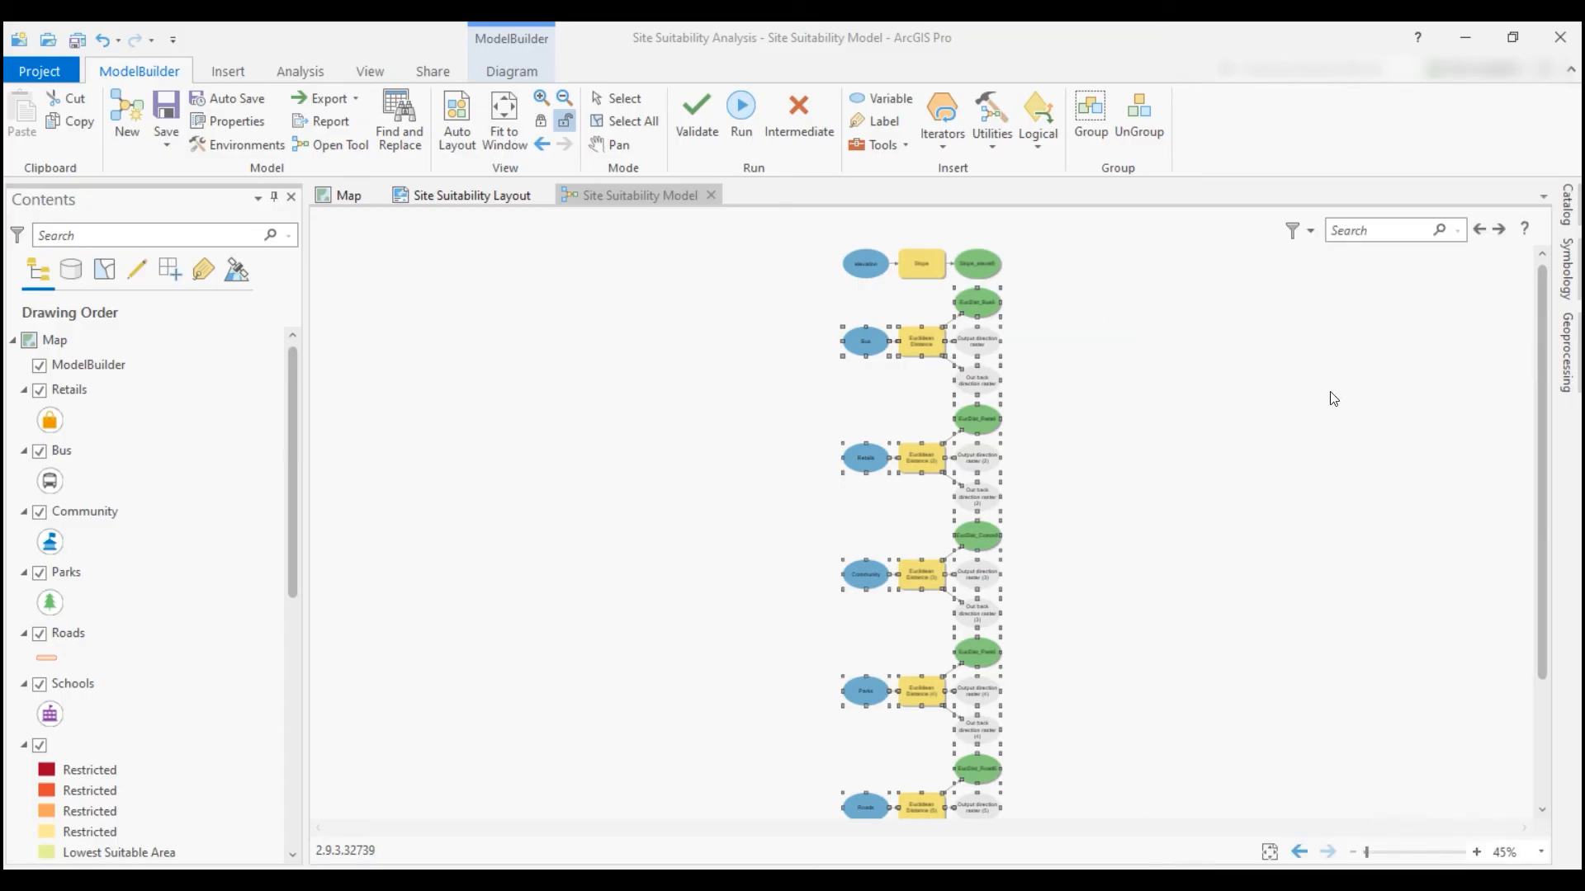
{"action": "left_click_drag", "start_coordinate": [1168, 396], "coordinate": [1087, 315]}
Add further Reclassify tools beside the remaining Euclidean Distance processes, down the model from Retails to Schools
{"action": "left_click", "coordinate": [1566, 352]}
{"action": "left_click_drag", "start_coordinate": [1231, 414], "coordinate": [1091, 657]}
{"action": "left_click", "coordinate": [1567, 352]}
{"action": "left_click", "coordinate": [1566, 352]}
{"action": "left_click", "coordinate": [1567, 353]}
{"action": "left_click_drag", "start_coordinate": [1263, 403], "coordinate": [1103, 773]}
{"action": "left_click_drag", "start_coordinate": [1542, 431], "coordinate": [1542, 544]}
{"action": "left_click", "coordinate": [1567, 375]}
{"action": "left_click_drag", "start_coordinate": [1263, 400], "coordinate": [1112, 726]}
{"action": "left_click_drag", "start_coordinate": [1542, 611], "coordinate": [1542, 470]}
{"action": "scroll", "coordinate": [1205, 418], "scroll_direction": "up", "scroll_amount": 3}
{"action": "left_click_drag", "start_coordinate": [1542, 330], "coordinate": [1541, 249]}
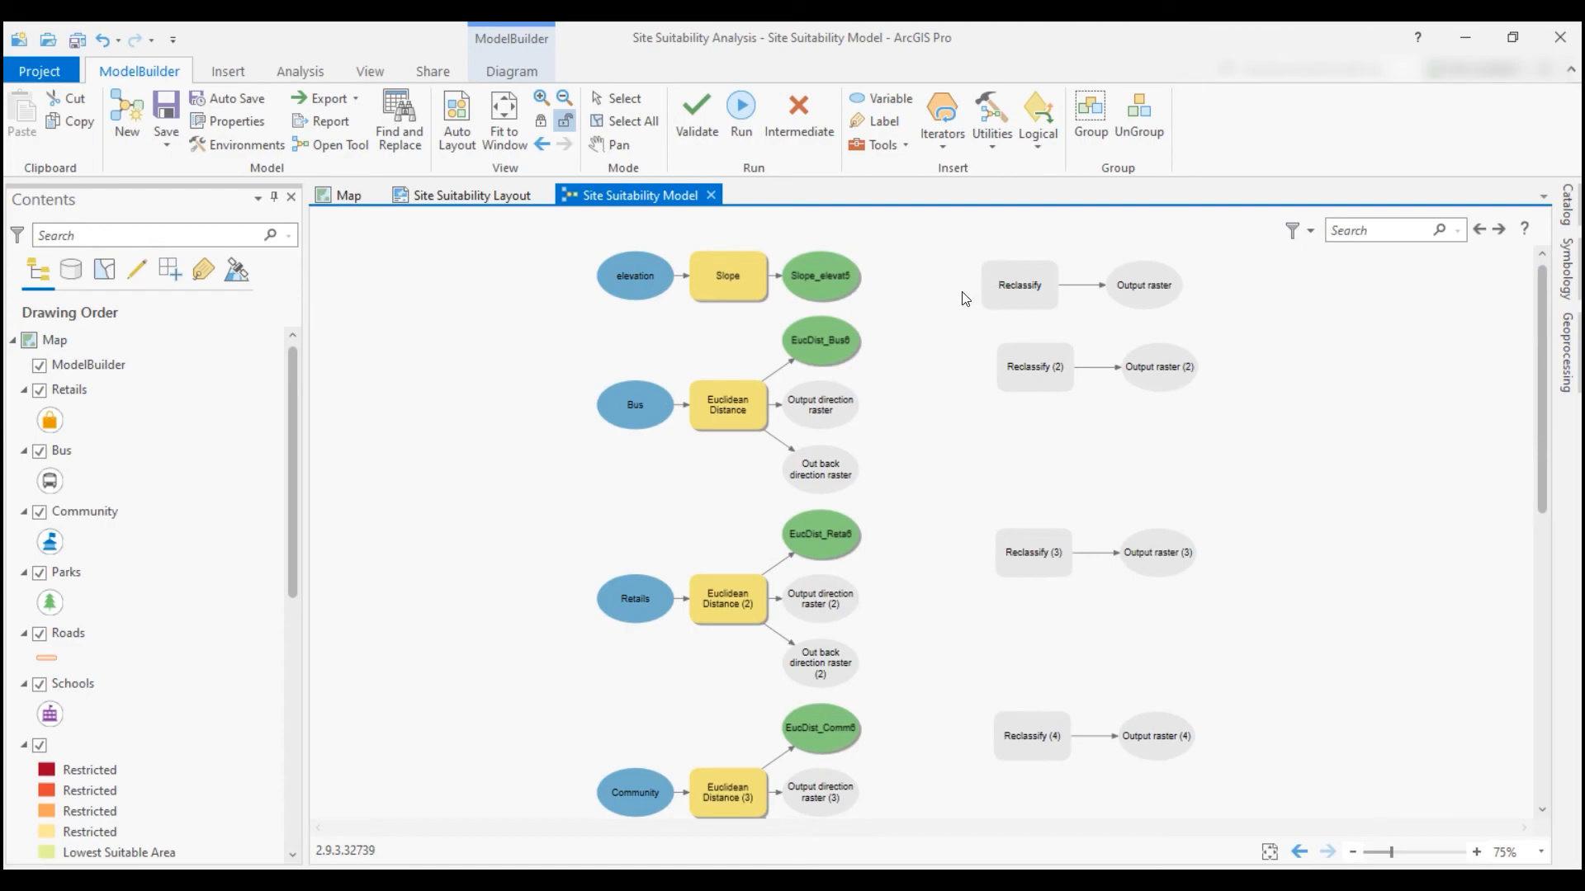
Connect the Slope output and the Bus, Retails and Community distance rasters to their Reclassify tools as the input raster
{"action": "left_click_drag", "start_coordinate": [841, 279], "coordinate": [998, 290]}
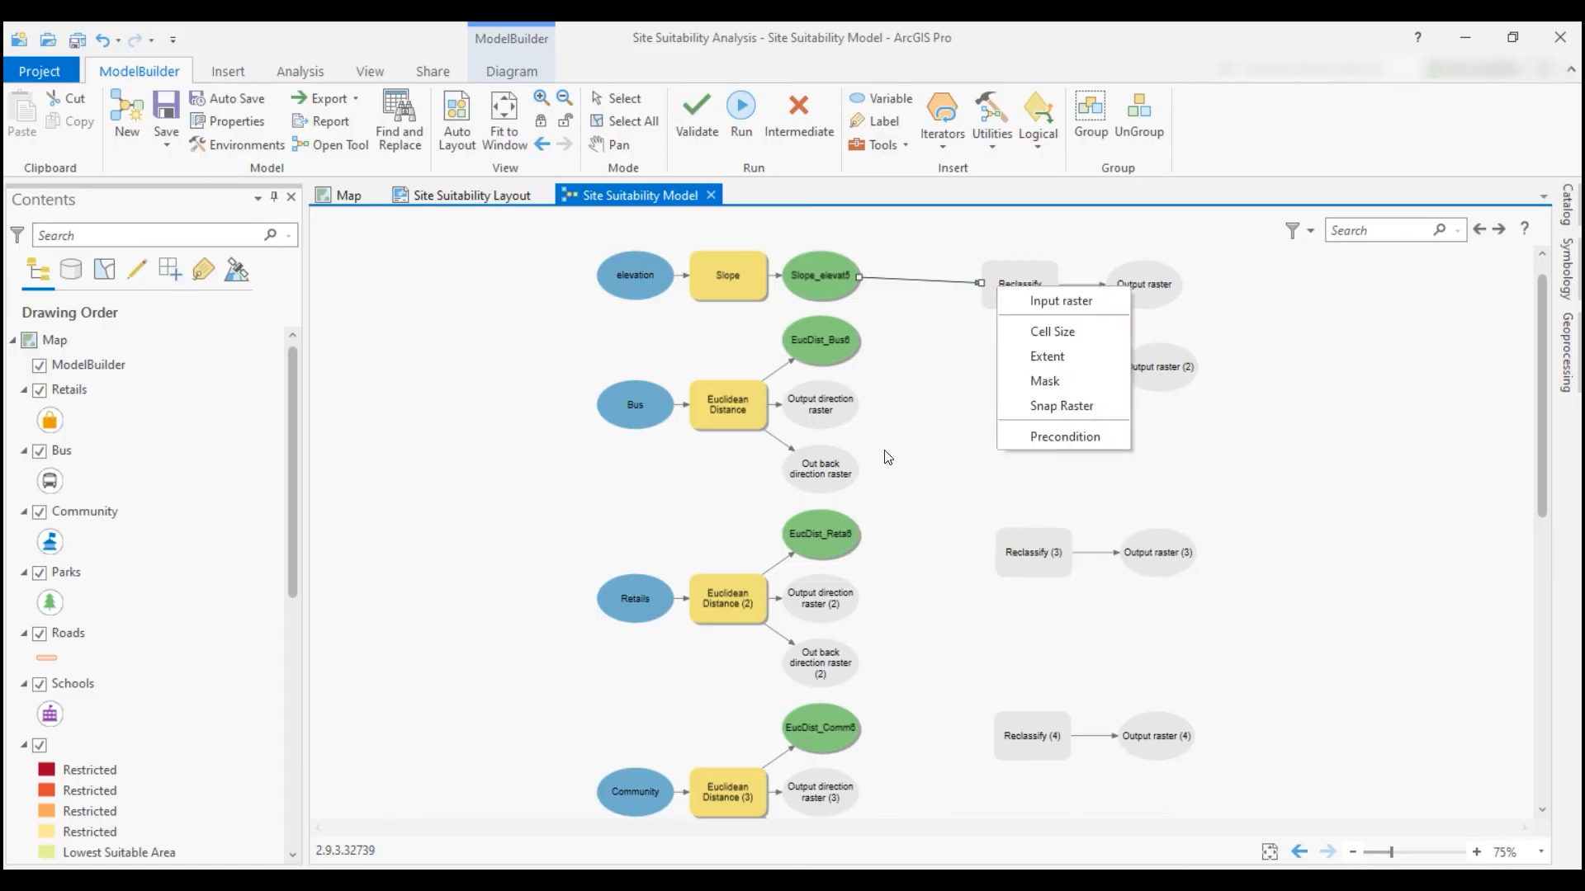
{"action": "left_click", "coordinate": [1058, 301]}
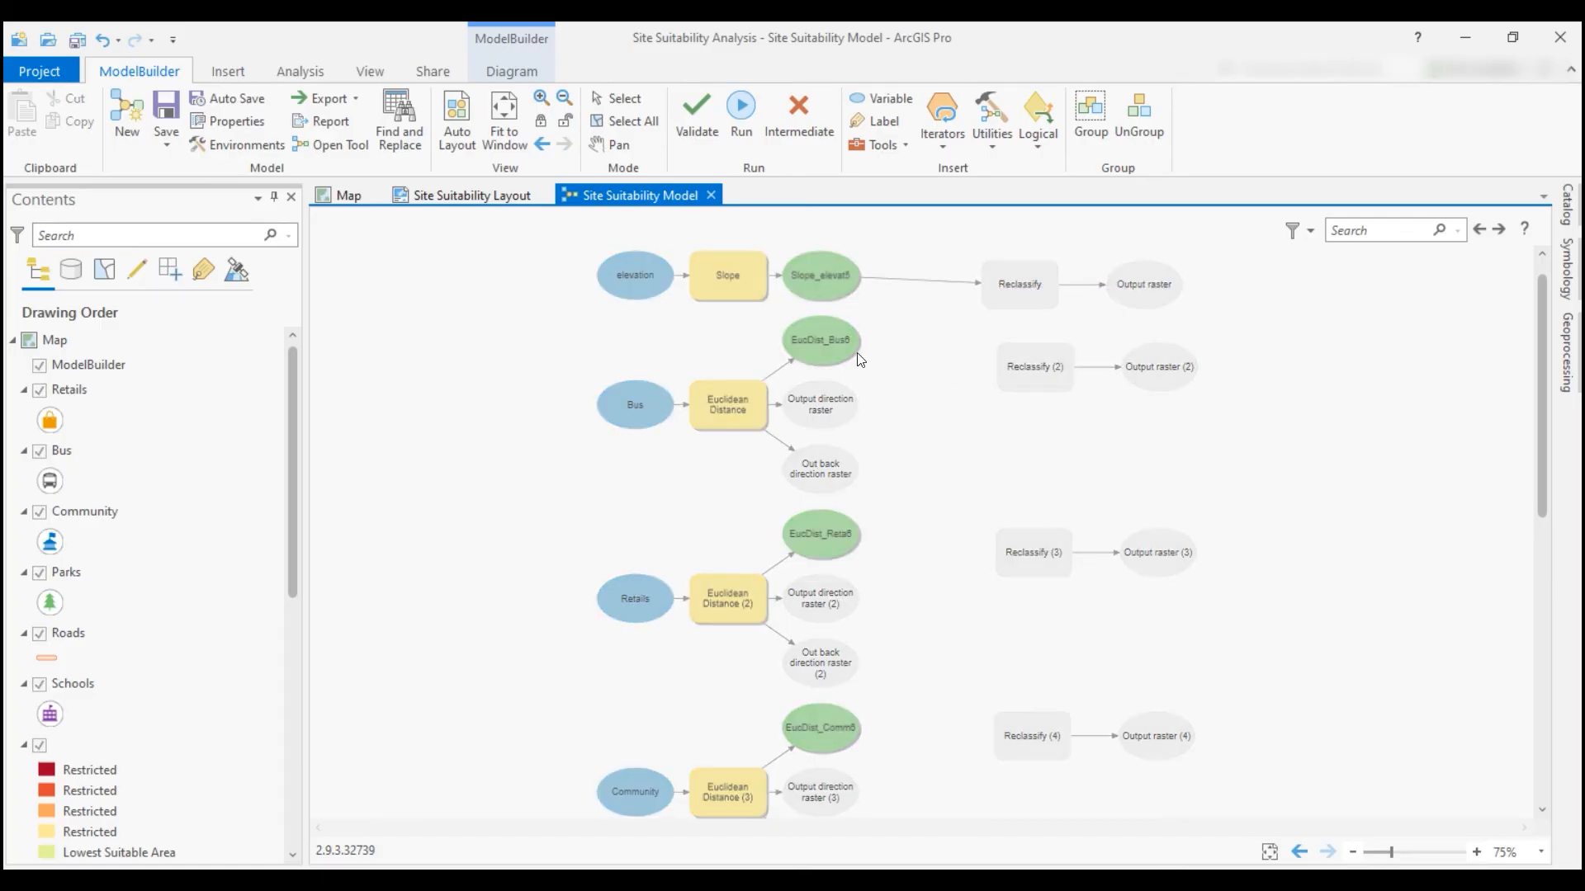
{"action": "left_click_drag", "start_coordinate": [853, 351], "coordinate": [1011, 368]}
{"action": "left_click", "coordinate": [1060, 382]}
{"action": "left_click_drag", "start_coordinate": [842, 533], "coordinate": [1024, 554]}
{"action": "left_click", "coordinate": [1073, 569]}
{"action": "left_click_drag", "start_coordinate": [834, 728], "coordinate": [1011, 736]}
{"action": "left_click", "coordinate": [1077, 570]}
Connect the Parks, Roads and Schools distance rasters to Reclassify (5), (6) and (7) as the input raster
{"action": "left_click_drag", "start_coordinate": [1534, 444], "coordinate": [1534, 697]}
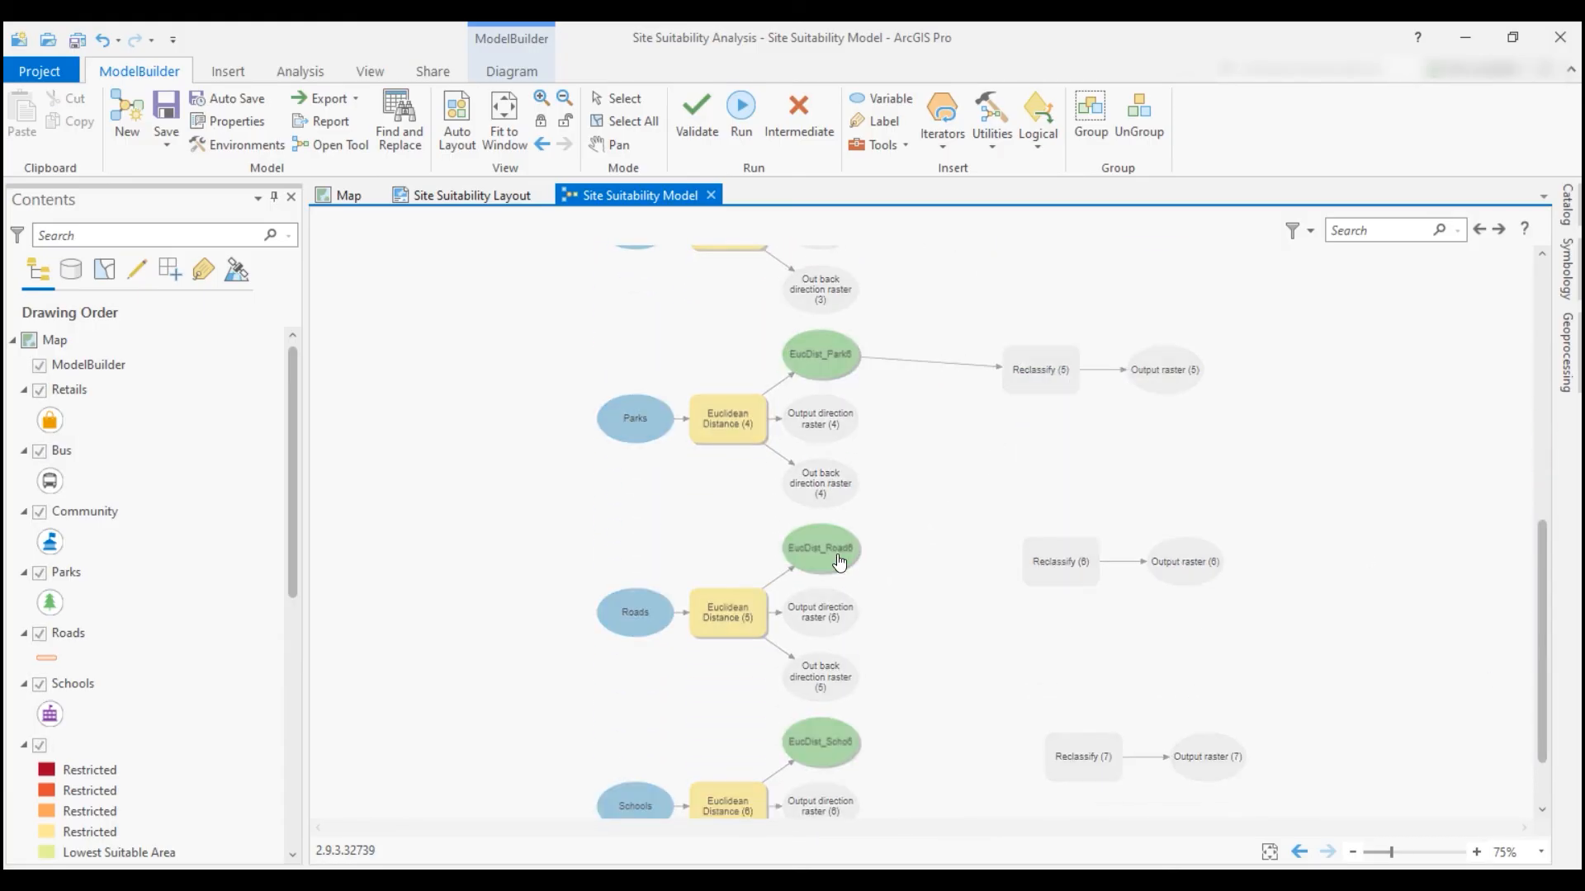
{"action": "left_click_drag", "start_coordinate": [842, 546], "coordinate": [1056, 563]}
{"action": "left_click", "coordinate": [1086, 582]}
{"action": "left_click_drag", "start_coordinate": [842, 741], "coordinate": [1099, 746]}
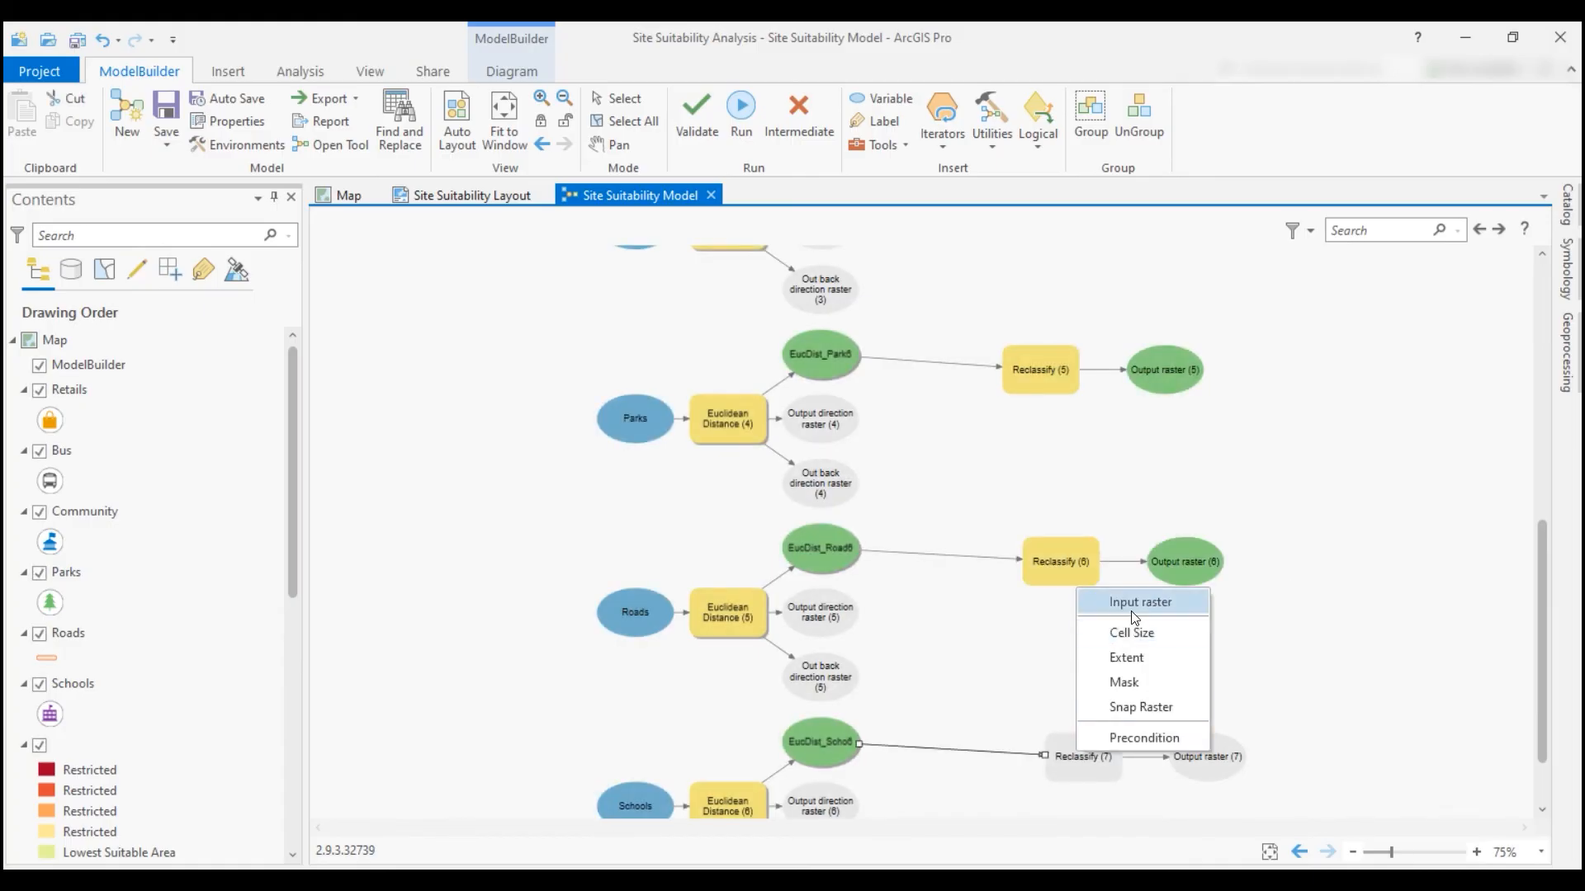
{"action": "left_click", "coordinate": [1105, 600]}
Set up the Schools Reclassify with 10 equal-interval classes, reversed new values and the output raster Reclass_Scho6
{"action": "right_click", "coordinate": [1119, 763]}
{"action": "left_click", "coordinate": [1121, 506]}
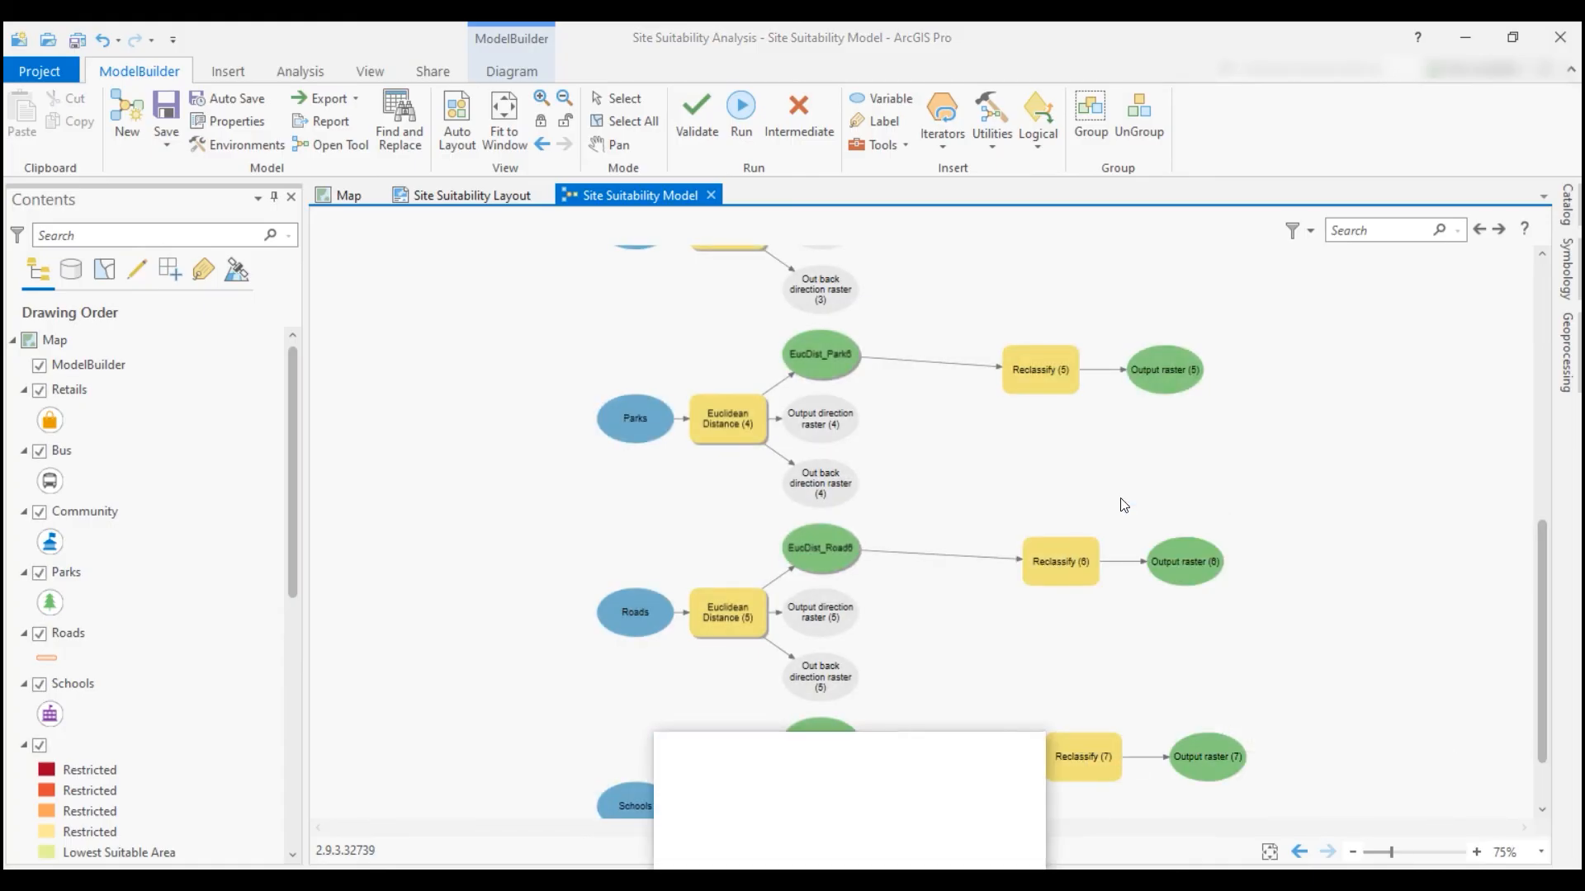
{"action": "left_click_drag", "start_coordinate": [828, 721], "coordinate": [927, 261]}
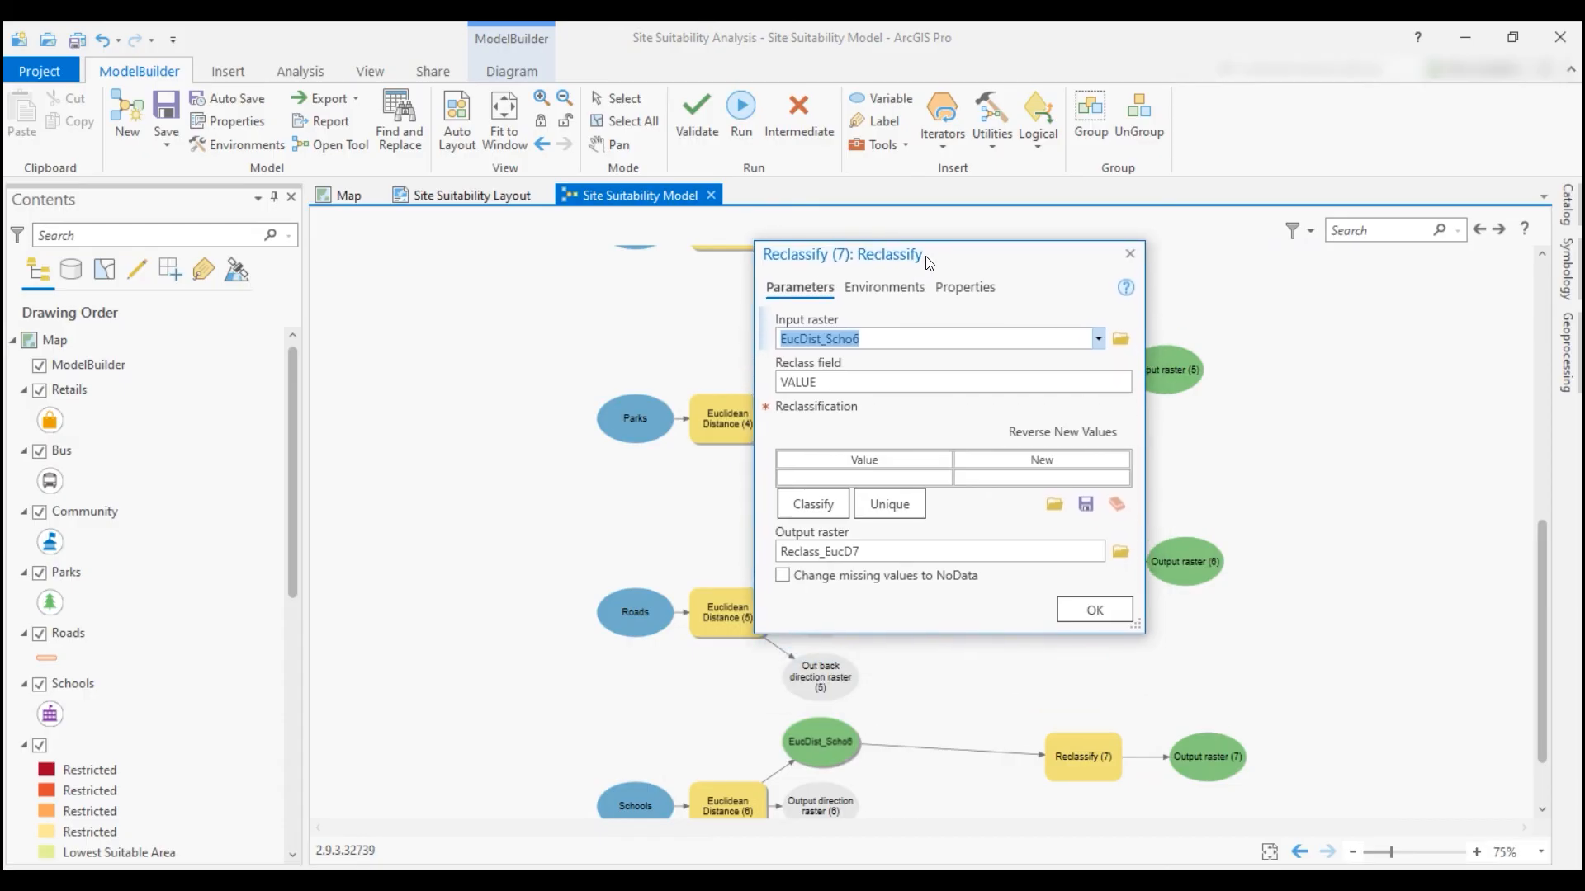
{"action": "left_click", "coordinate": [807, 505]}
{"action": "left_click", "coordinate": [785, 303]}
{"action": "left_click", "coordinate": [726, 464]}
{"action": "left_click", "coordinate": [847, 688]}
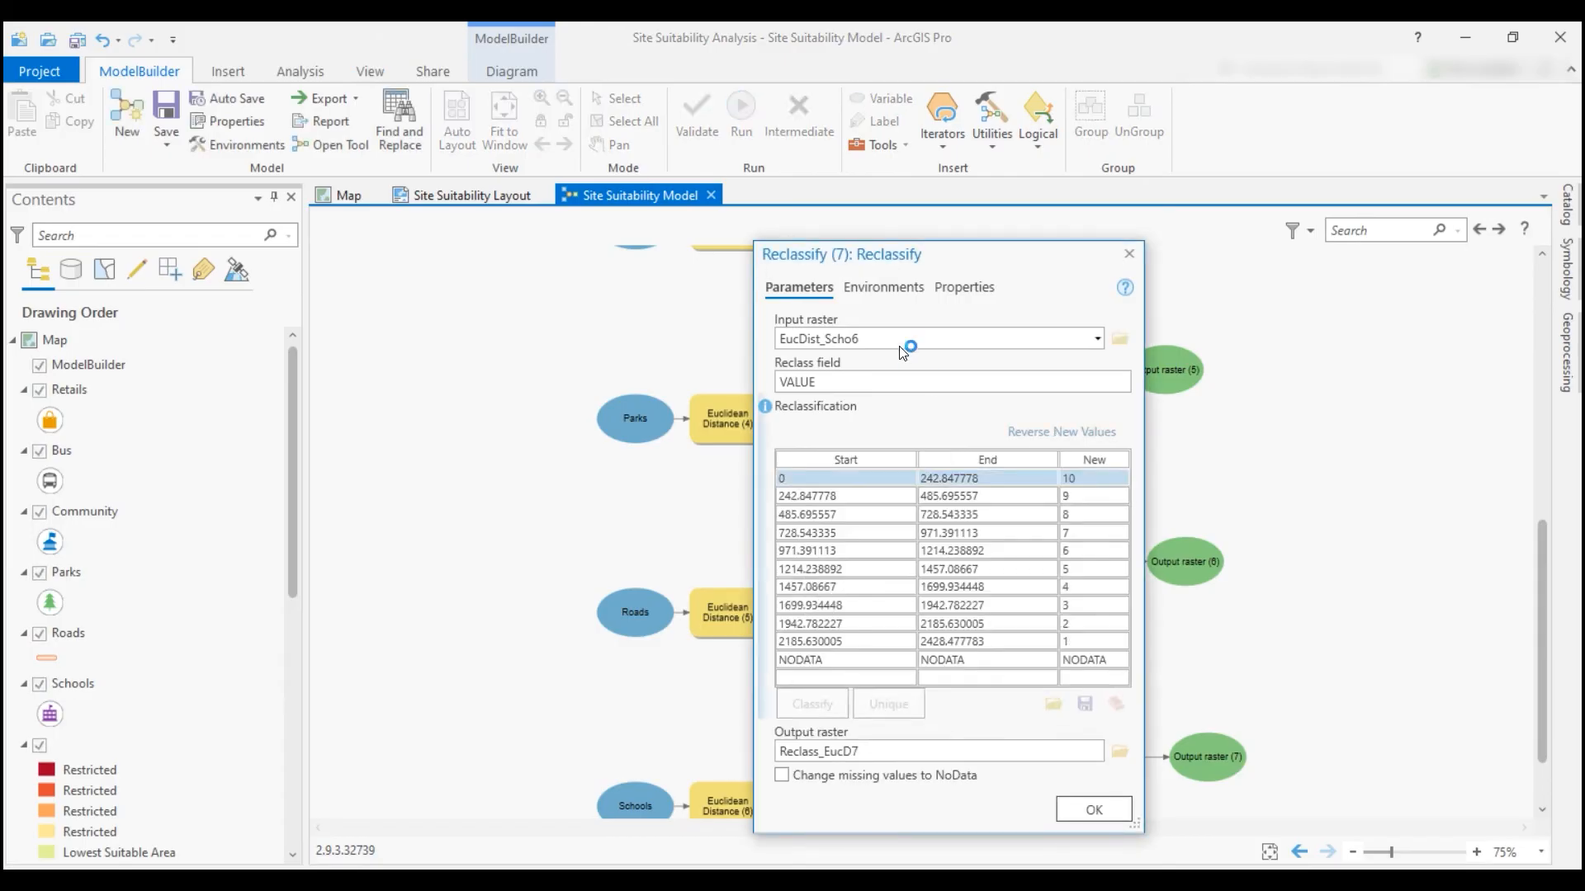
{"action": "left_click", "coordinate": [1094, 810]}
Set up the Roads Reclassify with 10 equal-interval classes, reversed new values and the output raster Reclass_Road6
{"action": "double_click", "coordinate": [1061, 561]}
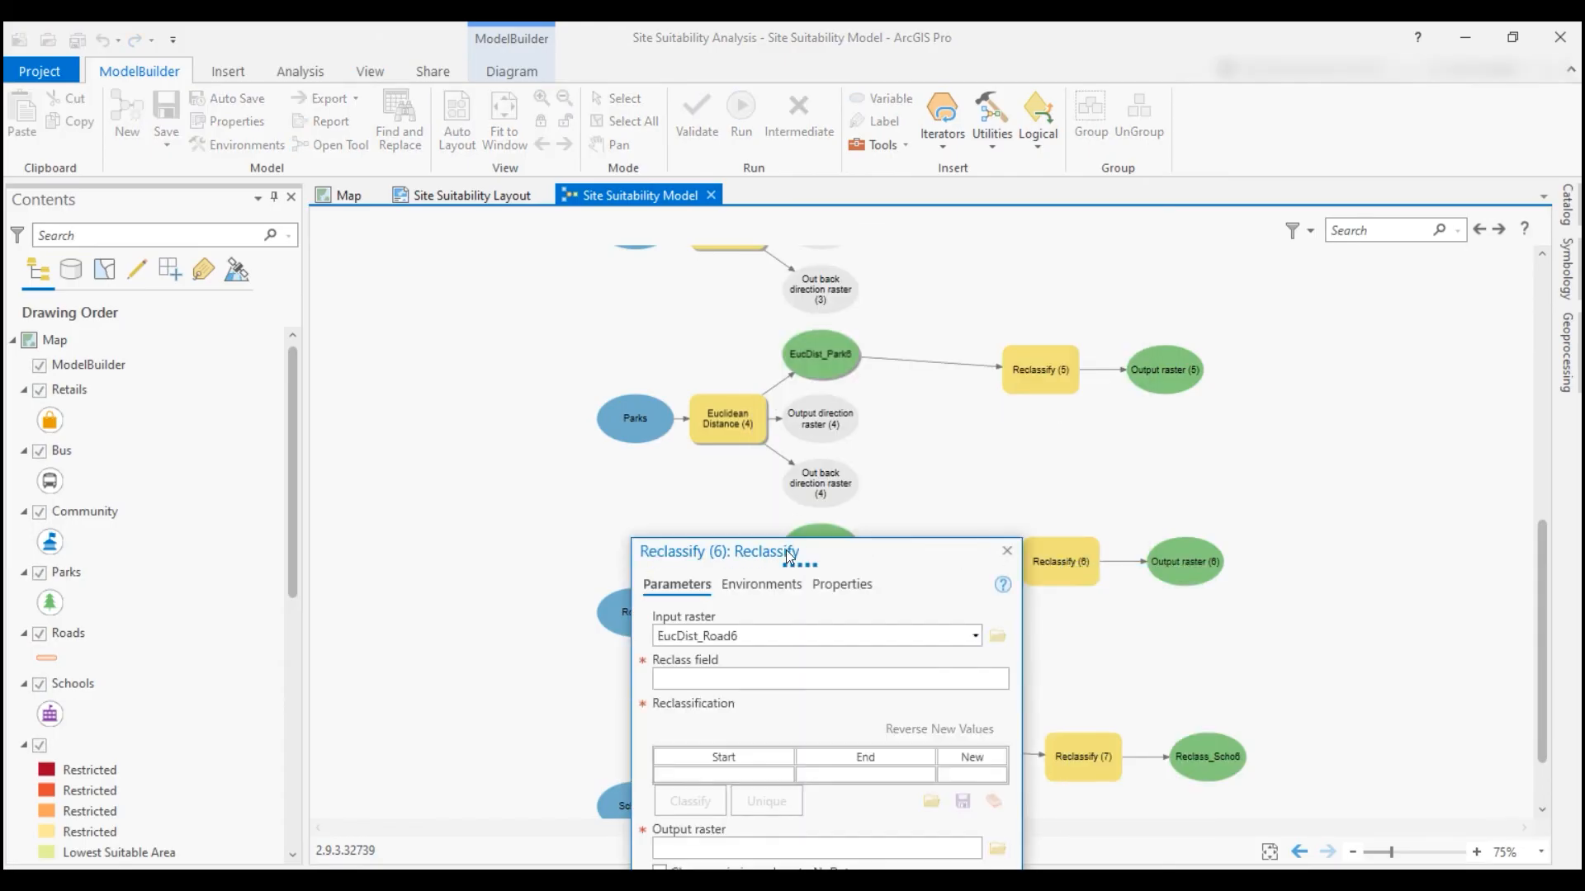
{"action": "left_click_drag", "start_coordinate": [786, 553], "coordinate": [817, 269]}
{"action": "left_click", "coordinate": [733, 518]}
{"action": "left_click", "coordinate": [797, 276]}
{"action": "left_click", "coordinate": [798, 487]}
{"action": "left_click", "coordinate": [785, 304]}
{"action": "left_click", "coordinate": [726, 464]}
{"action": "left_click", "coordinate": [842, 686]}
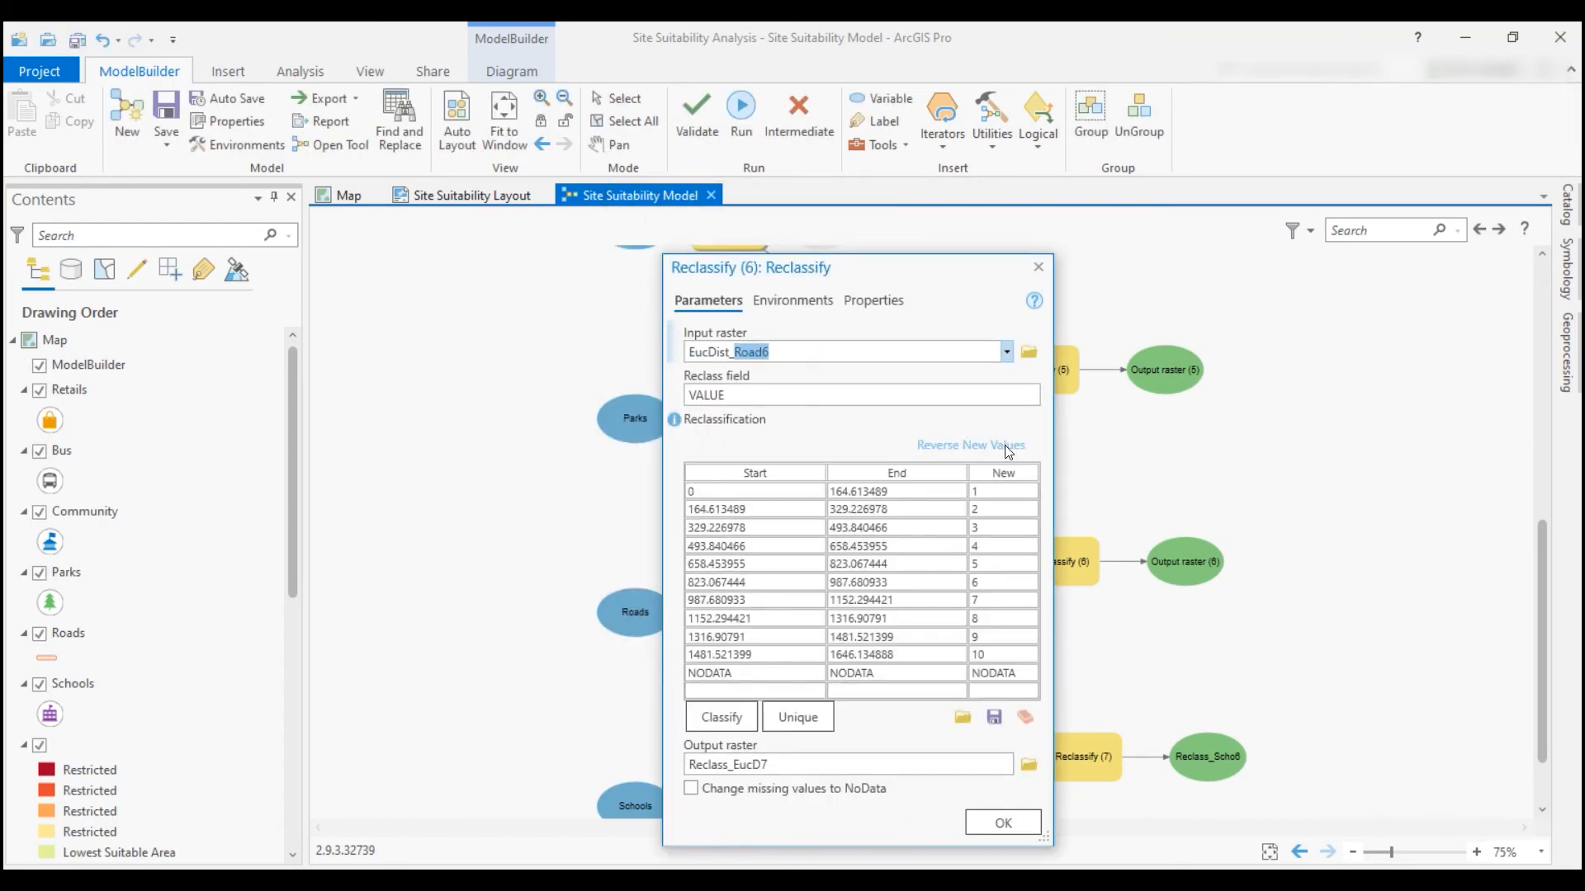
{"action": "left_click", "coordinate": [998, 819]}
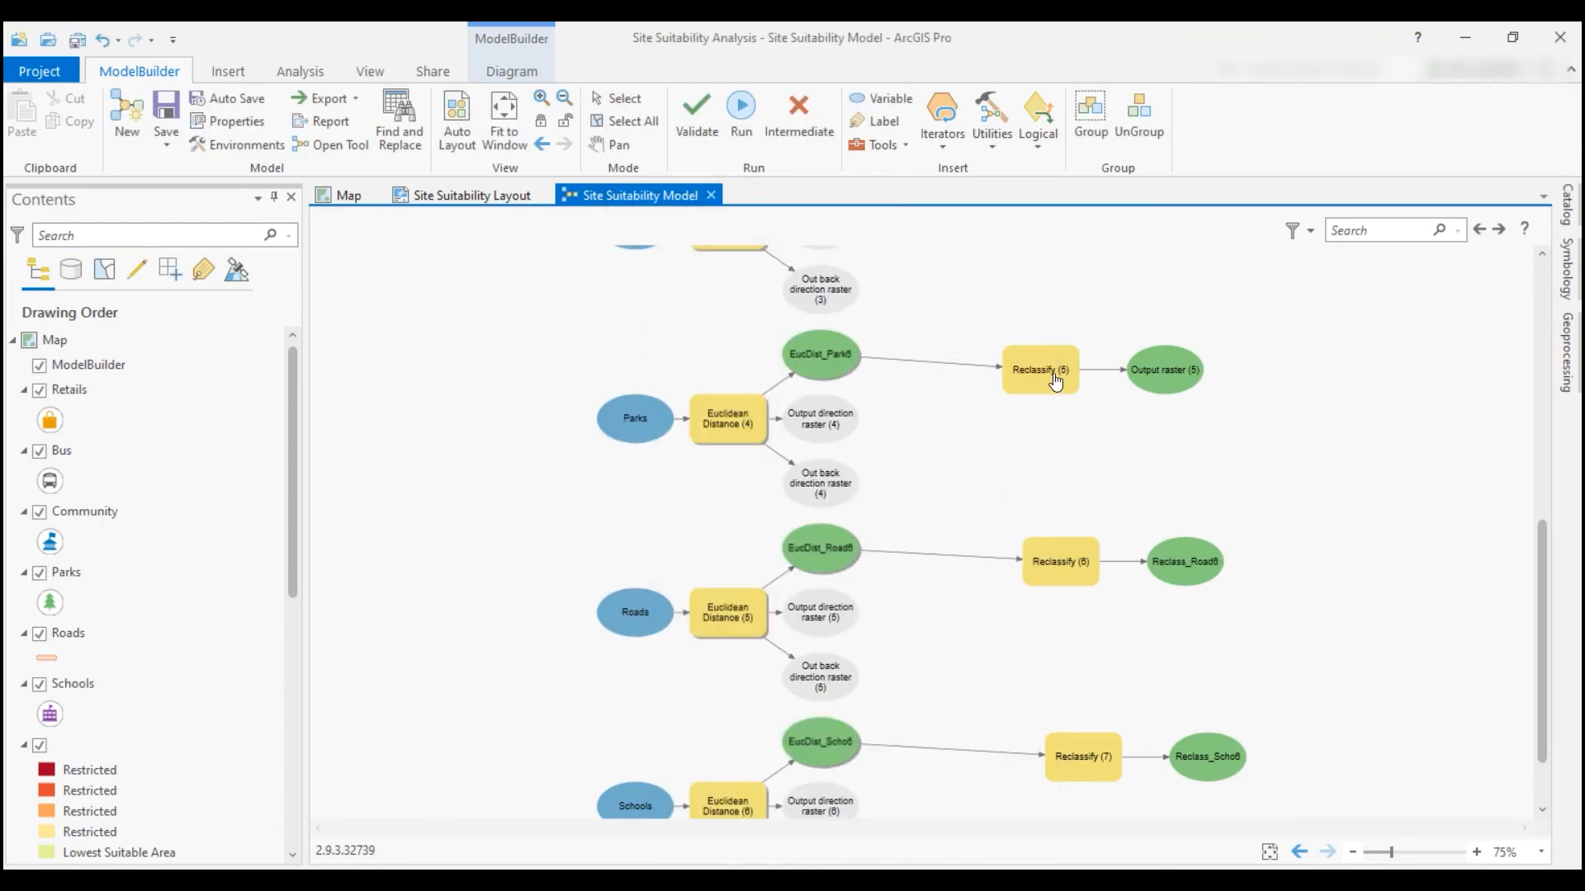
Set up the Parks Reclassify with 10 equal-interval classes, reversed new values and the output raster Reclass_Park6
{"action": "double_click", "coordinate": [1054, 380]}
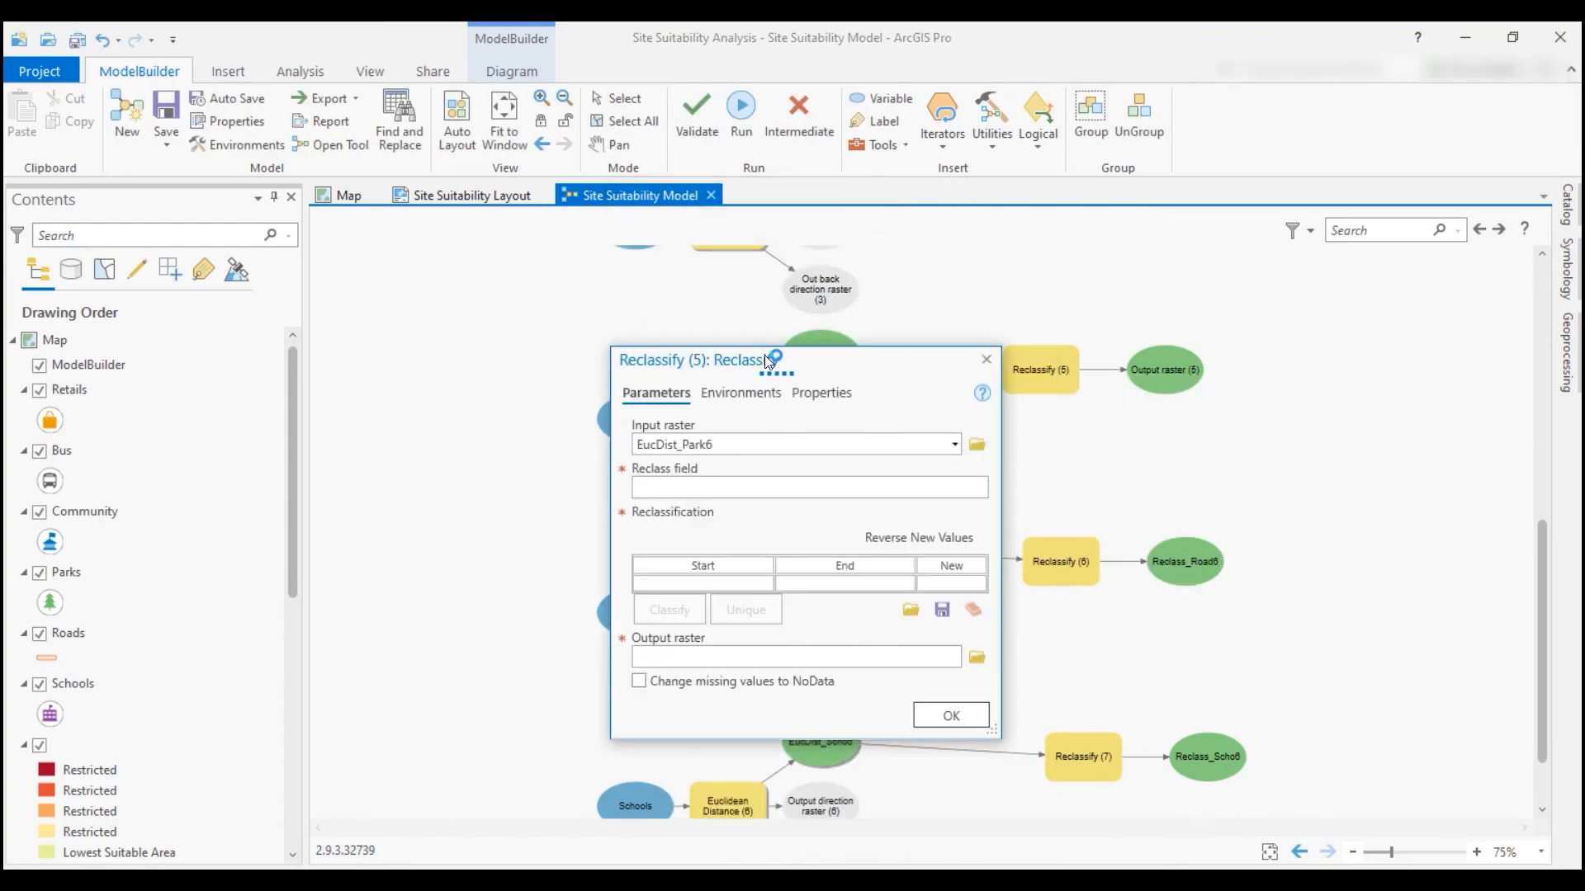
{"action": "left_click", "coordinate": [828, 278]}
{"action": "left_click", "coordinate": [797, 487]}
{"action": "left_click", "coordinate": [784, 305]}
{"action": "left_click", "coordinate": [730, 461]}
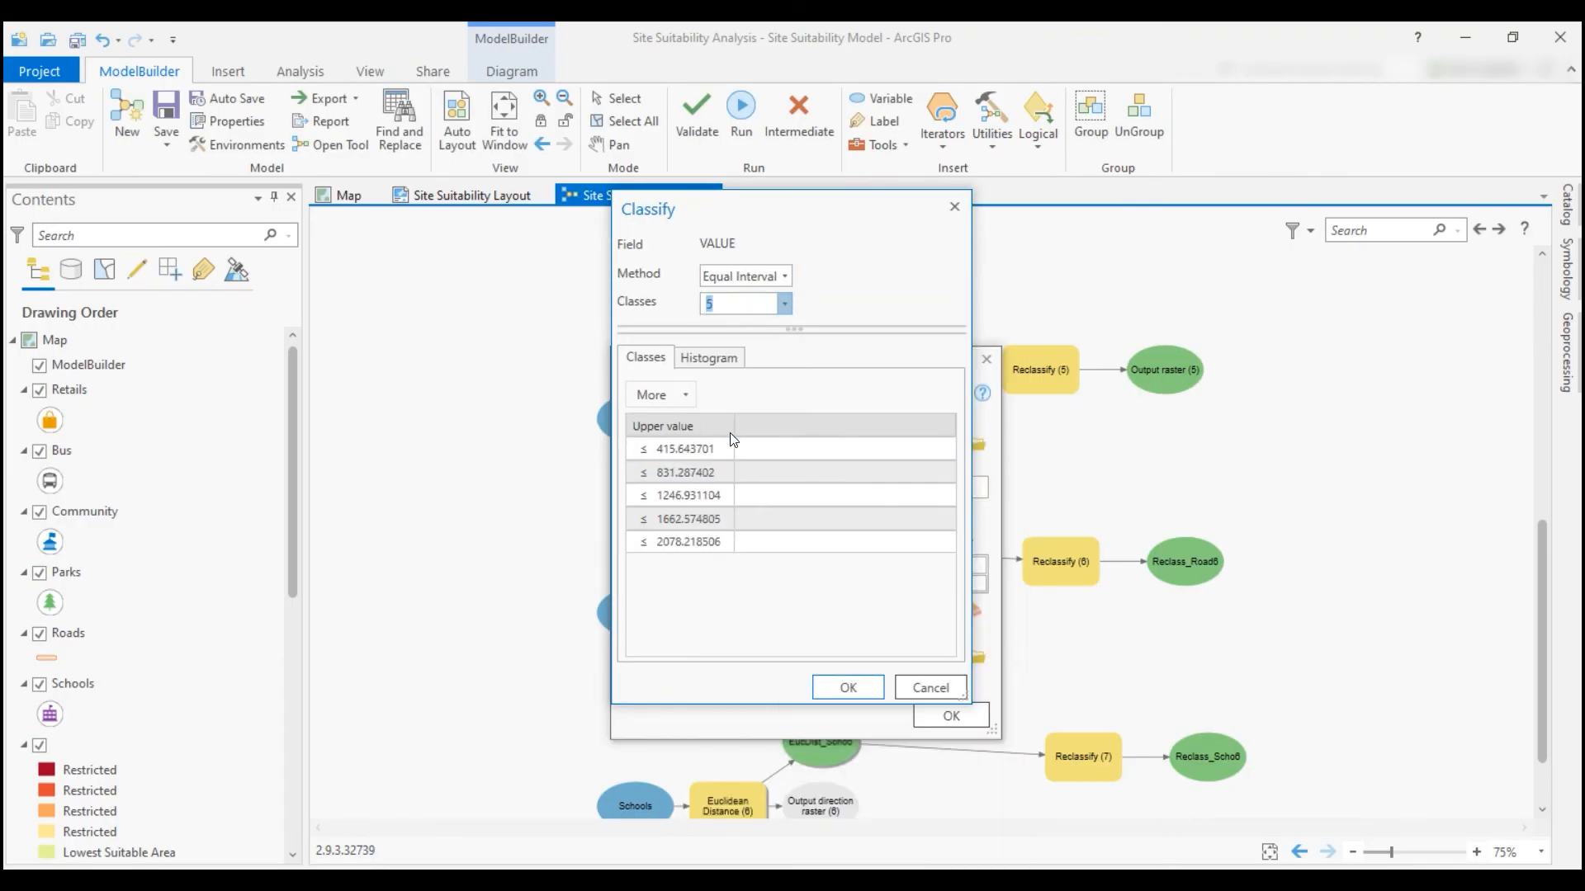
{"action": "left_click", "coordinate": [848, 688]}
{"action": "left_click", "coordinate": [919, 537]}
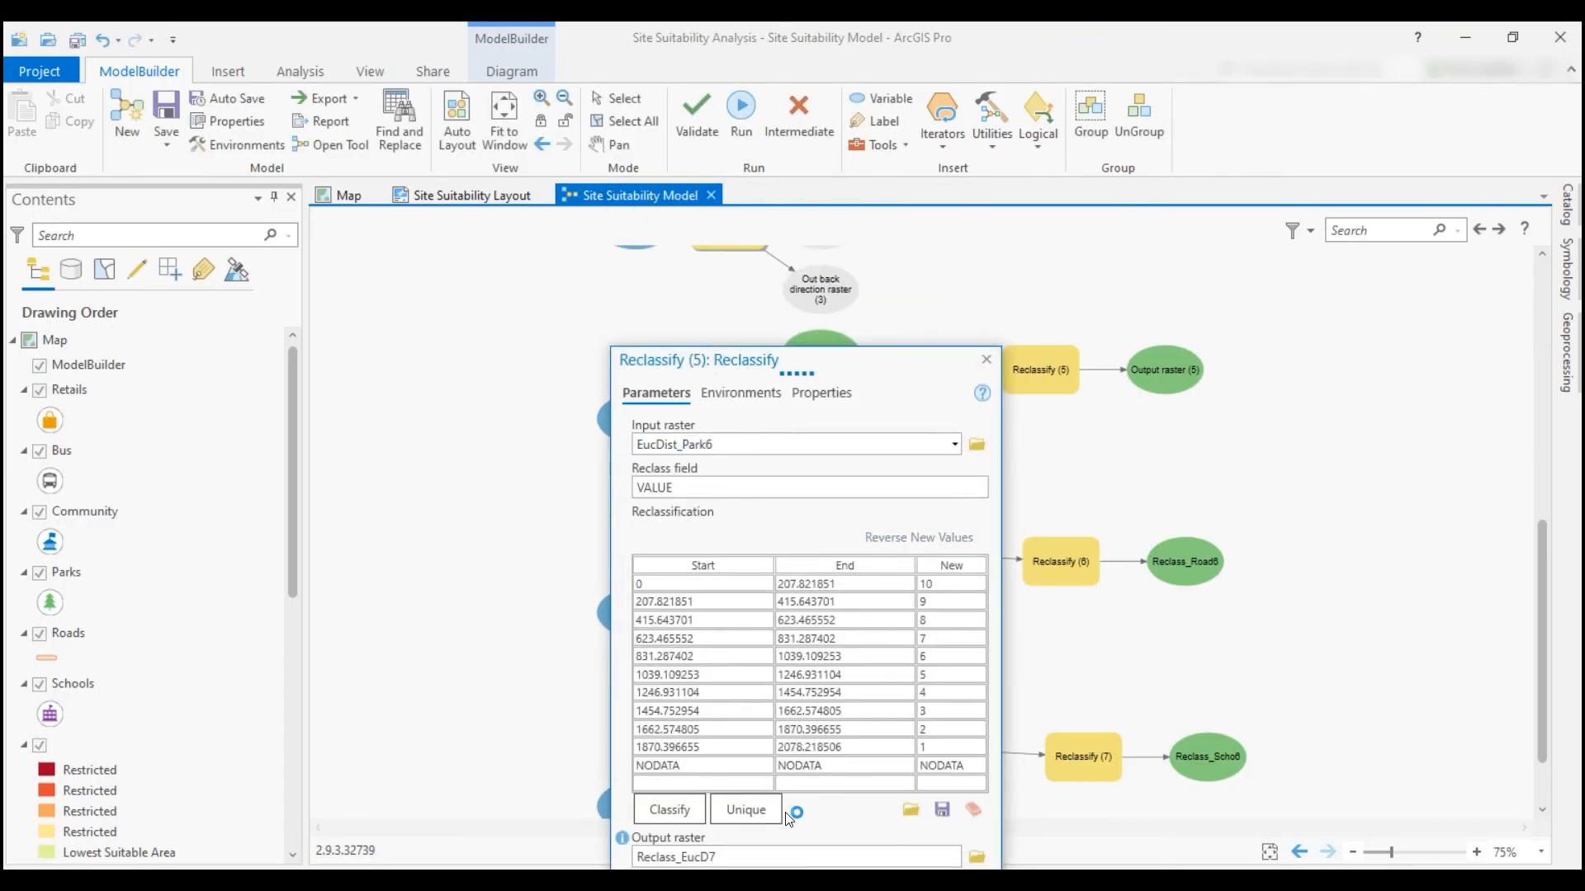
{"action": "left_click", "coordinate": [923, 741]}
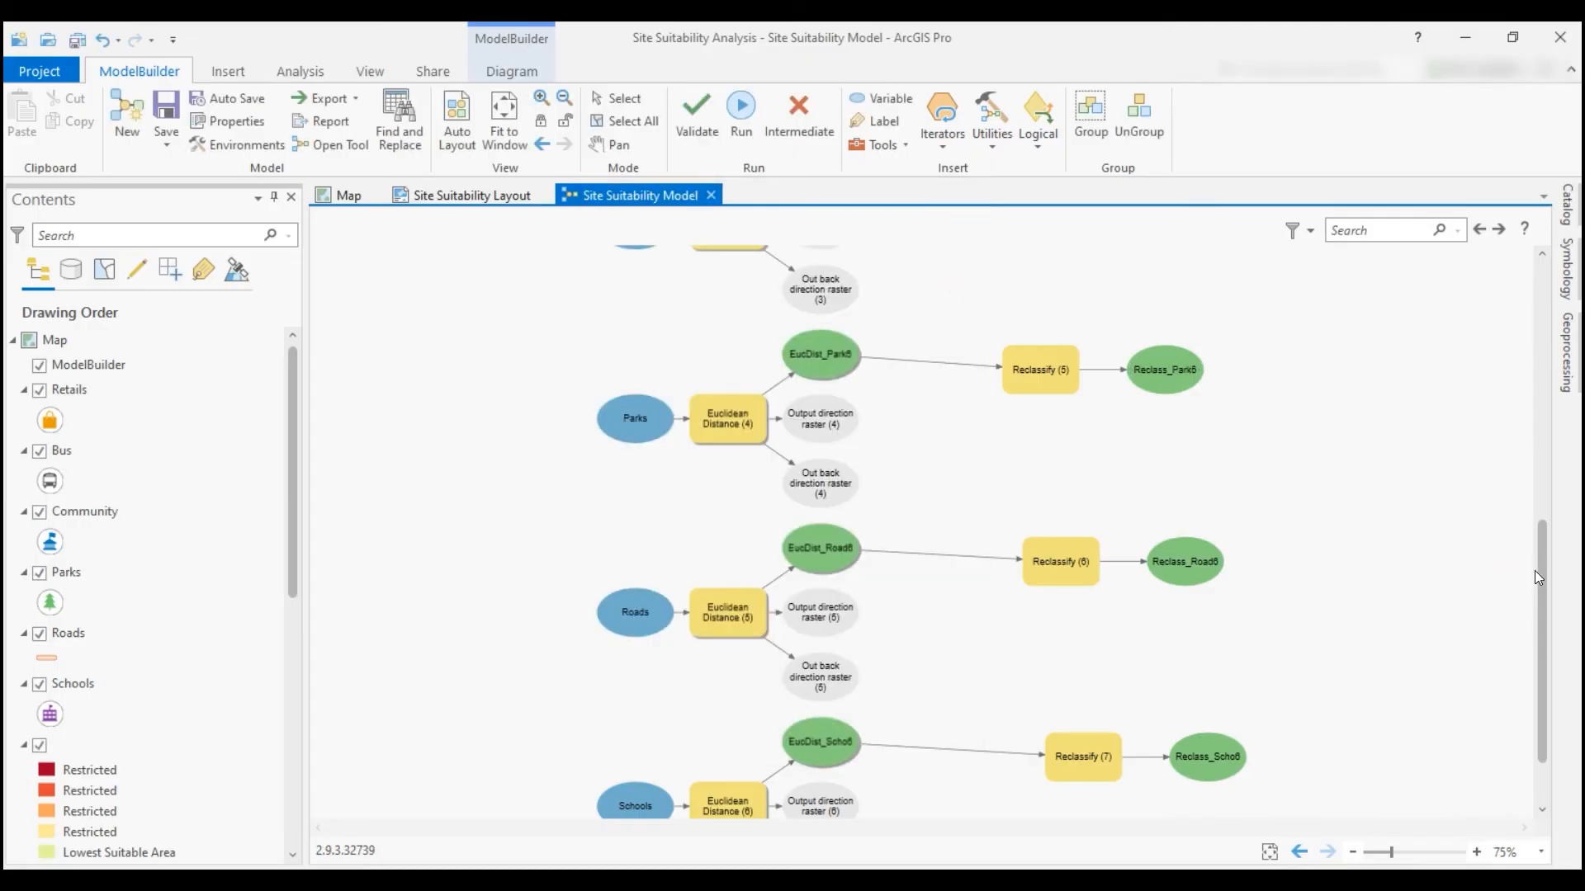
Set up the Community Reclassify with 10 equal-interval classes, reversed new values and the output raster Reclass_Comm6
{"action": "scroll", "coordinate": [1534, 571], "scroll_direction": "up", "scroll_amount": 2}
{"action": "double_click", "coordinate": [1027, 463]}
{"action": "left_click", "coordinate": [670, 704]}
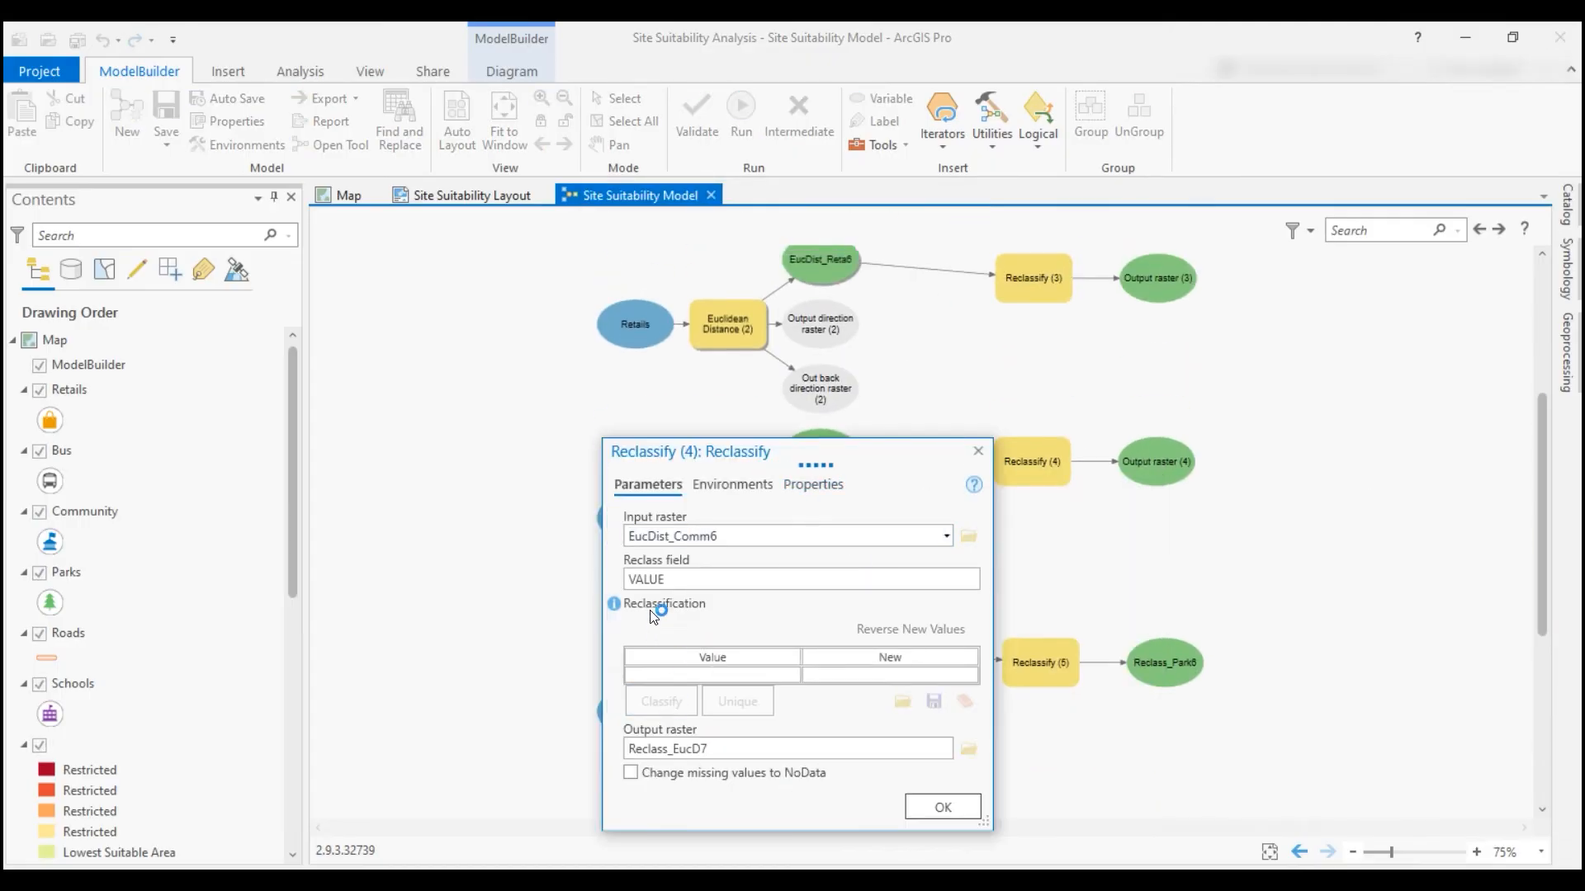
{"action": "left_click", "coordinate": [785, 305]}
{"action": "left_click", "coordinate": [743, 538]}
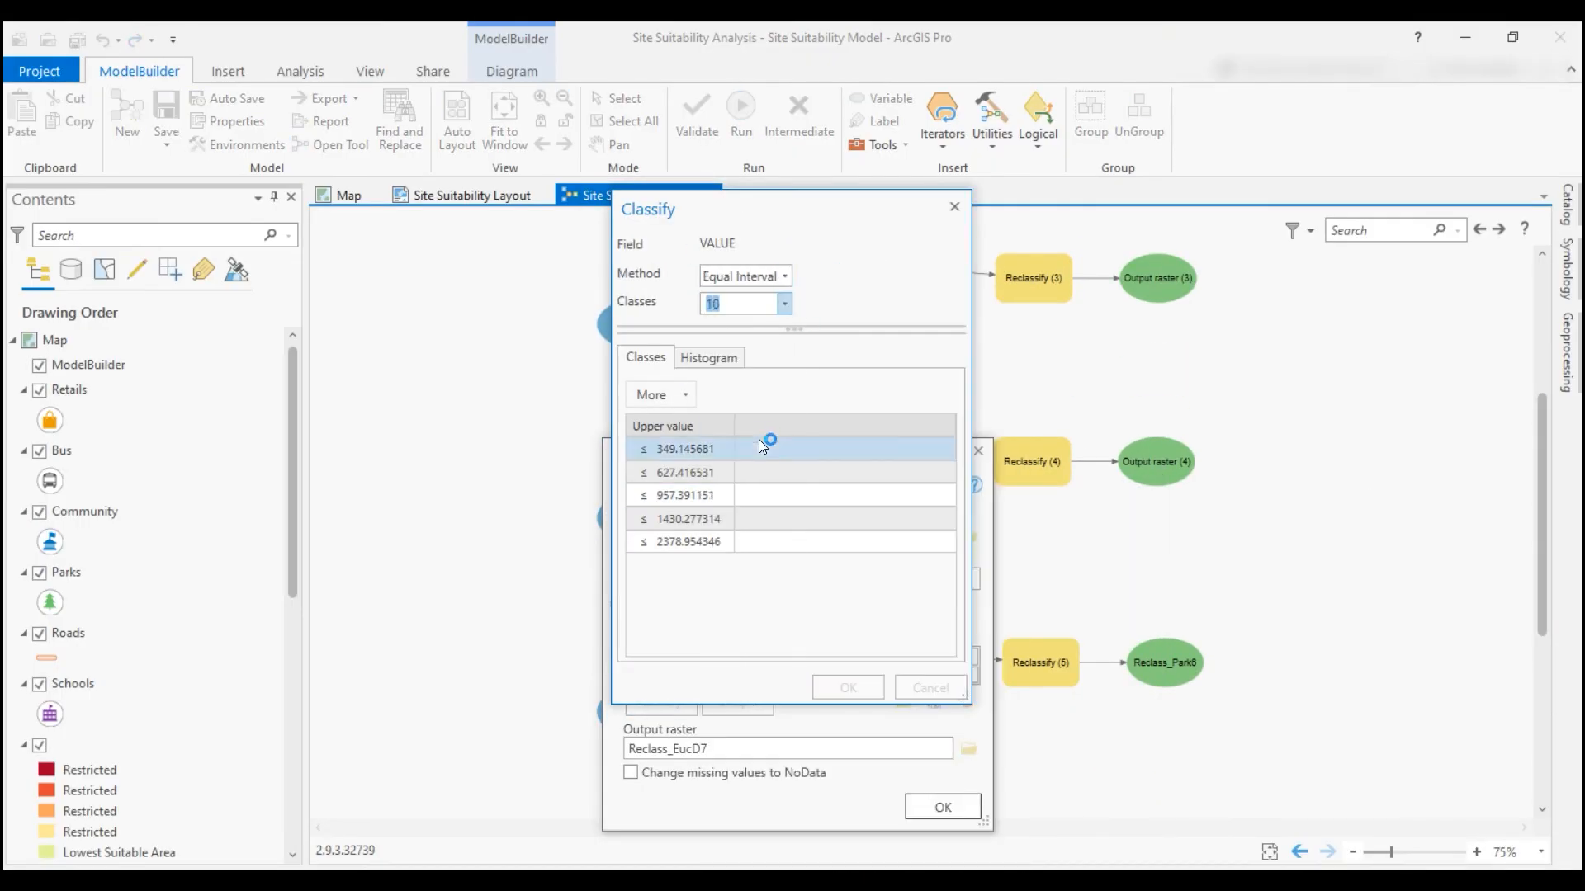
{"action": "left_click", "coordinate": [785, 306]}
{"action": "left_click", "coordinate": [743, 538]}
{"action": "left_click", "coordinate": [847, 687]}
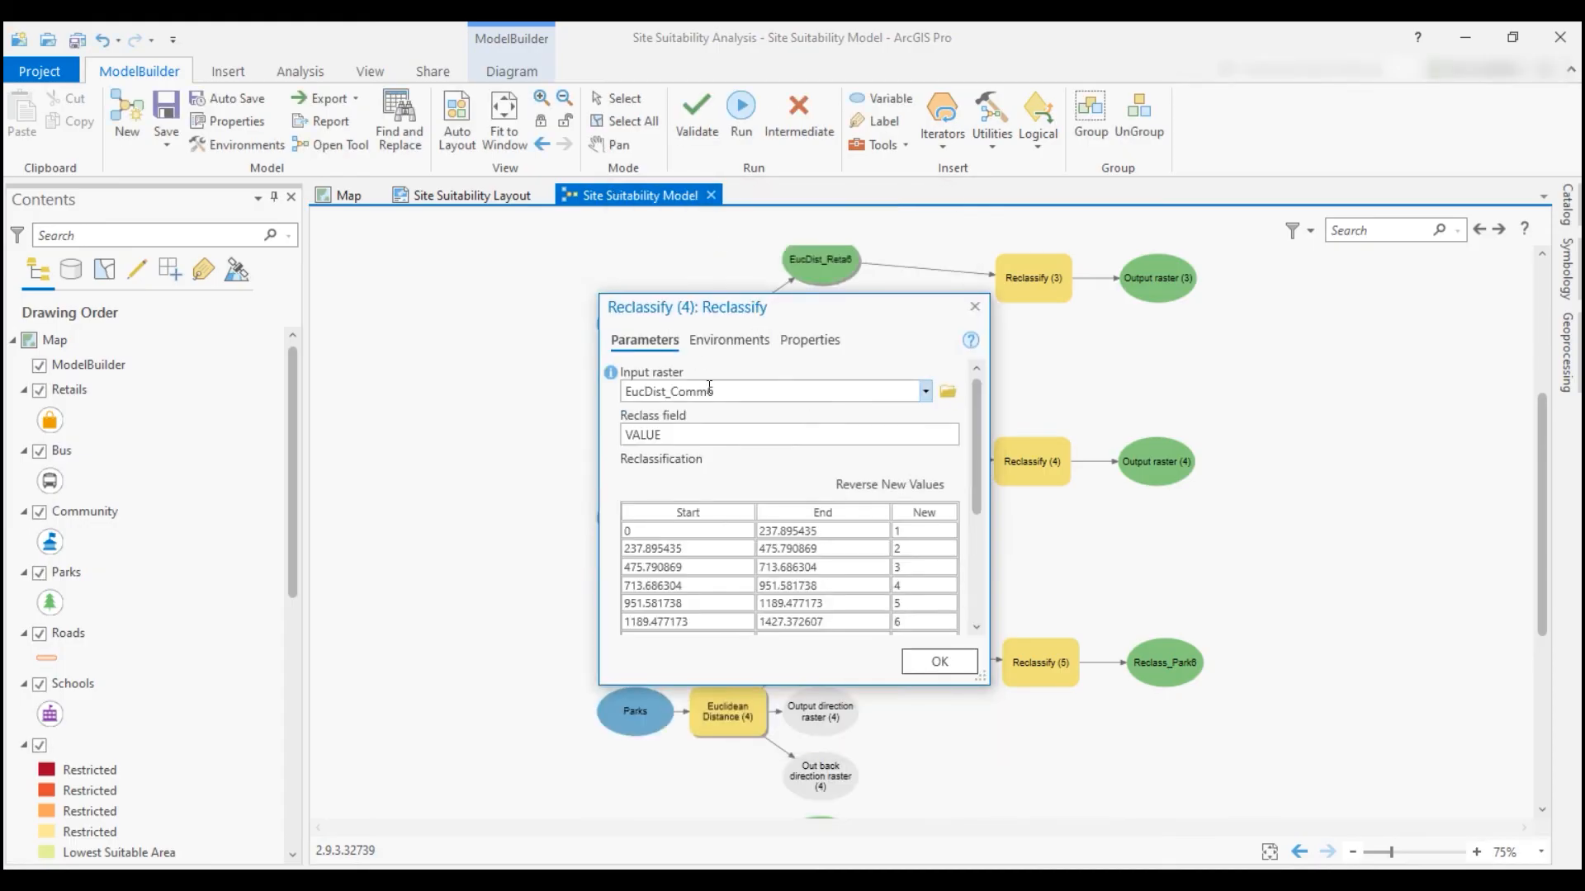
{"action": "left_click_drag", "start_coordinate": [977, 454], "coordinate": [982, 544]}
{"action": "left_click", "coordinate": [890, 418]}
{"action": "left_click", "coordinate": [898, 603]}
{"action": "left_click_drag", "start_coordinate": [898, 603], "coordinate": [949, 607]}
{"action": "type", "text": "Comm6"}
{"action": "left_click", "coordinate": [947, 653]}
Set up the Retails Reclassify with 10 equal-interval classes, reversed new values and the output raster Reclass_Reta6
{"action": "double_click", "coordinate": [1033, 278]}
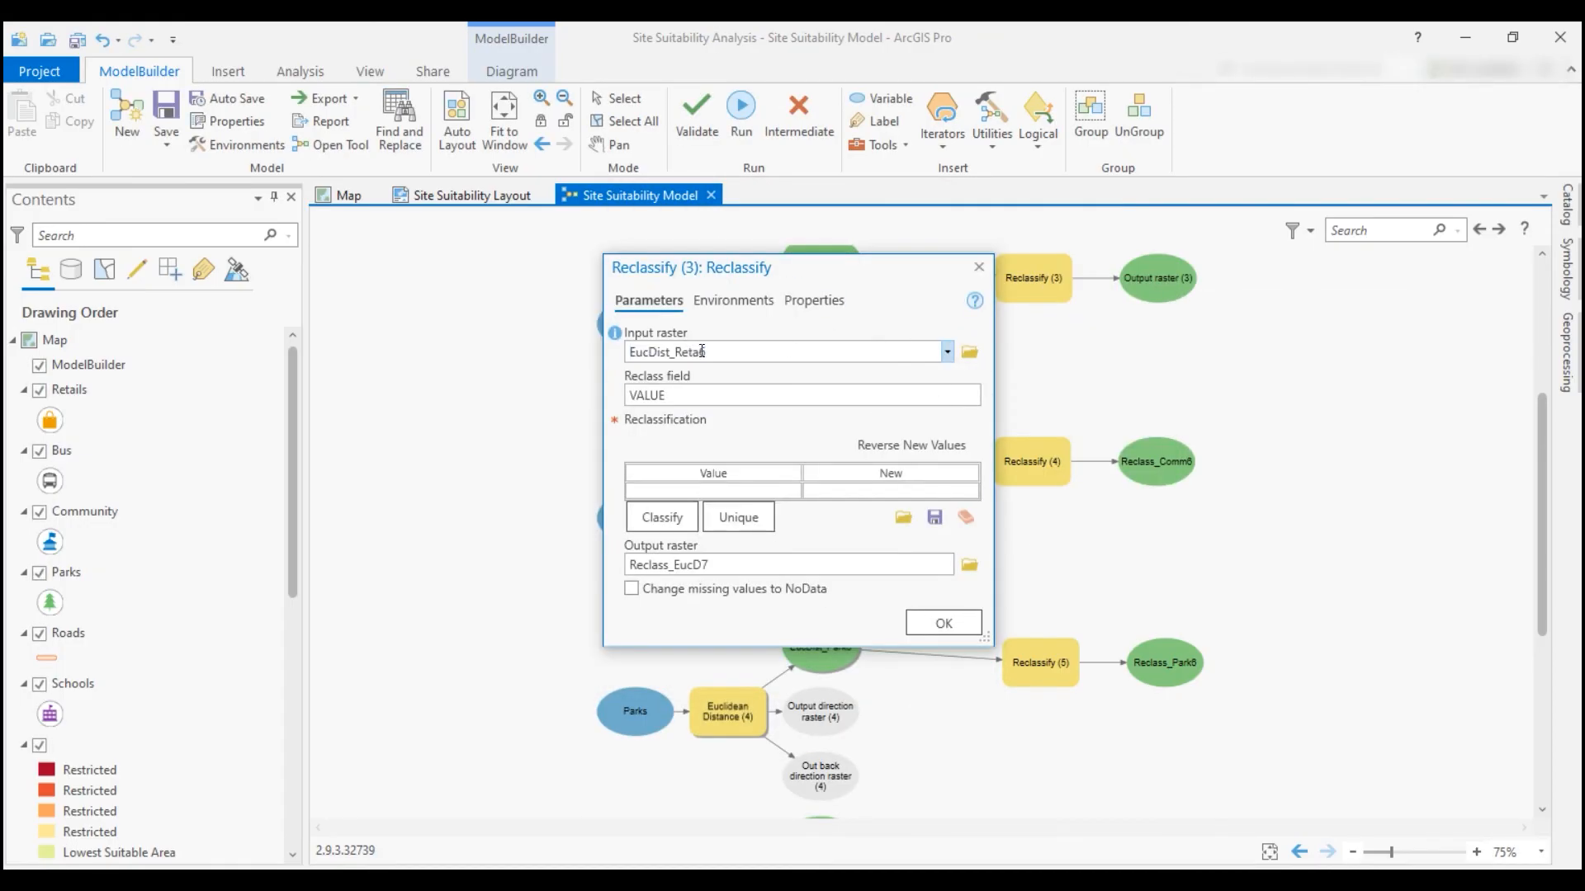
{"action": "left_click", "coordinate": [662, 517]}
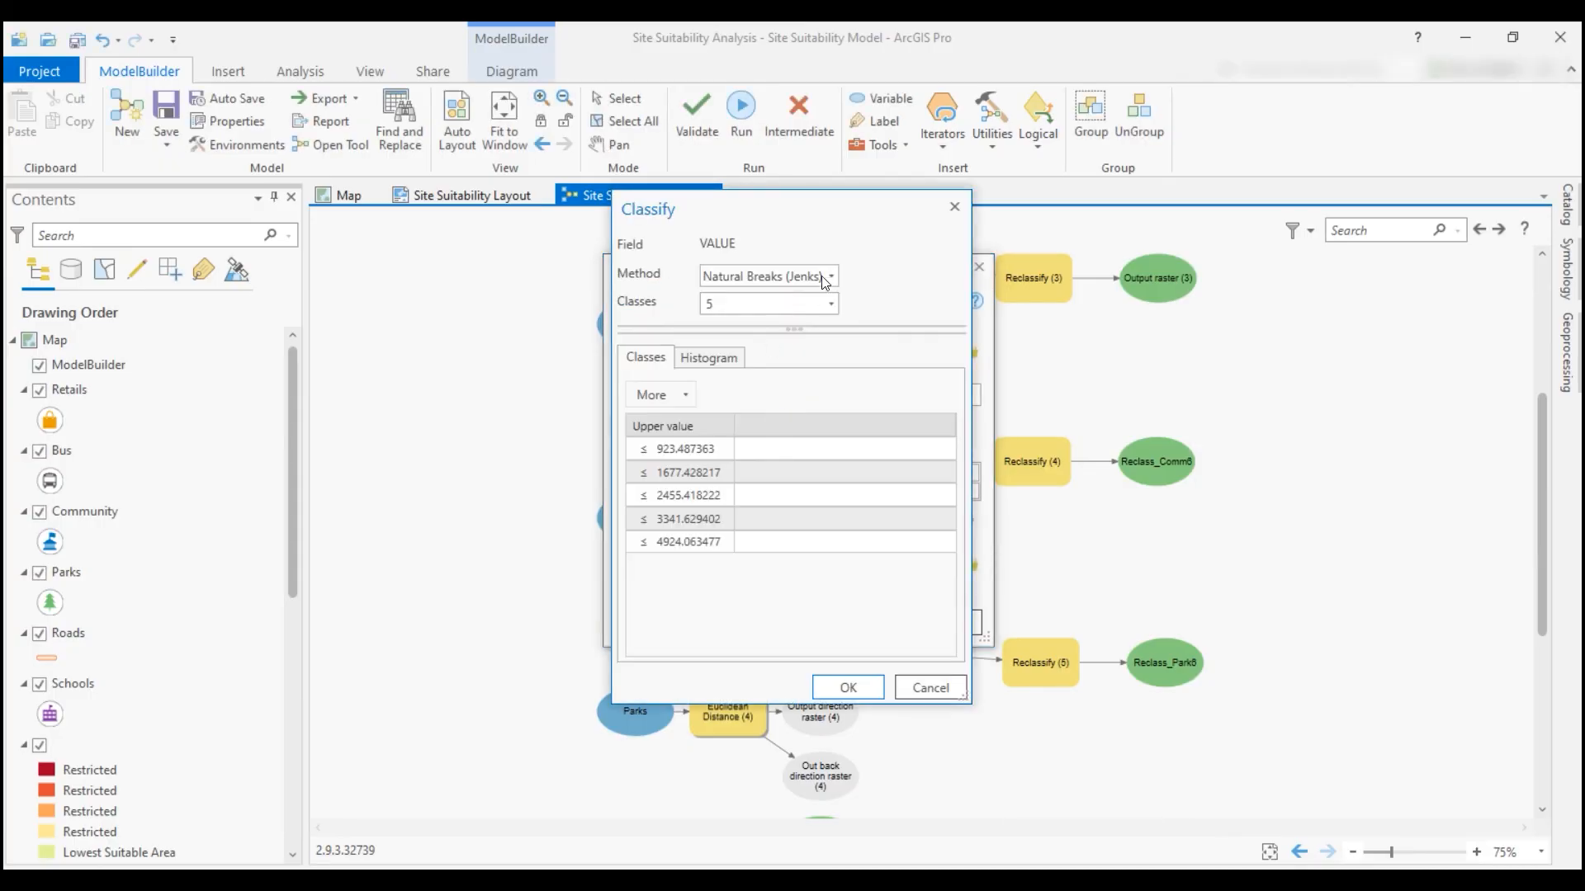
{"action": "left_click", "coordinate": [784, 304]}
{"action": "left_click", "coordinate": [731, 419]}
{"action": "left_click", "coordinate": [848, 688]}
{"action": "left_click", "coordinate": [875, 446]}
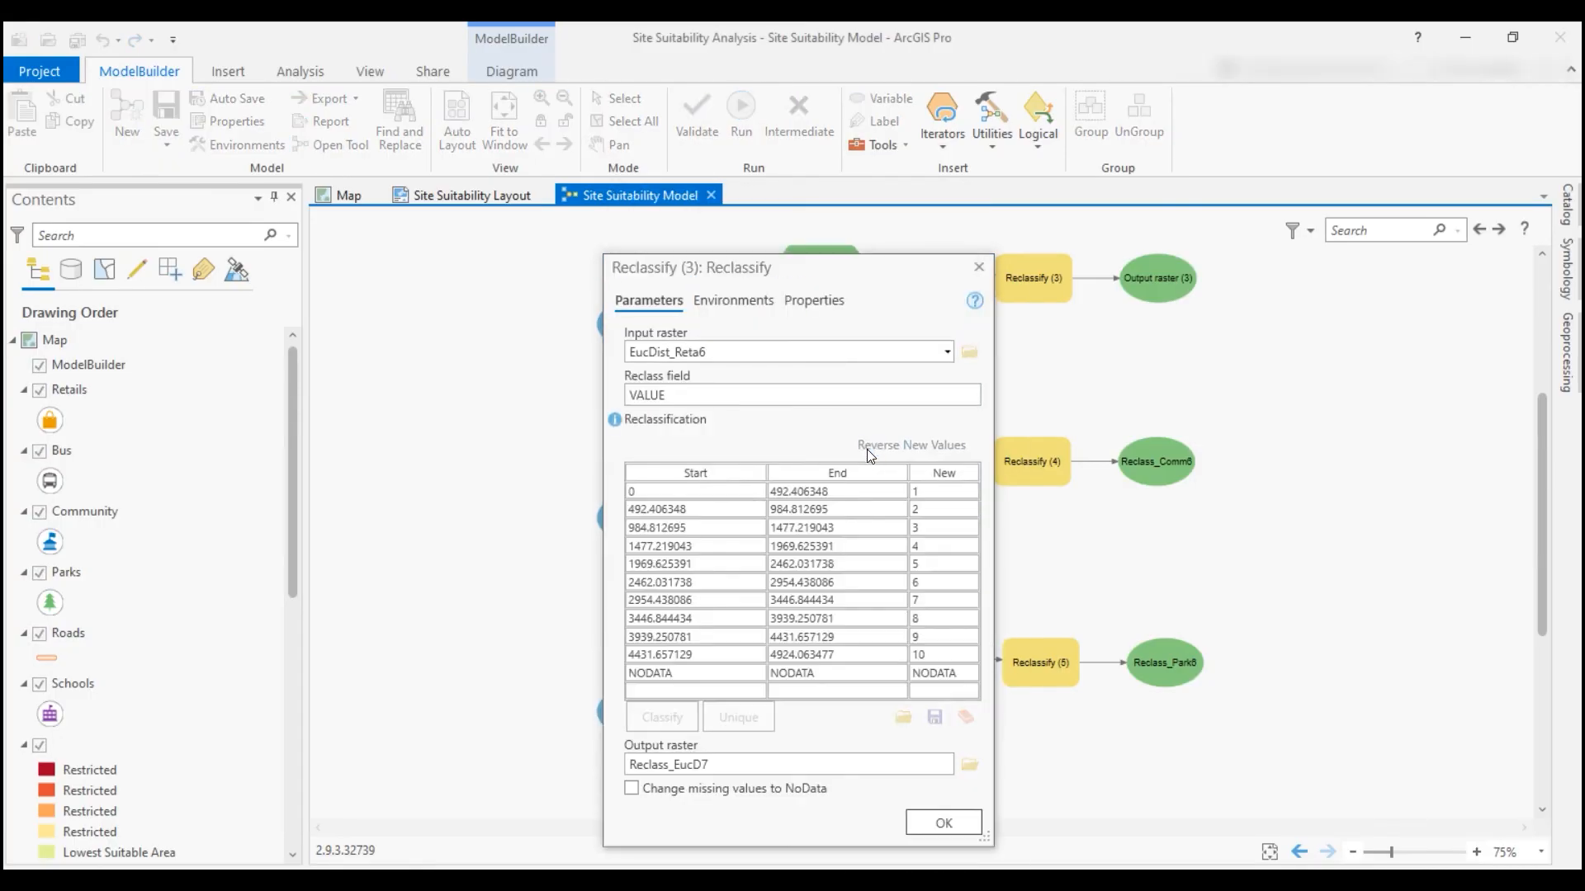
{"action": "left_click", "coordinate": [840, 766]}
{"action": "left_click_drag", "start_coordinate": [949, 765], "coordinate": [914, 765]}
{"action": "type", "text": "Reta6"}
{"action": "left_click", "coordinate": [944, 822]}
Set up the Bus Reclassify with 10 equal-interval classes, reversed new values and the output raster Reclass_Bus6
{"action": "left_click_drag", "start_coordinate": [1540, 494], "coordinate": [1541, 363]}
{"action": "right_click", "coordinate": [1031, 374]}
{"action": "left_click", "coordinate": [1039, 389]}
{"action": "left_click", "coordinate": [632, 477]}
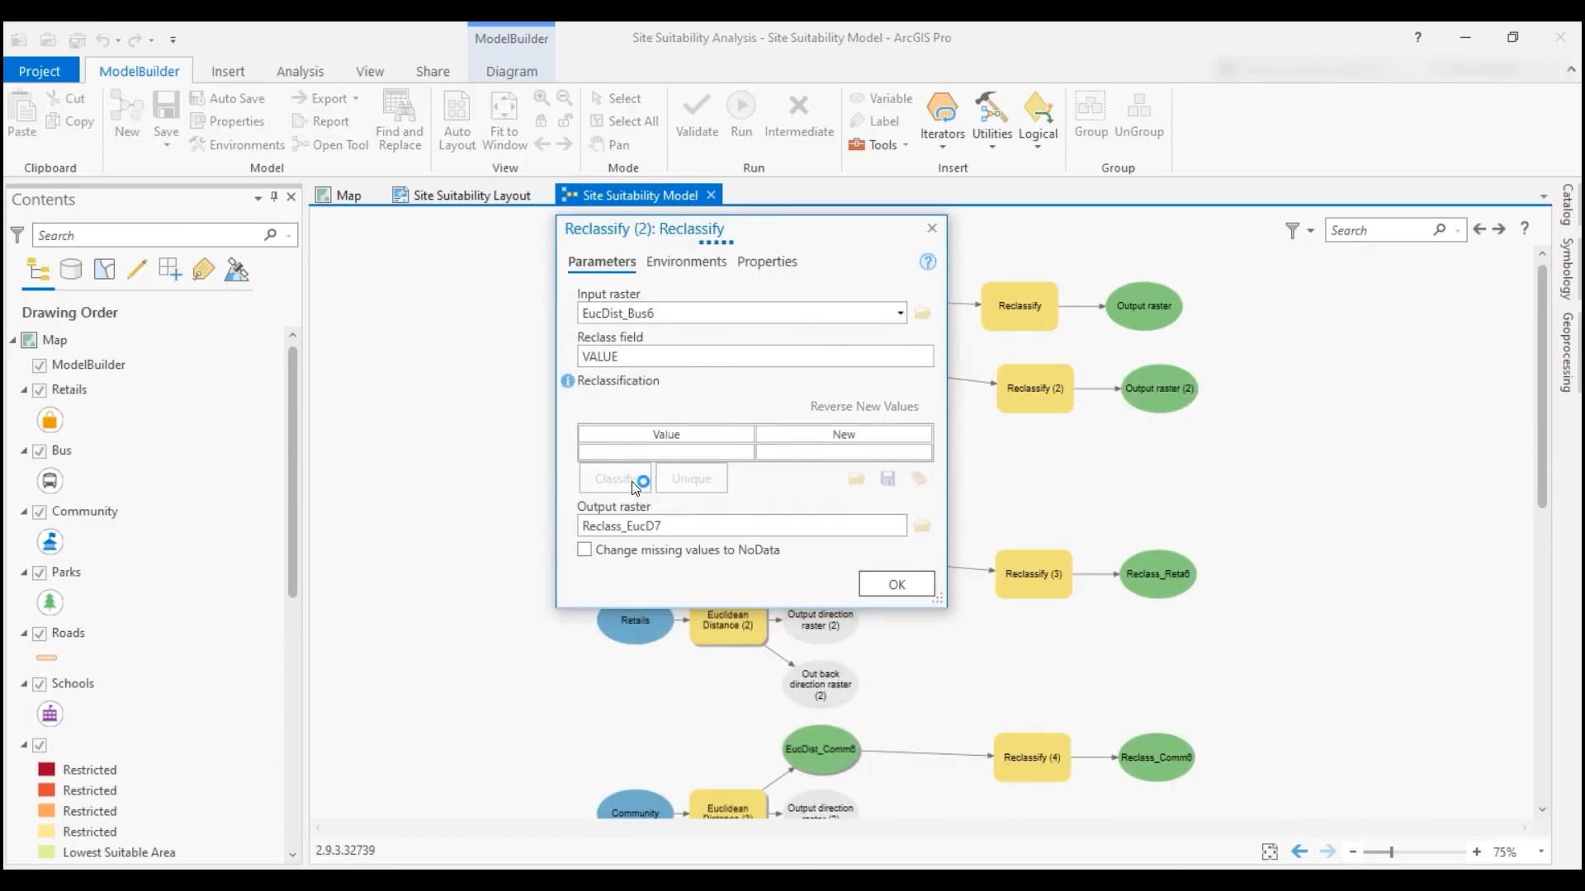
{"action": "left_click", "coordinate": [783, 275]}
{"action": "left_click", "coordinate": [784, 483]}
{"action": "left_click", "coordinate": [784, 304]}
{"action": "left_click", "coordinate": [731, 420]}
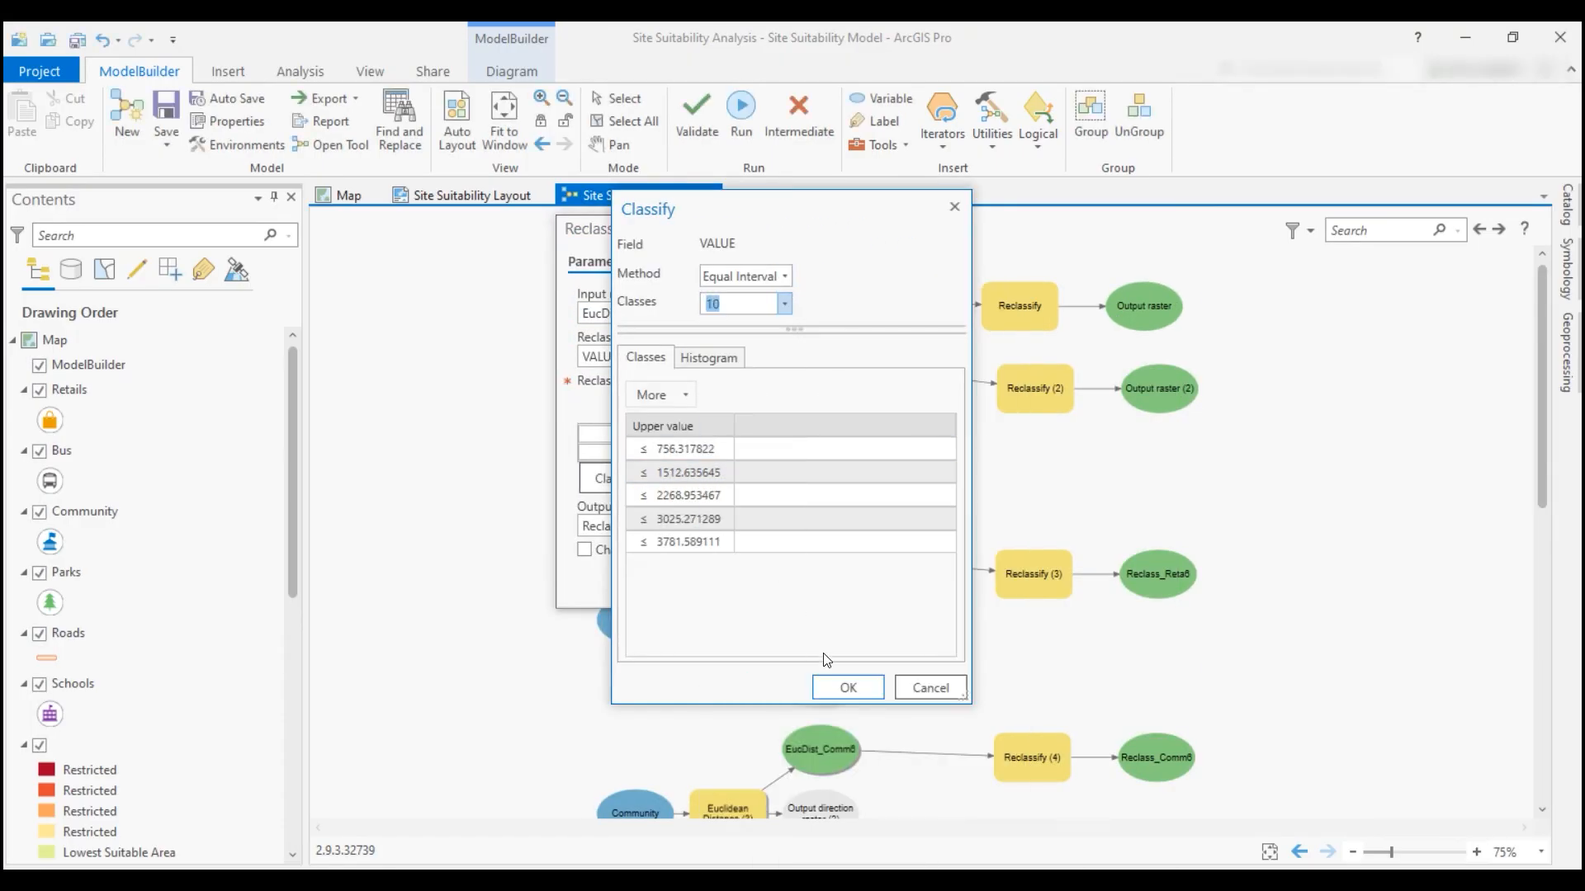
{"action": "left_click", "coordinate": [849, 688]}
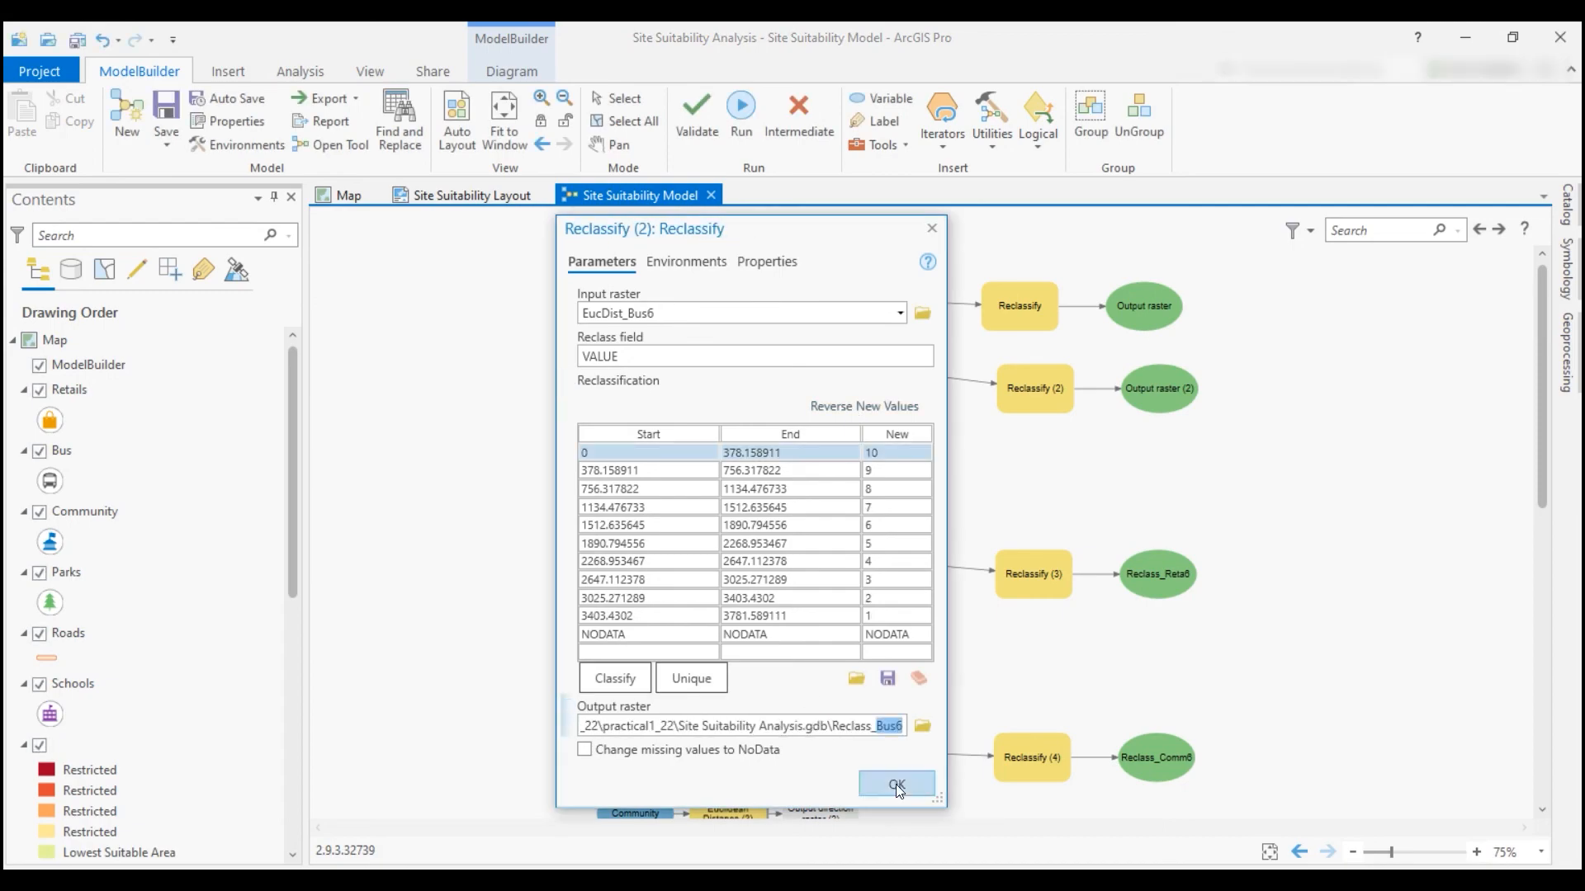
{"action": "left_click", "coordinate": [896, 784]}
Set up the Slope Reclassify with 10 equal-interval classes, reversed new values and the output raster Reclass_Slop6
{"action": "right_click", "coordinate": [1055, 310]}
{"action": "left_click", "coordinate": [1072, 321]}
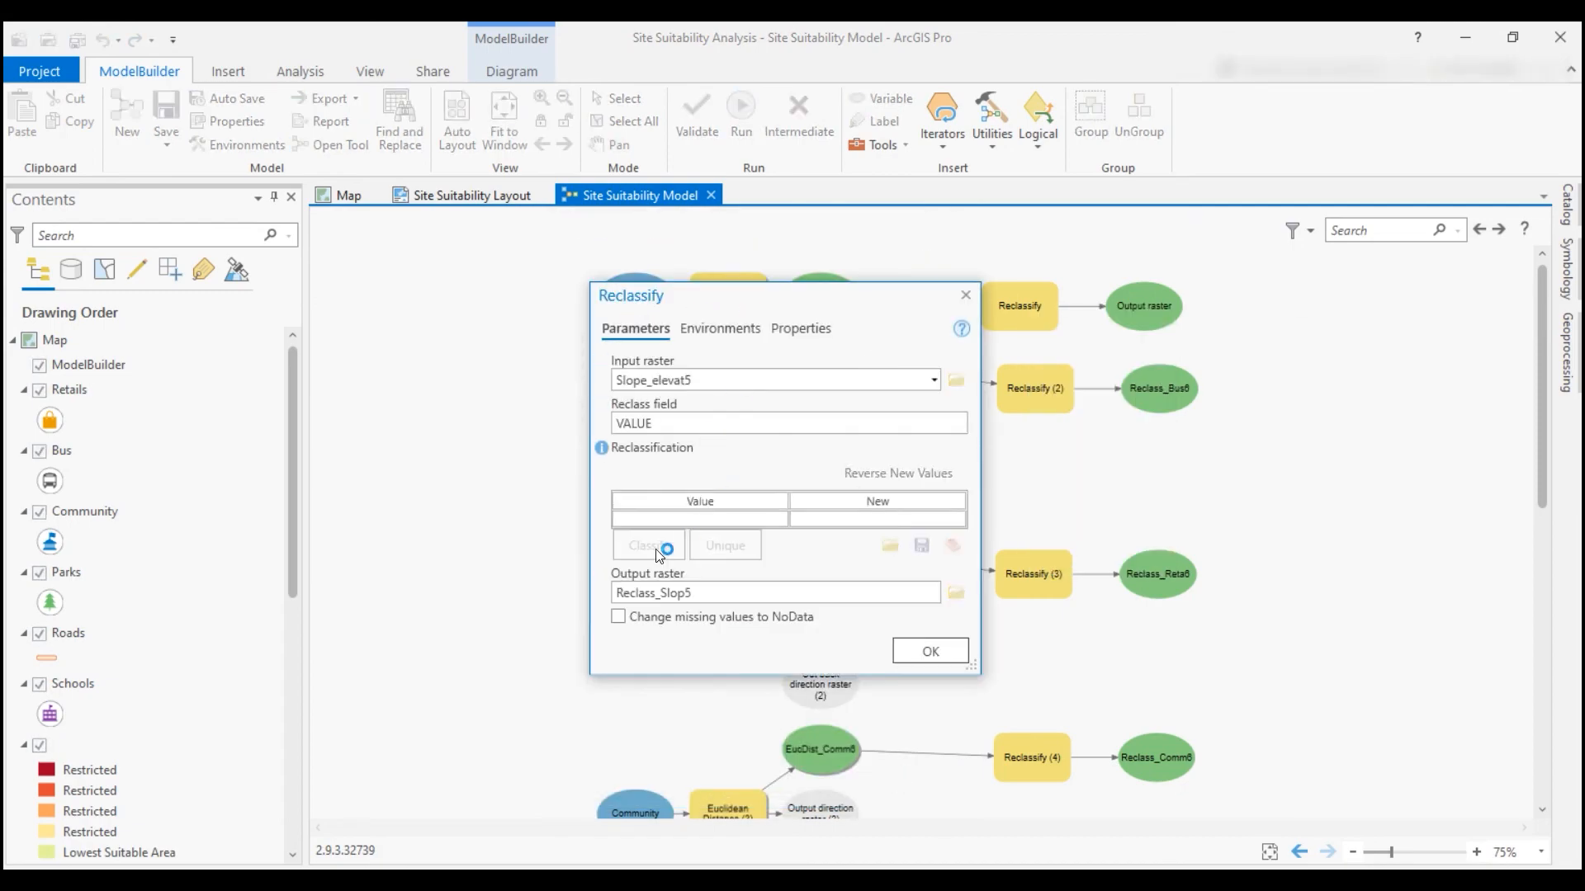
{"action": "left_click", "coordinate": [661, 546]}
{"action": "left_click", "coordinate": [784, 275]}
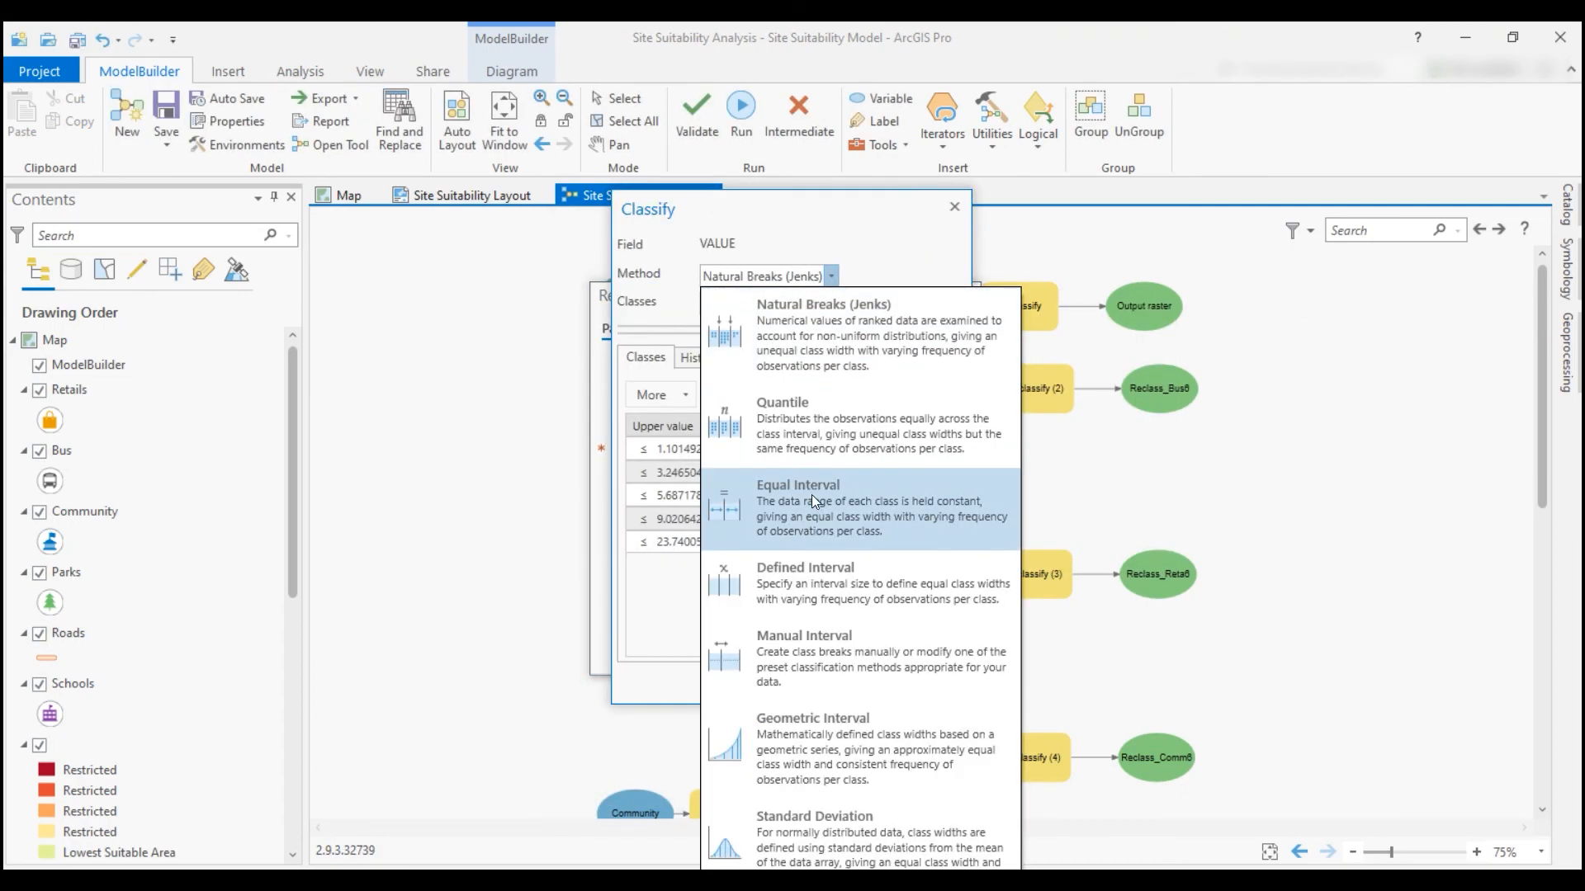
{"action": "left_click", "coordinate": [826, 485]}
{"action": "left_click", "coordinate": [784, 303]}
{"action": "left_click", "coordinate": [761, 430]}
{"action": "left_click", "coordinate": [848, 688]}
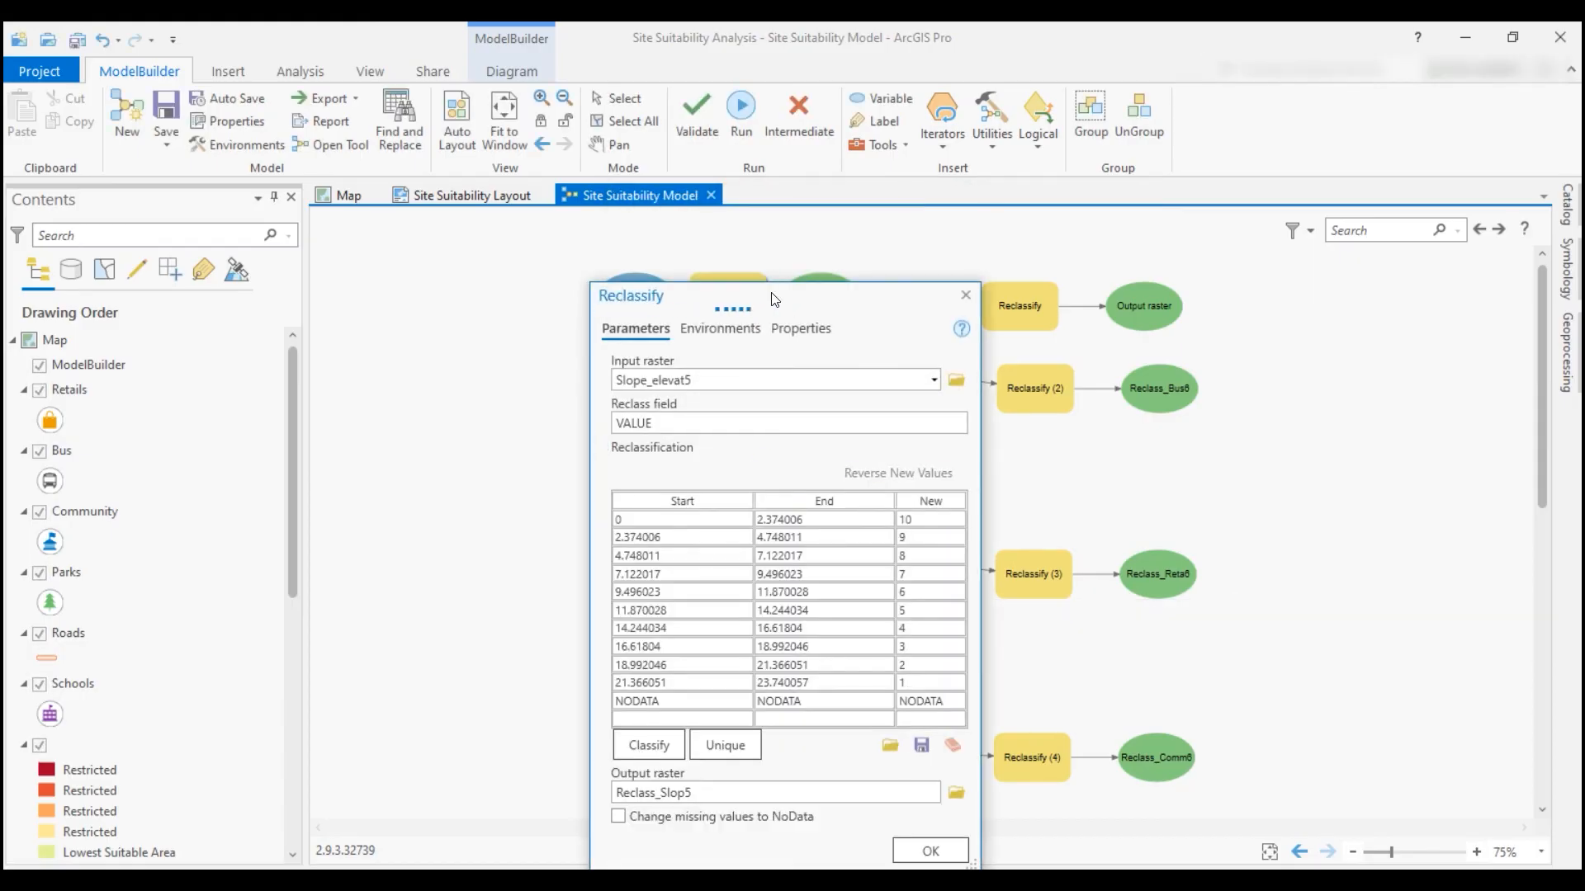
{"action": "left_click", "coordinate": [942, 721]}
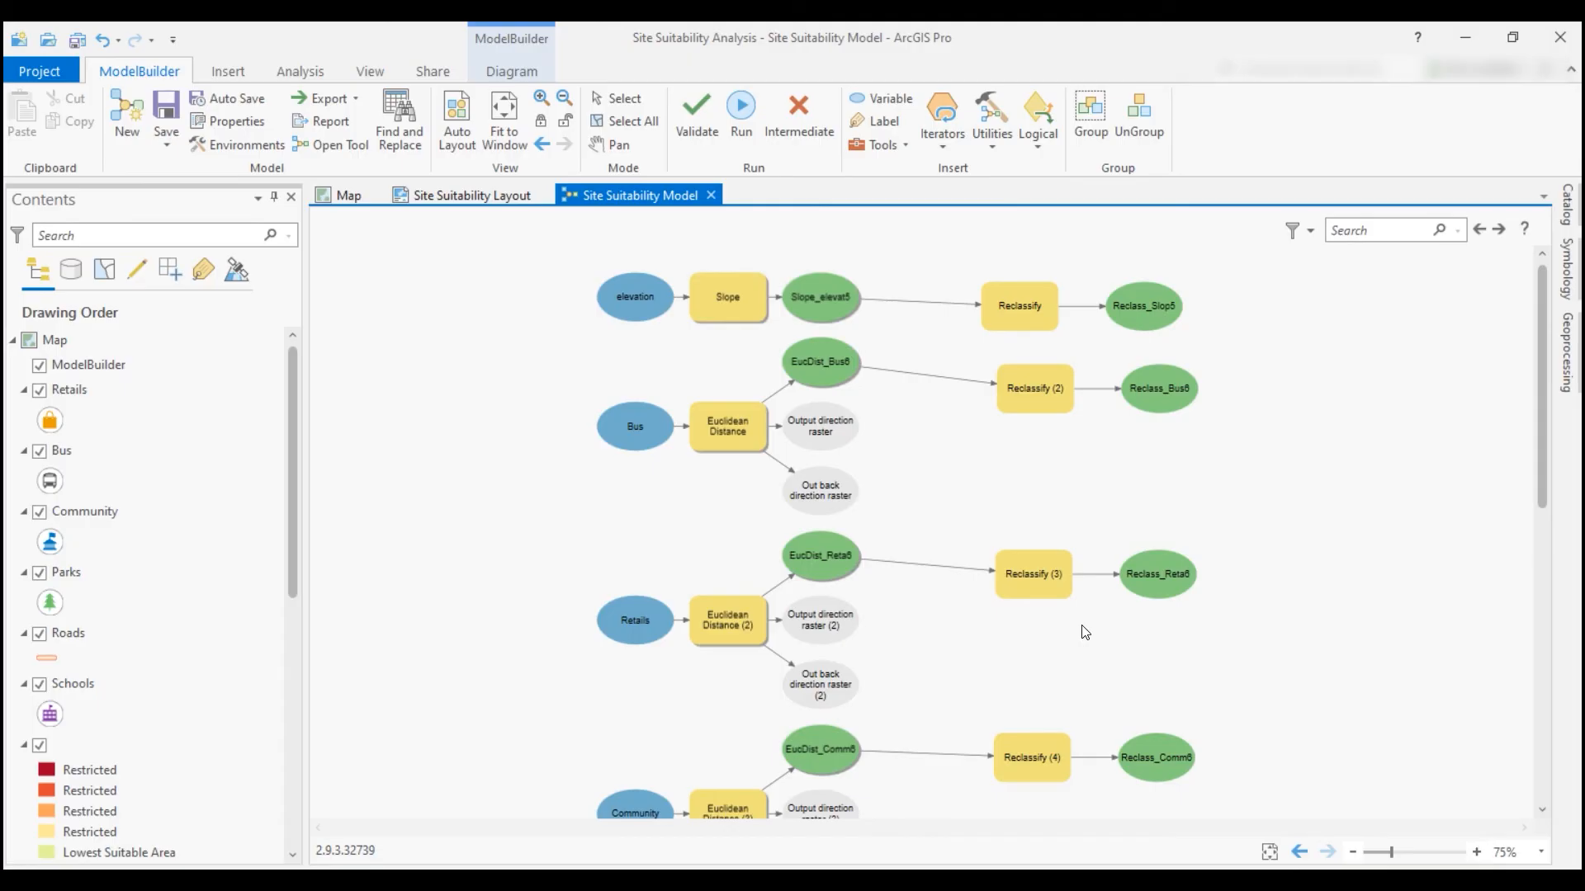
Auto-arrange the model diagram and search the geoprocessing tools for "weight overlay"
{"action": "left_click", "coordinate": [448, 133]}
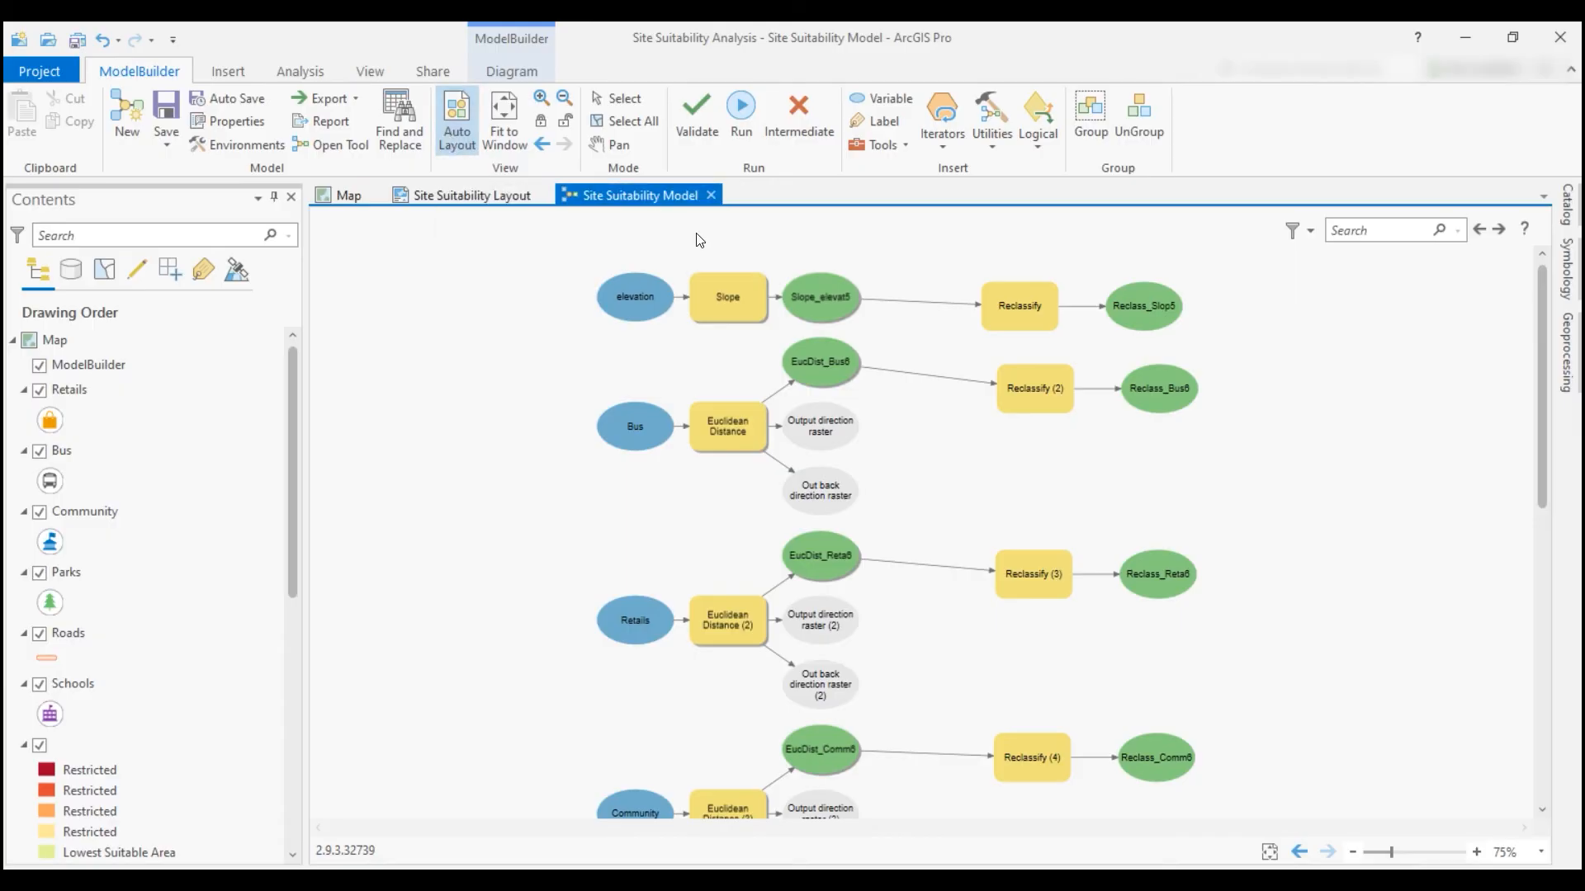
{"action": "left_click", "coordinate": [1565, 355]}
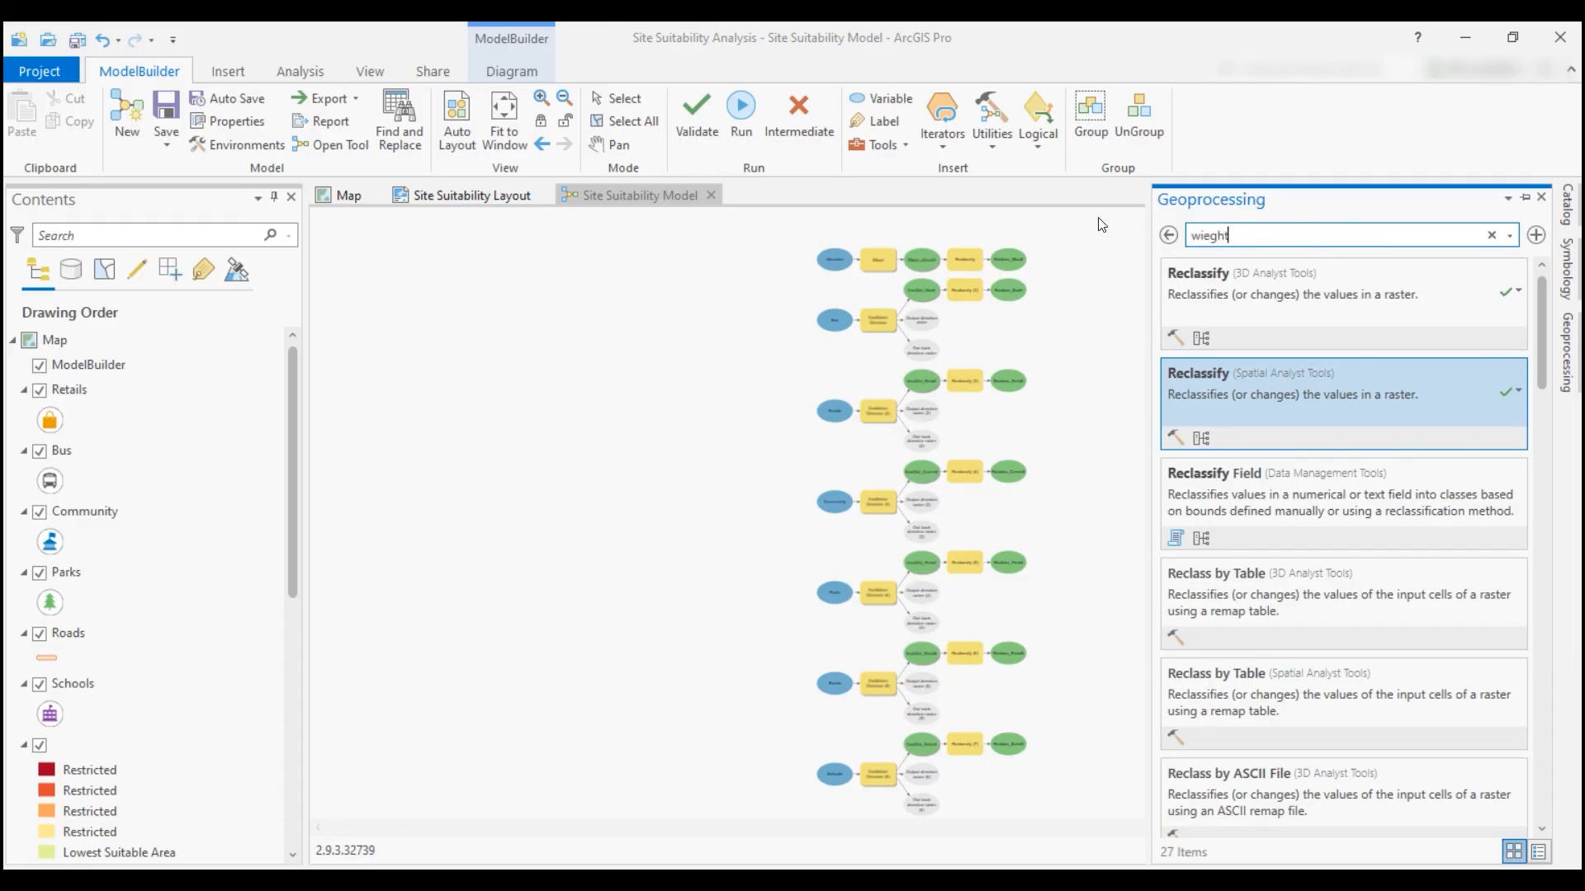
{"action": "key", "text": "BackSpace"}
{"action": "key", "text": "BackSpace"}
{"action": "key", "text": "BackSpace"}
{"action": "key", "text": "BackSpace"}
{"action": "key", "text": "BackSpace"}
{"action": "key", "text": "BackSpace"}
{"action": "type", "text": "eight overlay"}
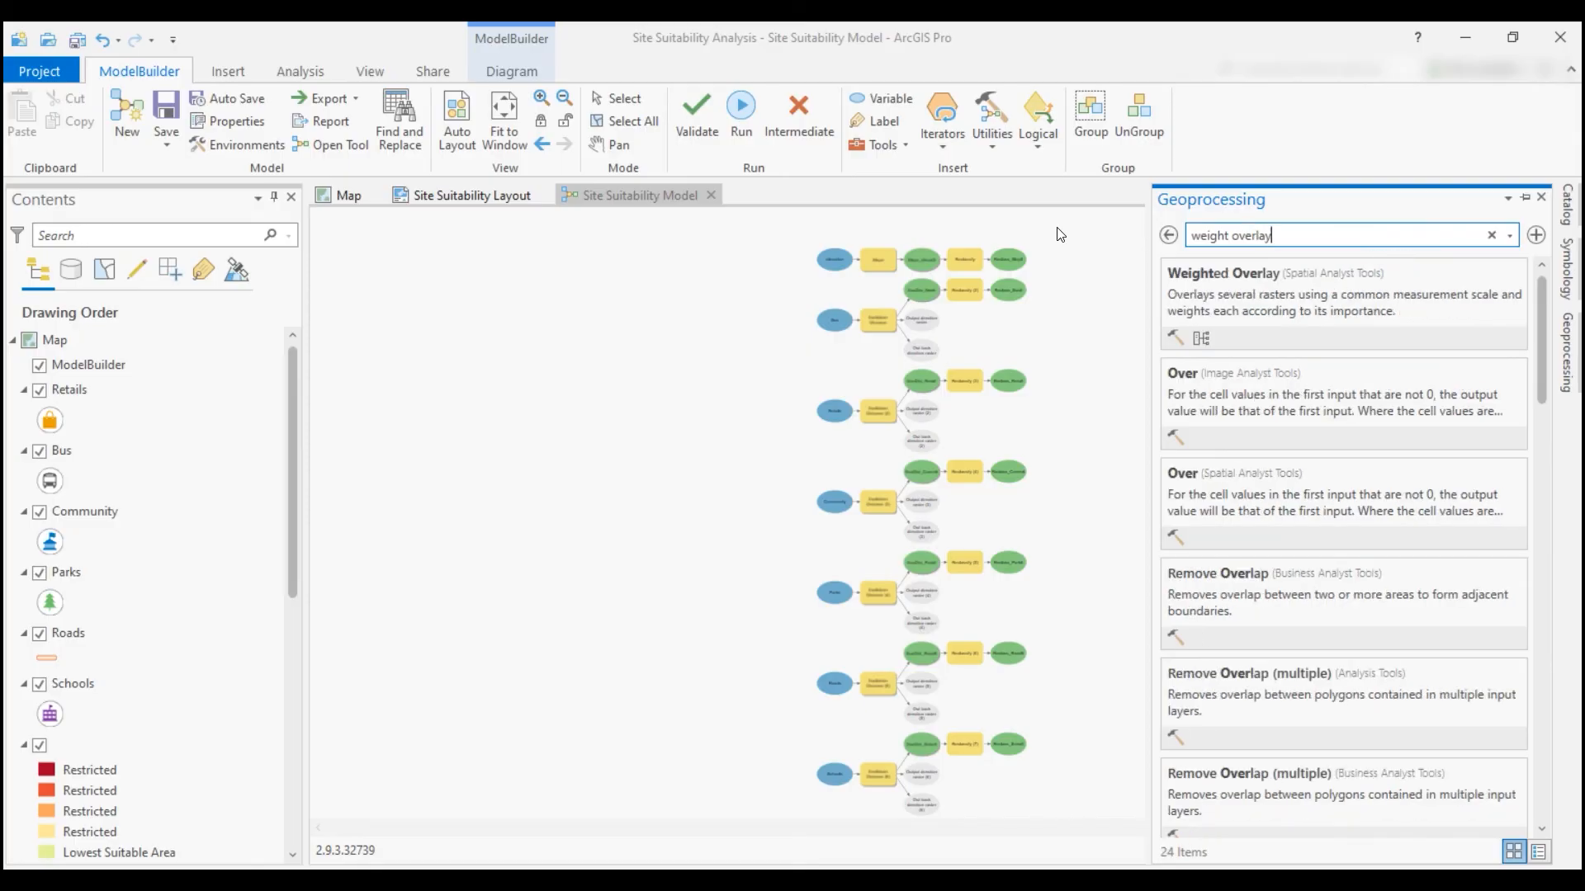
Add the Spatial Analyst Weighted Overlay tool to the model beside the reclassified output rasters
{"action": "left_click", "coordinate": [1193, 307]}
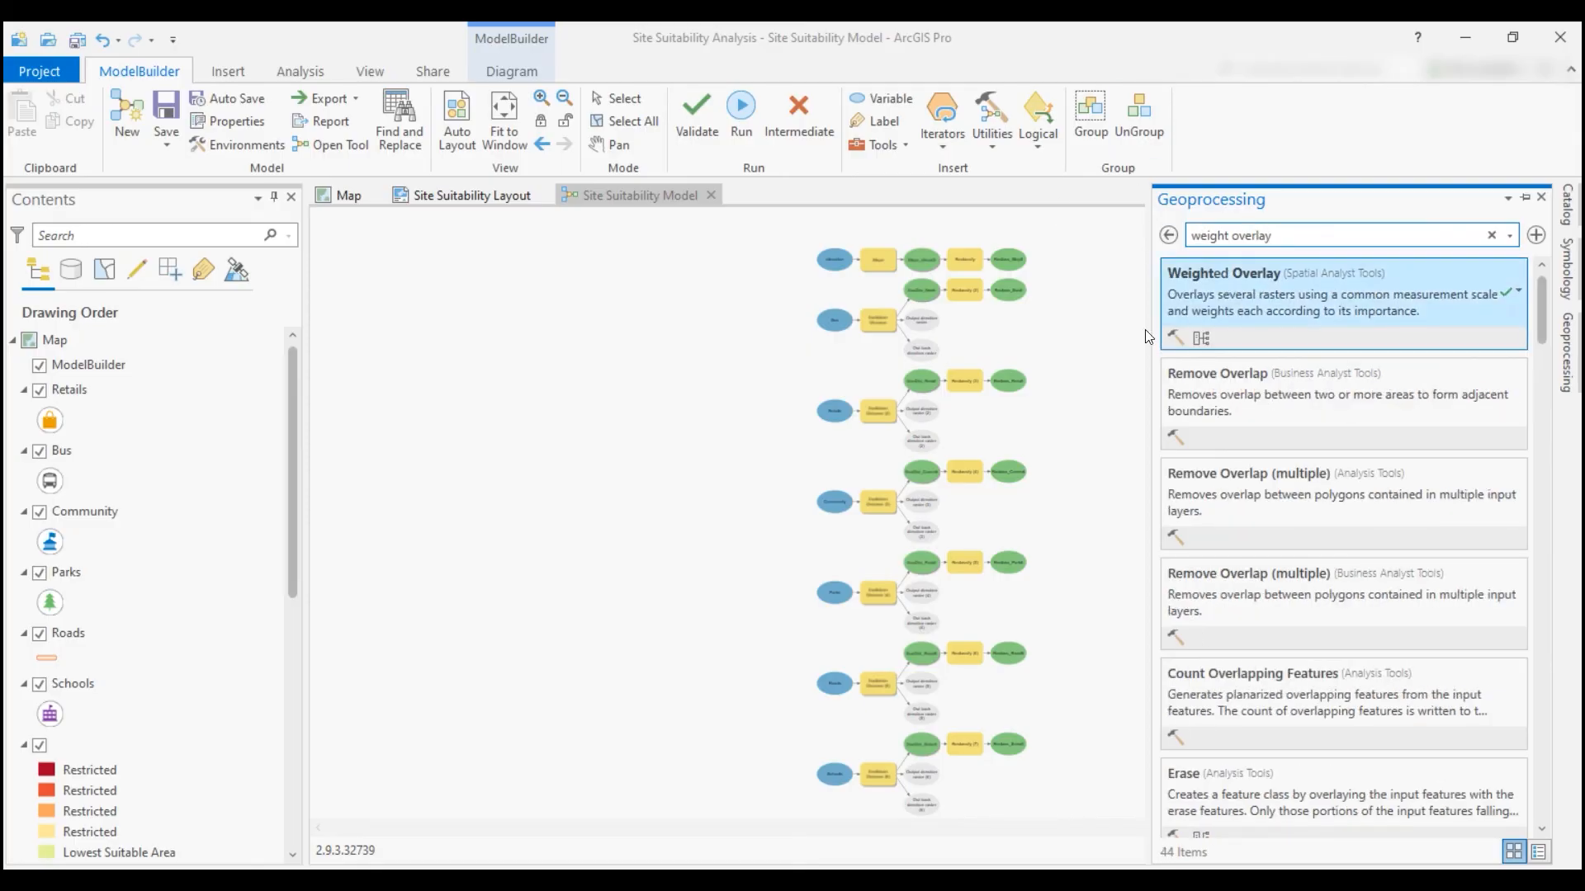
{"action": "left_click", "coordinate": [1082, 477]}
{"action": "left_click_drag", "start_coordinate": [1083, 477], "coordinate": [1088, 480]}
Open the Weighted Overlay tool's parameters in the model and set its evaluation scale to 1 - 10
{"action": "scroll", "coordinate": [1132, 532], "scroll_direction": "up", "scroll_amount": 4}
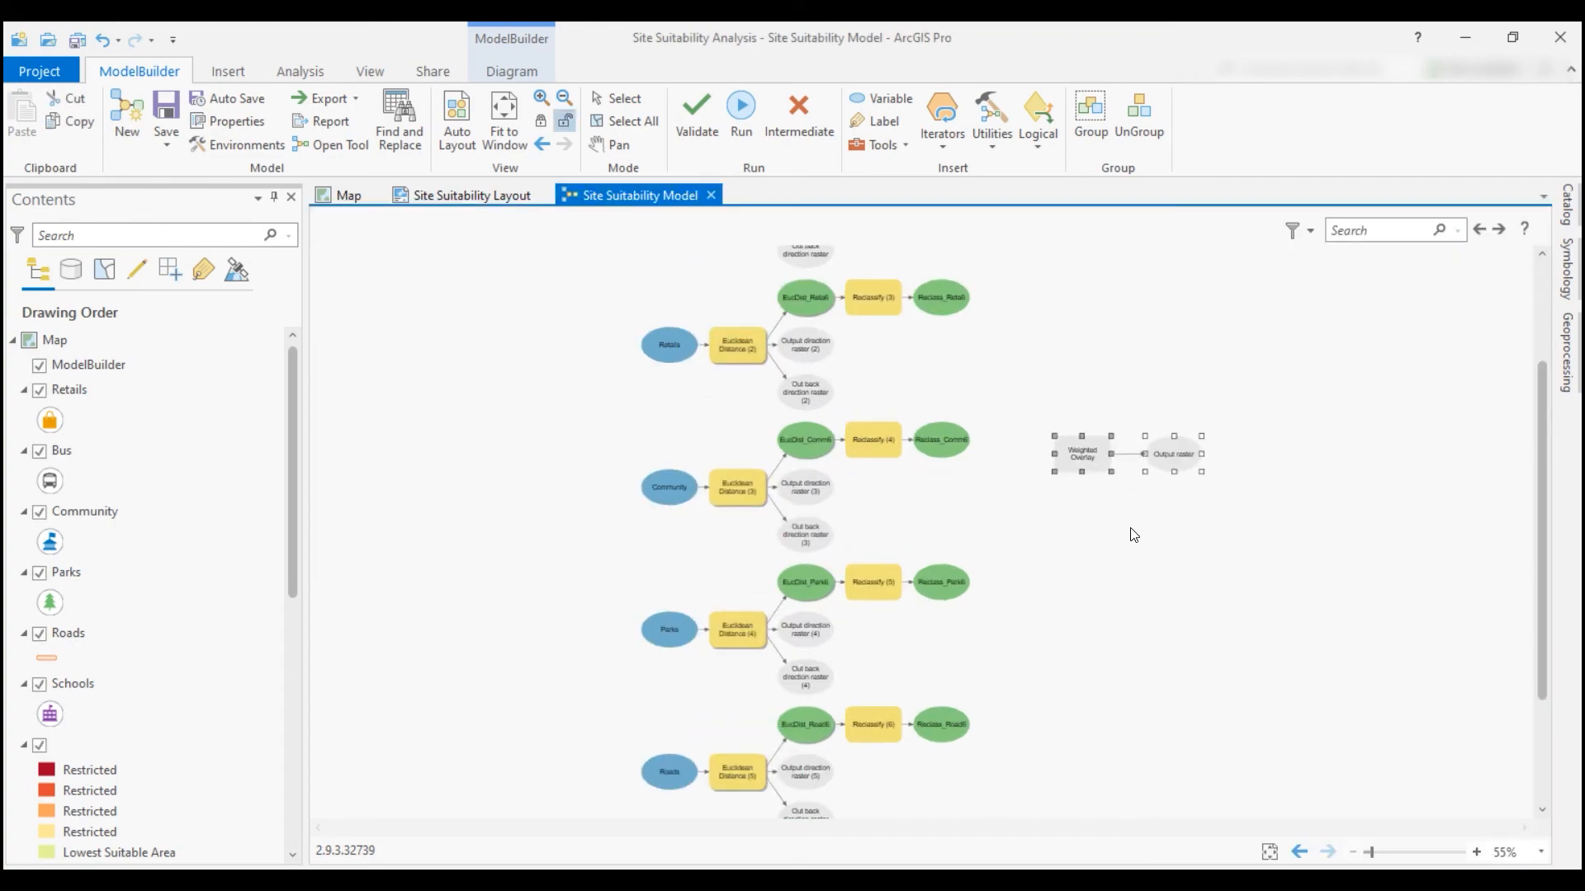
{"action": "scroll", "coordinate": [1134, 535], "scroll_direction": "up", "scroll_amount": 2}
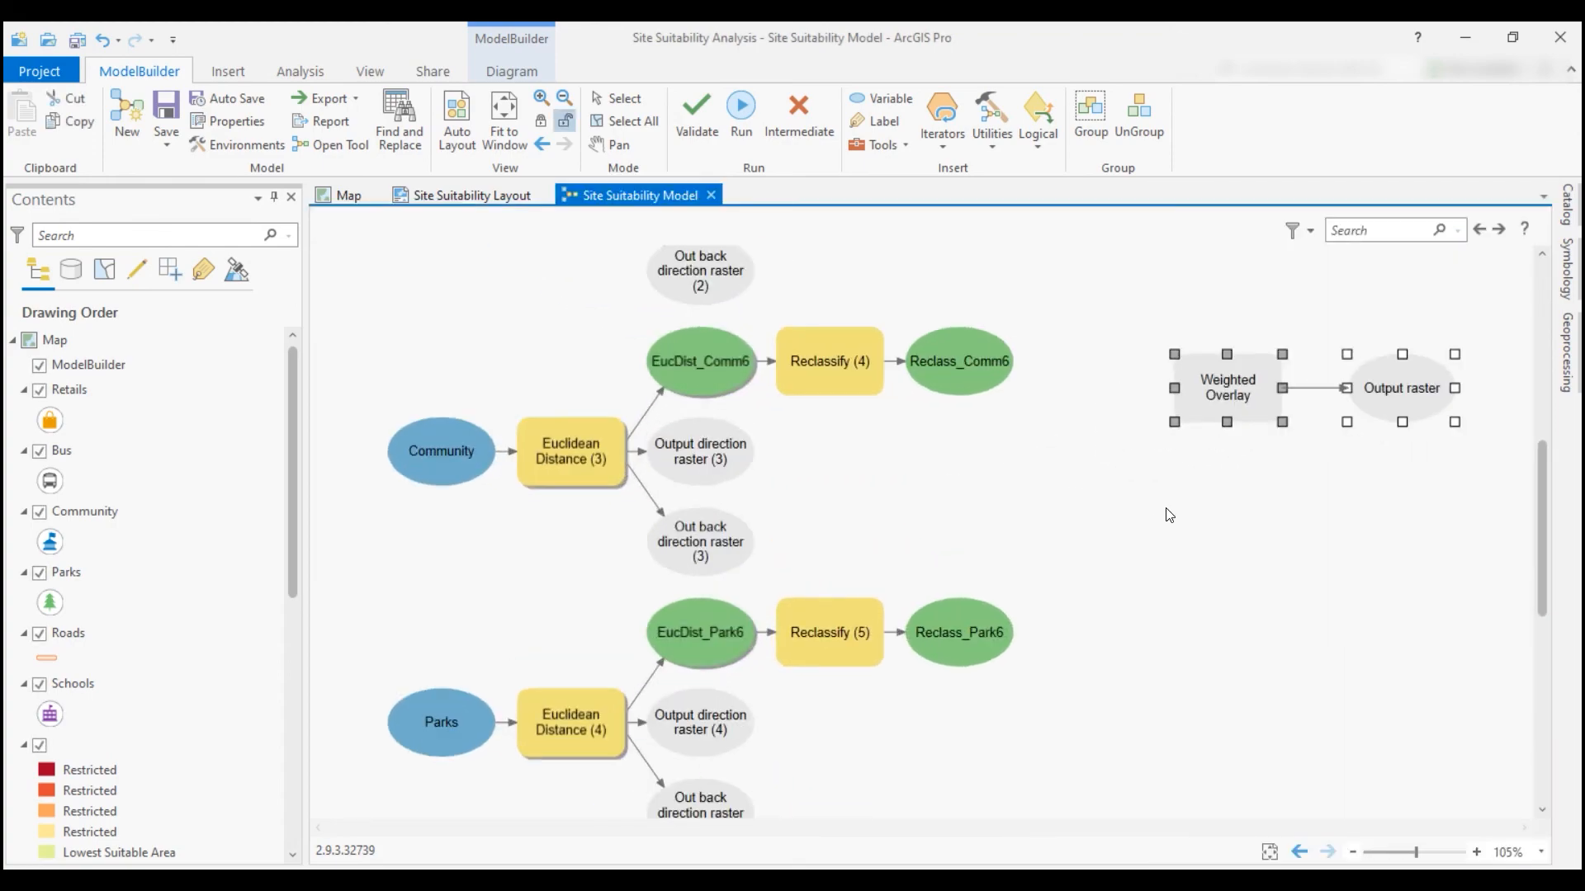
{"action": "right_click", "coordinate": [1232, 388]}
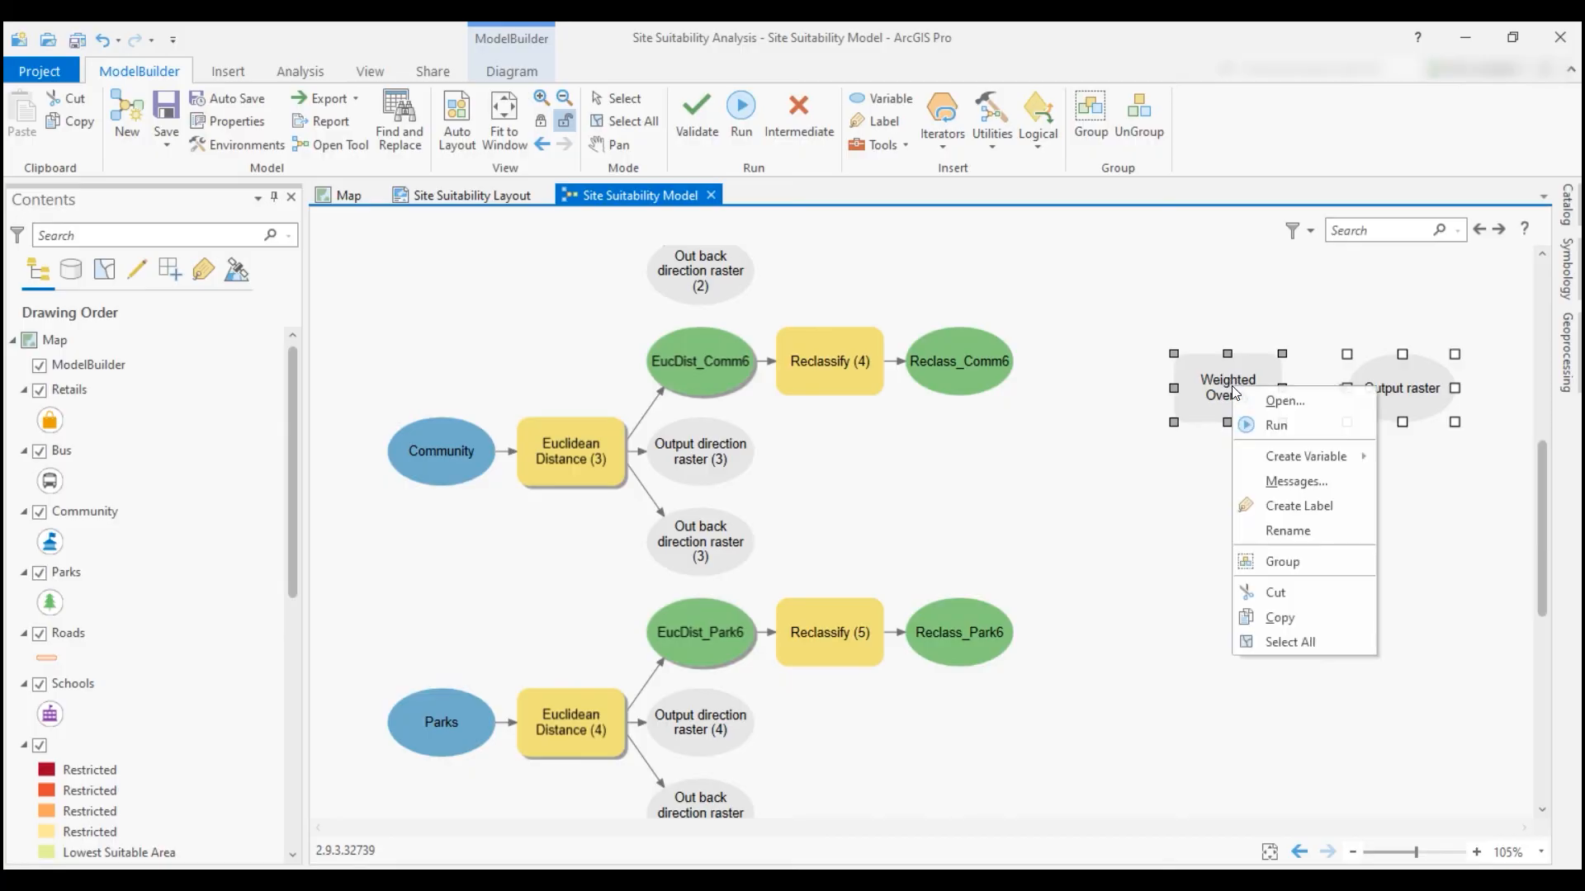
{"action": "left_click", "coordinate": [1272, 404]}
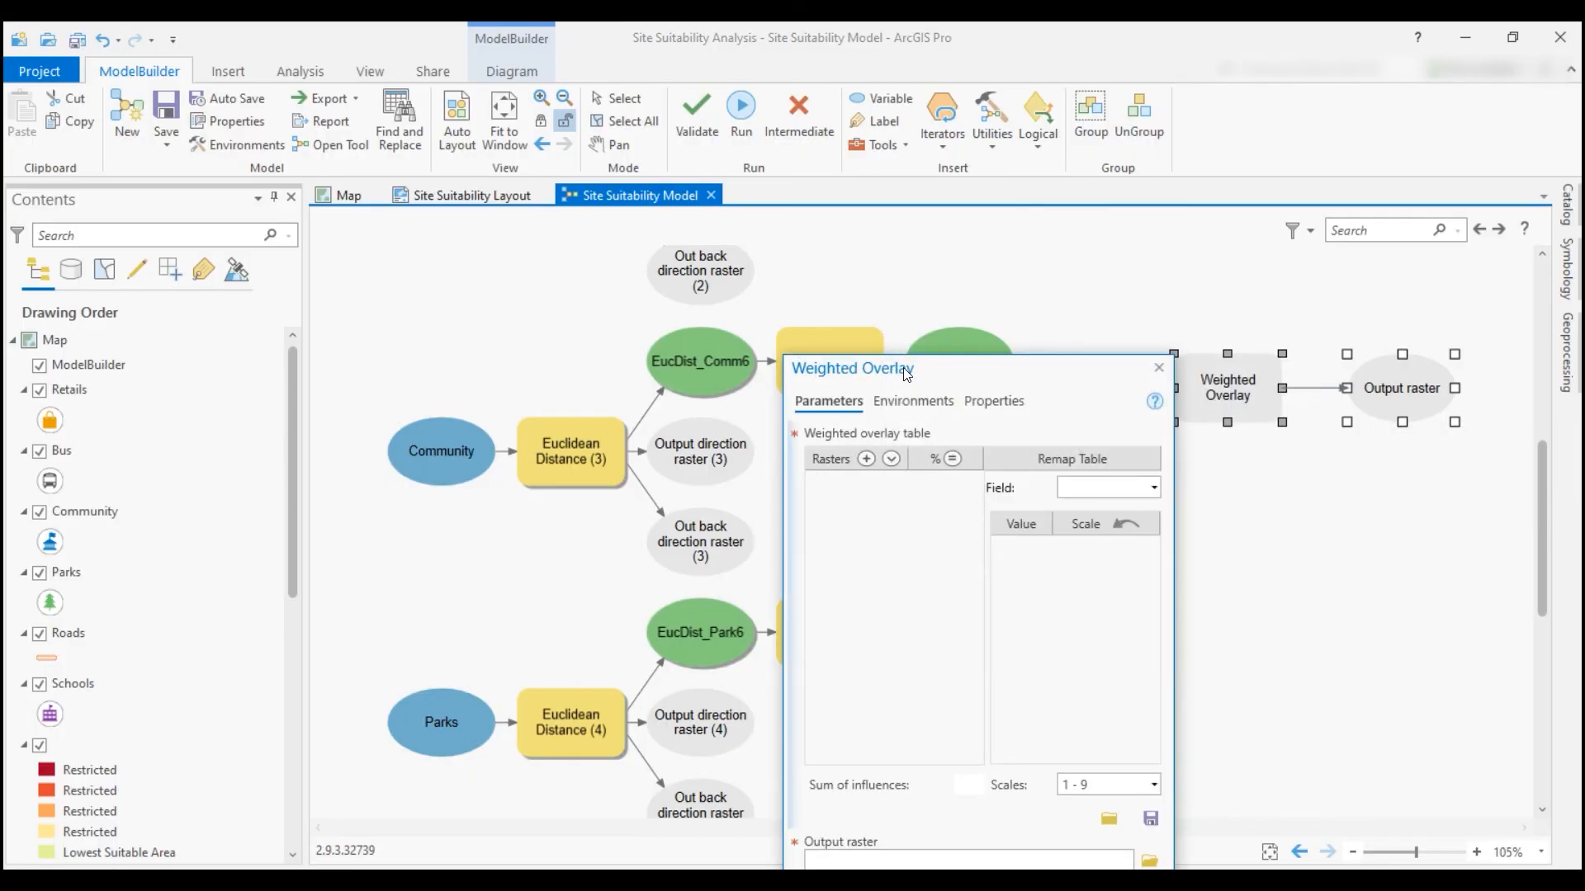
{"action": "left_click_drag", "start_coordinate": [899, 373], "coordinate": [874, 162]}
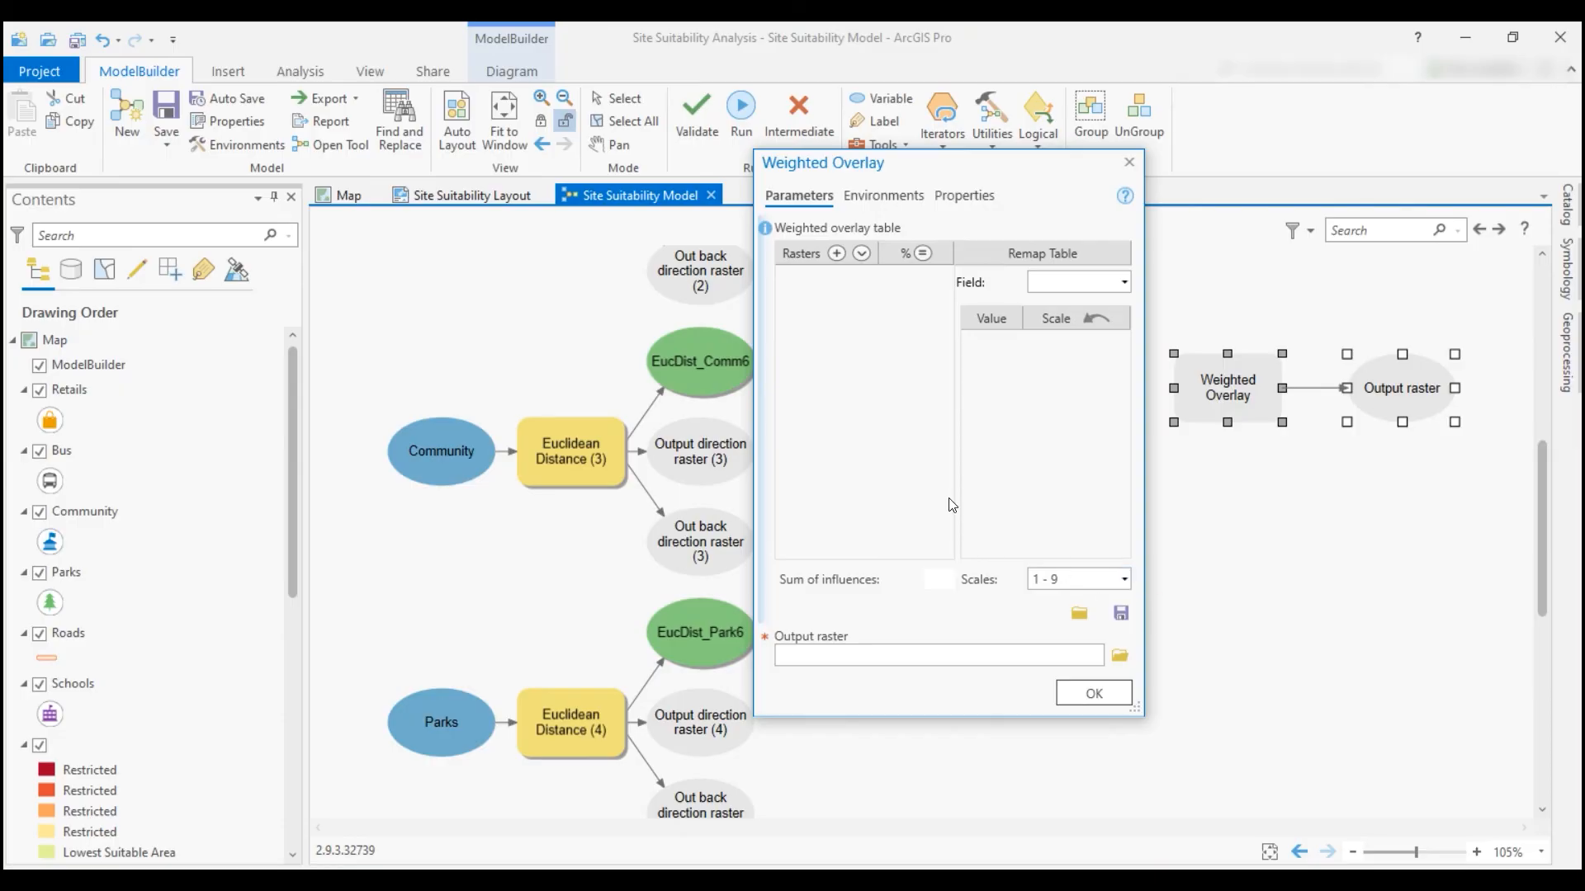
{"action": "left_click", "coordinate": [1123, 580]}
{"action": "left_click", "coordinate": [1069, 621]}
{"action": "left_click", "coordinate": [863, 253]}
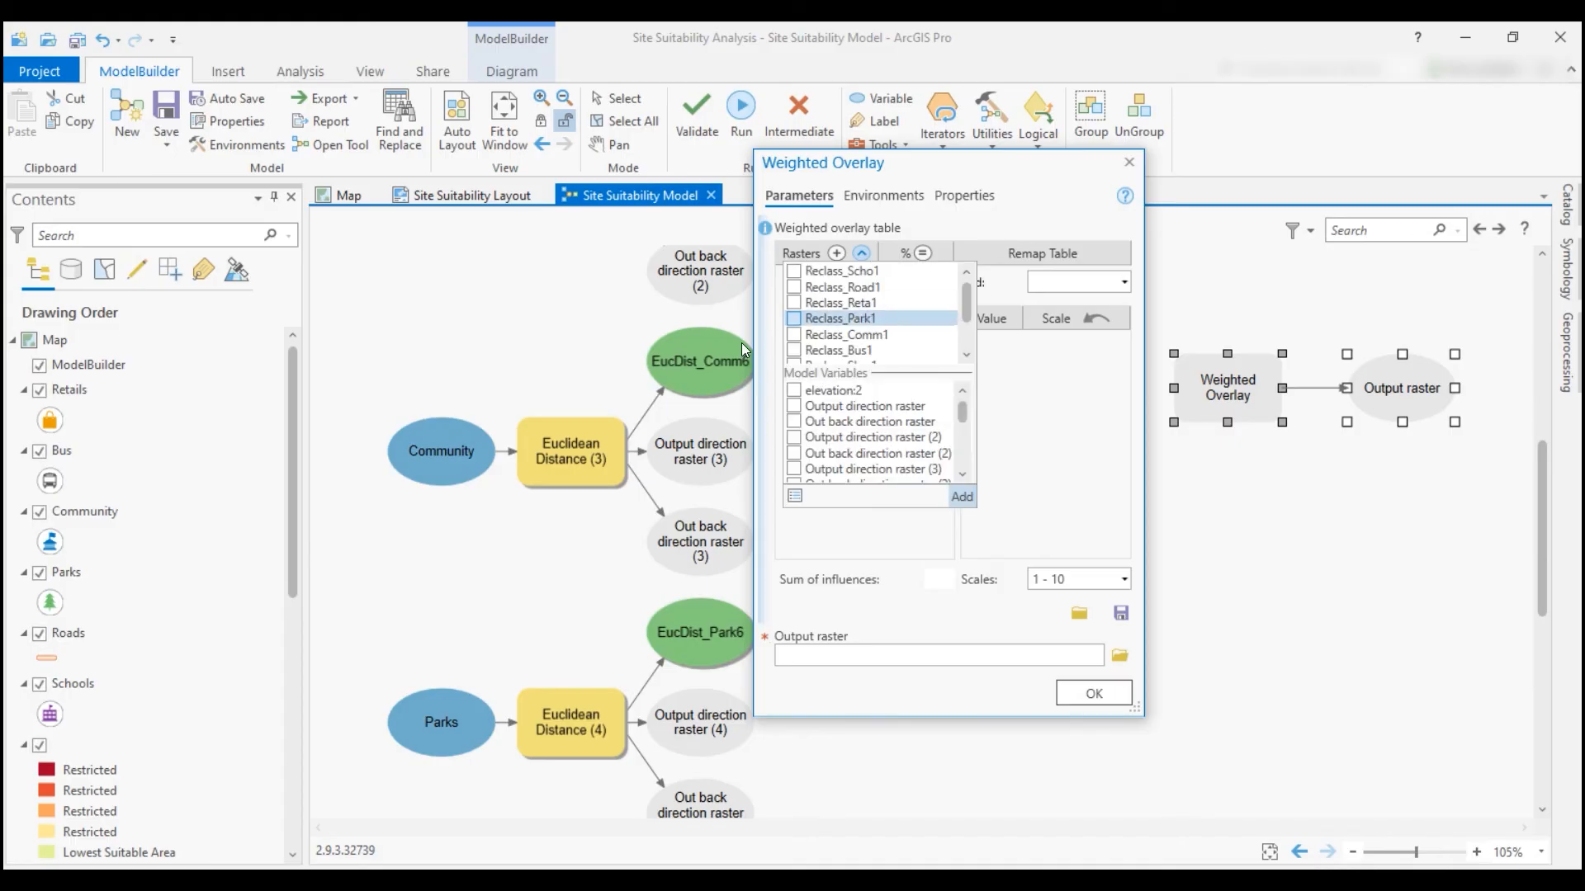
{"action": "scroll", "coordinate": [849, 424], "scroll_direction": "down", "scroll_amount": 5}
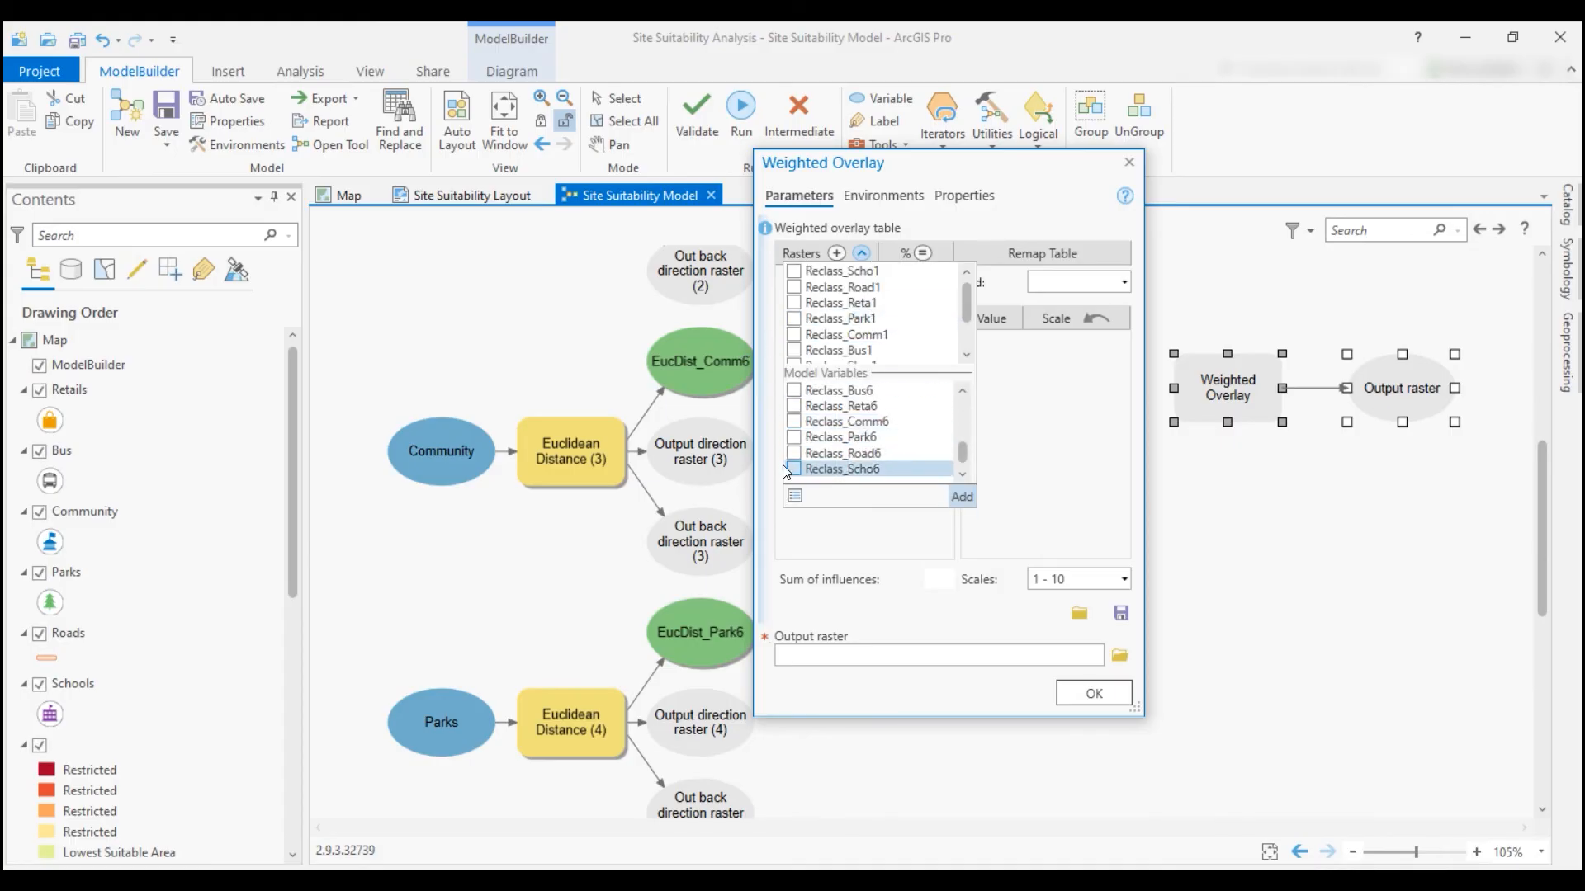
{"action": "left_click", "coordinate": [792, 469]}
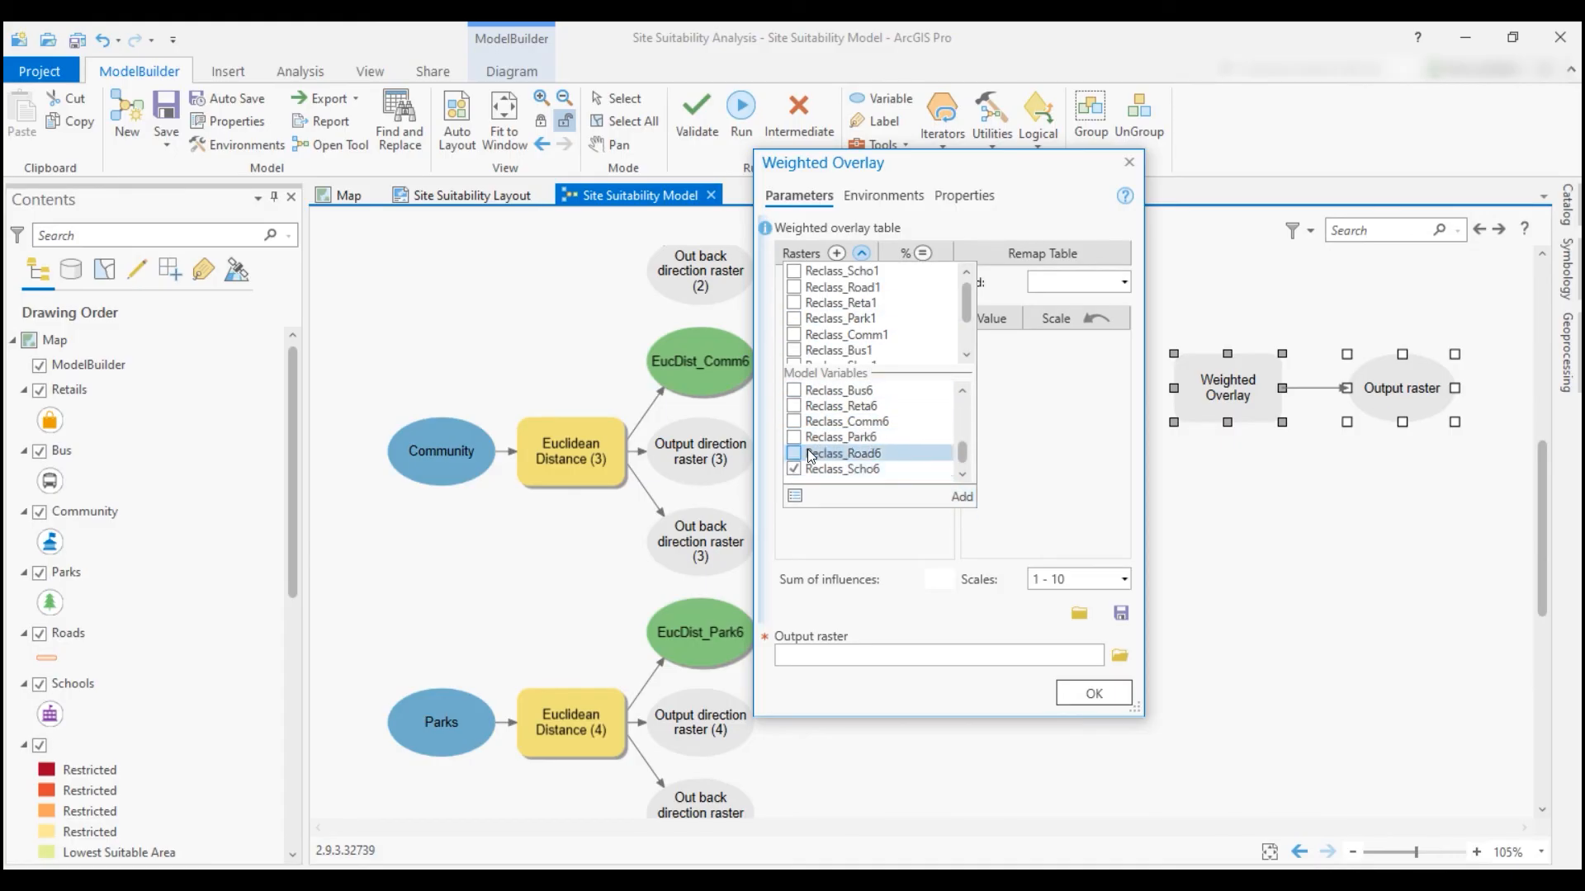
{"action": "left_click", "coordinate": [793, 452]}
{"action": "left_click", "coordinate": [792, 437]}
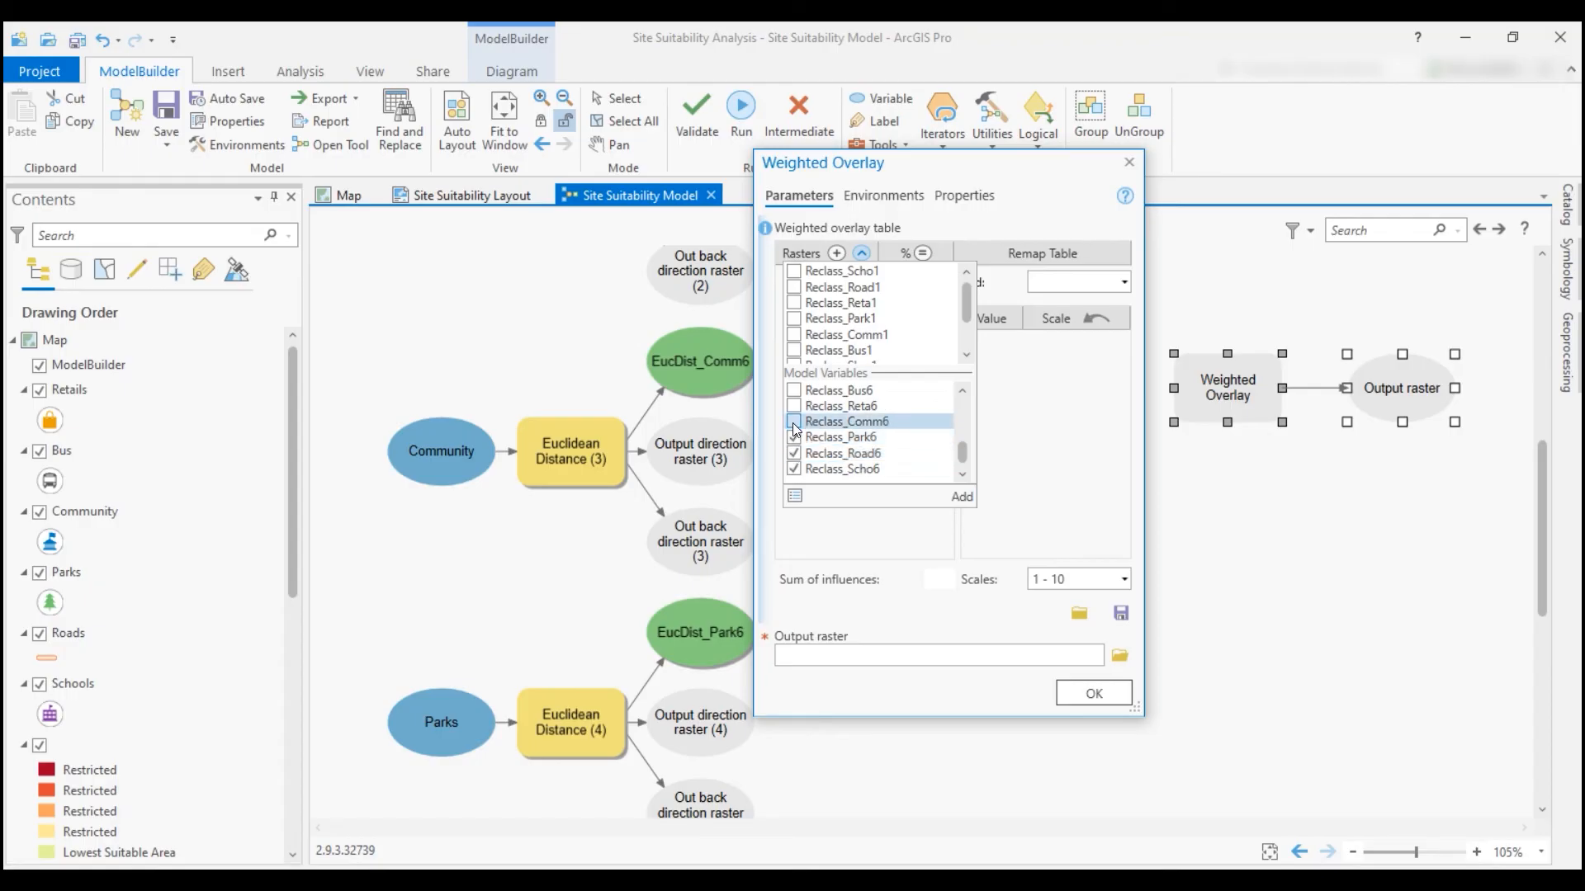
{"action": "left_click", "coordinate": [782, 402]}
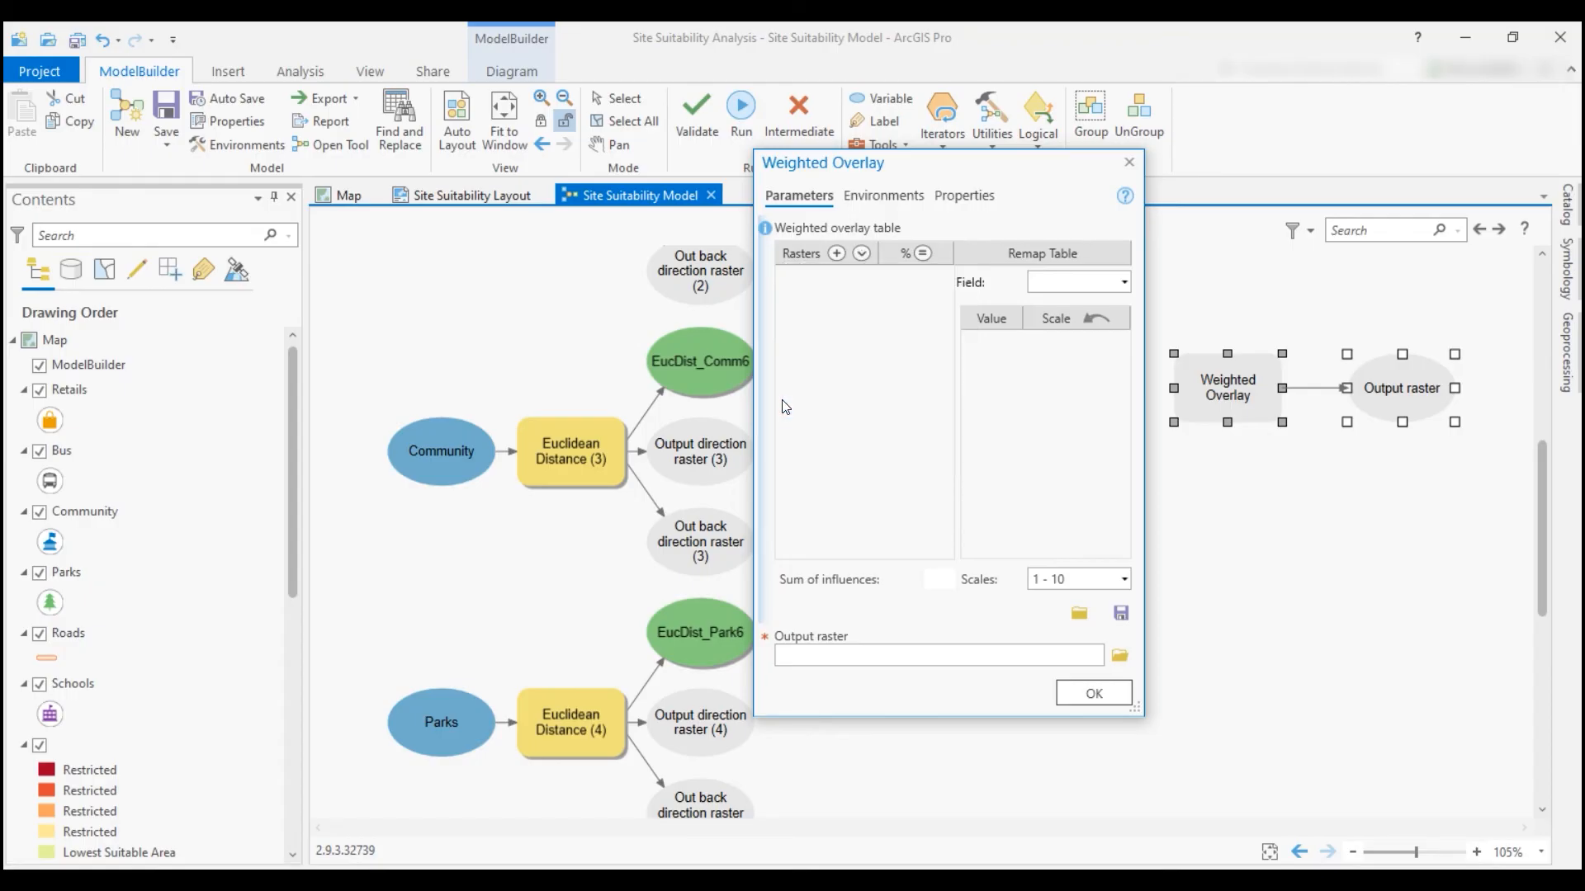
Add landuse and the model rasters Reclass_Slop5, Reclass_Bus6, Reclass_Reta6, Reclass_Comm6, Reclass_Park6, Reclass_Road6 and Reclass_Scho6 to the weighted overlay table
{"action": "left_click", "coordinate": [862, 253]}
{"action": "left_click", "coordinate": [792, 468]}
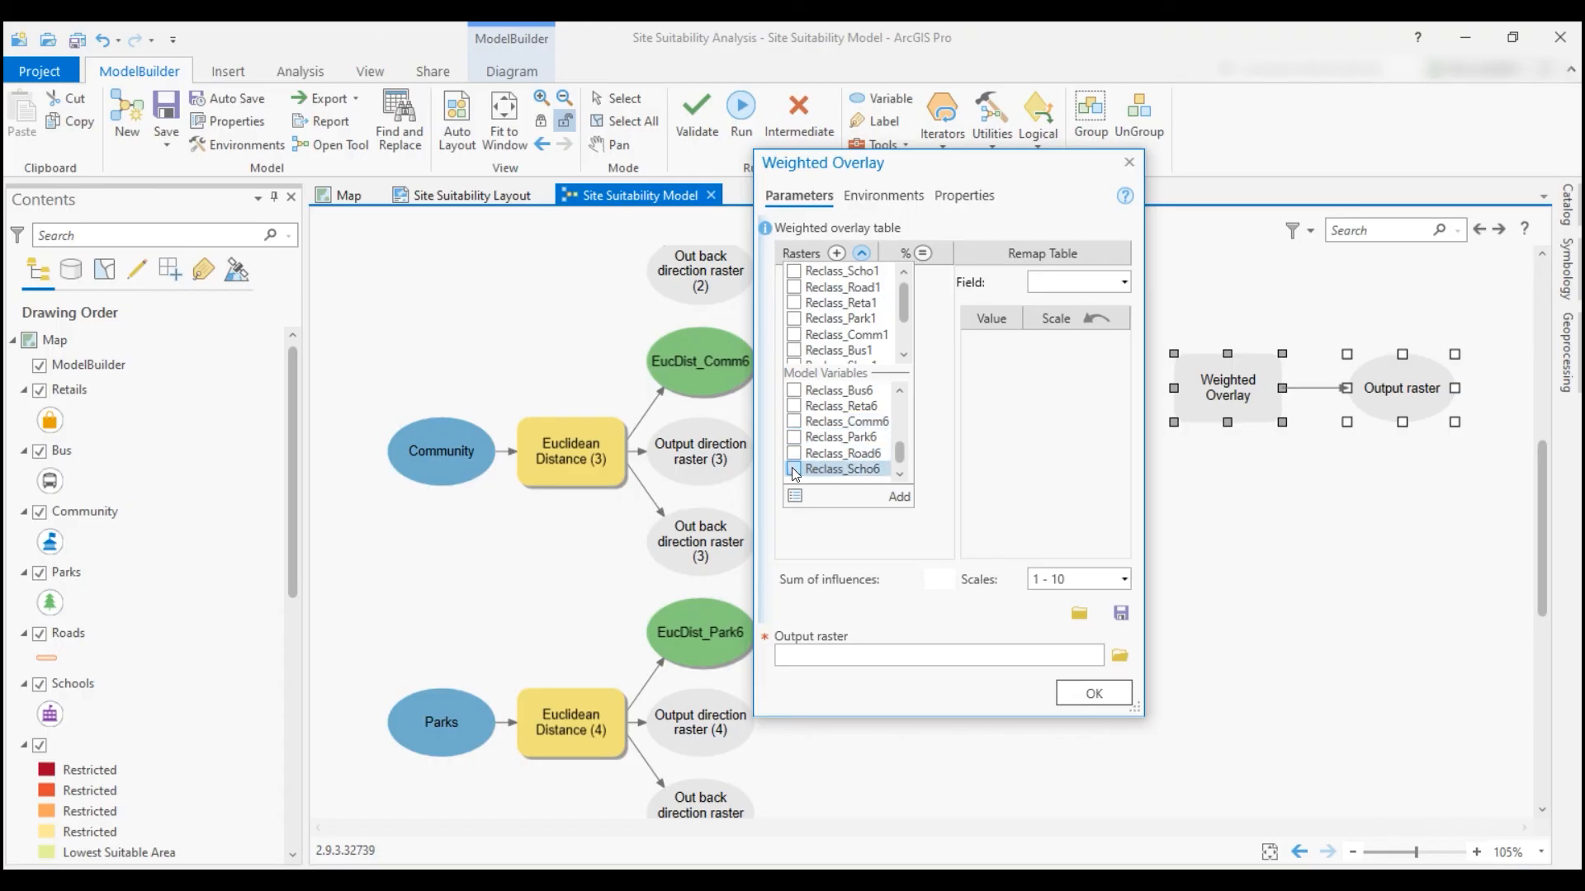
{"action": "left_click", "coordinate": [792, 453]}
{"action": "left_click", "coordinate": [793, 437]}
{"action": "left_click", "coordinate": [794, 421]}
{"action": "left_click", "coordinate": [794, 405]}
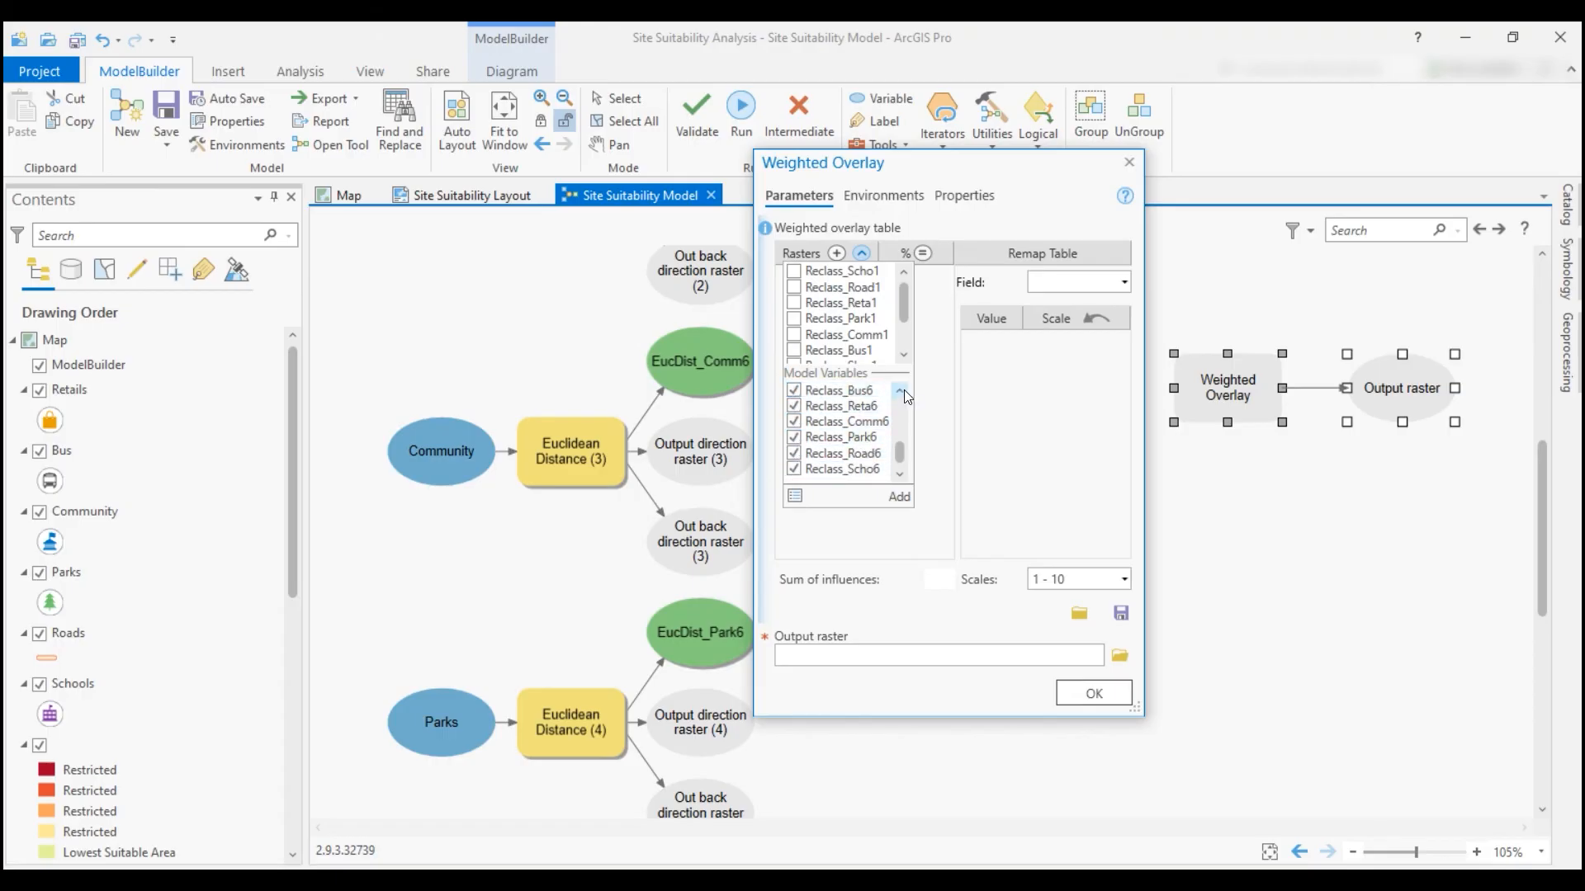
{"action": "scroll", "coordinate": [903, 390], "scroll_direction": "up", "scroll_amount": 1}
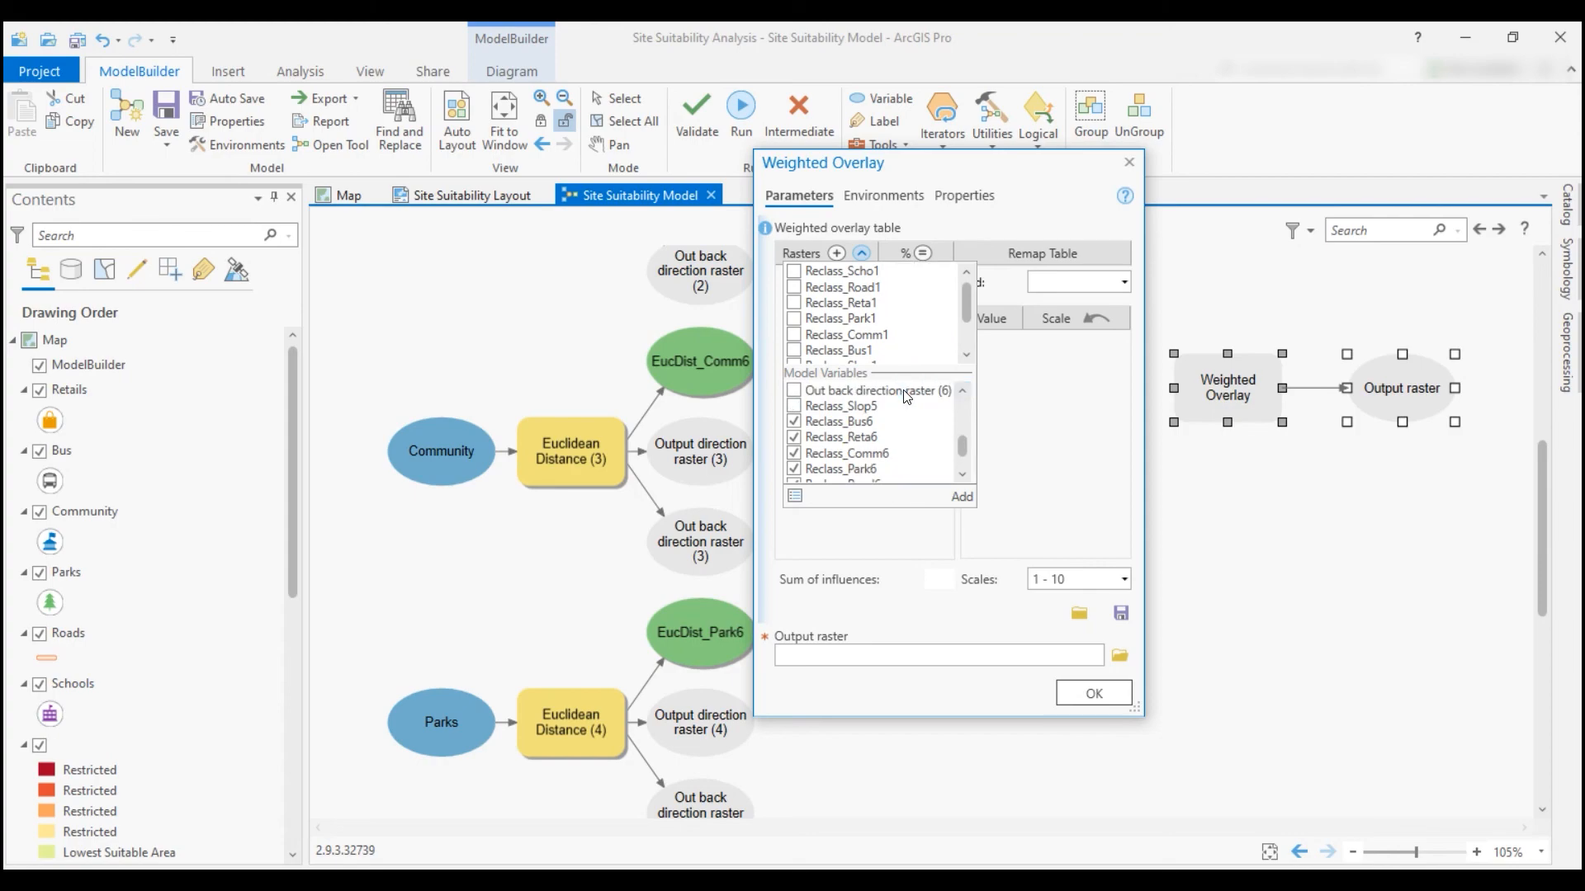
{"action": "left_click", "coordinate": [794, 406]}
{"action": "scroll", "coordinate": [959, 463], "scroll_direction": "down", "scroll_amount": 1}
{"action": "scroll", "coordinate": [964, 302], "scroll_direction": "down", "scroll_amount": 1}
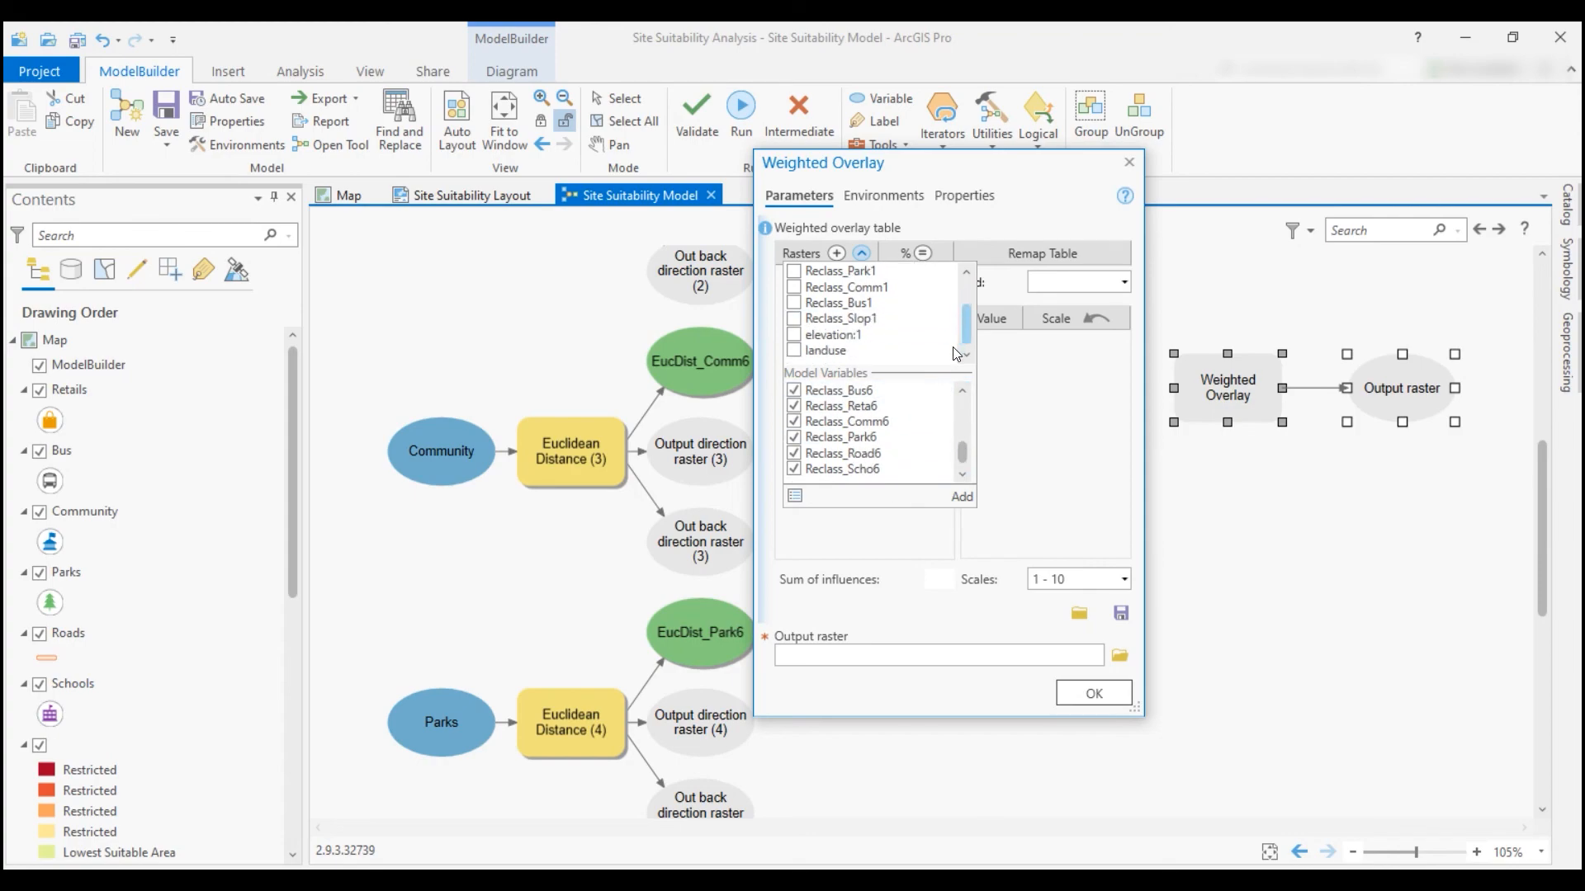
{"action": "left_click", "coordinate": [793, 351]}
{"action": "left_click", "coordinate": [958, 496]}
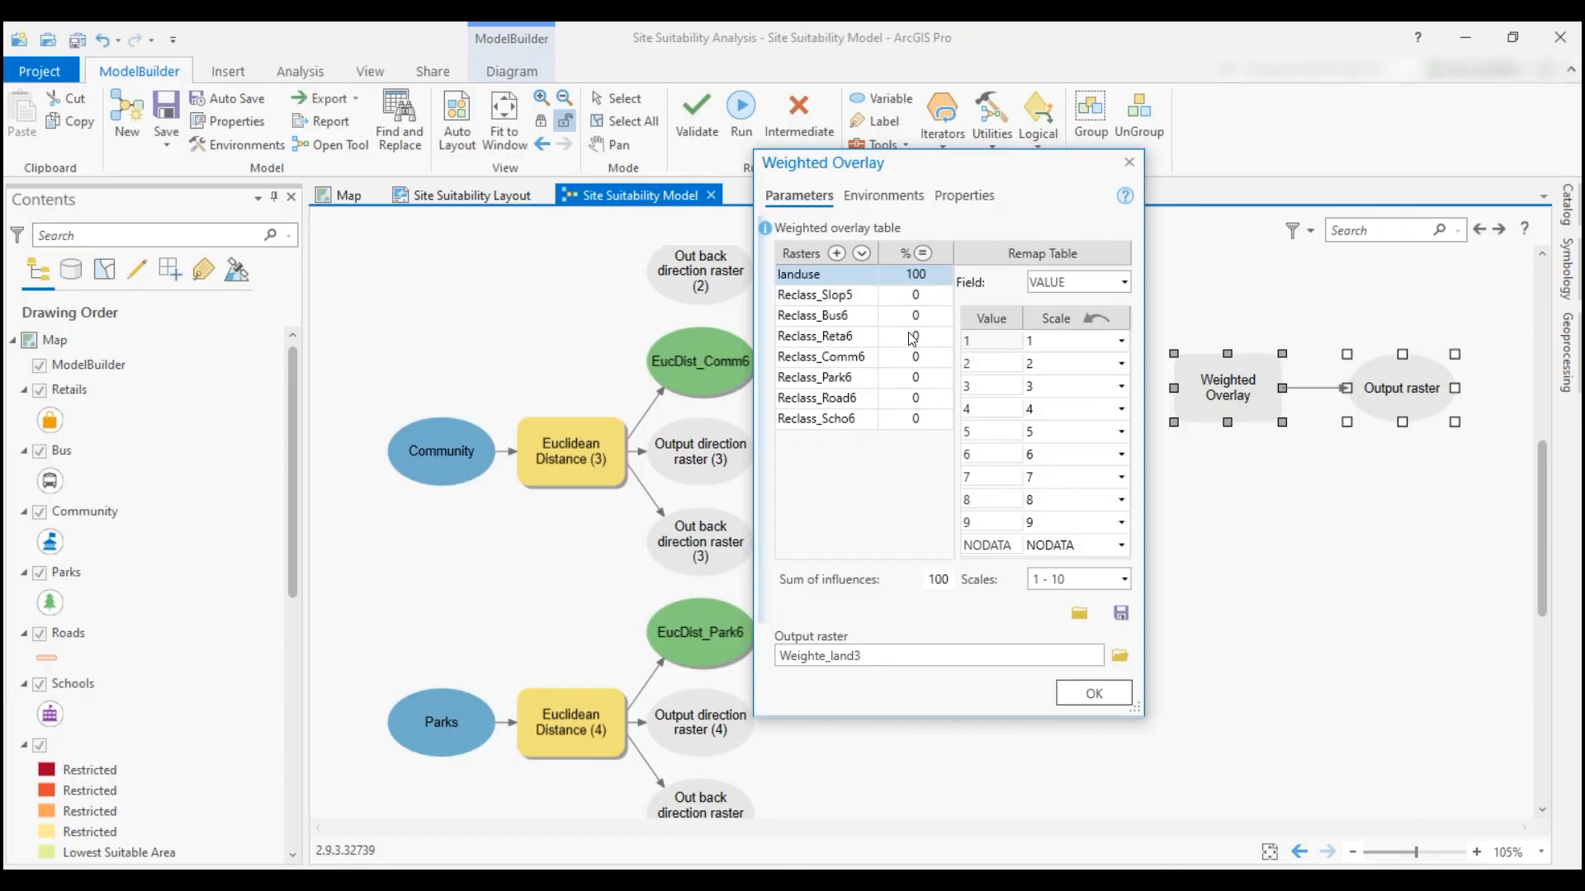
Set the influence percentages to 15 for landuse, 20 for Reclass_Slop5, 5 for Reclass_Bus6 and 10 for Reclass_Reta6
{"action": "left_click", "coordinate": [911, 275]}
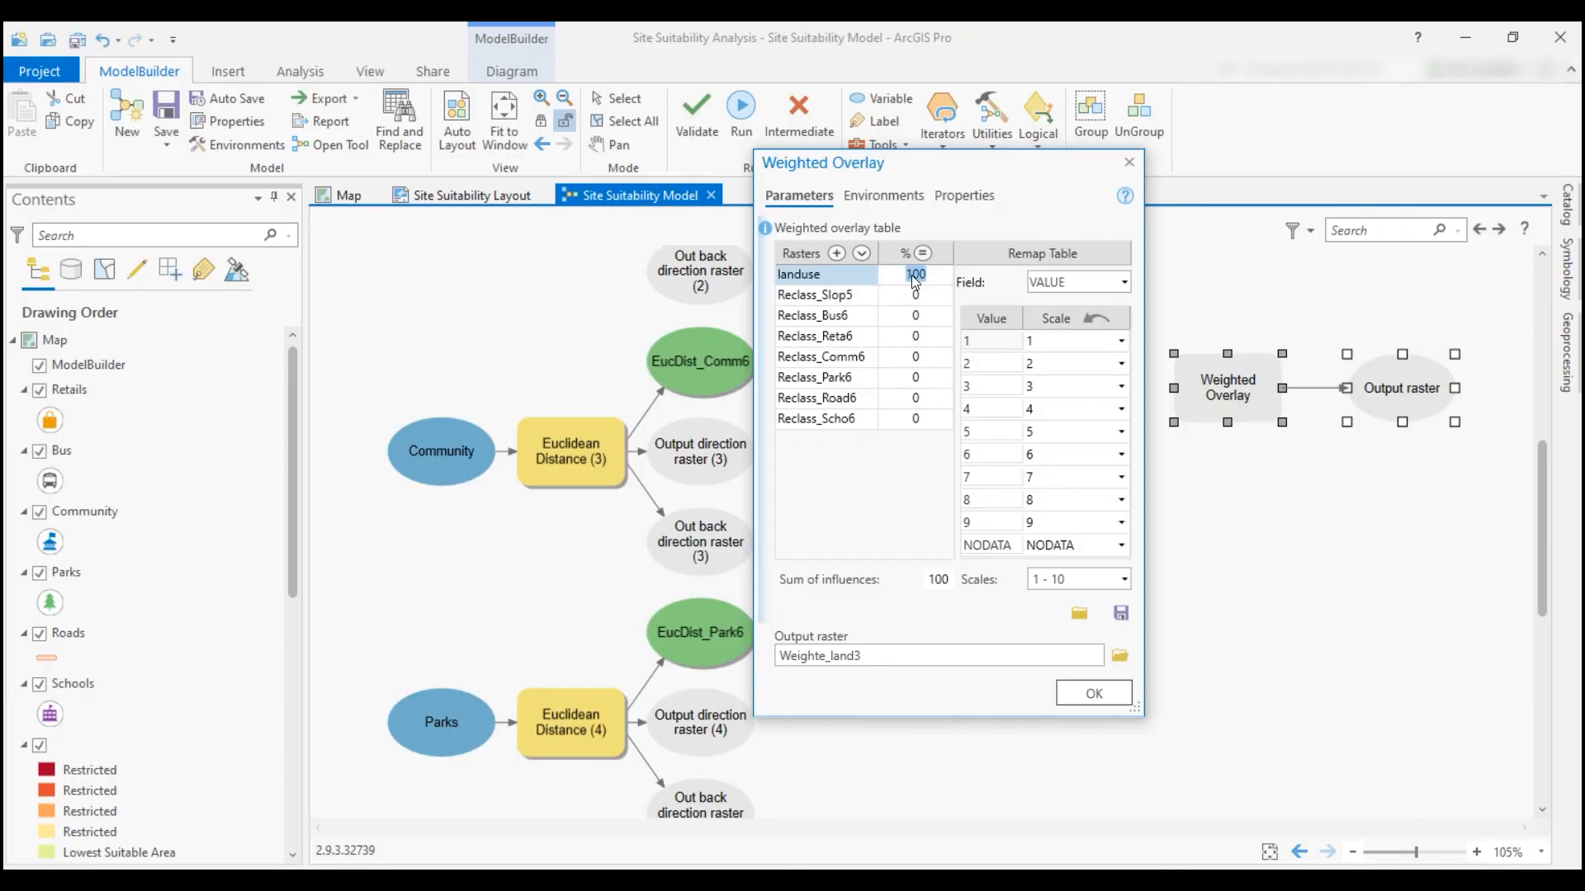
{"action": "type", "text": "15"}
{"action": "key", "text": "Tab"}
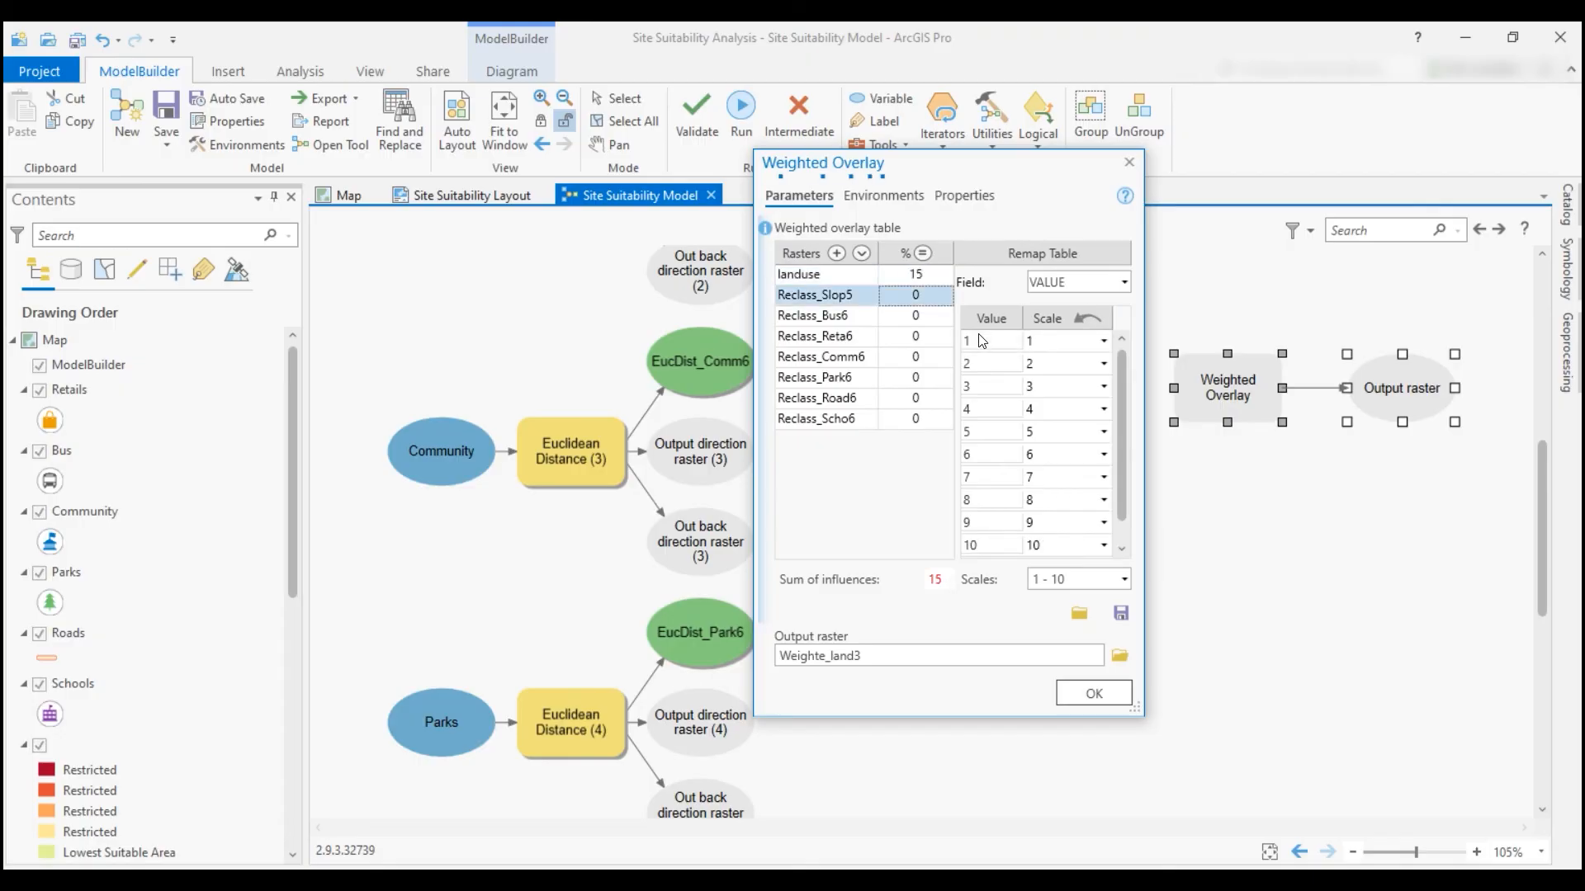
{"action": "type", "text": "20"}
{"action": "key", "text": "Tab"}
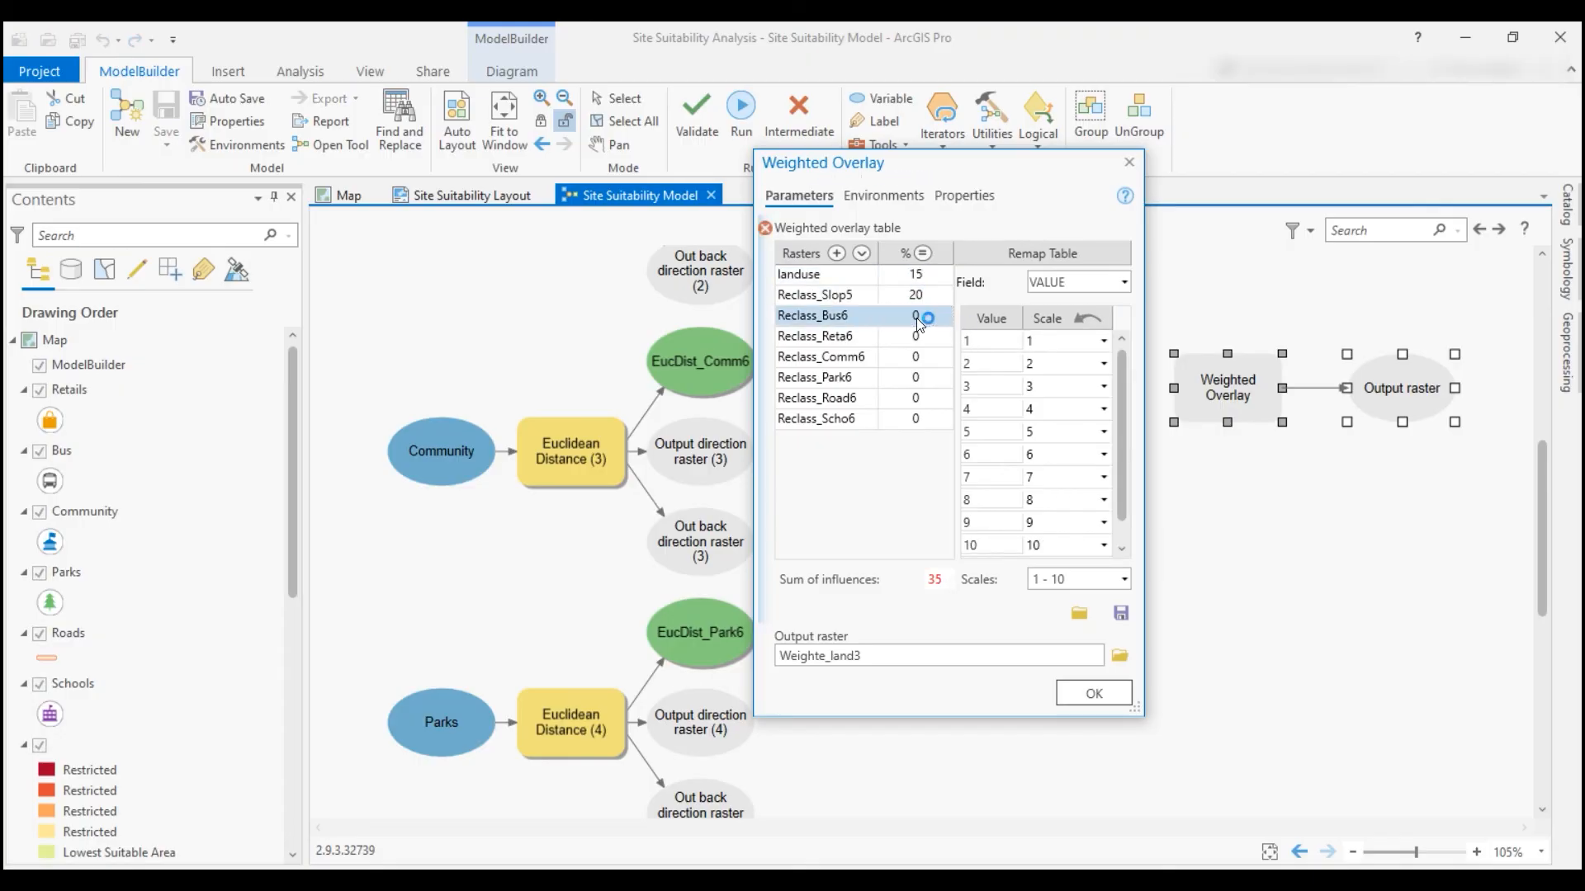
{"action": "type", "text": "5"}
{"action": "key", "text": "Tab"}
{"action": "type", "text": "10"}
{"action": "key", "text": "Tab"}
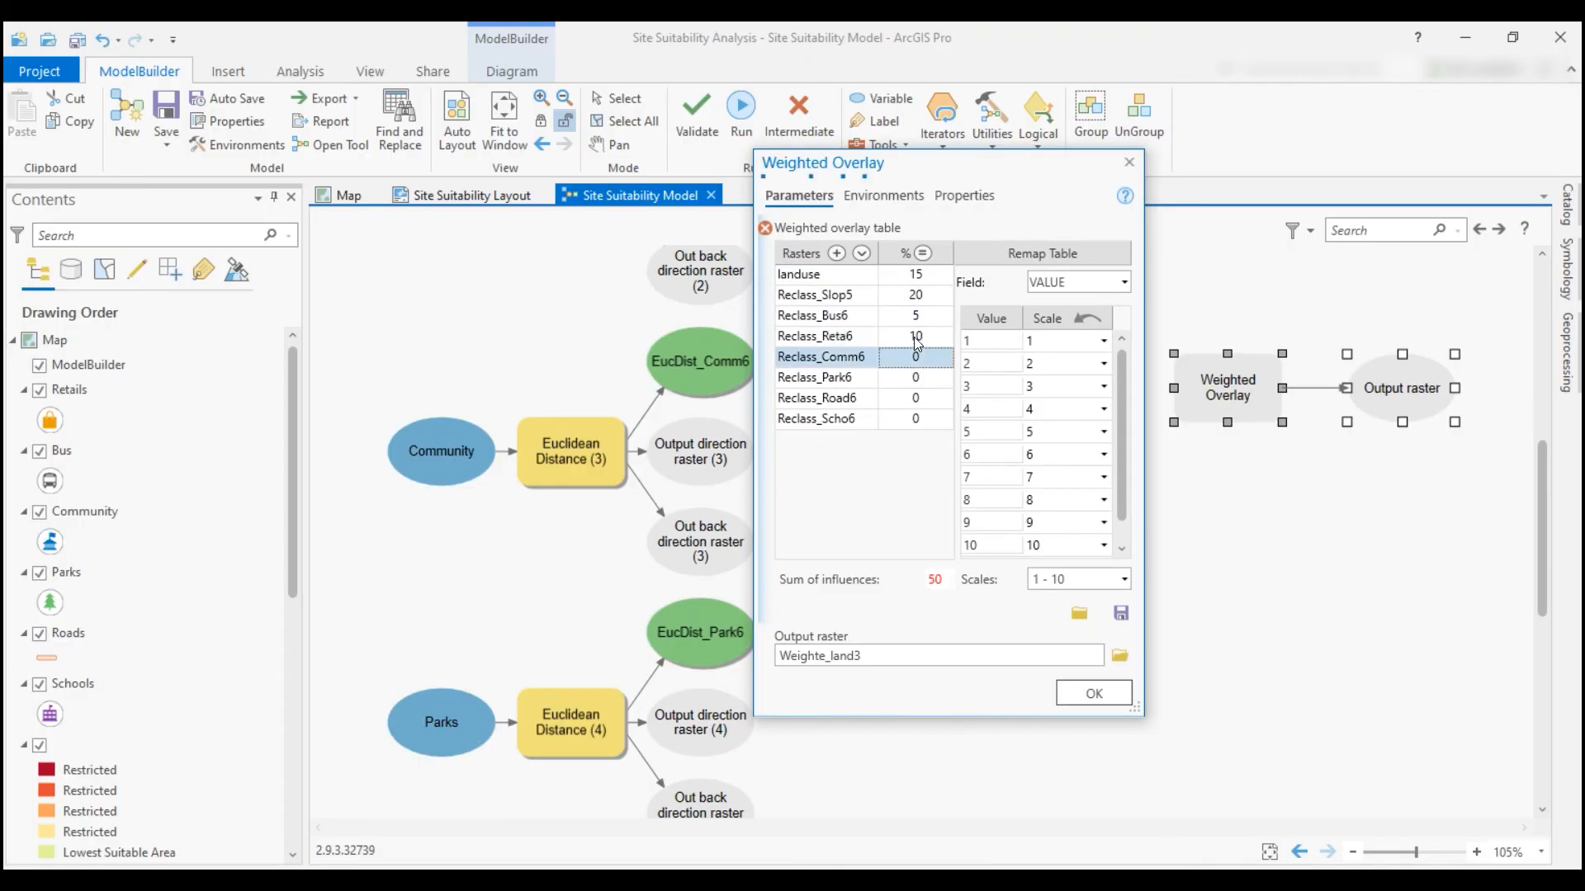
Set the influence percentages to 5 for Reclass_Comm6, 30 for Reclass_Park6, 10 for Reclass_Road6 and 5 for Reclass_Scho6
{"action": "type", "text": "5"}
{"action": "left_click", "coordinate": [914, 376]}
{"action": "type", "text": "30"}
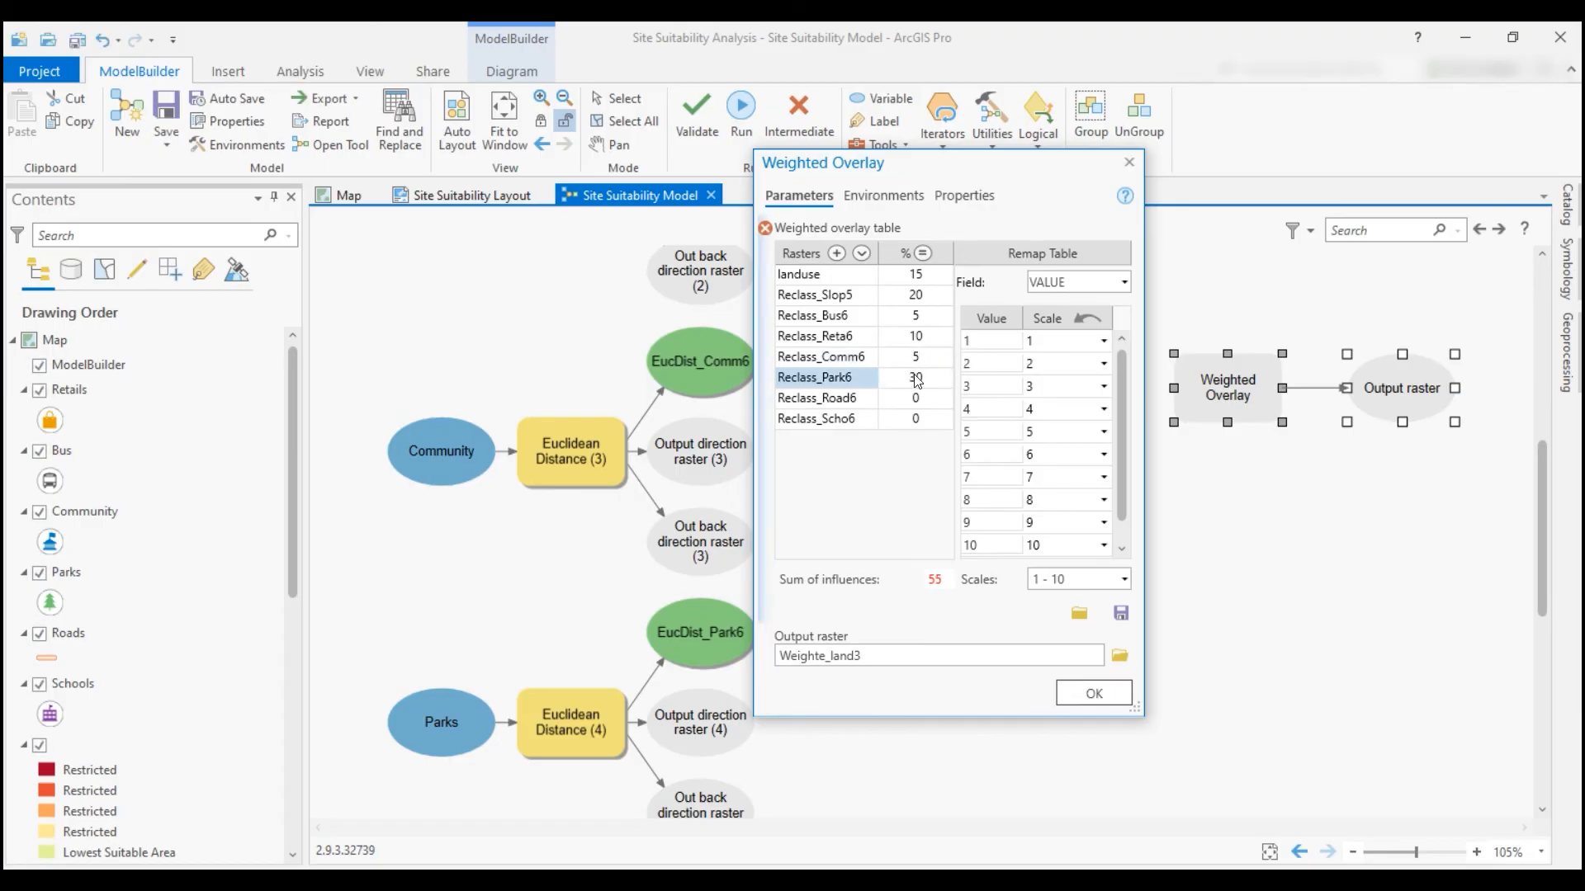
{"action": "left_click", "coordinate": [921, 398]}
{"action": "left_click", "coordinate": [916, 419]}
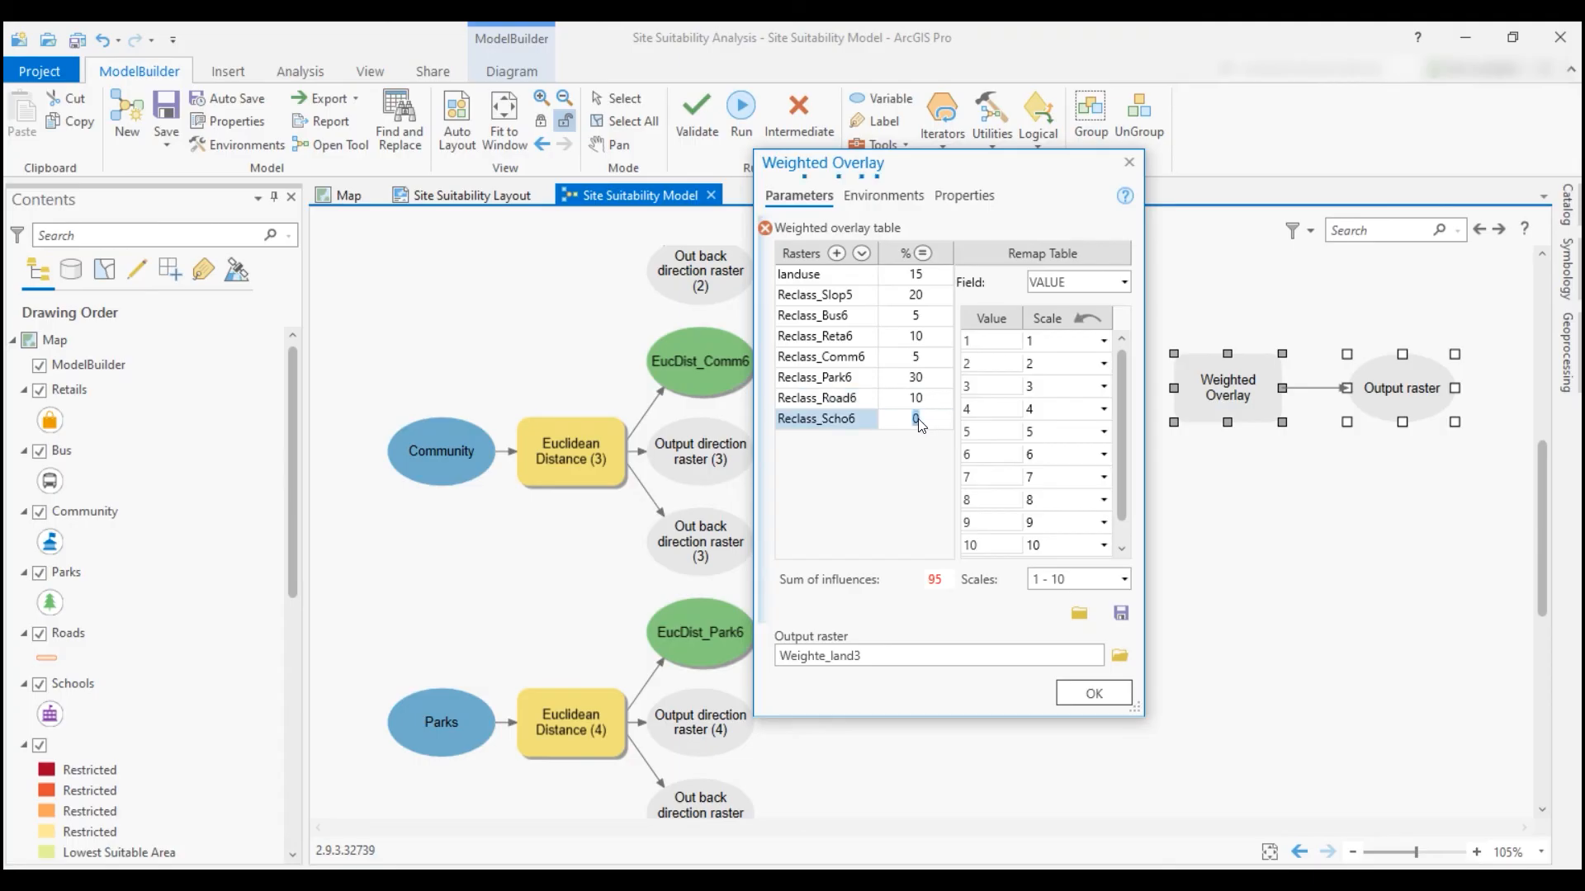
{"action": "type", "text": "5"}
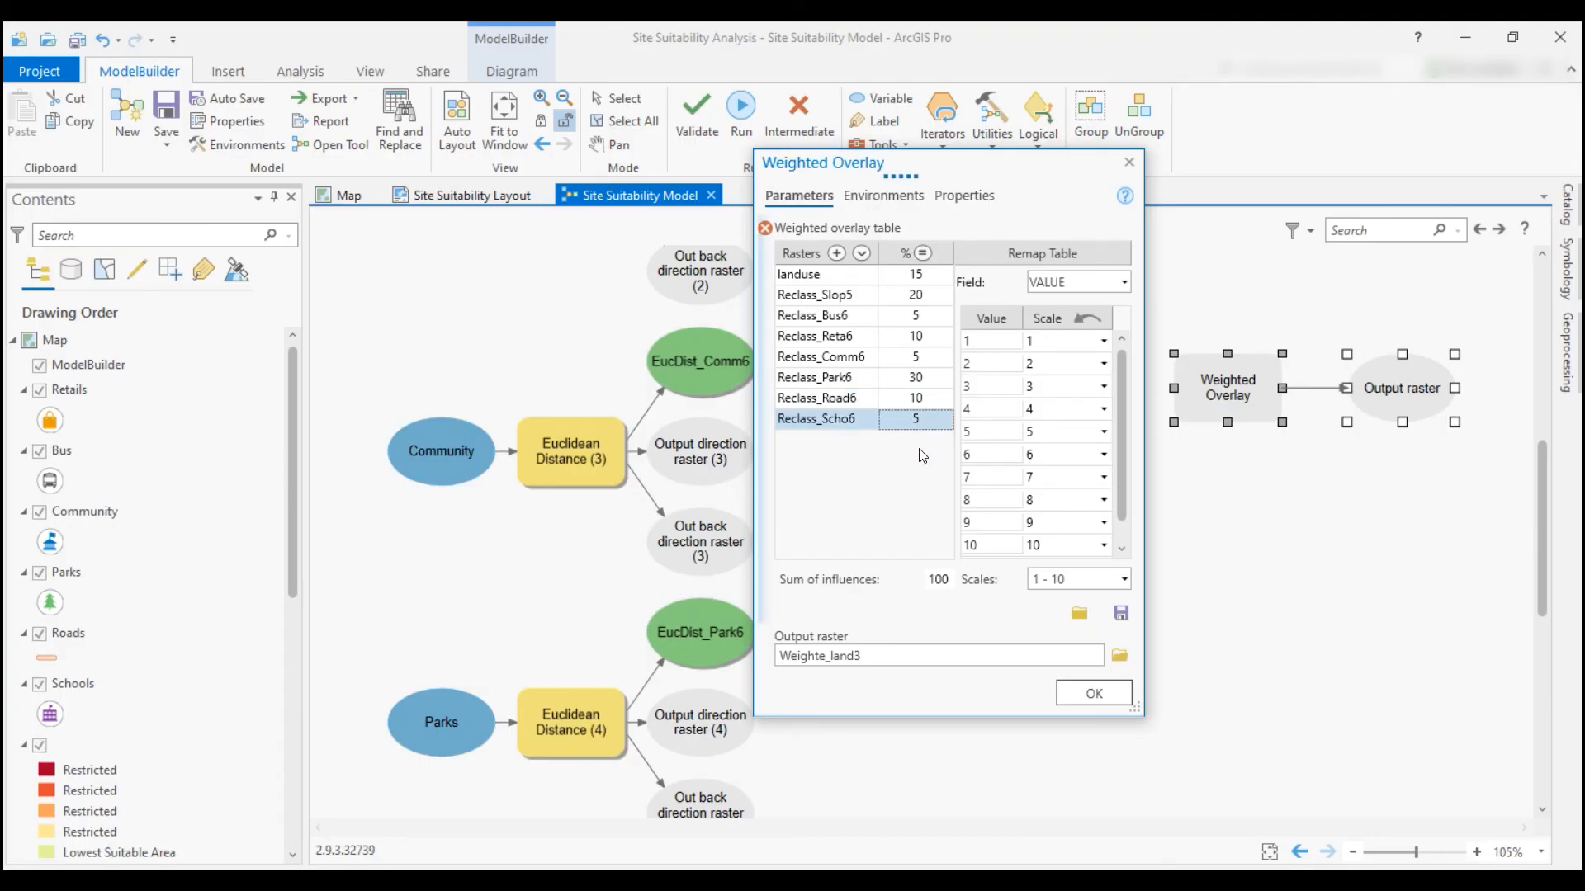
Remap the landuse raster by its category field and give parkland a scale value of 10
{"action": "left_click", "coordinate": [815, 279]}
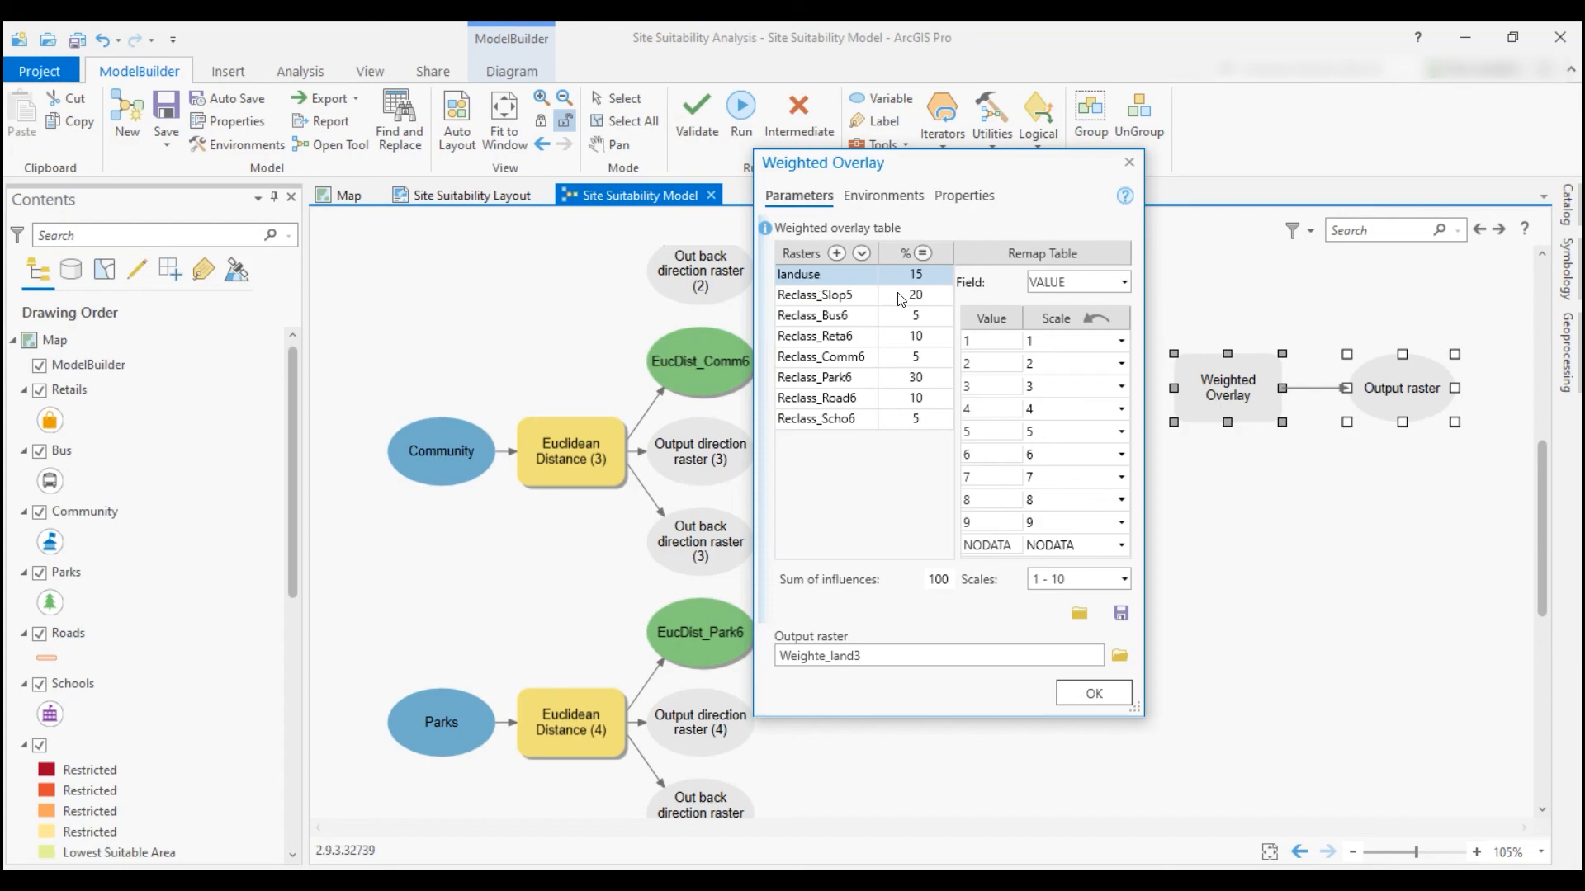
{"action": "left_click", "coordinate": [1124, 283]}
{"action": "left_click", "coordinate": [1072, 333]}
{"action": "left_click", "coordinate": [1121, 341]}
{"action": "left_click", "coordinate": [1085, 590]}
{"action": "left_click", "coordinate": [1121, 340]}
{"action": "left_click", "coordinate": [1087, 566]}
{"action": "left_click", "coordinate": [1121, 341]}
{"action": "left_click", "coordinate": [1087, 569]}
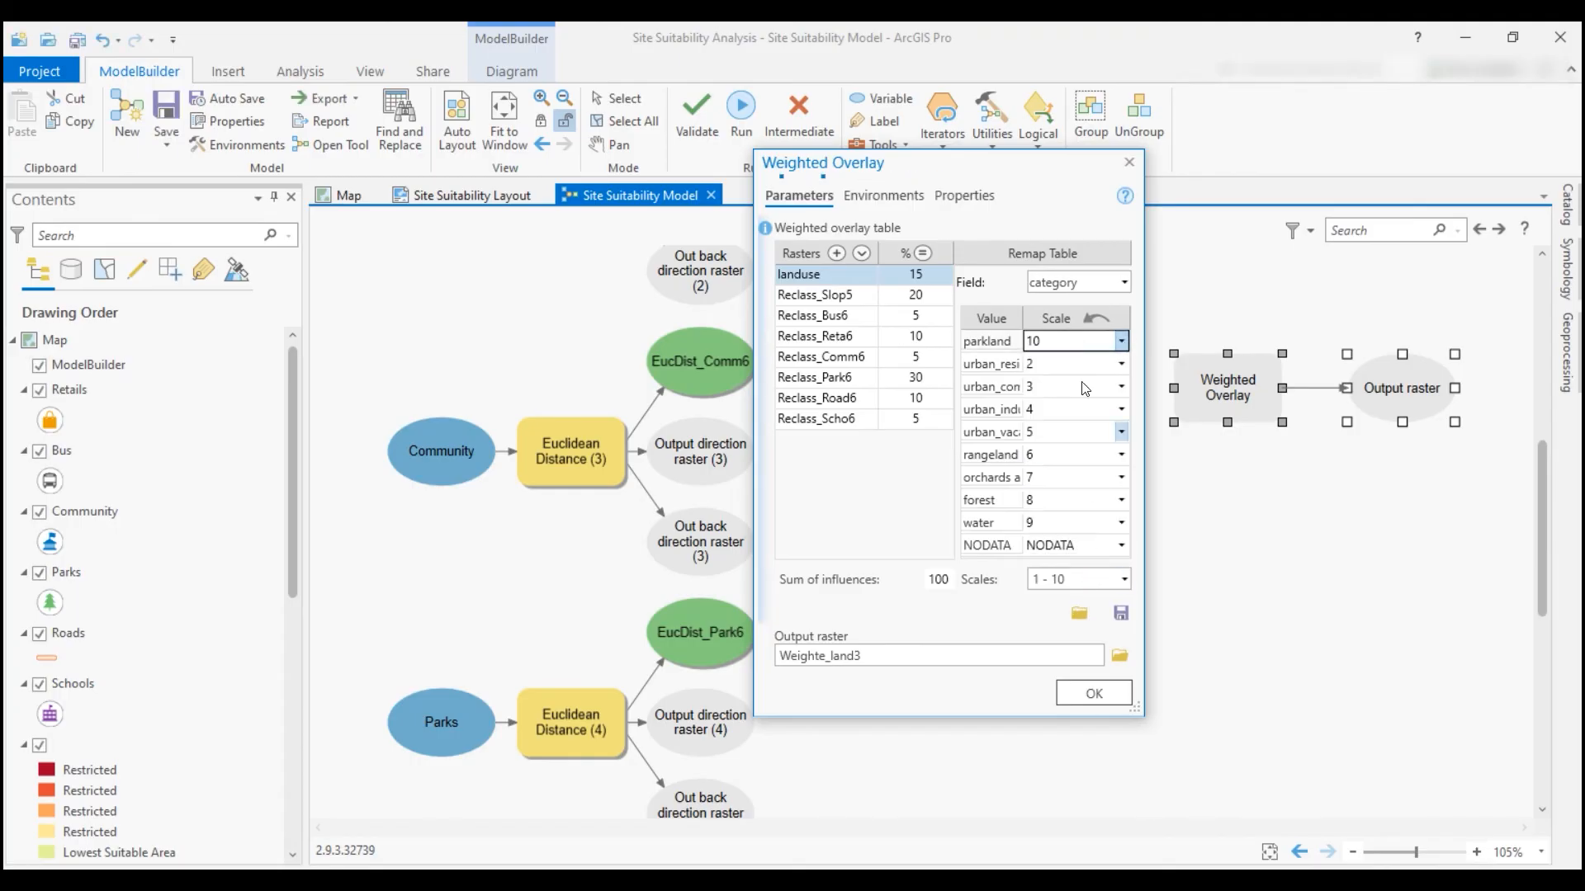
Set the landuse scale values to 4 for urban residential, Restricted for urban industrial and 9 for urban vacant
{"action": "left_click", "coordinate": [1121, 363]}
{"action": "left_click", "coordinate": [1103, 432]}
{"action": "left_click", "coordinate": [1121, 409]}
{"action": "left_click", "coordinate": [1063, 660]}
{"action": "left_click", "coordinate": [1120, 432]}
{"action": "left_click", "coordinate": [1085, 634]}
Set the landuse scale values to 7 for rangeland, 8 for orchards and nurseries, 4 for forest and Restricted for water
{"action": "left_click", "coordinate": [1120, 454]}
{"action": "left_click", "coordinate": [1077, 617]}
{"action": "left_click", "coordinate": [1121, 477]}
{"action": "left_click", "coordinate": [1079, 659]}
{"action": "left_click", "coordinate": [1121, 499]}
{"action": "left_click", "coordinate": [1080, 591]}
{"action": "left_click", "coordinate": [1121, 522]}
{"action": "left_click", "coordinate": [1079, 774]}
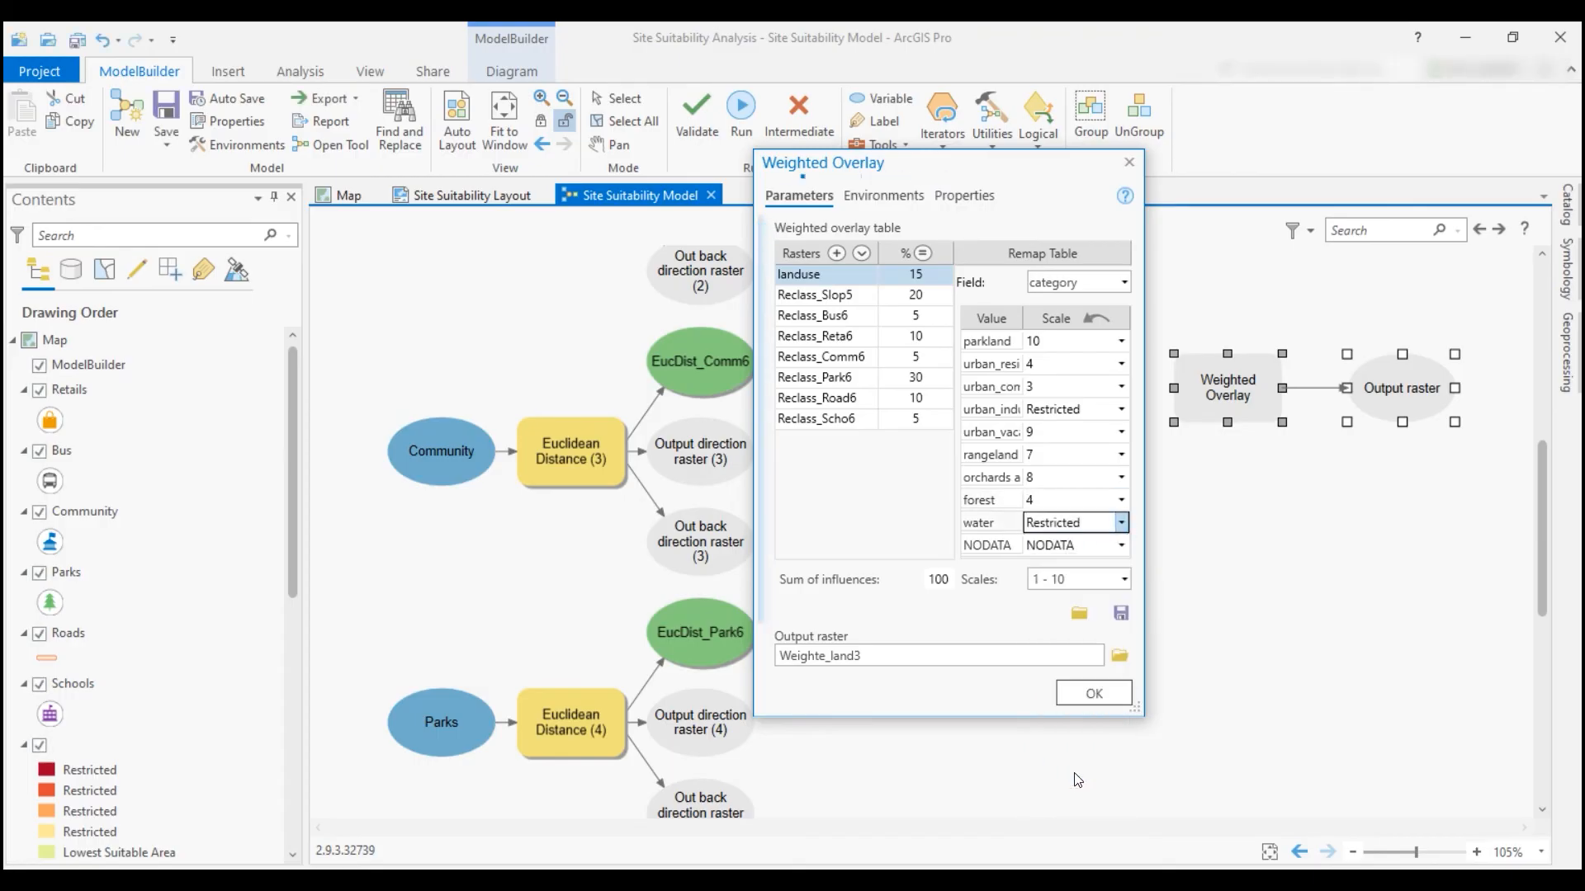
Mark values 1, 2 and 3 of Reclass_Slop5 as Restricted and apply the Weighted Overlay settings
{"action": "left_click", "coordinate": [817, 298]}
{"action": "left_click", "coordinate": [1103, 341]}
{"action": "left_click", "coordinate": [1069, 589]}
{"action": "left_click", "coordinate": [1104, 363]}
{"action": "left_click", "coordinate": [1071, 611]}
{"action": "left_click", "coordinate": [1103, 386]}
{"action": "left_click", "coordinate": [1070, 575]}
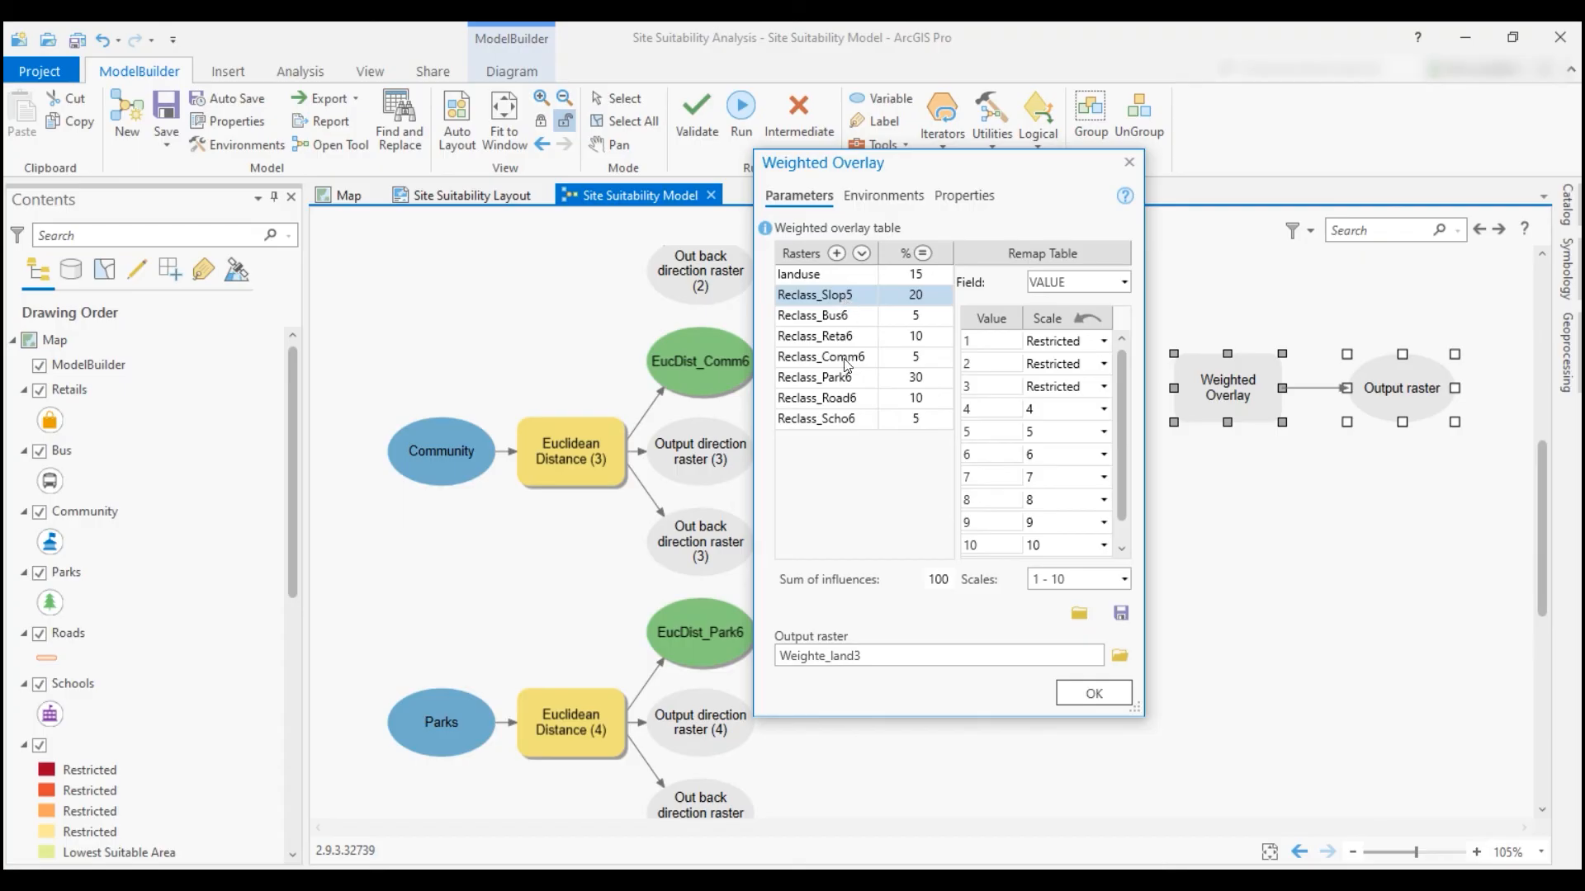
{"action": "left_click", "coordinate": [1098, 693]}
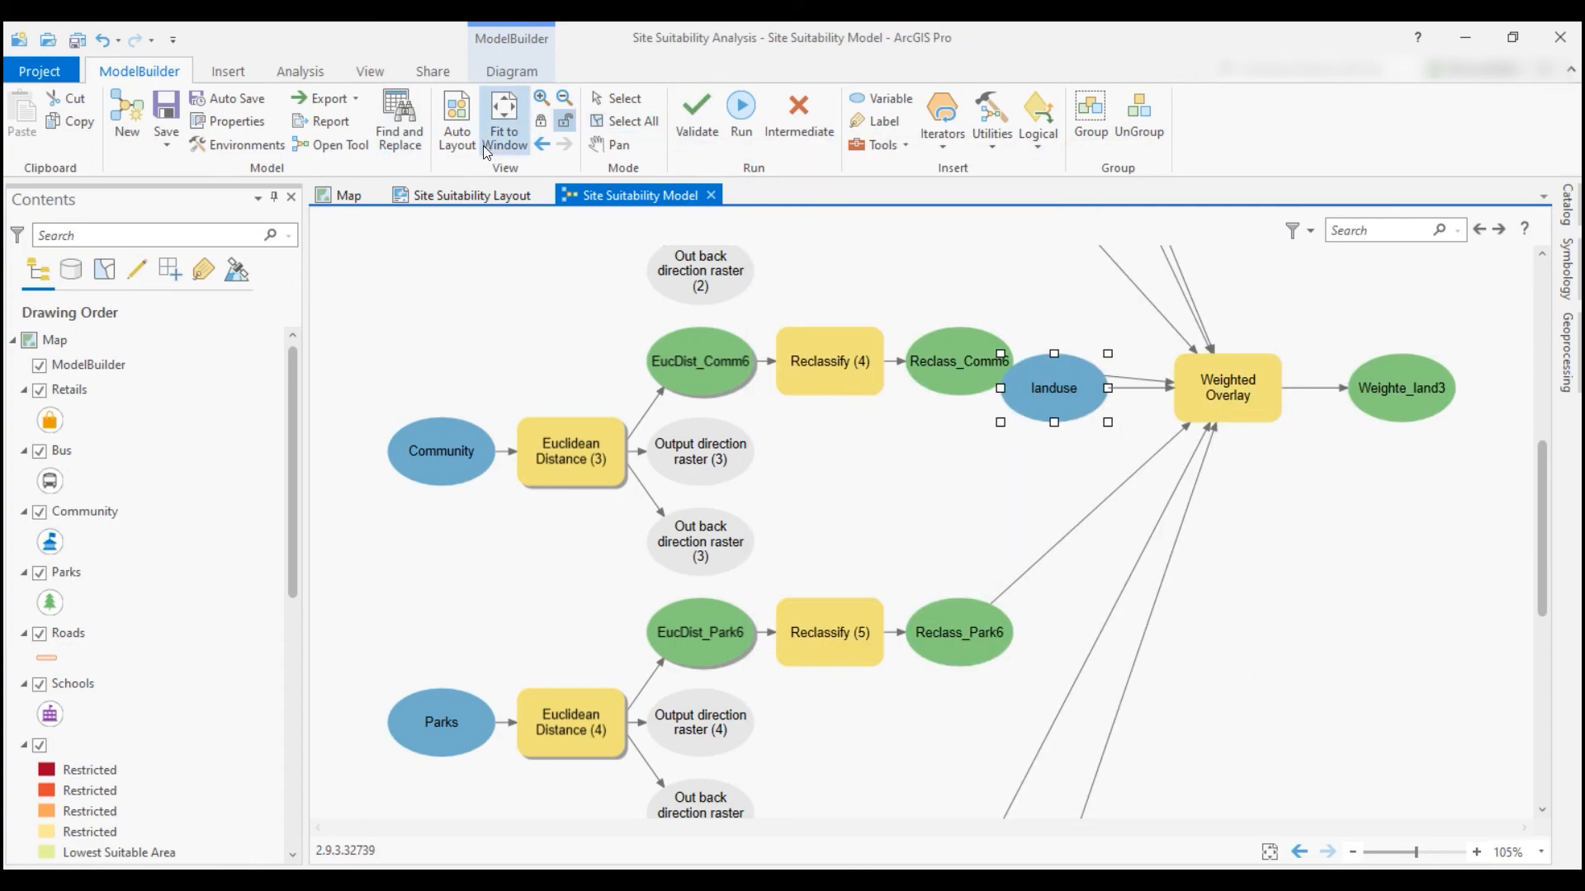
Auto-arrange the model diagram, run the Weighted Overlay process and close the run report when it finishes
{"action": "left_click", "coordinate": [450, 120]}
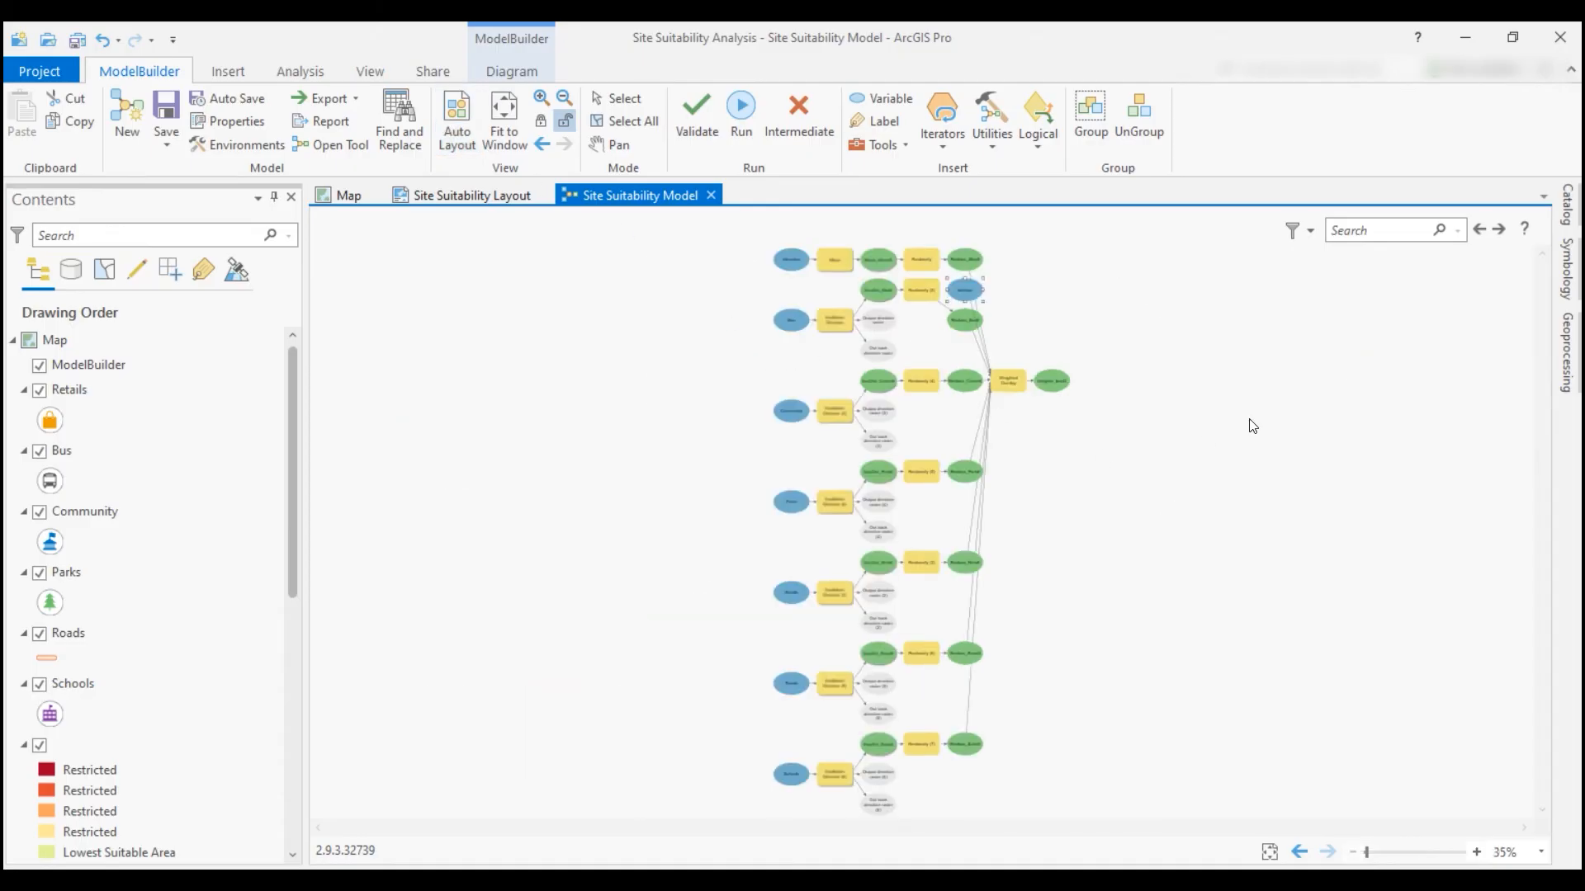
{"action": "scroll", "coordinate": [1042, 448], "scroll_direction": "up", "scroll_amount": 1}
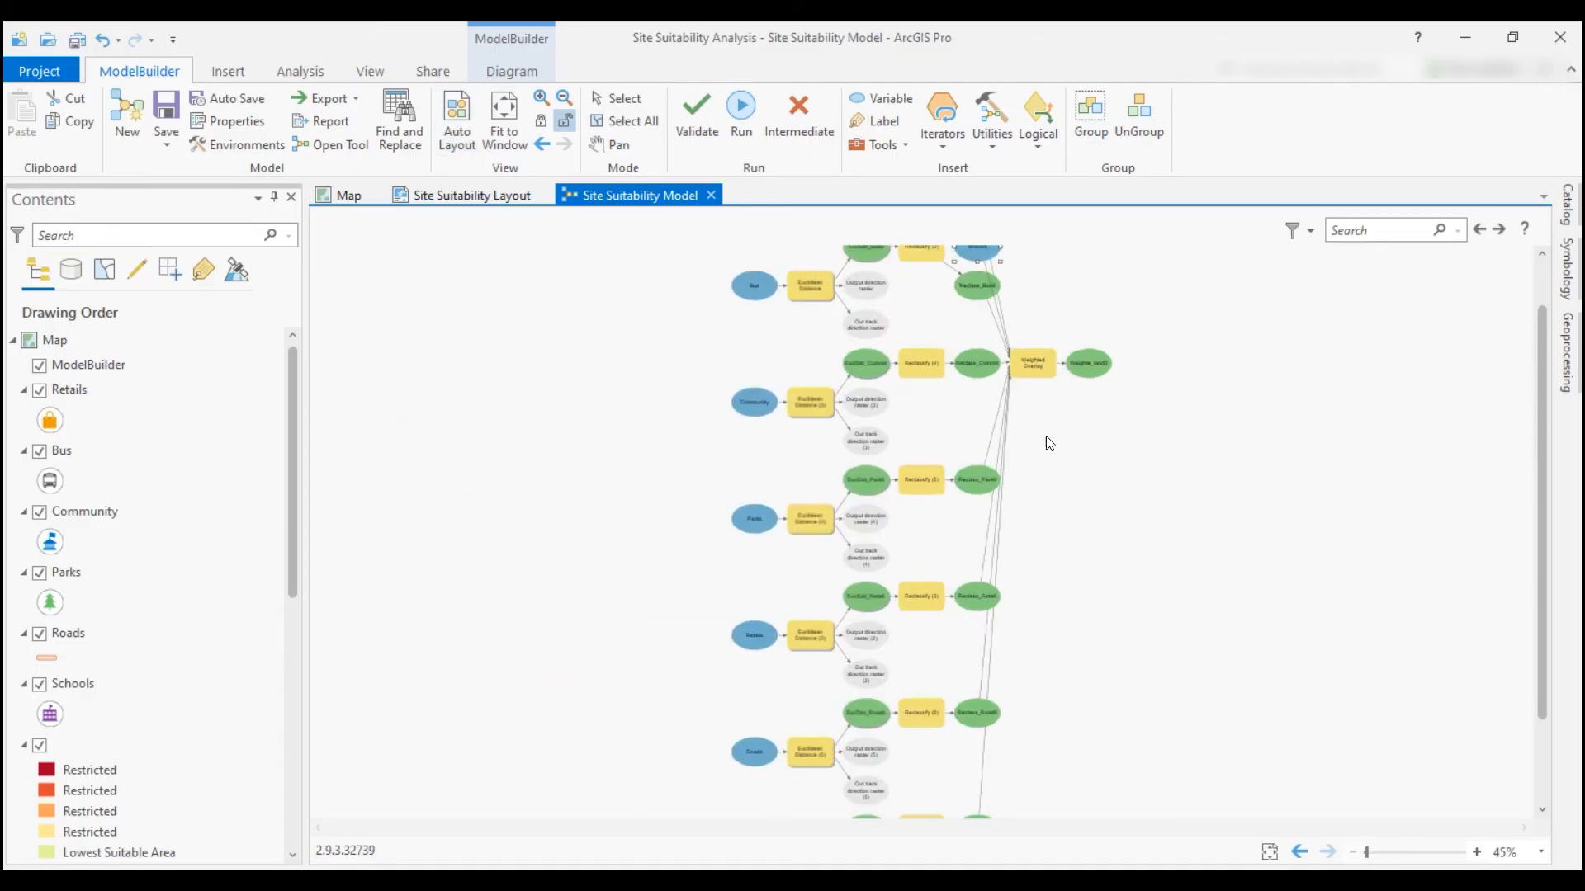
{"action": "scroll", "coordinate": [1117, 437], "scroll_direction": "up", "scroll_amount": 2}
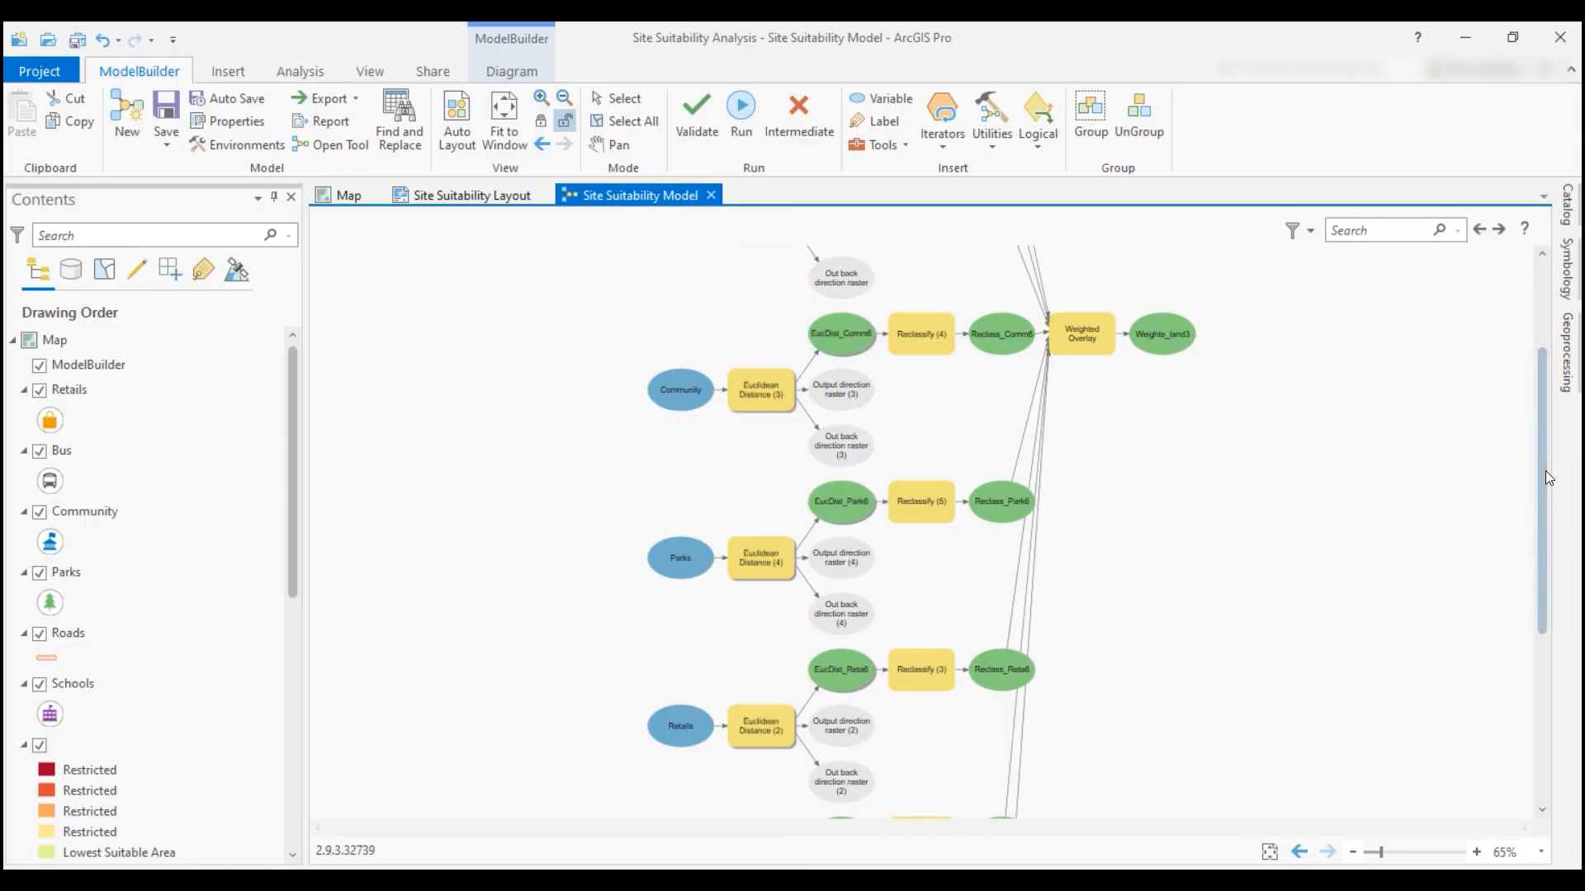
{"action": "left_click_drag", "start_coordinate": [1545, 470], "coordinate": [1543, 388]}
{"action": "right_click", "coordinate": [1085, 499]}
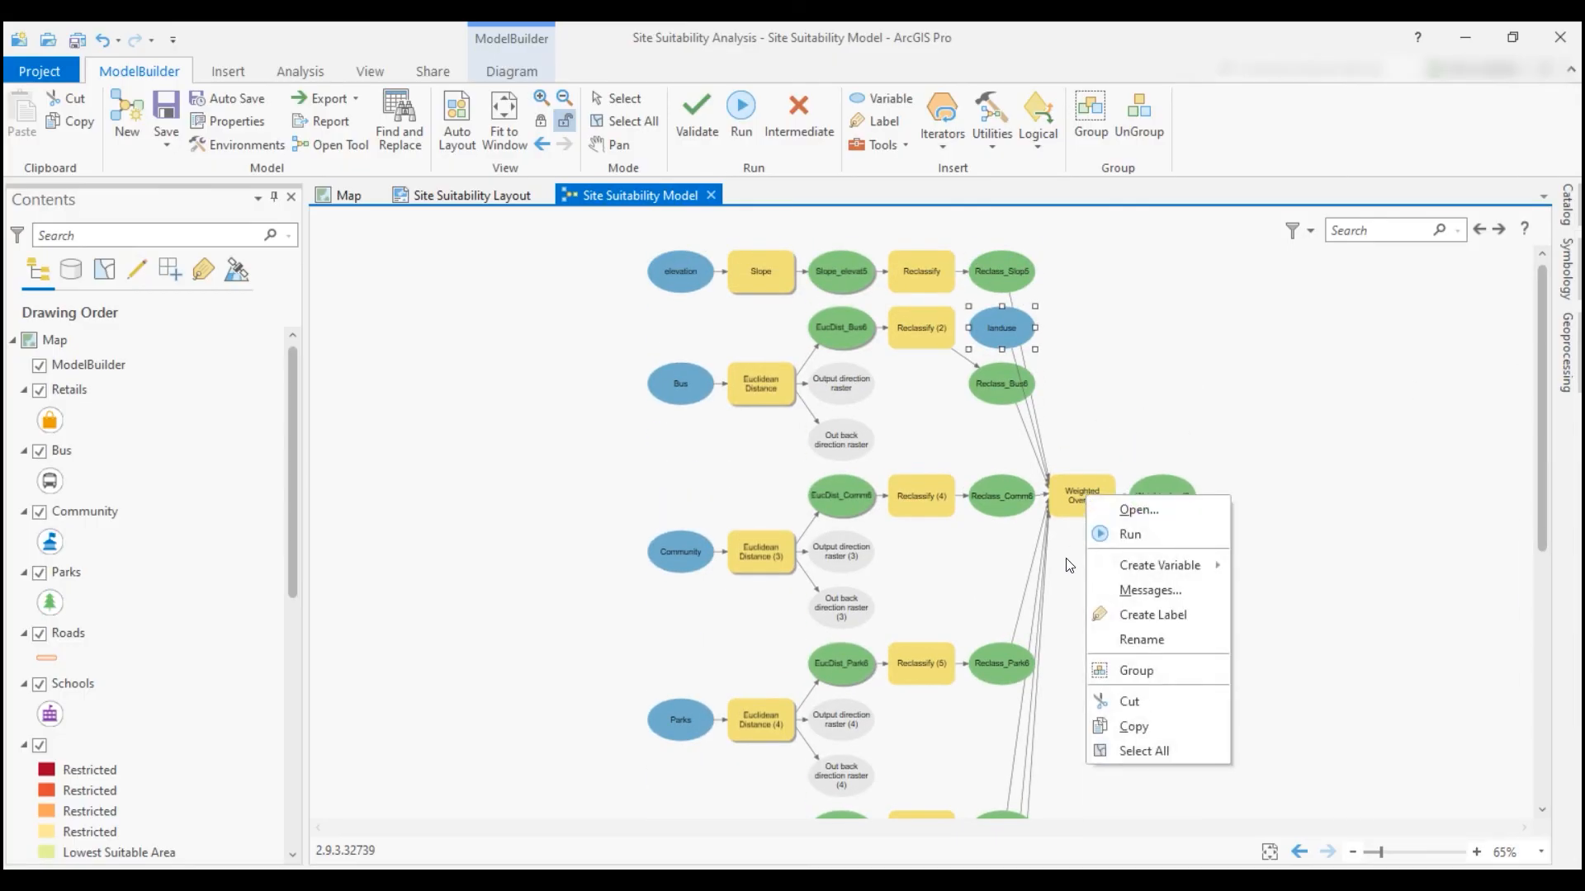
{"action": "left_click", "coordinate": [1073, 495]}
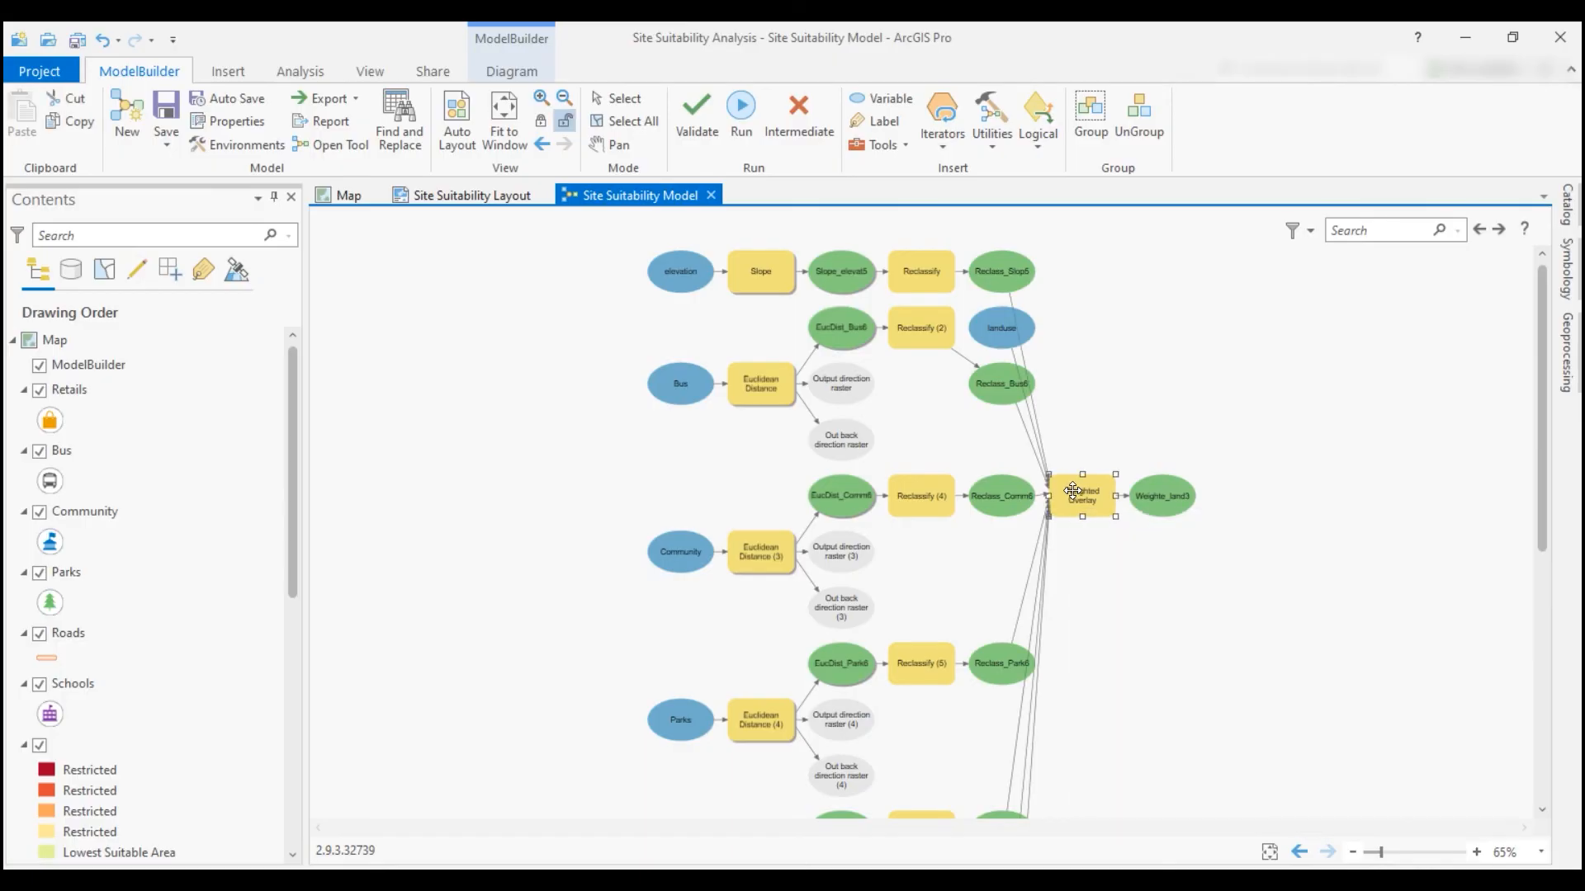
{"action": "right_click", "coordinate": [1072, 490]}
{"action": "left_click", "coordinate": [1122, 532]}
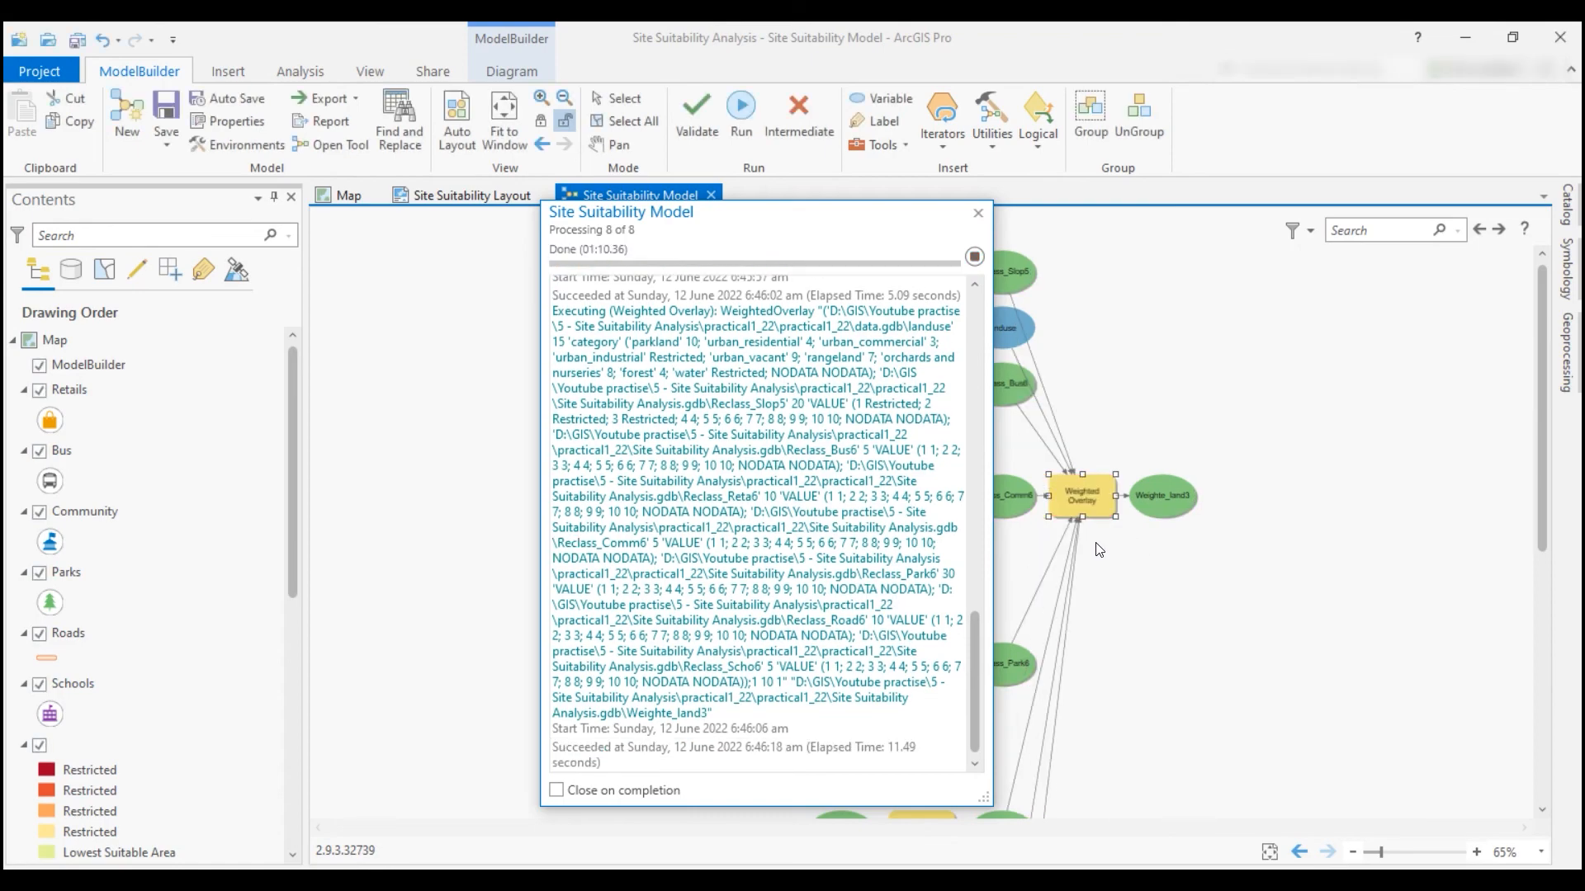
{"action": "left_click", "coordinate": [977, 214]}
Add the Weighted Overlay output raster Weighte_land3 to the display and view it in the map
{"action": "left_click", "coordinate": [1166, 504]}
{"action": "right_click", "coordinate": [1162, 493]}
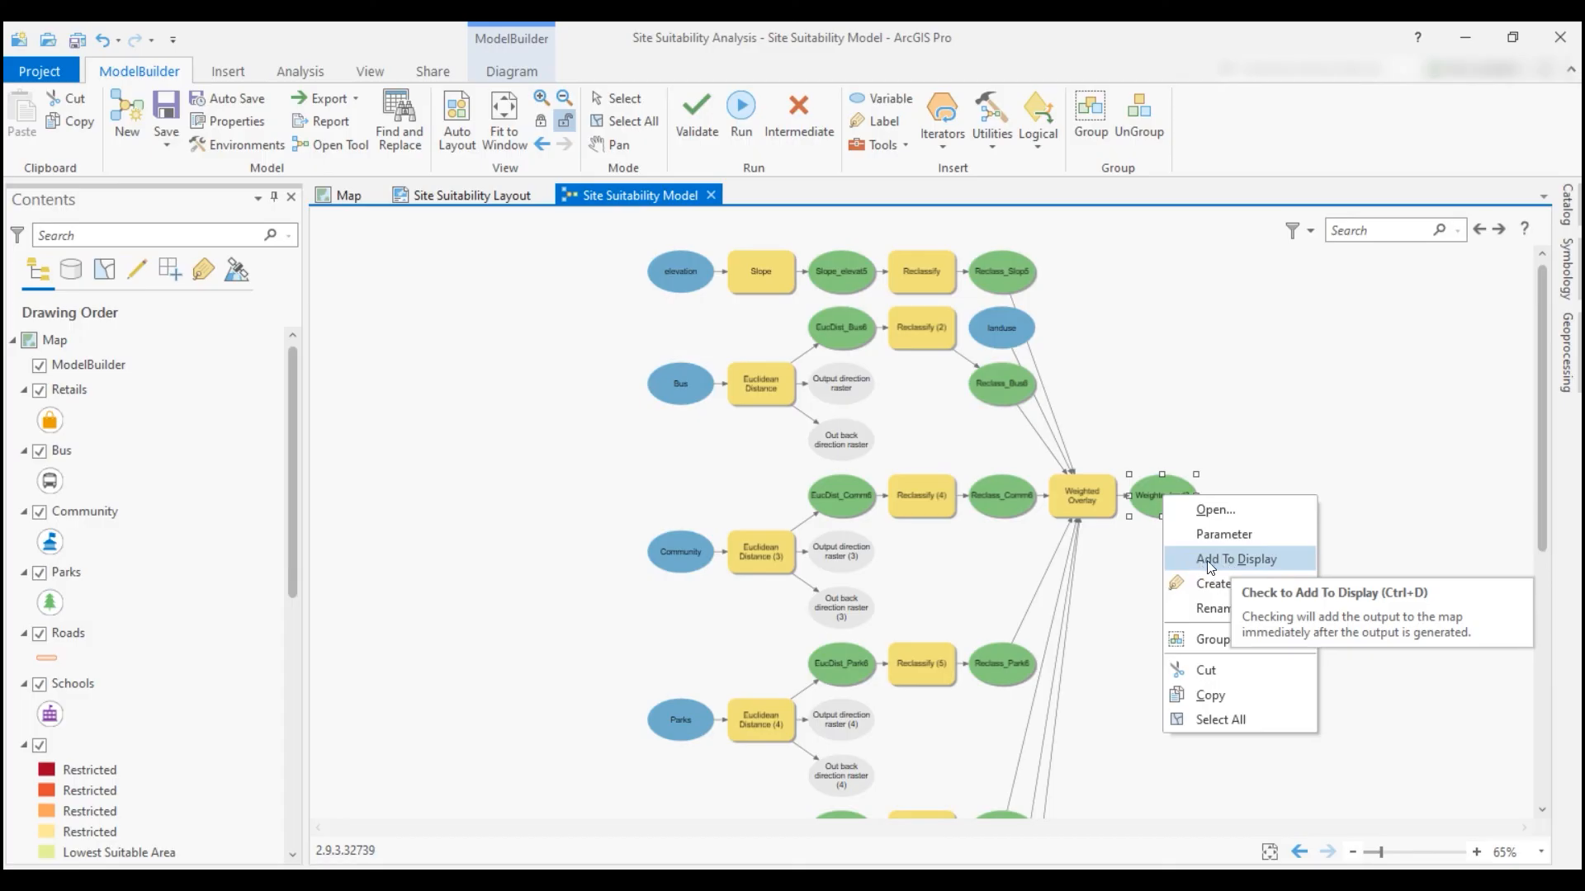
{"action": "left_click", "coordinate": [1241, 561]}
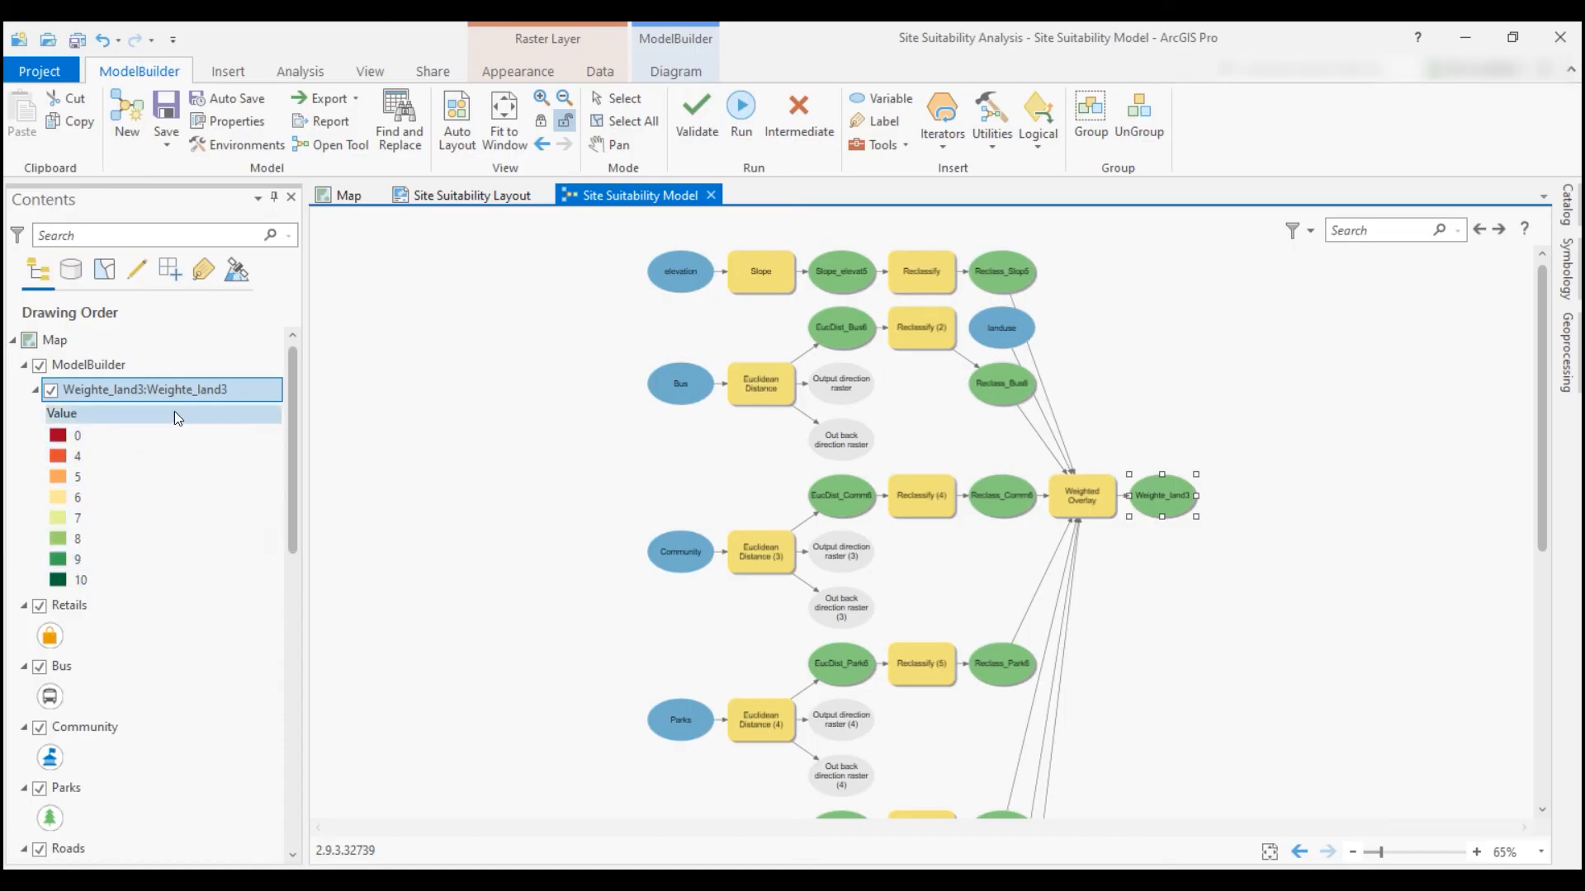
{"action": "left_click", "coordinate": [322, 195]}
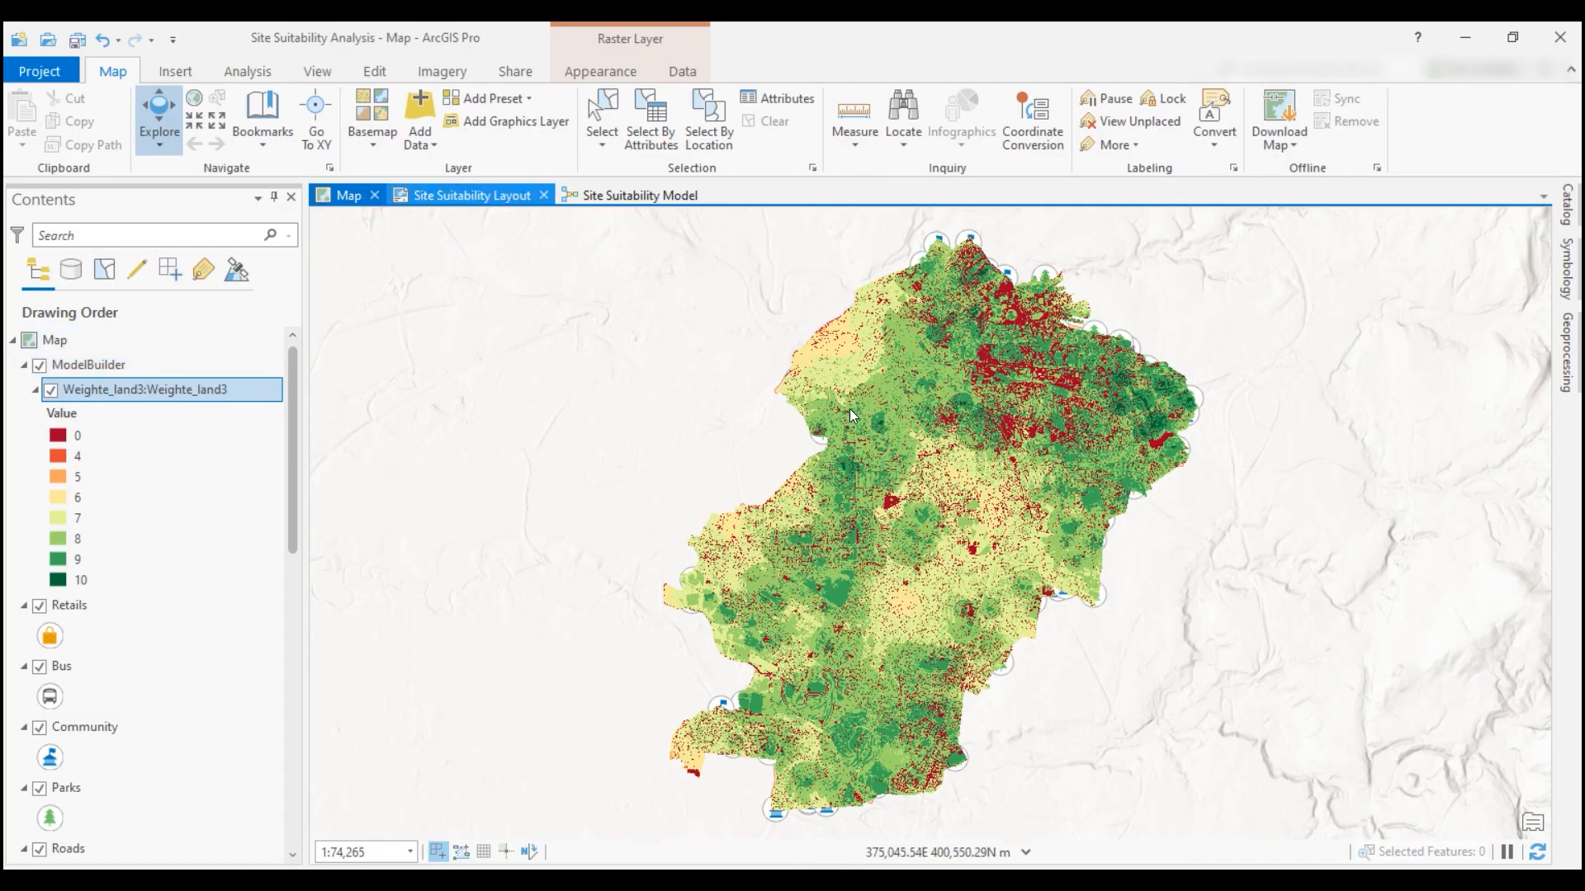
Hide the Weighte_land3 layer in the Site Suitability Layout's map frame and return to the Site Suitability Model
{"action": "left_click", "coordinate": [472, 195]}
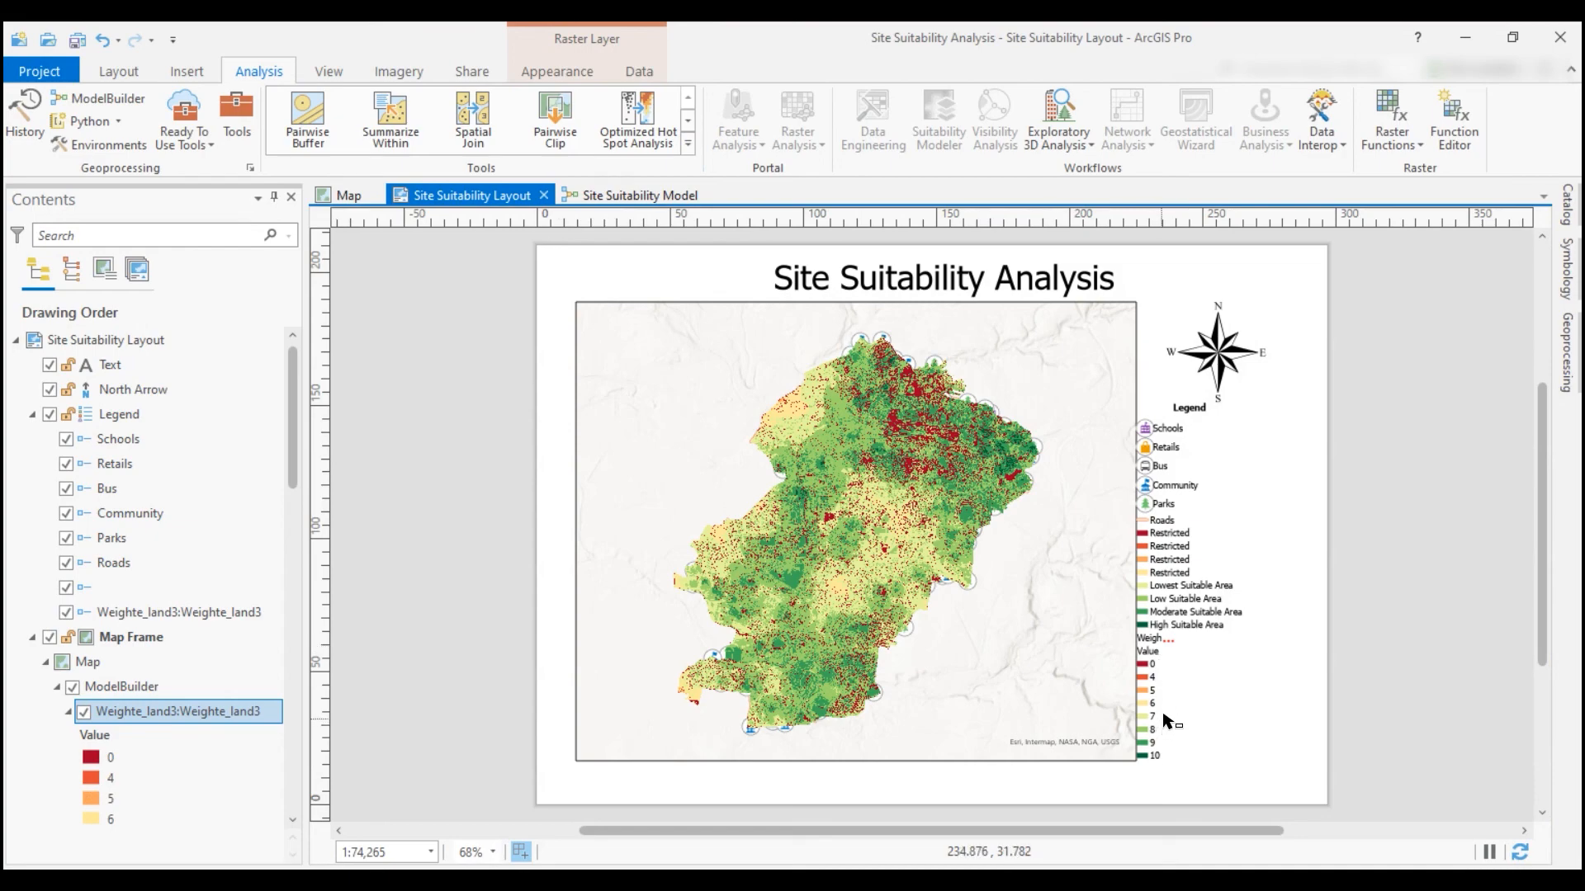
{"action": "left_click", "coordinate": [84, 712]}
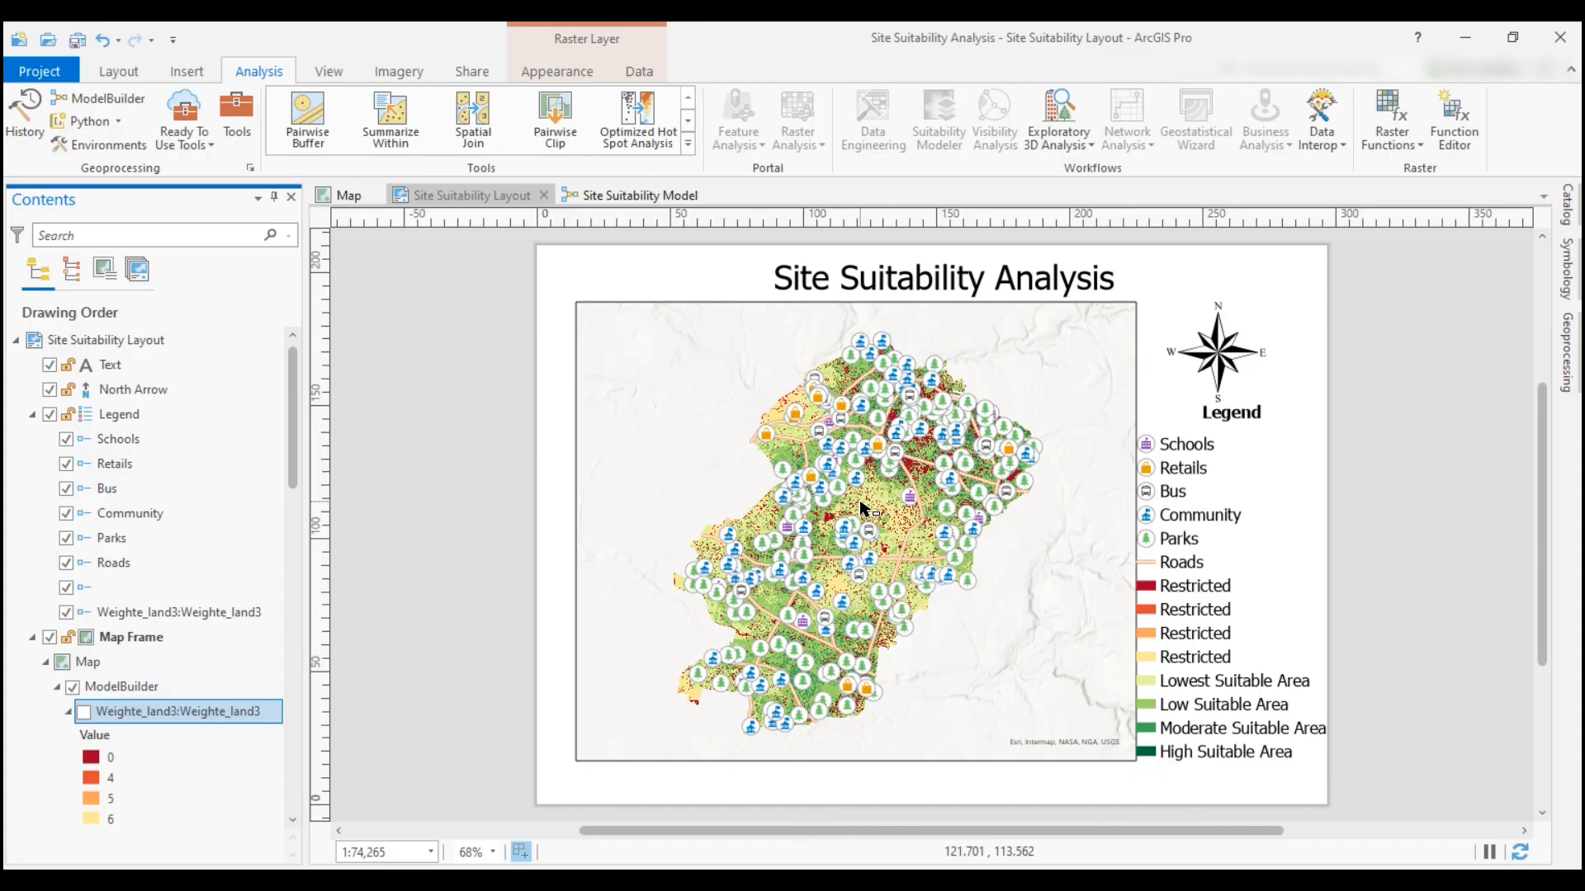
{"action": "left_click", "coordinate": [633, 196]}
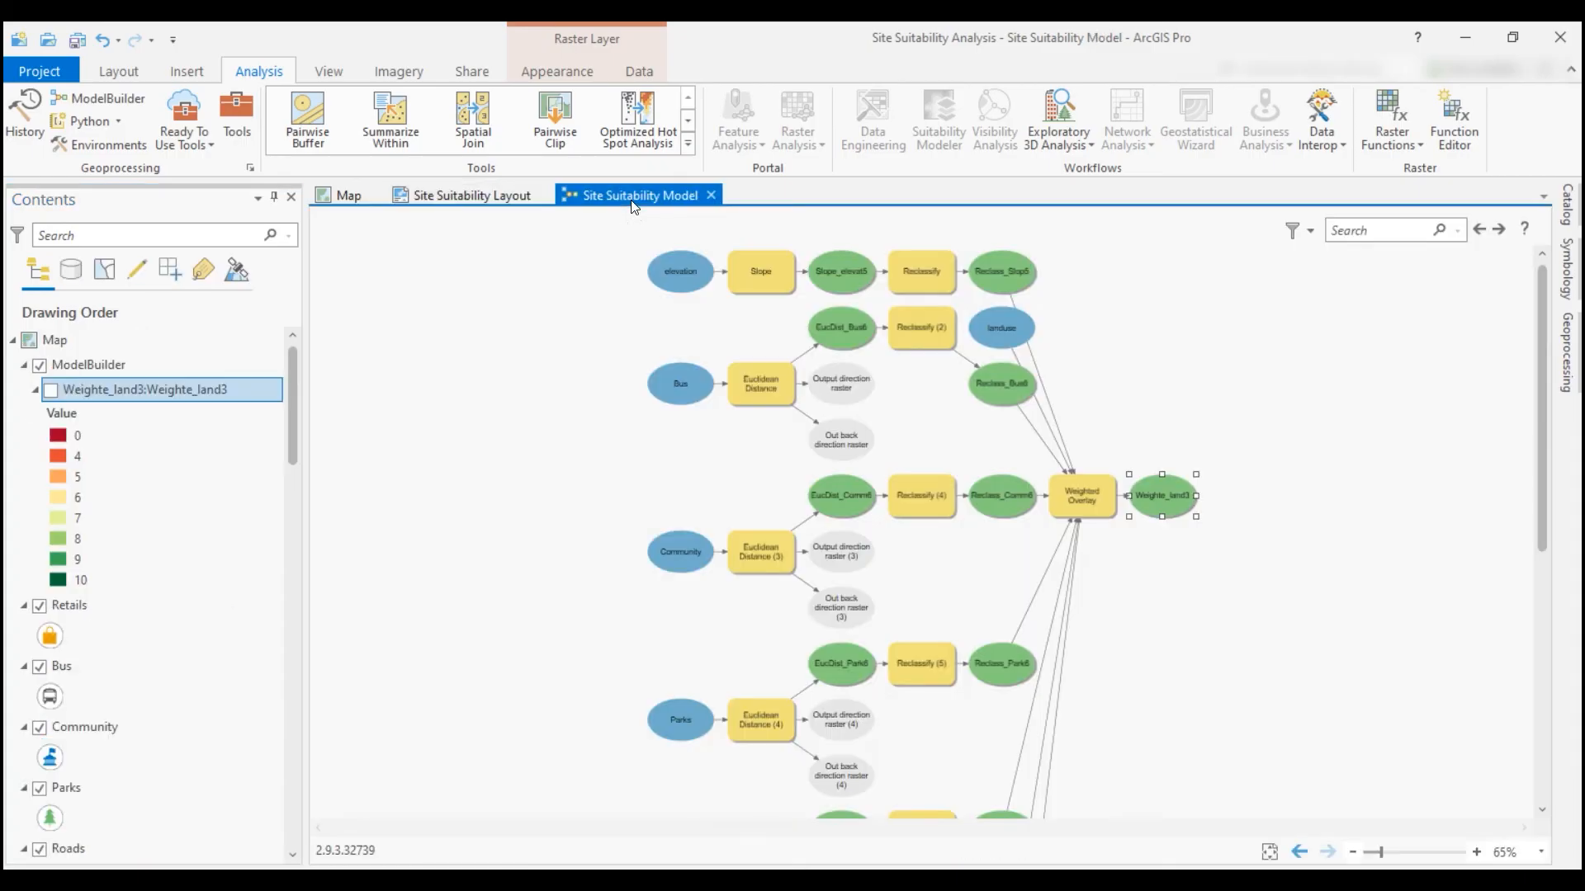